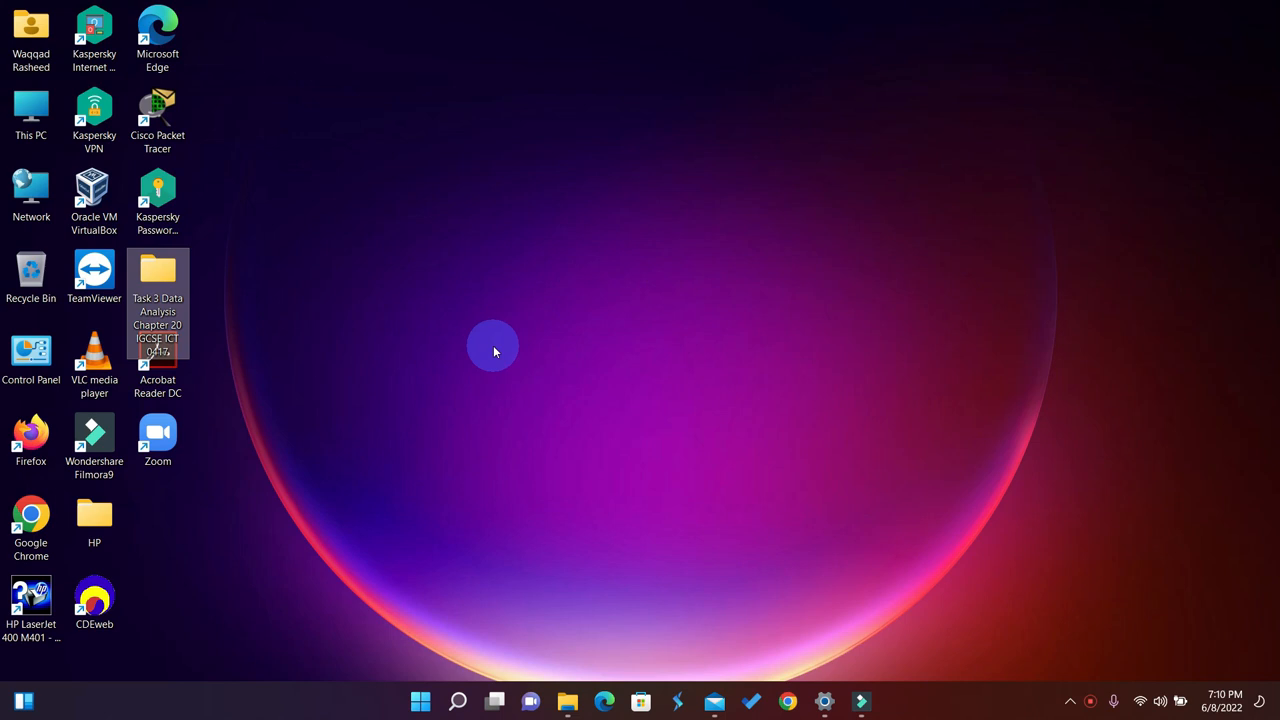
Open the question paper 0417_s17_qp_31_2 from the Task 3 Data Analysis Chapter 20 folder and collapse the reader's tools pane.
drag(161, 286, 425, 312)
double_click(412, 285)
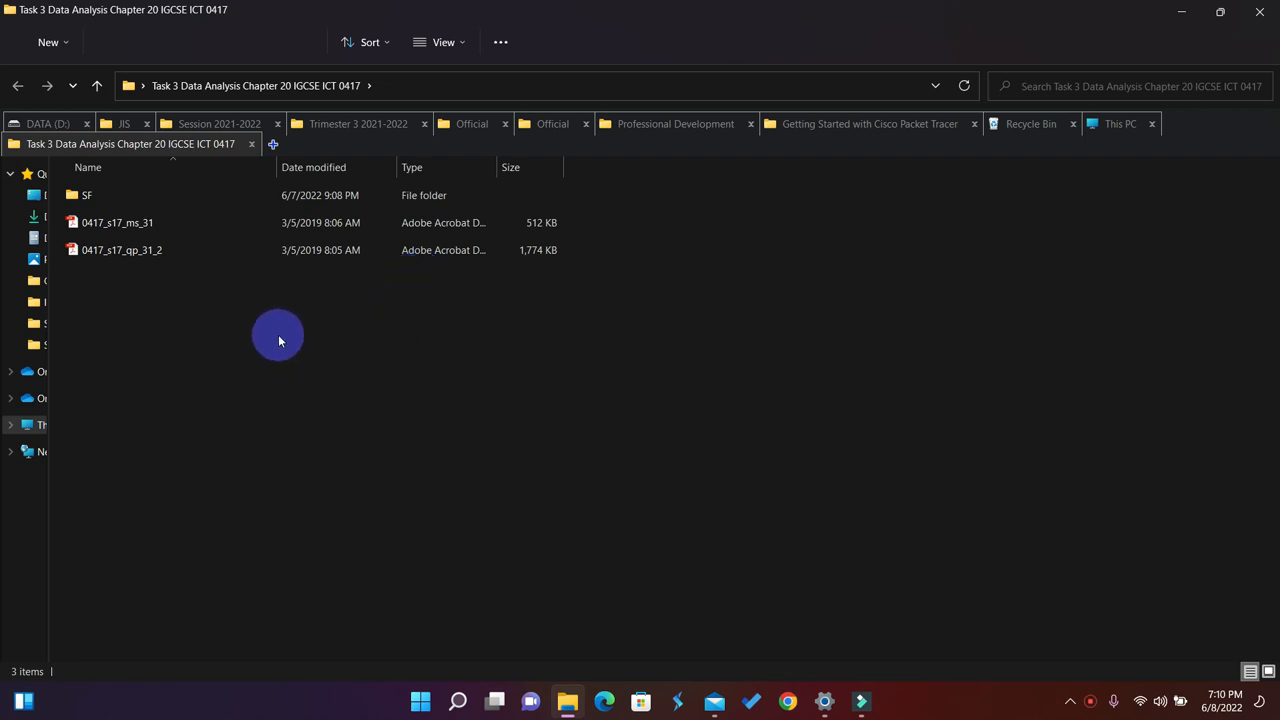
click(124, 258)
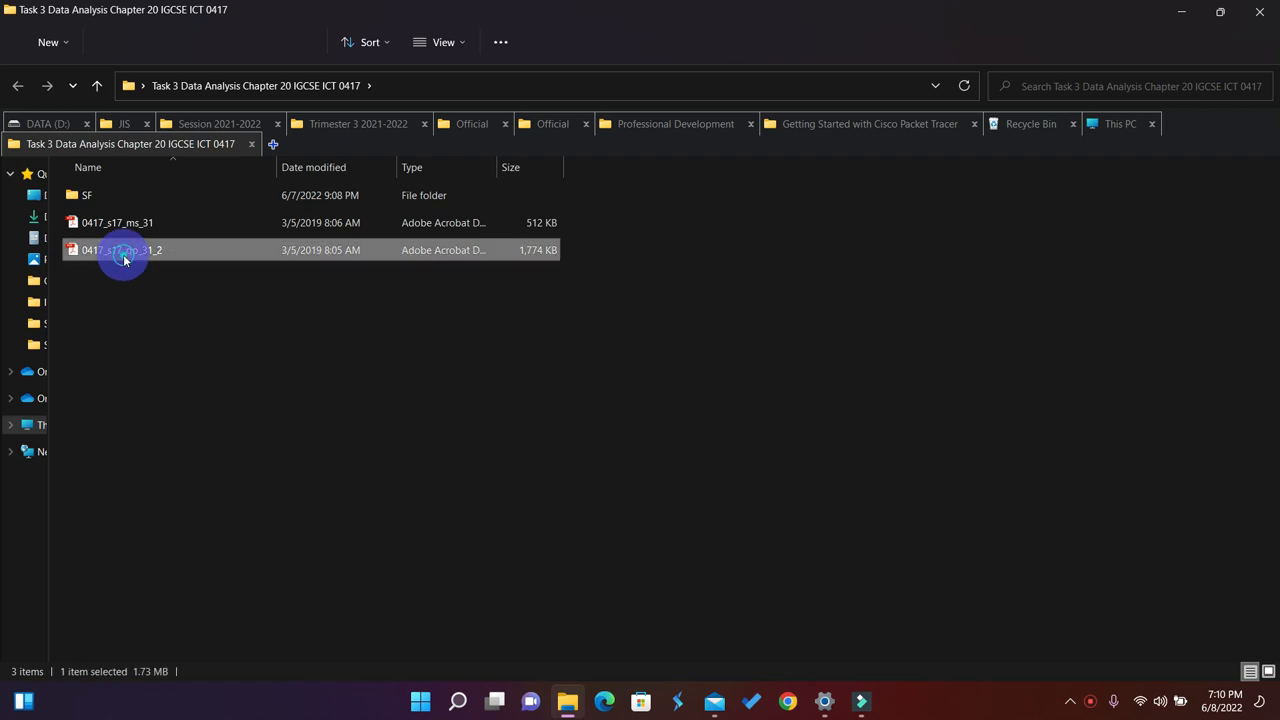
double_click(124, 258)
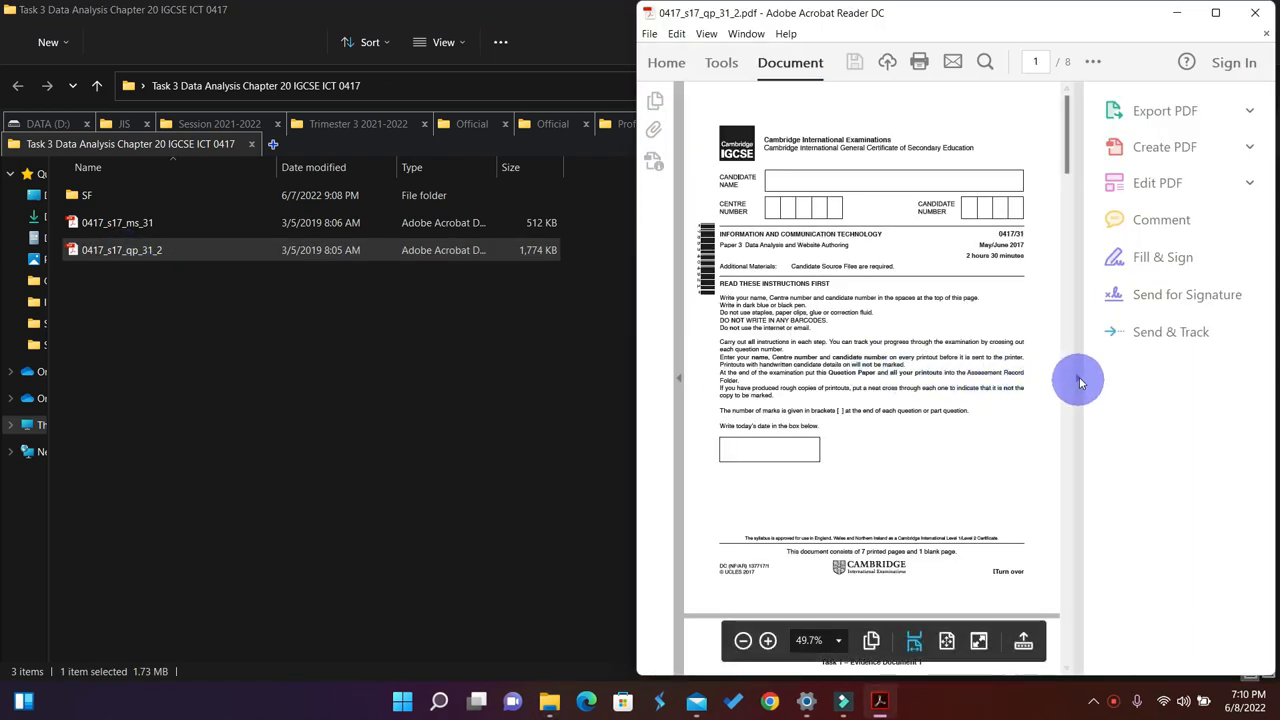
click(1077, 378)
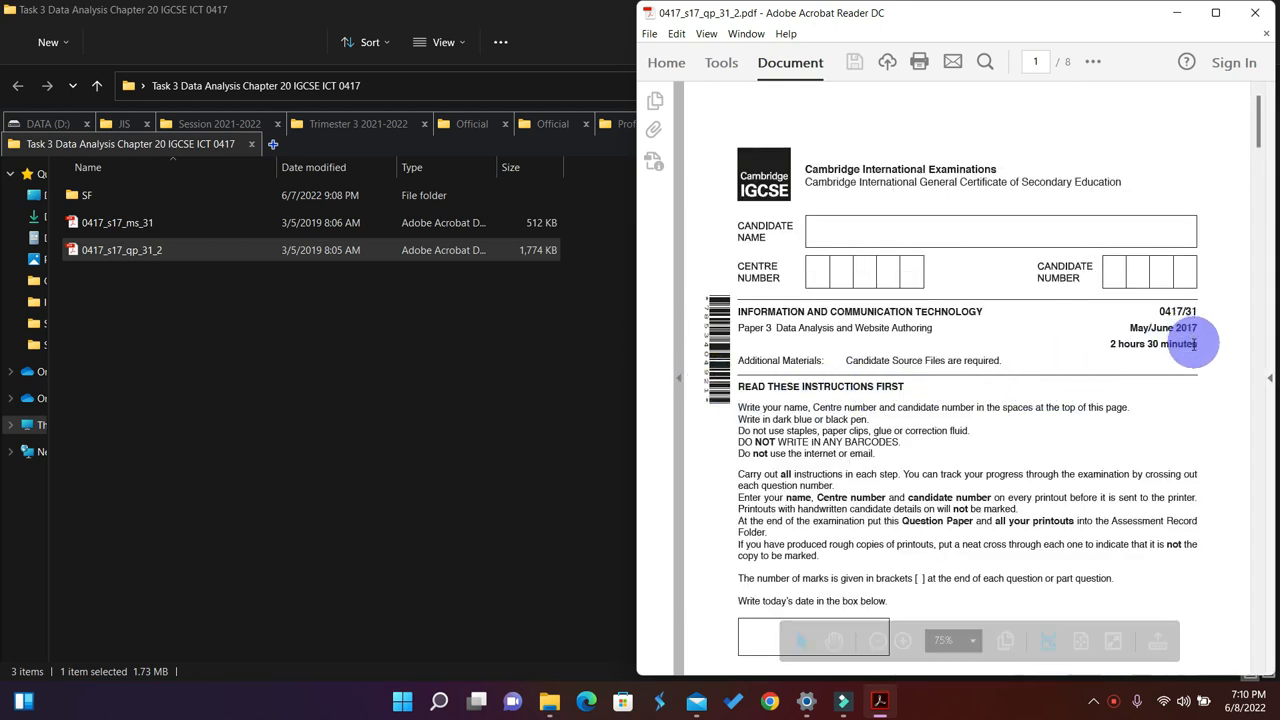
Maximise the question paper and go to Task 3 – Spreadsheet on page 6.
drag(1191, 310, 1199, 311)
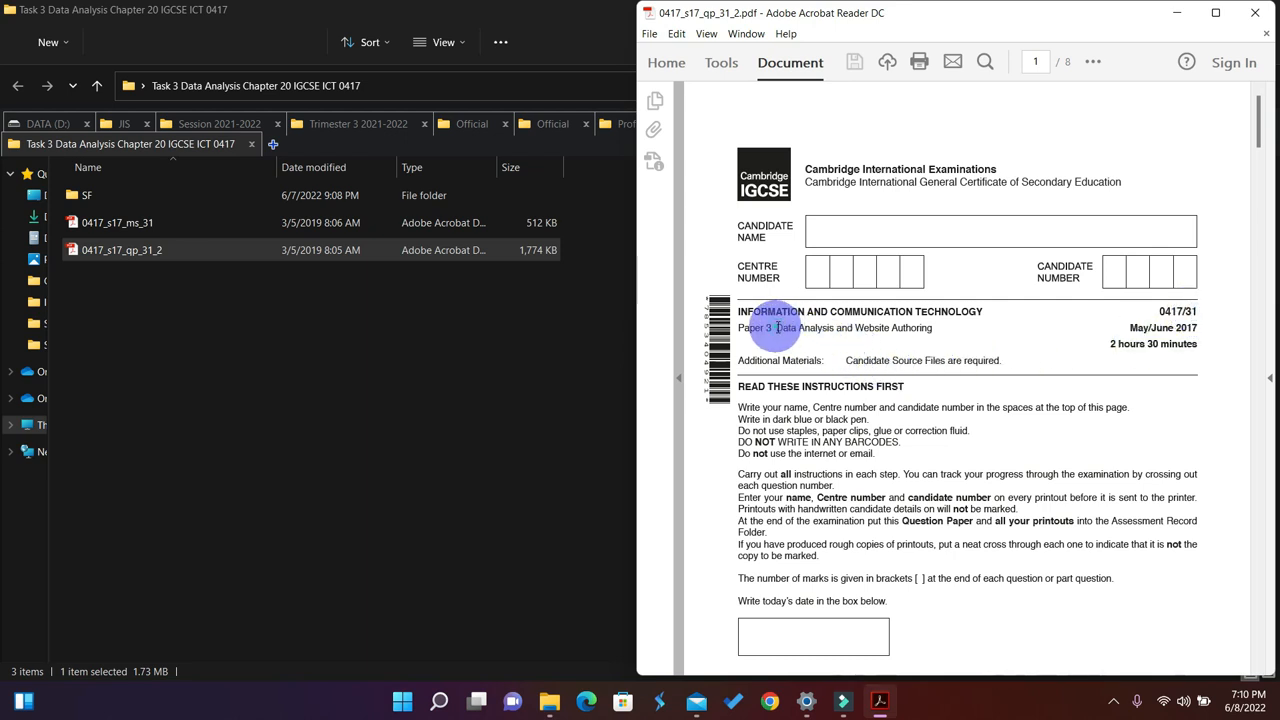
drag(775, 327, 823, 328)
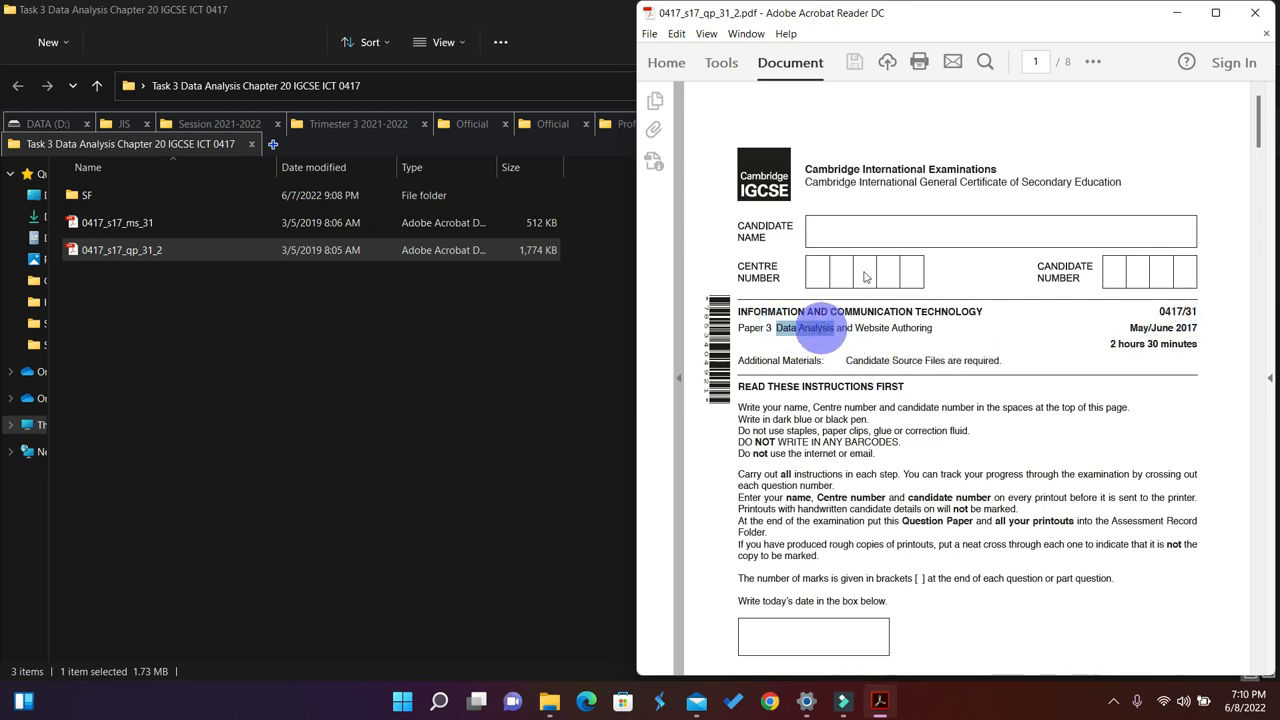
click(1215, 13)
scroll(1070, 212, down, 1)
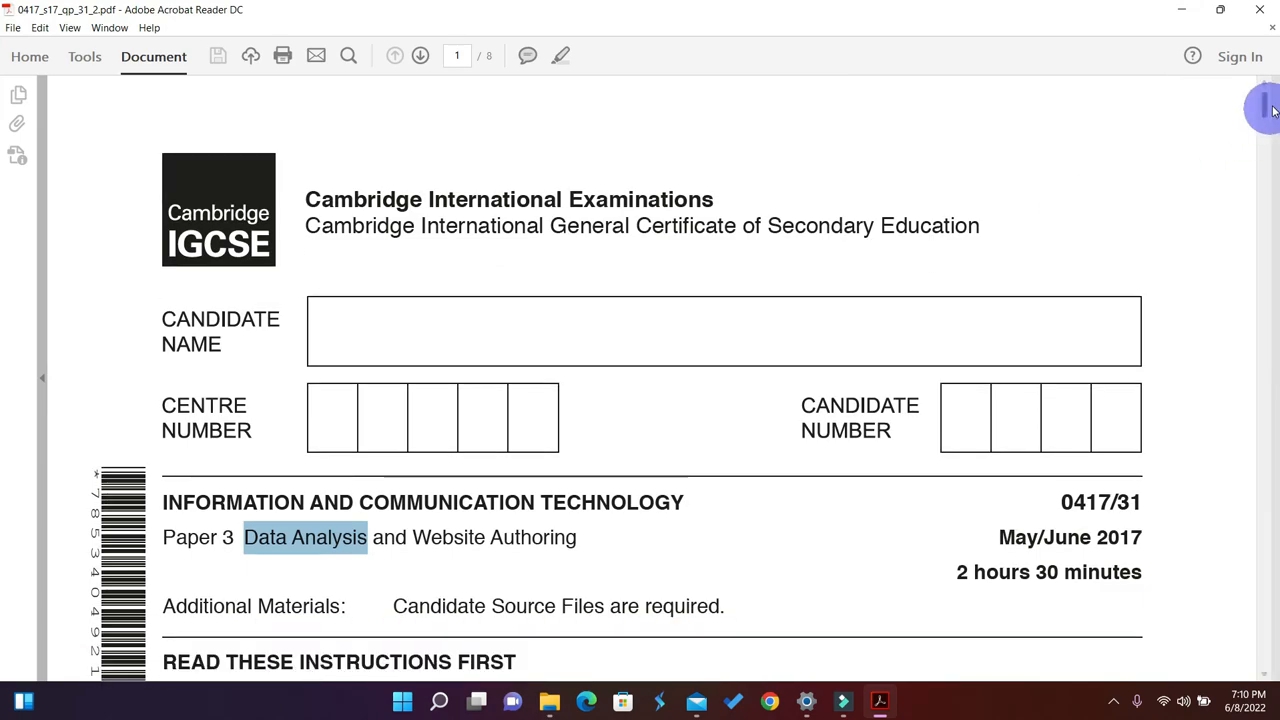
drag(1265, 108, 1266, 474)
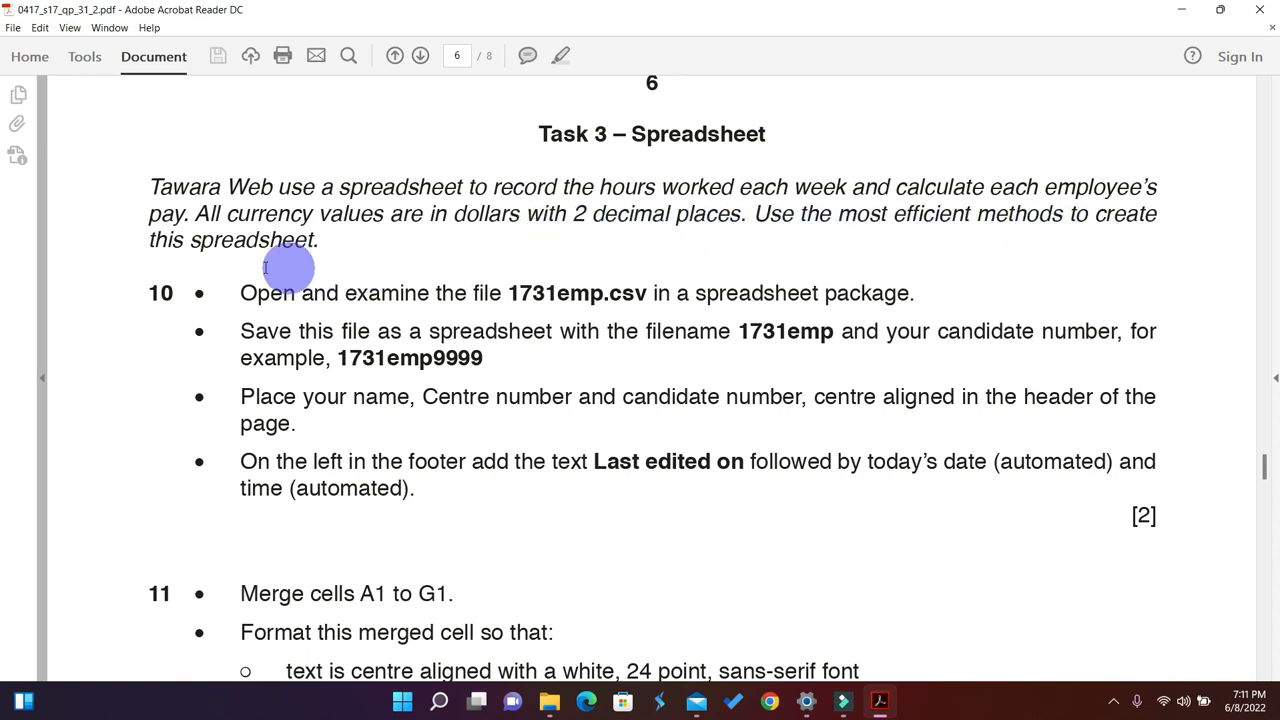
Highlight the Task 3 introductory paragraph and the first instruction of question 10.
drag(316, 241, 150, 187)
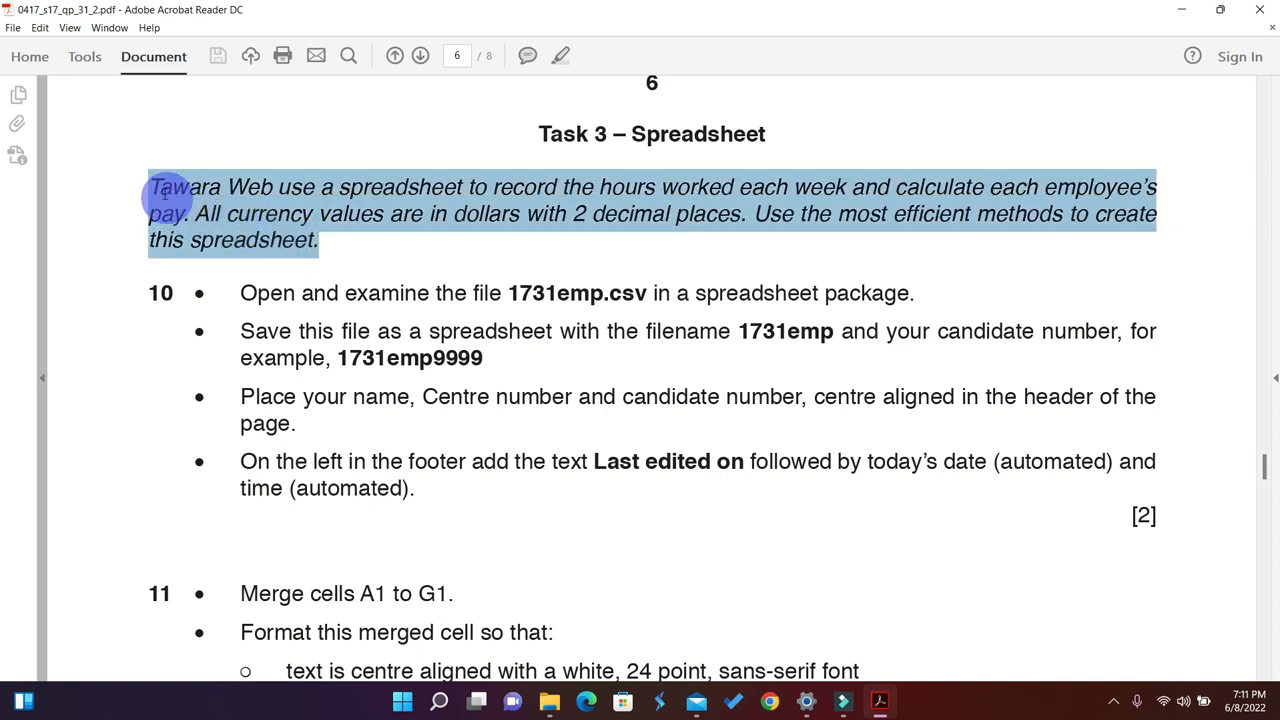
click(560, 56)
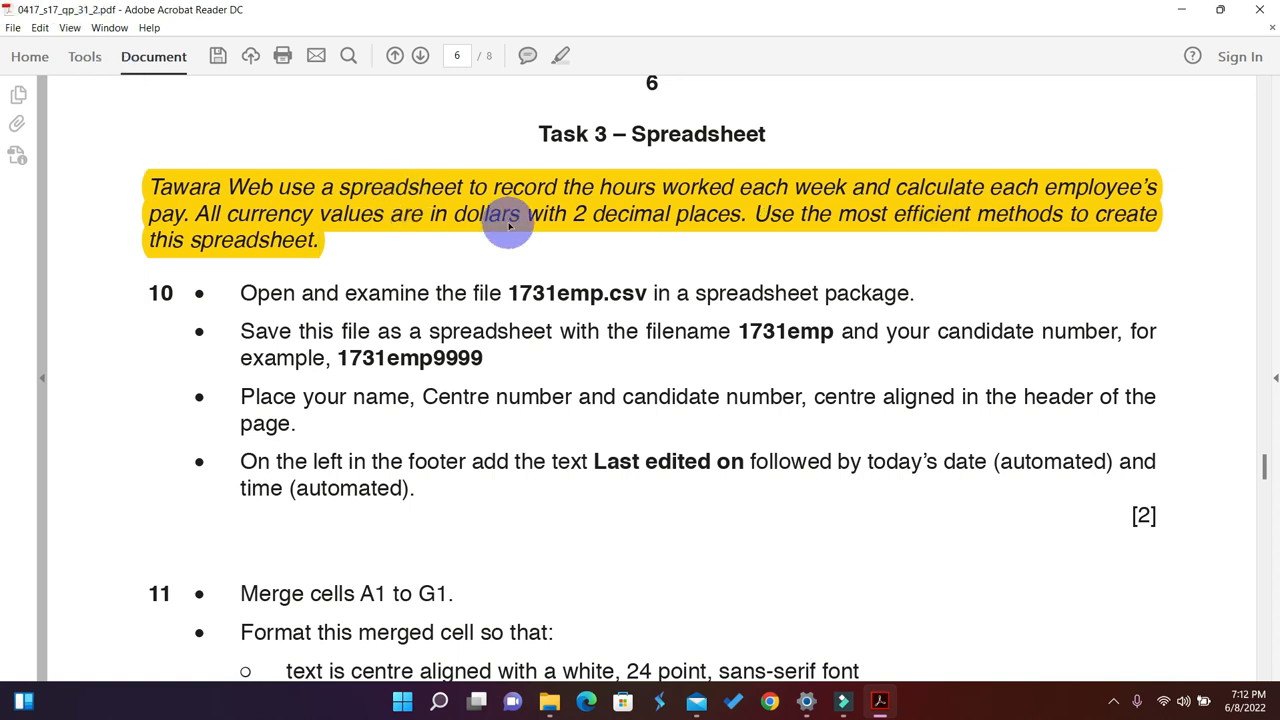
scroll(509, 222, down, 2)
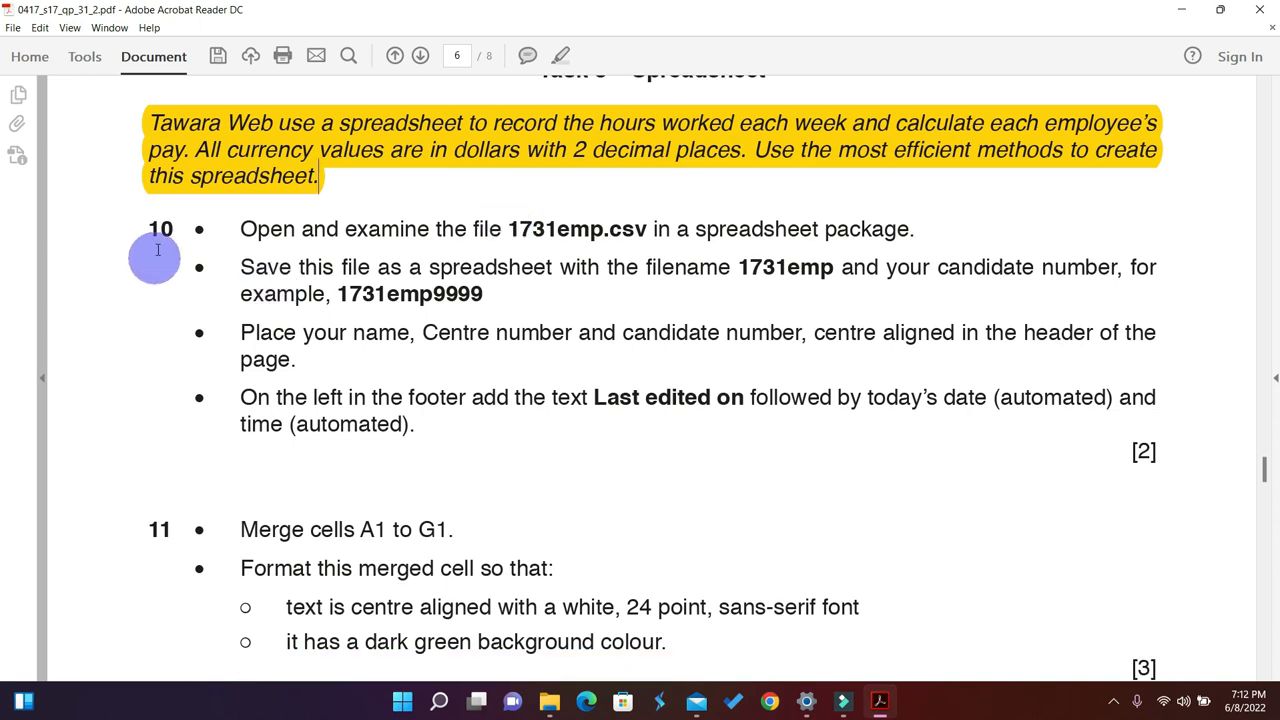
drag(166, 235, 877, 228)
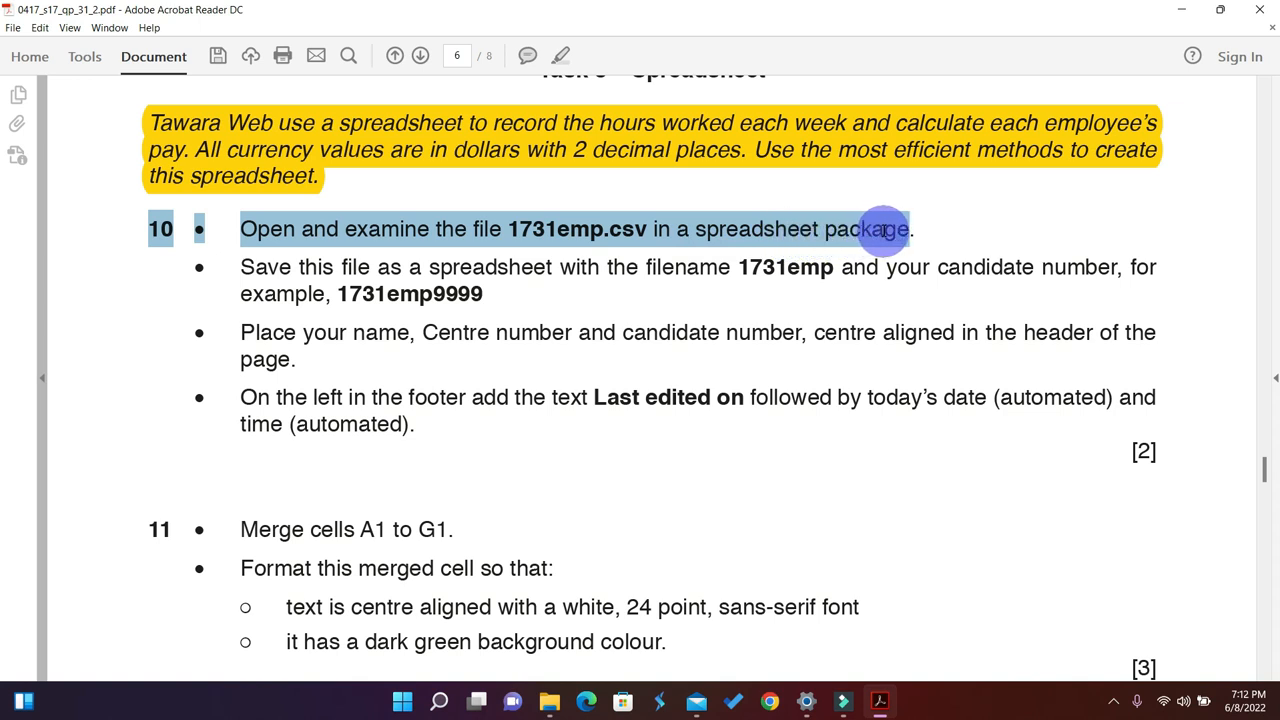
drag(895, 229, 920, 229)
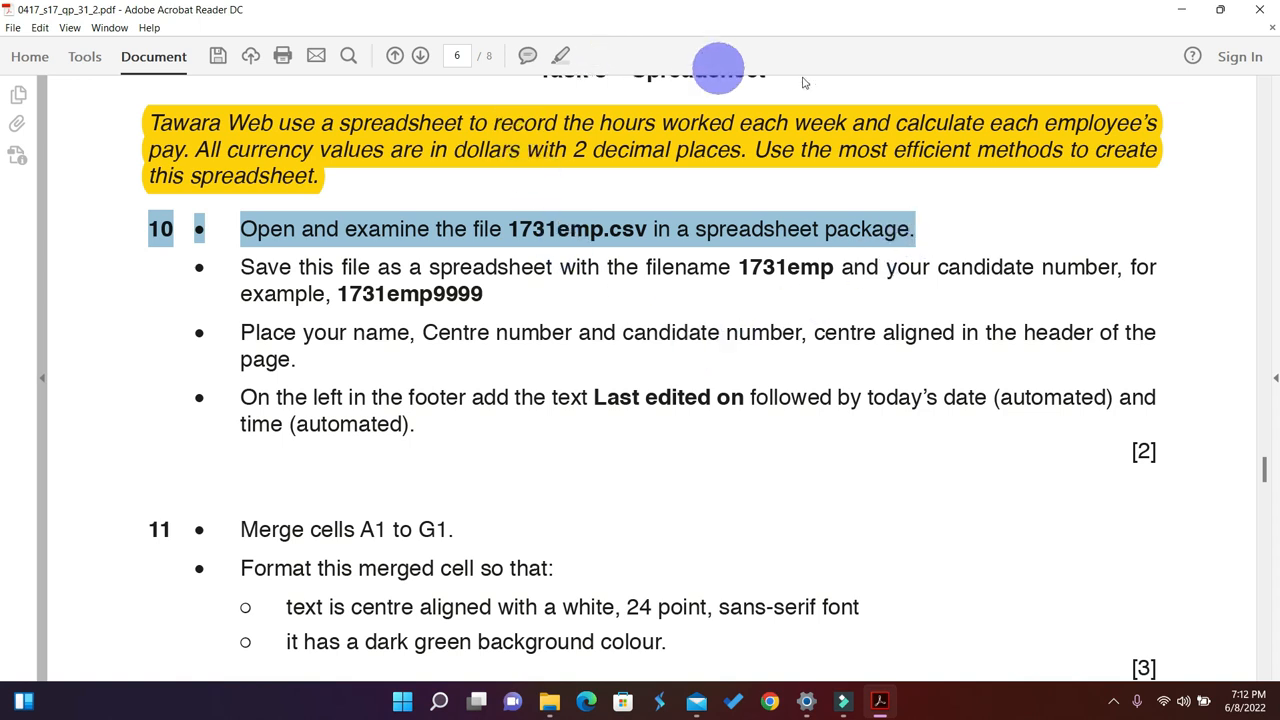
click(563, 55)
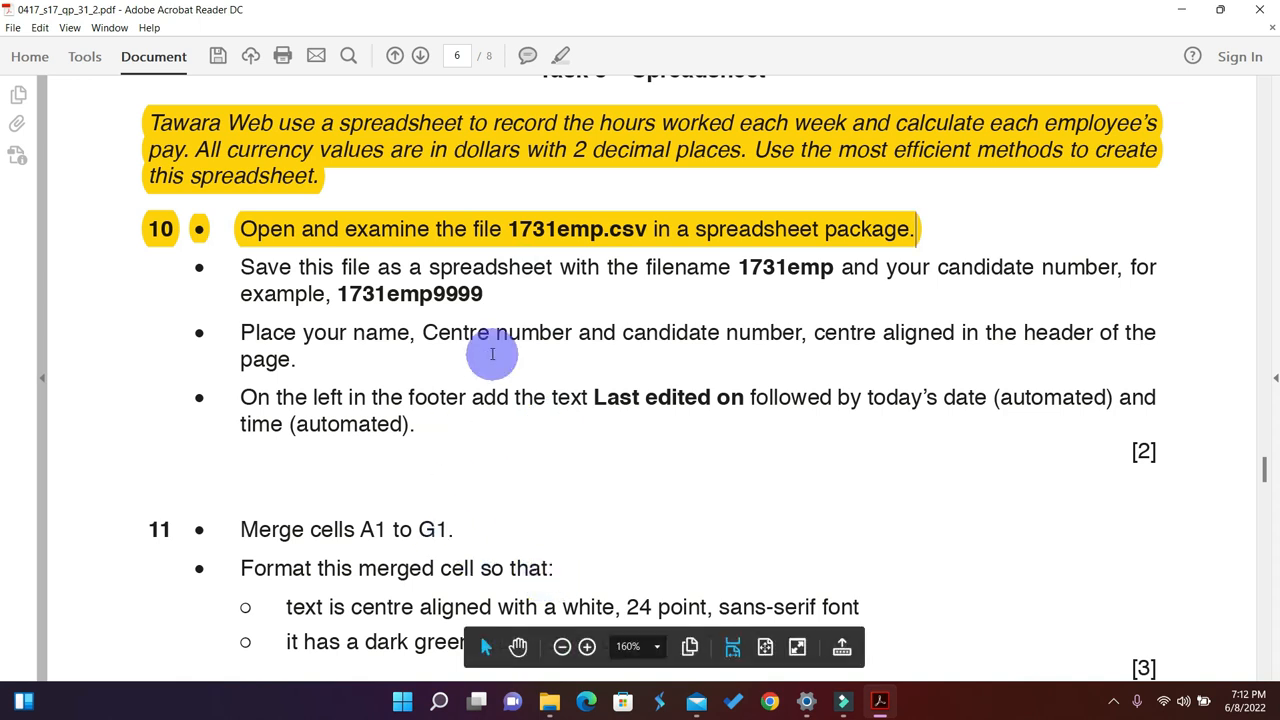
Place the question paper and the file window side by side, and open the 1731emp CSV file from the SF folder.
key(super+Right)
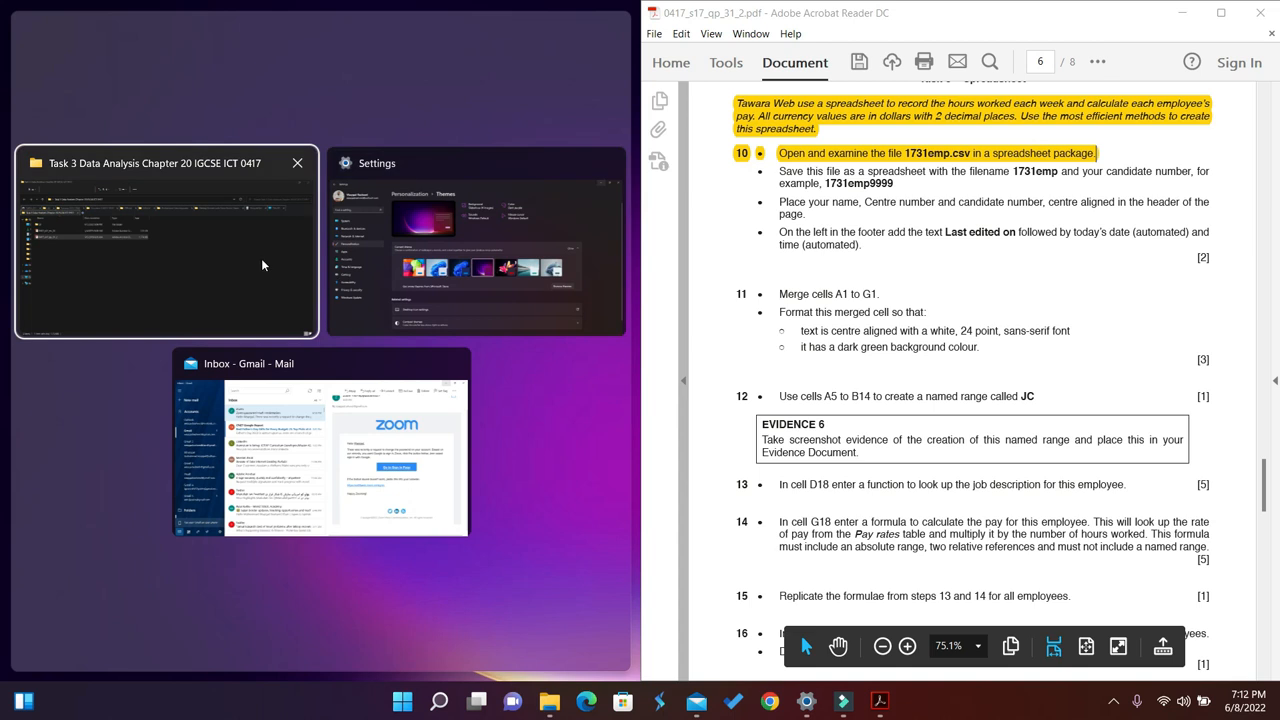
click(230, 260)
double_click(100, 223)
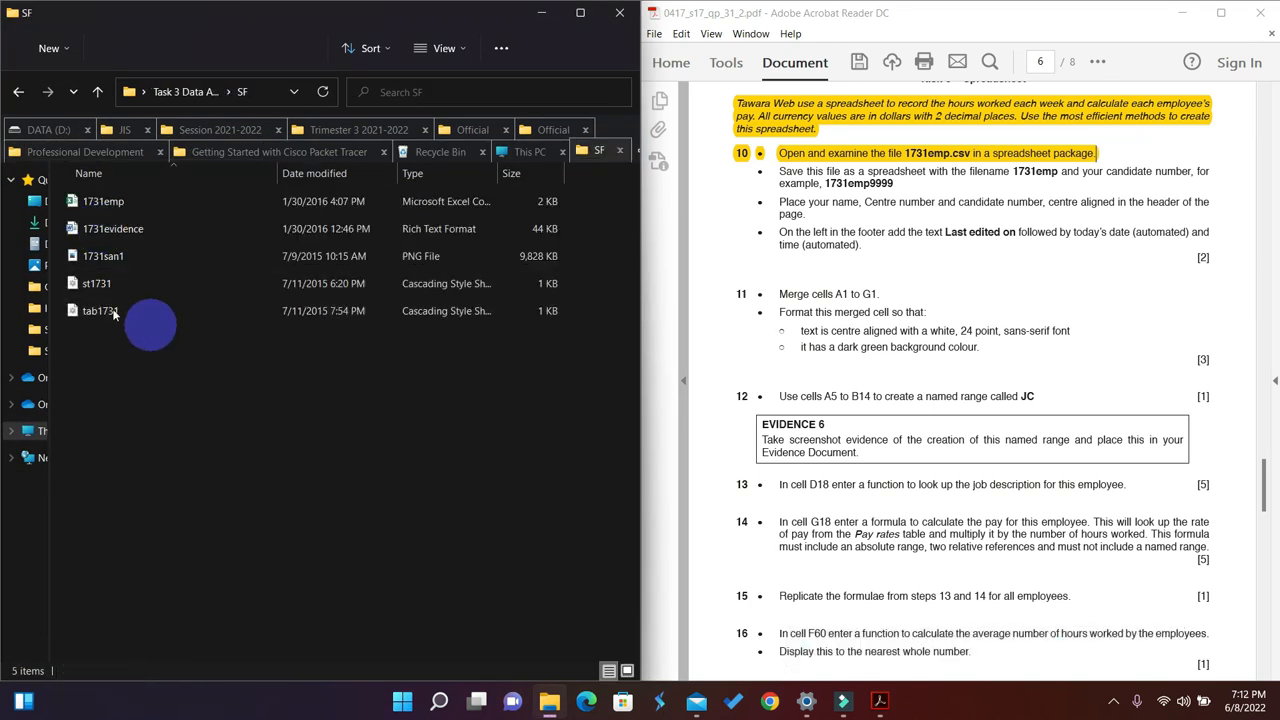
click(98, 206)
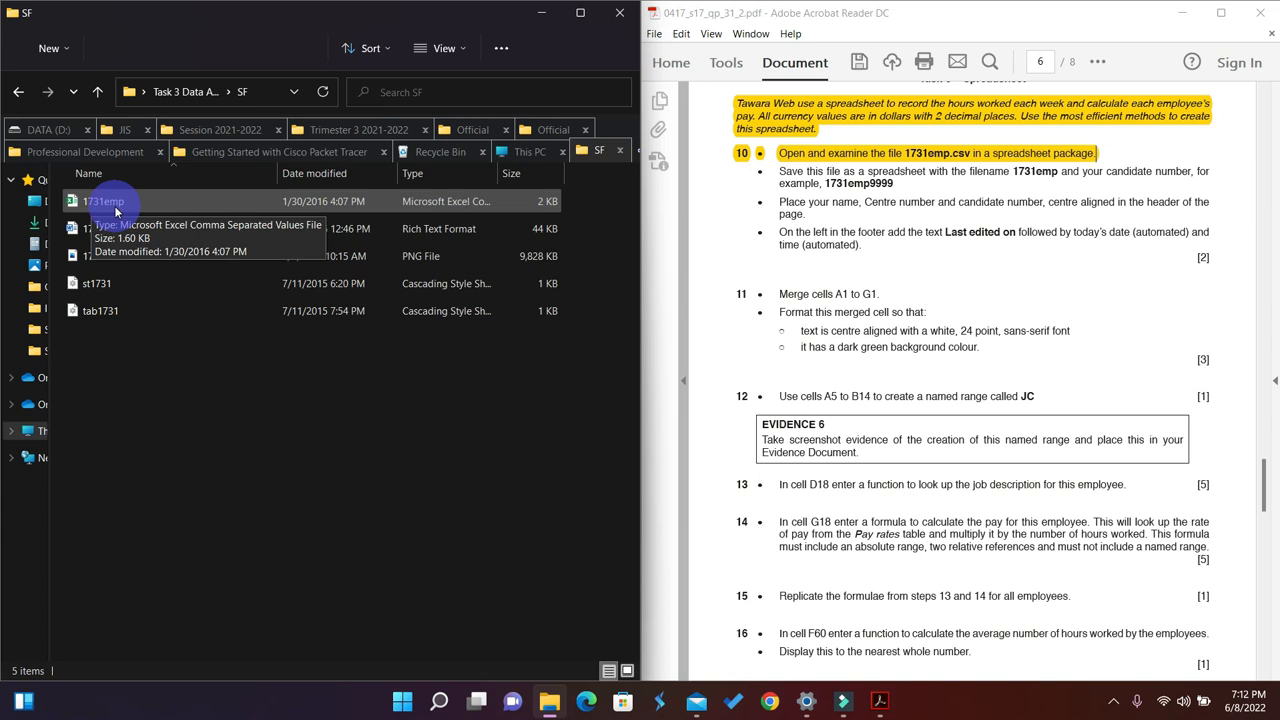
click(110, 207)
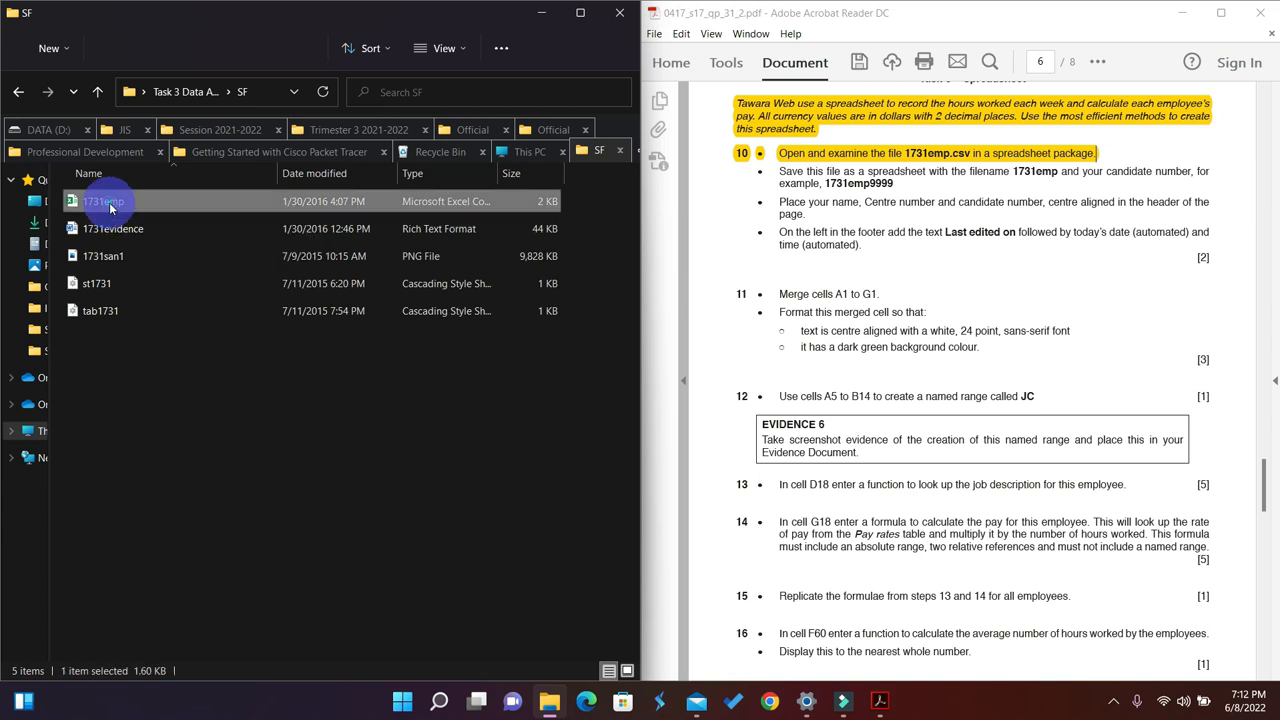
double_click(110, 207)
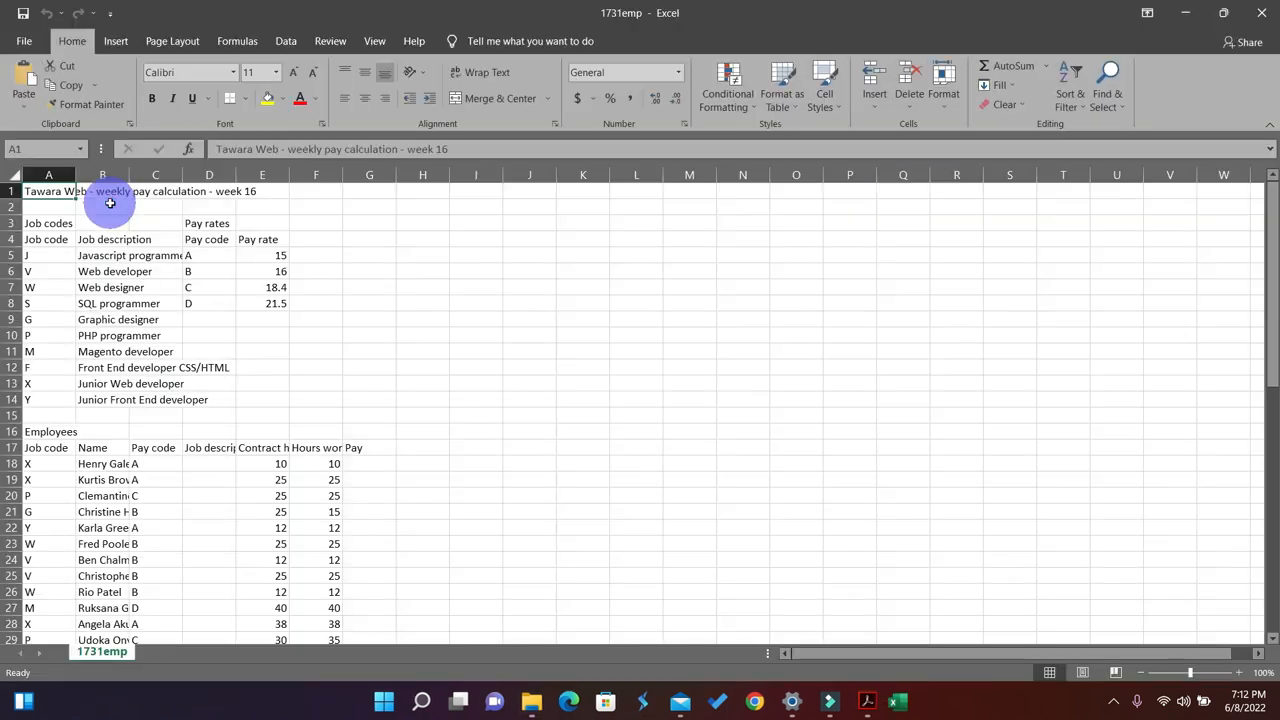
Autofit the width of all columns in the 1731emp worksheet.
click(272, 366)
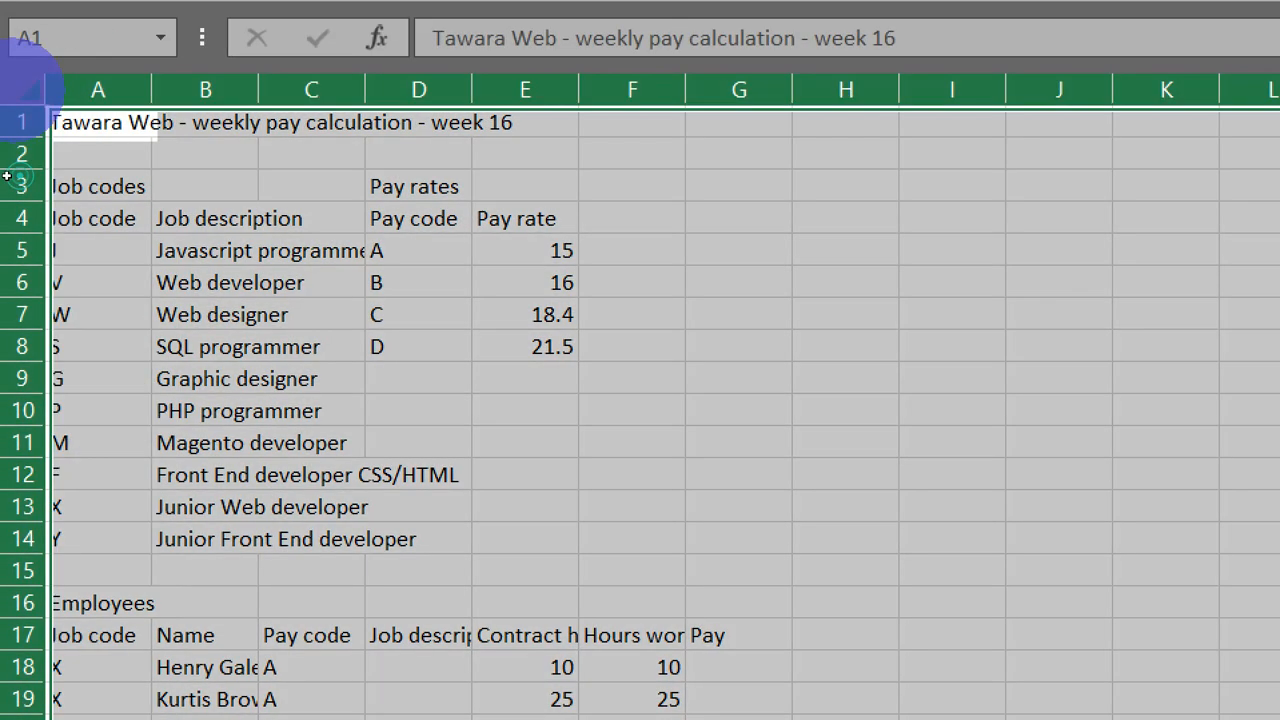
click(28, 90)
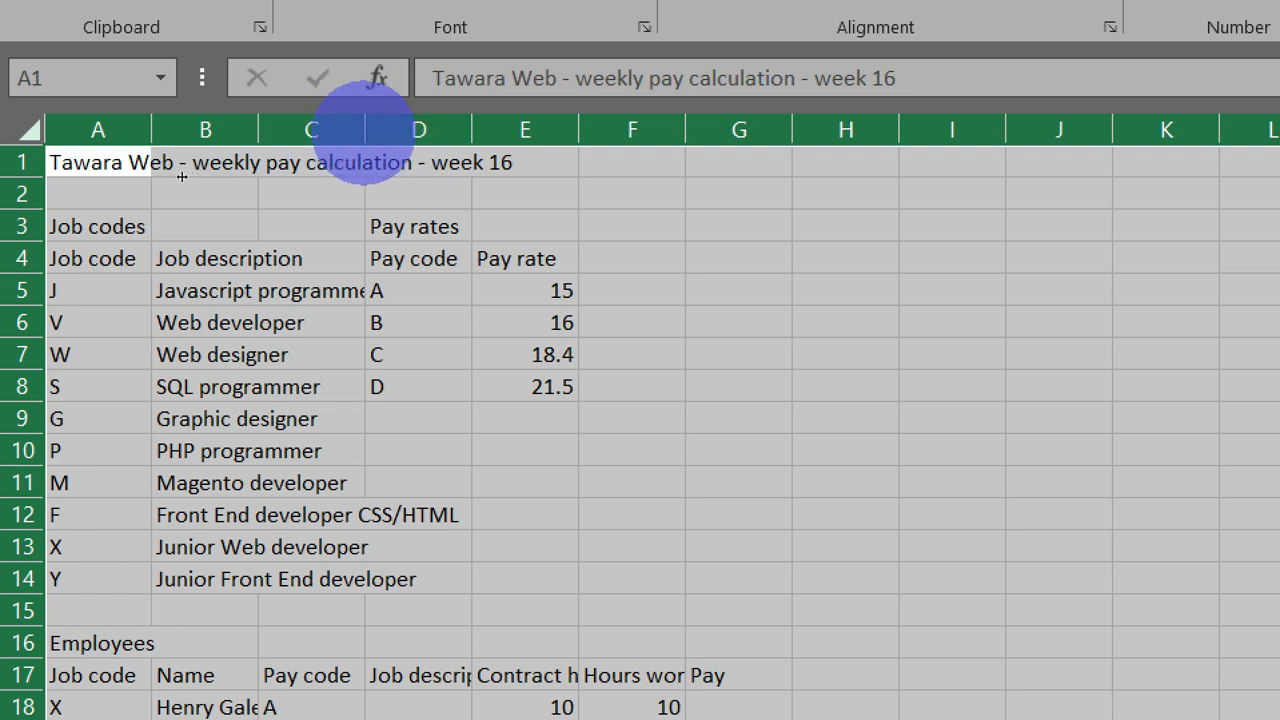
key(alt+h)
key(o)
key(i)
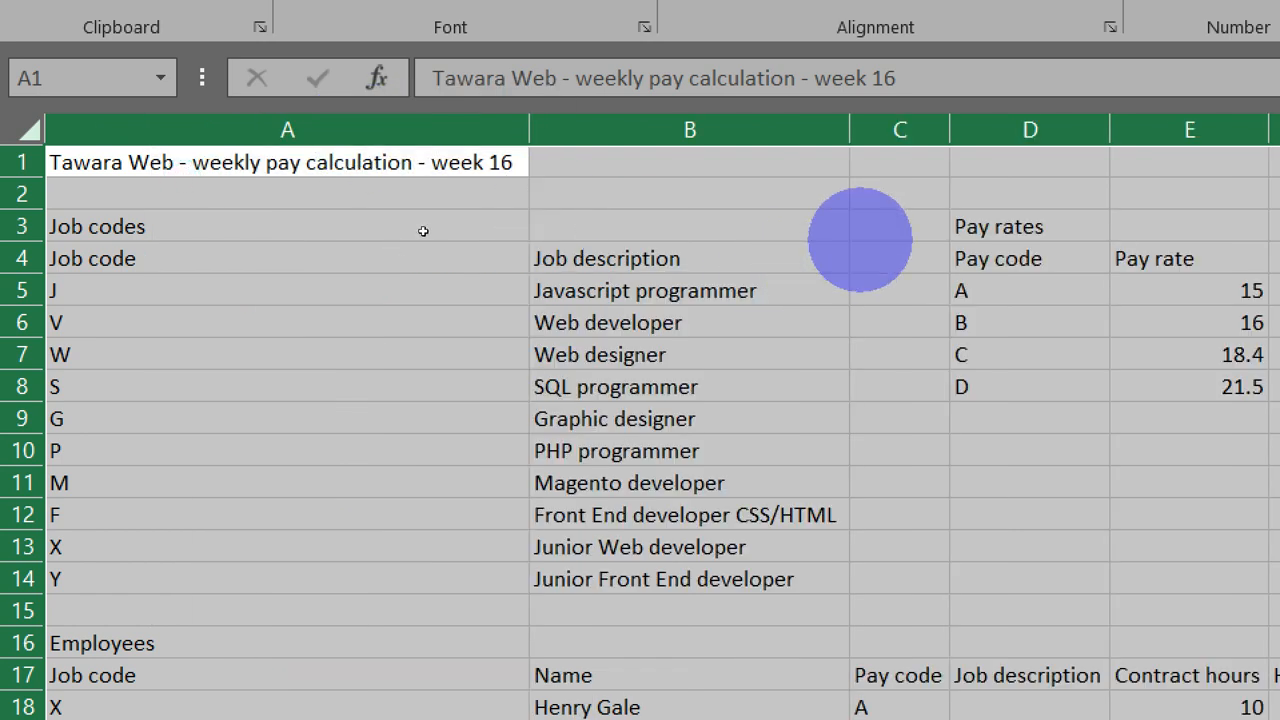
Examine the job codes, pay rates and employees tables throughout the worksheet.
scroll(405, 296, down, 1)
scroll(411, 300, down, 2)
scroll(411, 296, up, 3)
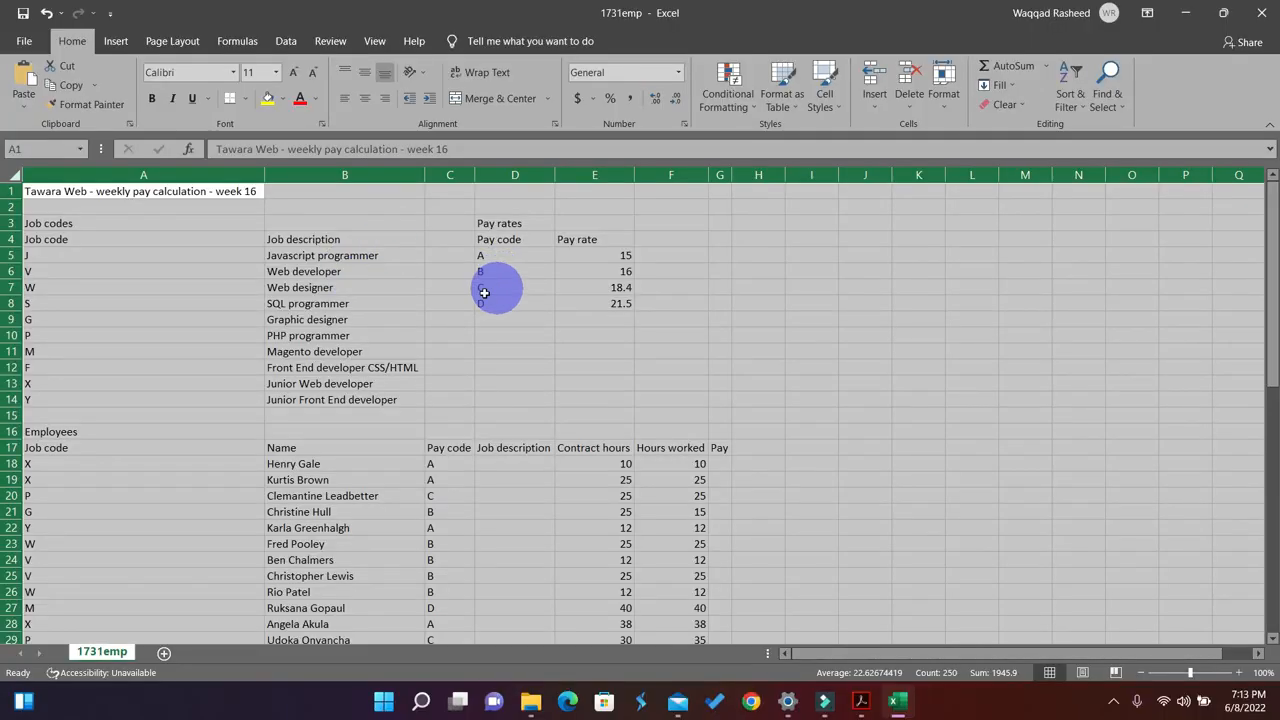
click(961, 356)
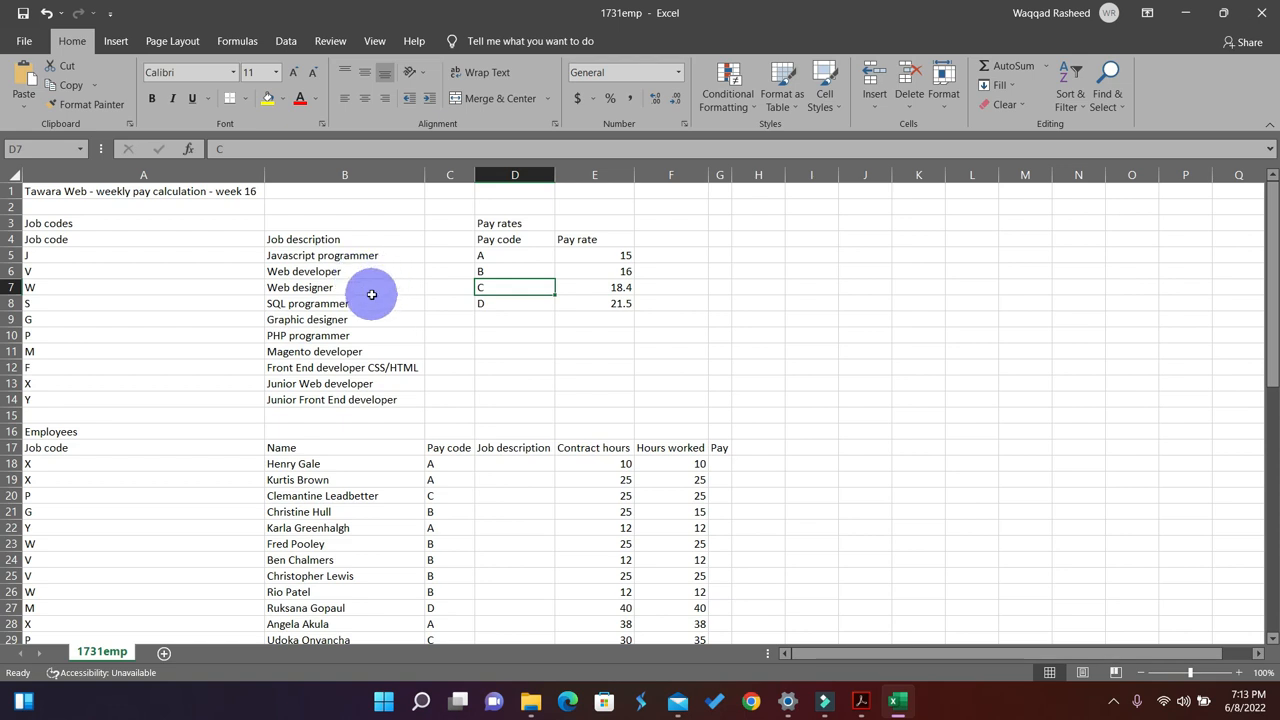
scroll(443, 346, down, 6)
scroll(443, 346, up, 6)
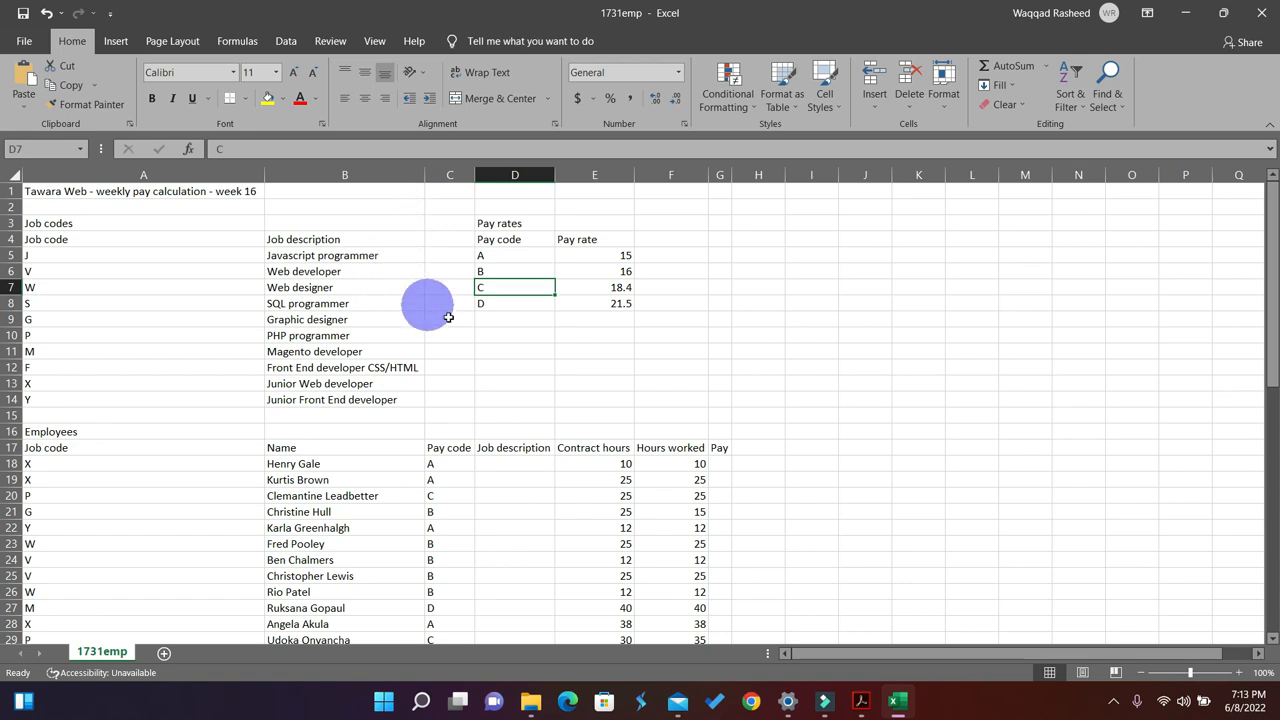
Switch to the question paper in Acrobat Reader.
click(860, 701)
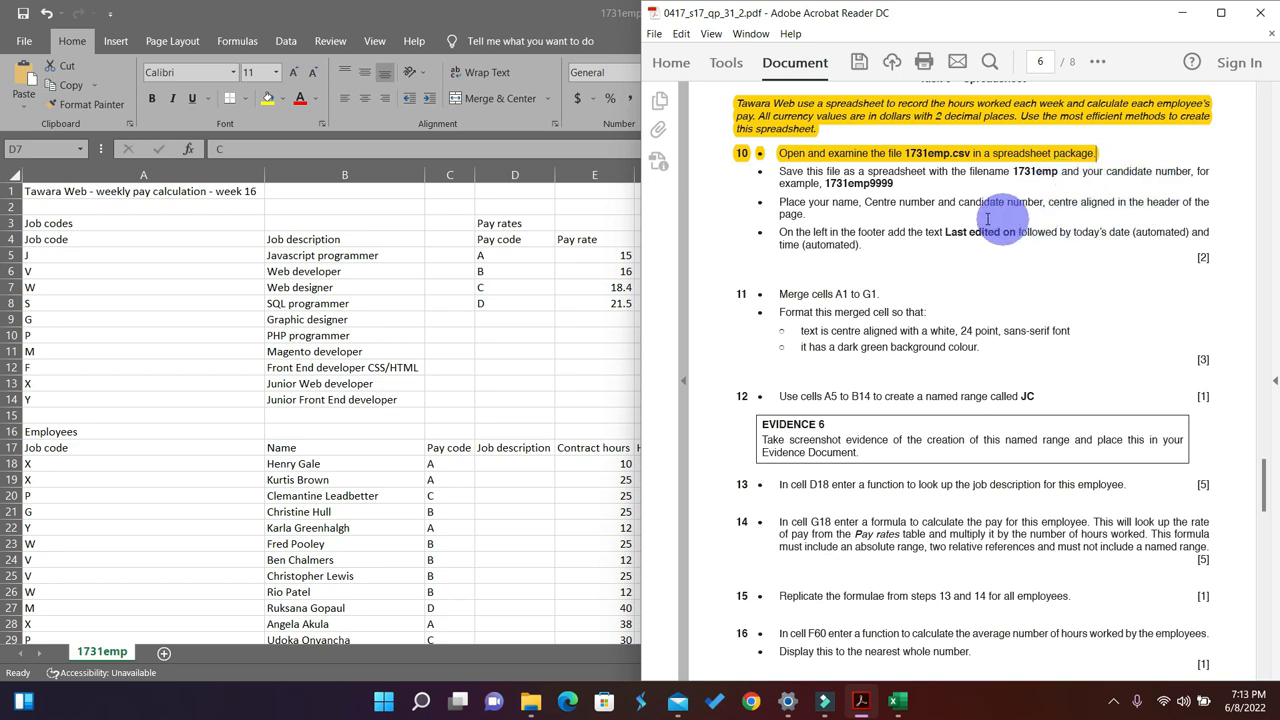
drag(905, 204, 800, 172)
click(1097, 62)
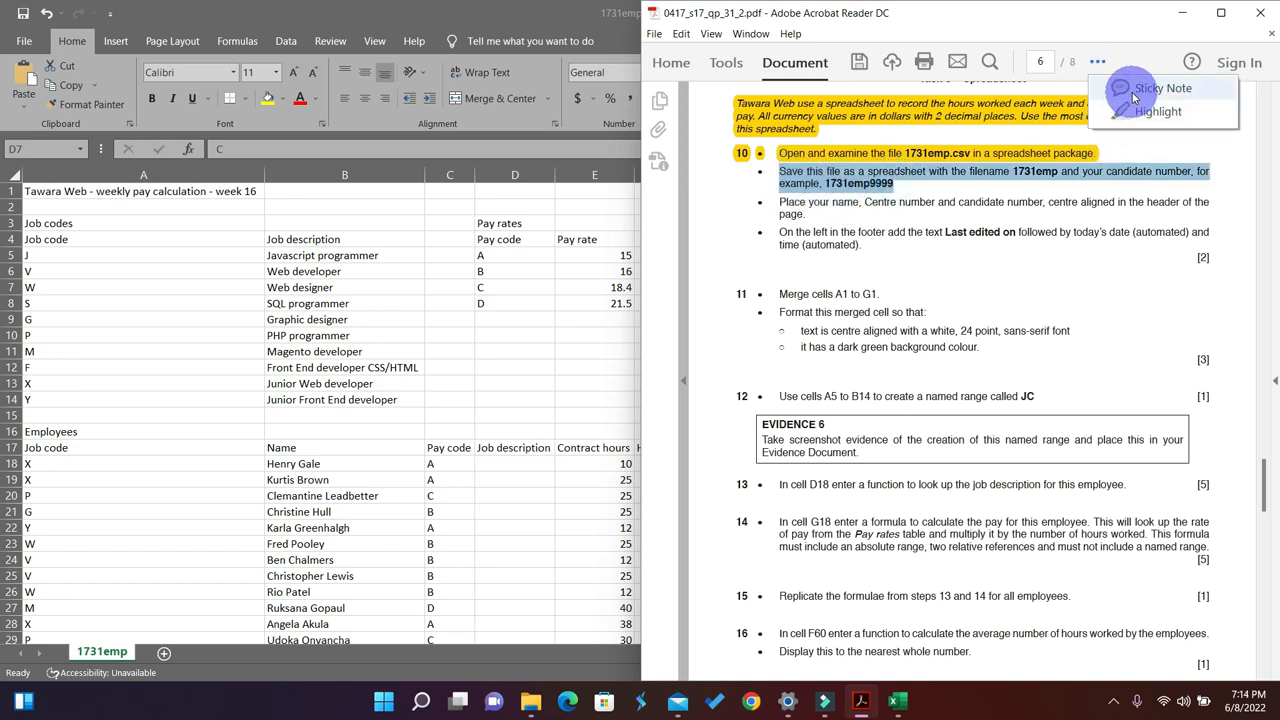
click(1133, 90)
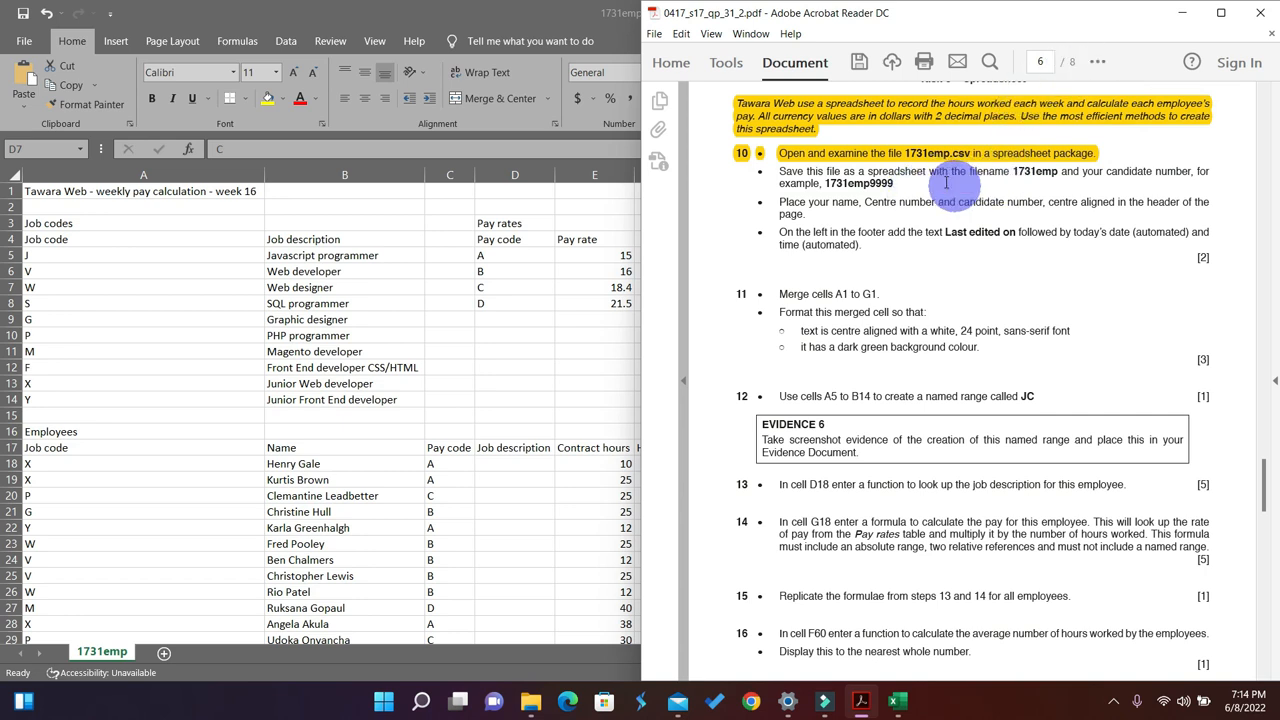
Highlight question 10's second instruction, about saving the file as a spreadsheet named 1731emp with the candidate number.
drag(905, 200, 779, 172)
click(833, 202)
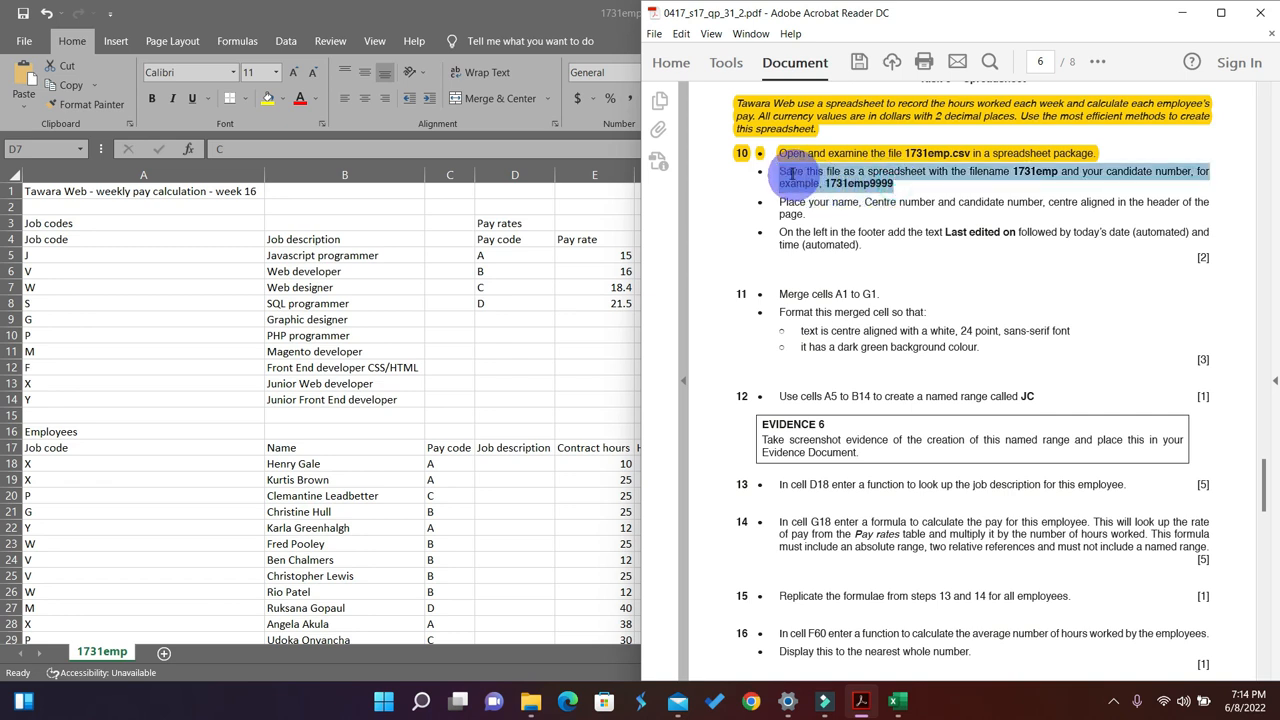
click(1090, 66)
click(1145, 110)
Save the 1731emp file in the SF folder as an Excel Workbook named 1731emp0000.
click(496, 289)
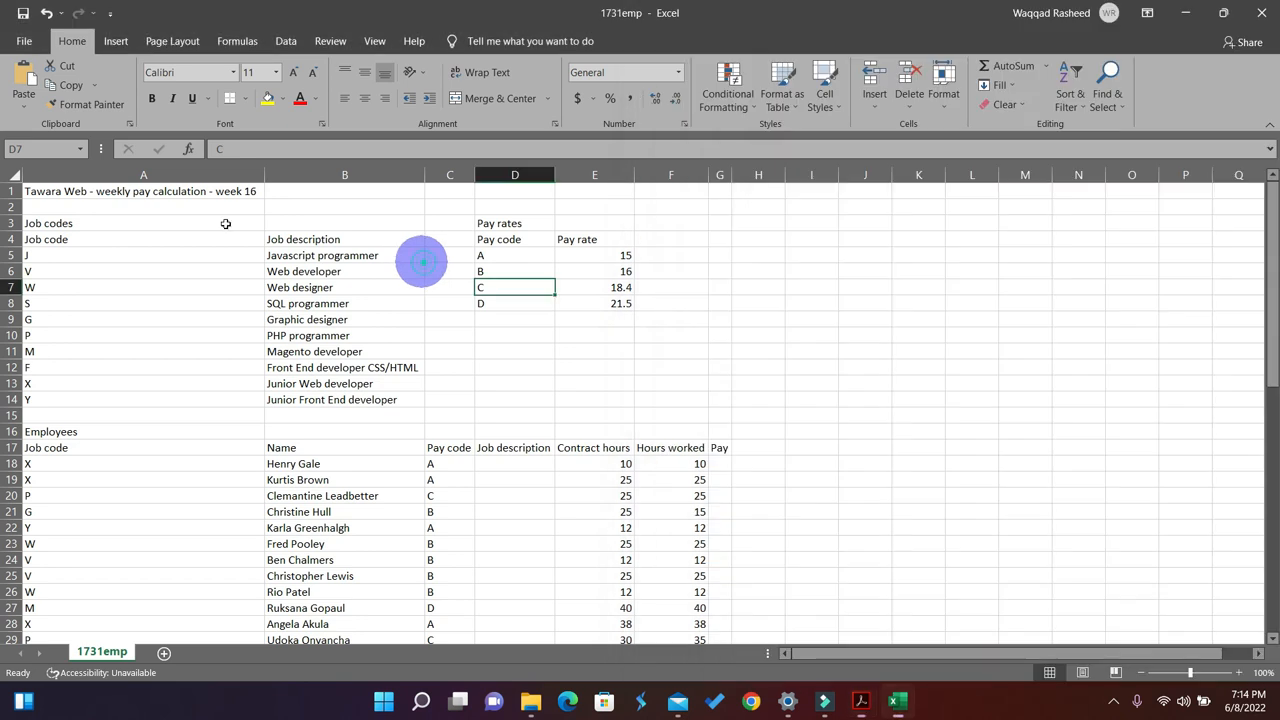
click(24, 41)
click(52, 265)
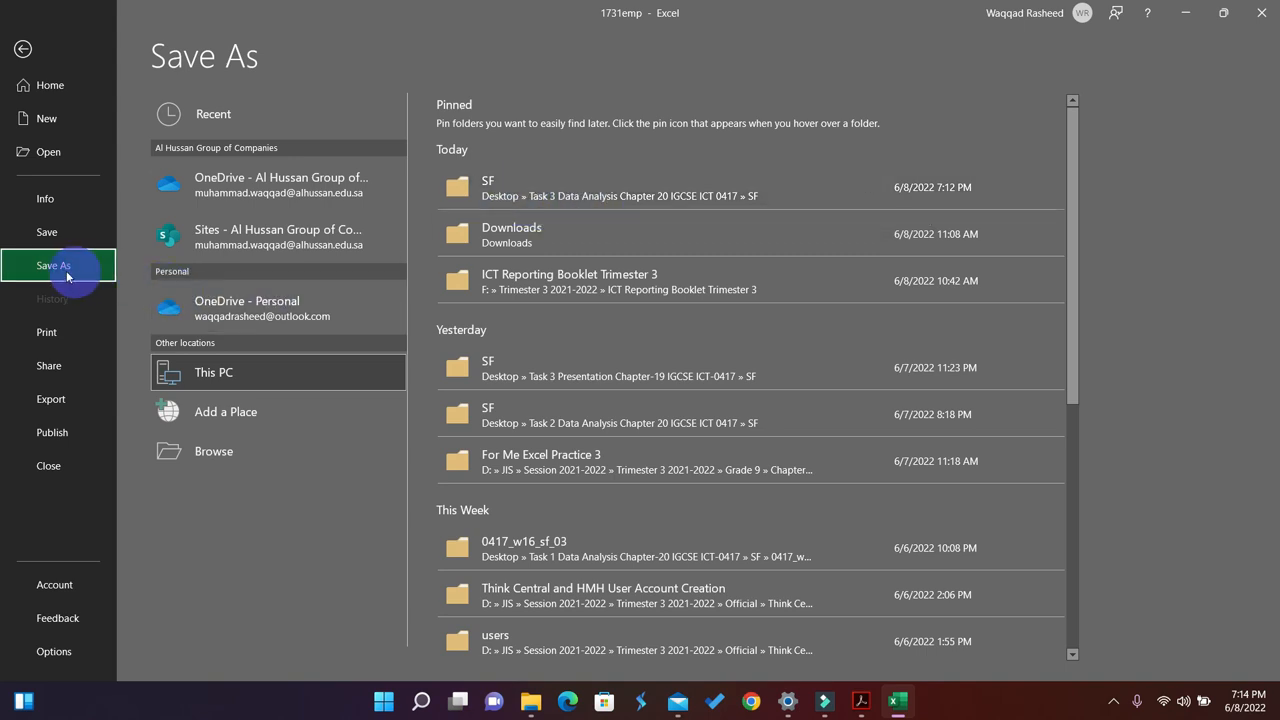
click(509, 197)
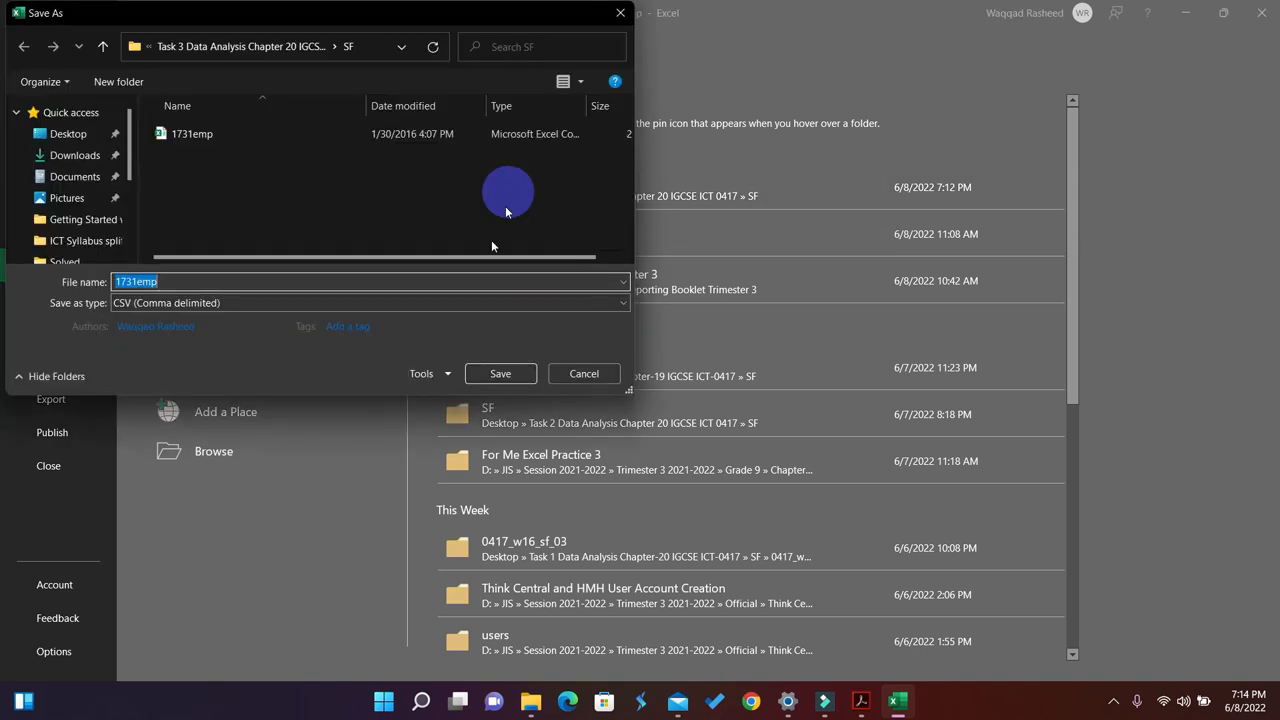
click(163, 282)
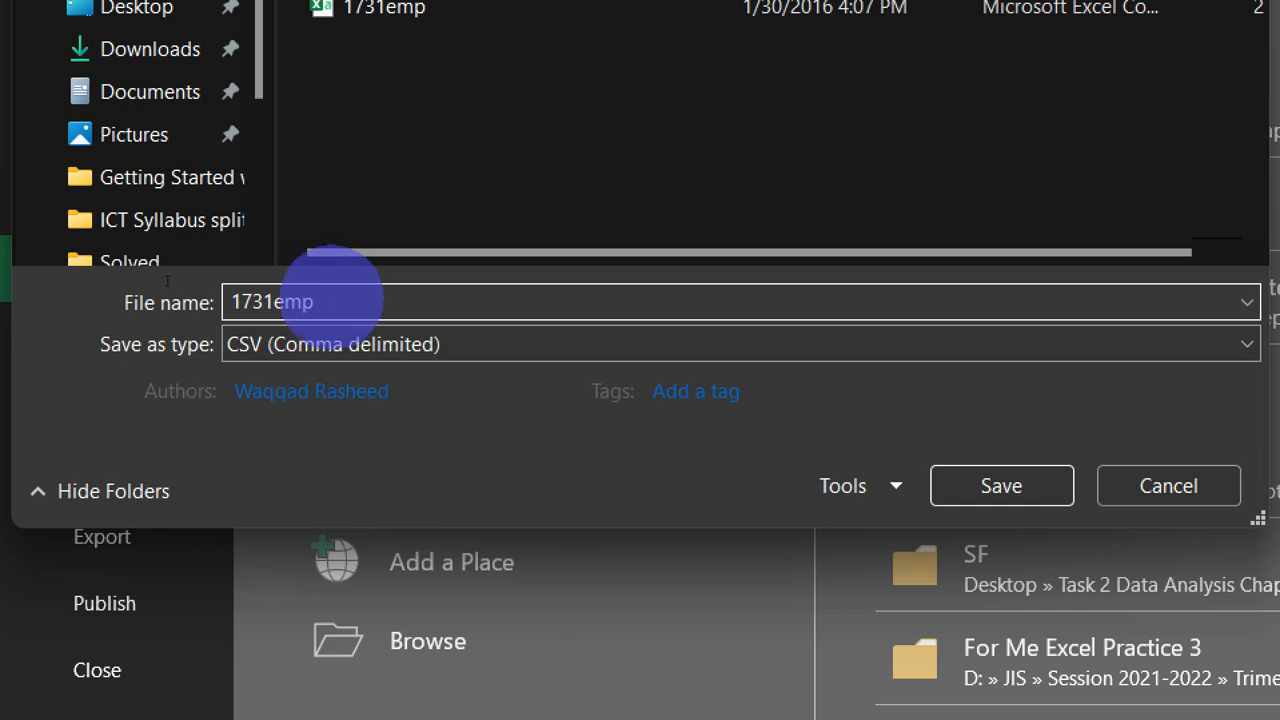
double_click(272, 301)
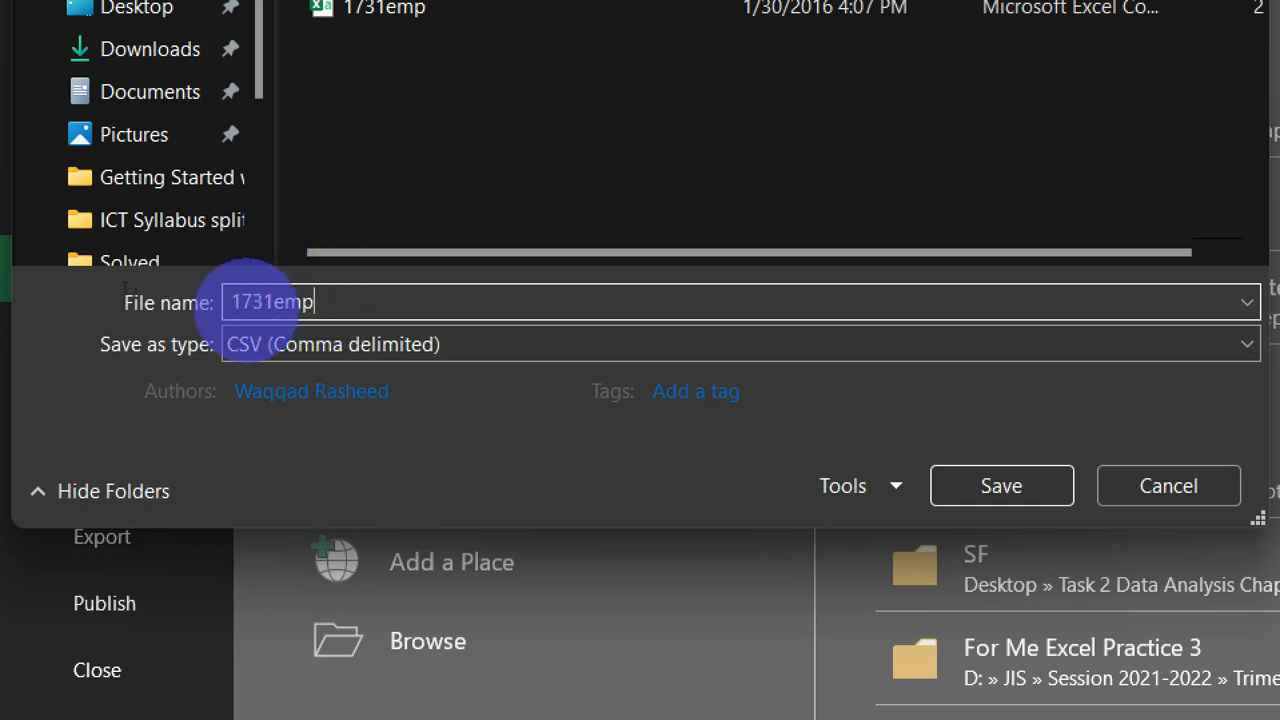
click(320, 305)
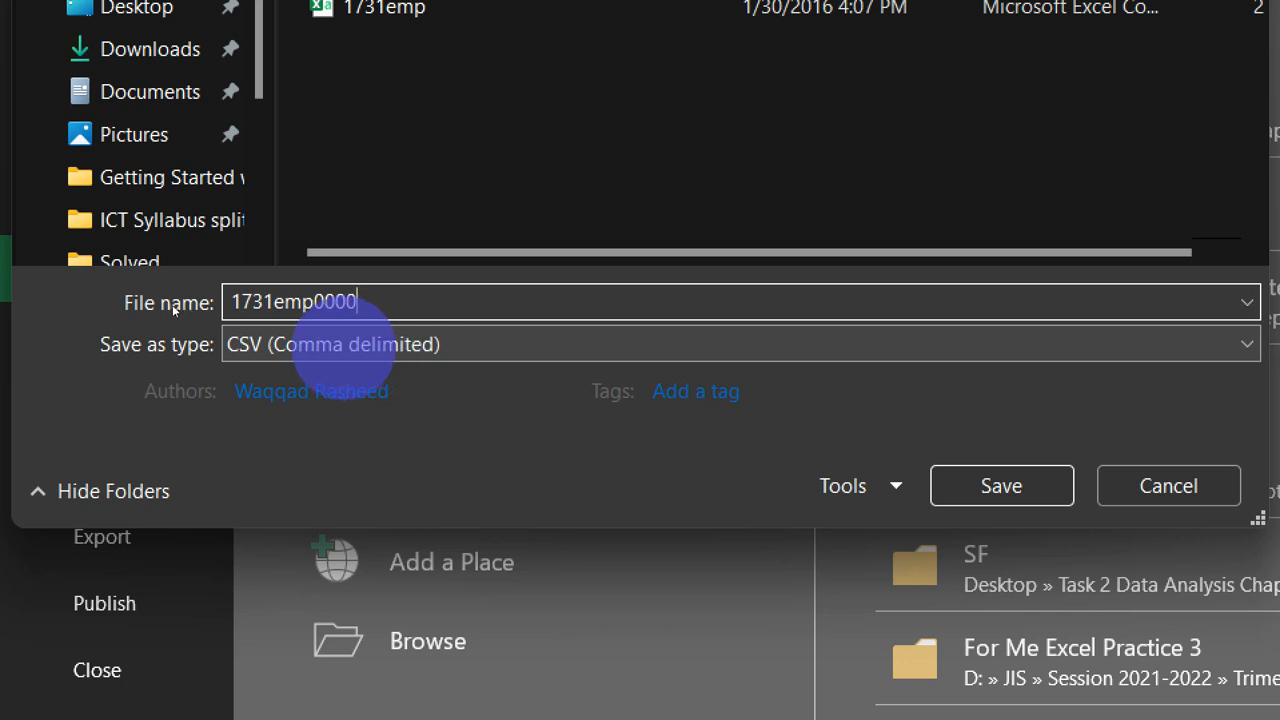
click(340, 344)
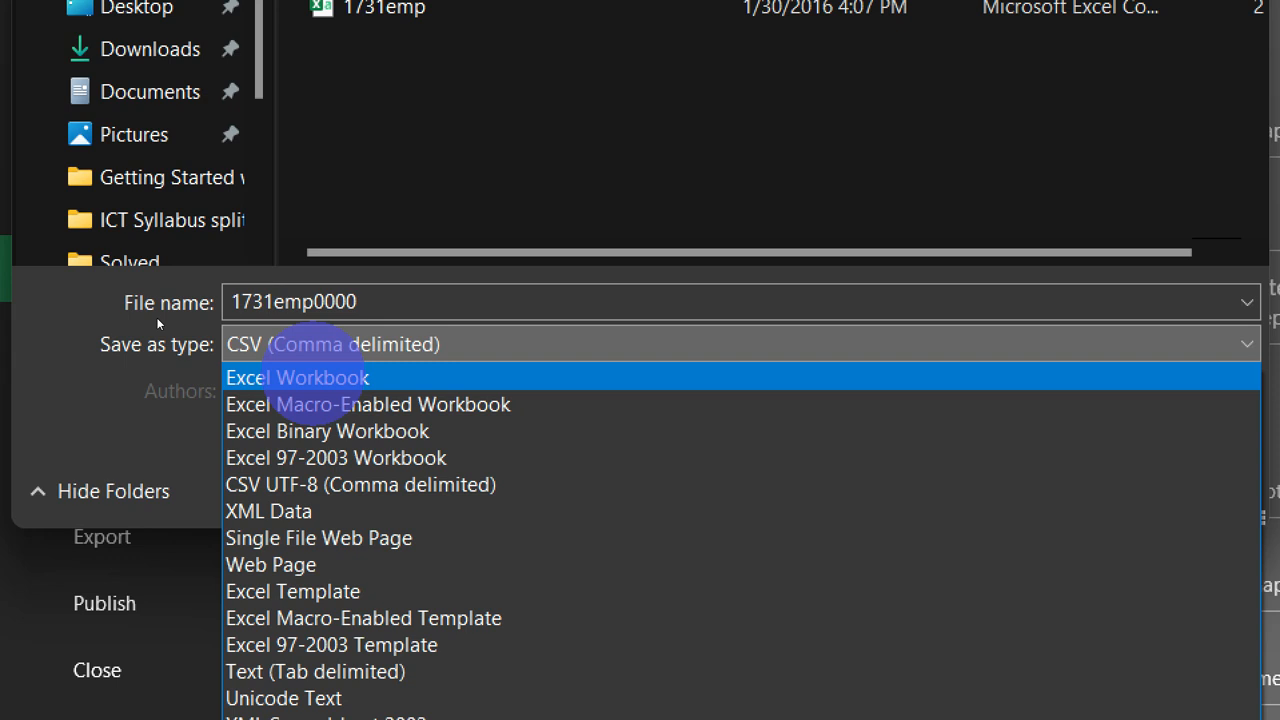
click(297, 377)
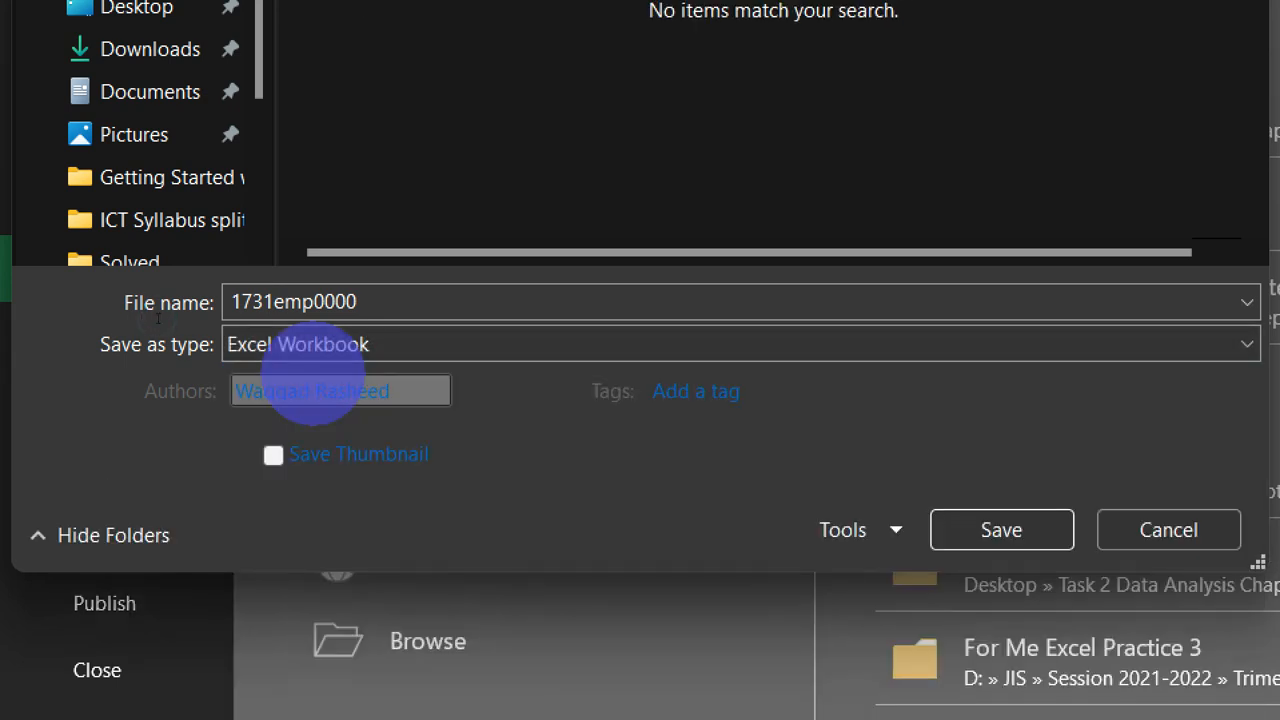
click(951, 519)
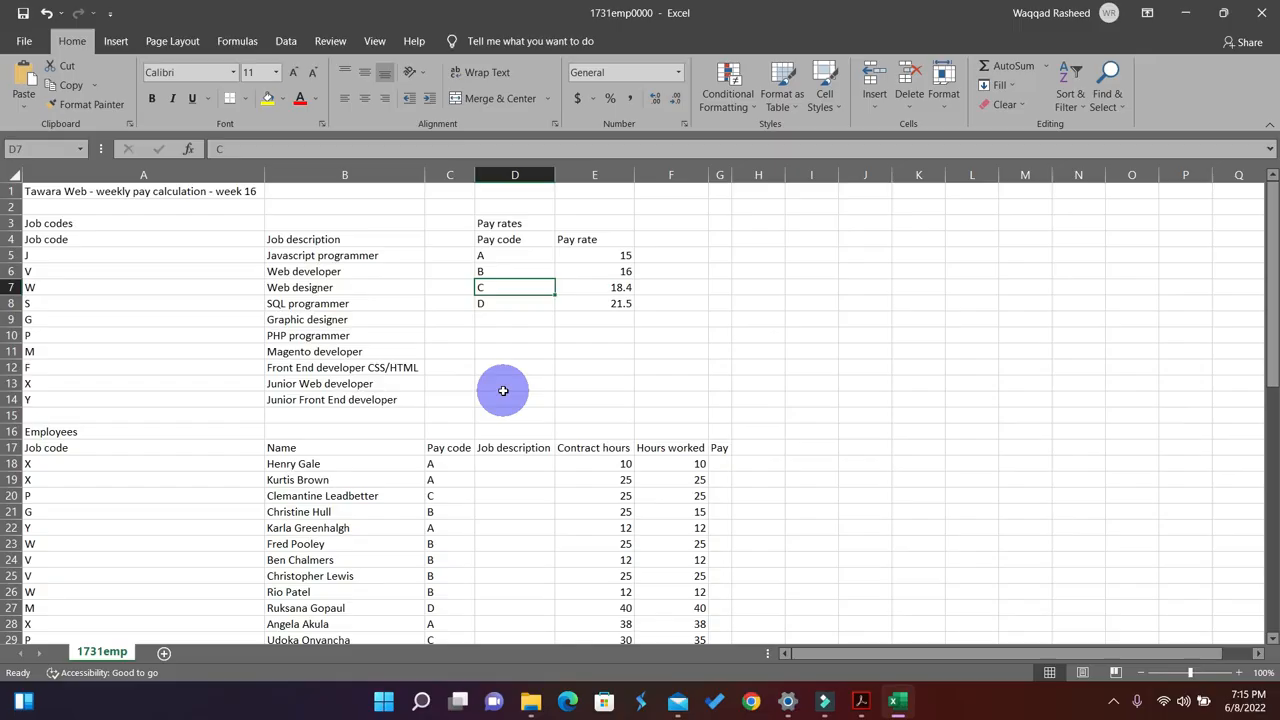
Highlight question 10's third instruction, about the centre-aligned header details, in the Acrobat Reader question paper.
click(860, 701)
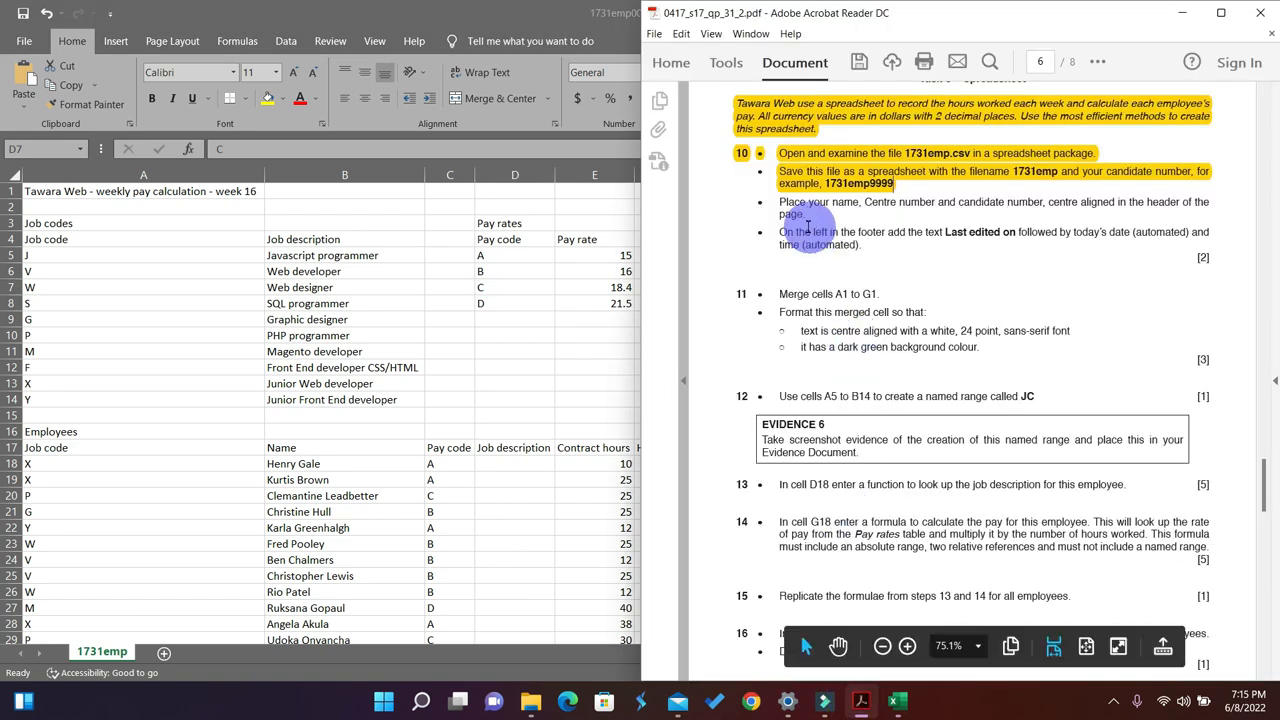
drag(805, 216, 788, 206)
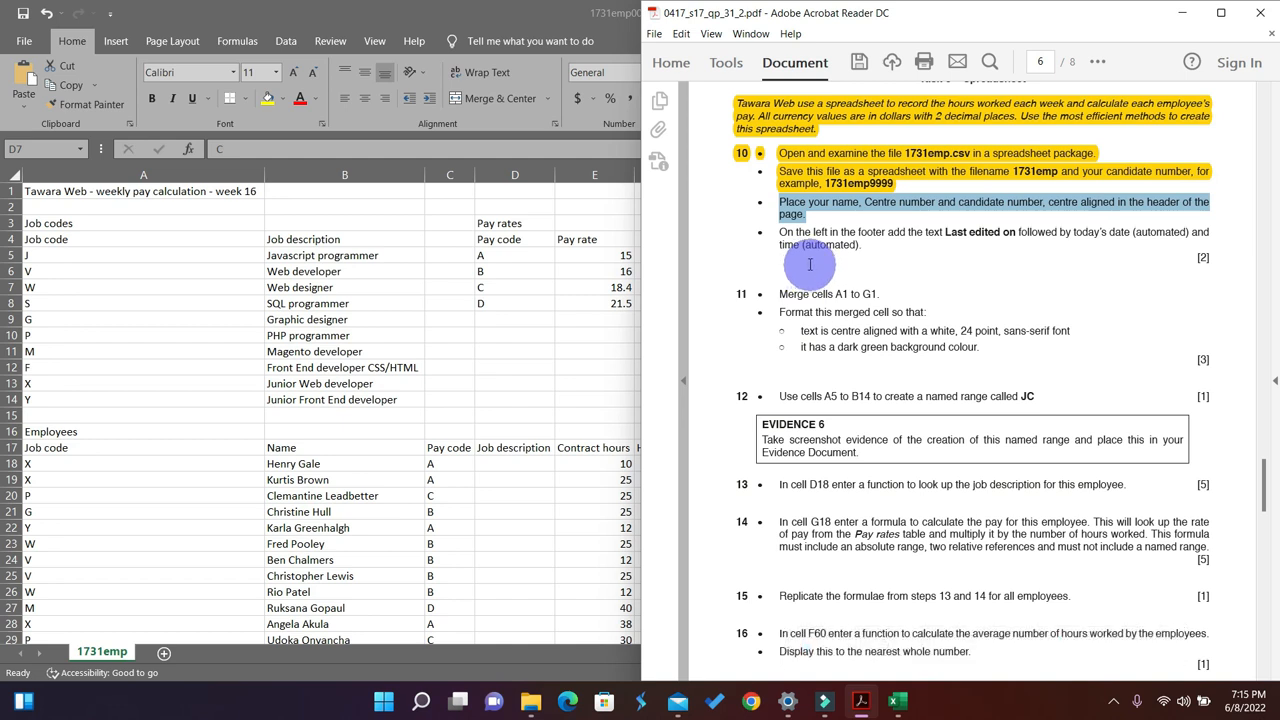
click(1097, 62)
click(1152, 111)
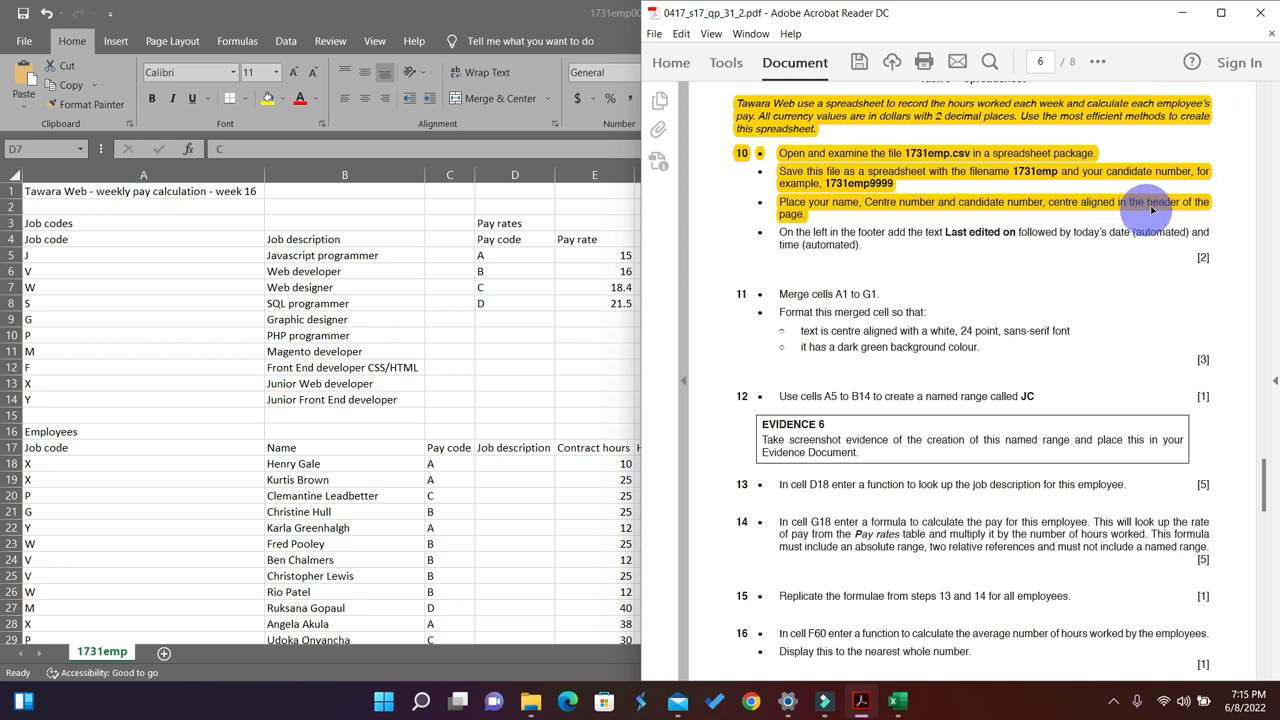
Return to Excel and open the 1731emp worksheet's header and footer for editing.
click(1187, 18)
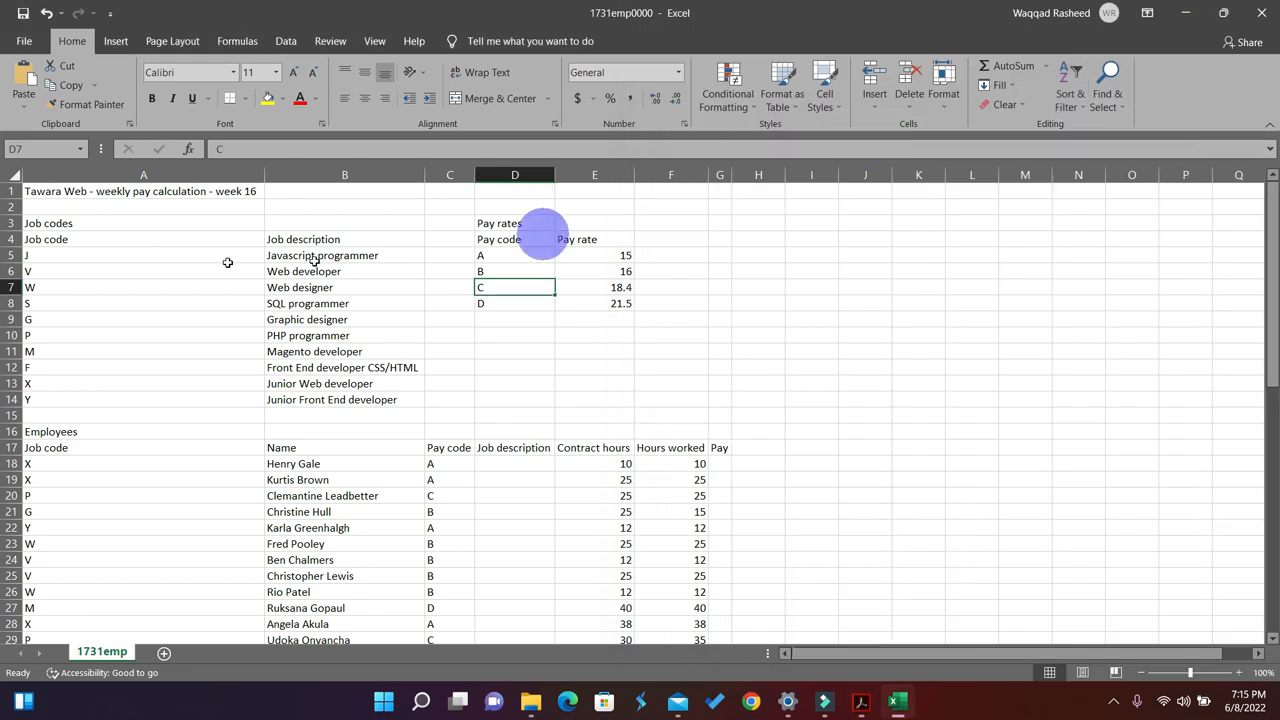
click(112, 42)
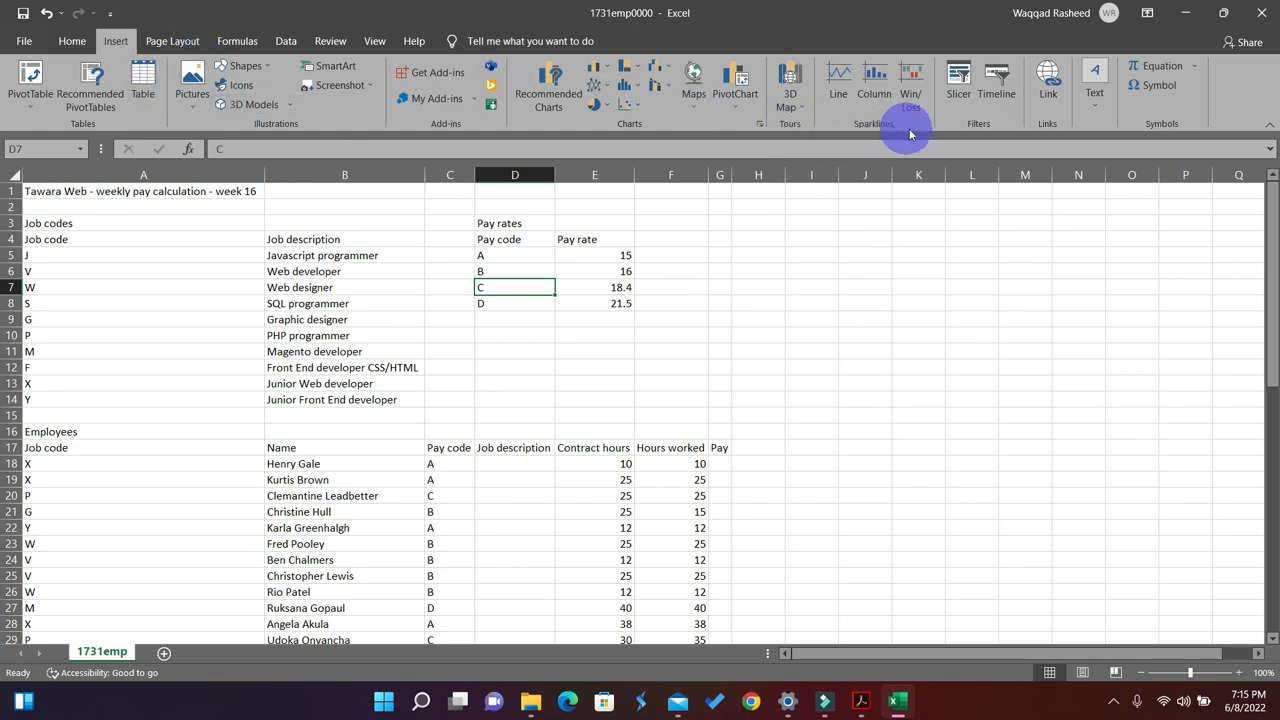
click(1093, 100)
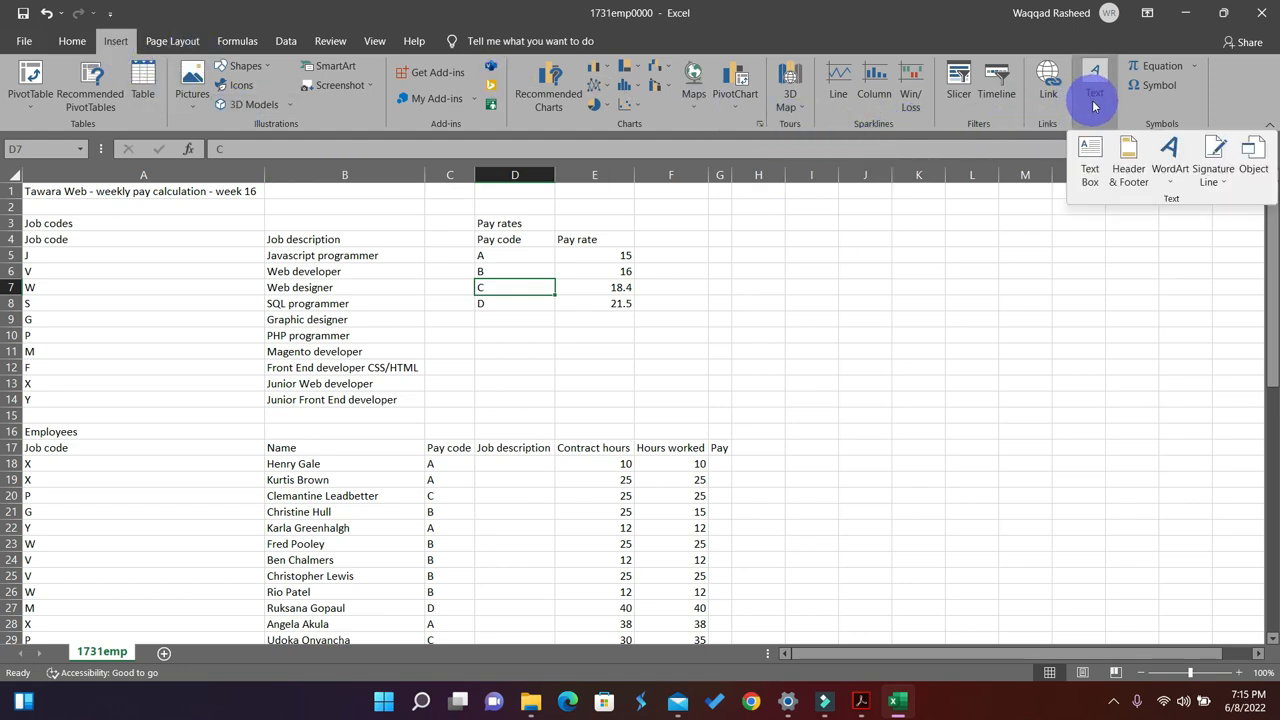
click(1129, 170)
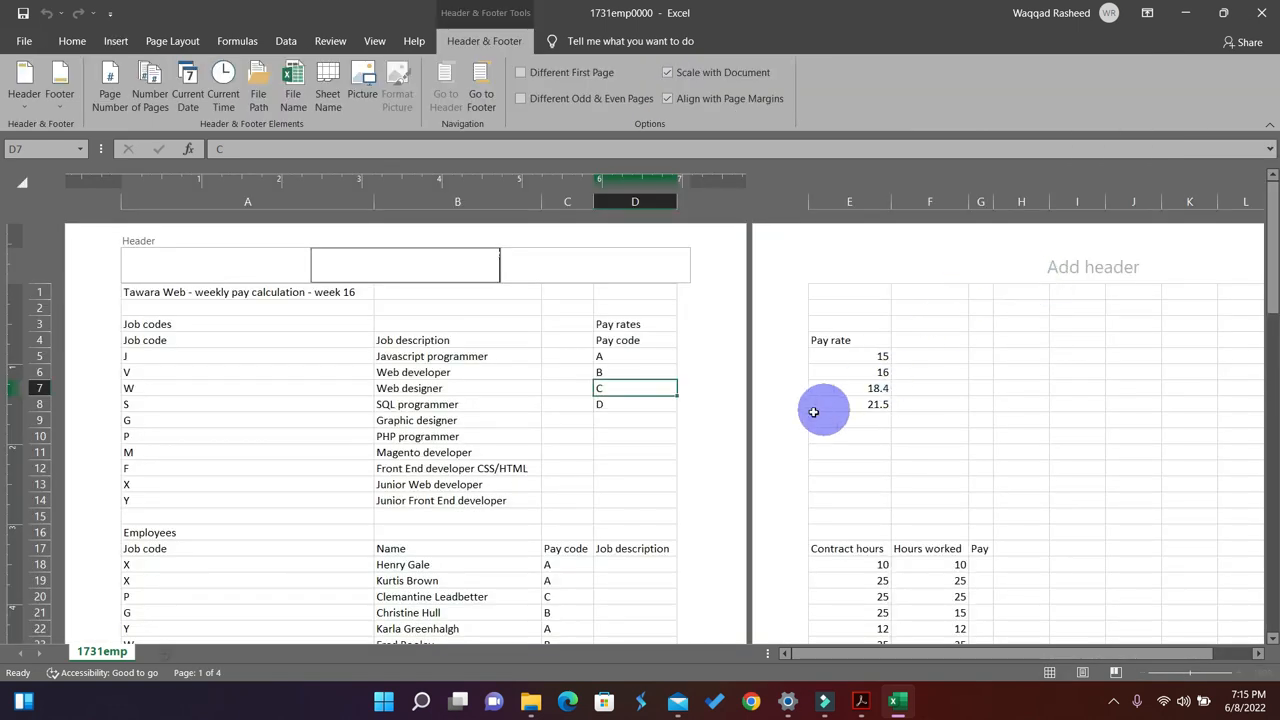
Examine the separate header and footer sections on the worksheet's first page.
click(234, 320)
click(226, 263)
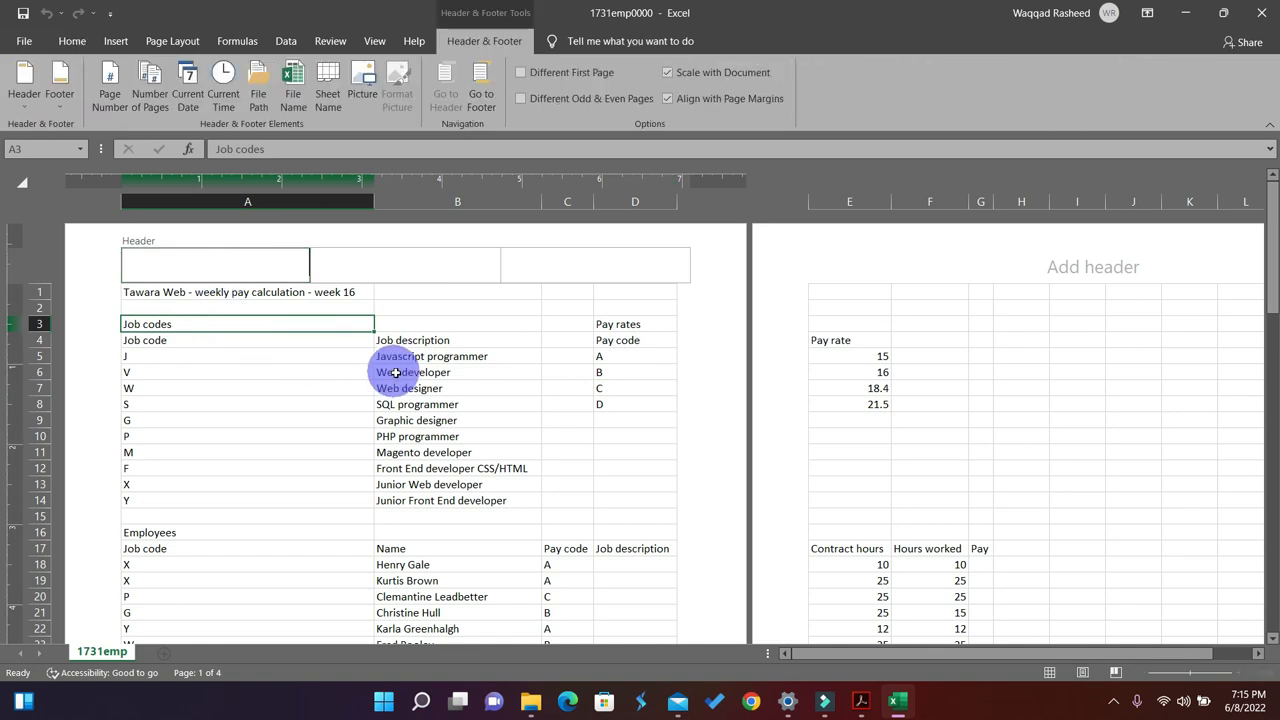
click(520, 390)
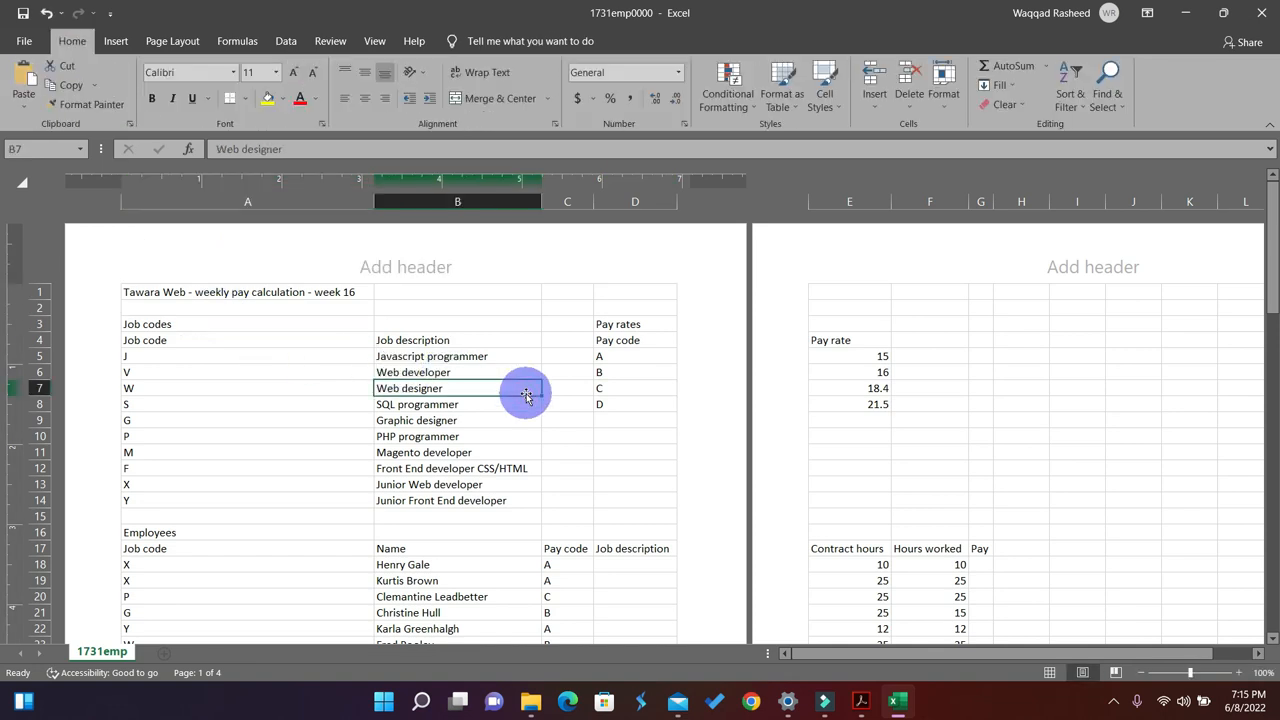
scroll(557, 405, down, 5)
scroll(557, 405, down, 10)
scroll(397, 397, up, 3)
scroll(398, 397, up, 4)
click(386, 514)
click(216, 520)
click(323, 518)
click(506, 516)
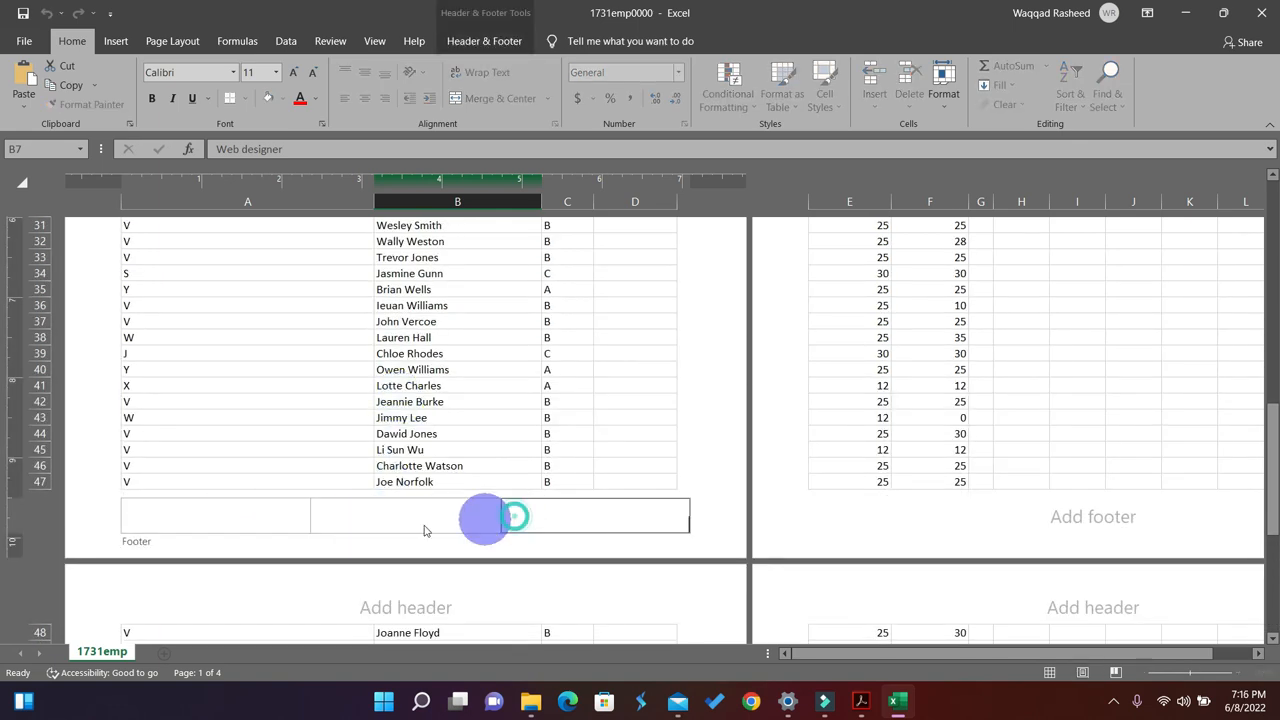
click(231, 524)
click(357, 514)
click(534, 514)
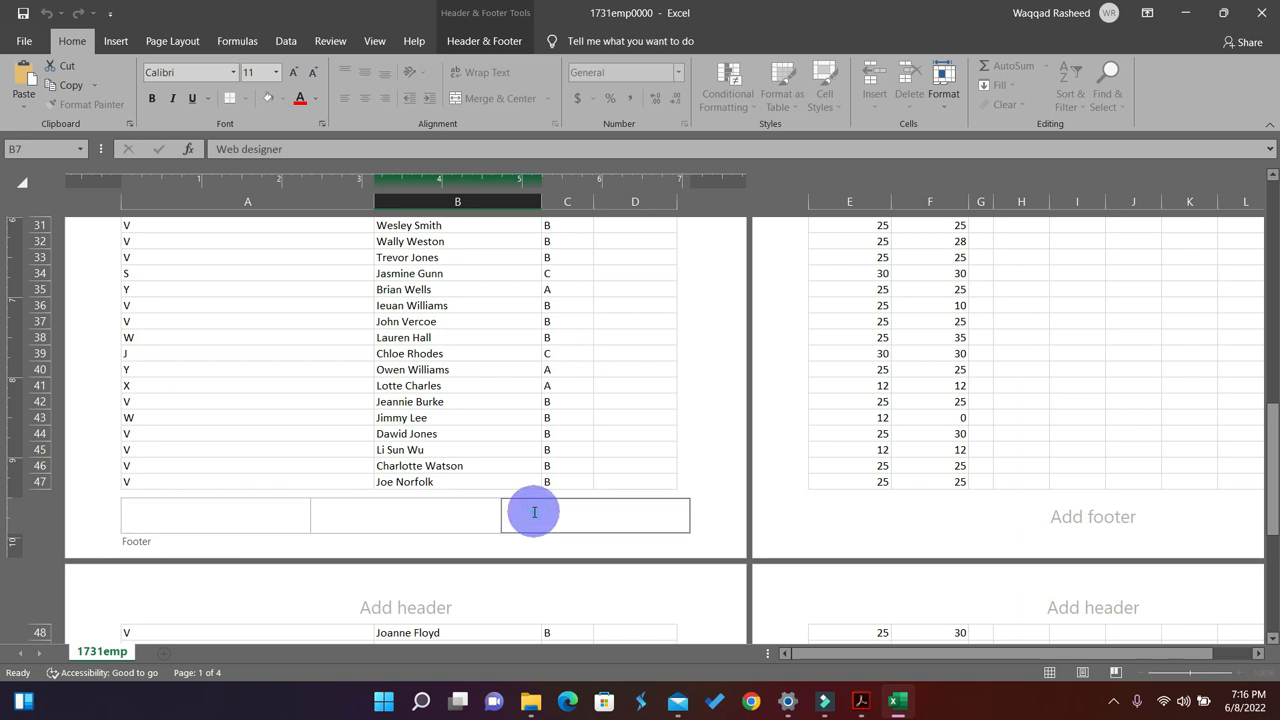
click(449, 337)
scroll(452, 342, up, 10)
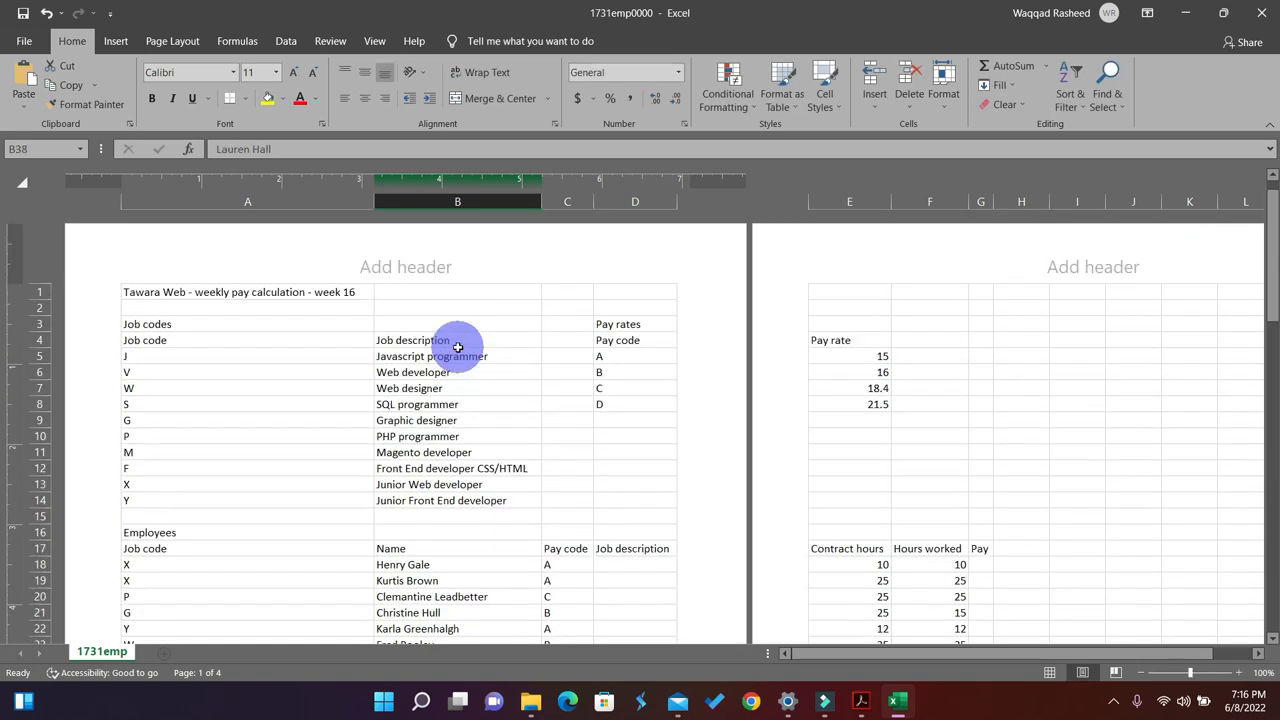
Enter the candidate's name, centre number AB999 and the candidate number, separated by commas, in the centre header section, following the question paper.
click(240, 268)
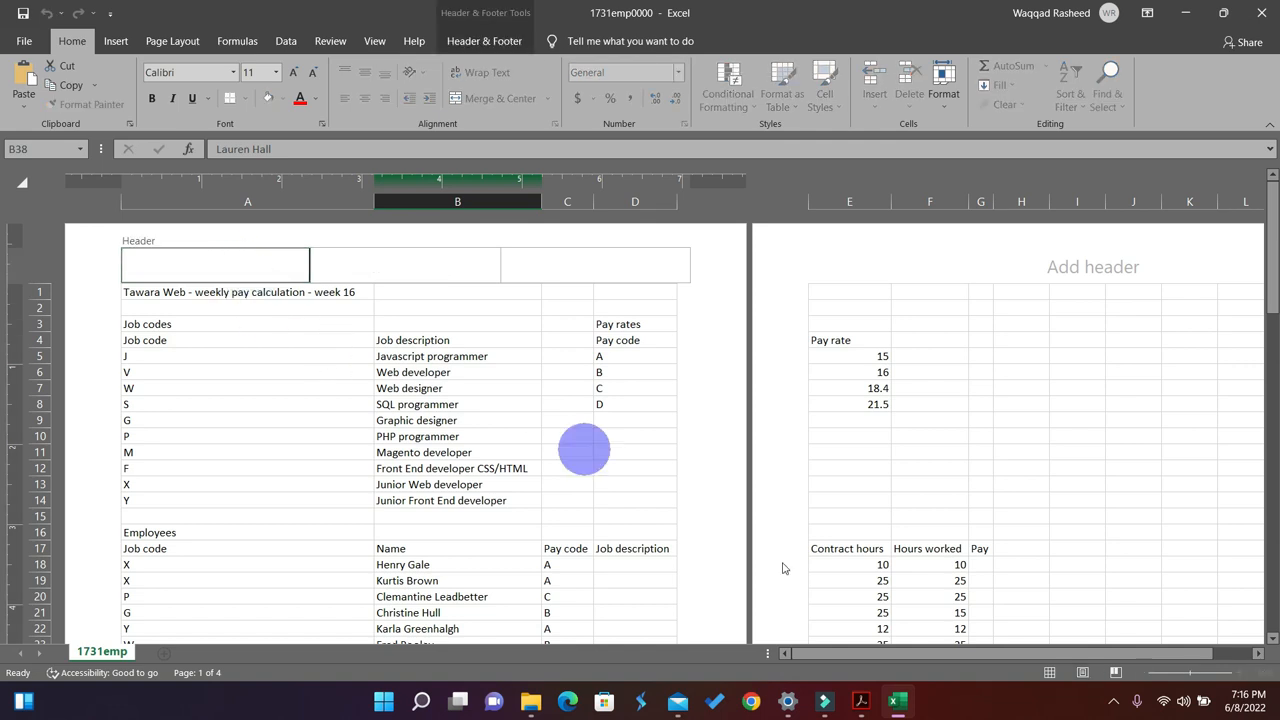
click(860, 698)
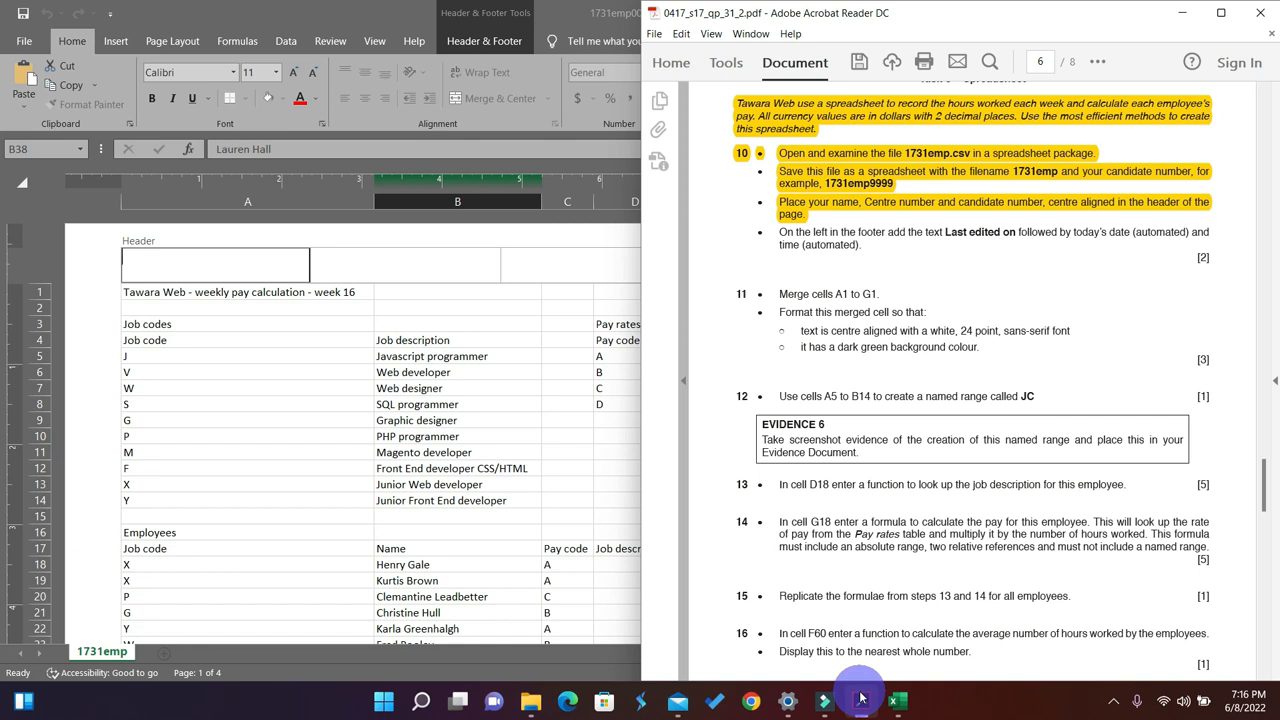
click(860, 698)
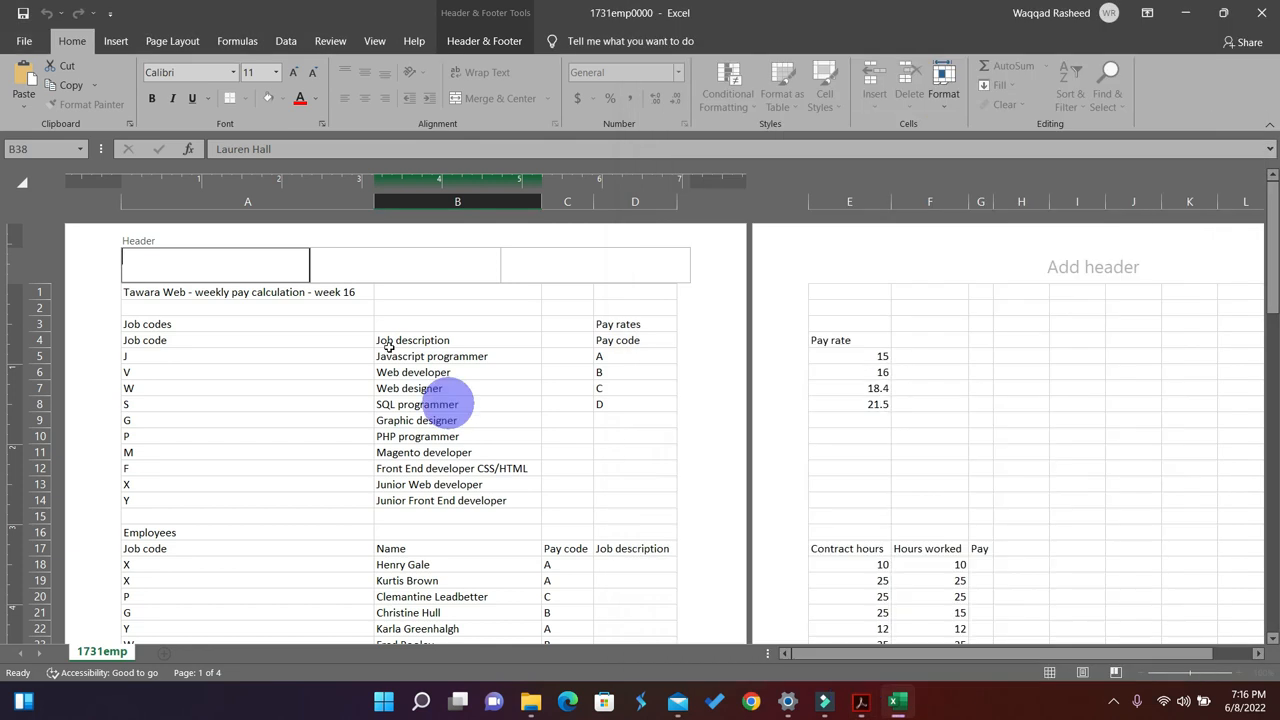
click(365, 268)
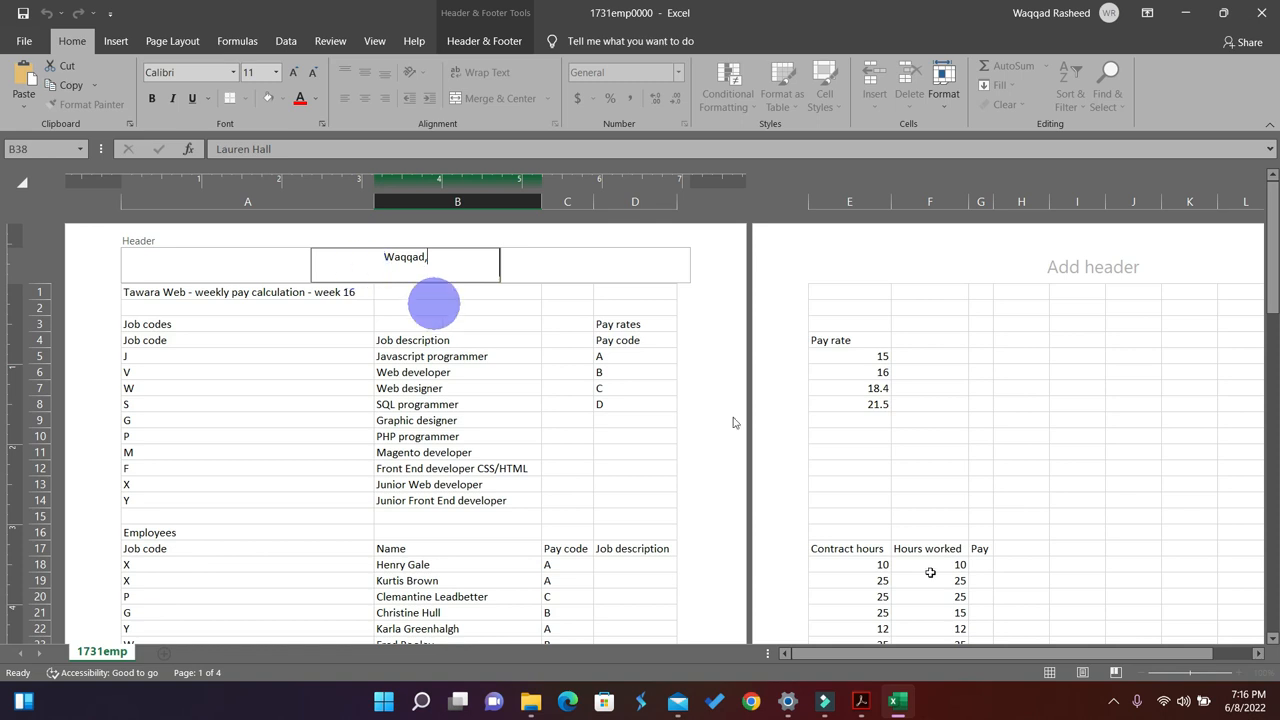
click(861, 702)
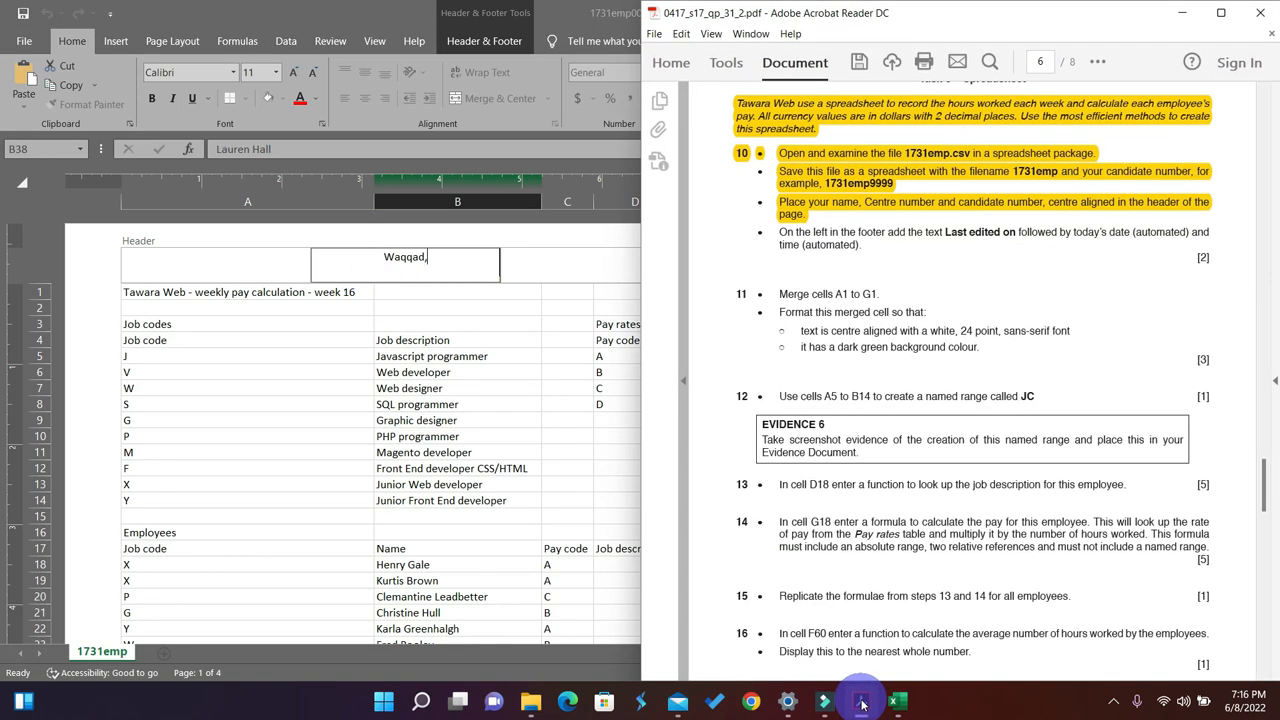
click(862, 704)
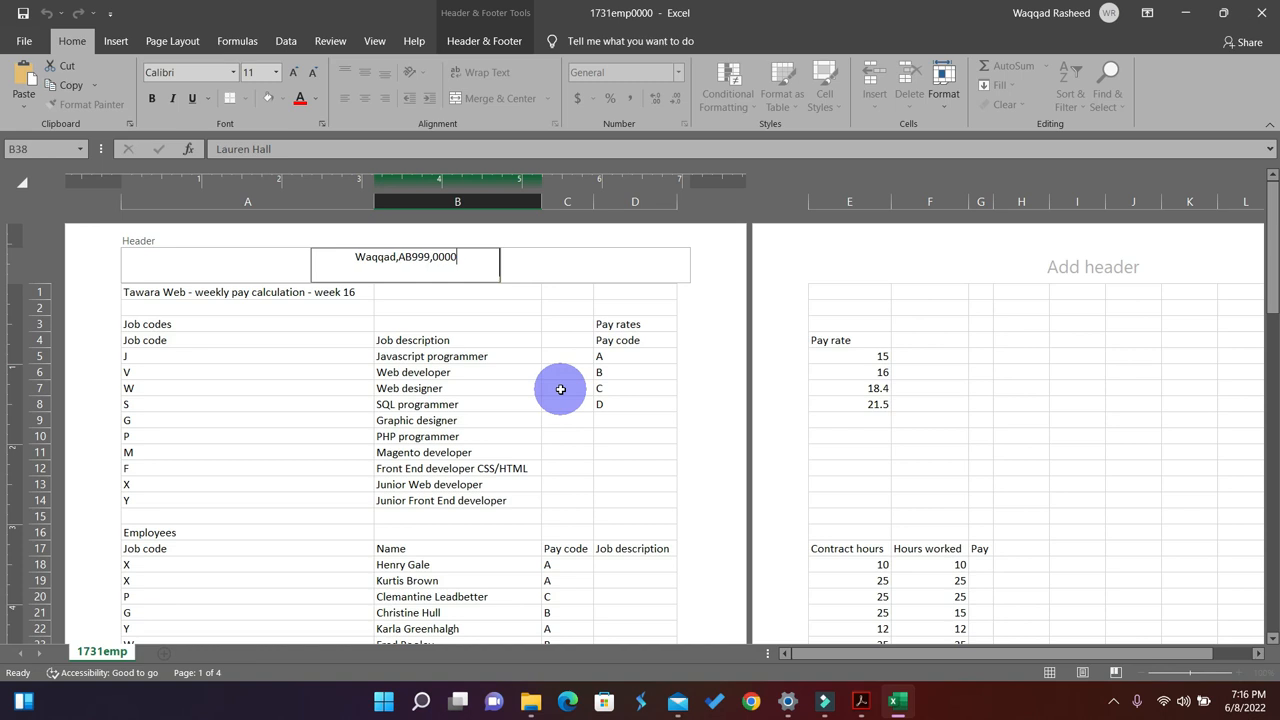
click(503, 386)
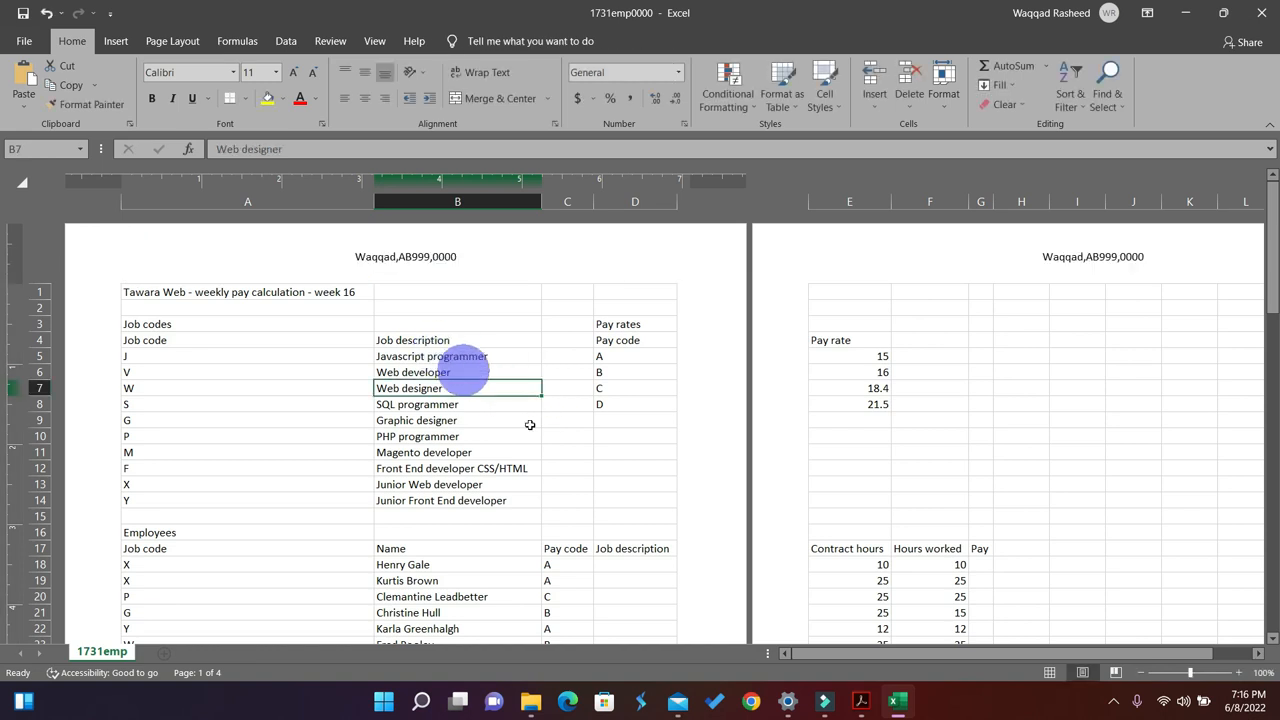
Check the footer instruction in the question paper and select its required text "Last edited on".
click(860, 700)
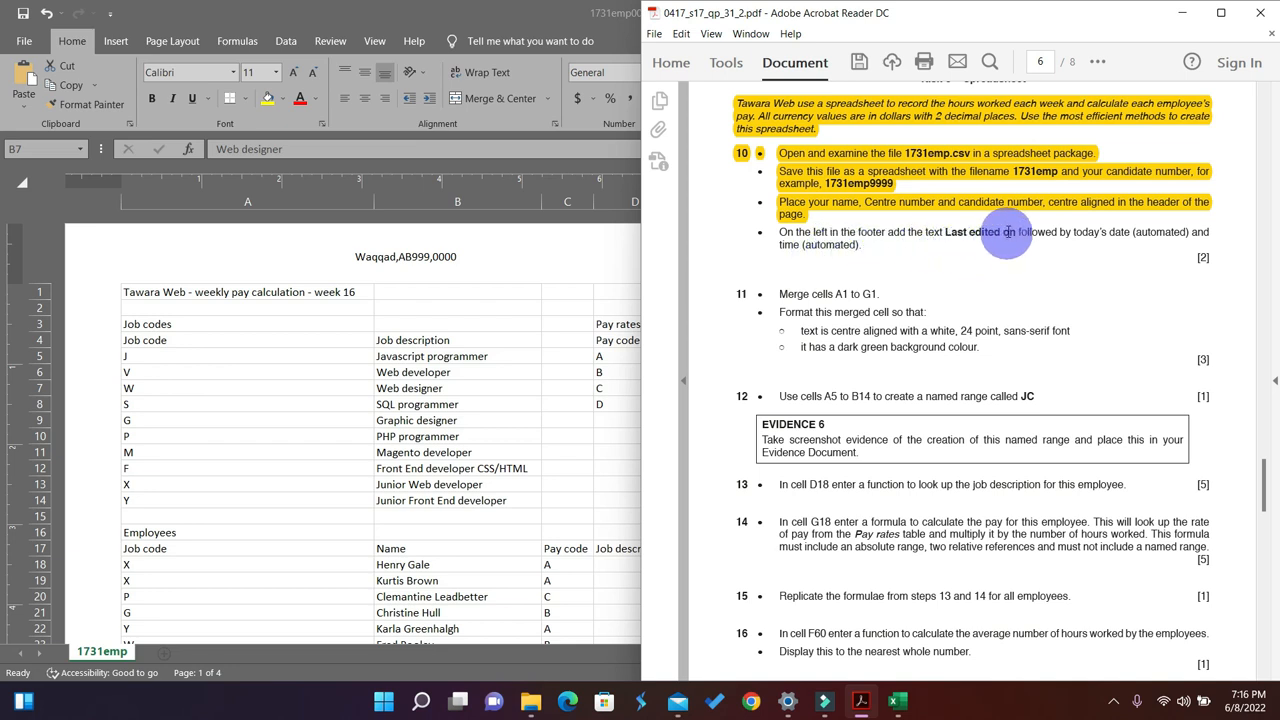
drag(1014, 232, 957, 233)
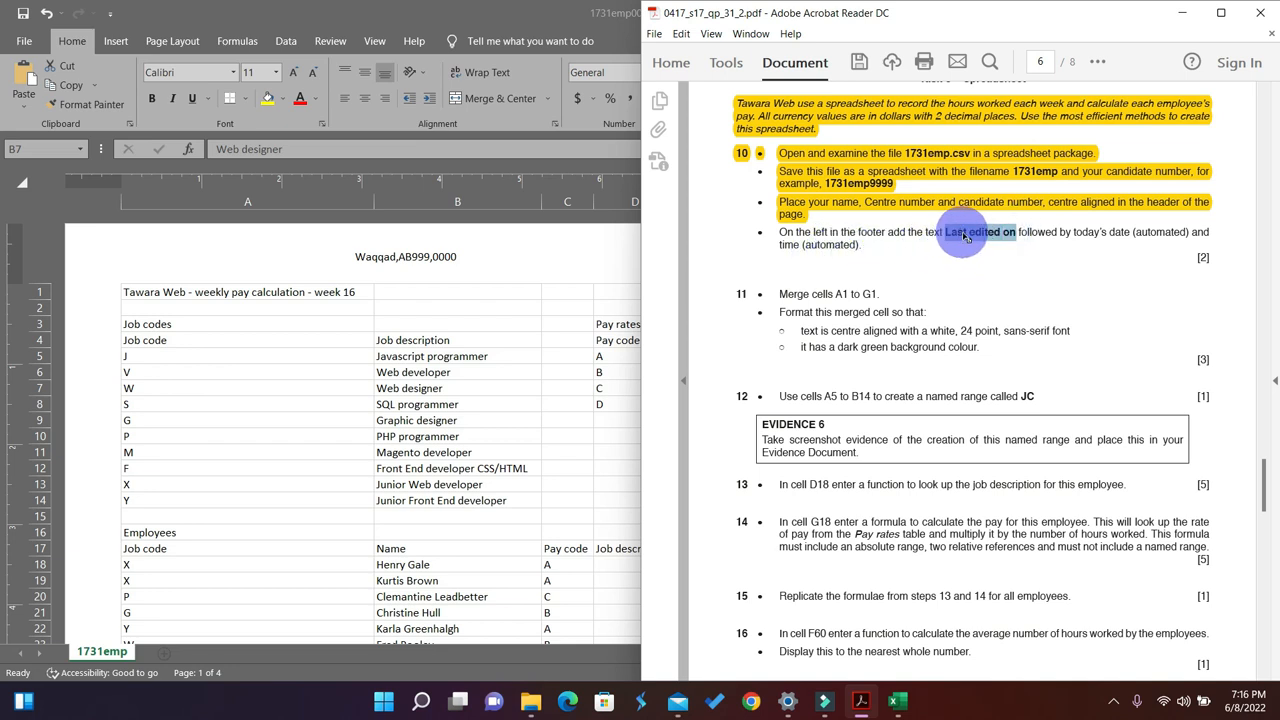
click(577, 345)
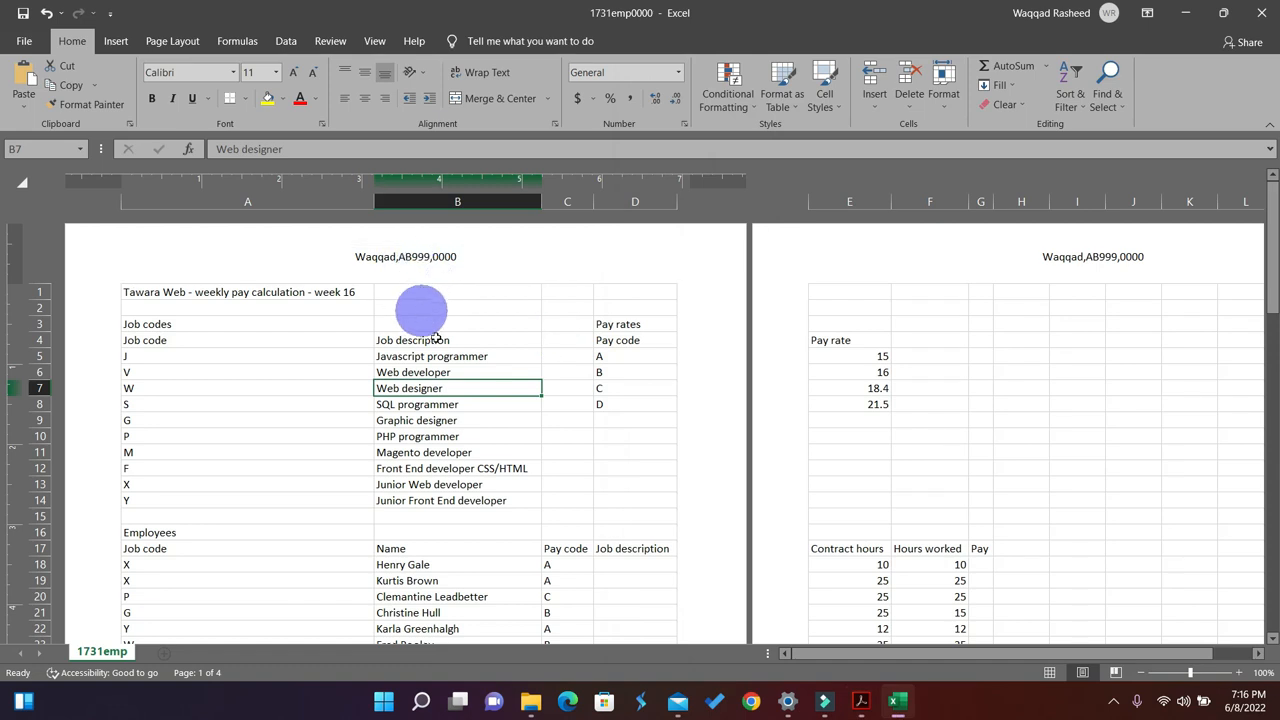
Enter the text "Last edited on" without a colon in the left footer section, matching the question paper's wording.
scroll(437, 341, down, 9)
click(343, 498)
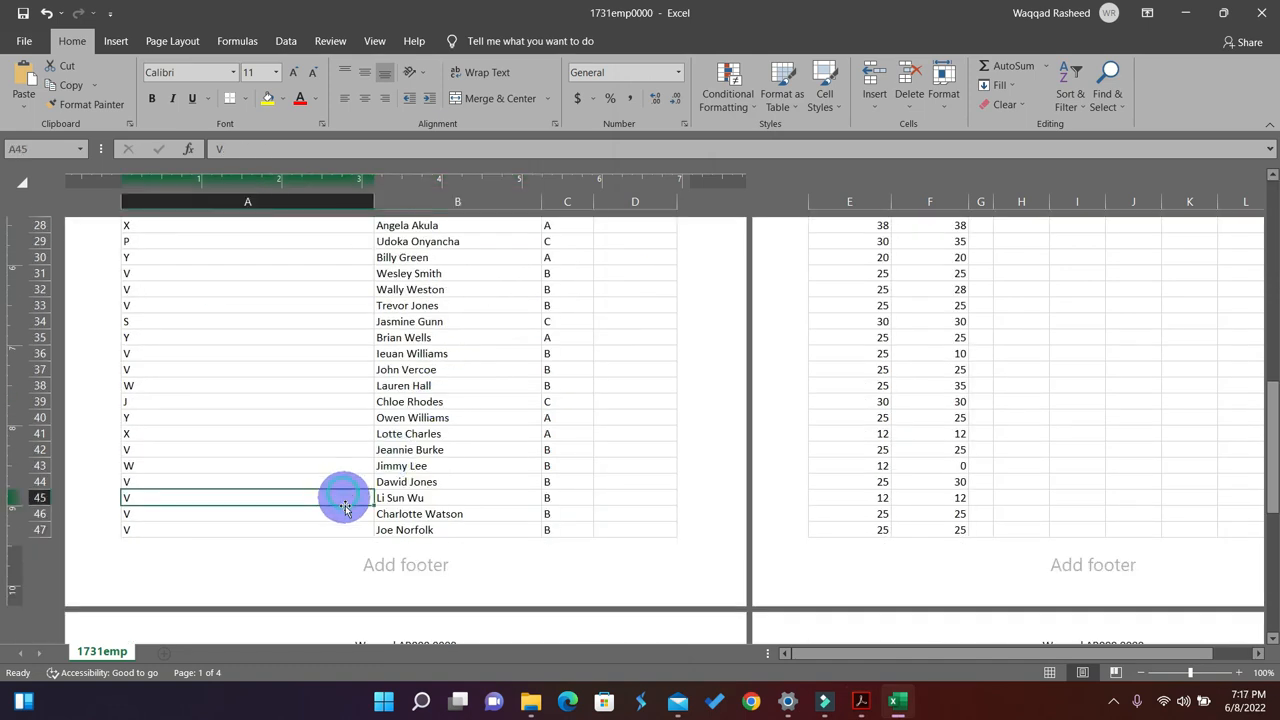
scroll(355, 515, down, 1)
click(280, 515)
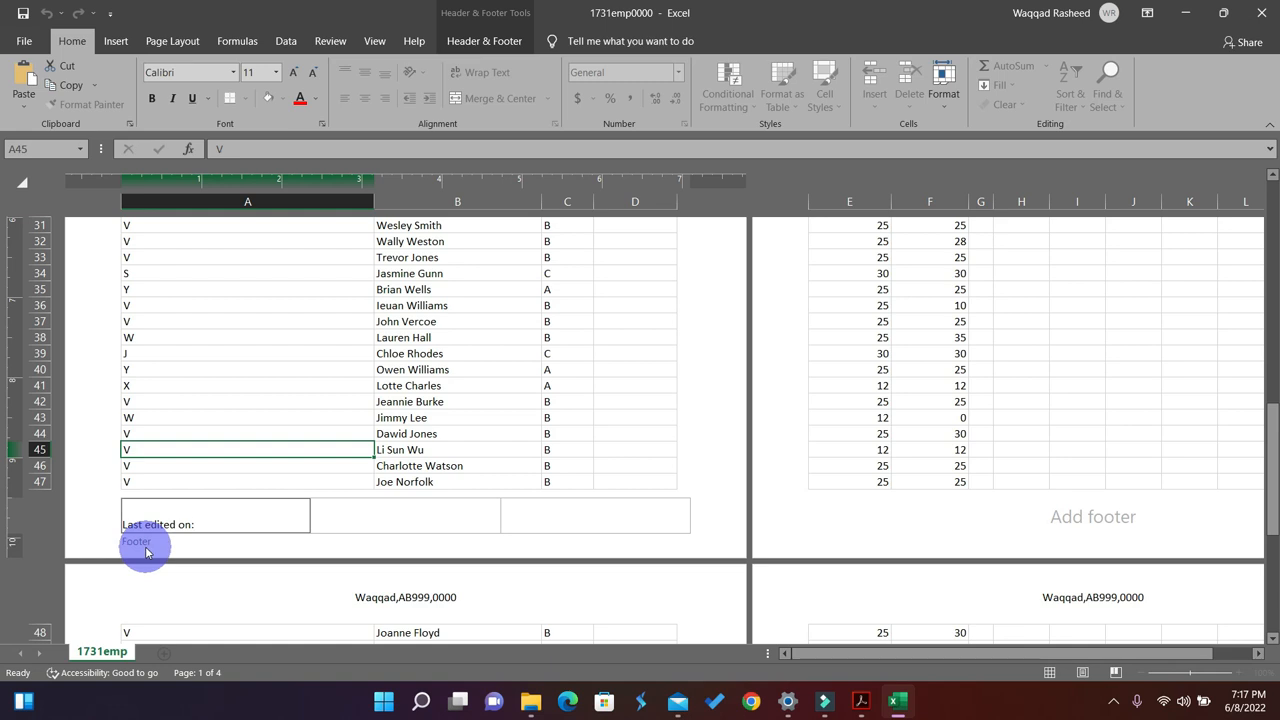
click(862, 704)
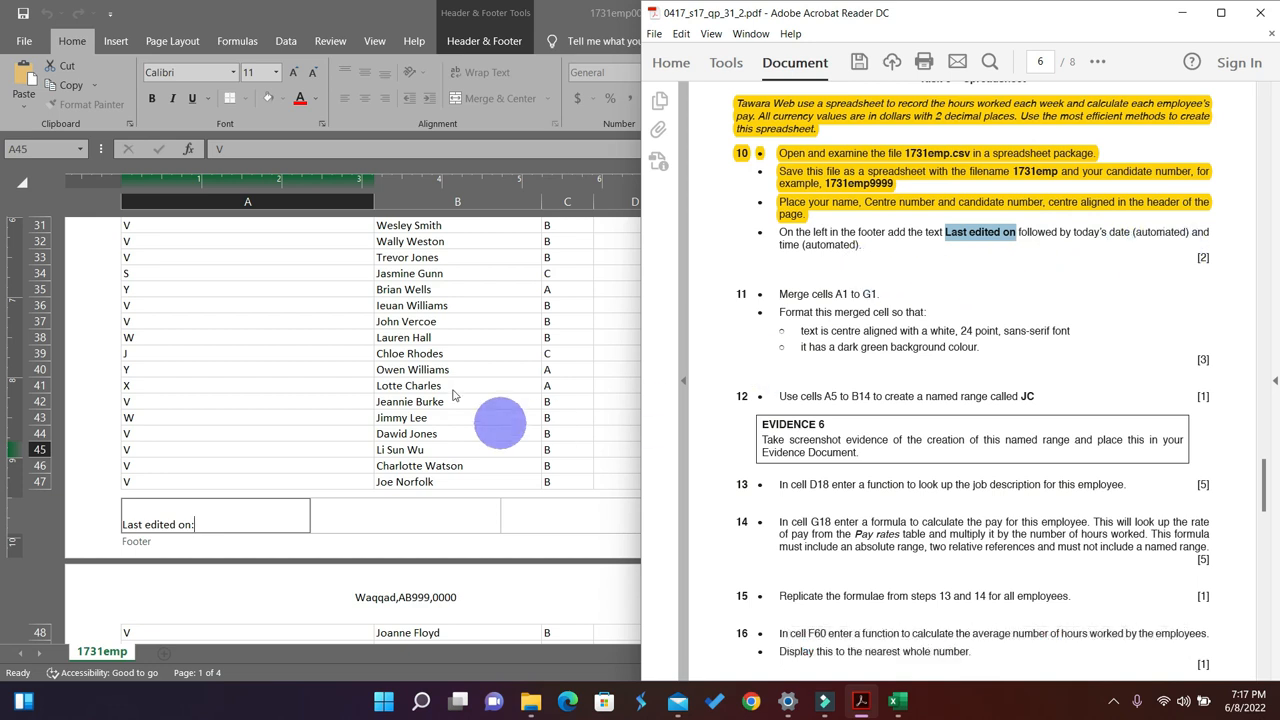
click(204, 526)
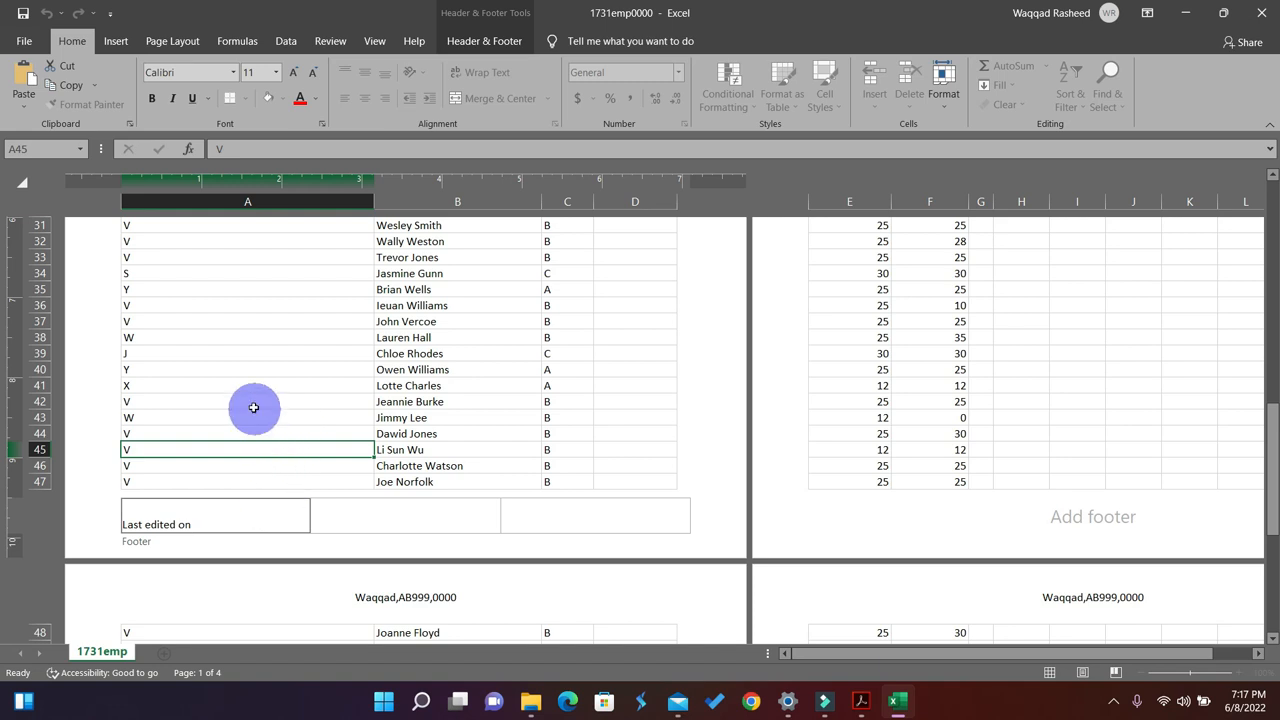
Append the automated current date and current time after "Last edited on" in the left footer section, following the question paper.
click(116, 42)
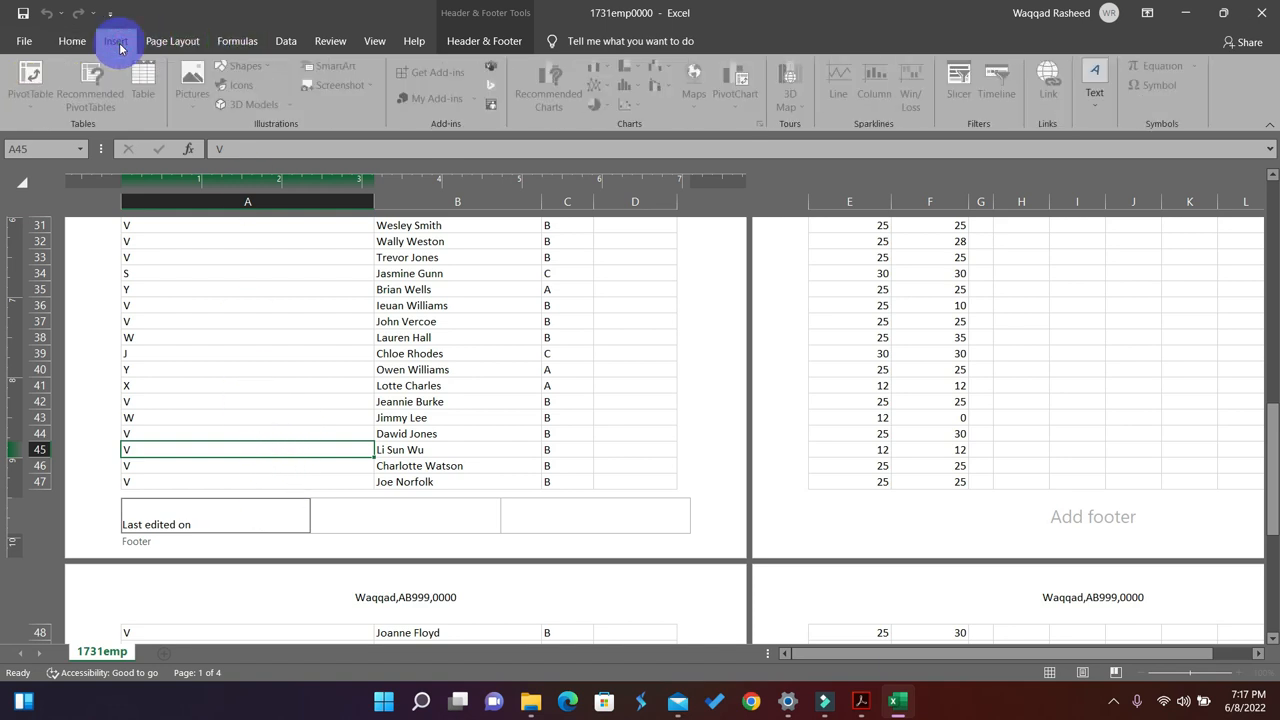
click(484, 41)
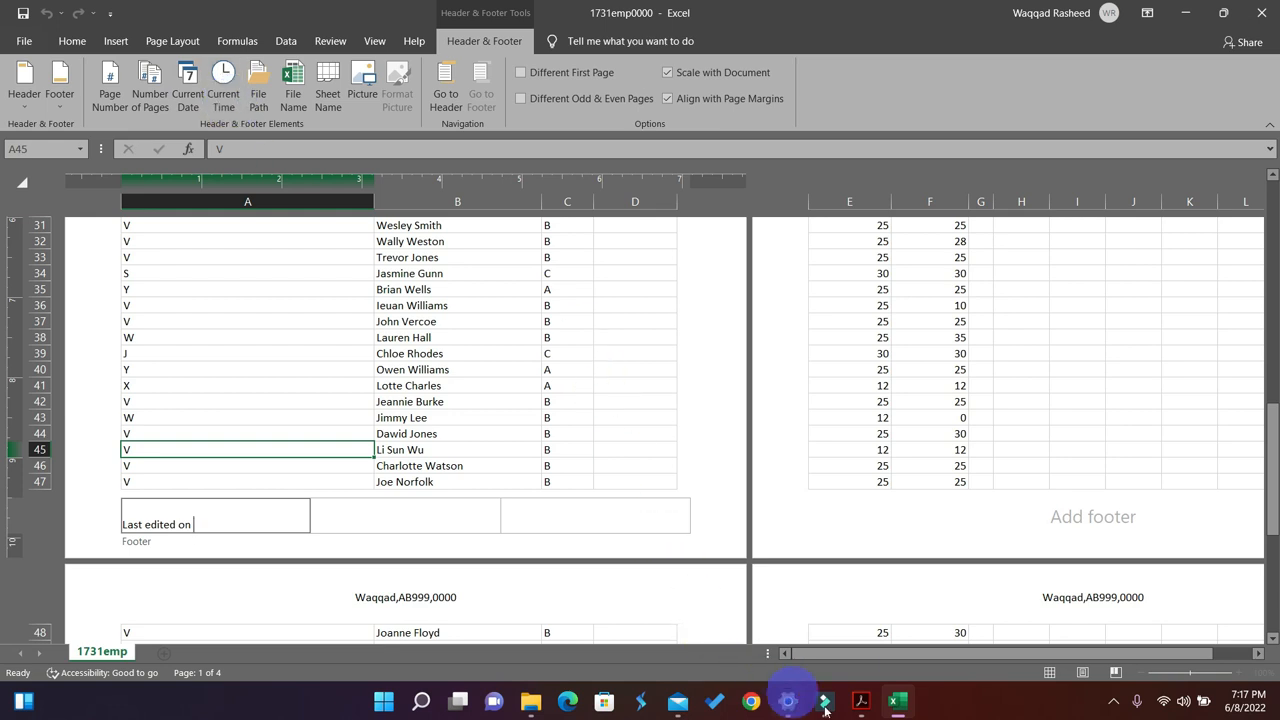
click(860, 701)
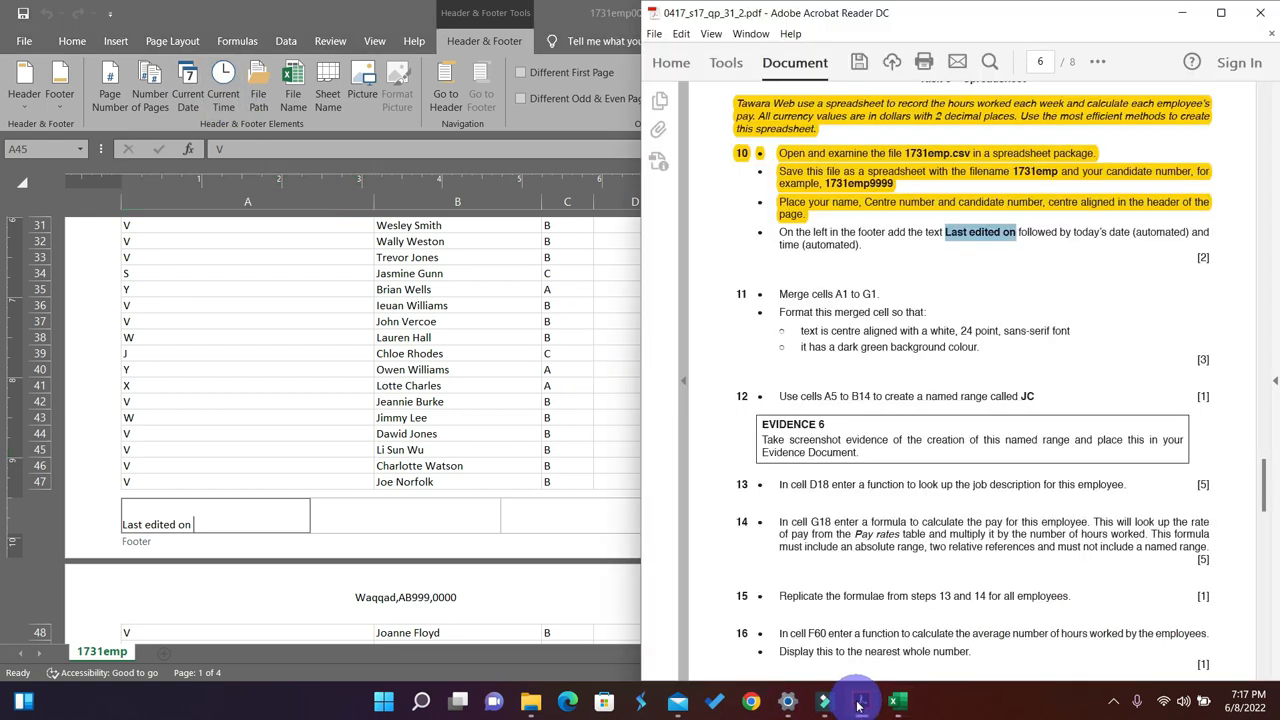
click(858, 705)
click(190, 92)
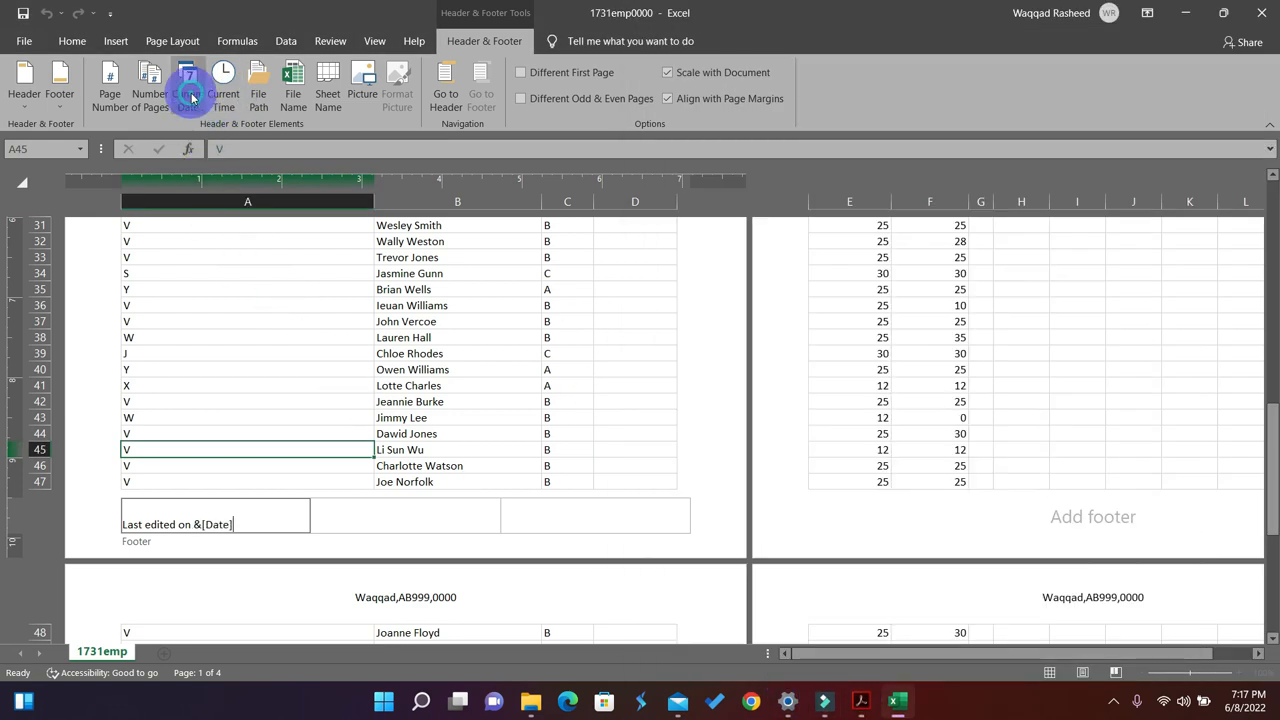
click(222, 100)
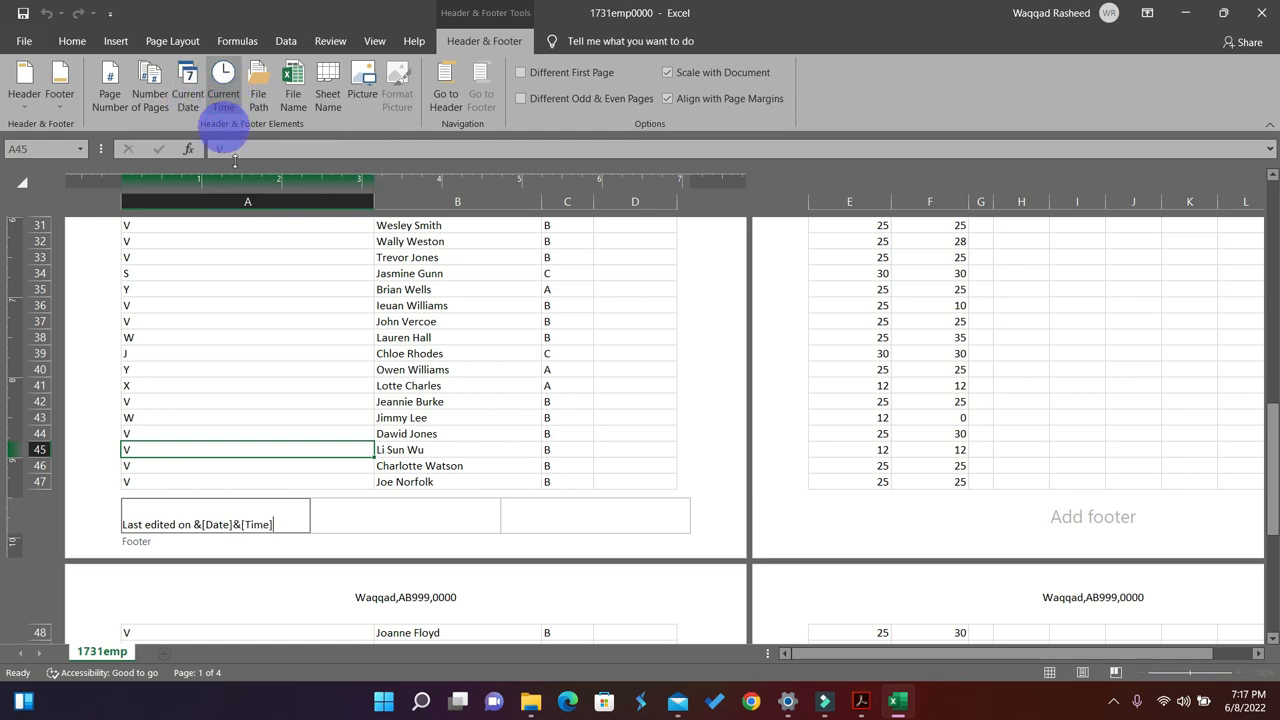
click(443, 401)
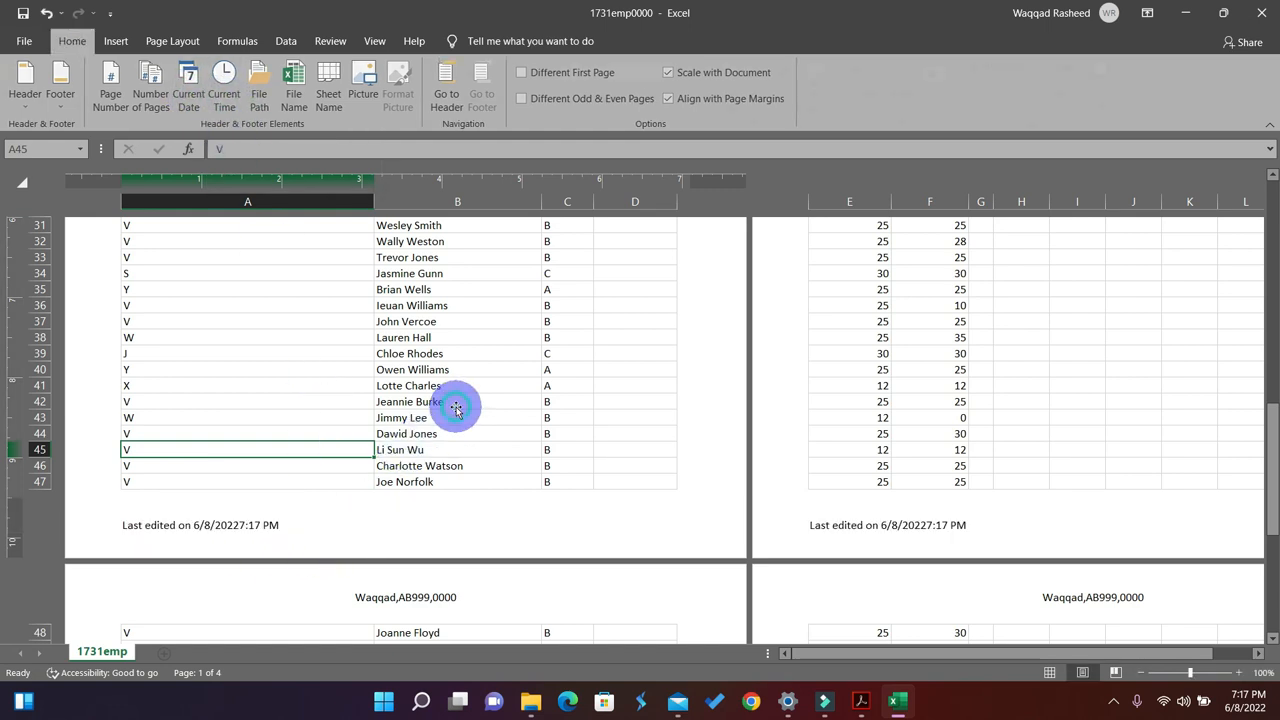
Try to separate the automated date and time in the left footer section with a space.
click(217, 550)
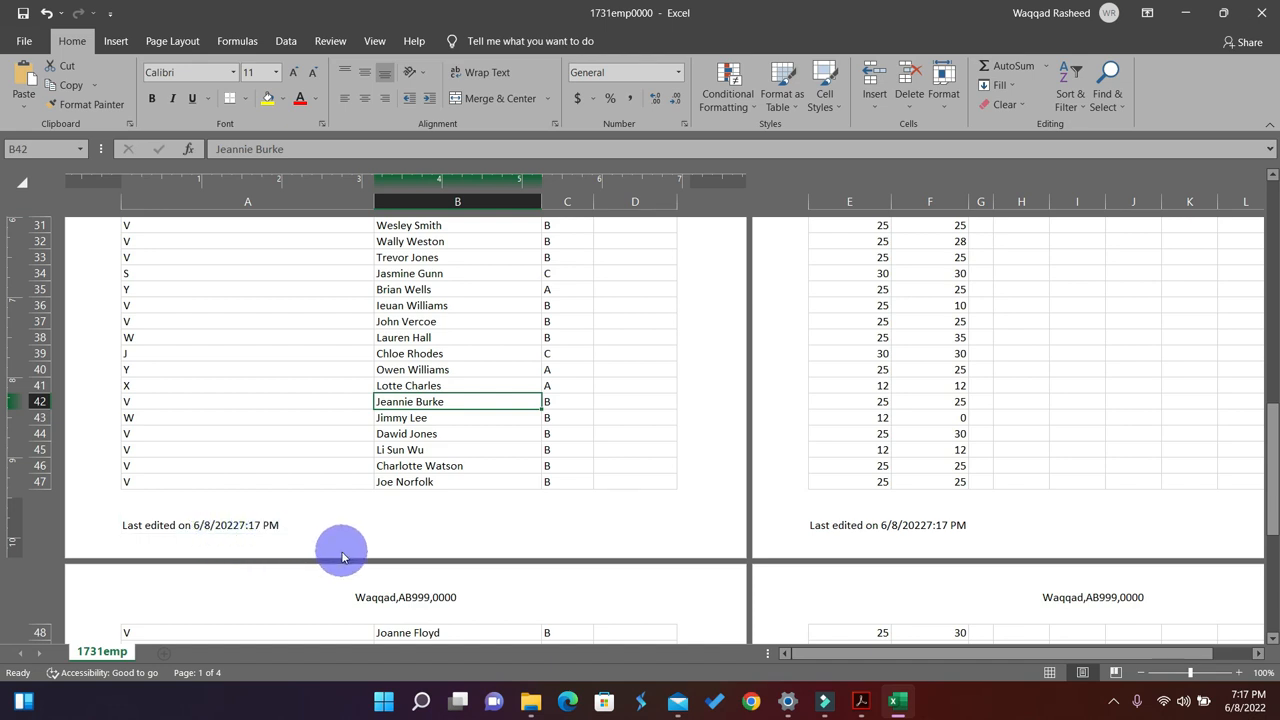
click(257, 524)
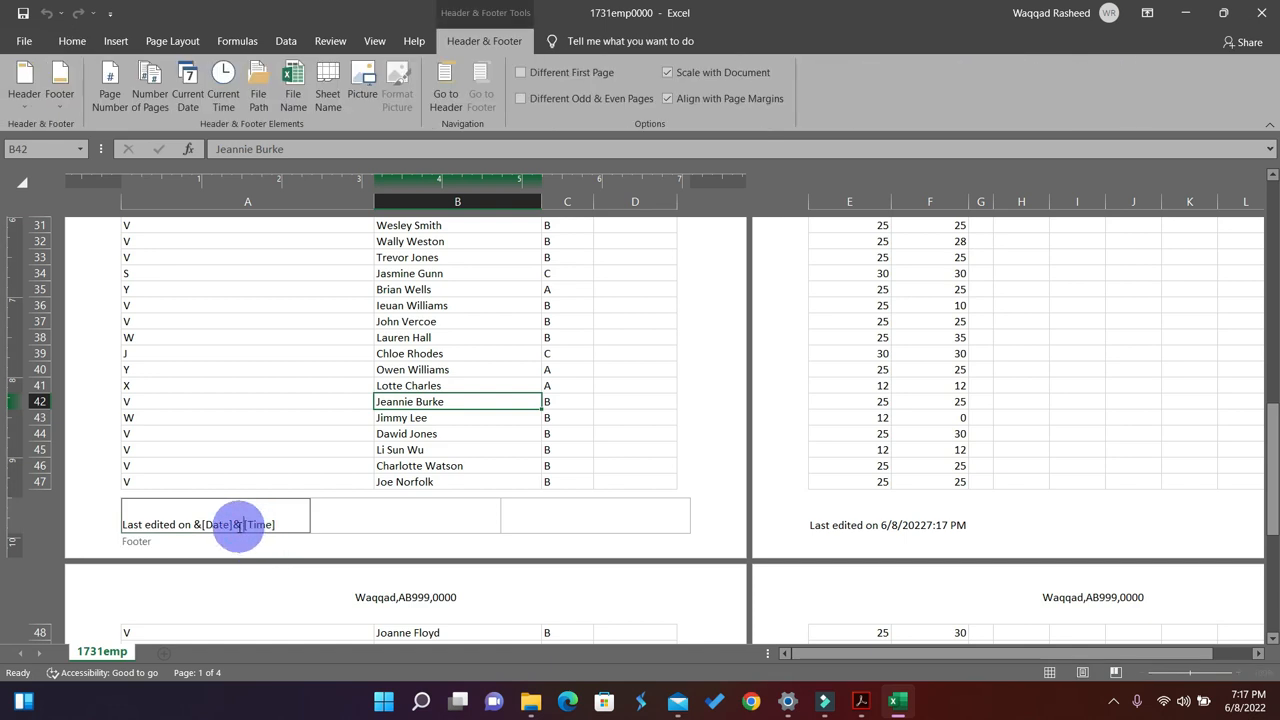
click(303, 367)
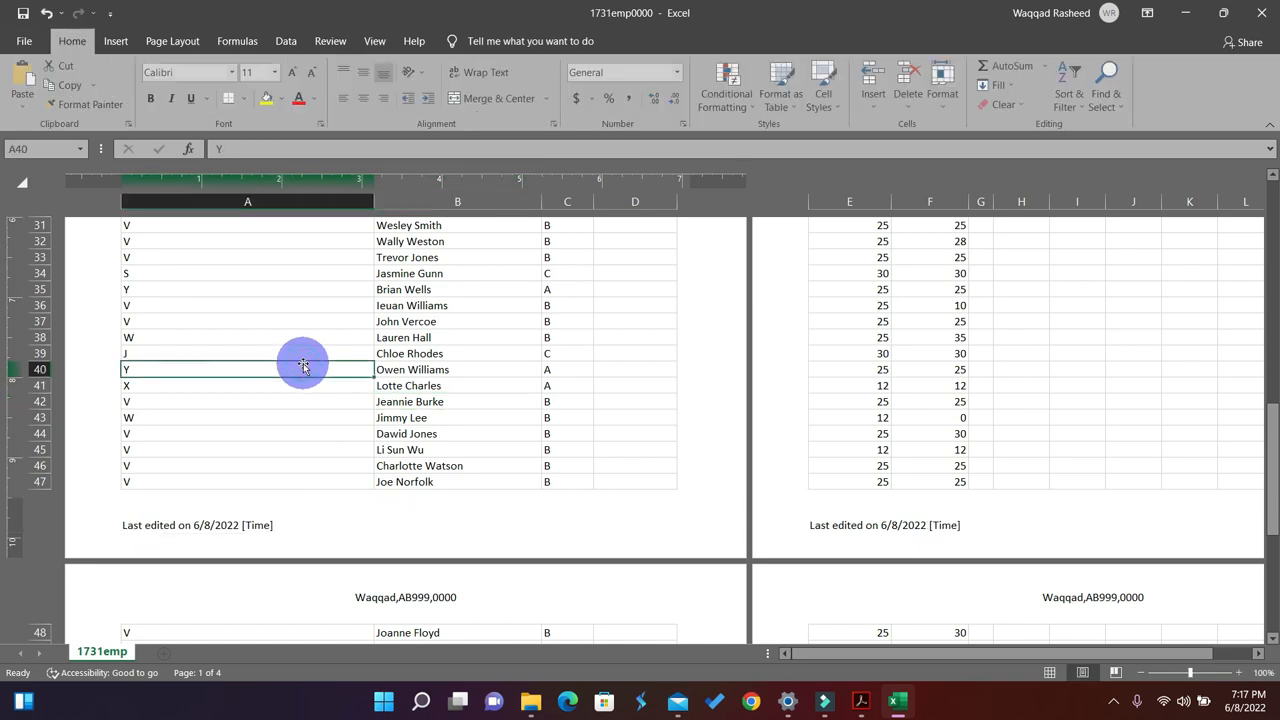
Return the worksheet to Normal view and go back up to the top of the employee list.
key(alt+w)
key(l)
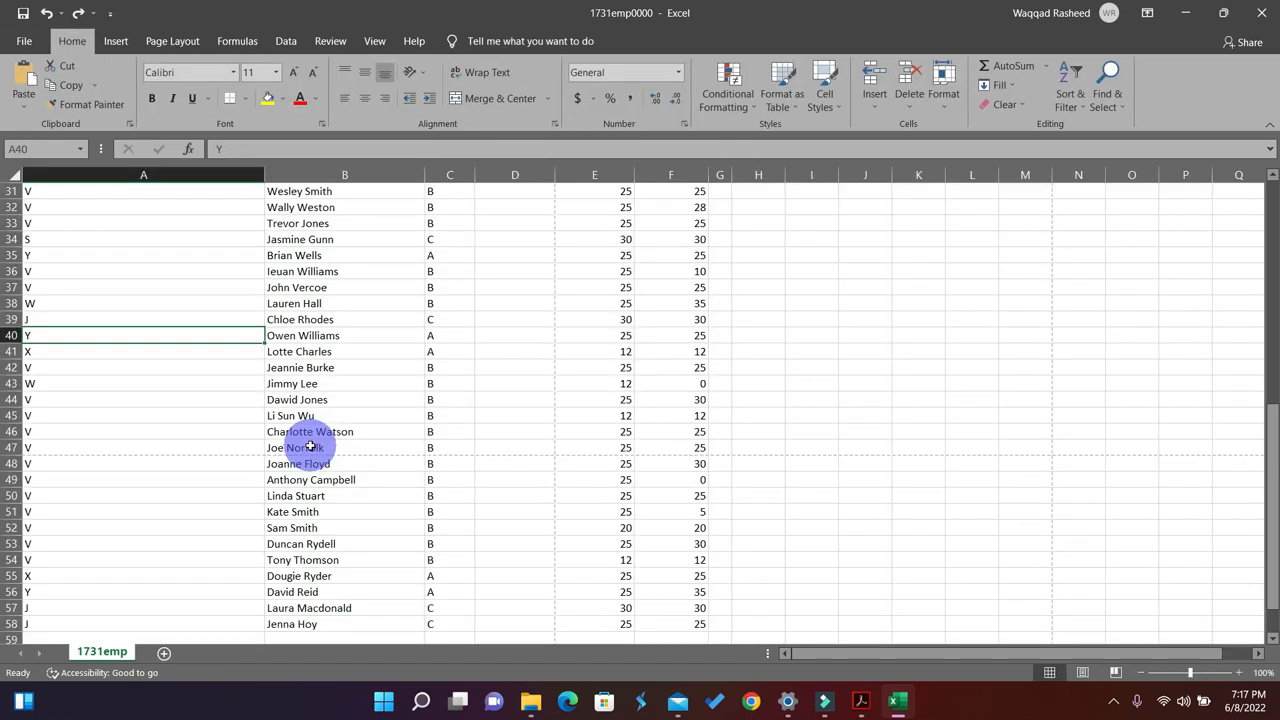
scroll(391, 437, up, 8)
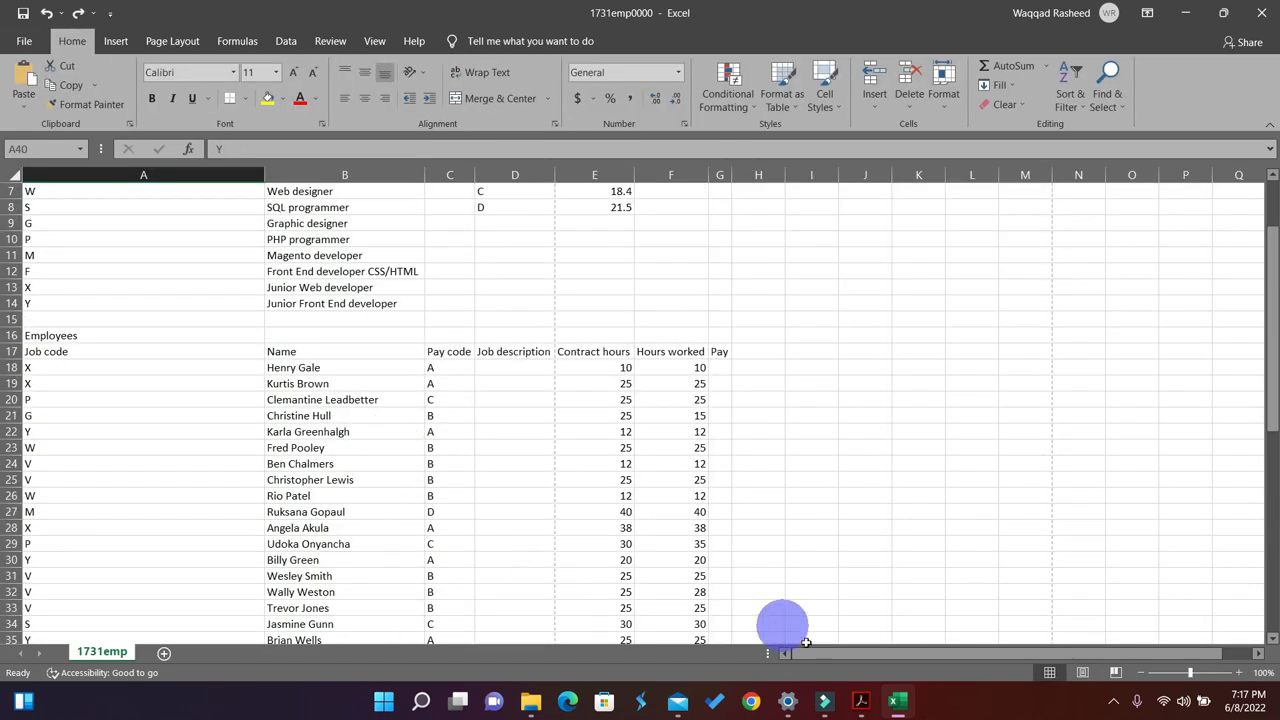
drag(858, 658, 609, 640)
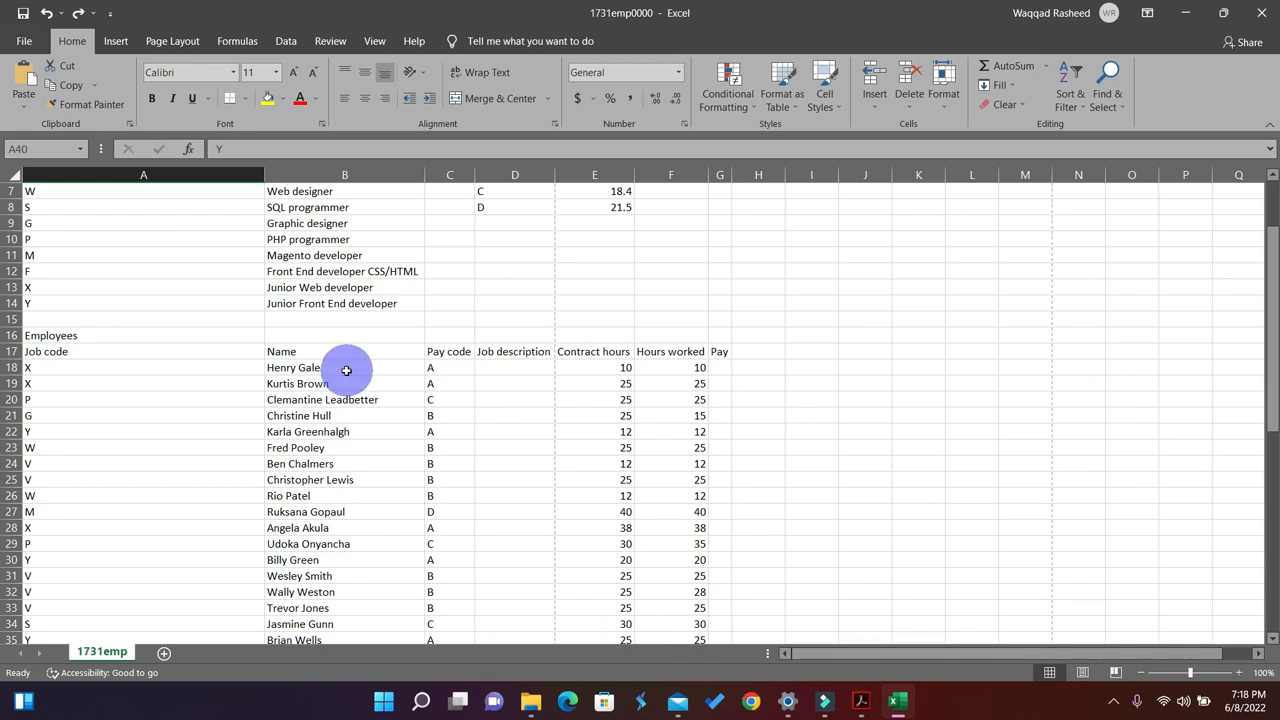
Reopen the worksheet's header and footer and remove the misplaced space before [Time] in the left footer's time code.
click(116, 40)
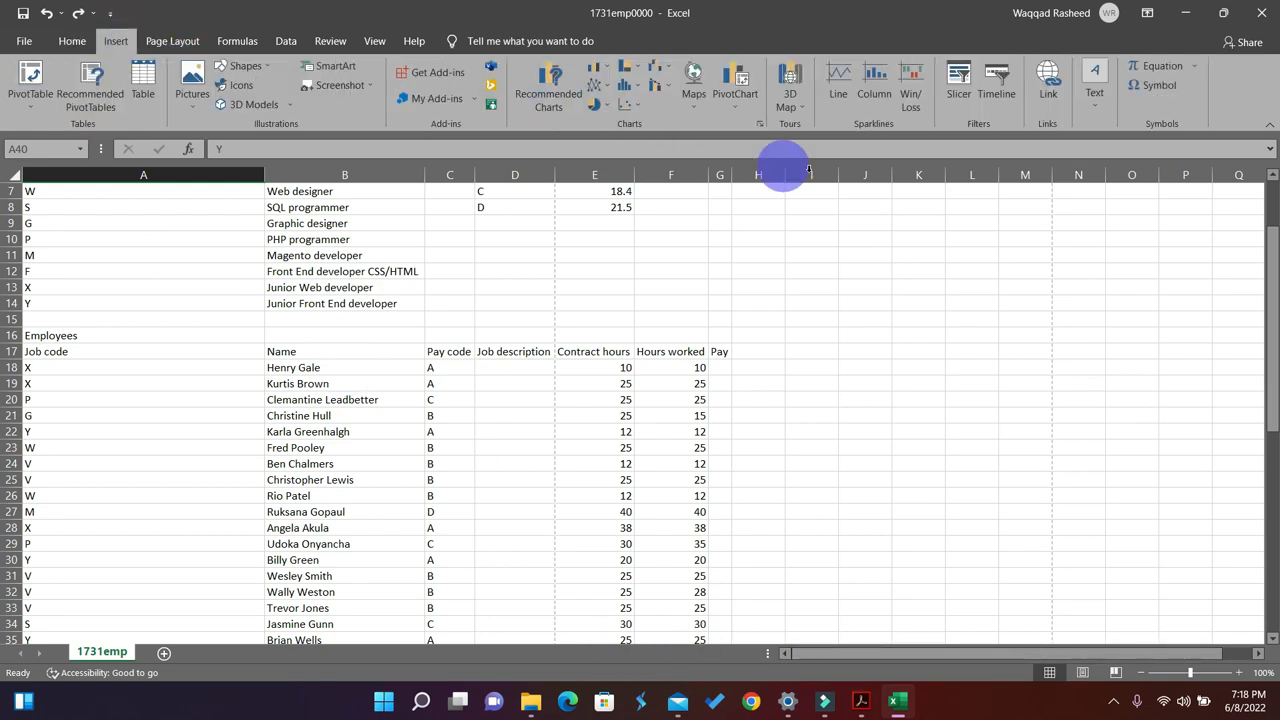
click(1095, 85)
click(1120, 155)
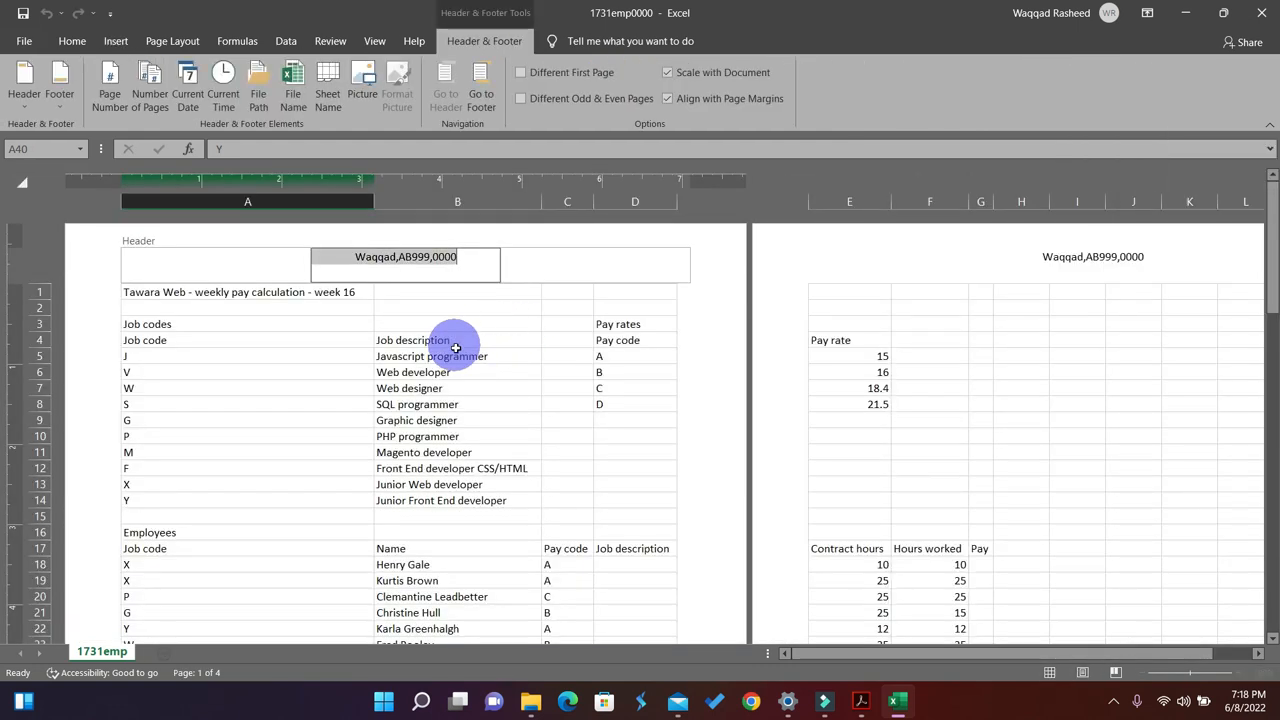
click(470, 345)
scroll(470, 385, down, 15)
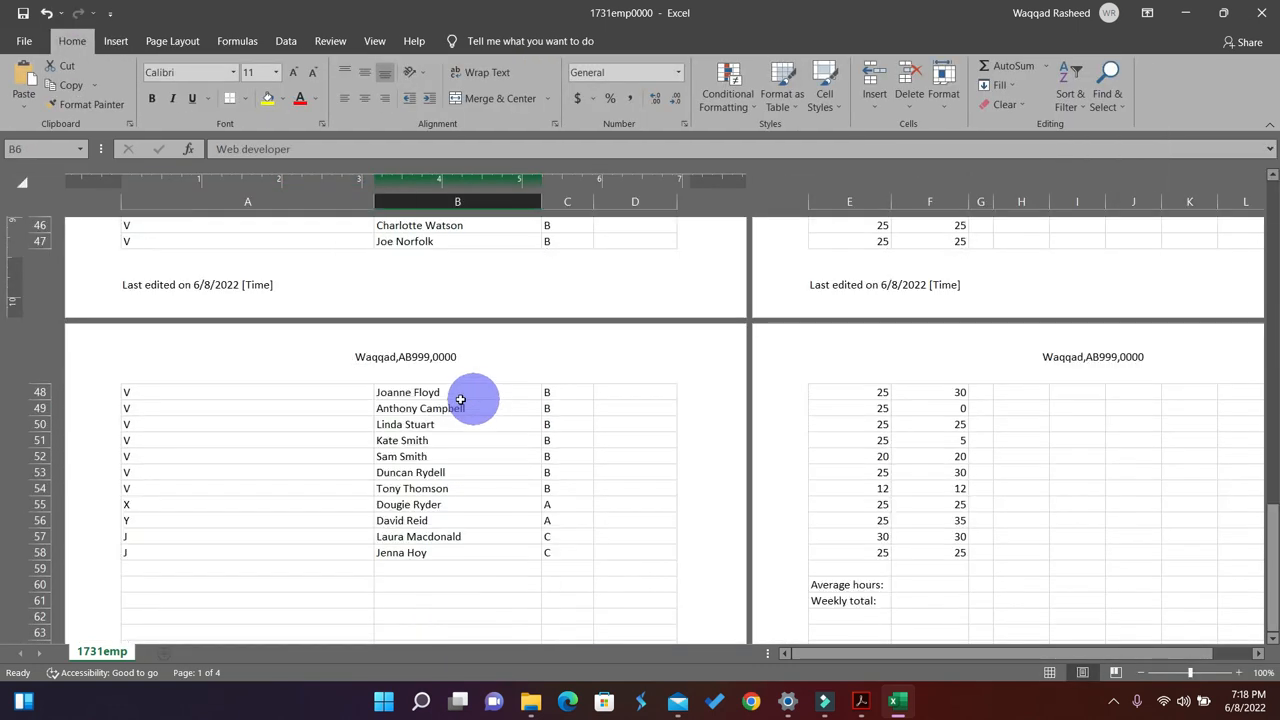
click(265, 293)
click(281, 288)
click(246, 285)
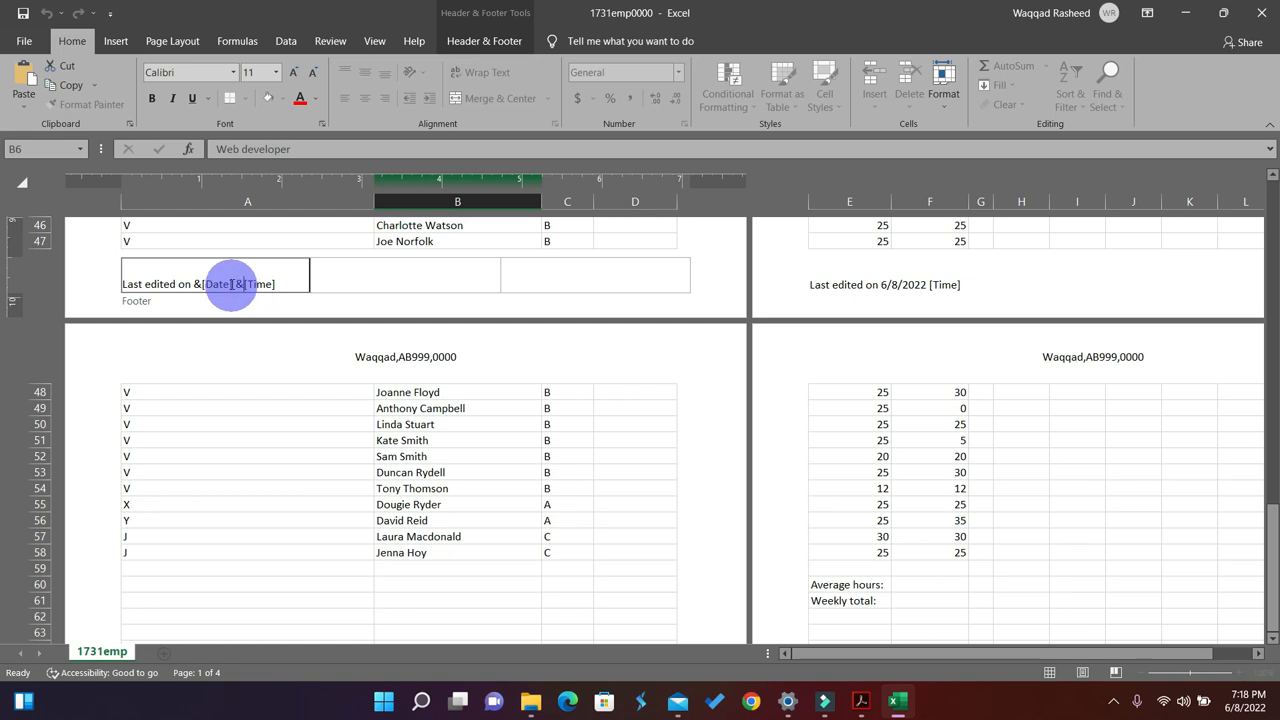
key(BackSpace)
click(385, 398)
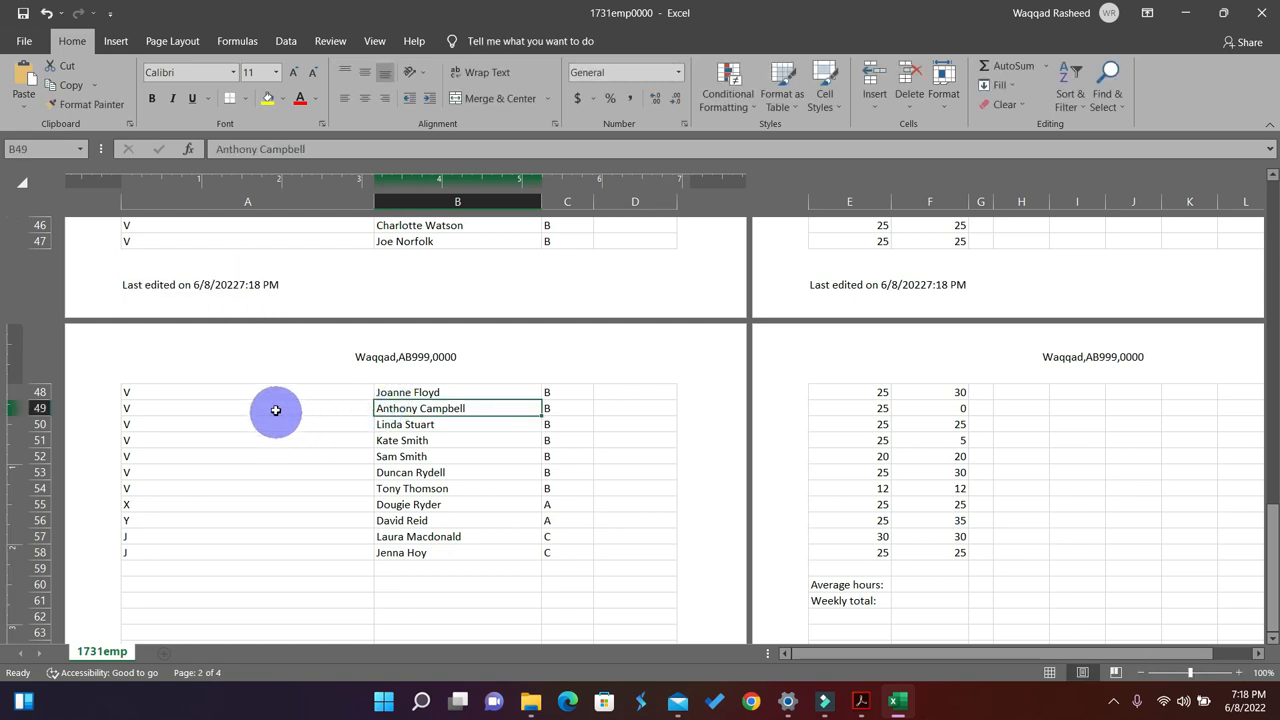
Insert a space between the &[Date] and &[Time] codes in the left footer section.
click(247, 306)
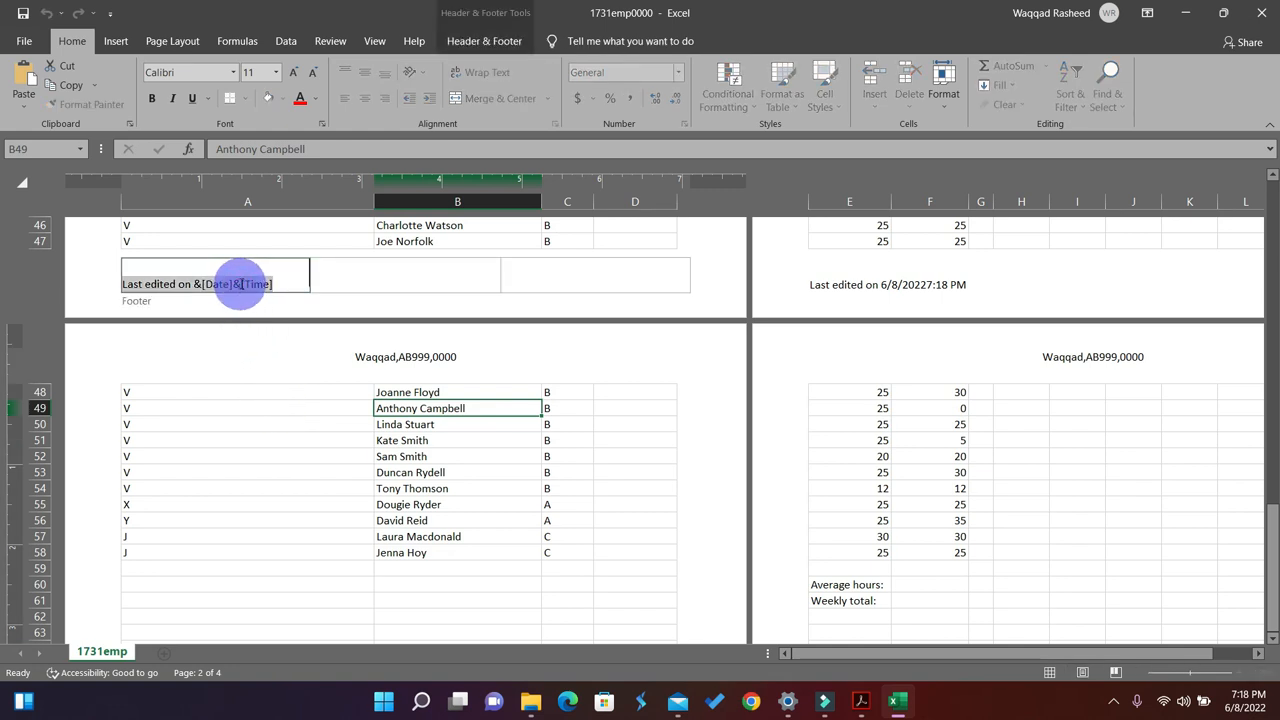
click(239, 284)
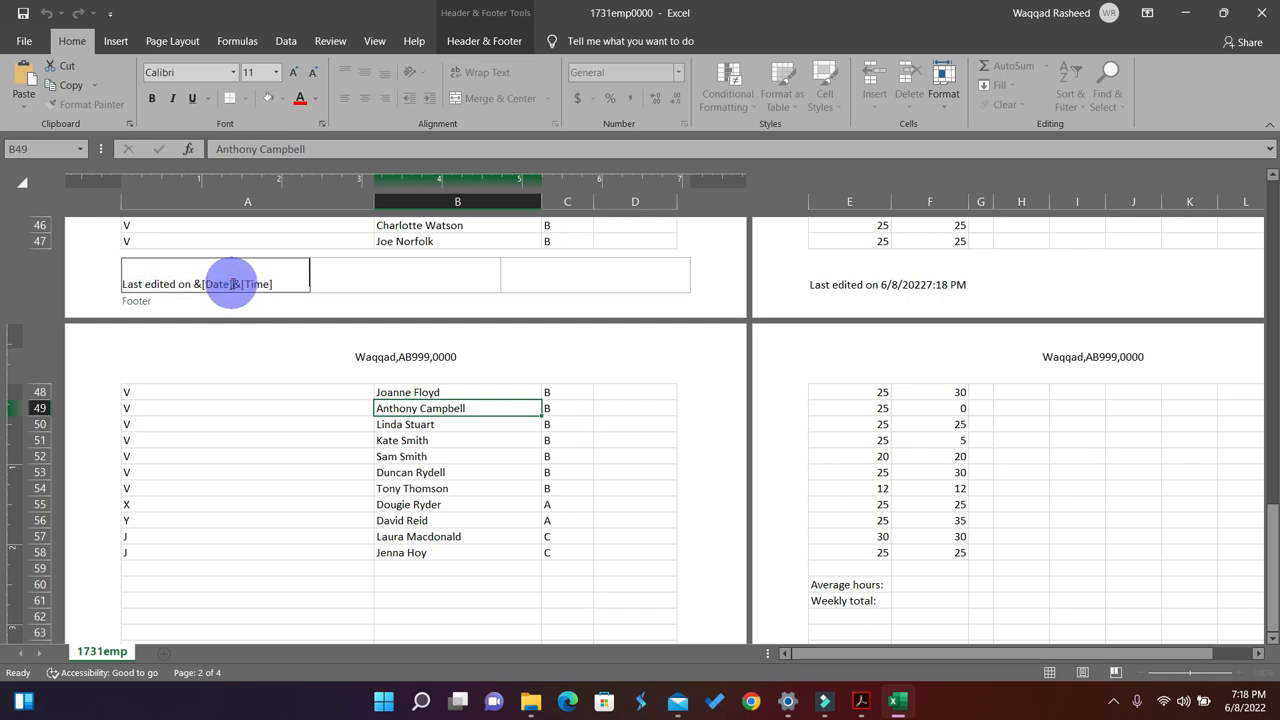
click(317, 387)
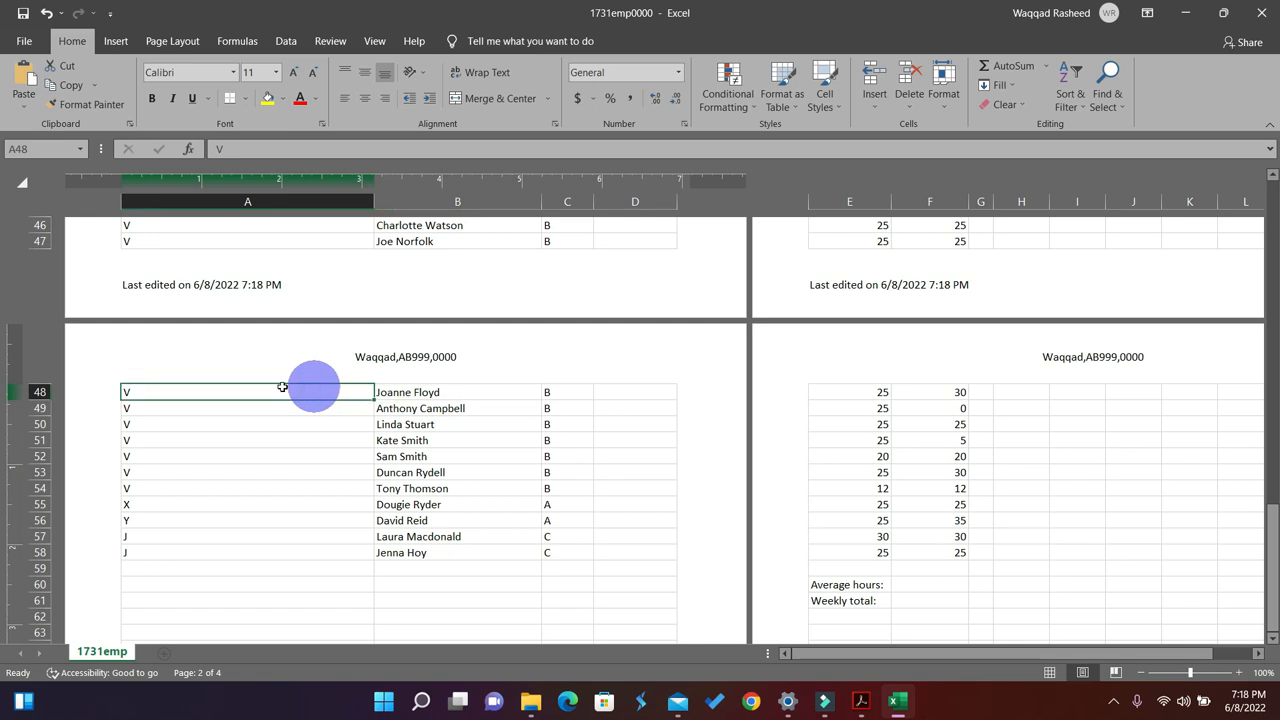
Check the spacing between the &[Date] and &[Time] codes in the left footer section.
click(230, 290)
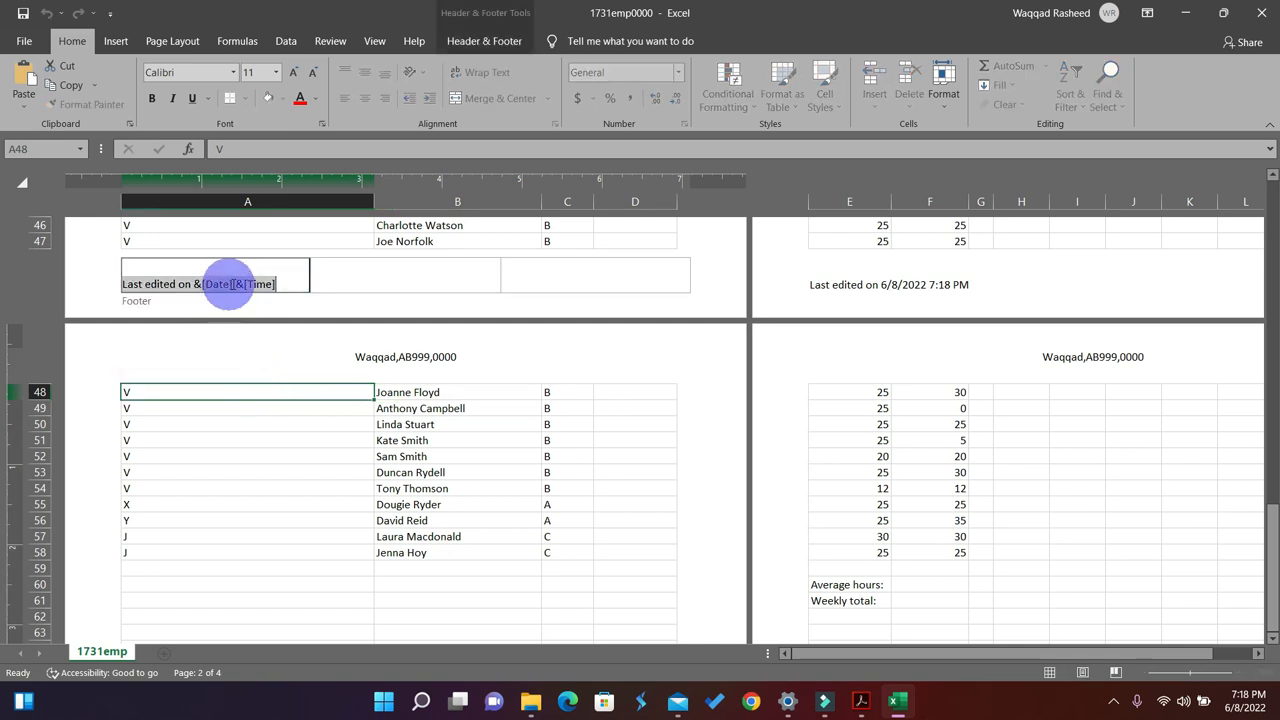
click(233, 285)
drag(209, 298, 234, 292)
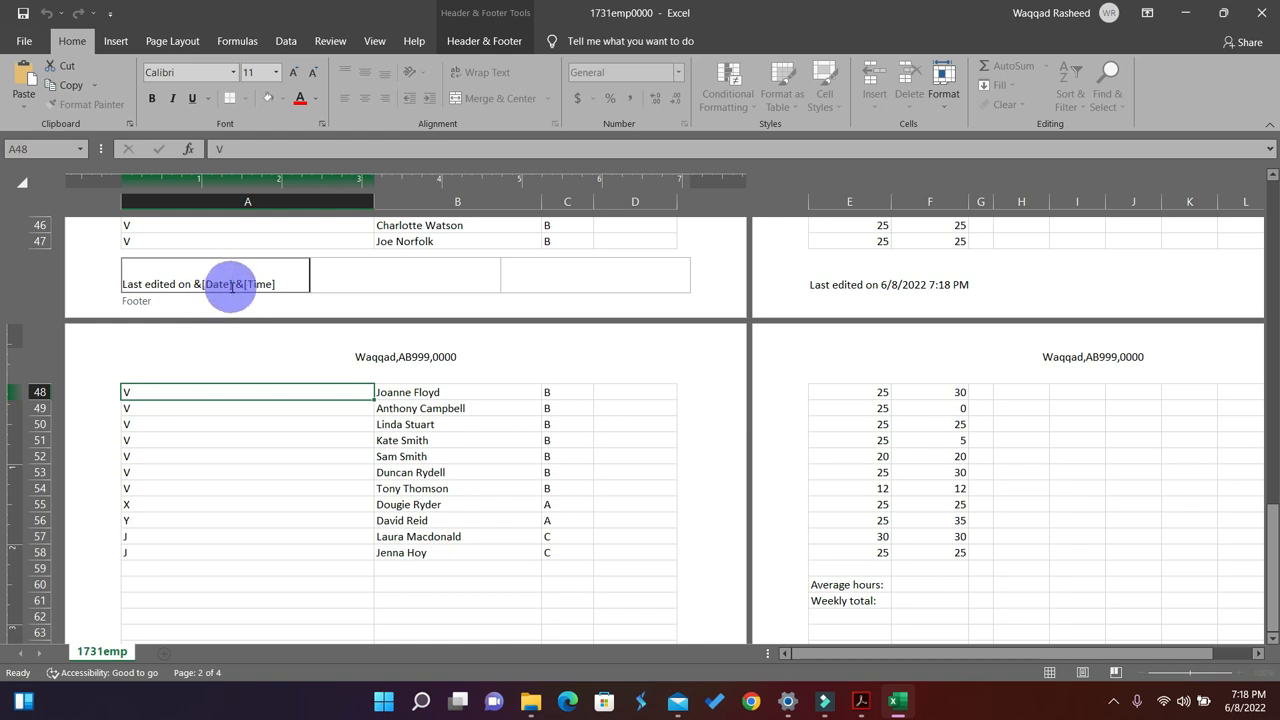
click(266, 488)
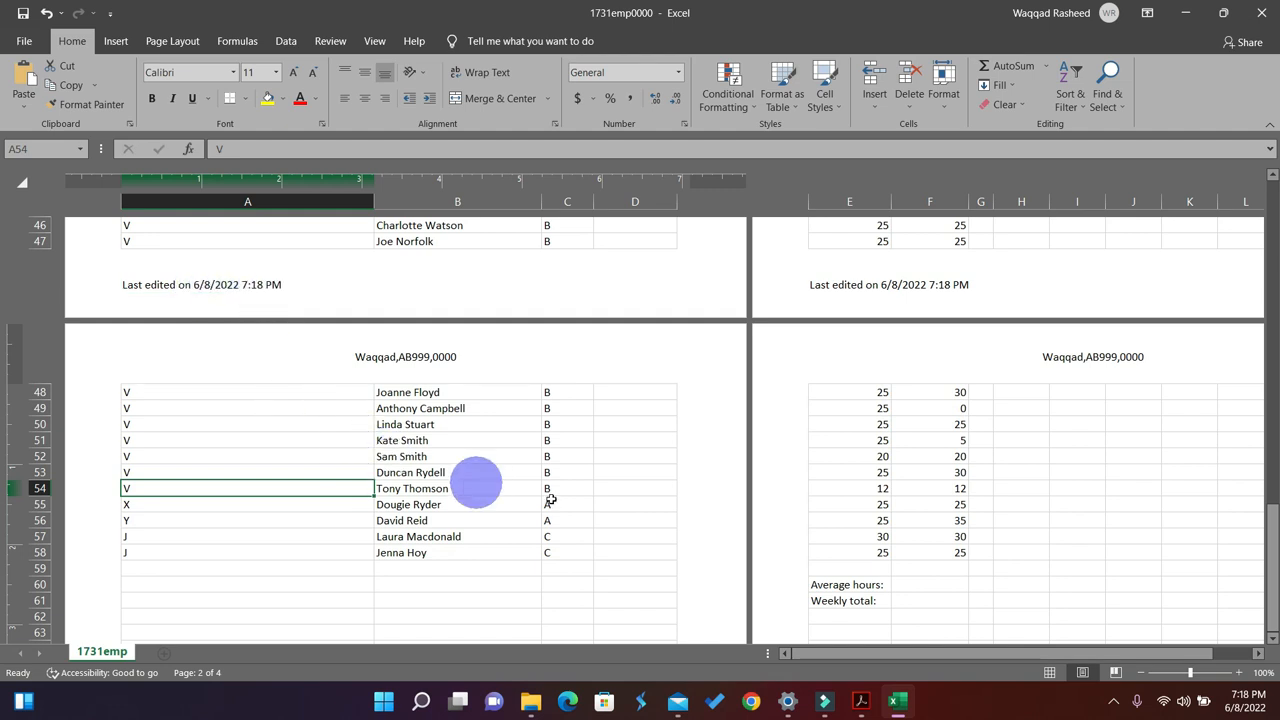
Switch to the question paper in Acrobat Reader and highlight question 10's instruction about the "Last edited on" footer.
click(866, 704)
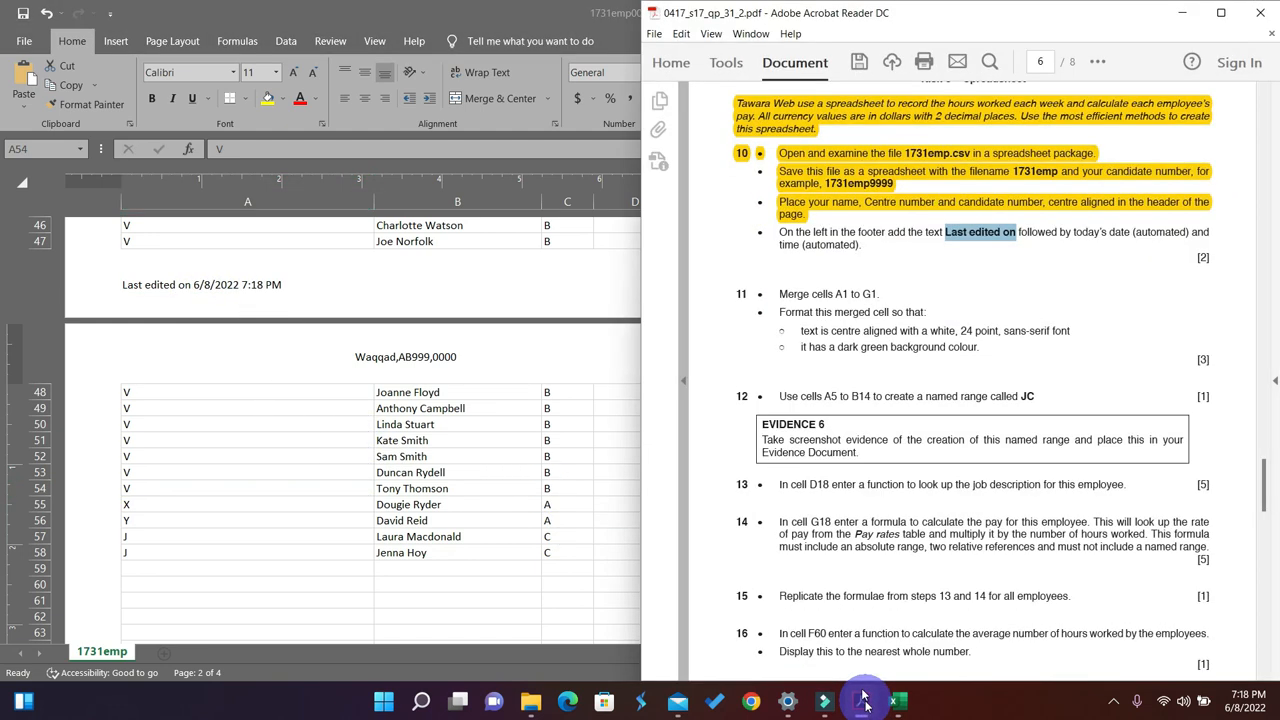
click(858, 250)
drag(864, 250, 795, 232)
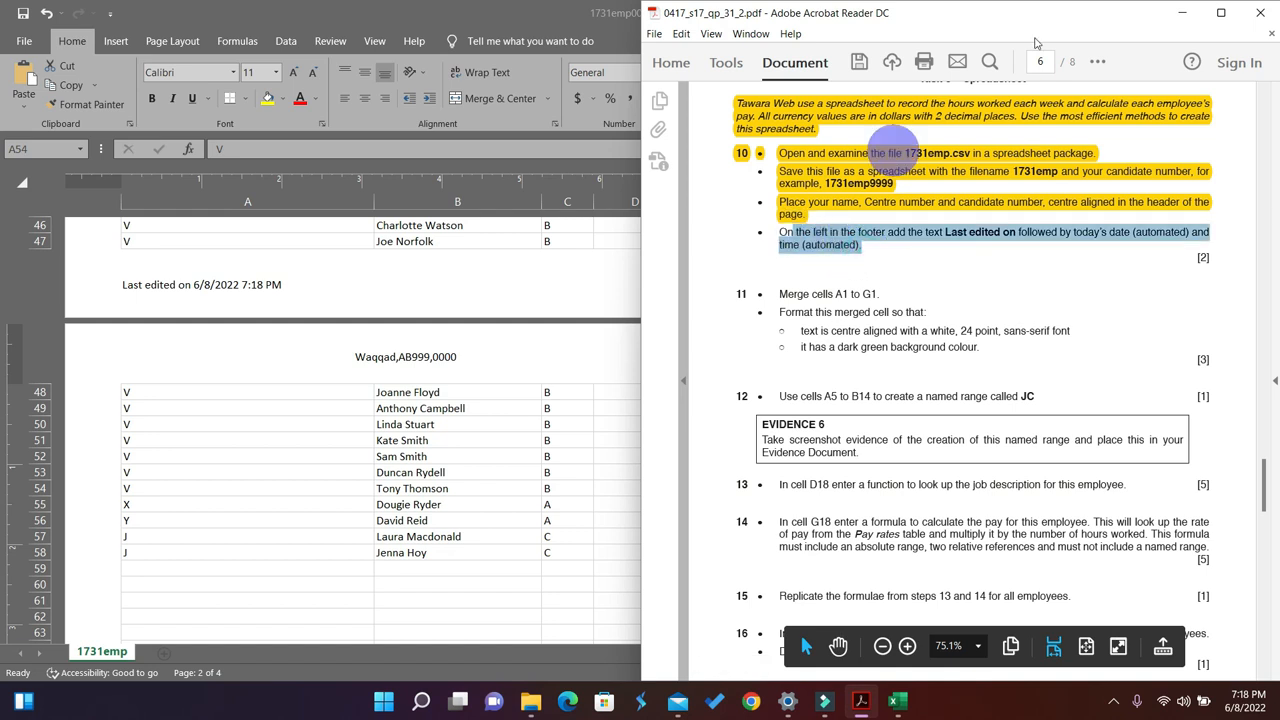
click(1097, 61)
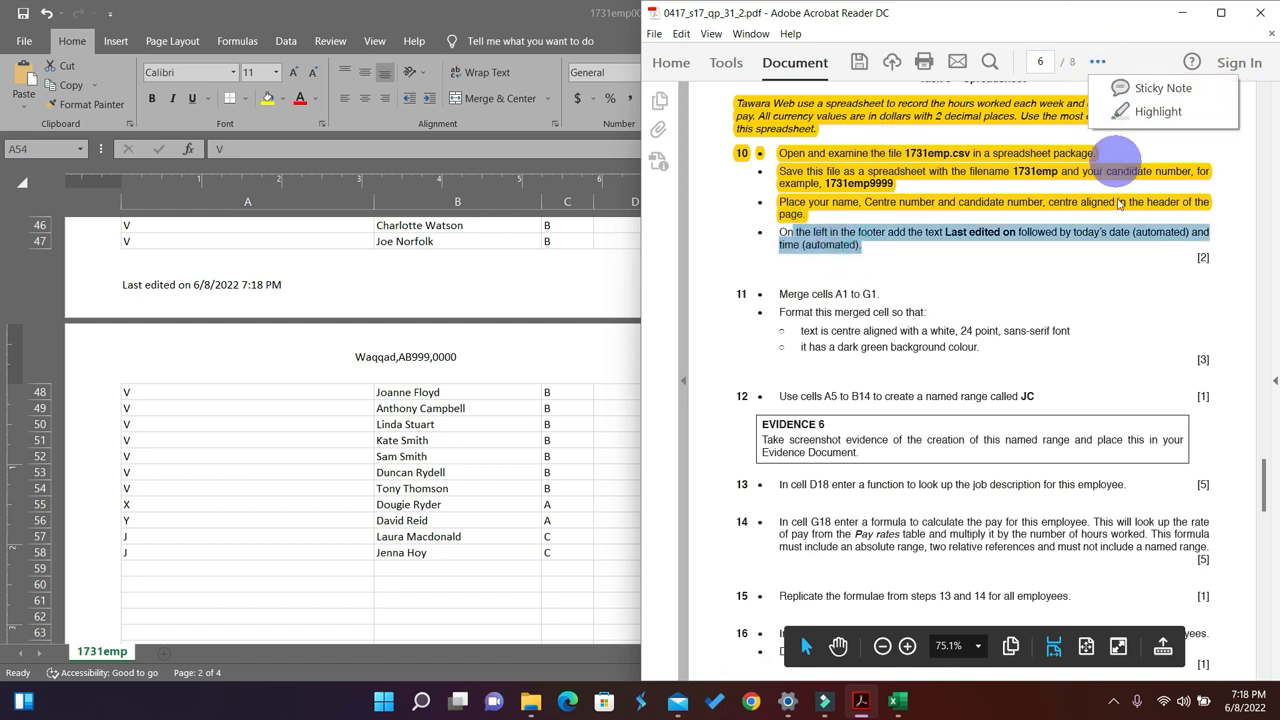
click(1147, 120)
Read question 11 in the question paper, switch back to Excel and trace the title row cells from A1 towards G1.
scroll(951, 297, down, 2)
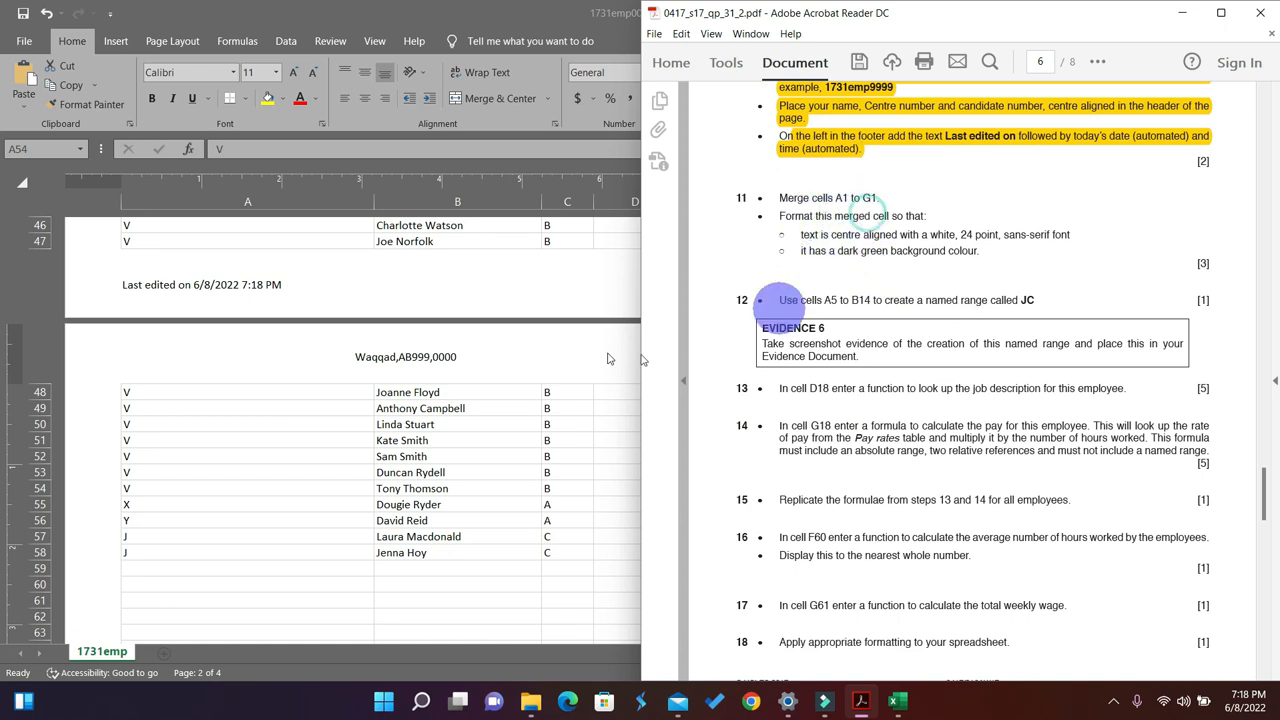
click(506, 389)
scroll(591, 334, up, 15)
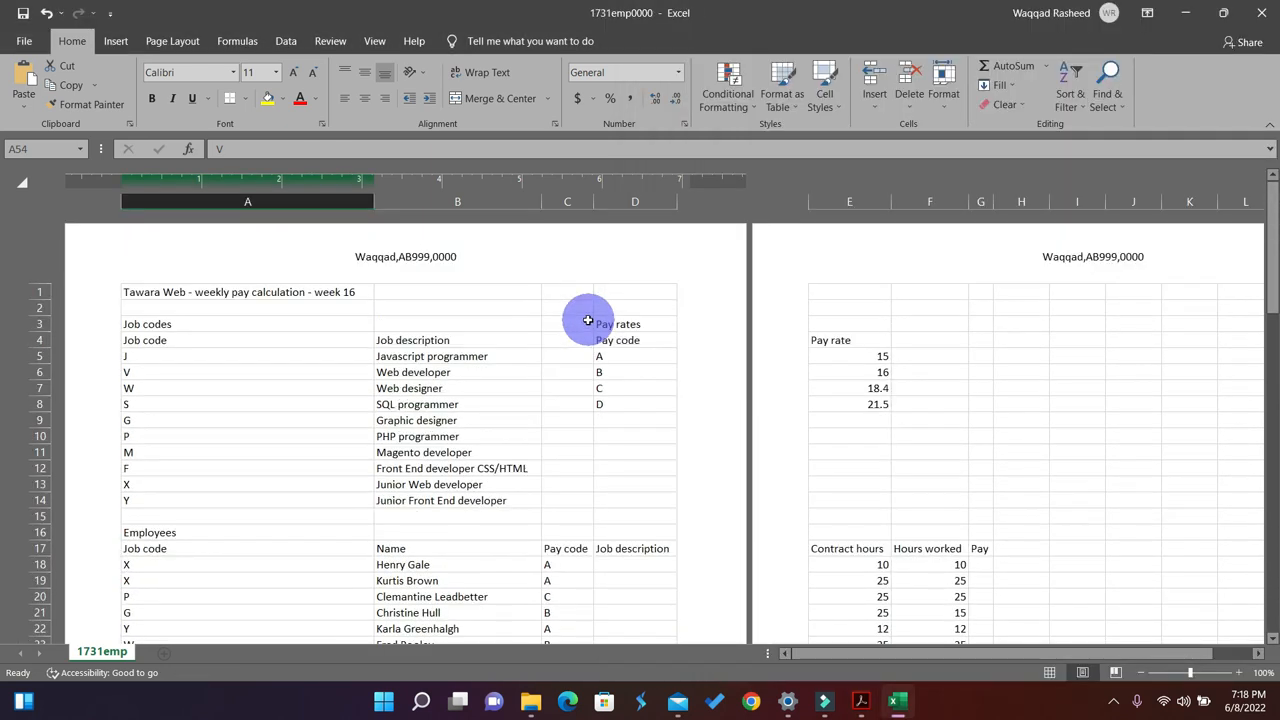
click(236, 296)
click(975, 292)
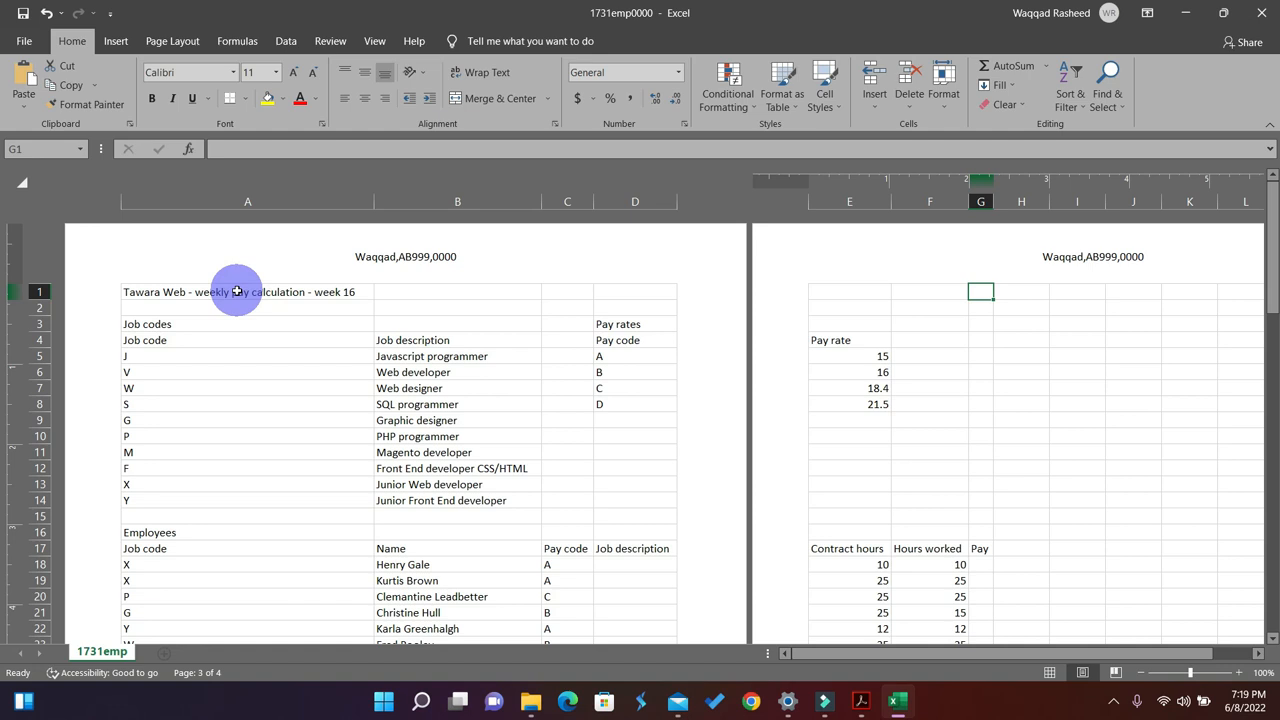
drag(238, 291, 899, 291)
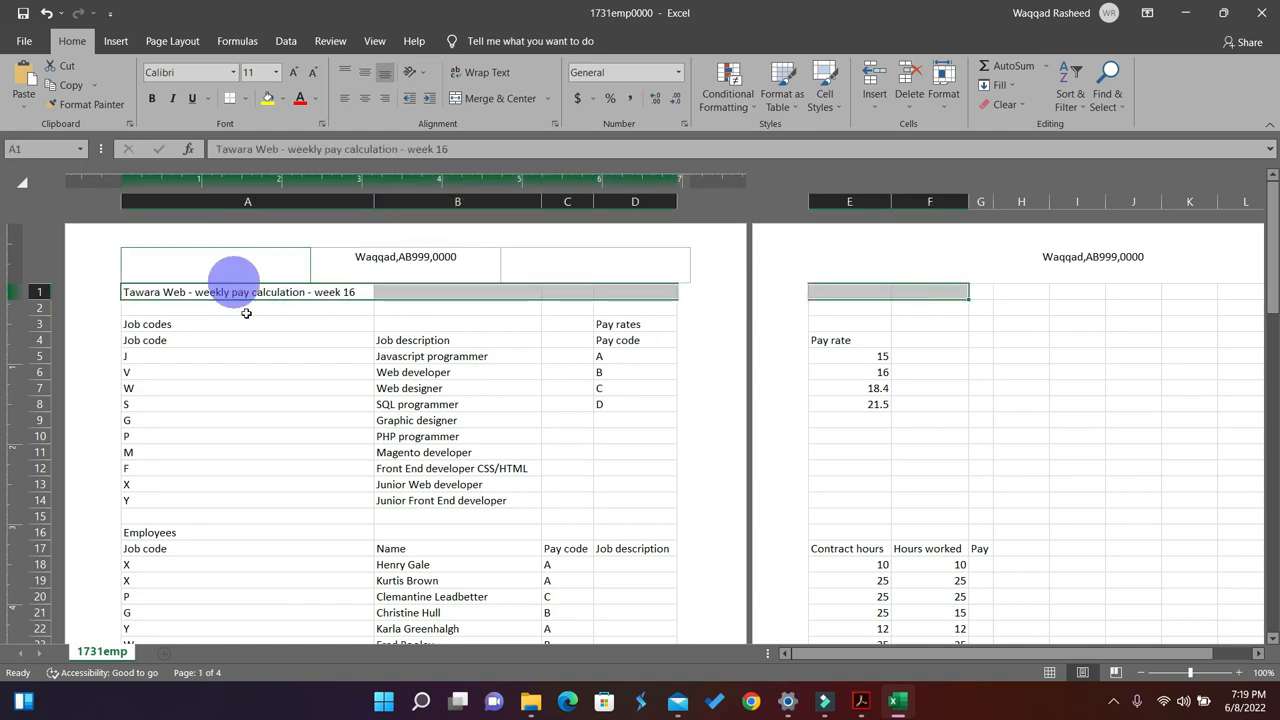
click(271, 366)
Switch the worksheet from Page Layout to Normal view.
click(848, 418)
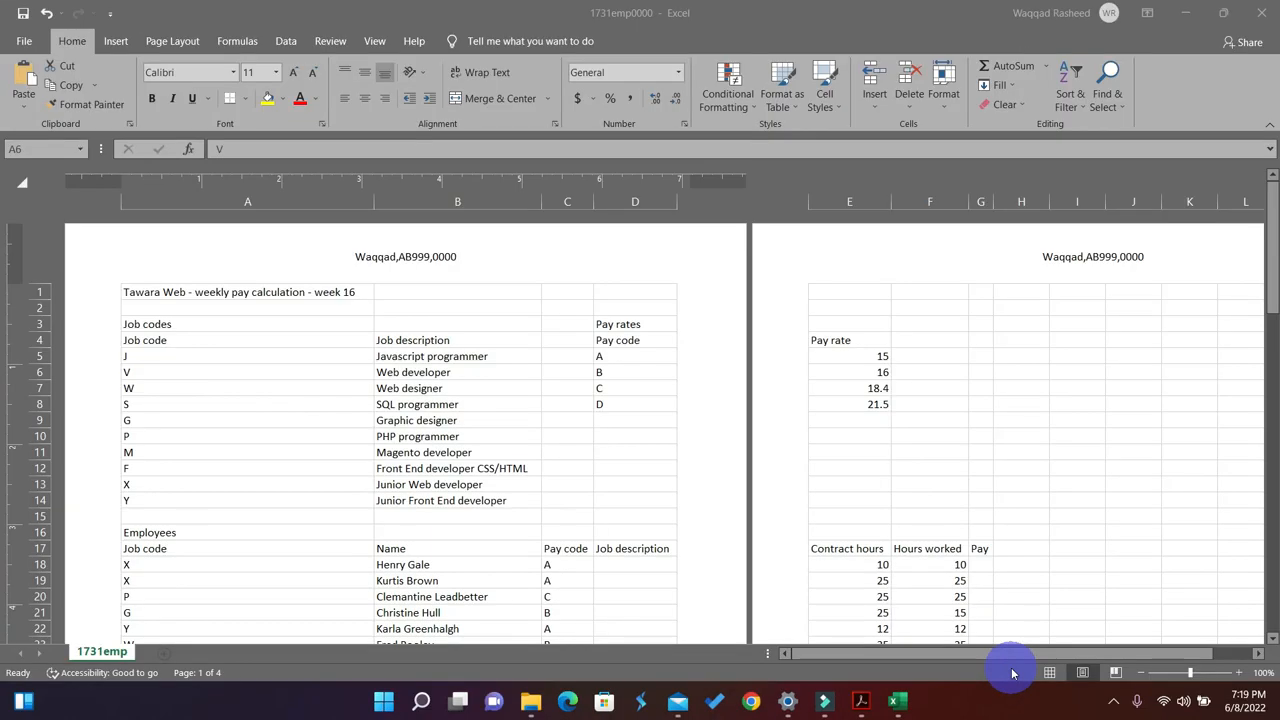
click(1050, 676)
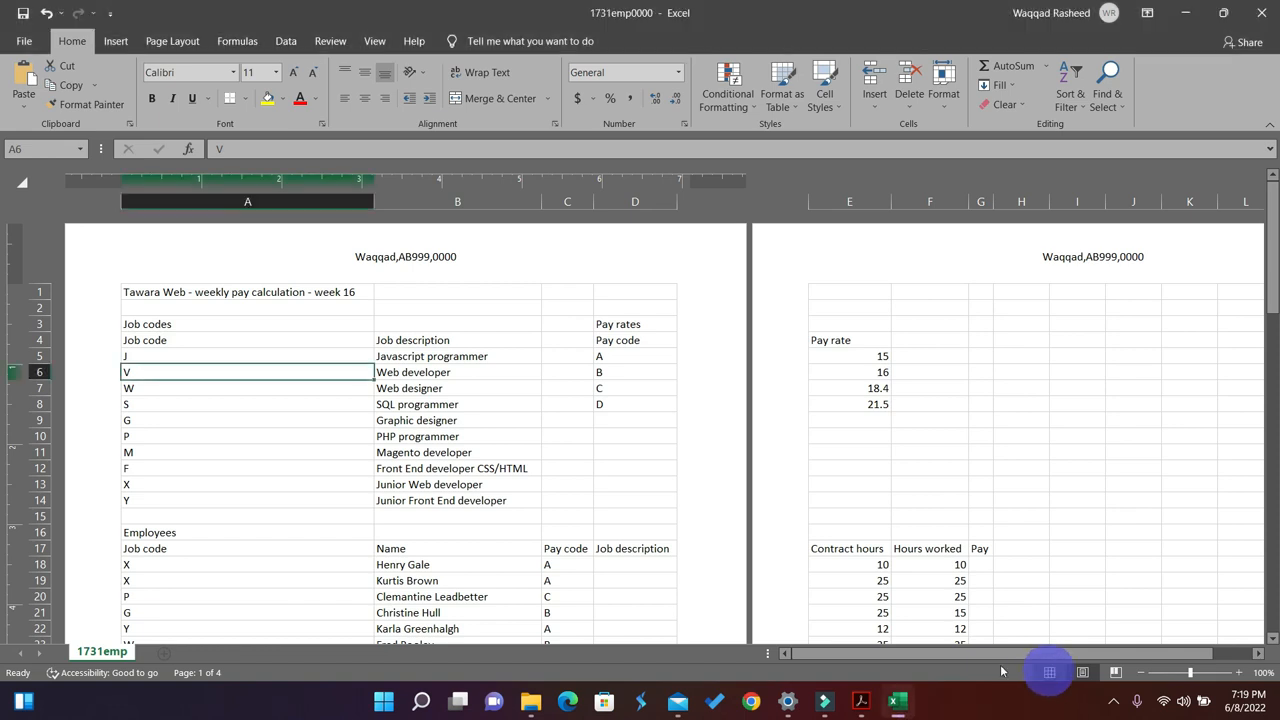
click(1052, 674)
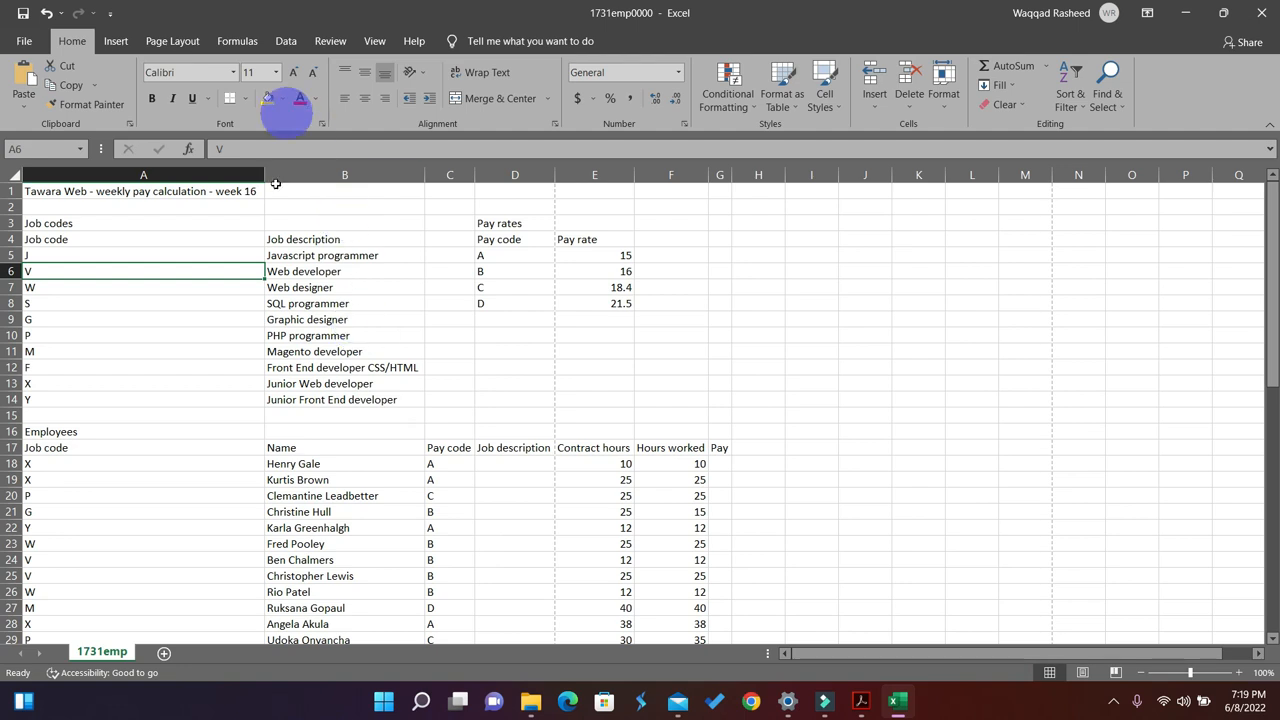
drag(152, 400, 154, 383)
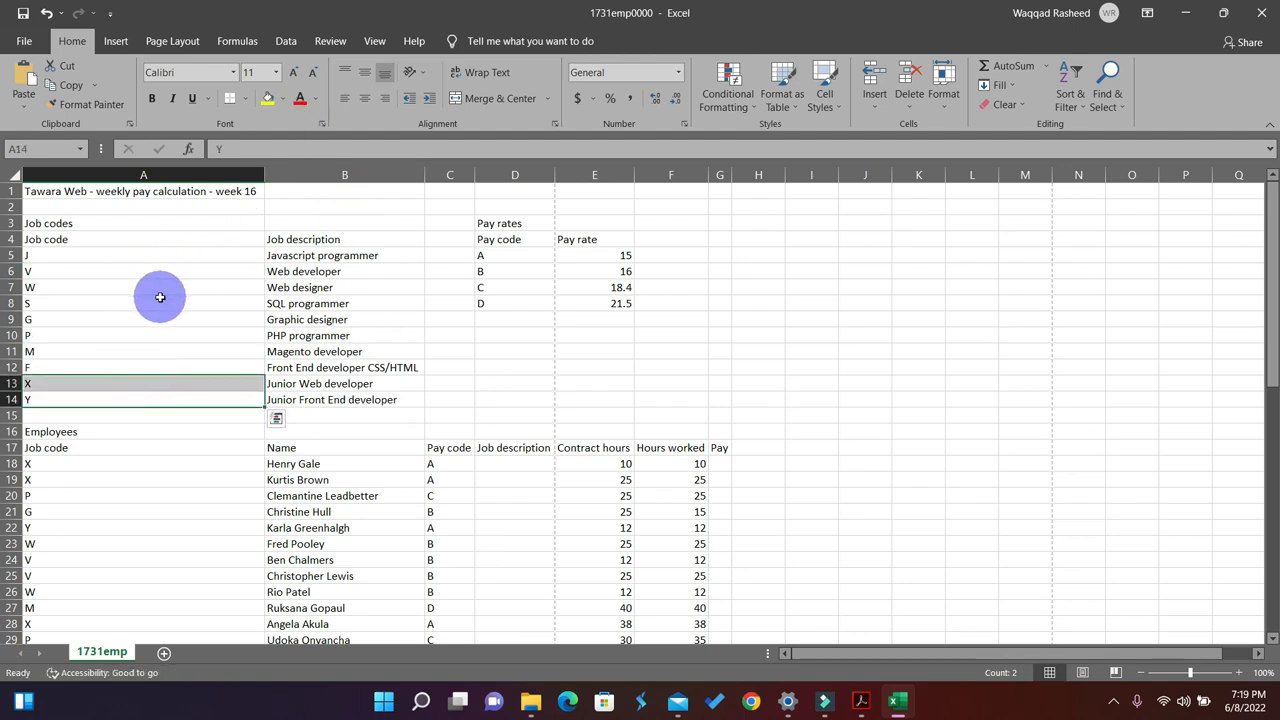
click(160, 298)
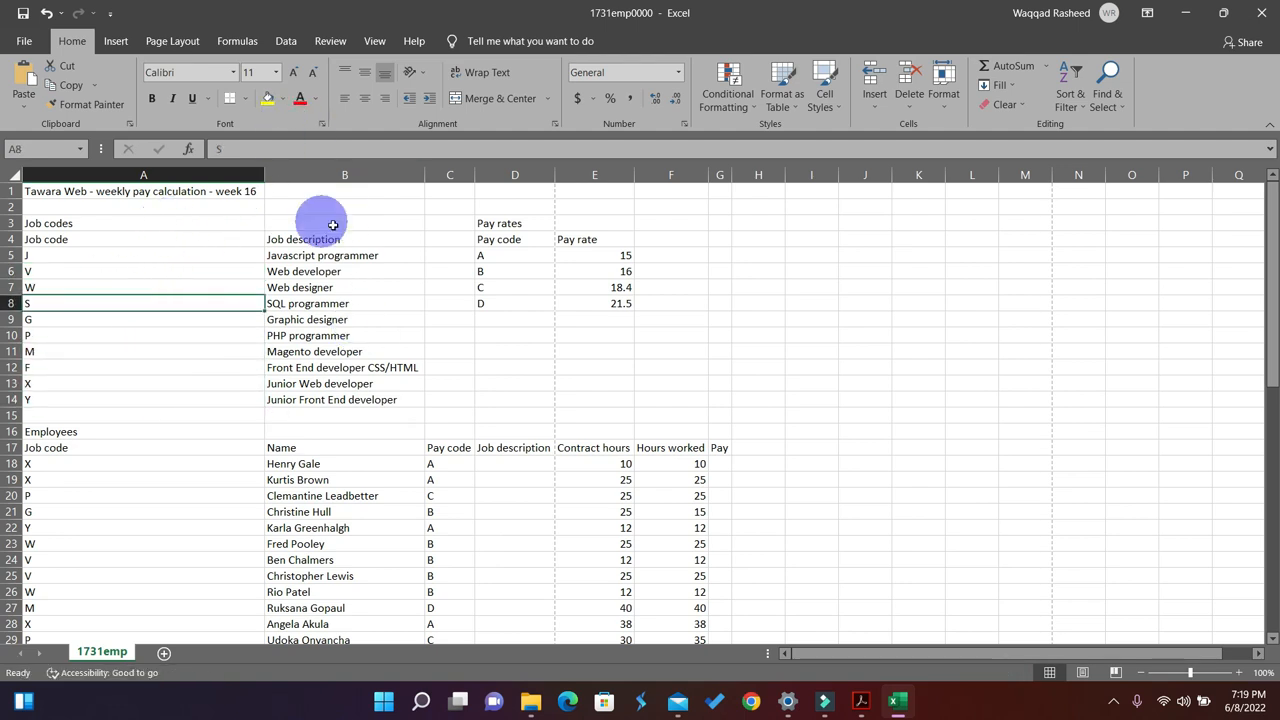
Check the worksheet's header and footer in the print preview, then return to the sheet.
scroll(333, 256, down, 9)
scroll(333, 257, up, 9)
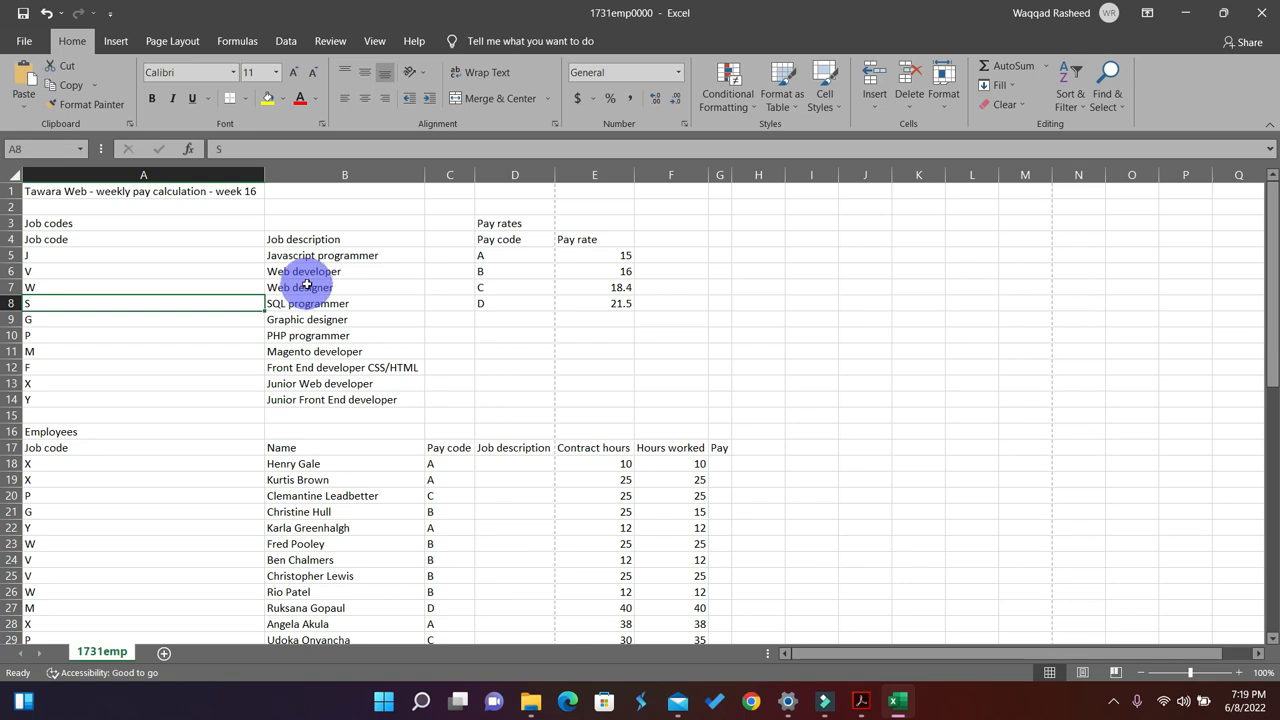
key(ctrl+p)
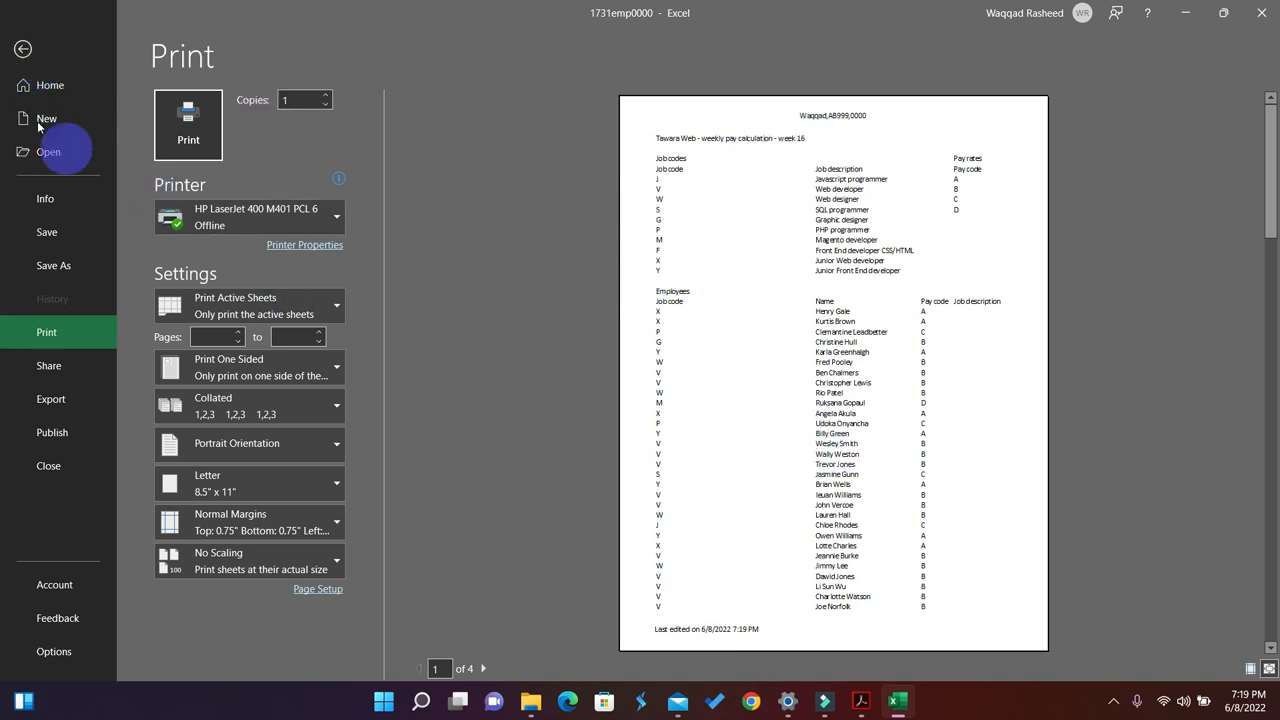
click(22, 49)
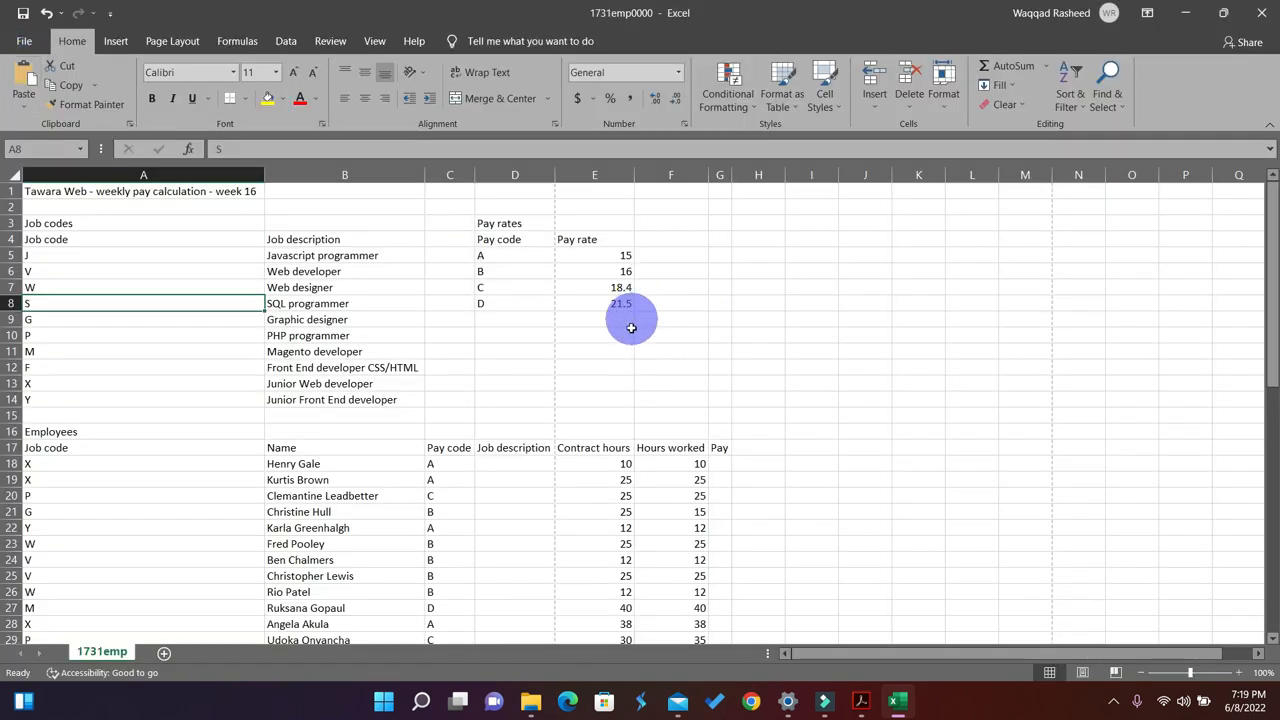
right_click(630, 318)
click(449, 410)
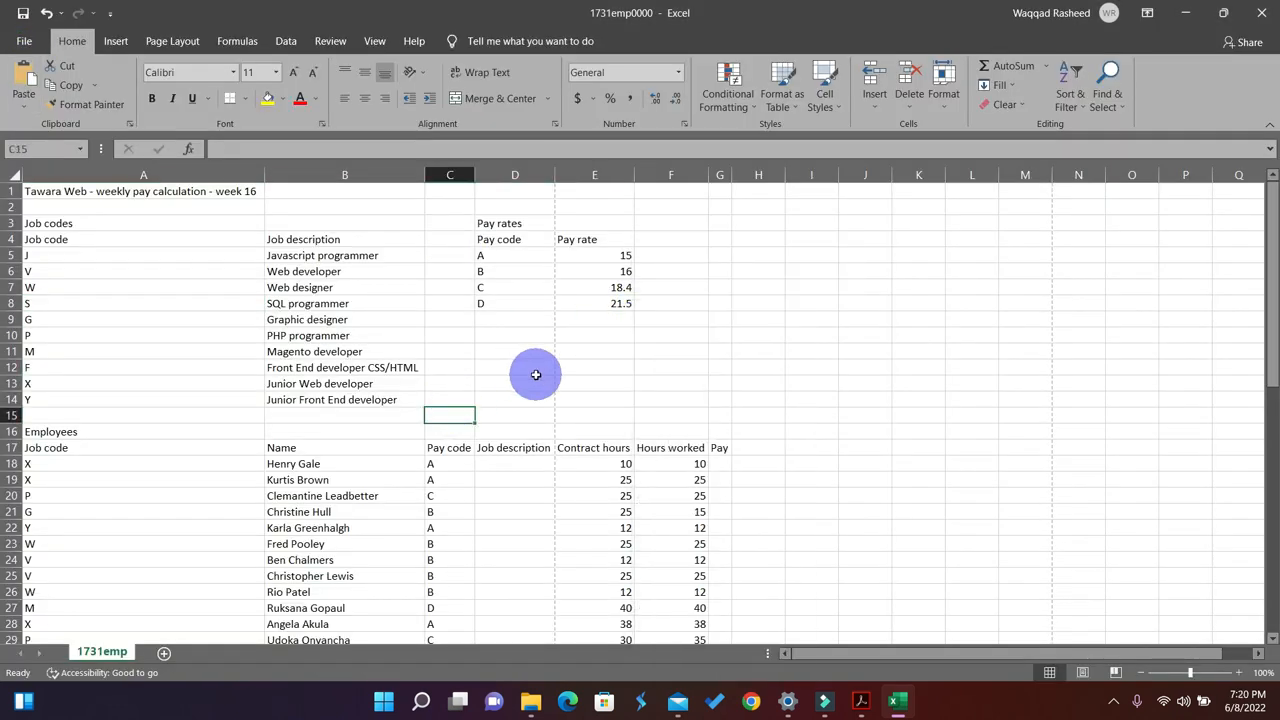
click(418, 353)
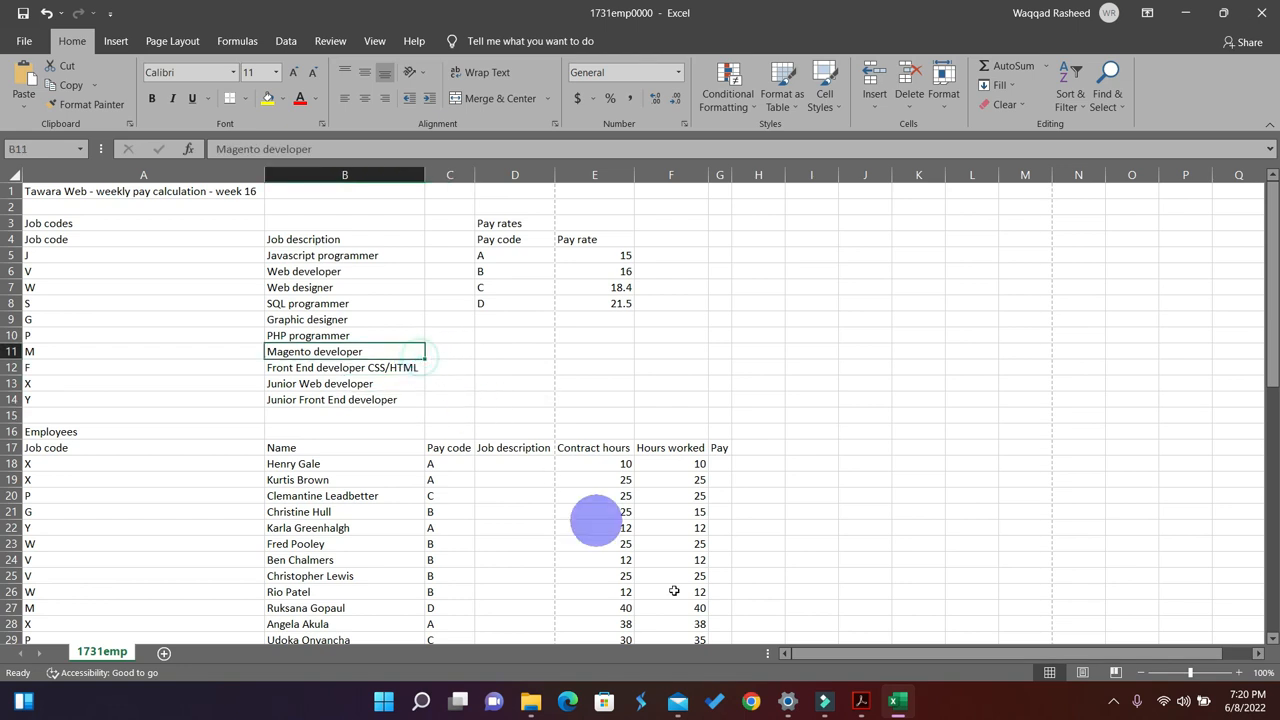
Check question 11 in the question paper, then merge and centre cells A1 to G1 in Excel.
click(862, 705)
click(812, 184)
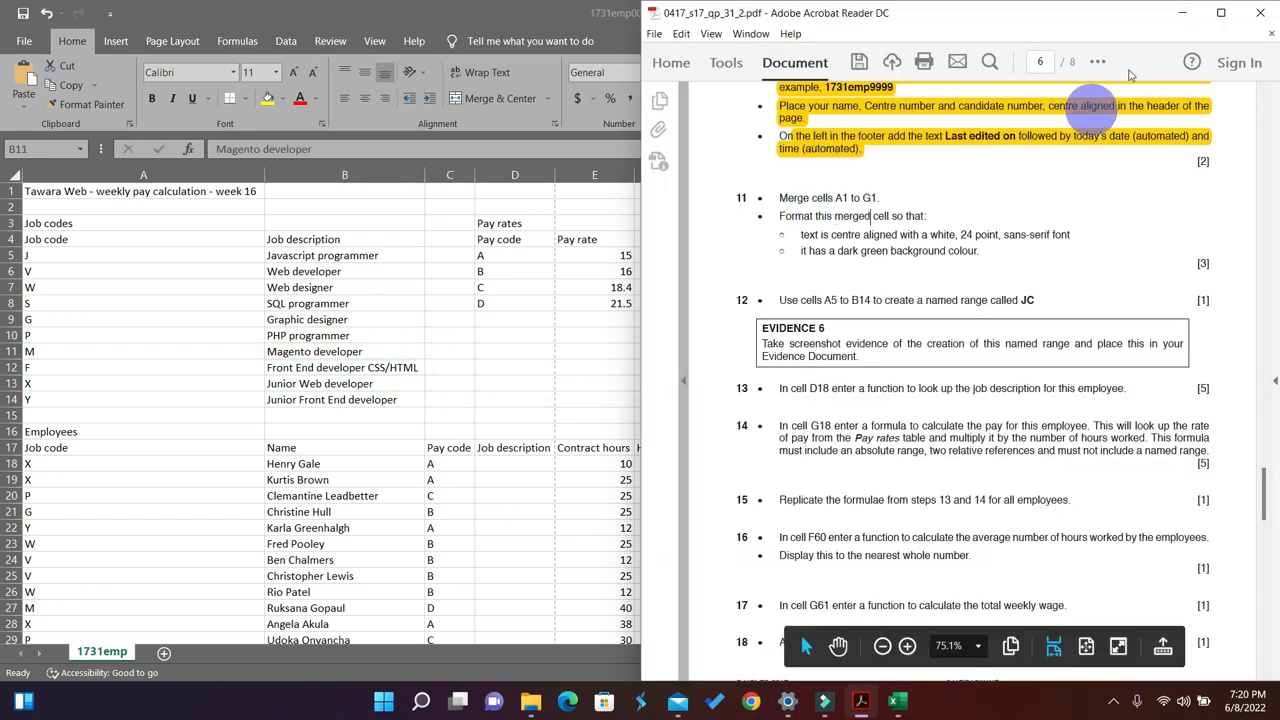
click(1184, 13)
click(163, 175)
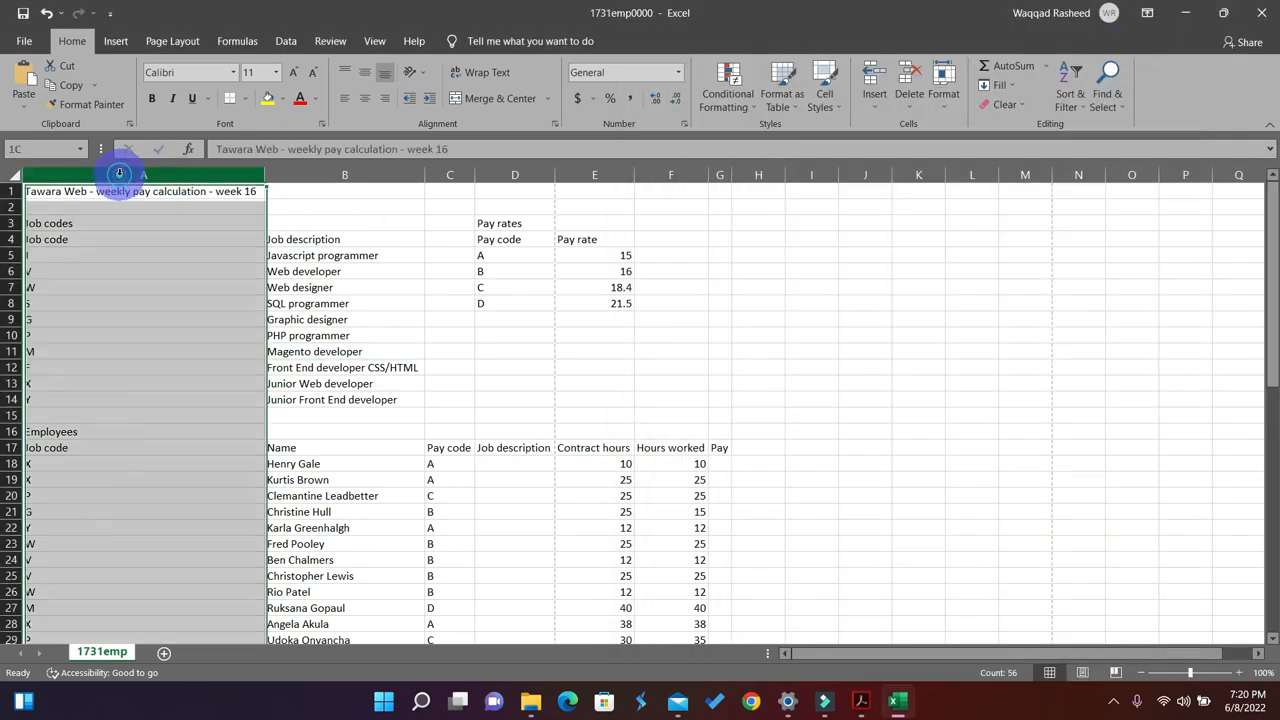
drag(62, 191, 712, 193)
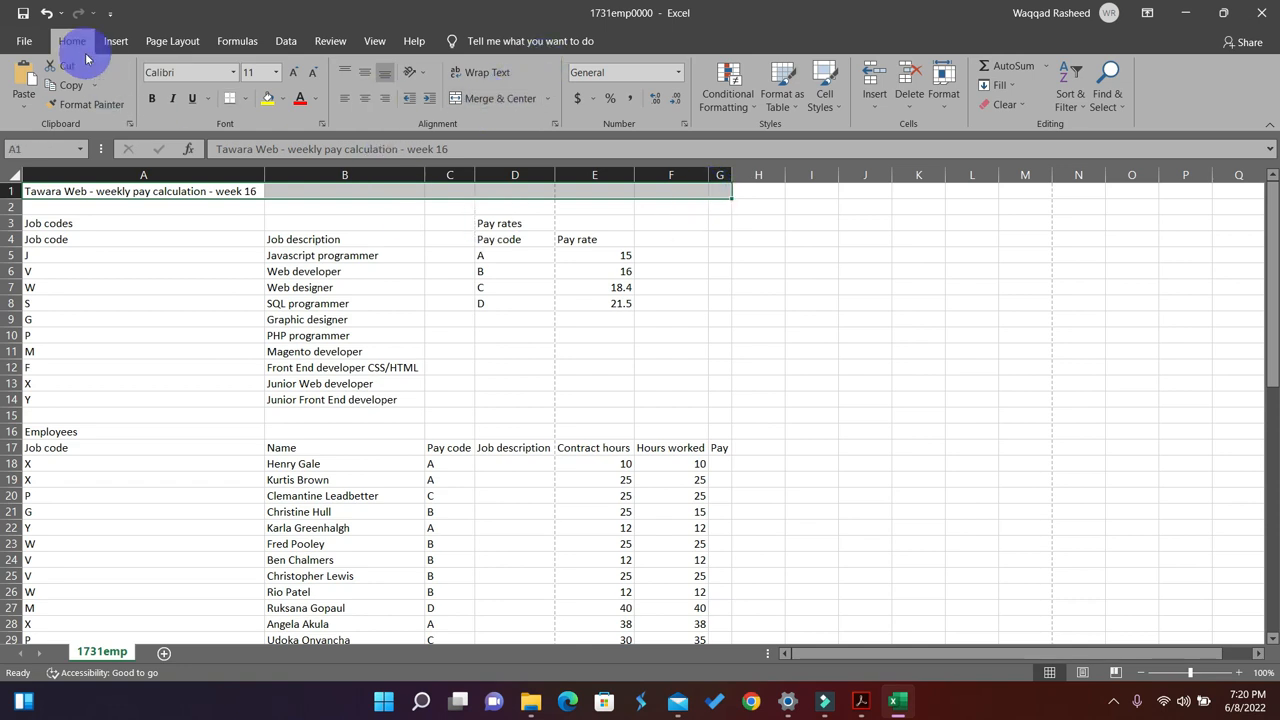
click(503, 99)
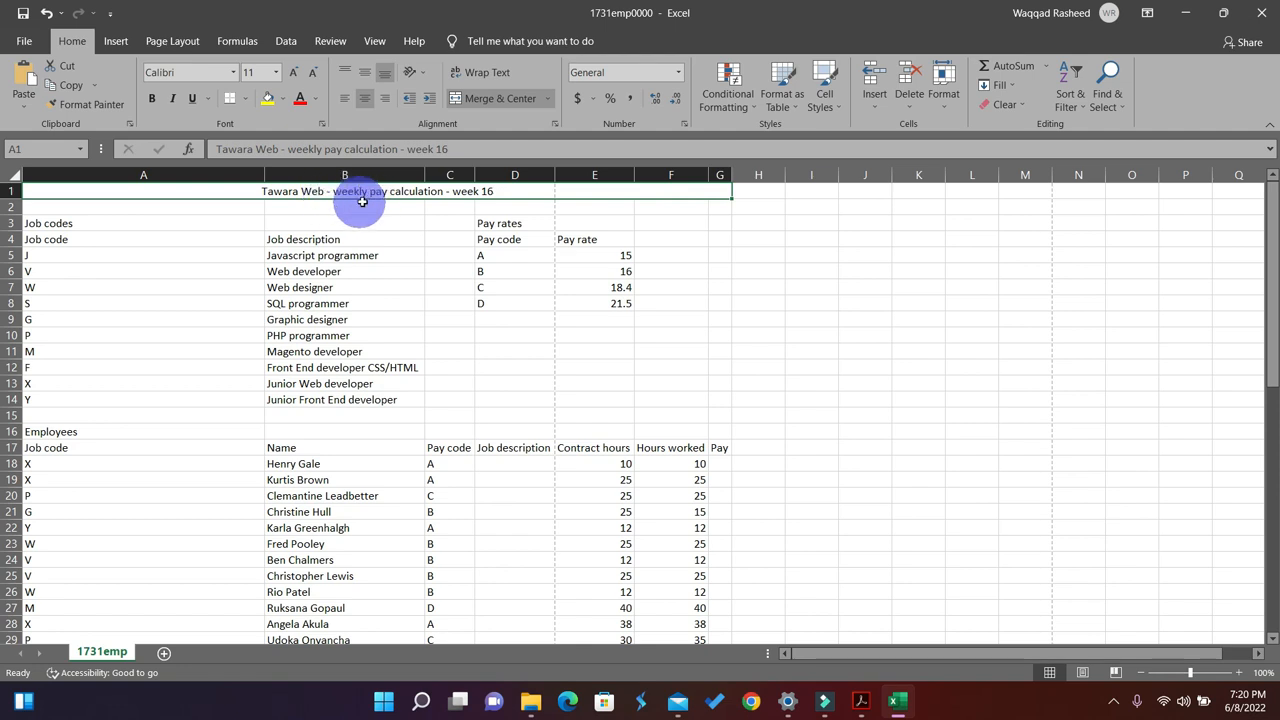
Switch to the question paper in Acrobat Reader and highlight question 11's "Merge cells A1 to G1" instruction.
click(860, 702)
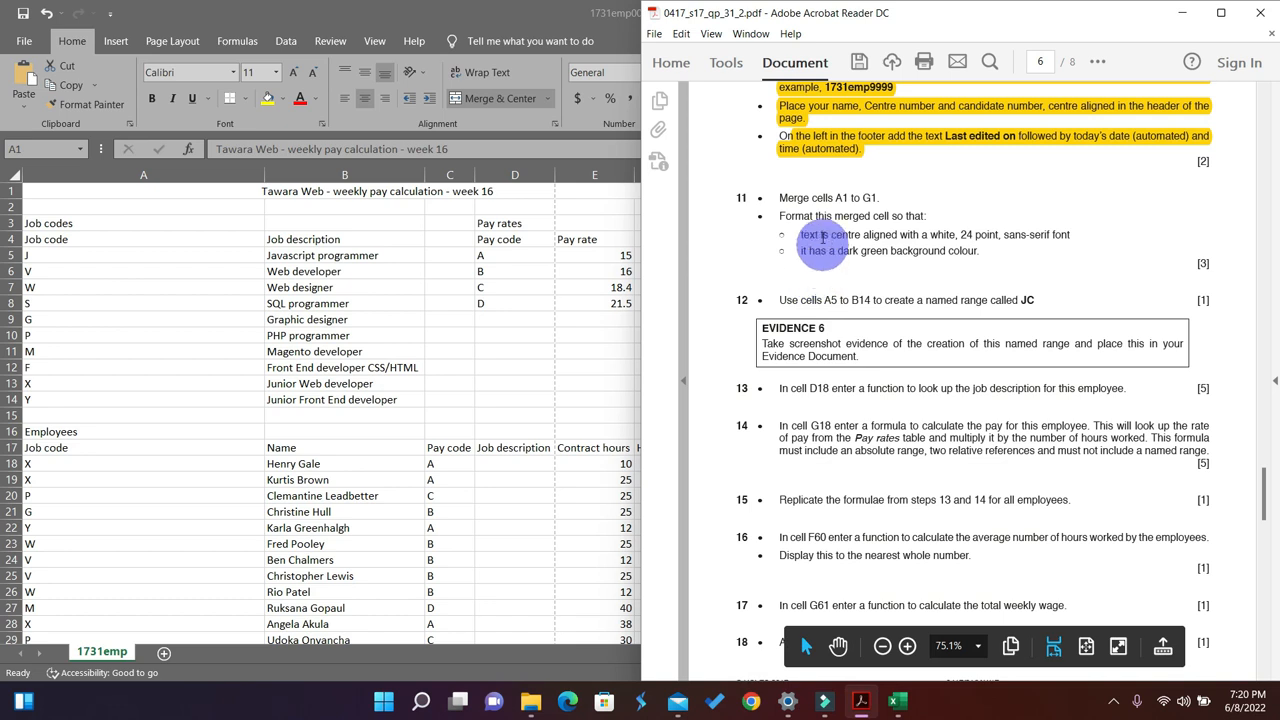
drag(881, 198, 780, 198)
click(1094, 64)
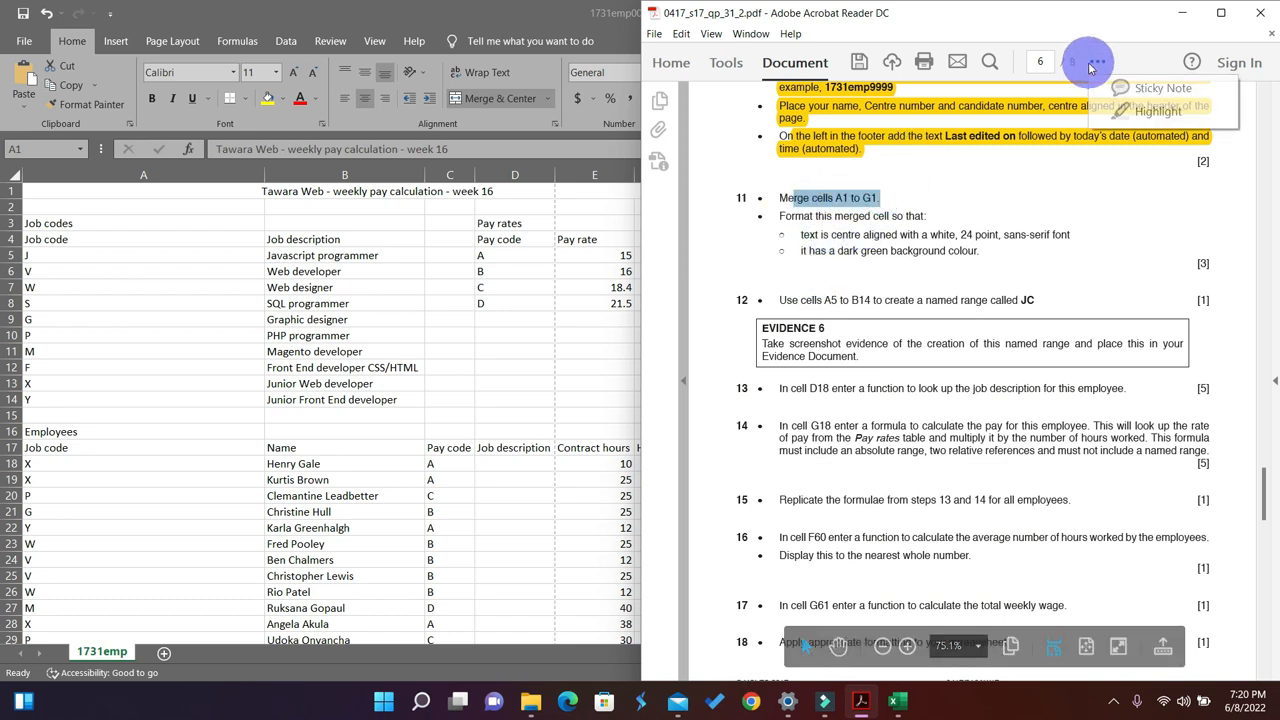
click(1145, 110)
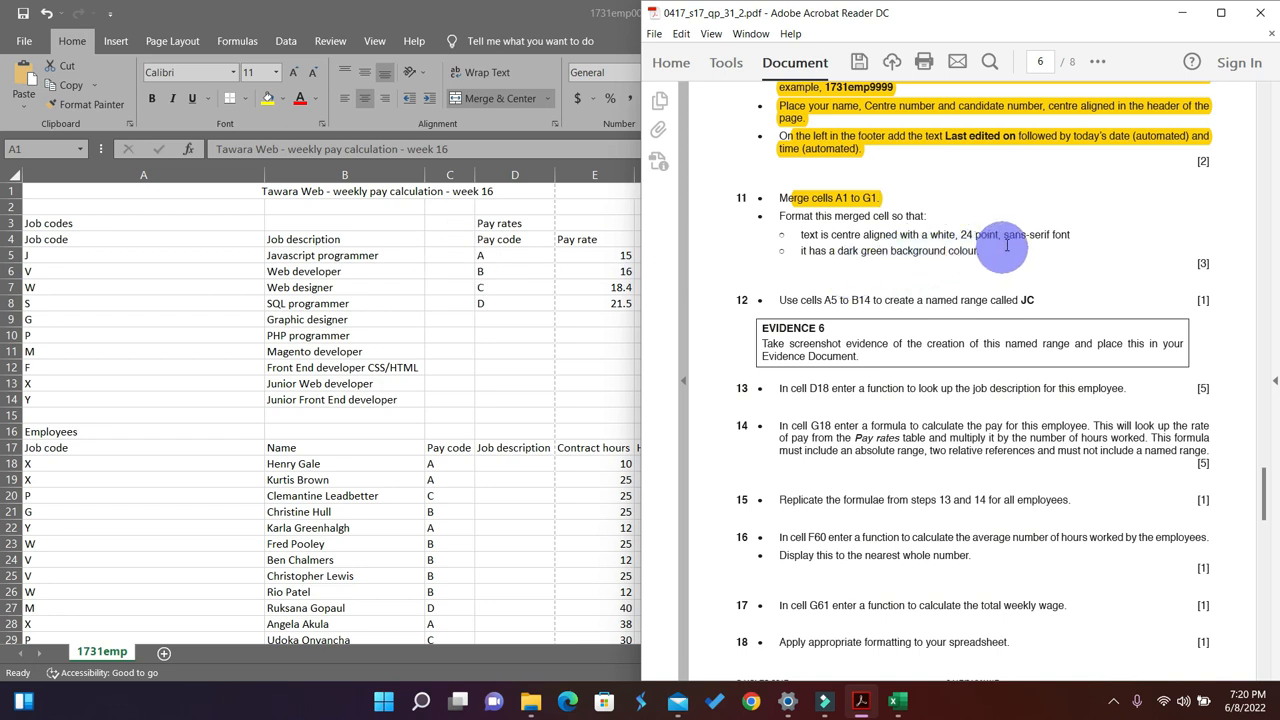
Review question 11's sans-serif font requirement, switch back to Excel and set the merged title's font size to 24.
drag(1006, 234, 1041, 234)
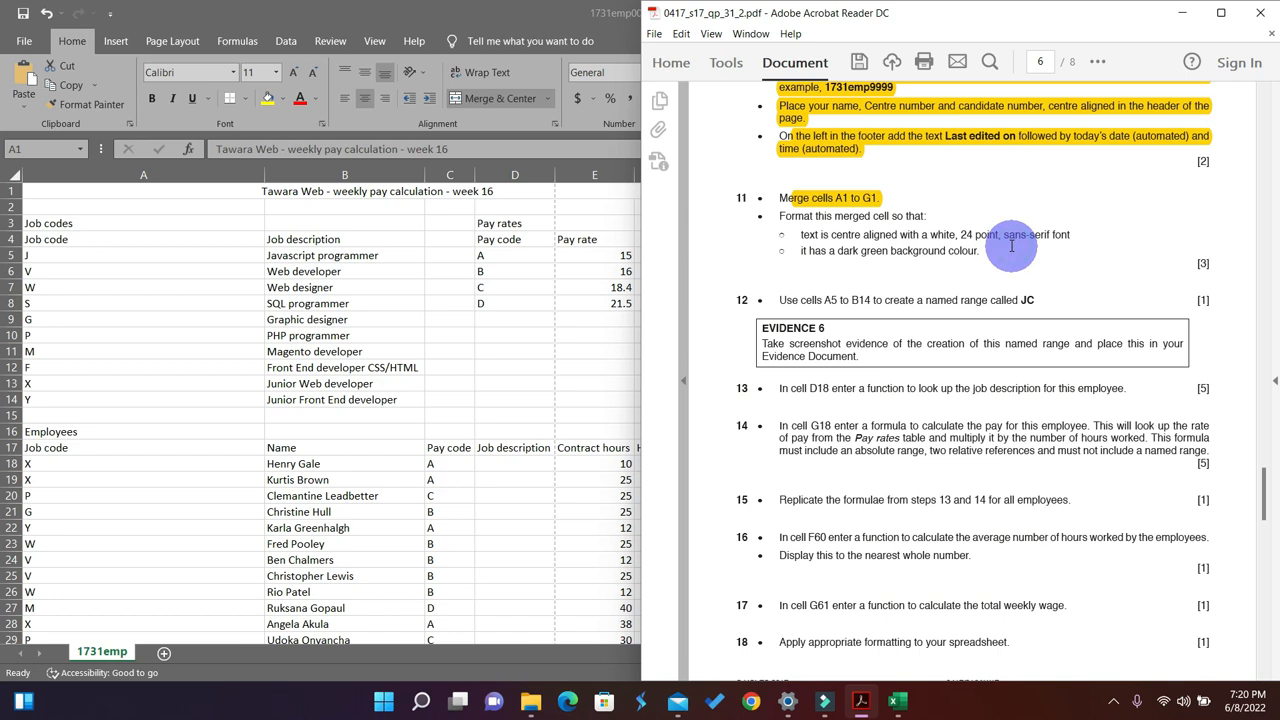
click(1013, 236)
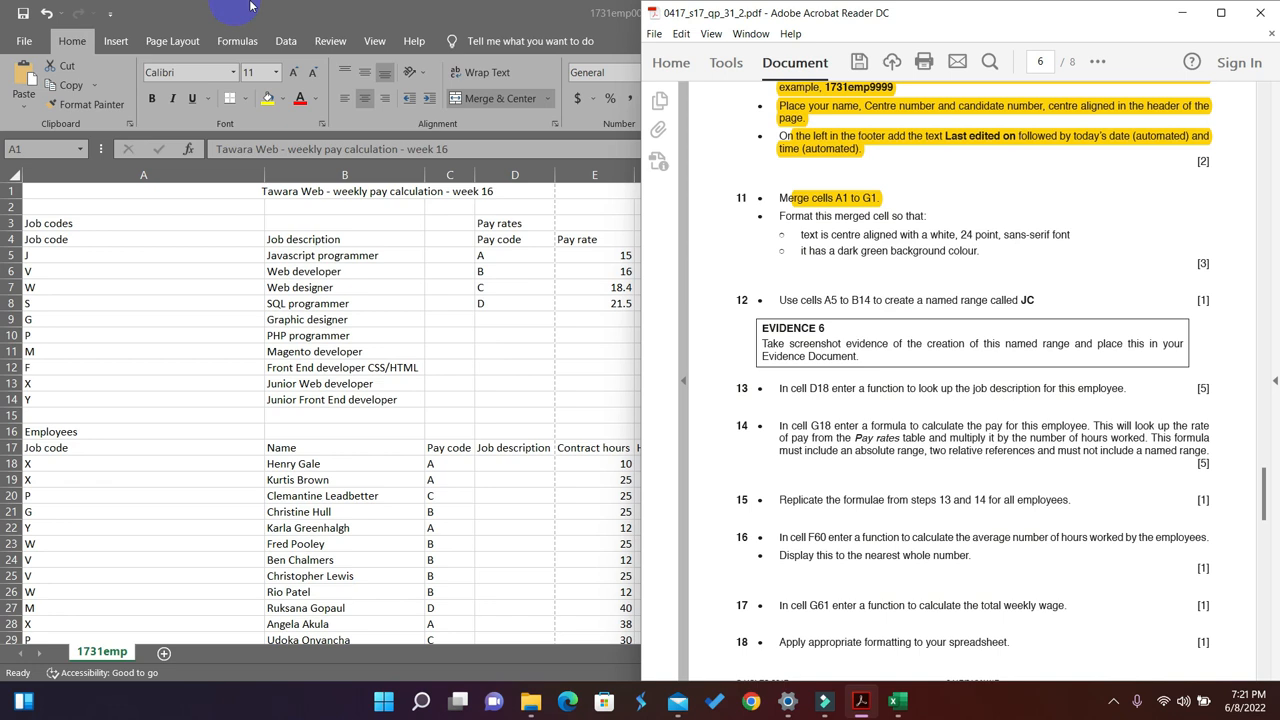
click(373, 189)
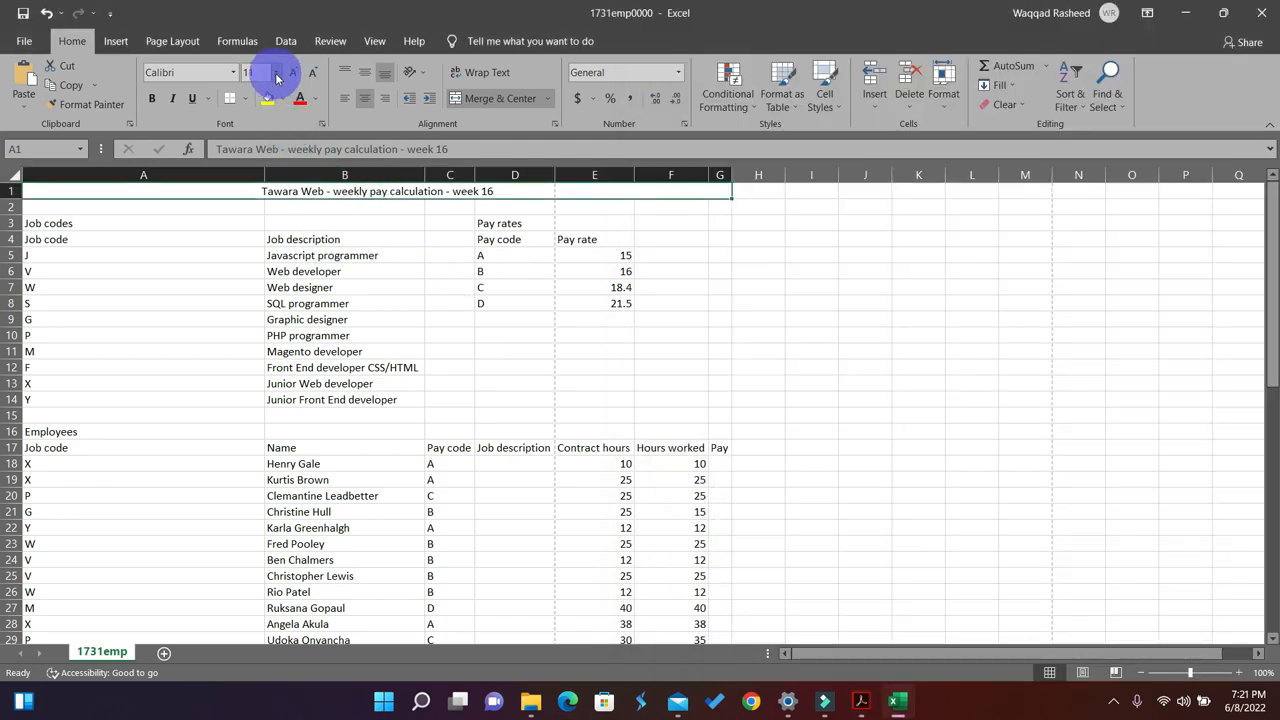
click(276, 72)
click(259, 256)
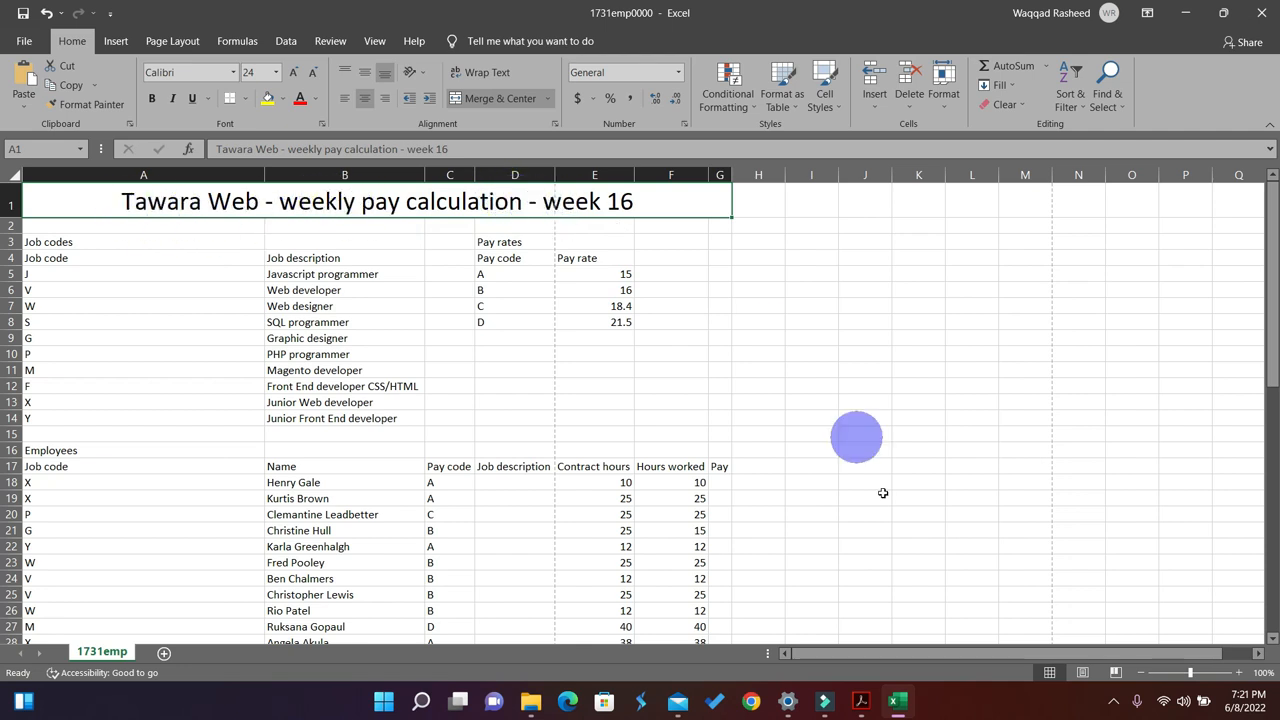
Check the background colour required in question 11, then fill the merged title cell in Excel with dark green.
click(860, 700)
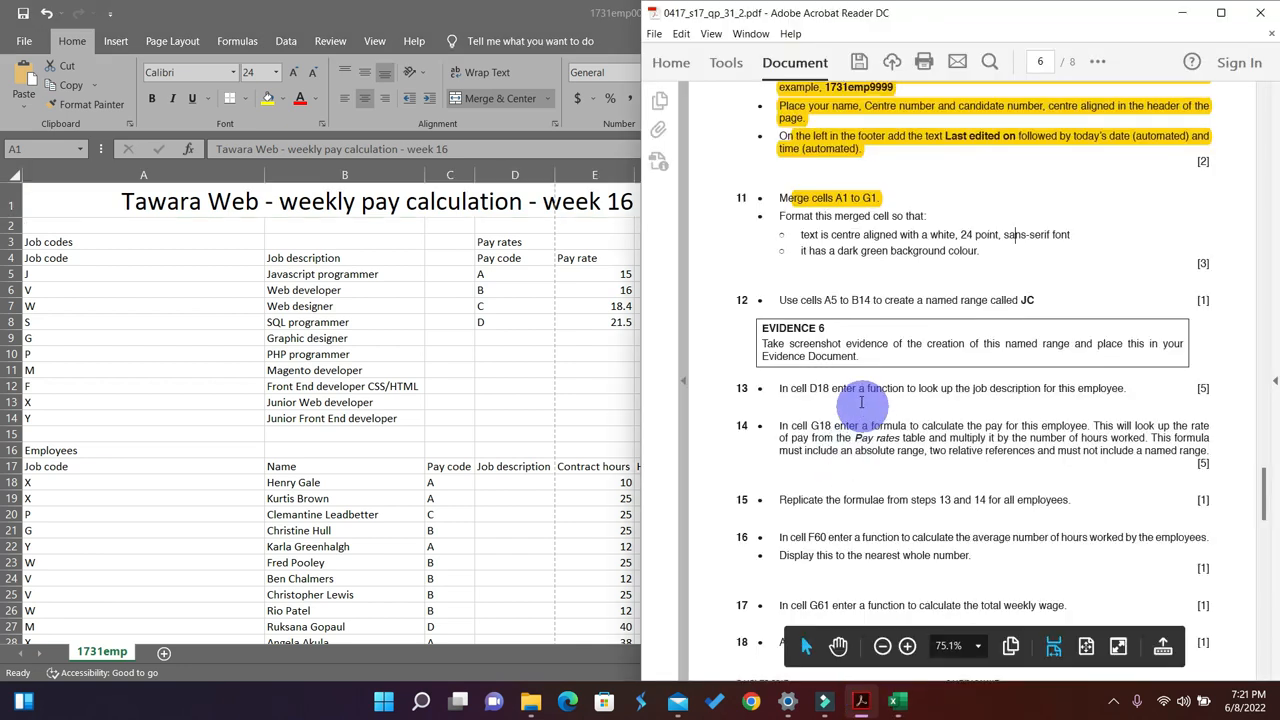
scroll(861, 402, down, 1)
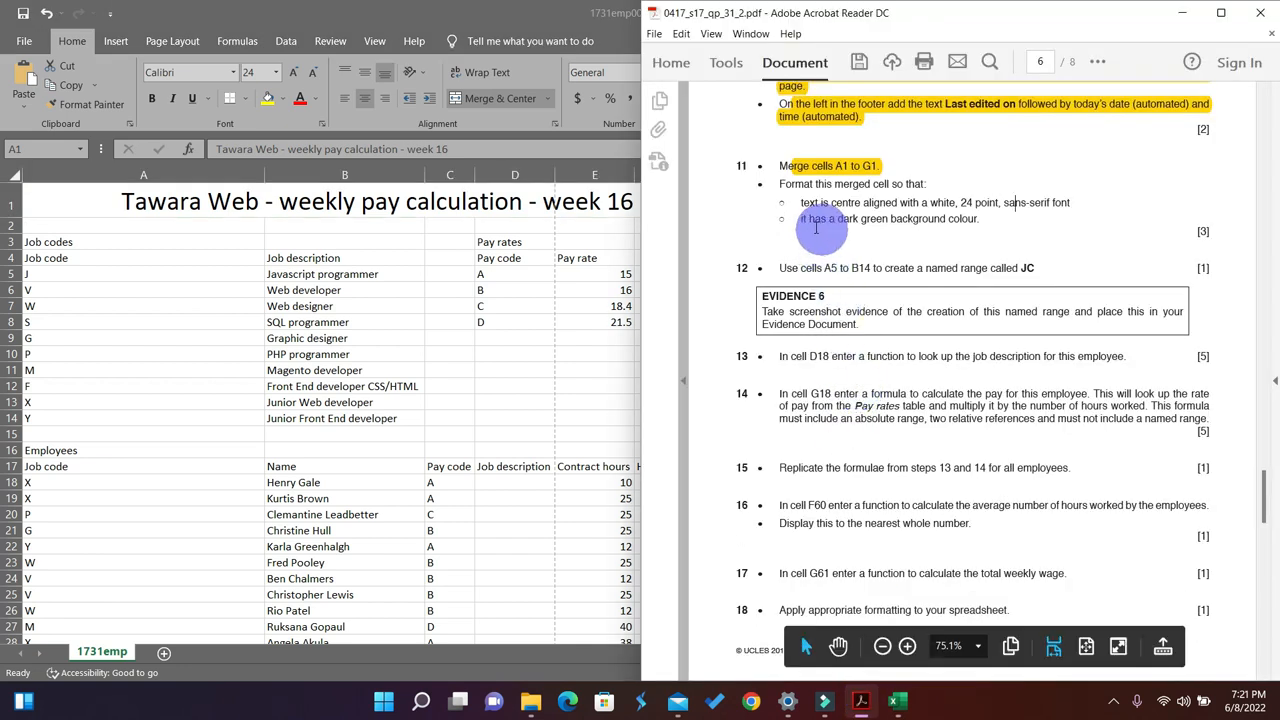
drag(797, 220, 880, 238)
click(881, 238)
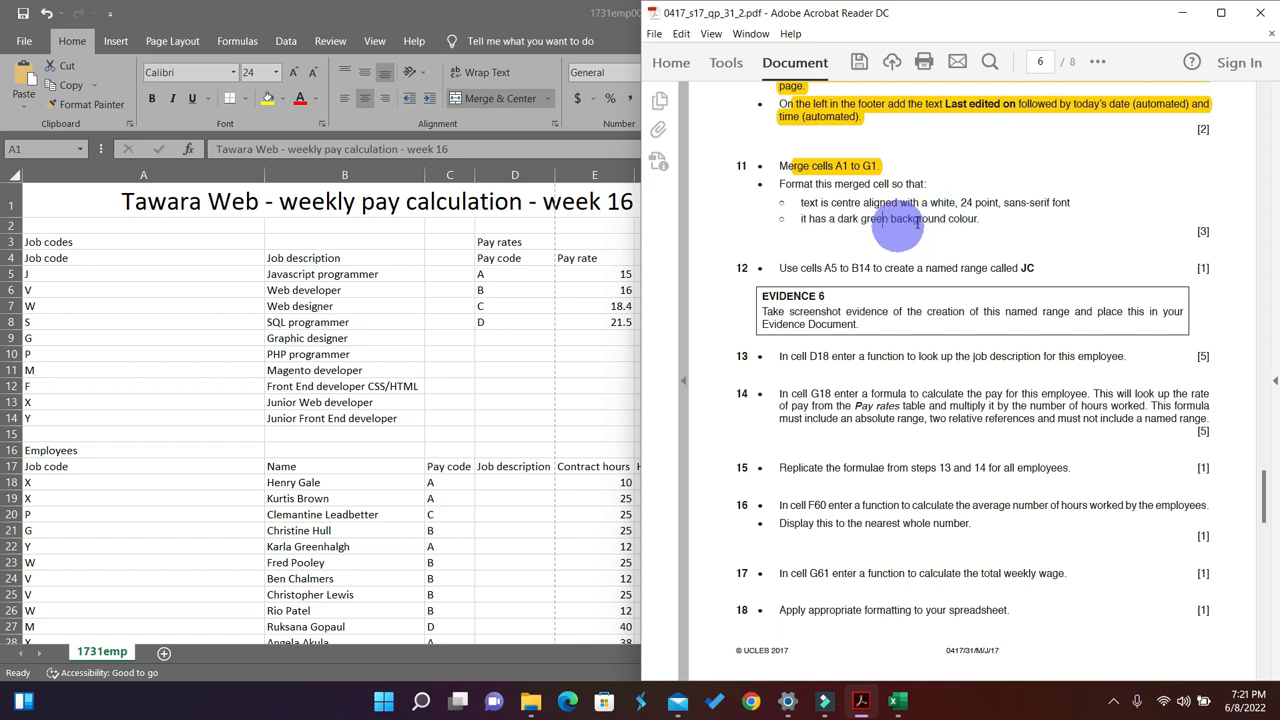
click(528, 199)
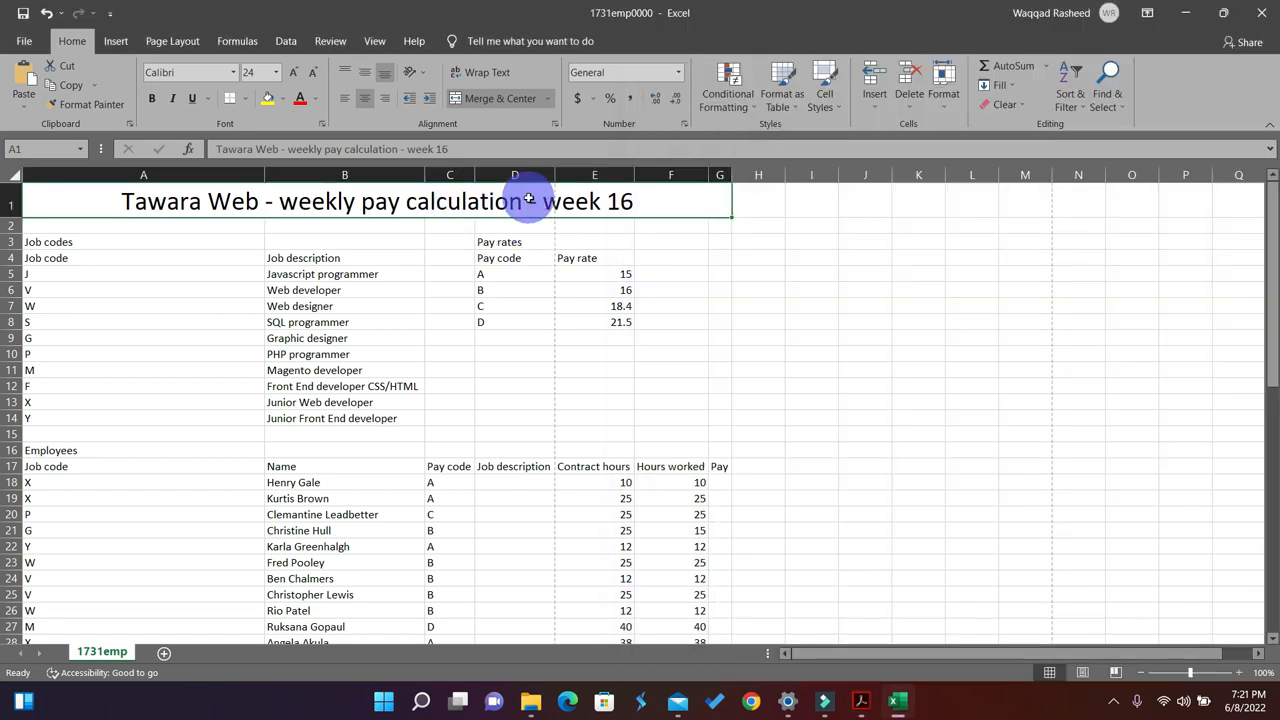
click(281, 100)
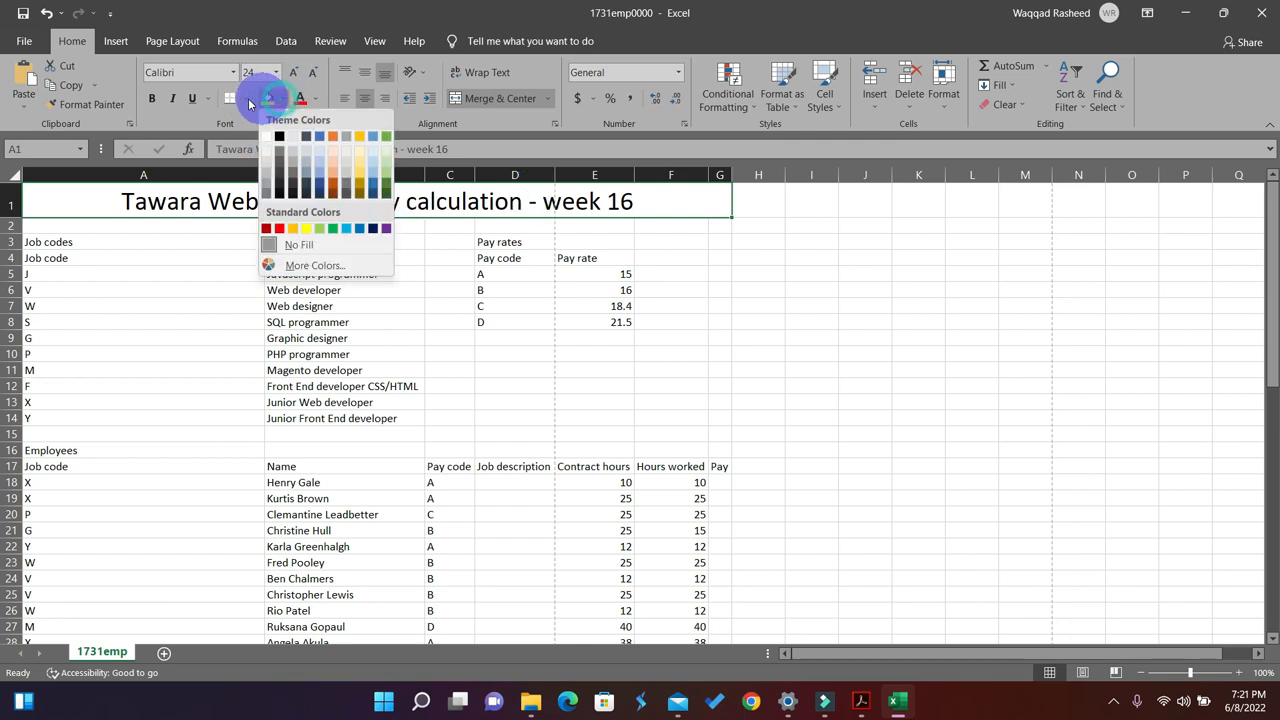
click(383, 194)
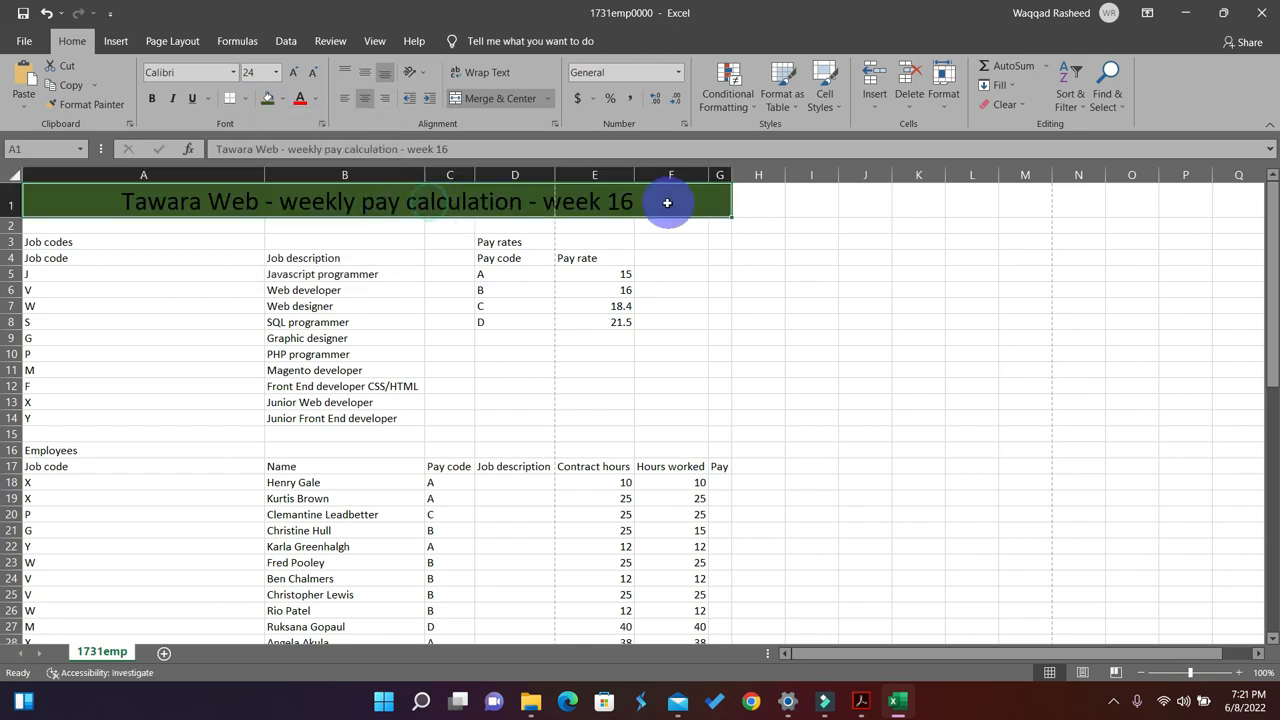
Set the font colour of the merged title in row 1 to white.
click(314, 98)
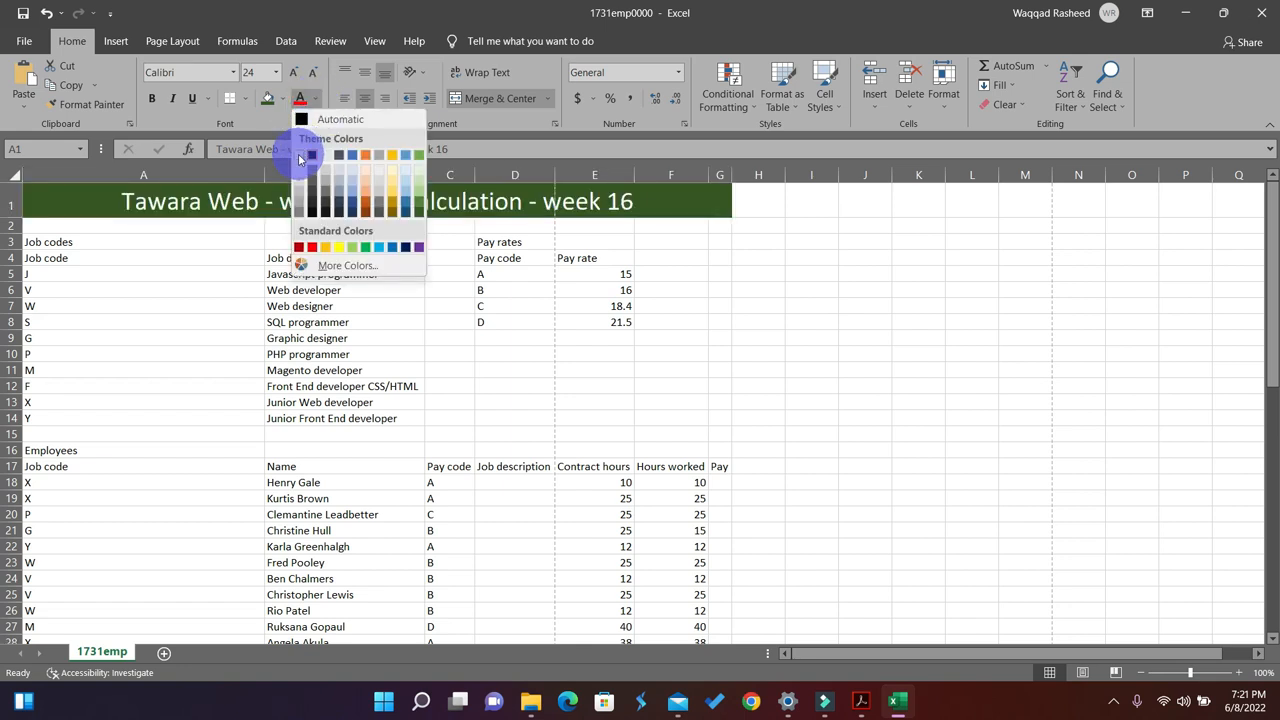
click(299, 157)
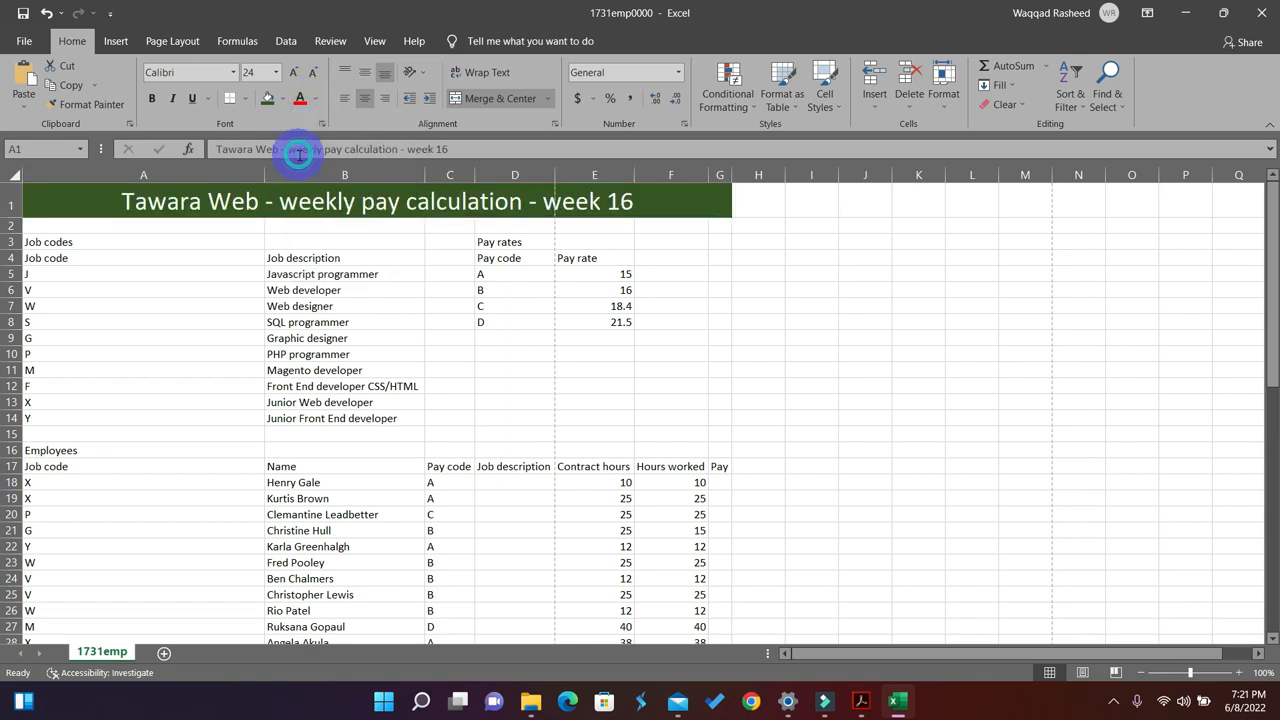
click(400, 306)
click(222, 205)
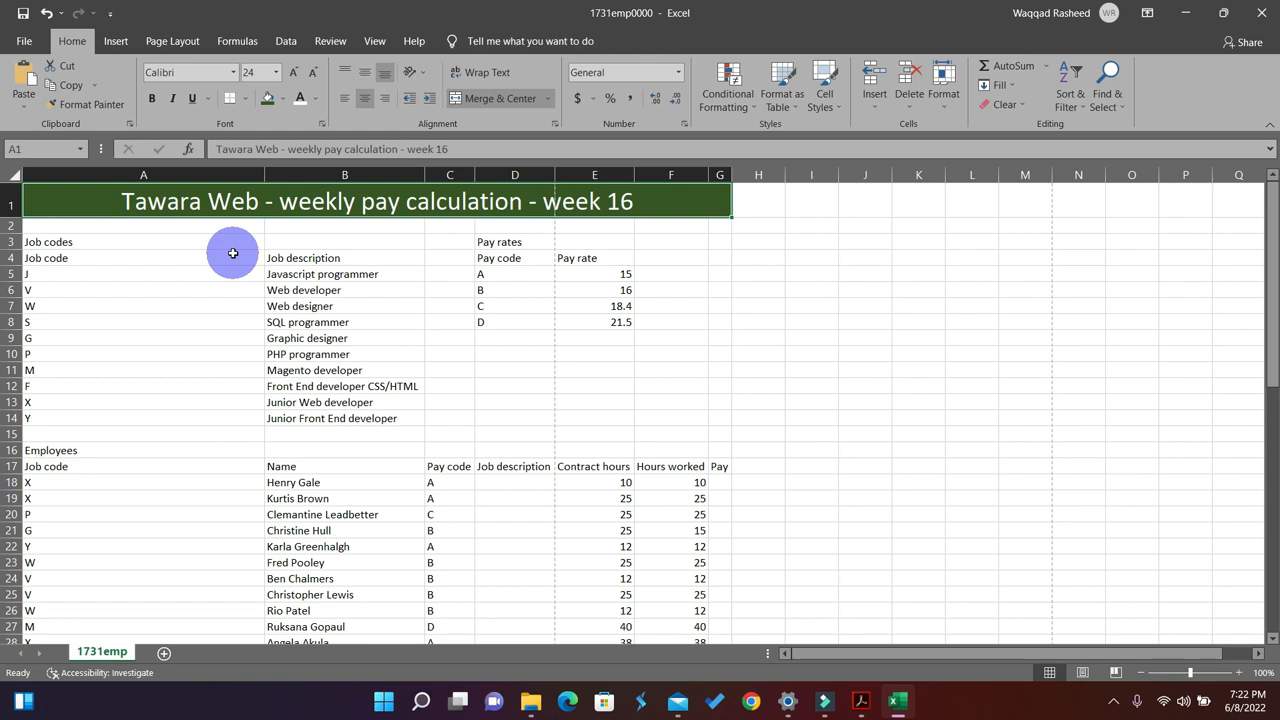
Switch to the question paper in Acrobat Reader and highlight all of question 11's merge and formatting instructions.
click(859, 699)
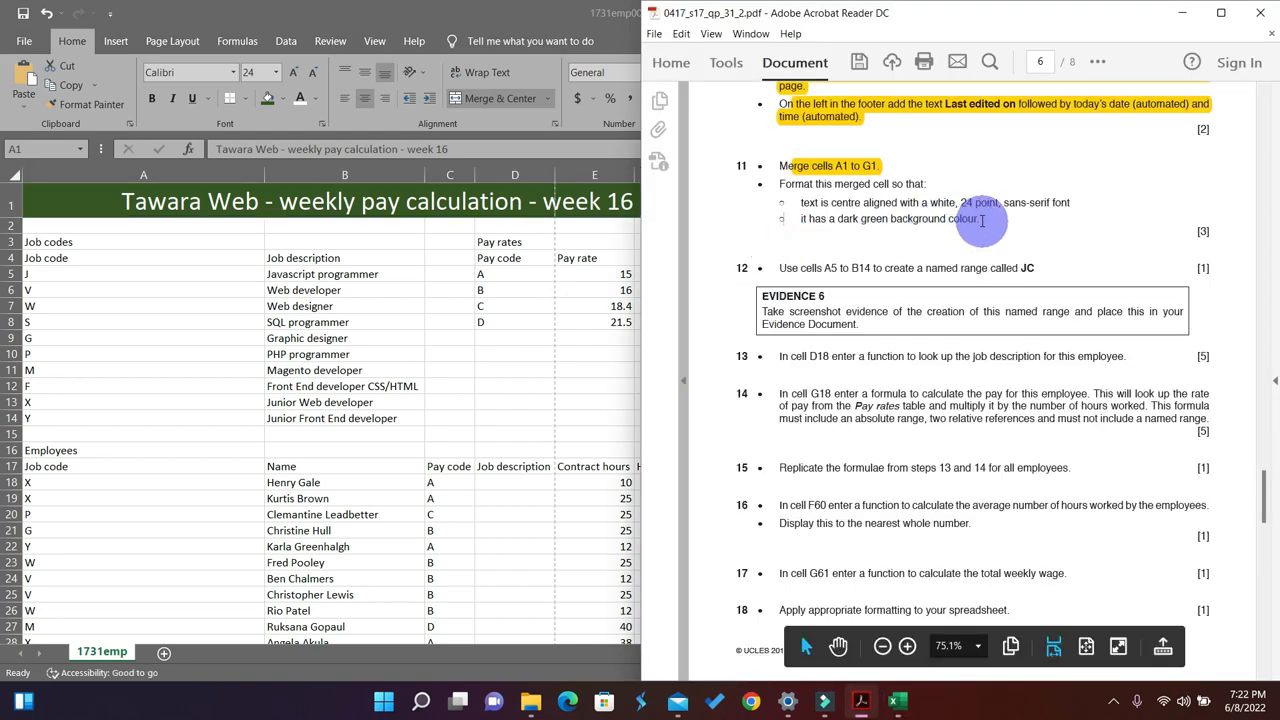
drag(980, 220, 765, 168)
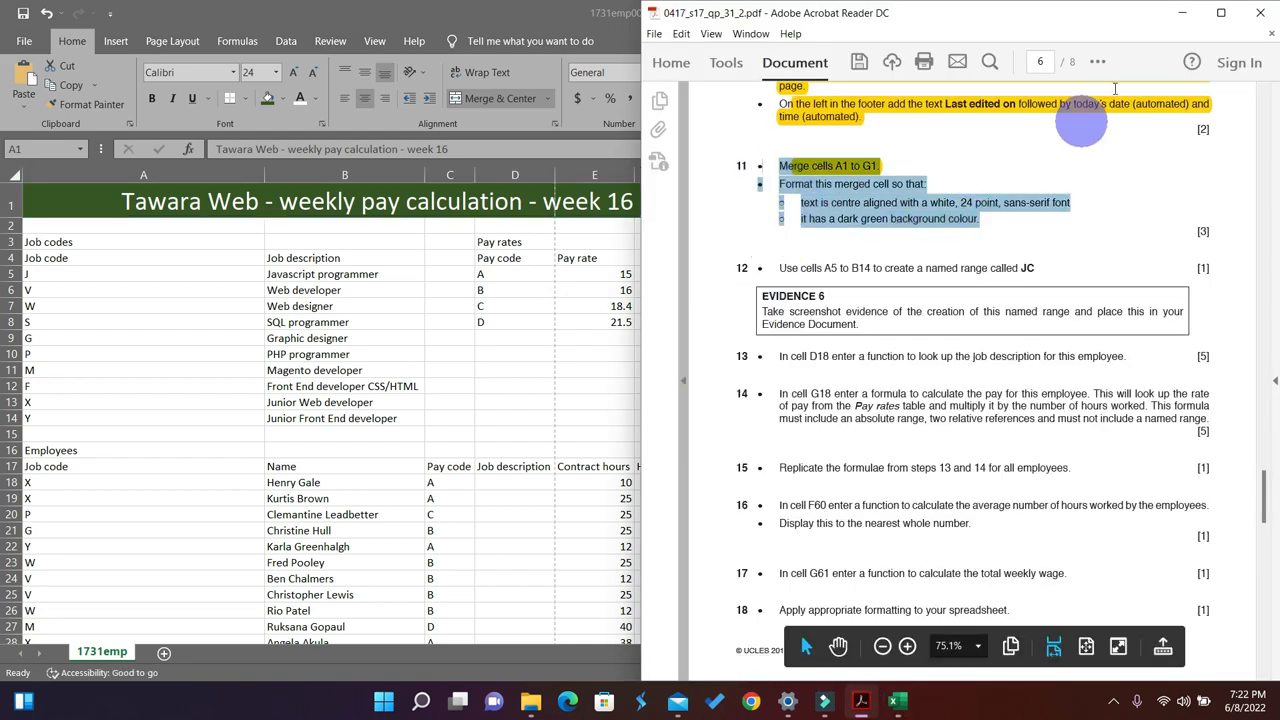
click(1150, 111)
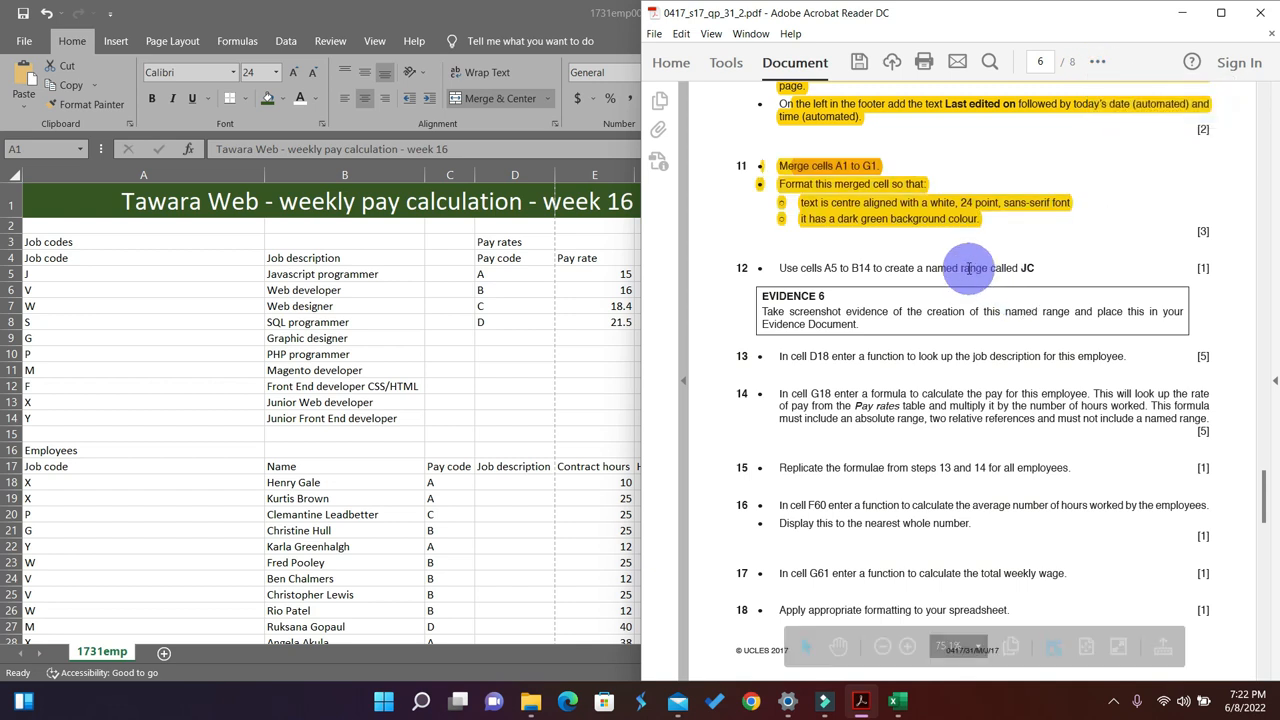
Read question 12's instruction about the named range in the question paper and return to Excel.
scroll(967, 268, down, 1)
scroll(967, 268, down, 1)
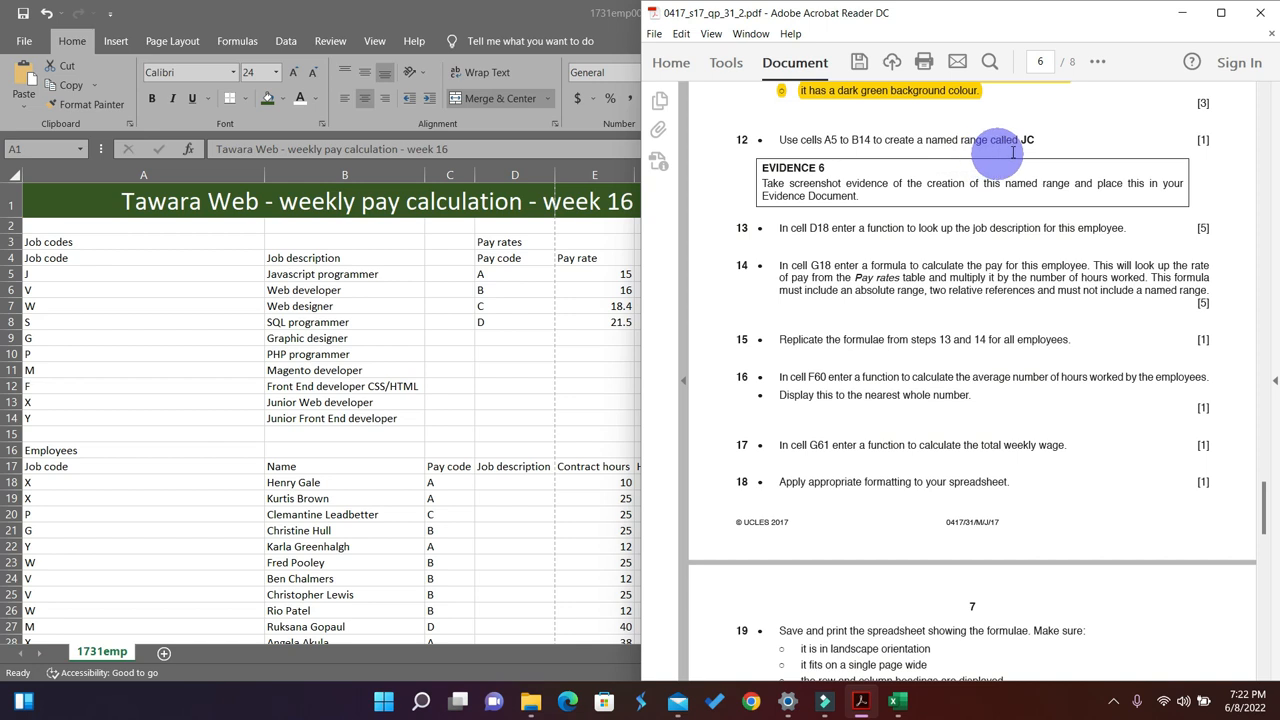
drag(1034, 142, 779, 141)
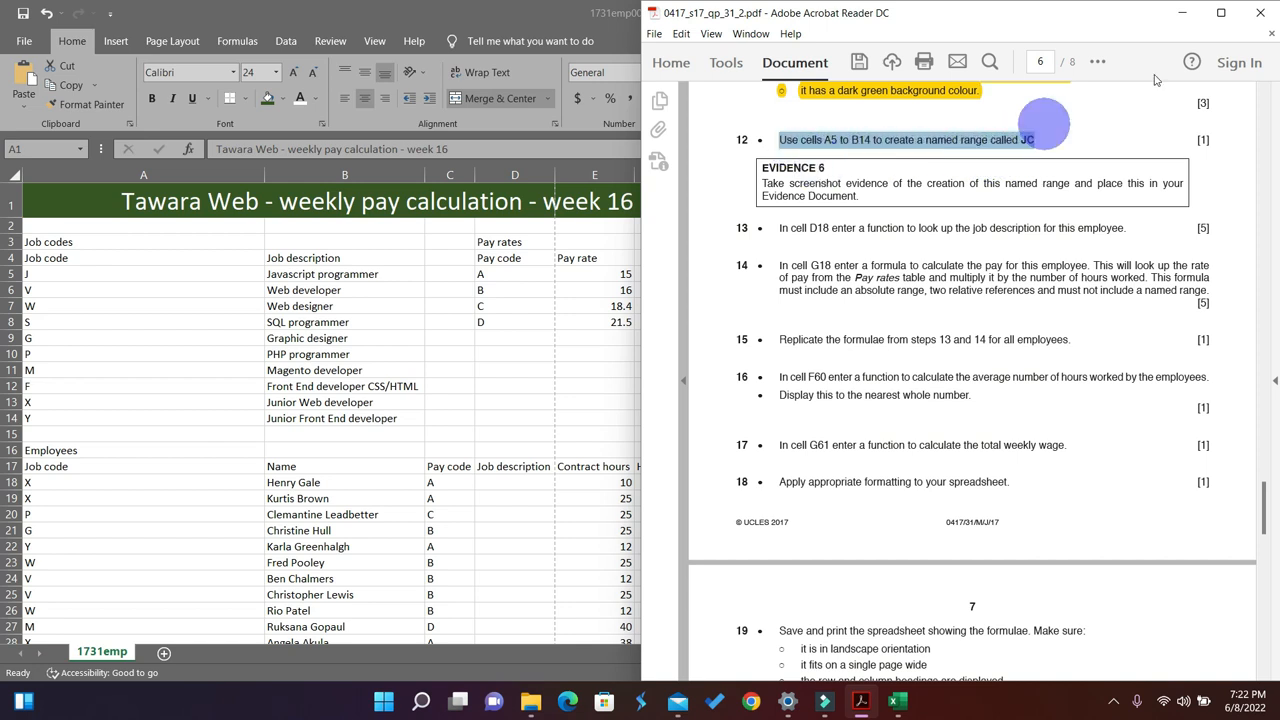
click(1181, 19)
Select cells A5 to B14 in Excel and enter JC as their new range name with workbook scope.
click(89, 277)
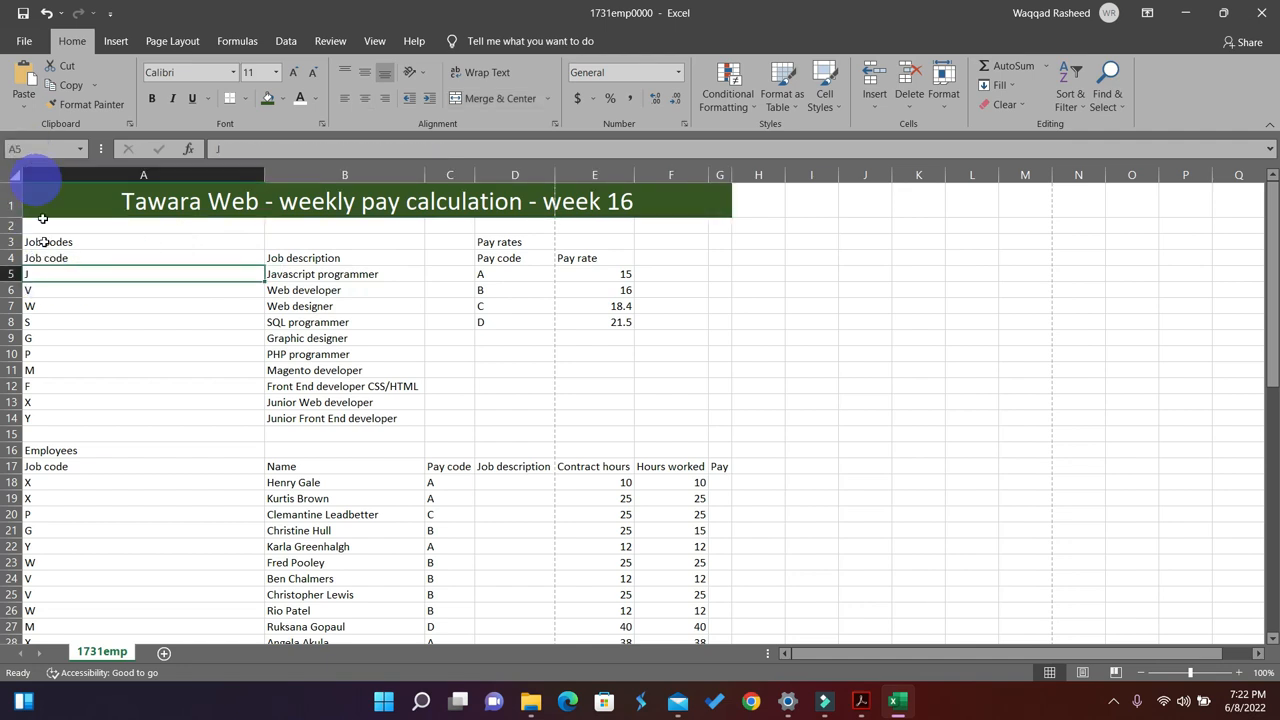
drag(45, 274, 347, 420)
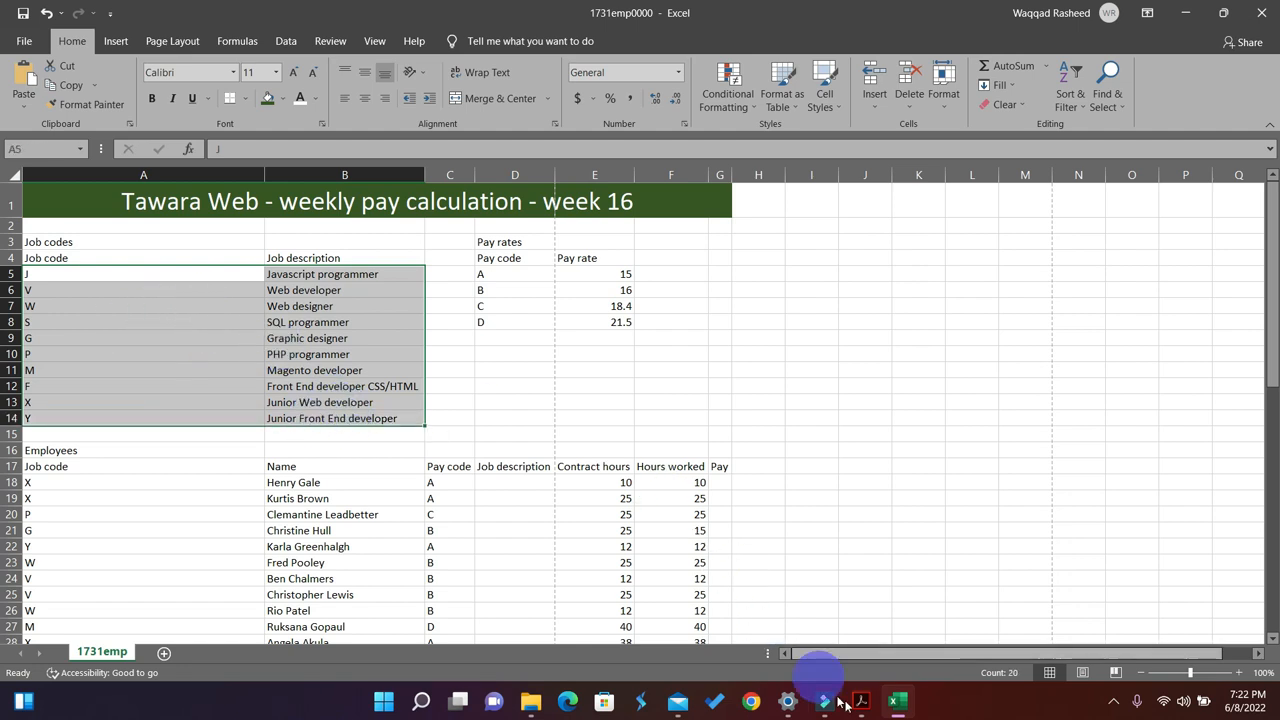
right_click(184, 320)
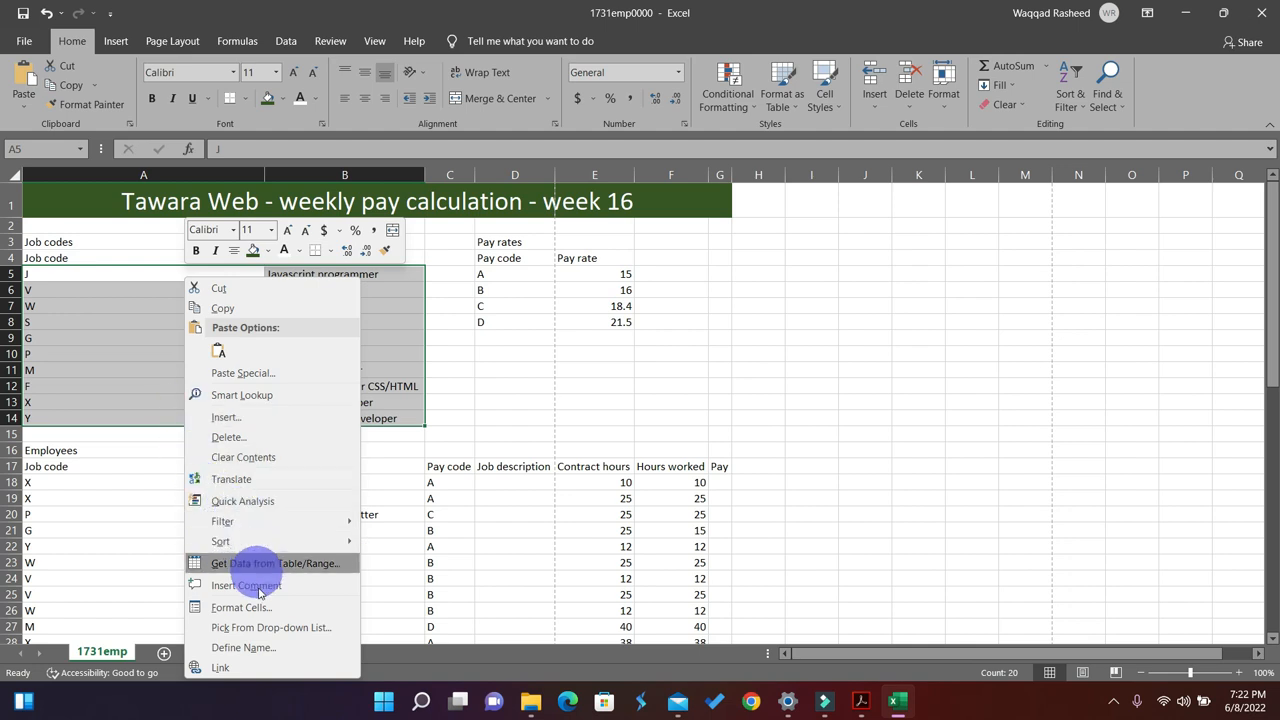
click(245, 647)
drag(277, 509, 632, 264)
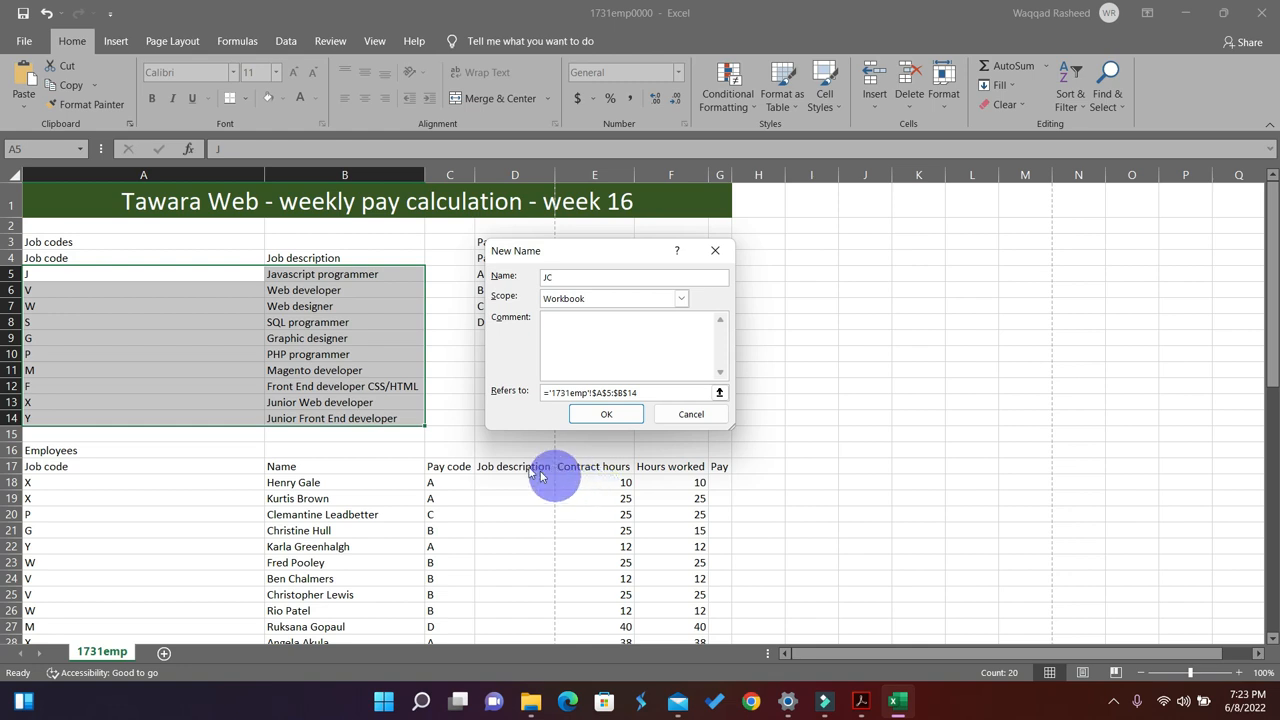
Check Evidence 6's requirement in the question paper, then capture the New Name dialog to the clipboard and confirm the named range JC.
click(857, 703)
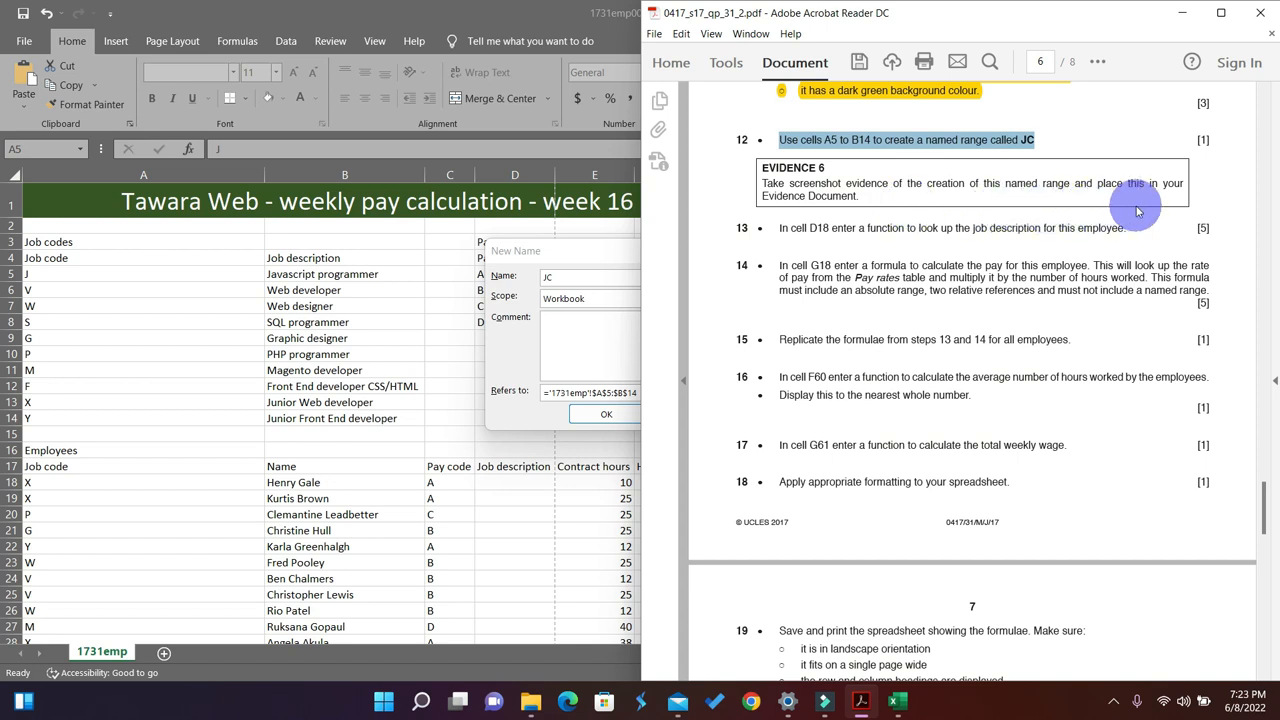
click(1182, 13)
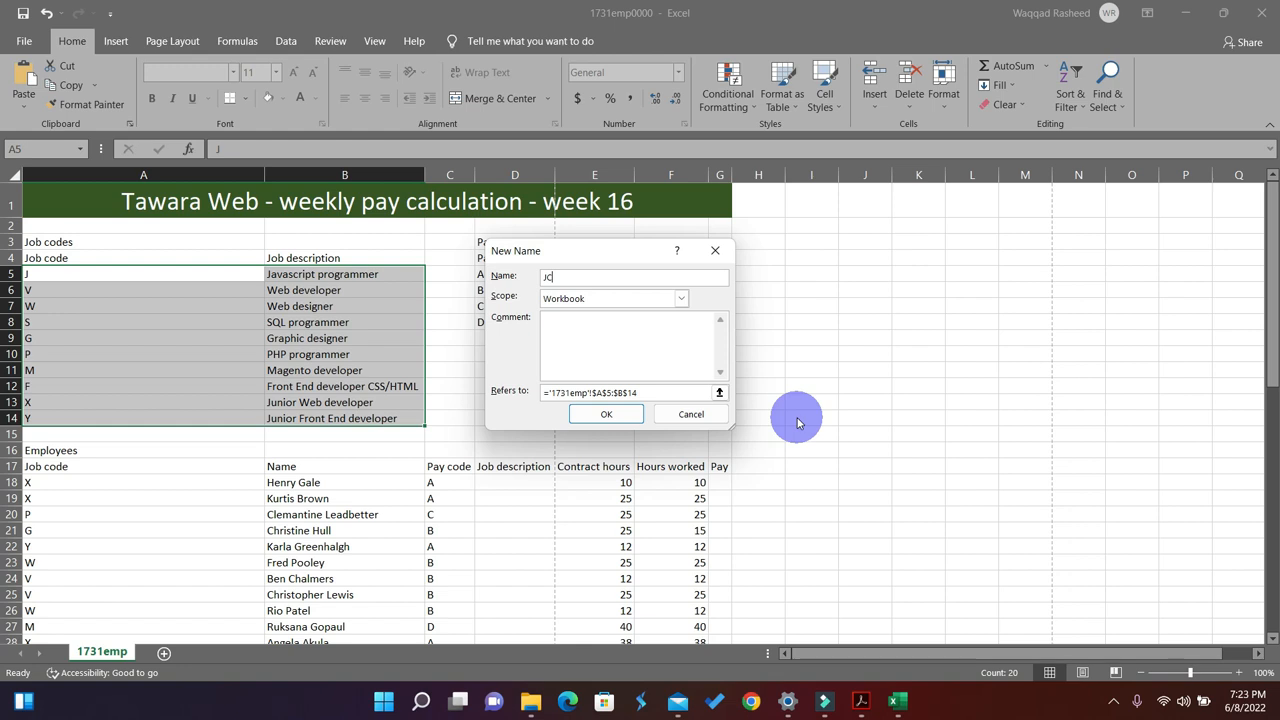
key(super)
click(280, 414)
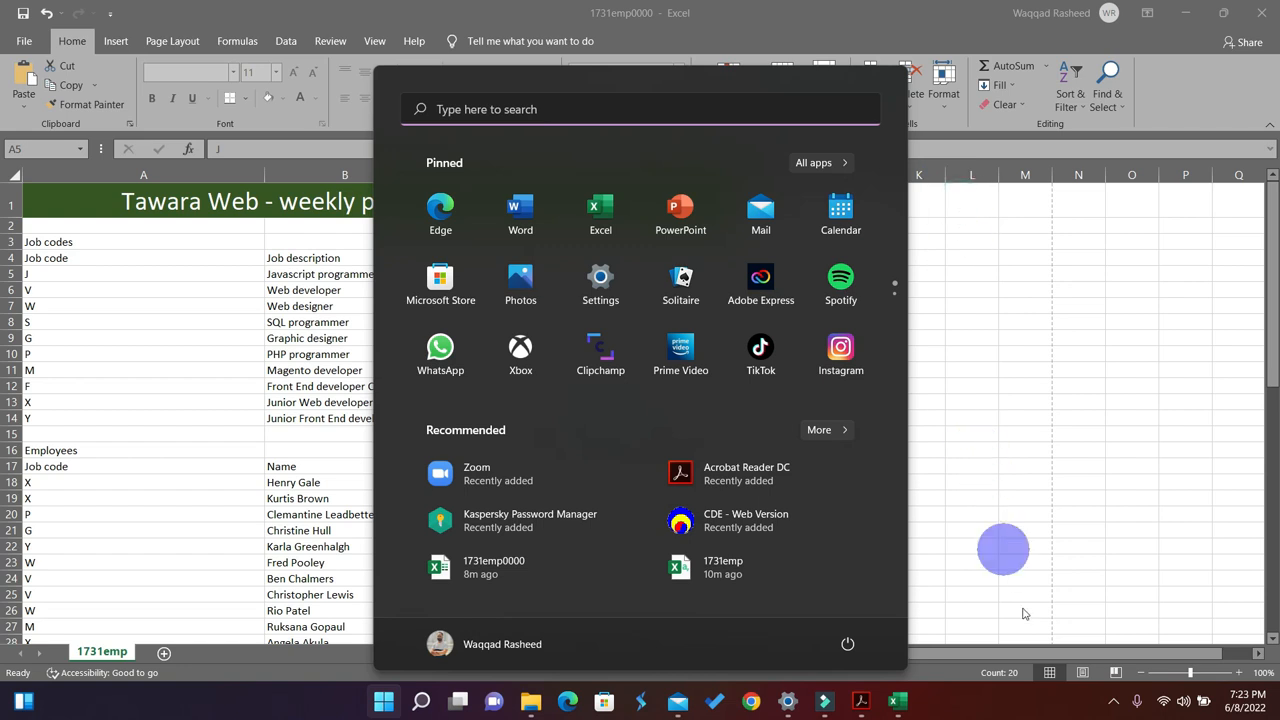
click(897, 703)
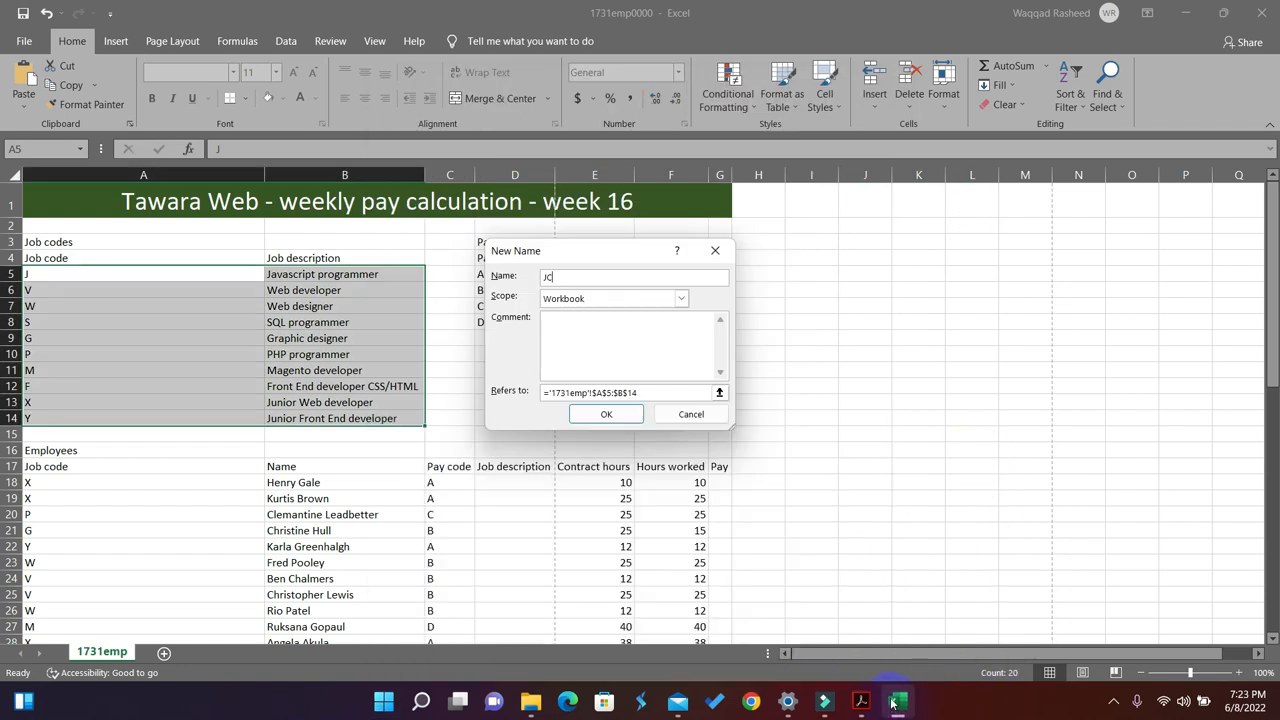
key(super+shift+s)
drag(484, 237, 705, 430)
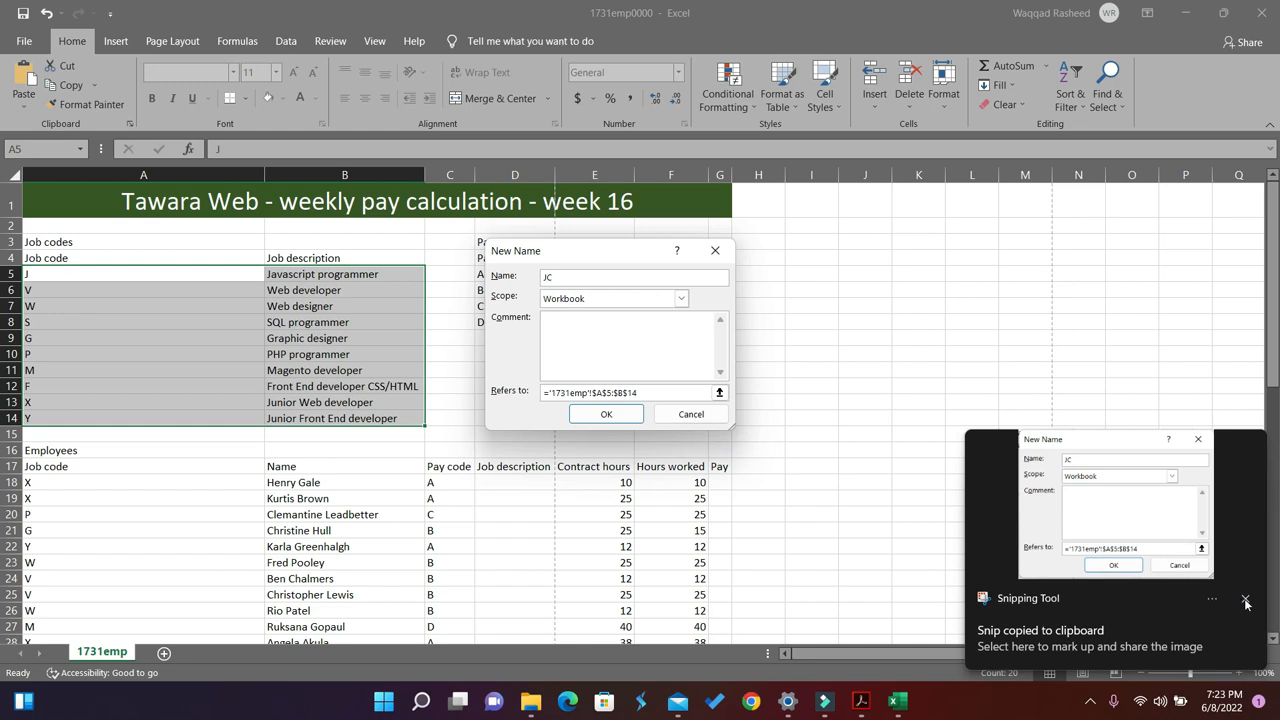
click(1245, 601)
click(612, 418)
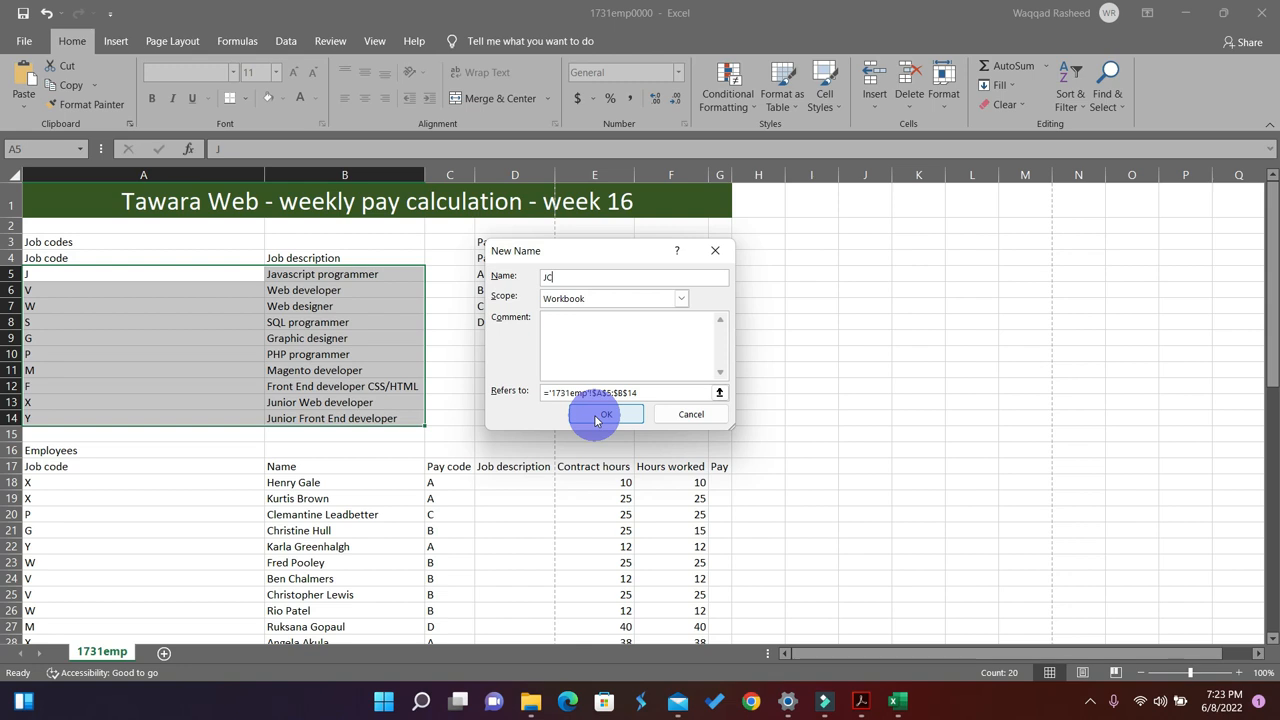
click(596, 419)
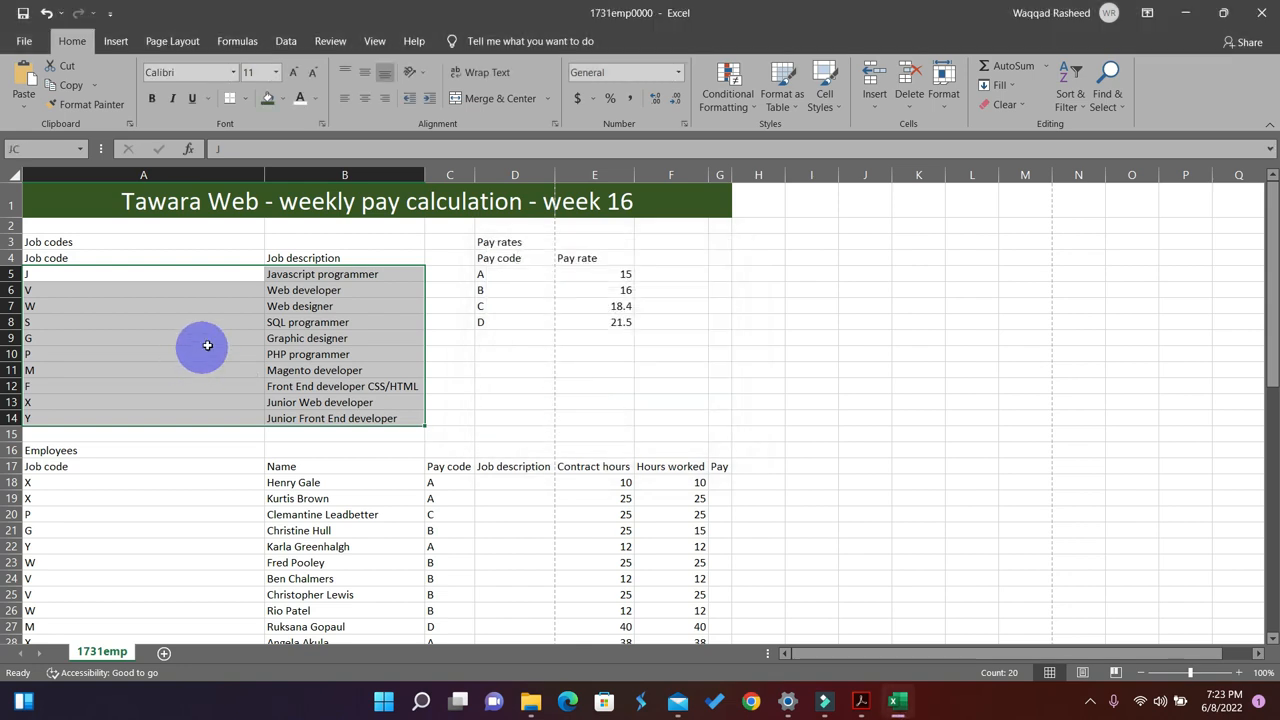
Verify the named range by reselecting cells A5 to B14 and checking the name shown for the selection.
click(30, 150)
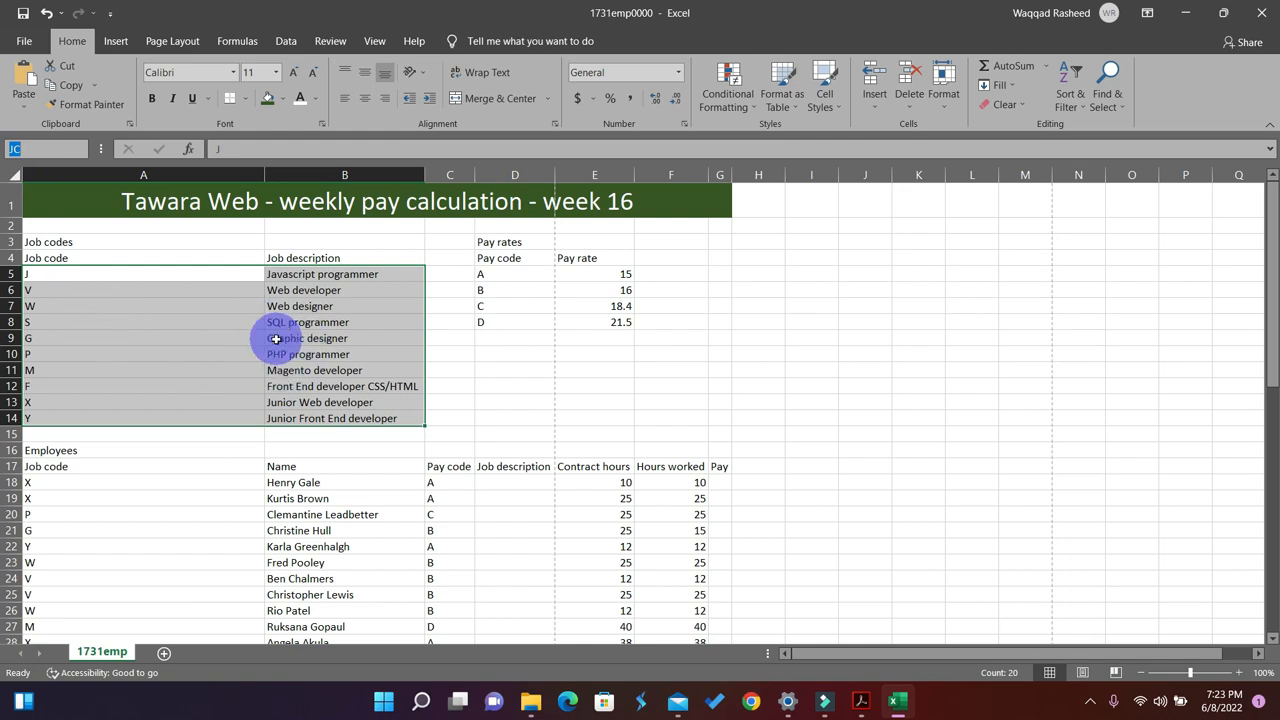
click(517, 343)
click(15, 148)
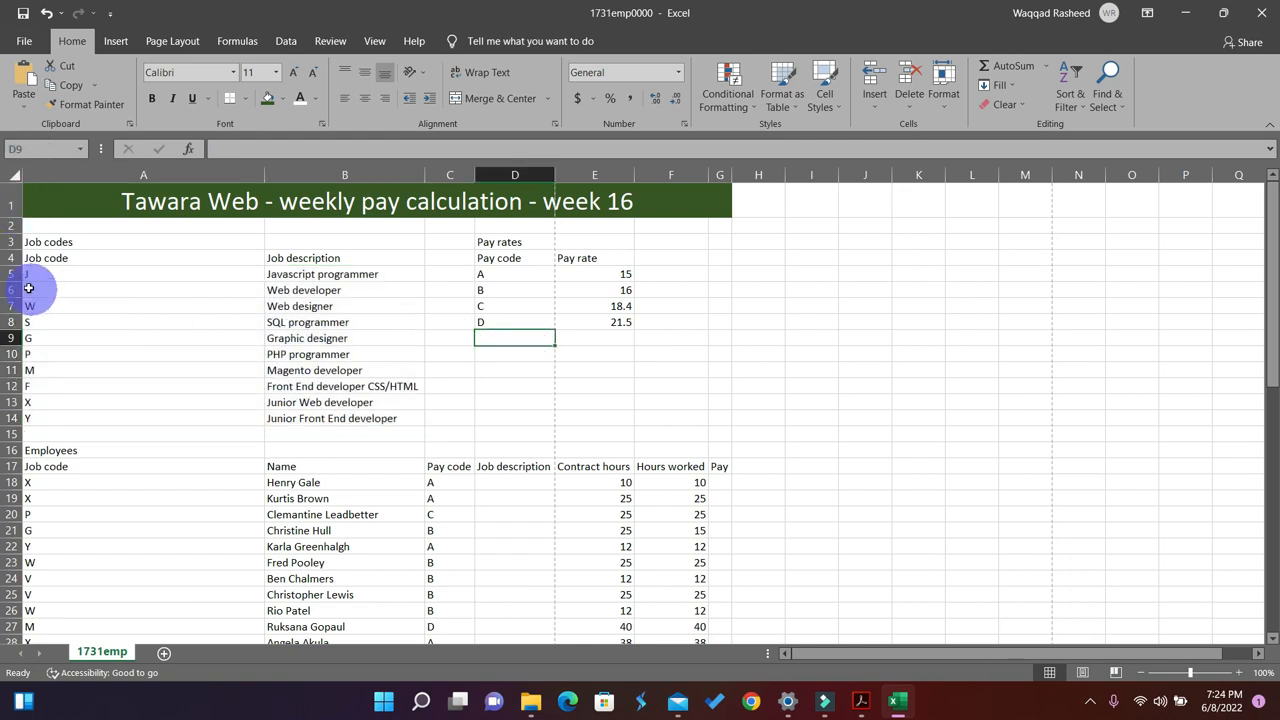
drag(29, 276, 343, 414)
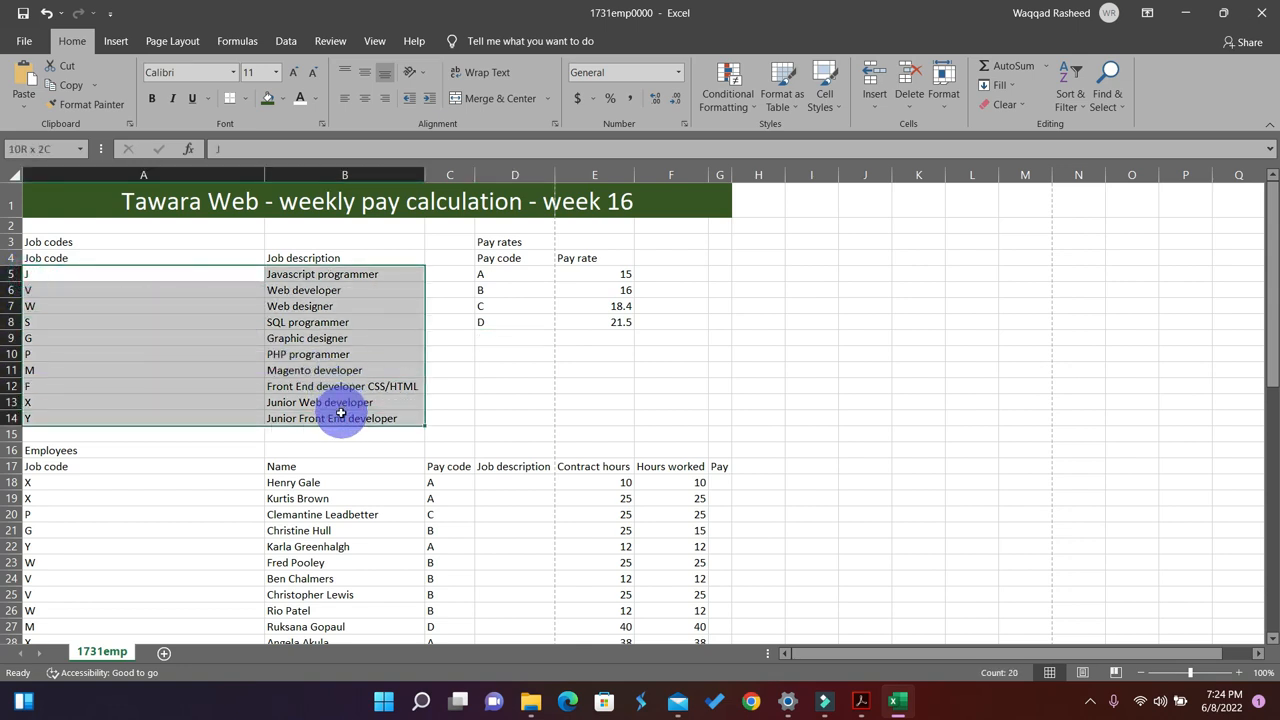
click(15, 149)
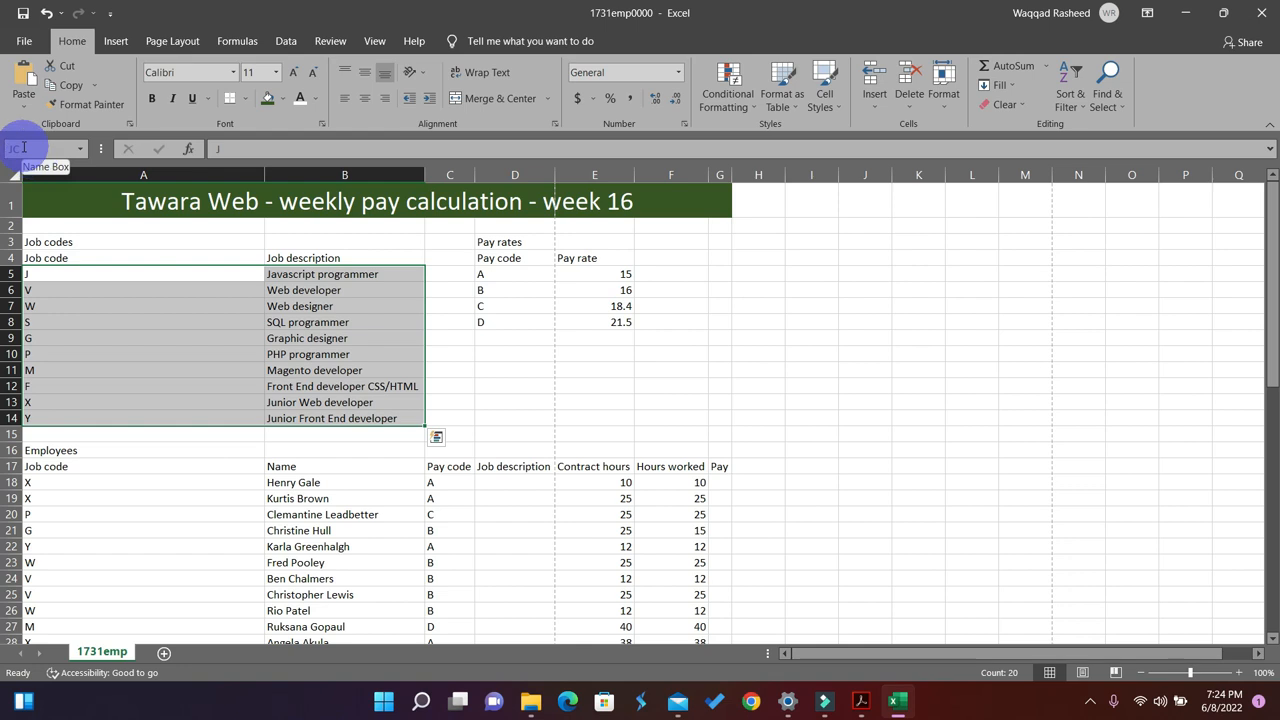
text(JC)
key(Return)
click(525, 385)
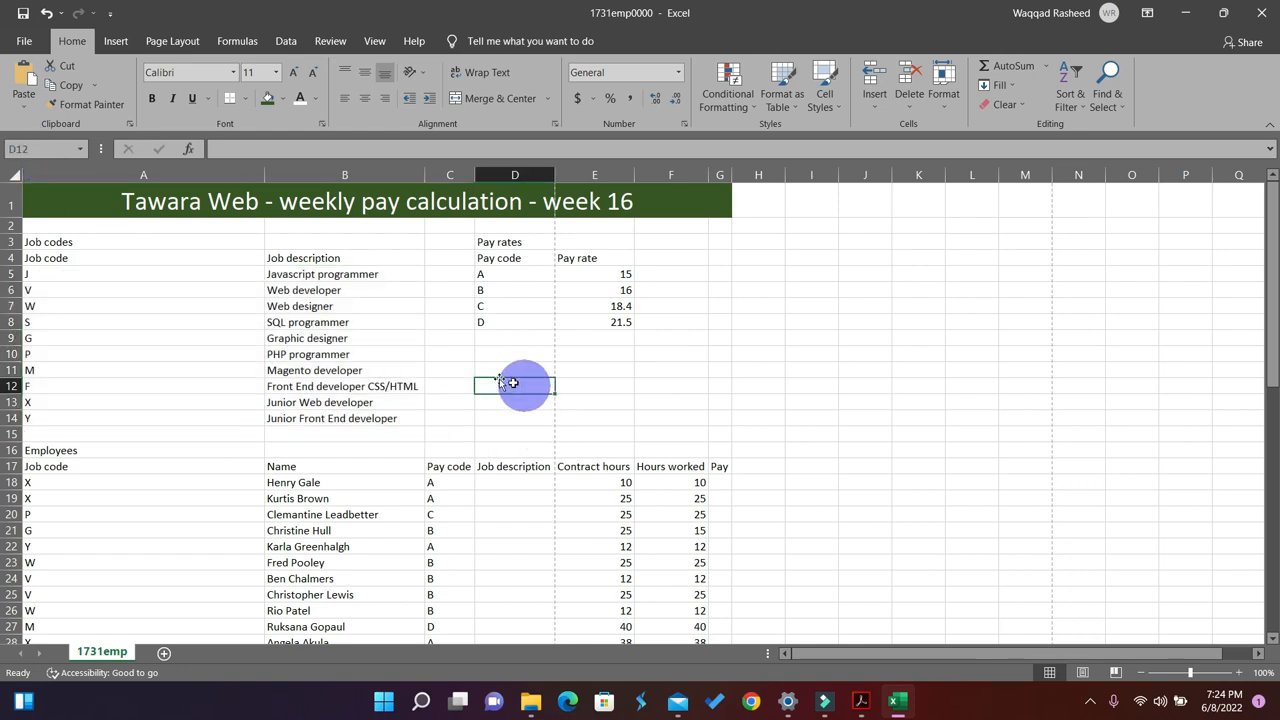
Switch to the question paper in Acrobat Reader and highlight question 12's instruction together with the Evidence 6 box.
click(859, 697)
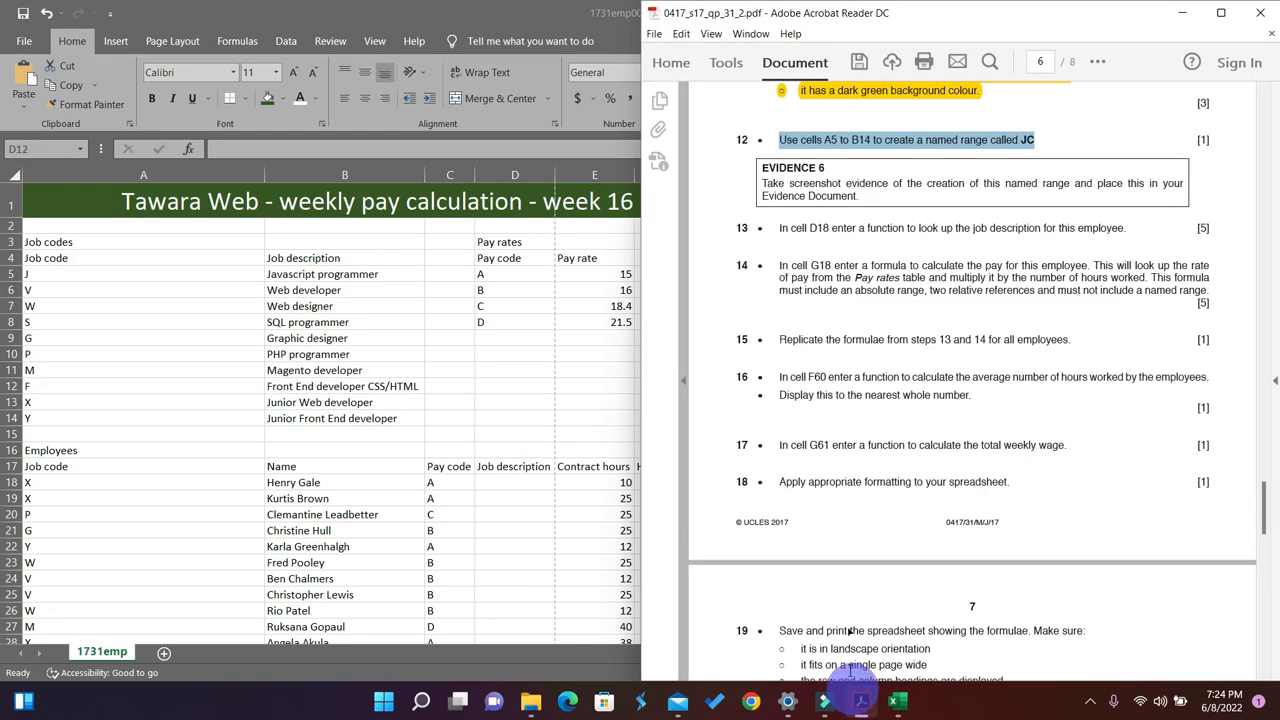
scroll(879, 410, down, 1)
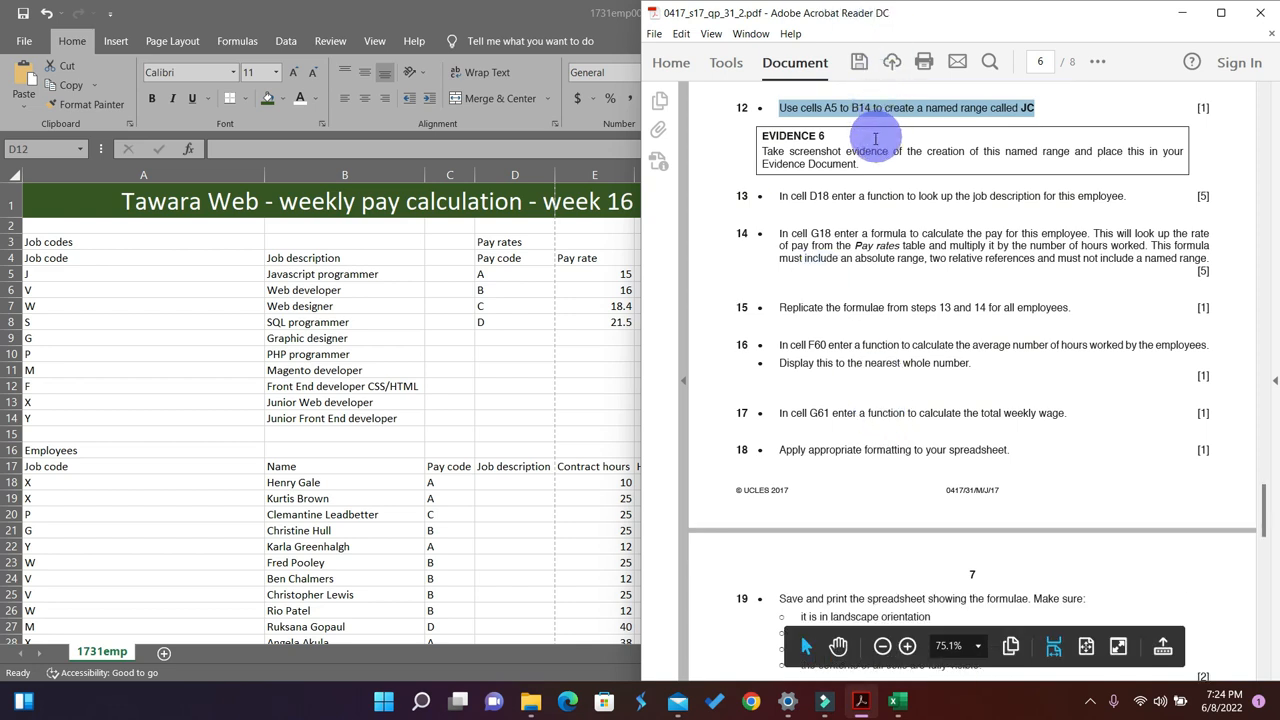
scroll(873, 141, down, 1)
scroll(871, 144, up, 2)
drag(864, 191, 778, 130)
click(850, 196)
drag(850, 196, 777, 134)
click(1097, 62)
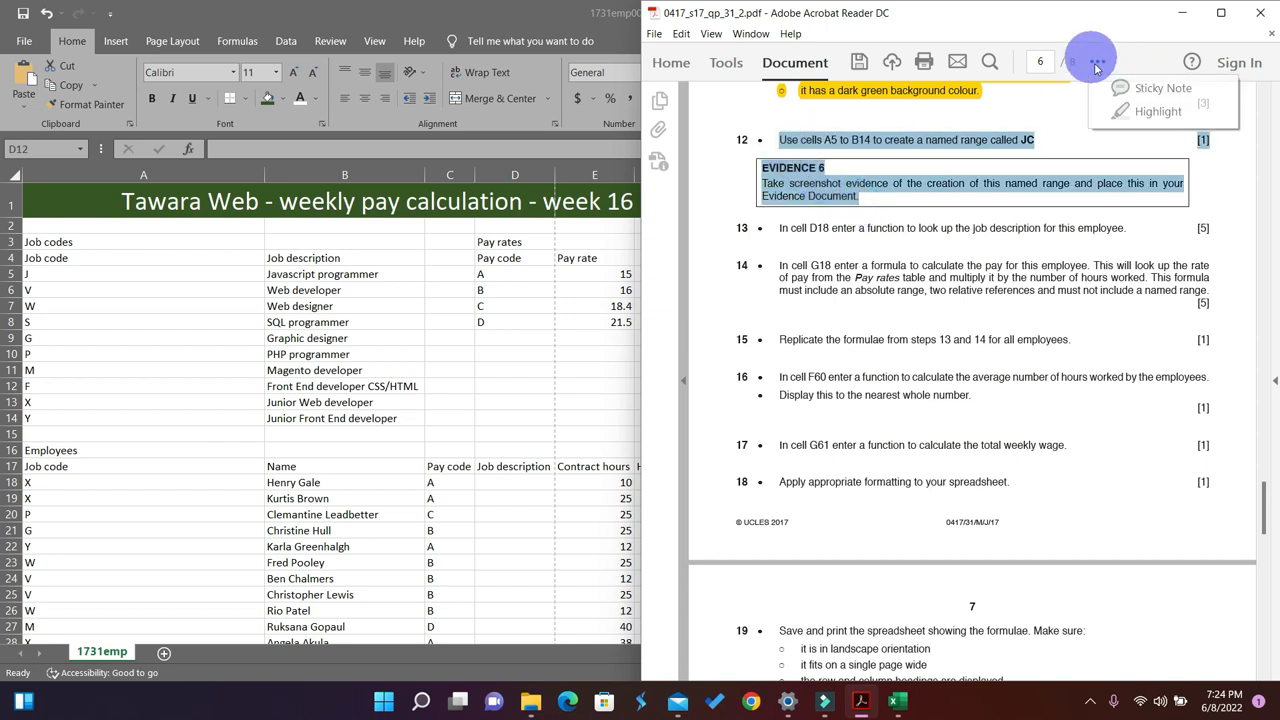
click(1155, 111)
Highlight question 13's instruction about looking up the job description in cell D18.
scroll(1030, 226, down, 1)
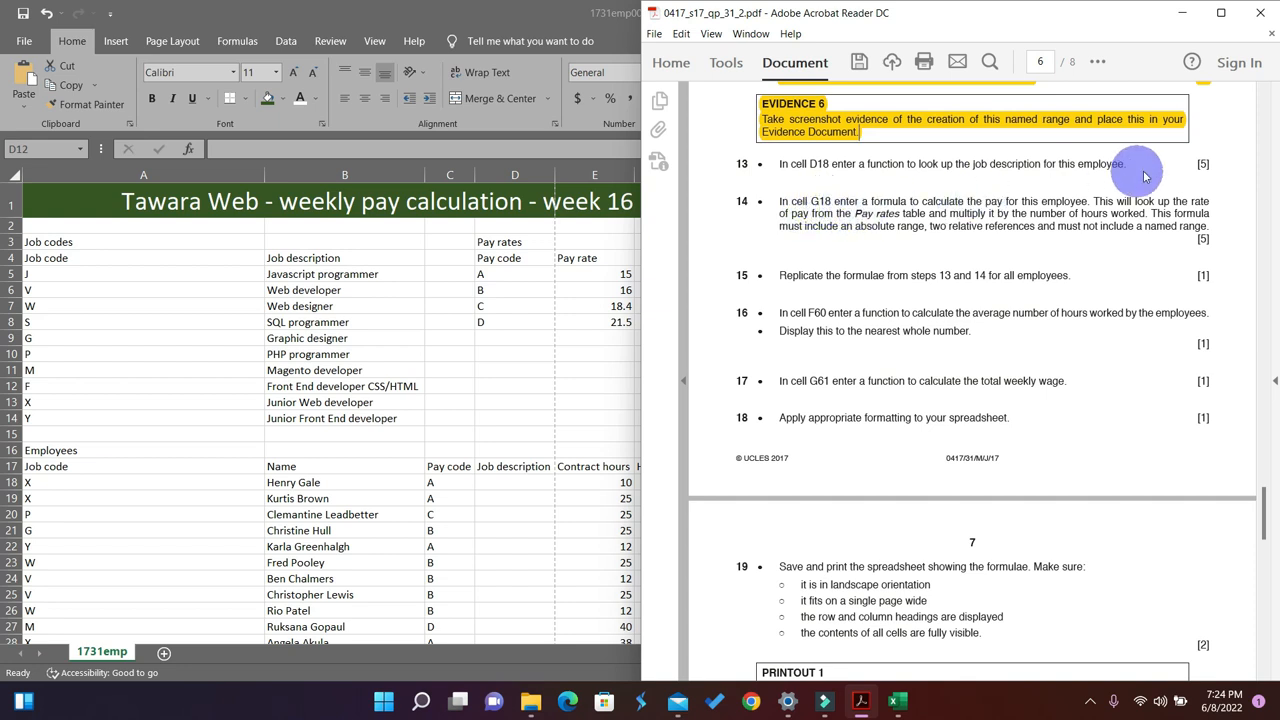
drag(1204, 163, 758, 164)
click(1097, 62)
click(1145, 112)
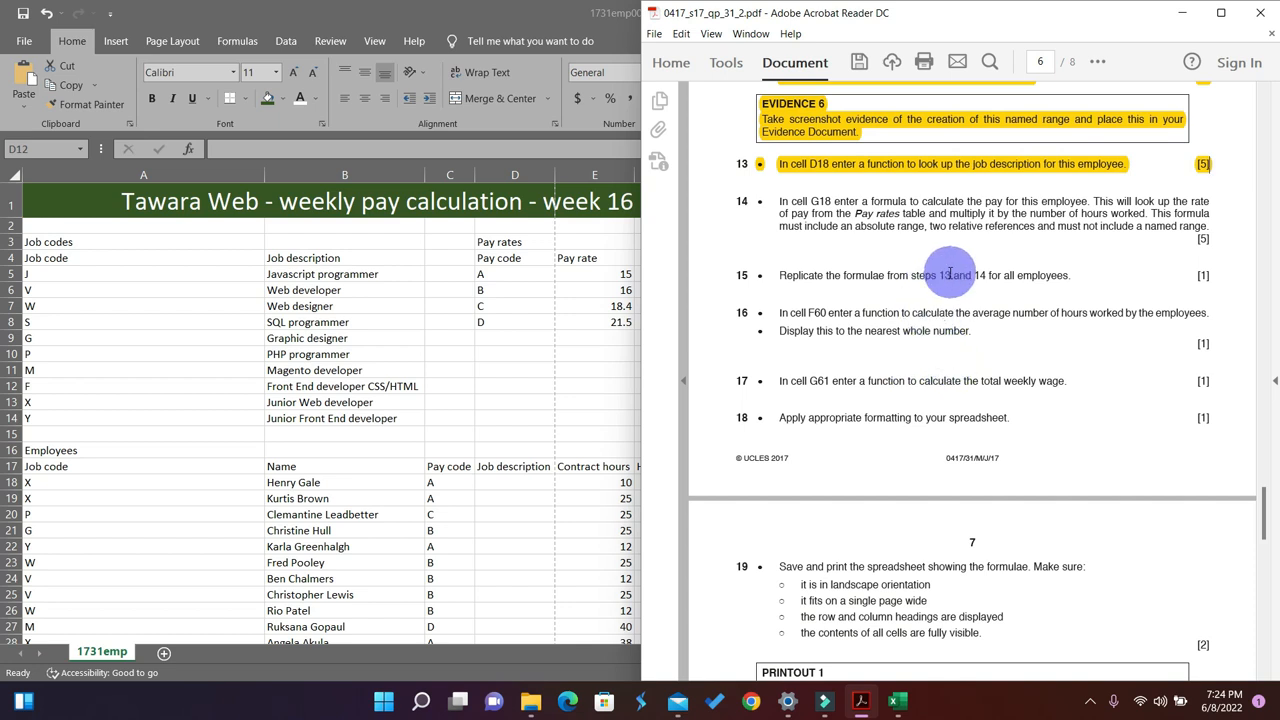
Return to Excel and start a VLOOKUP function in cell D18 with the job code in A18 as the lookup value.
click(507, 483)
click(504, 481)
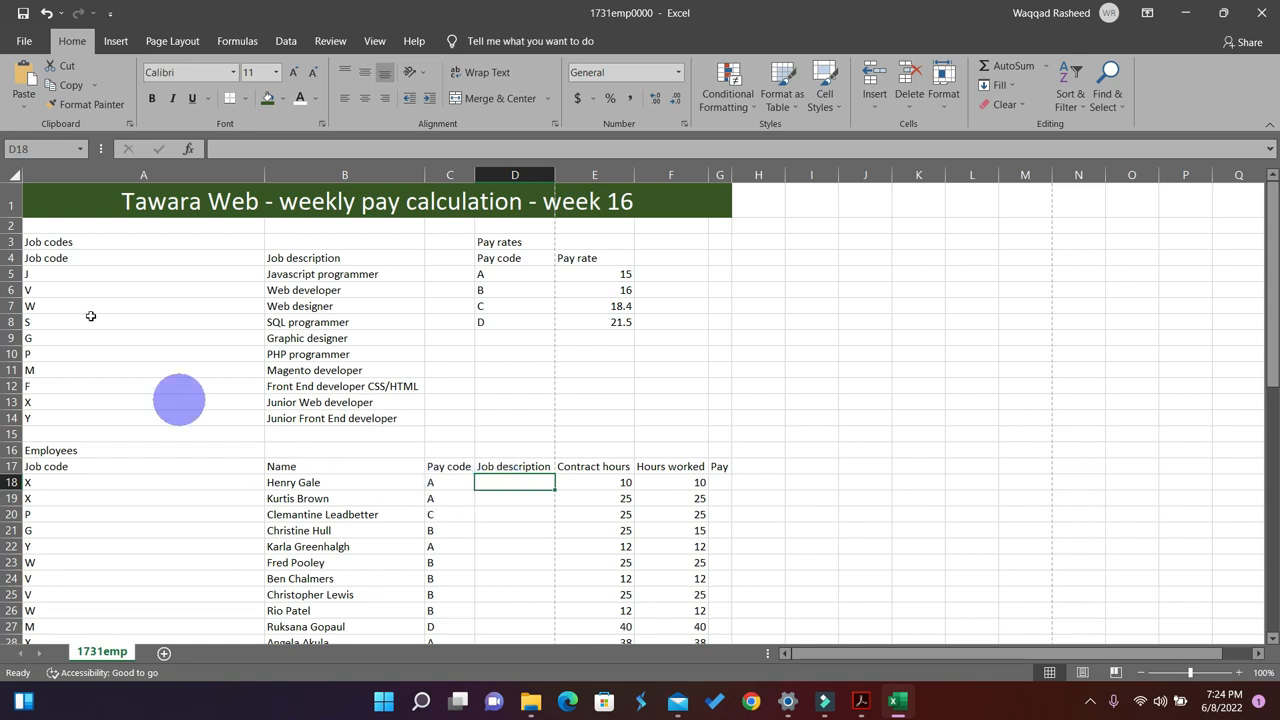
click(31, 483)
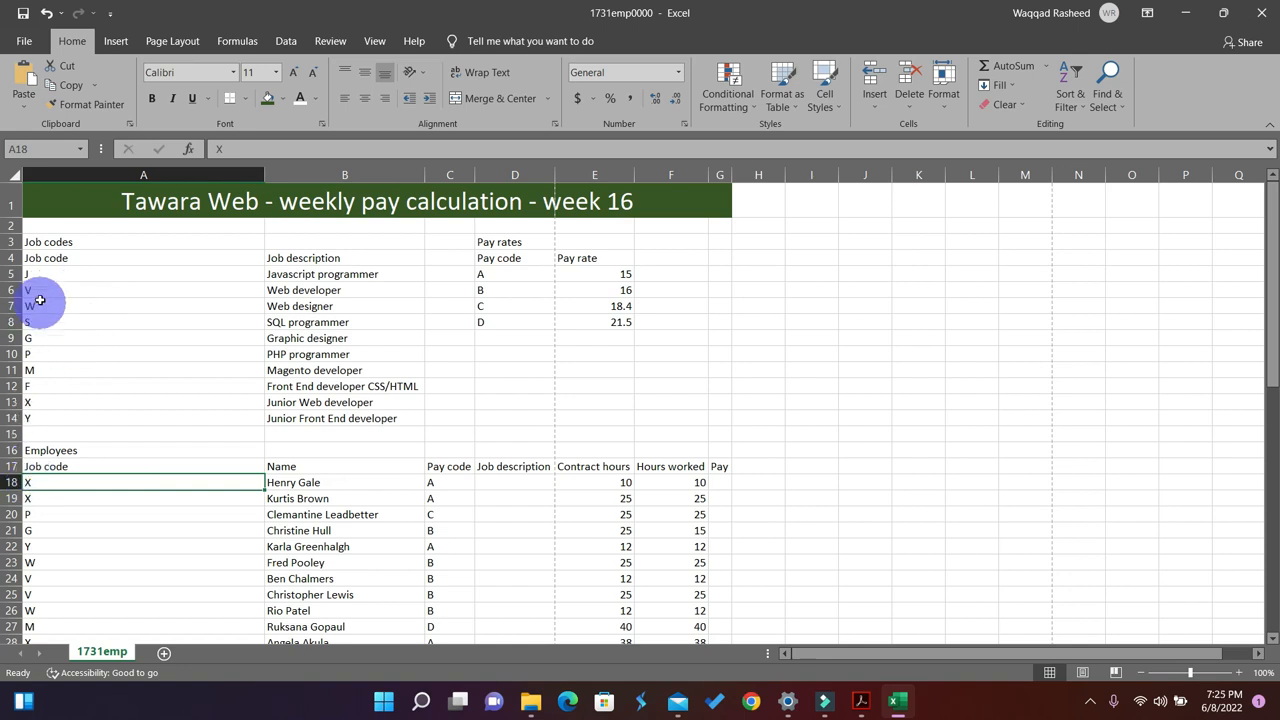
drag(35, 270, 320, 418)
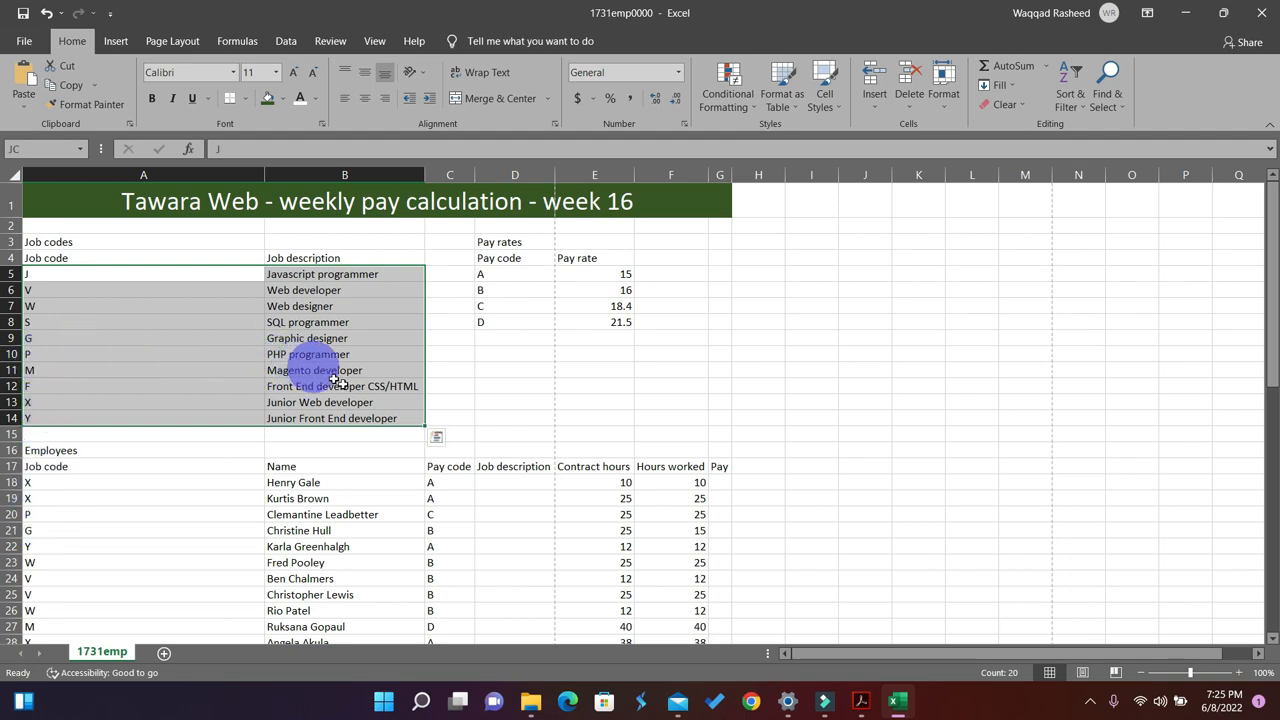
click(486, 484)
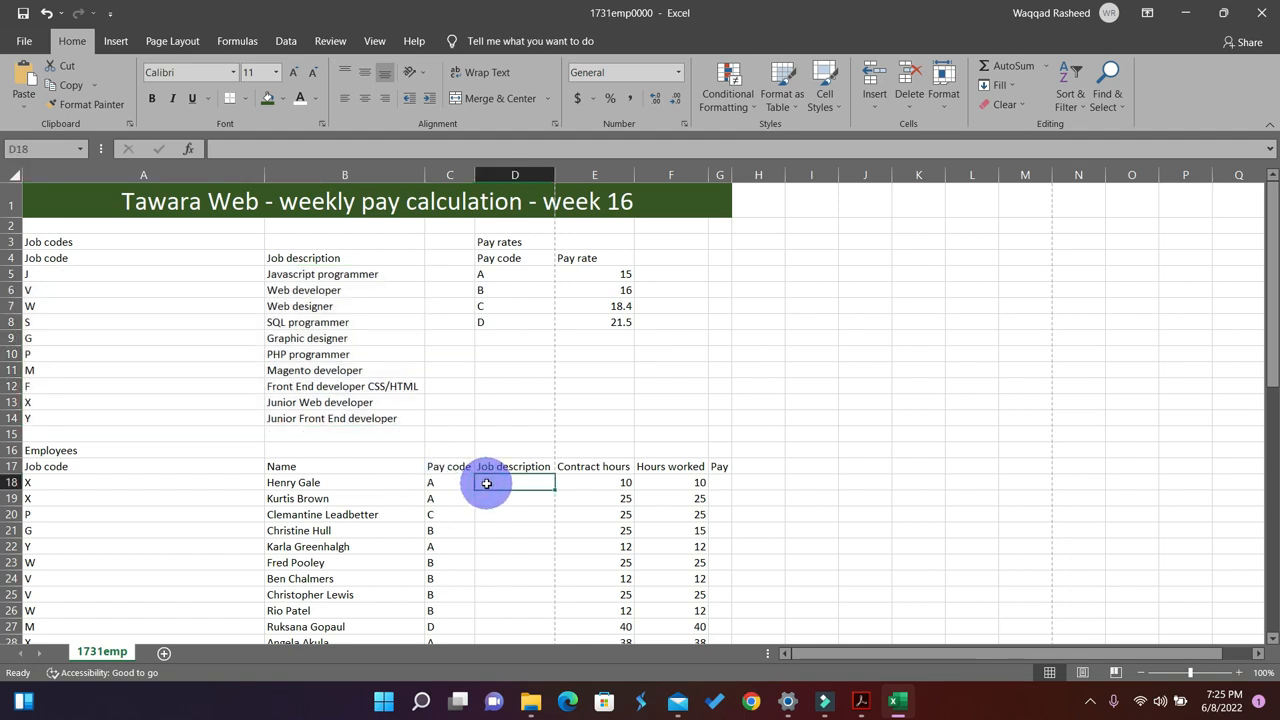
text(=)
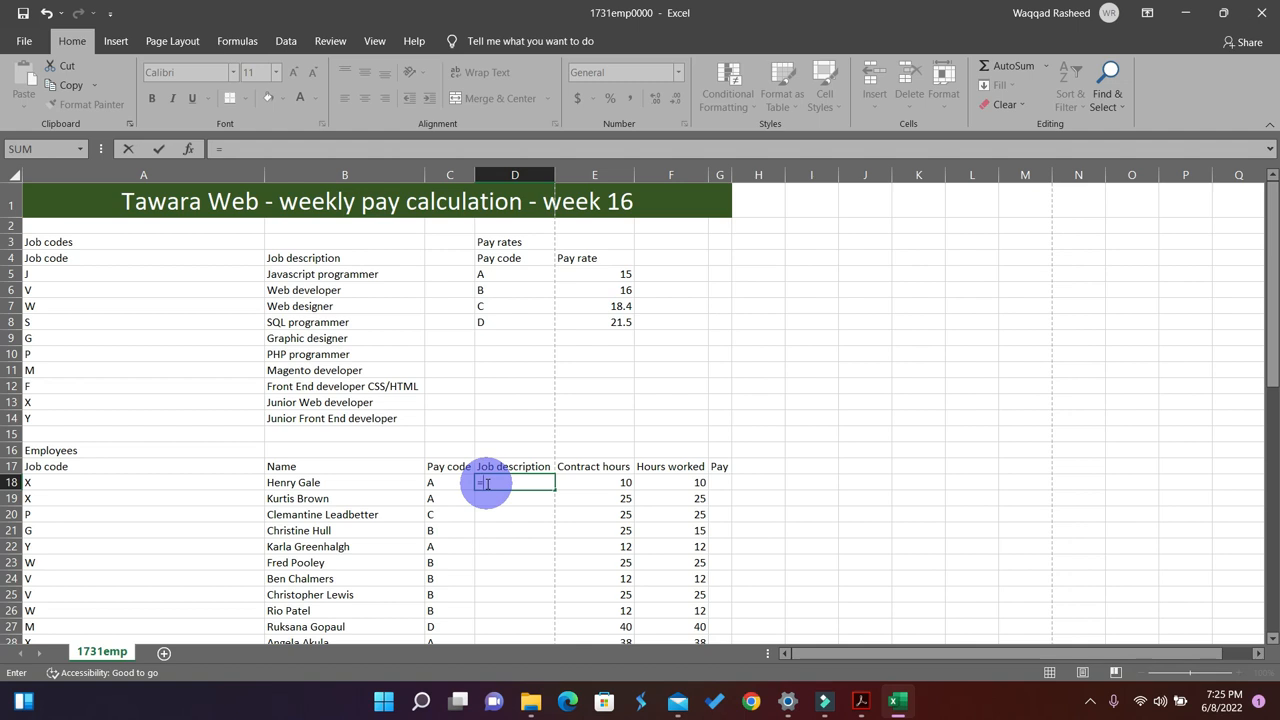
text(vl)
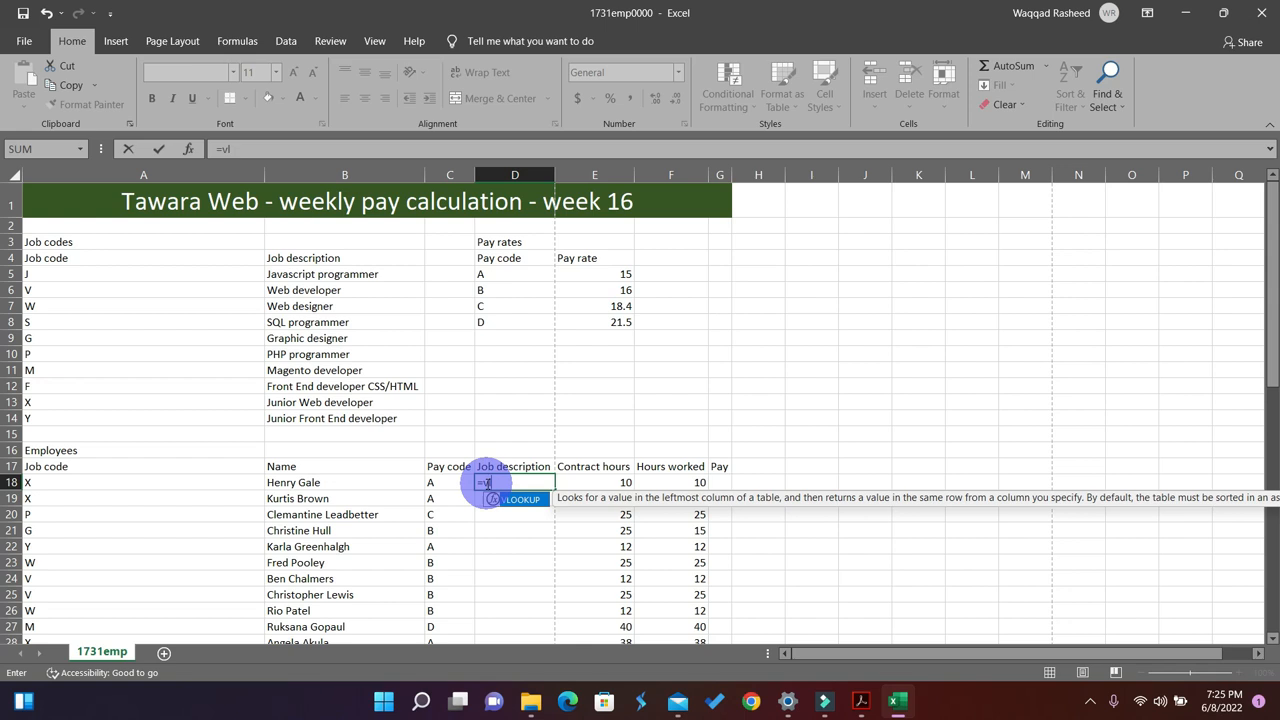
key(Tab)
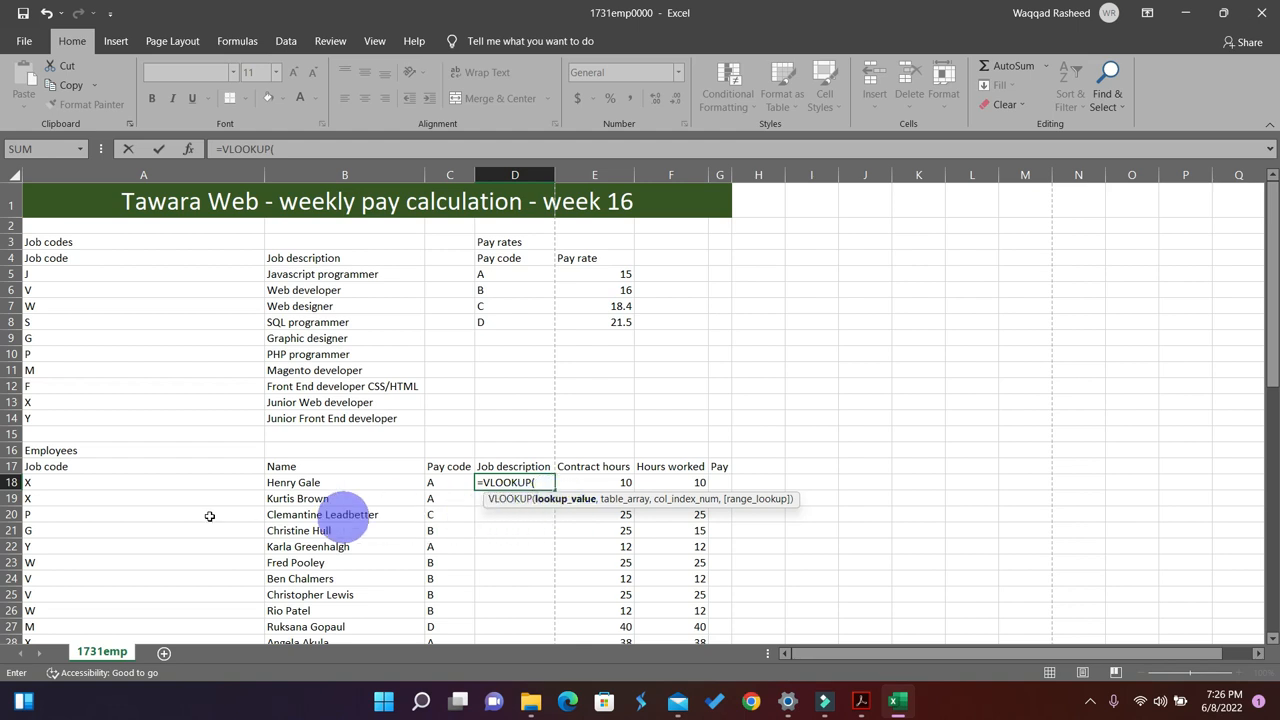
click(42, 483)
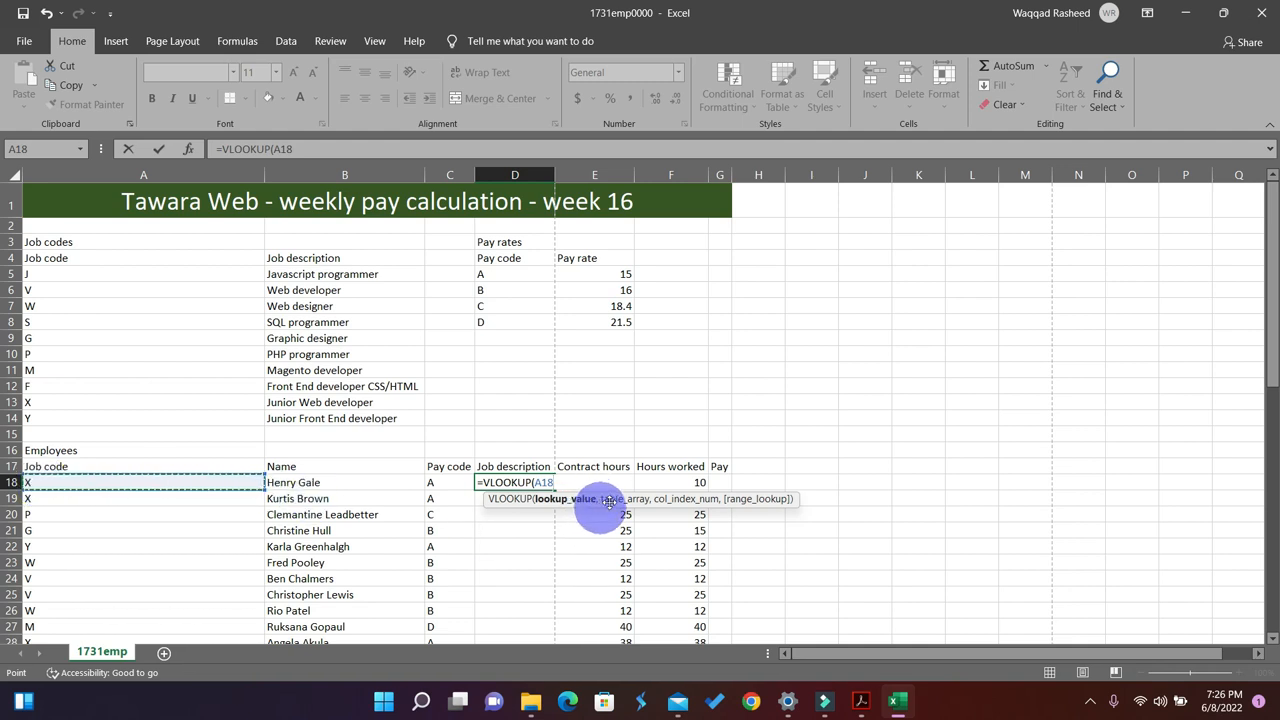
Complete the VLOOKUP in D18 with the named range JC, column index 2 and range lookup 0, giving =VLOOKUP(A18,JC,2,0).
text(,)
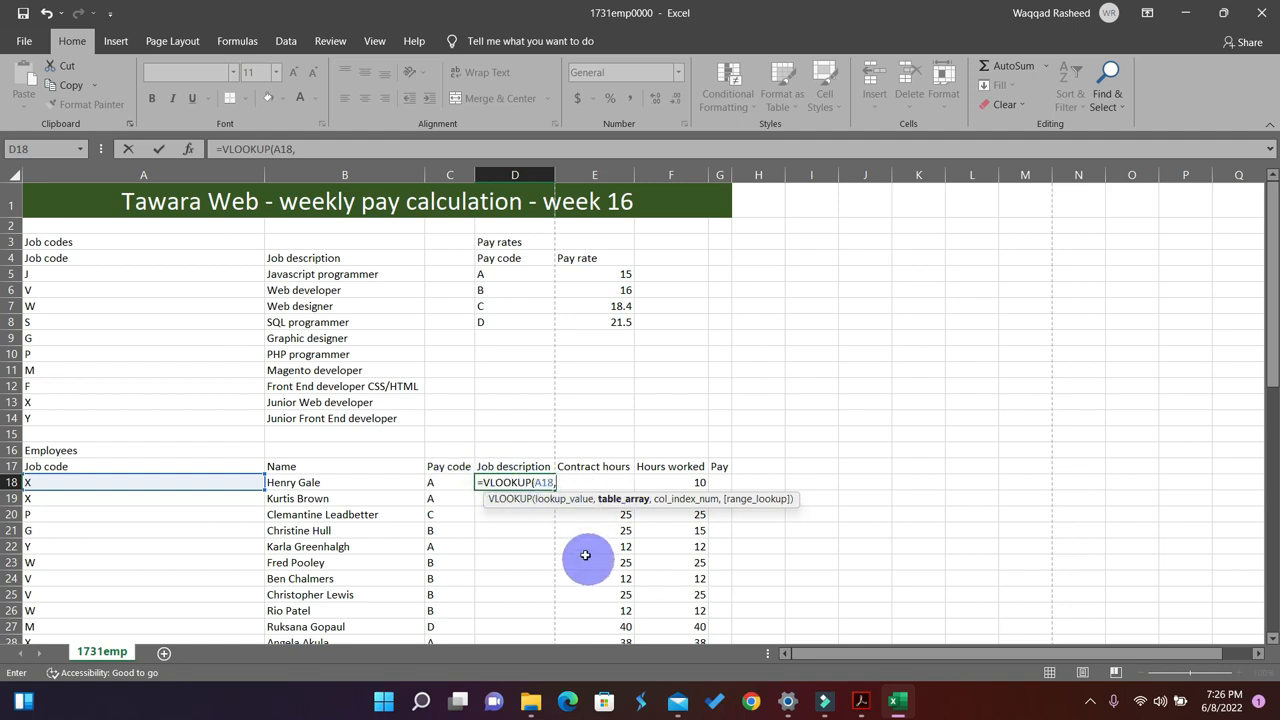
drag(68, 272, 310, 420)
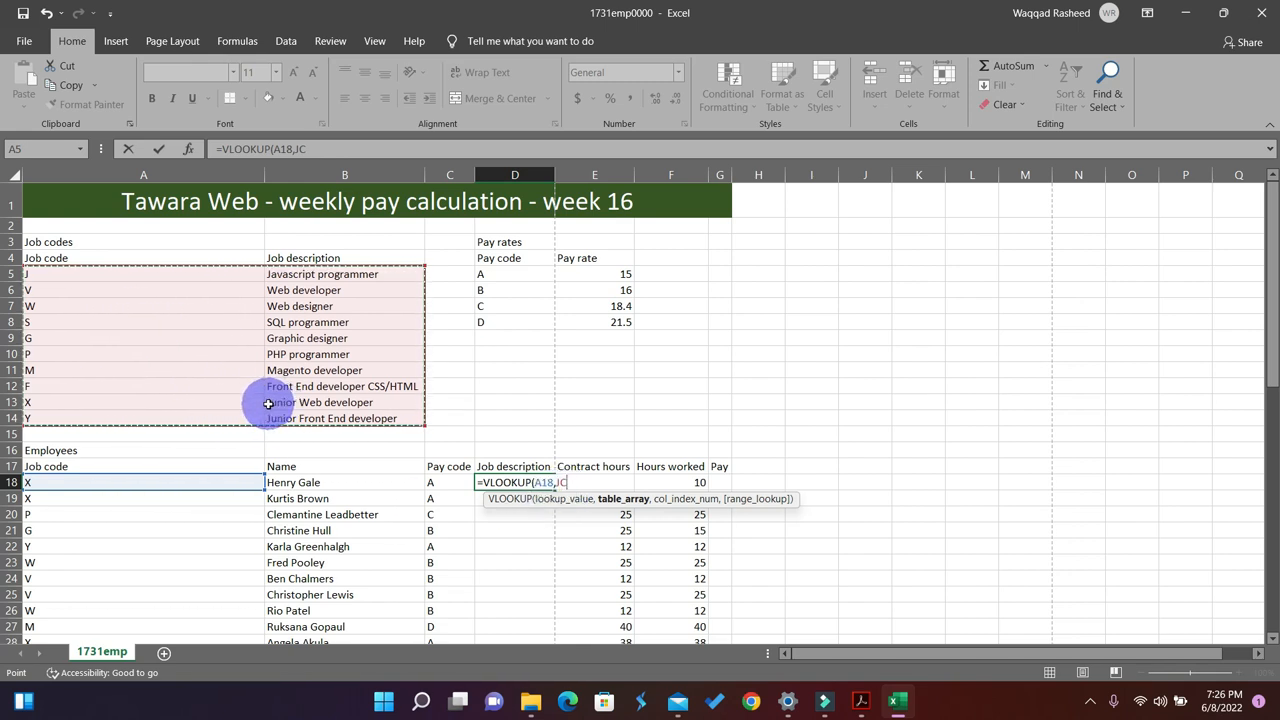
text(,2)
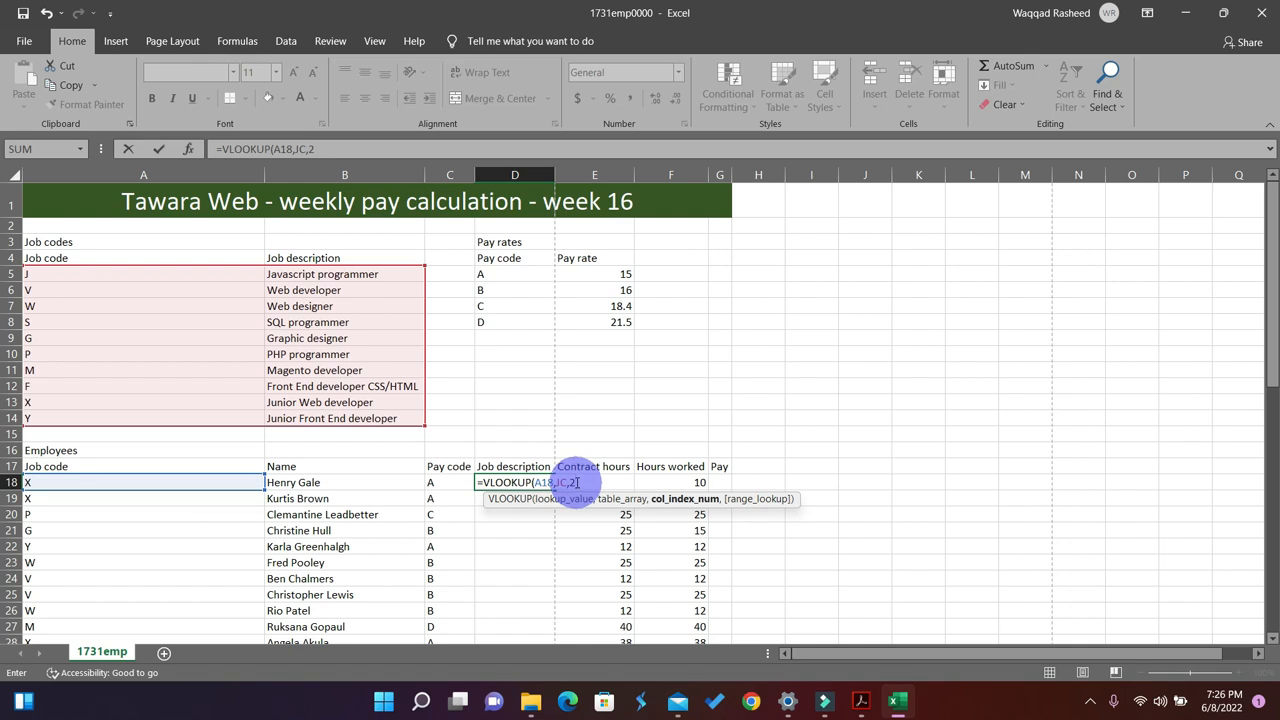
text(,0)
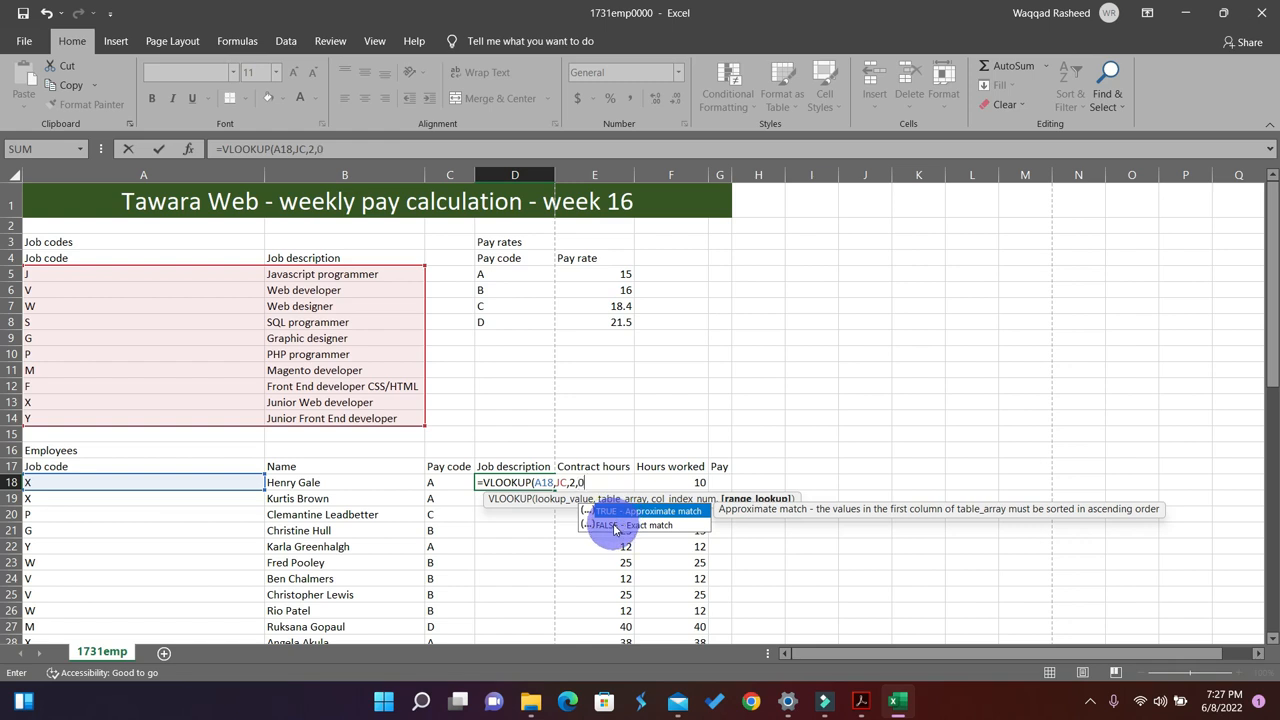
text())
key(Return)
Auto-fit the width of column D to show the full job description.
click(521, 485)
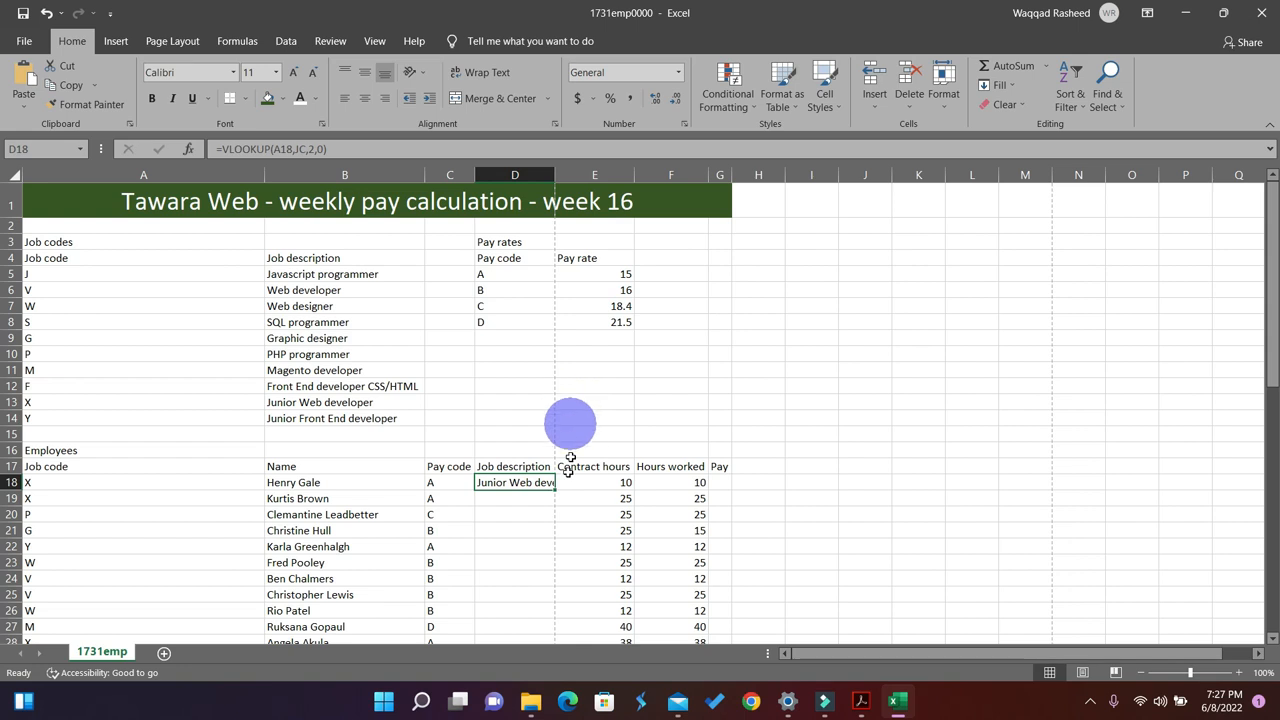
double_click(555, 174)
click(537, 509)
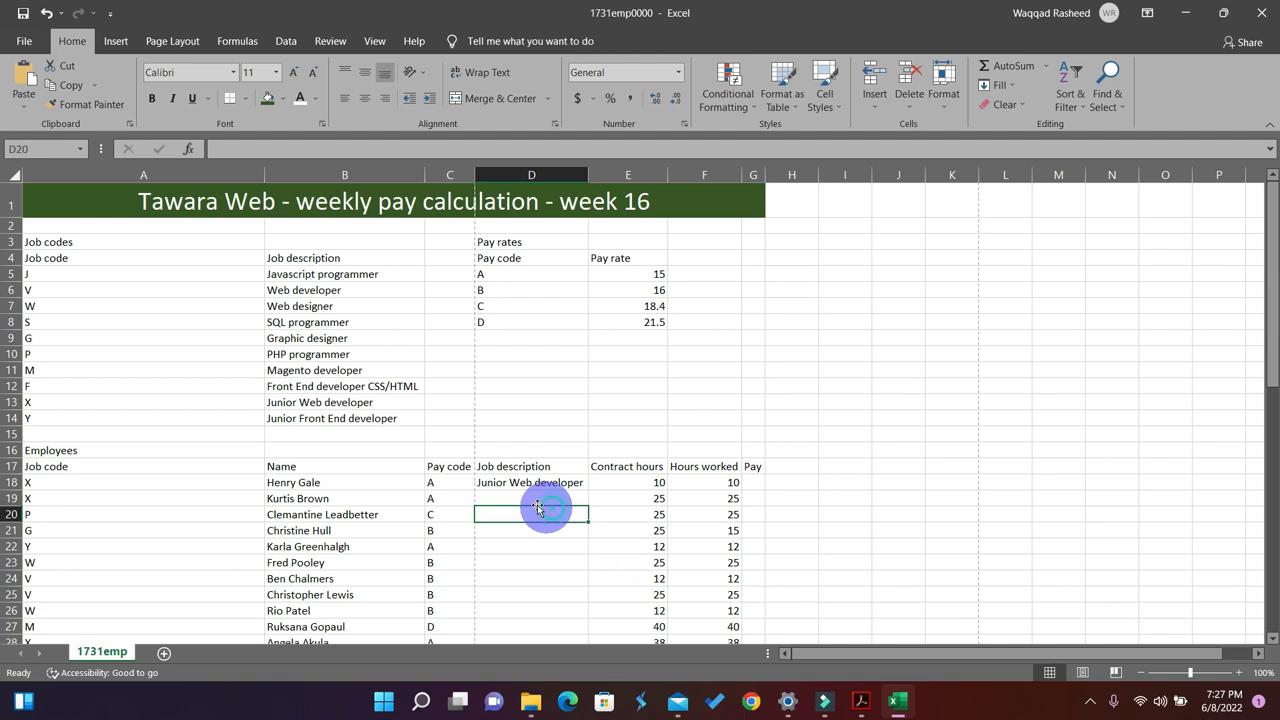
Switch to the question paper in Acrobat Reader and select question 14's instruction about calculating the pay in cell G18.
click(525, 482)
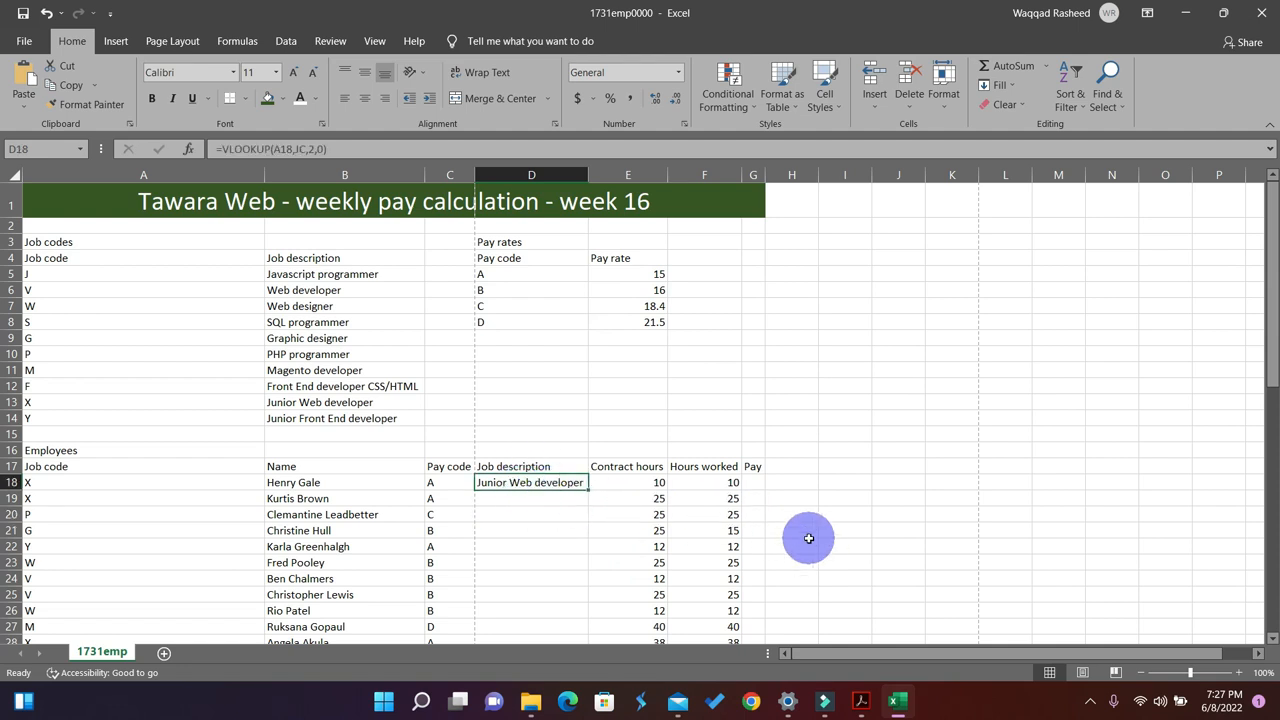
click(862, 700)
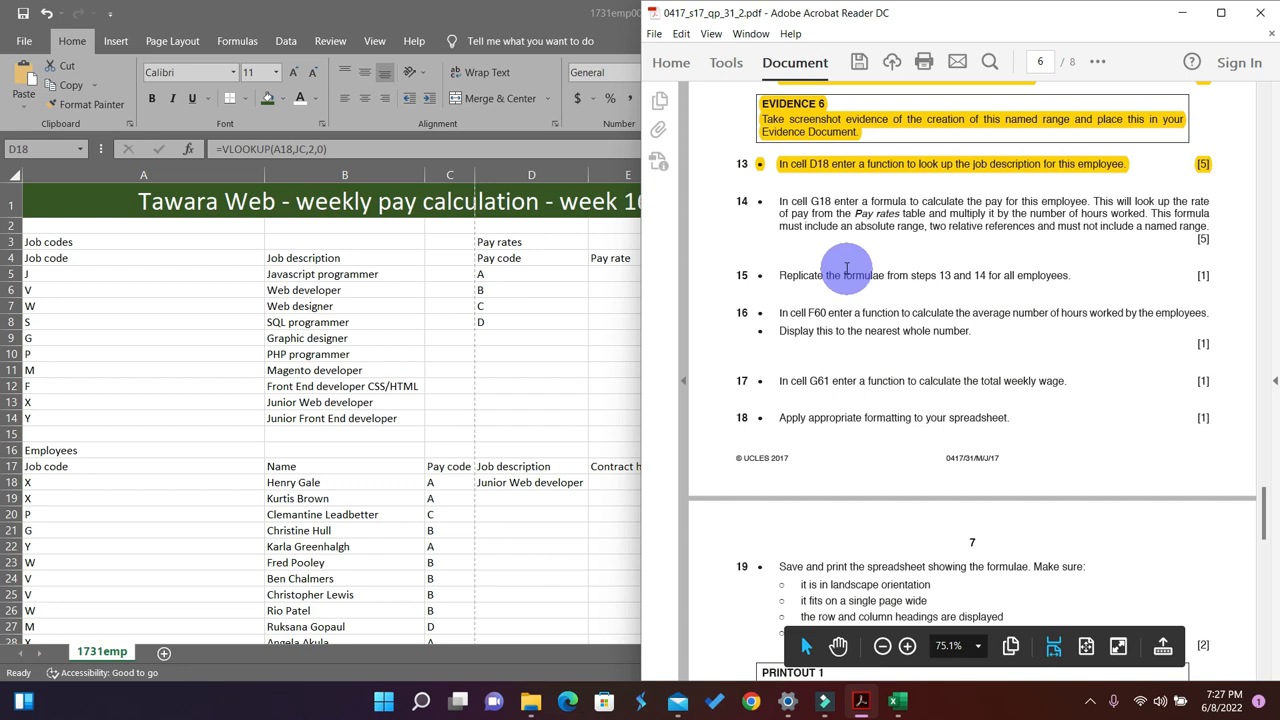
scroll(846, 268, down, 1)
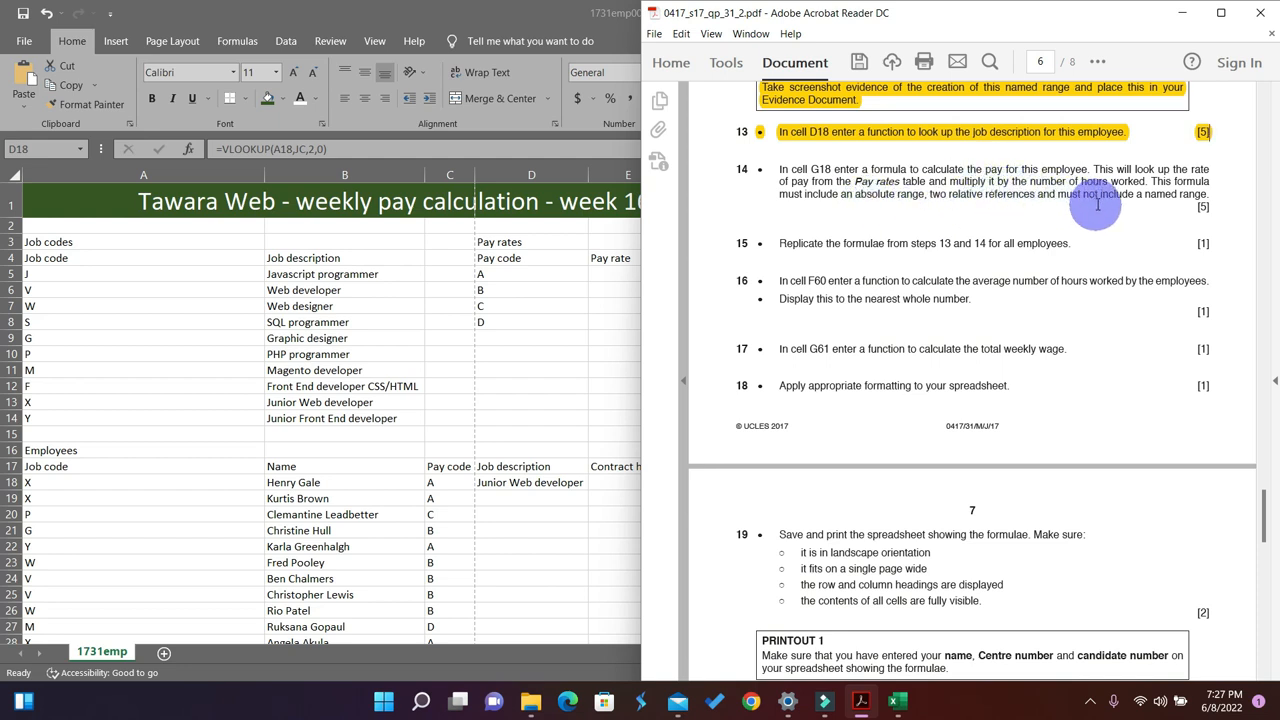
drag(1206, 194, 777, 170)
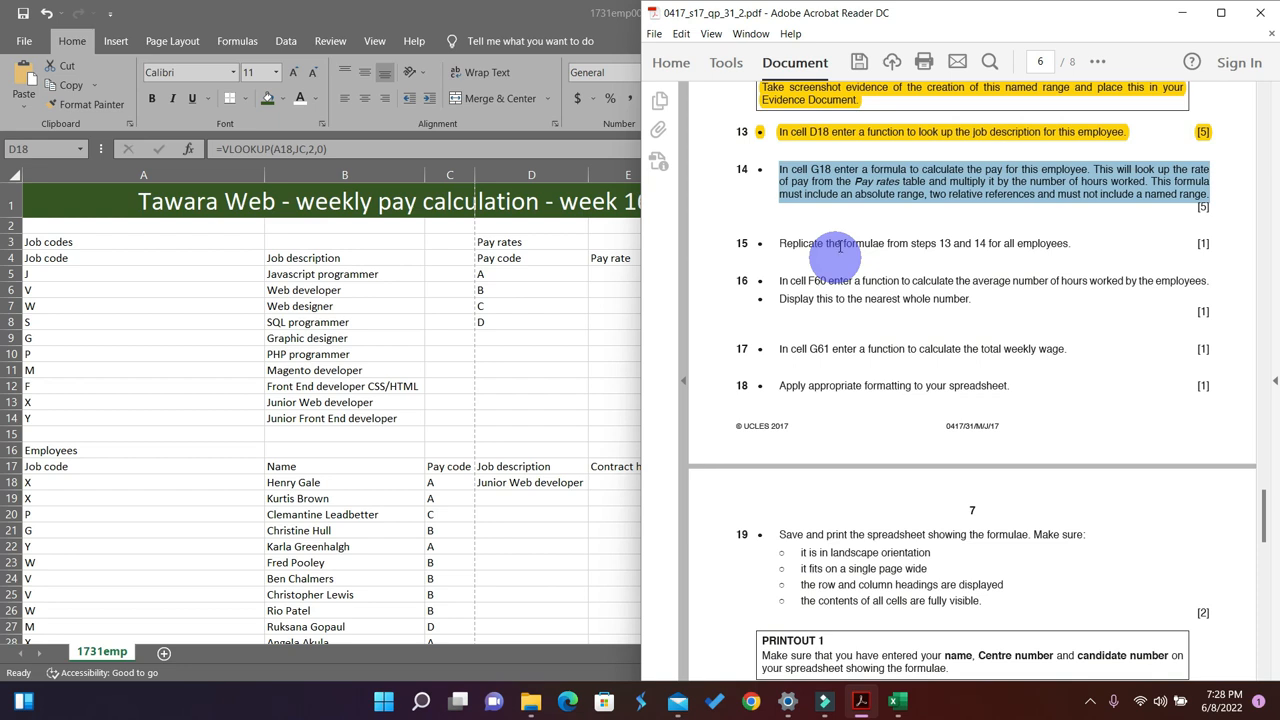
Return to Excel and examine the job codes range A5:B14 and the pay rates table, rechecking question 14's wording.
click(1183, 13)
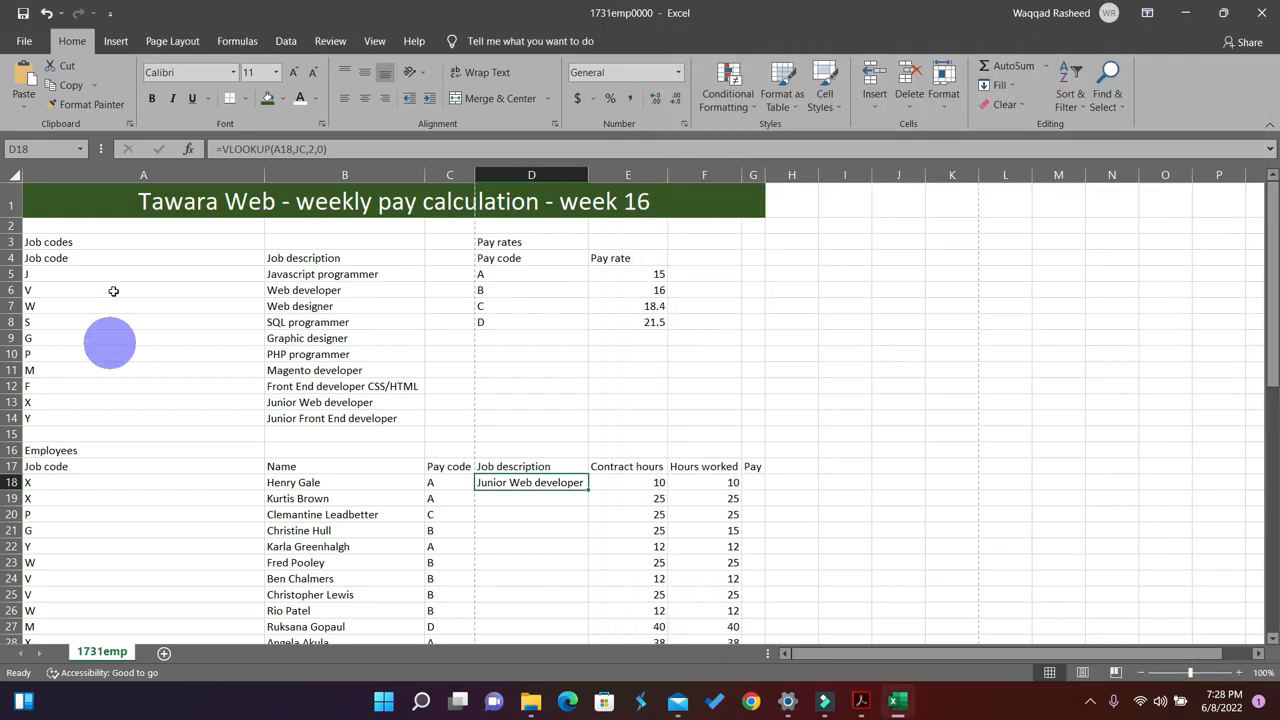
drag(49, 274, 284, 406)
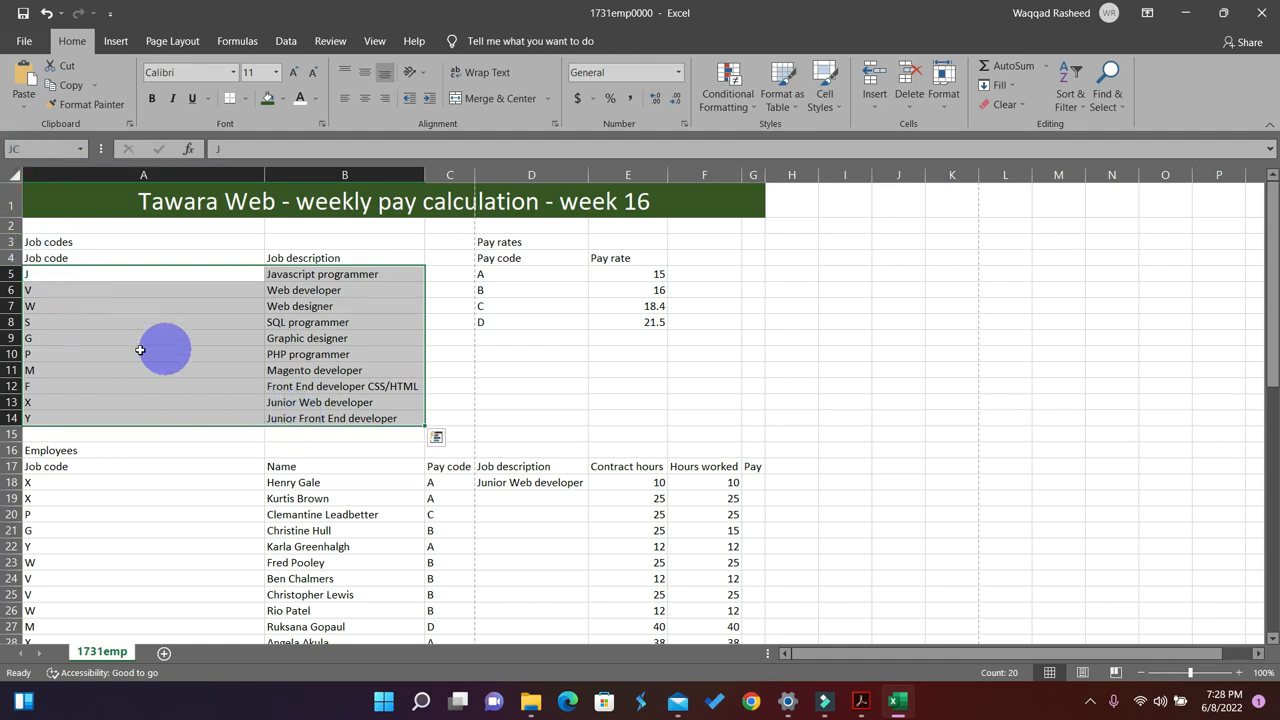
click(649, 322)
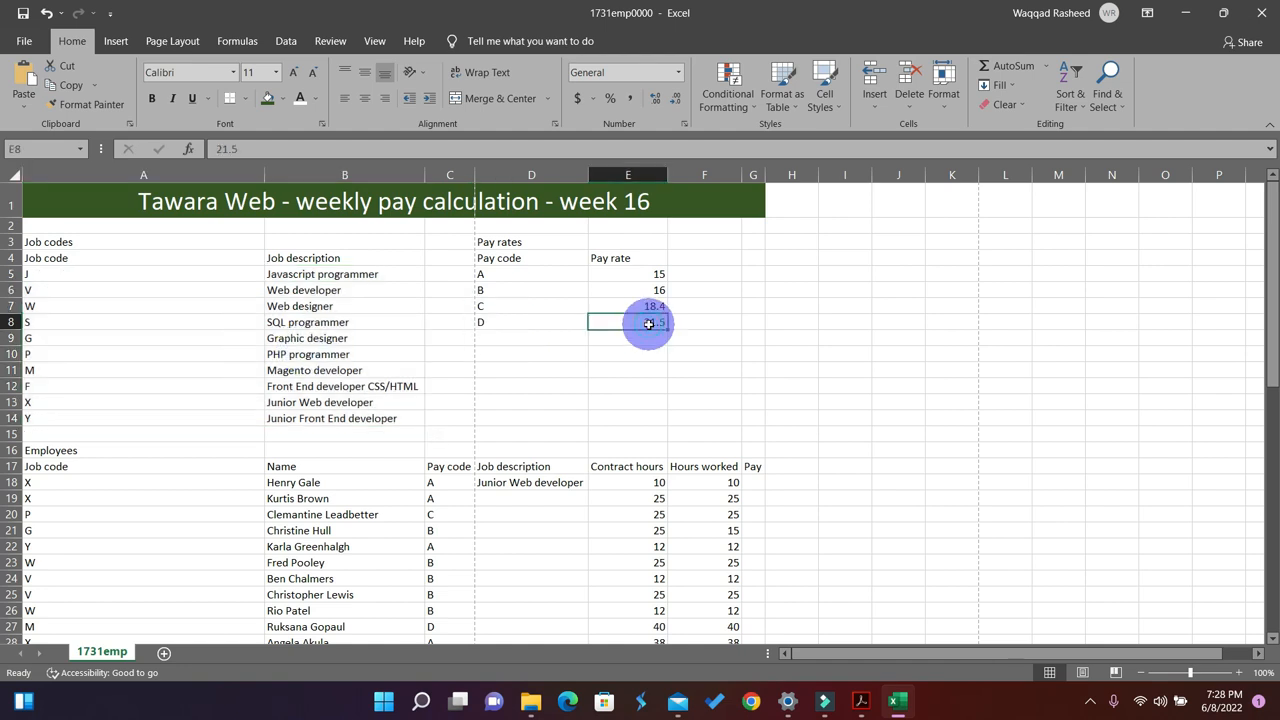
click(83, 276)
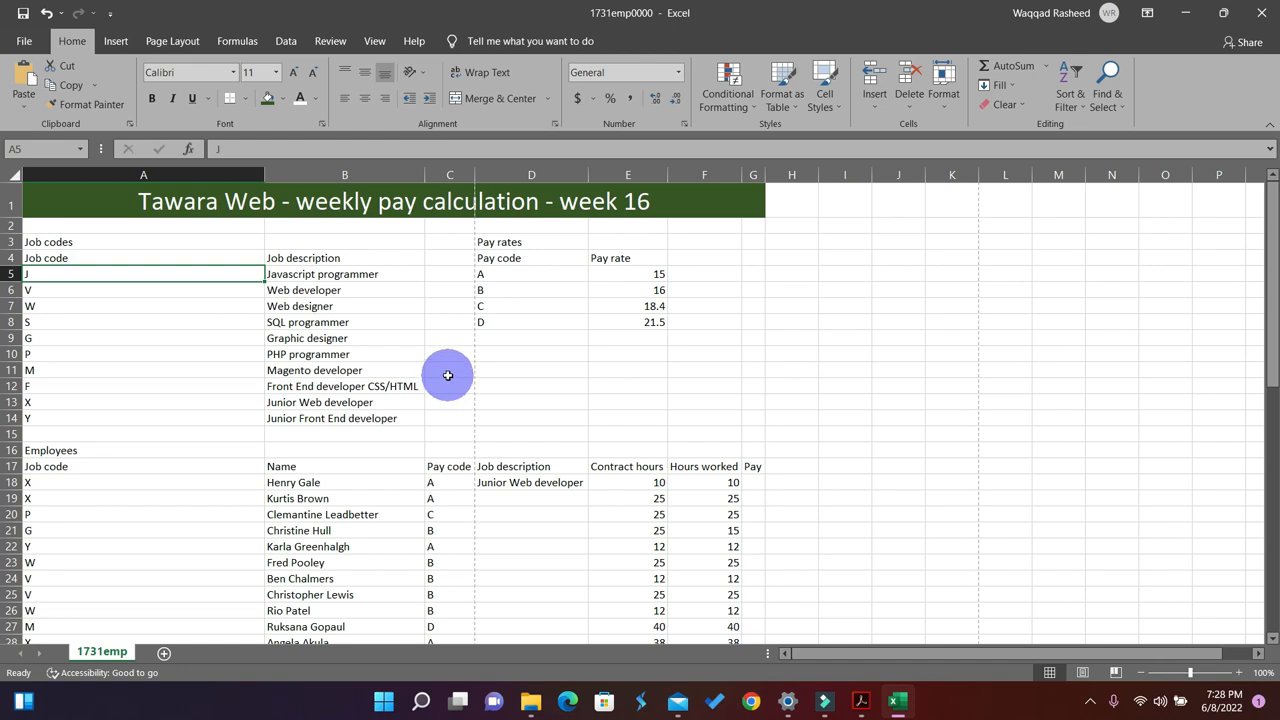
click(862, 702)
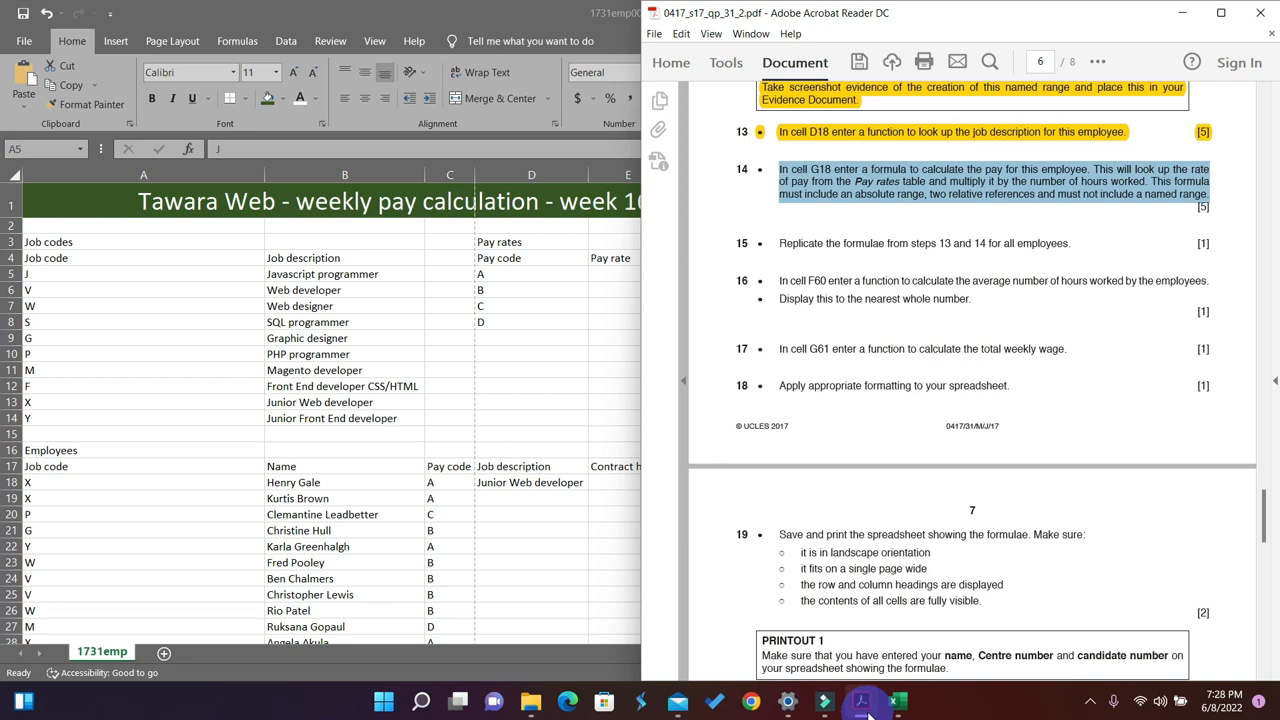
click(864, 706)
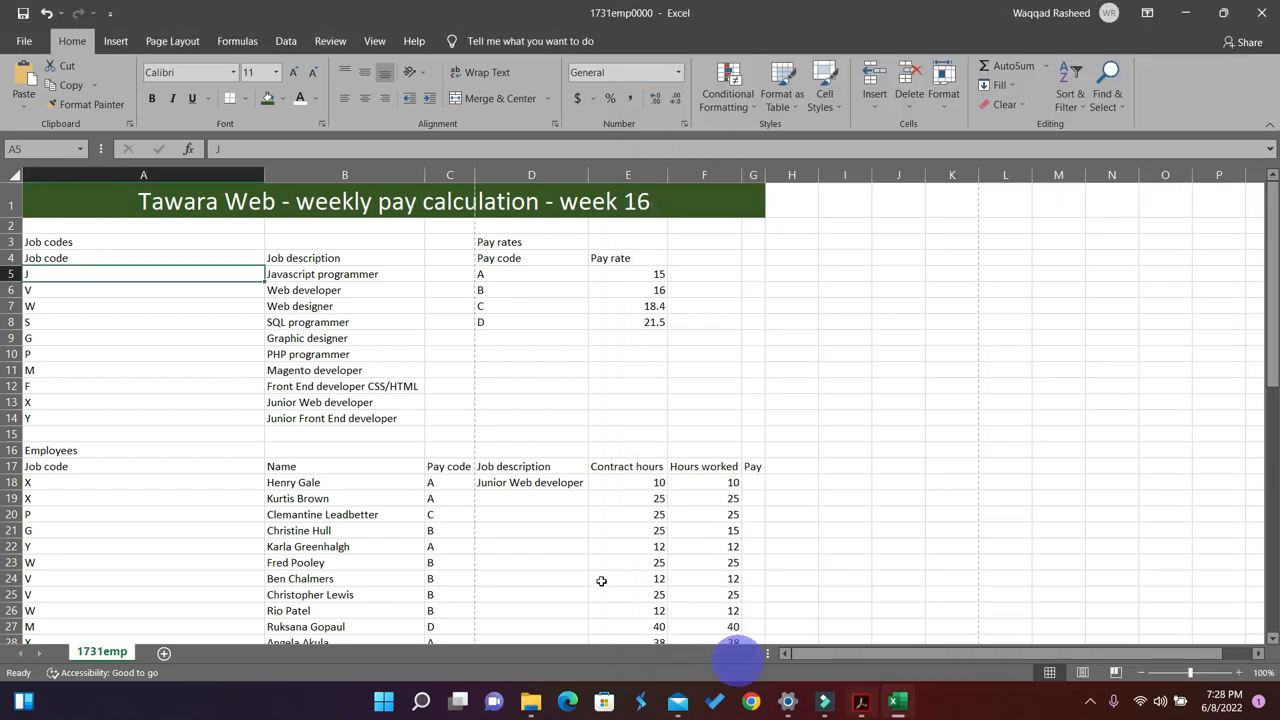
Start a VLOOKUP function in cell G18 with the pay code in C18 as the lookup value.
click(751, 482)
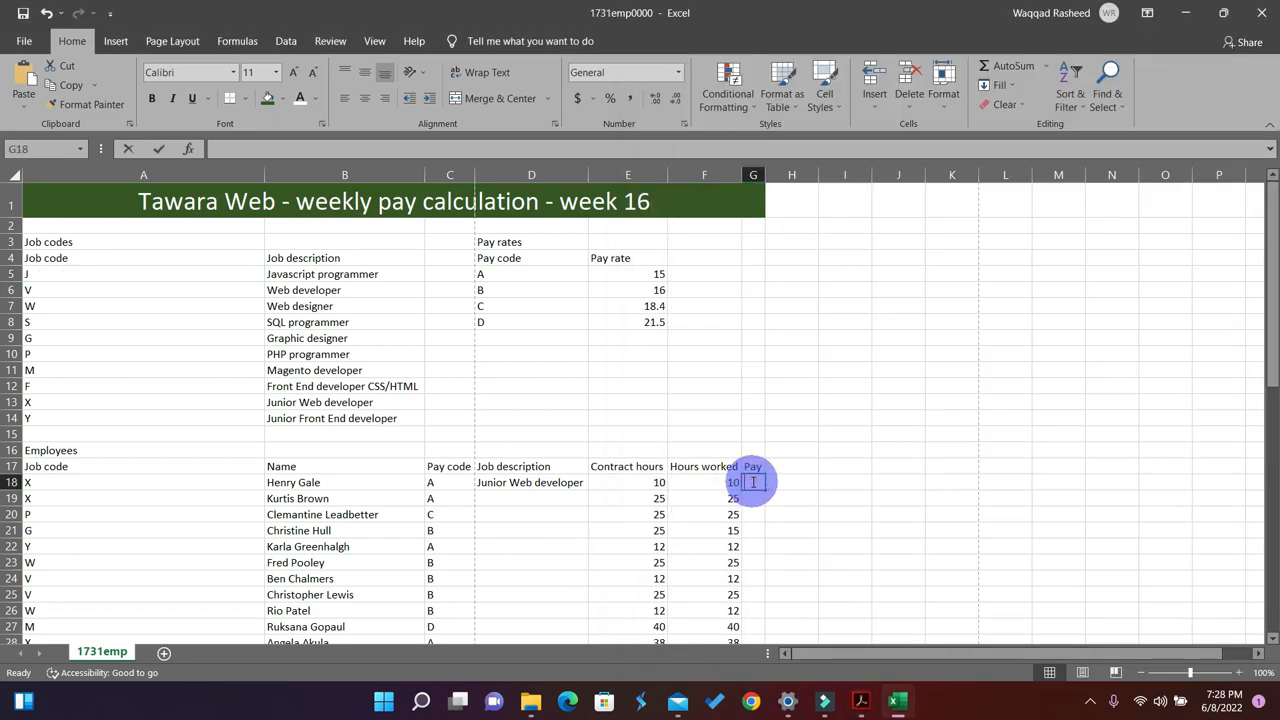
text(=)
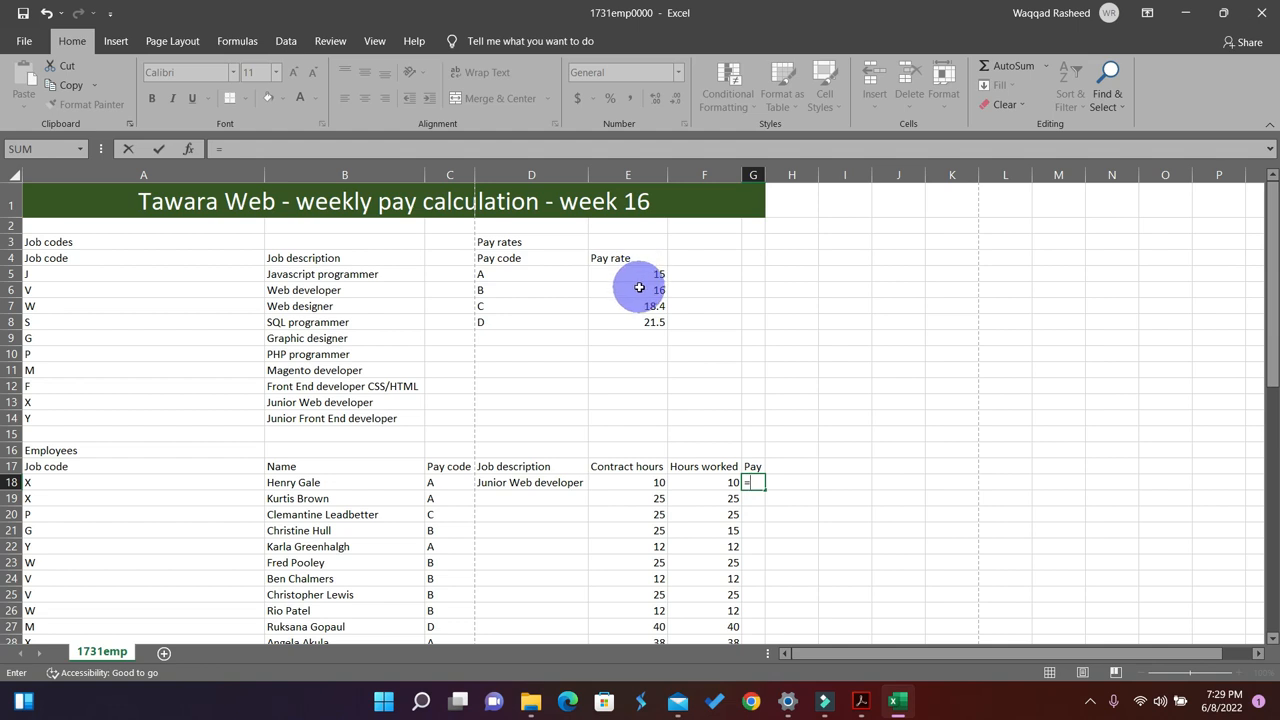
text(vlo)
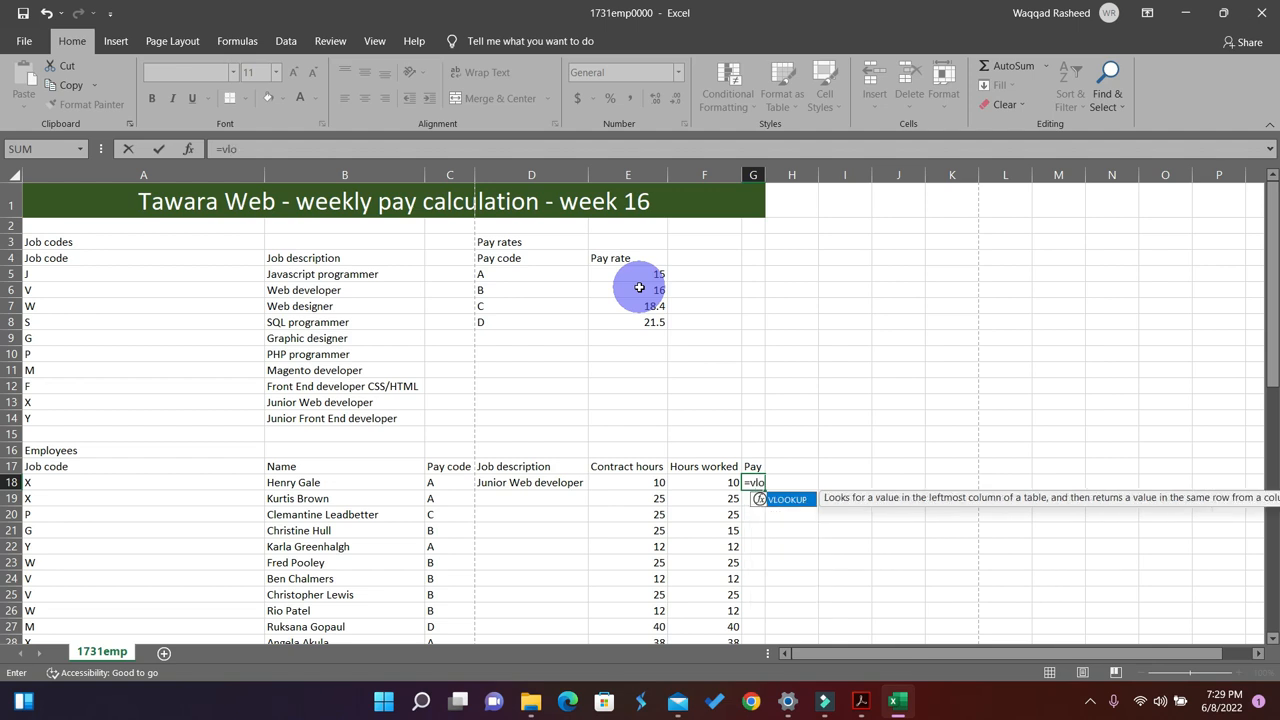
text(o)
key(Tab)
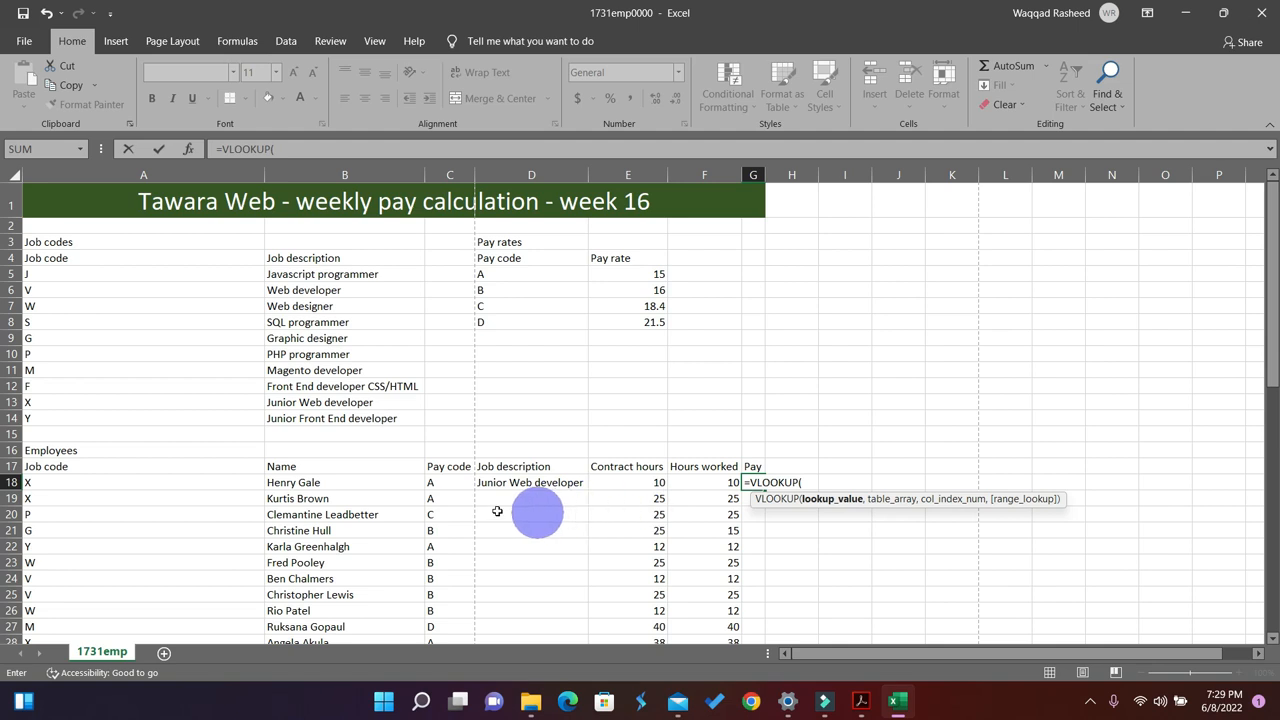
click(451, 482)
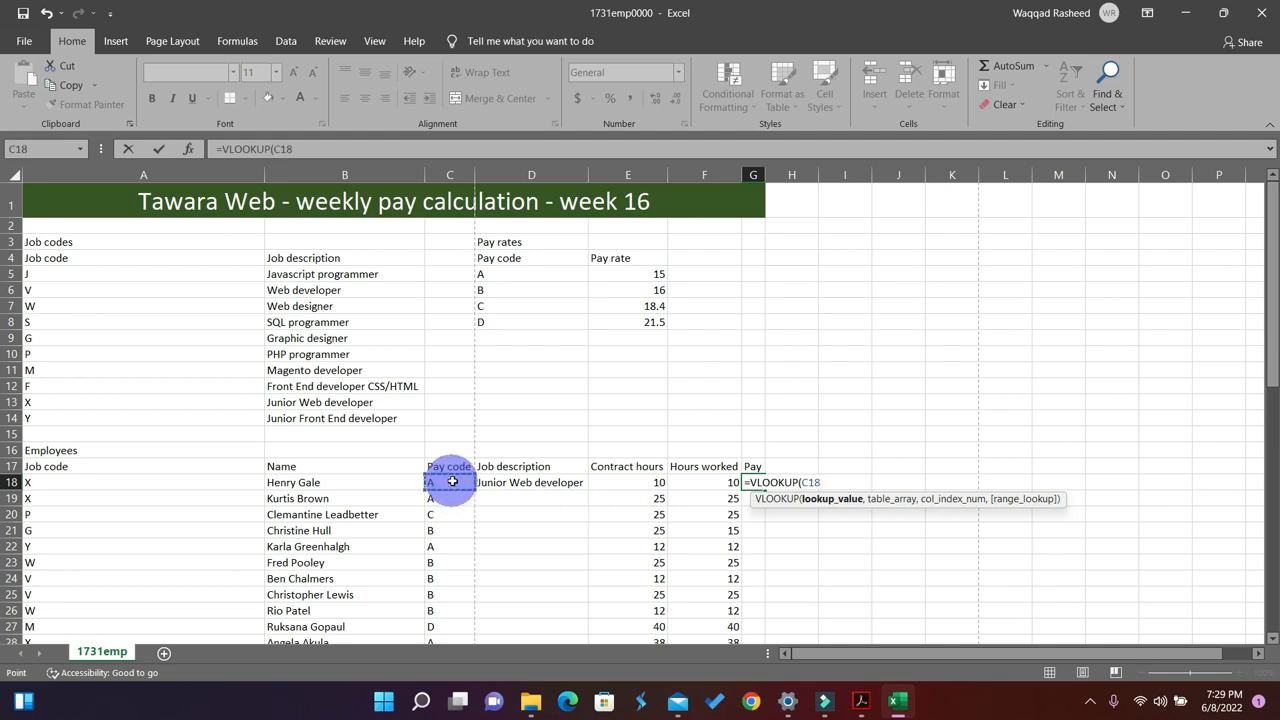
text(,)
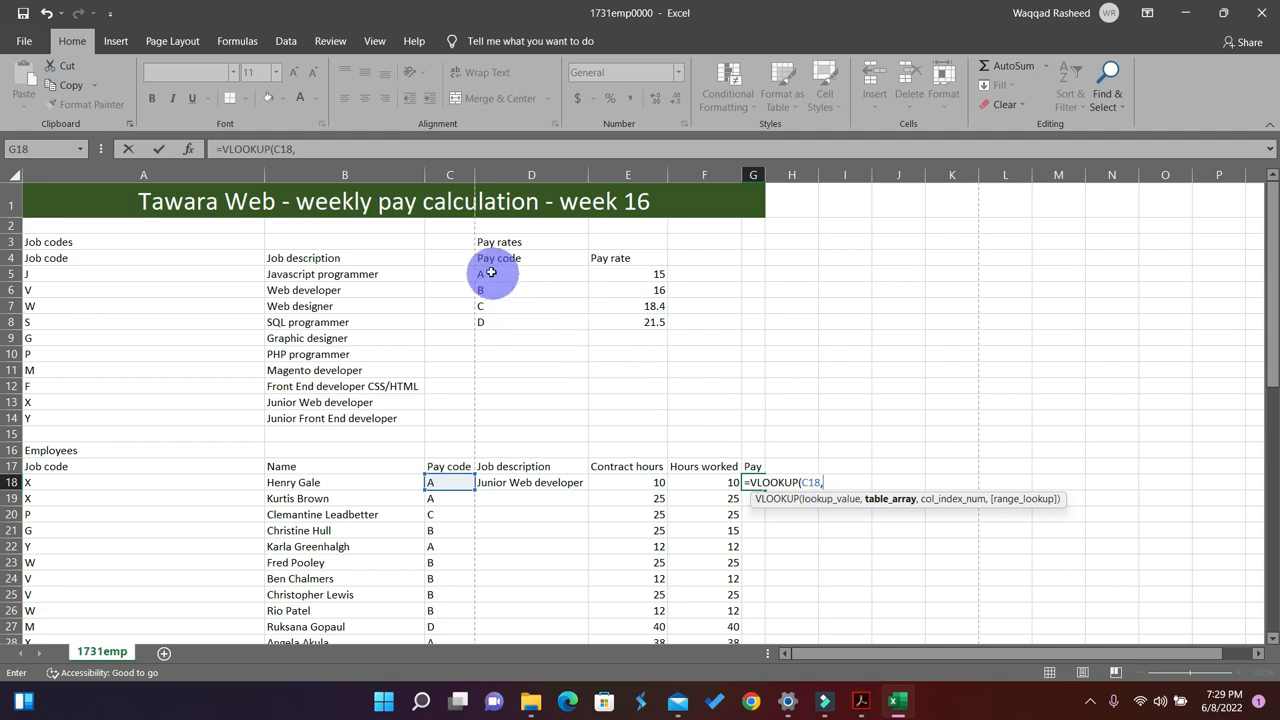
Complete the VLOOKUP in G18 with table array D5:E8, column index 2 and range lookup 0, giving =VLOOKUP(C18,D5:E8,2,0).
drag(487, 271, 612, 323)
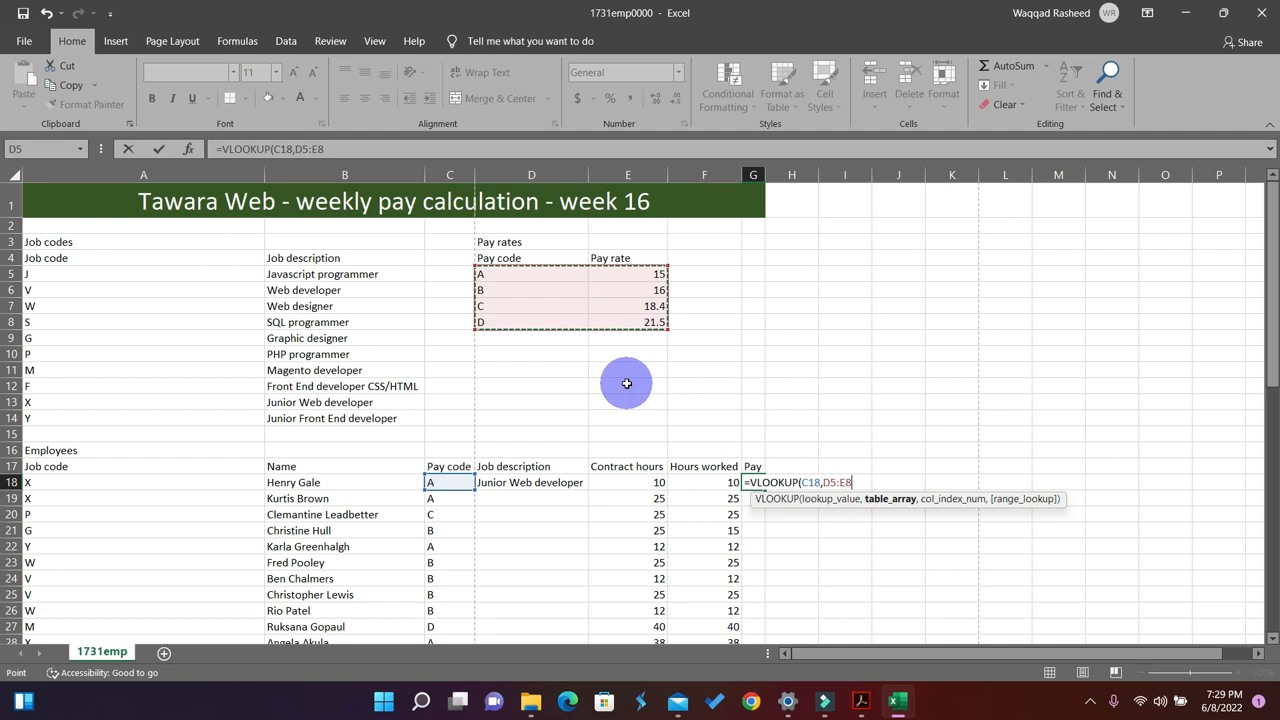
text(,)
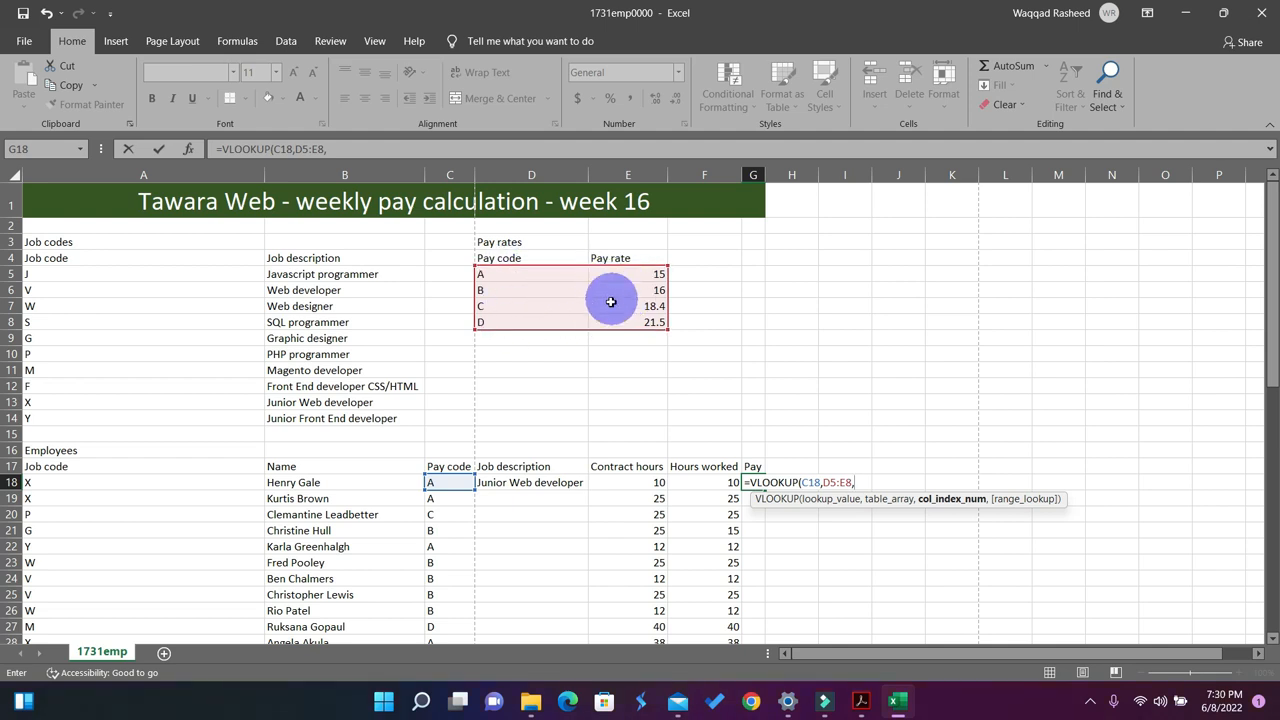
text(2)
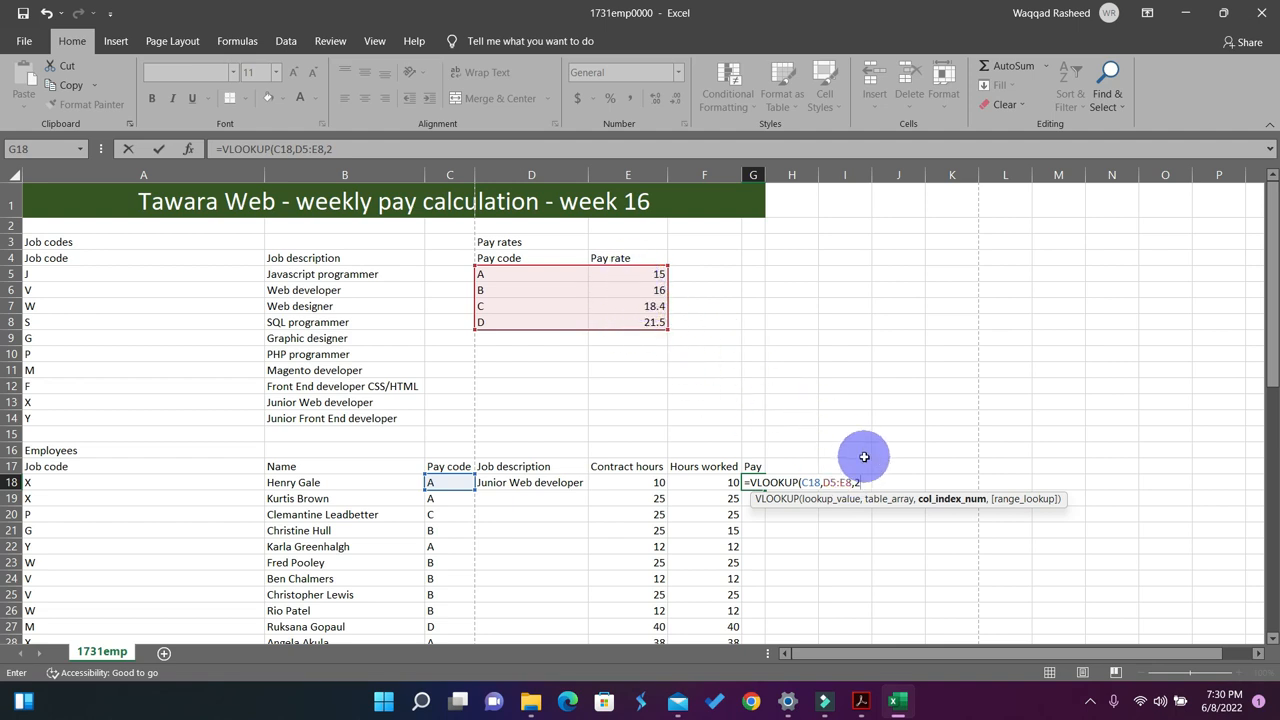
text(,)
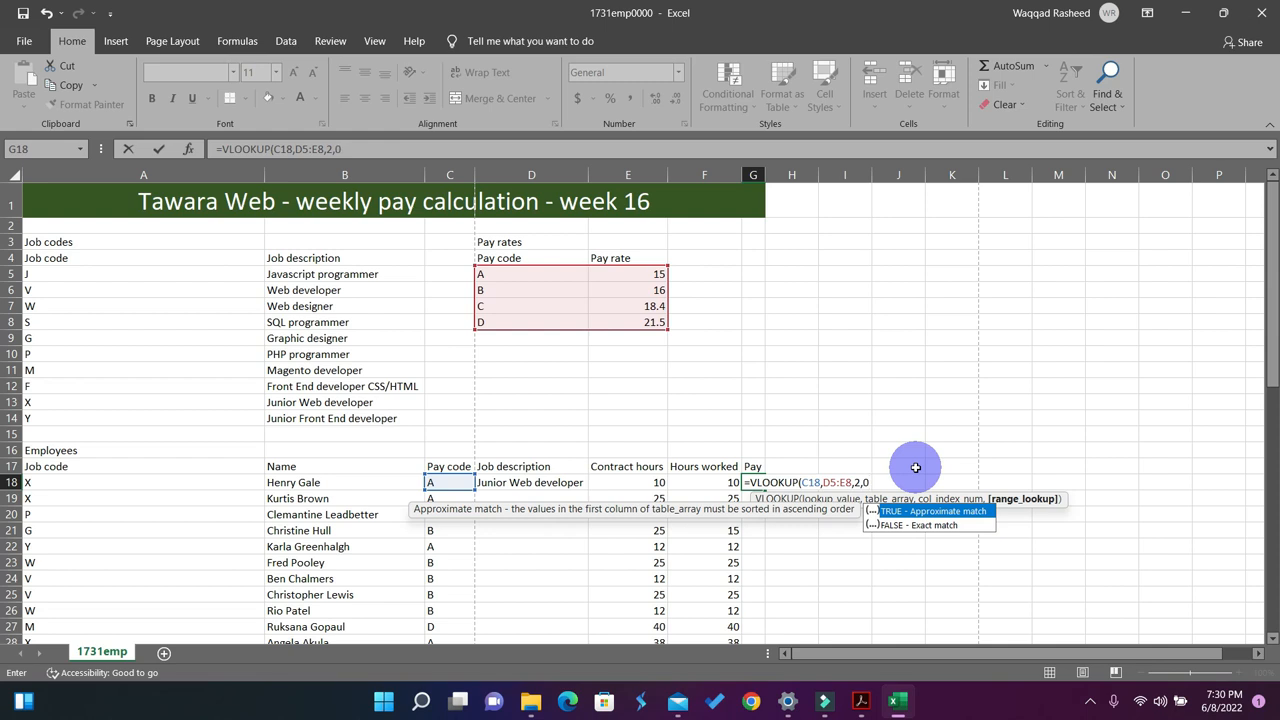
text(0))
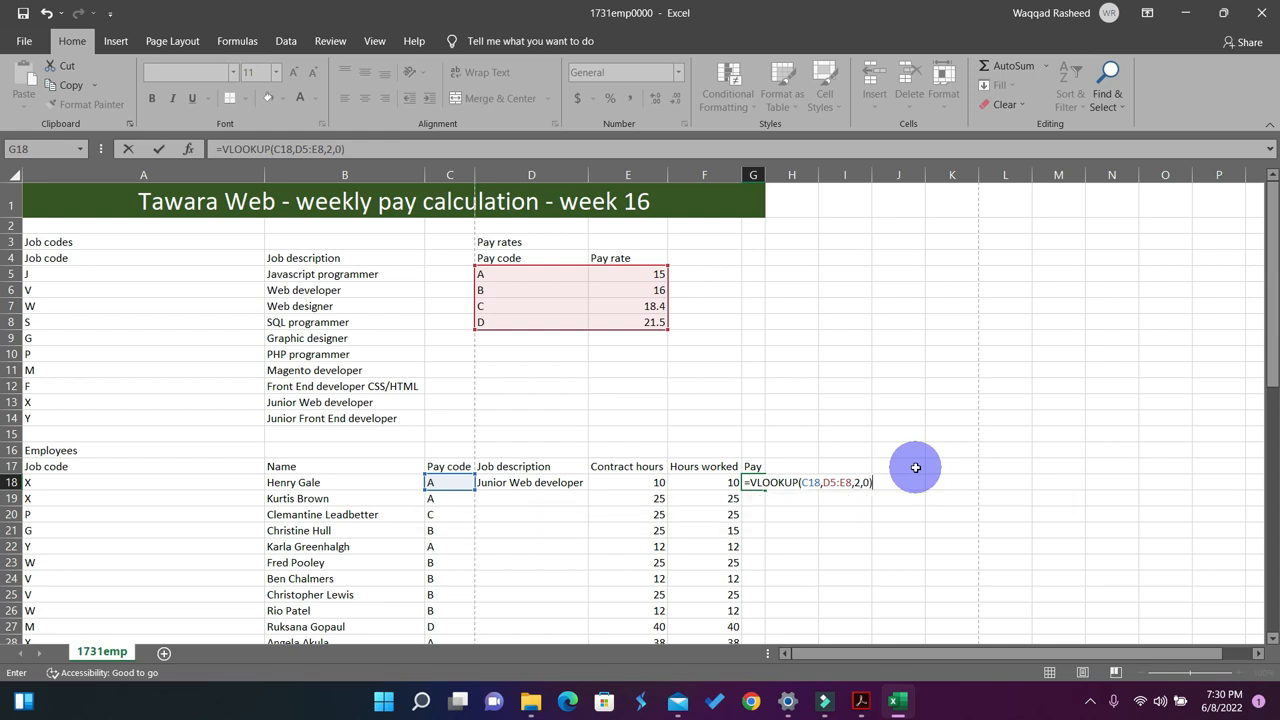
key(Return)
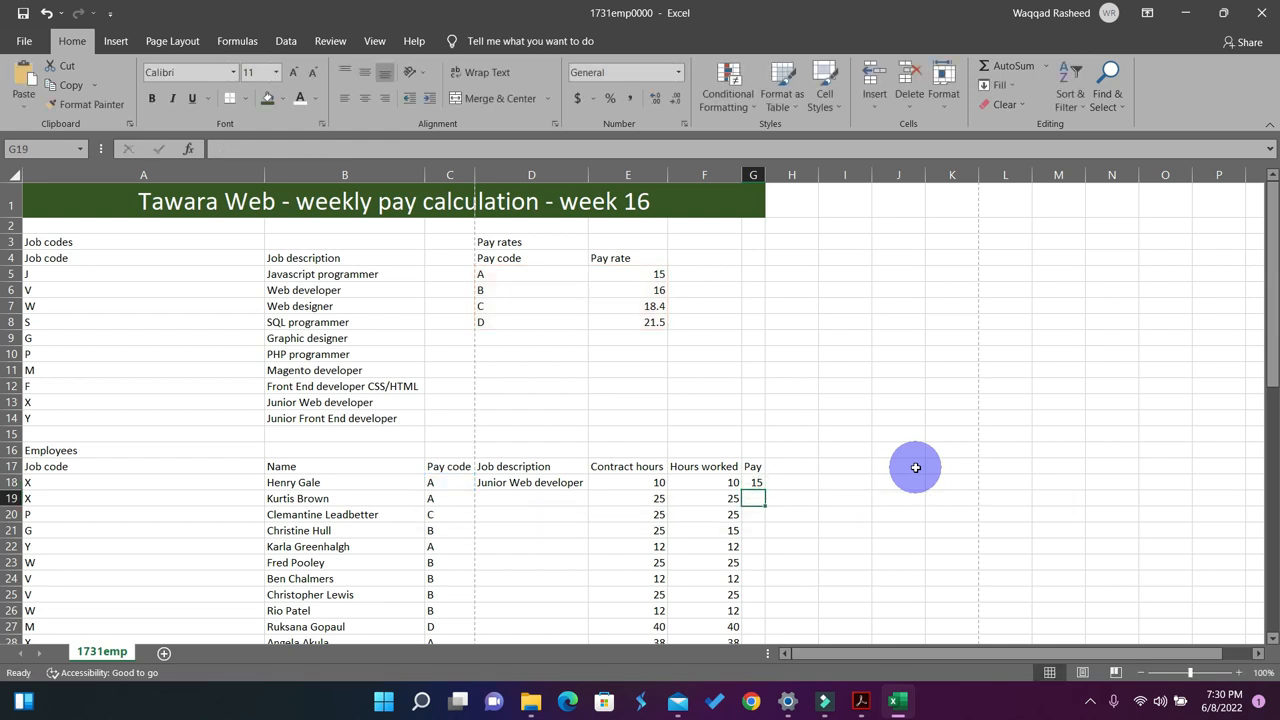
Multiply the lookup in G18 by the hours worked in F18, giving =VLOOKUP(C18,D5:E8,2,0)*F18.
click(752, 484)
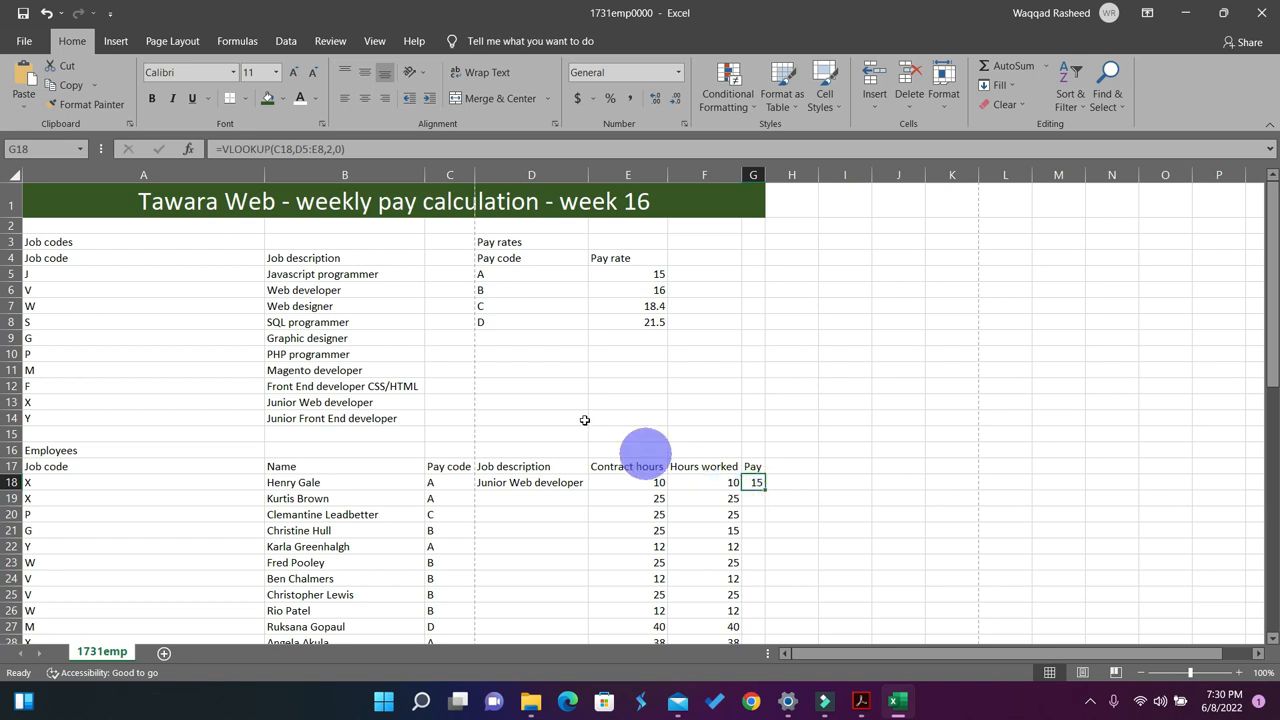
double_click(758, 481)
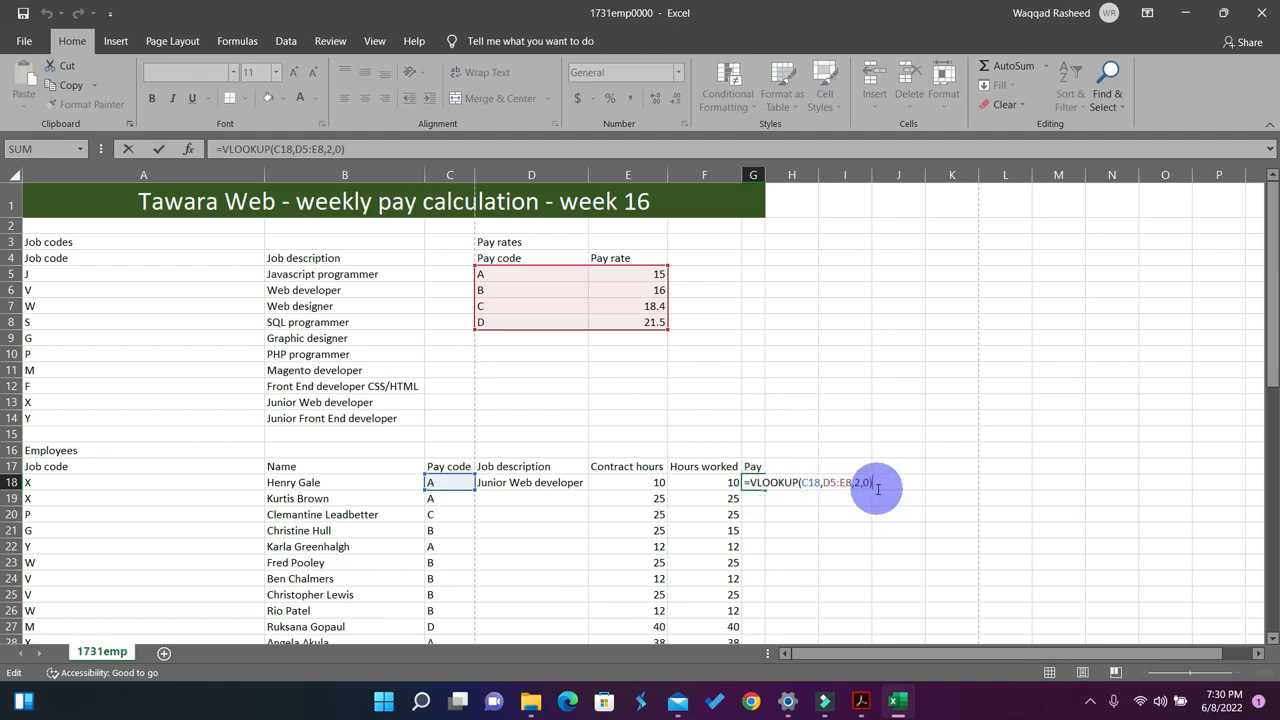
click(719, 482)
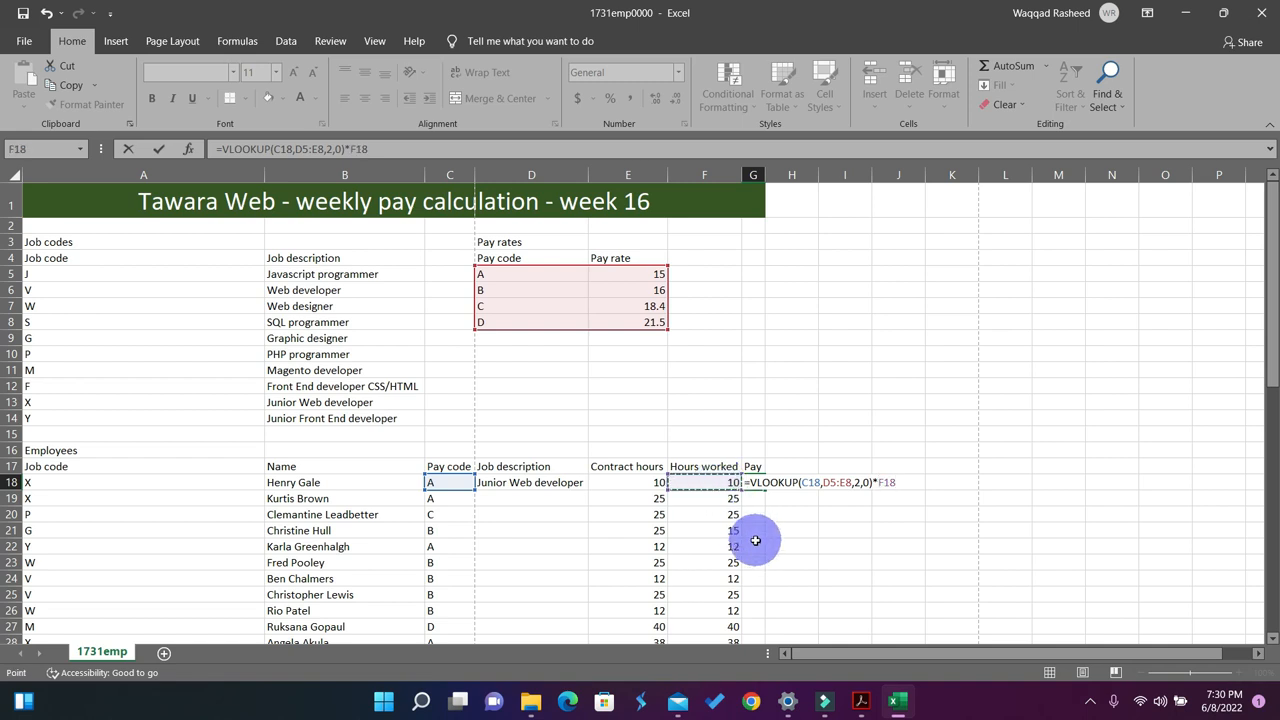
key(Return)
click(709, 484)
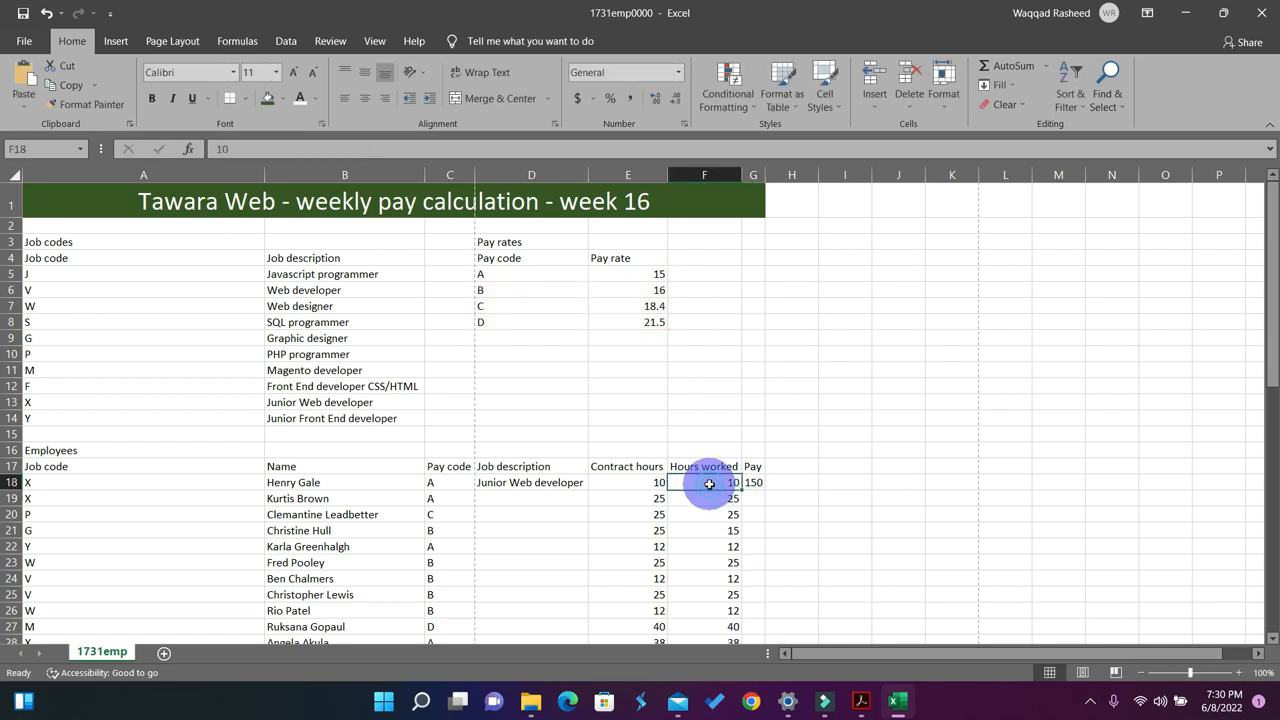
Fill the pay formula from G18 down to G22 and auto-fit the width of column G.
click(754, 482)
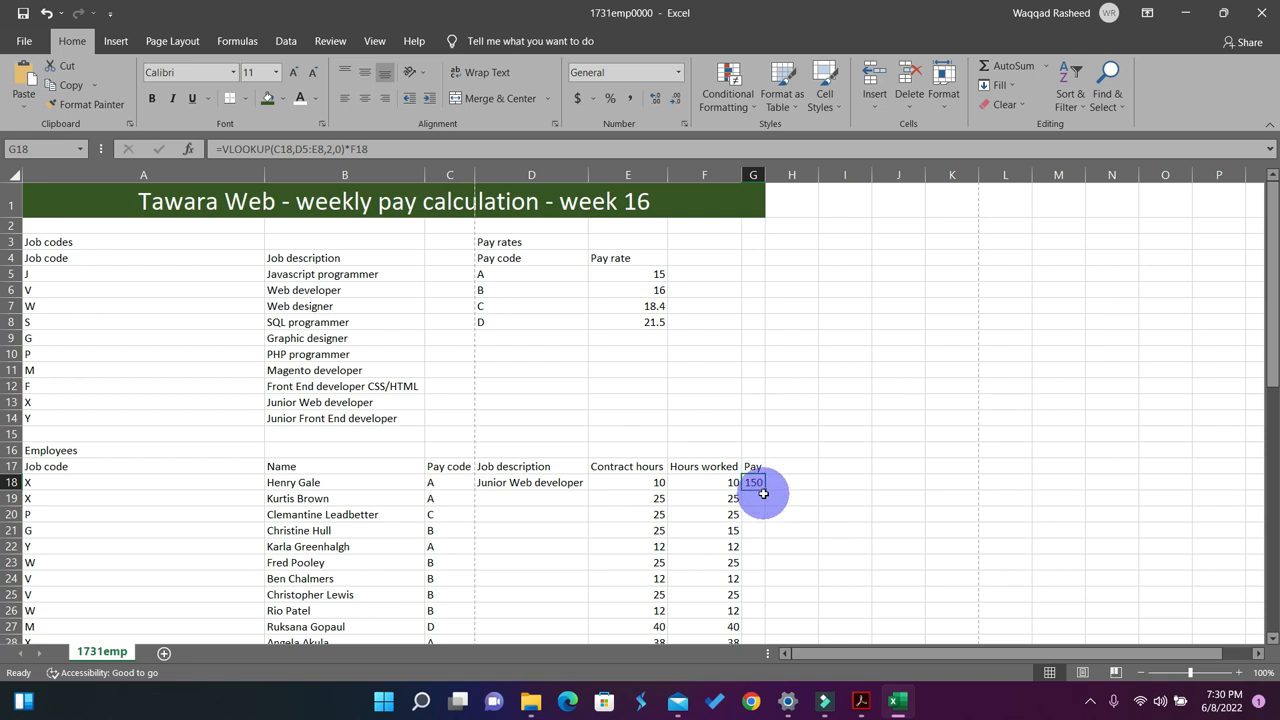
drag(764, 489, 764, 489)
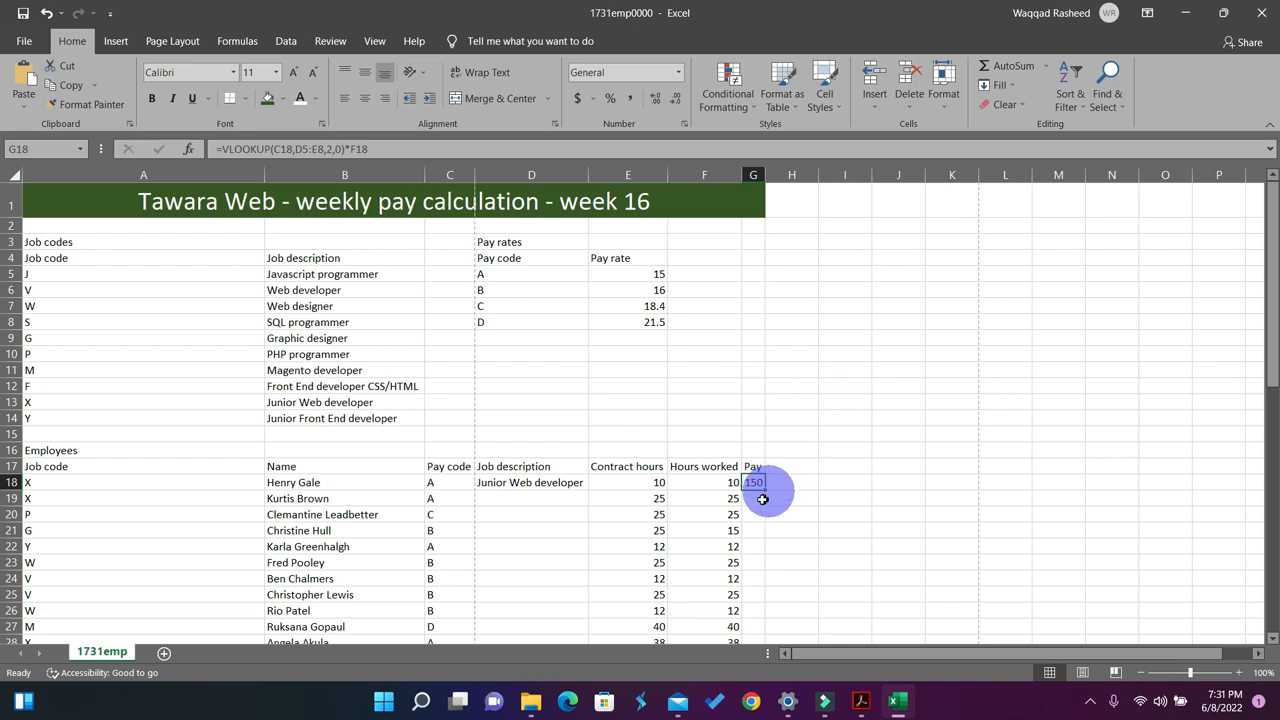
drag(765, 489, 764, 555)
drag(765, 175, 765, 175)
double_click(765, 175)
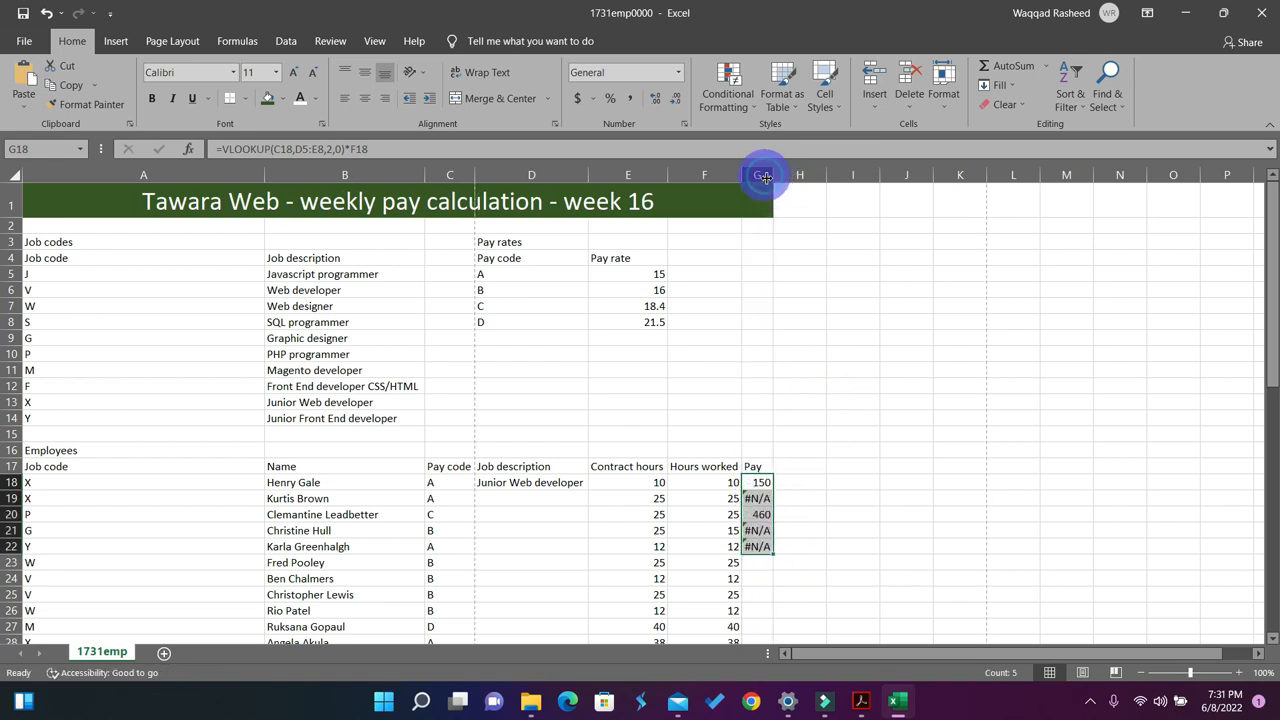
Inspect the pay formulas in G21, G18 and G19 and compare the pay rates range each one refers to.
click(785, 530)
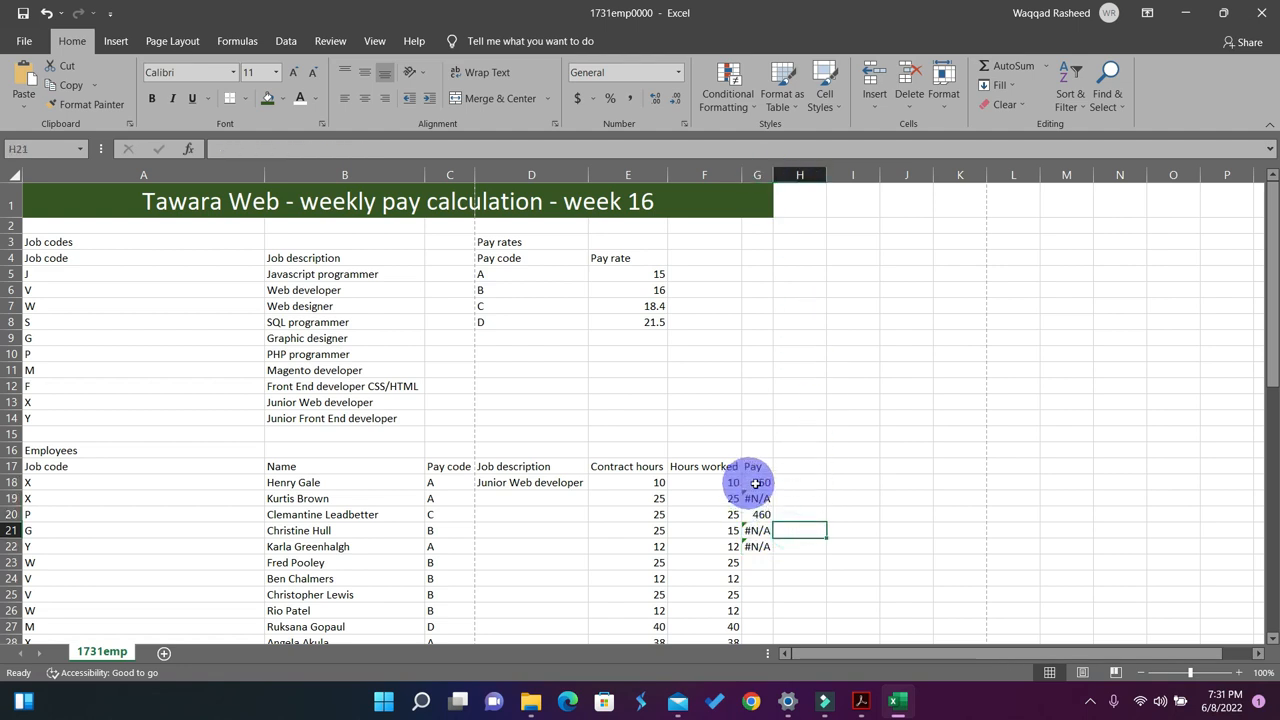
click(760, 530)
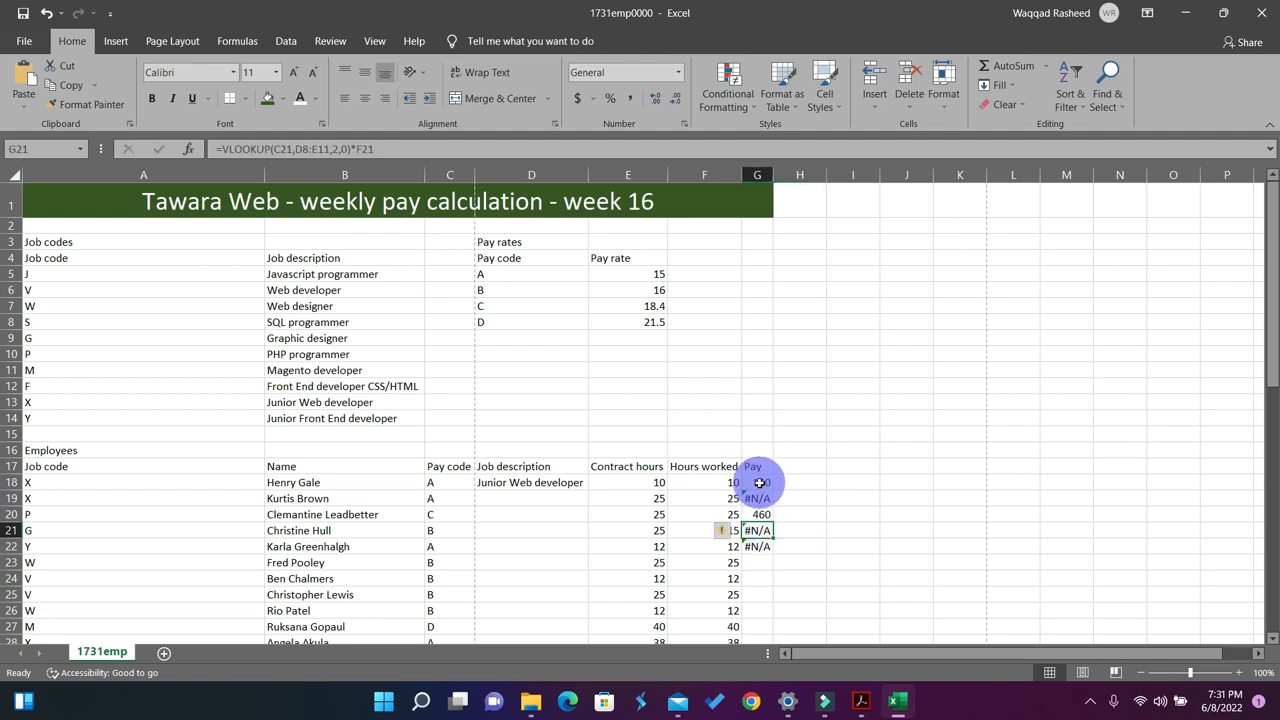
double_click(760, 482)
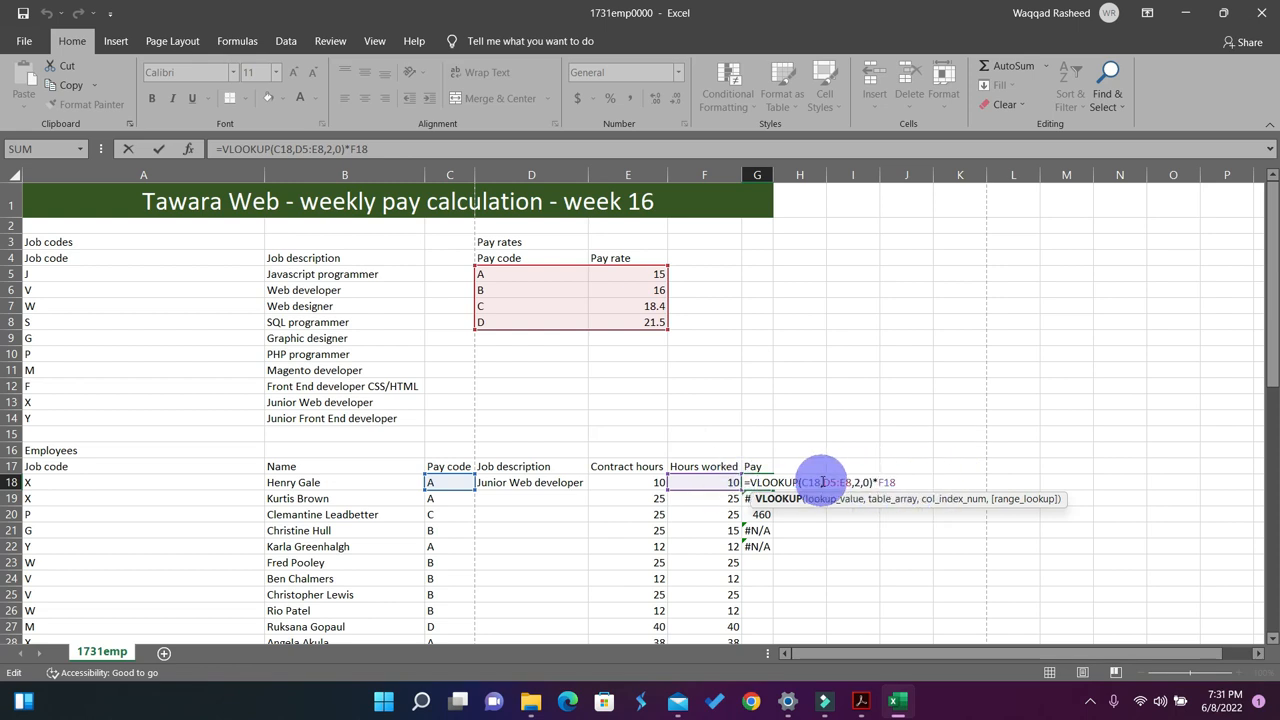
key(ctrl+Return)
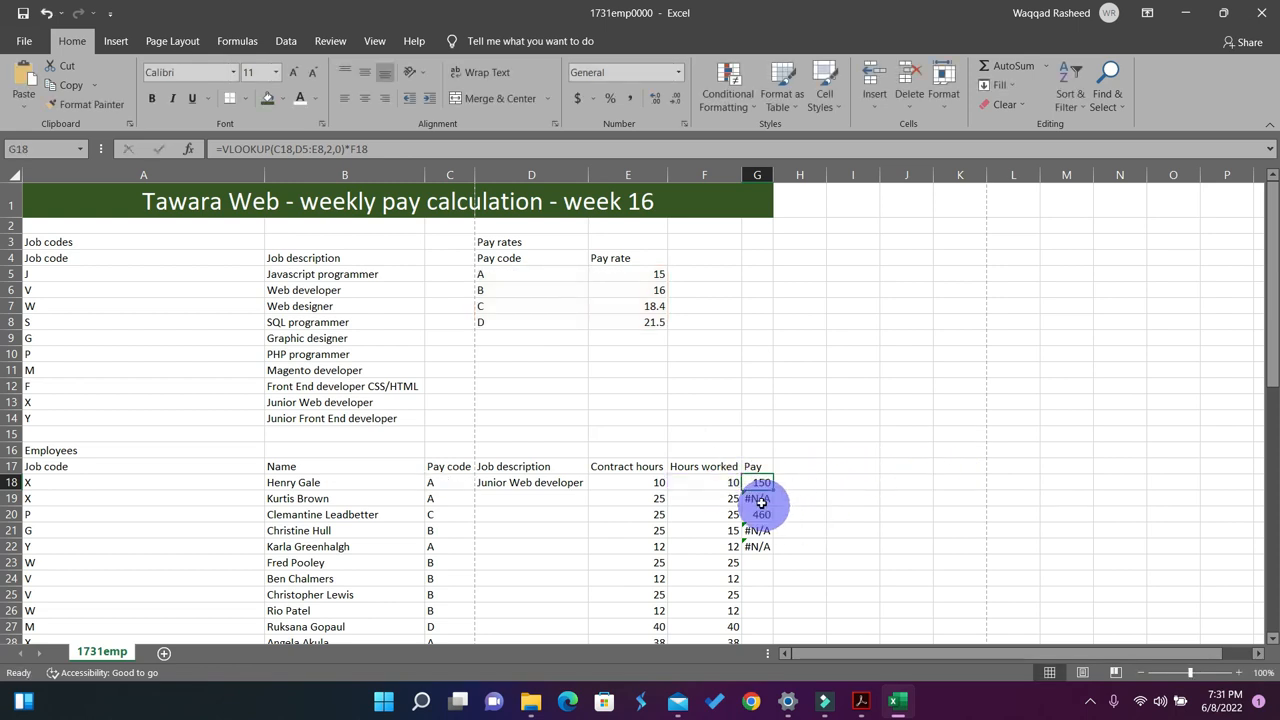
double_click(760, 500)
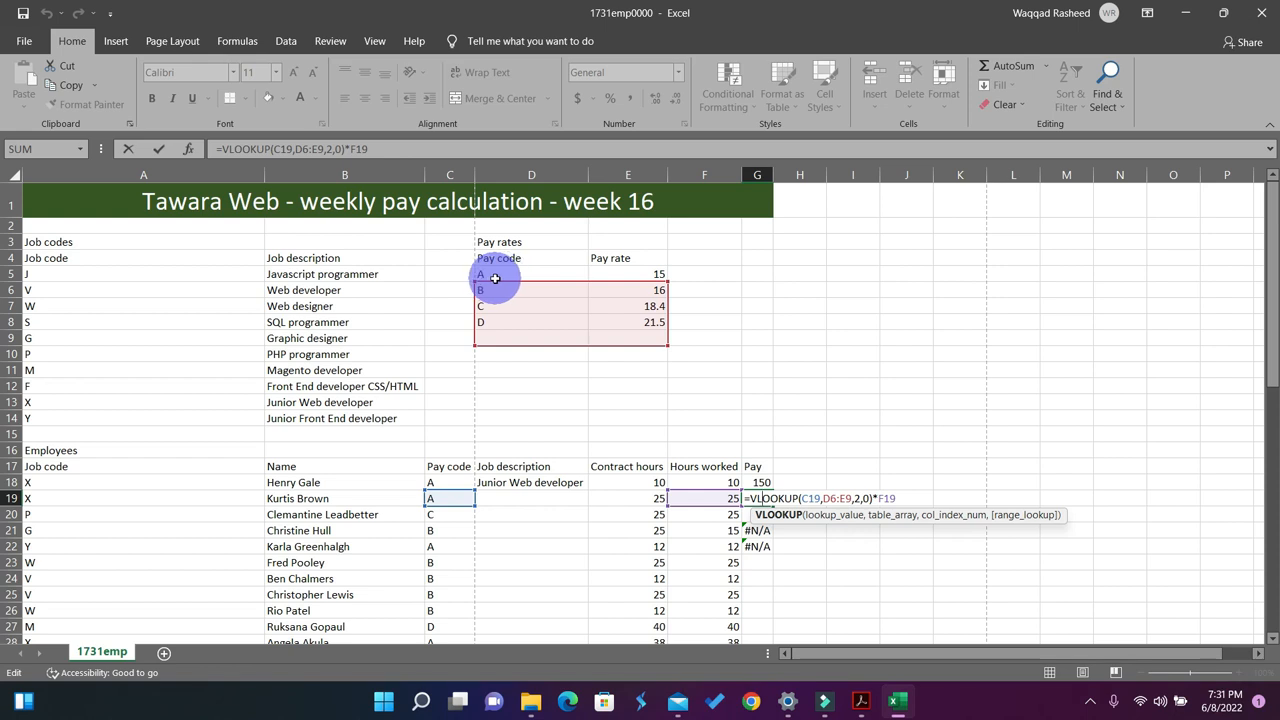
key(Return)
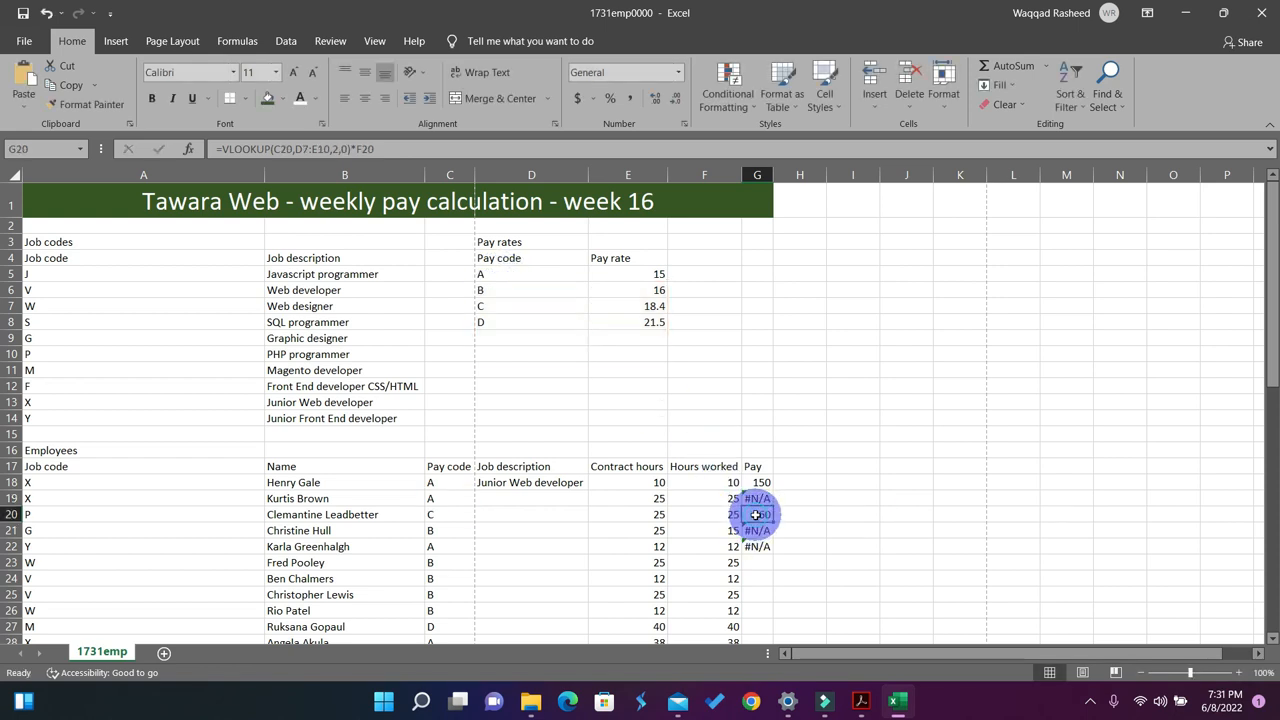
Inspect the pay formulas in G20 and G21 to see which pay rates range each one refers to.
double_click(757, 514)
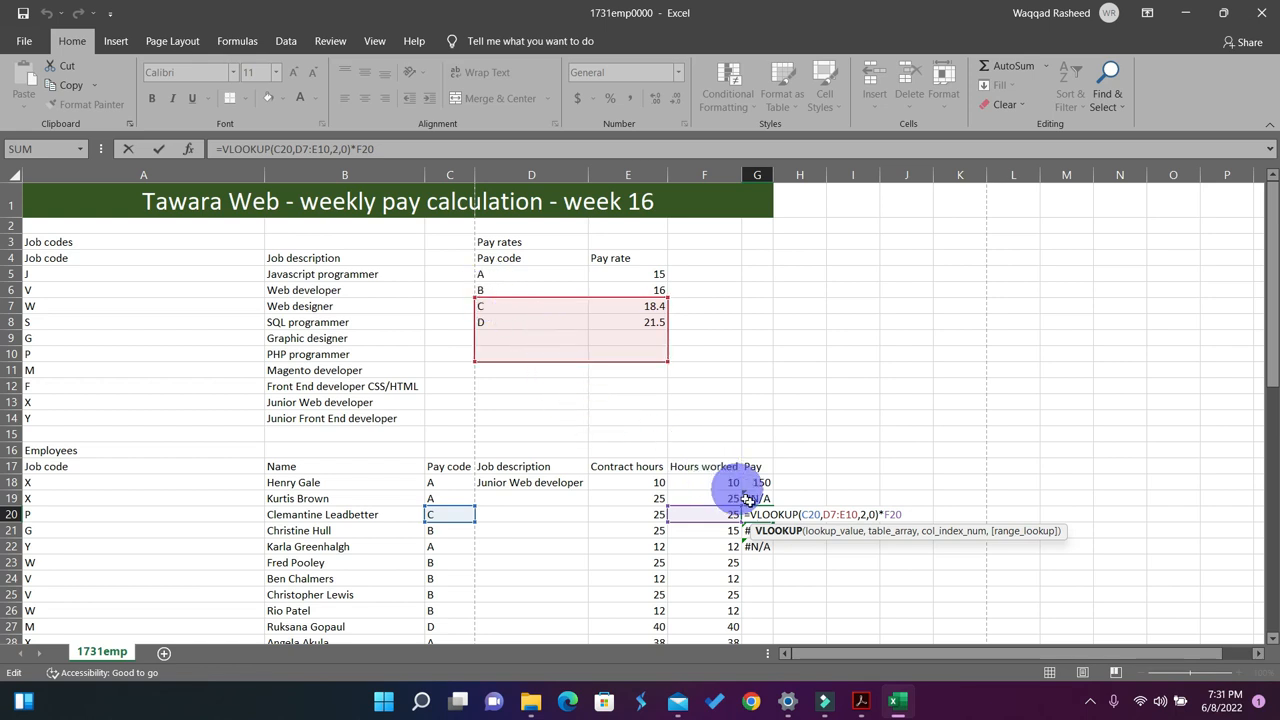
key(Escape)
double_click(759, 530)
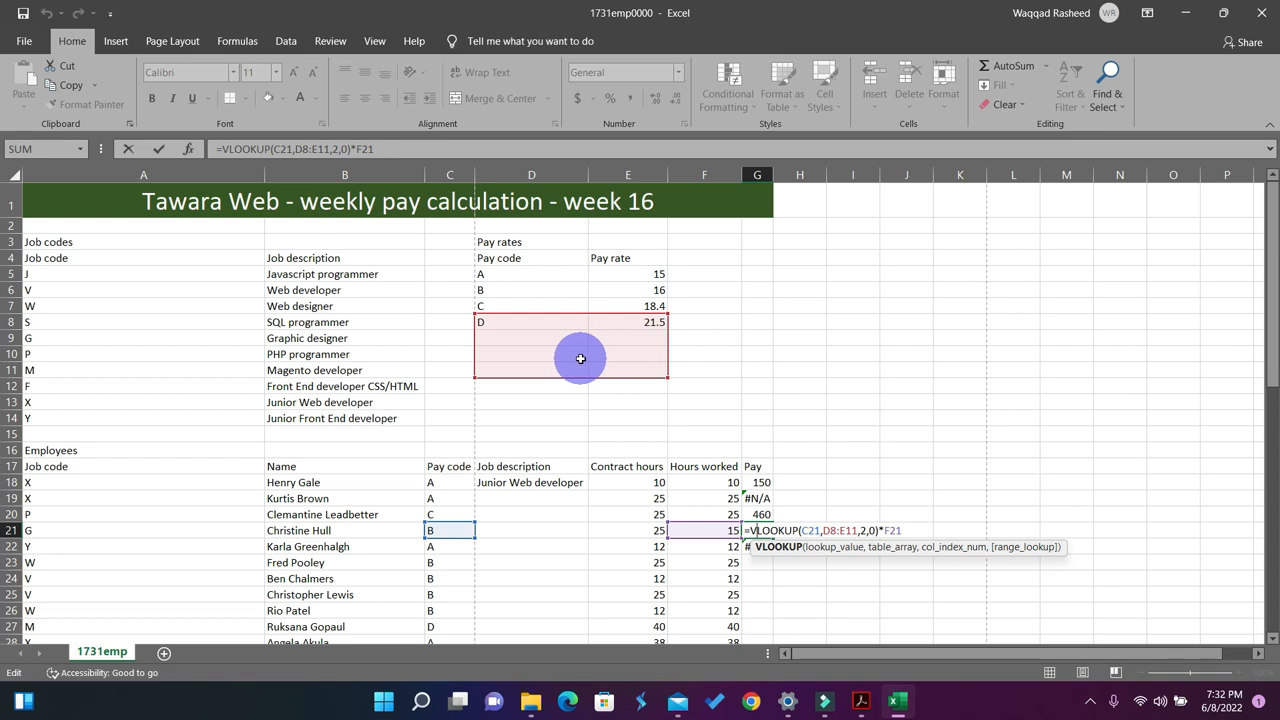
key(ctrl+Return)
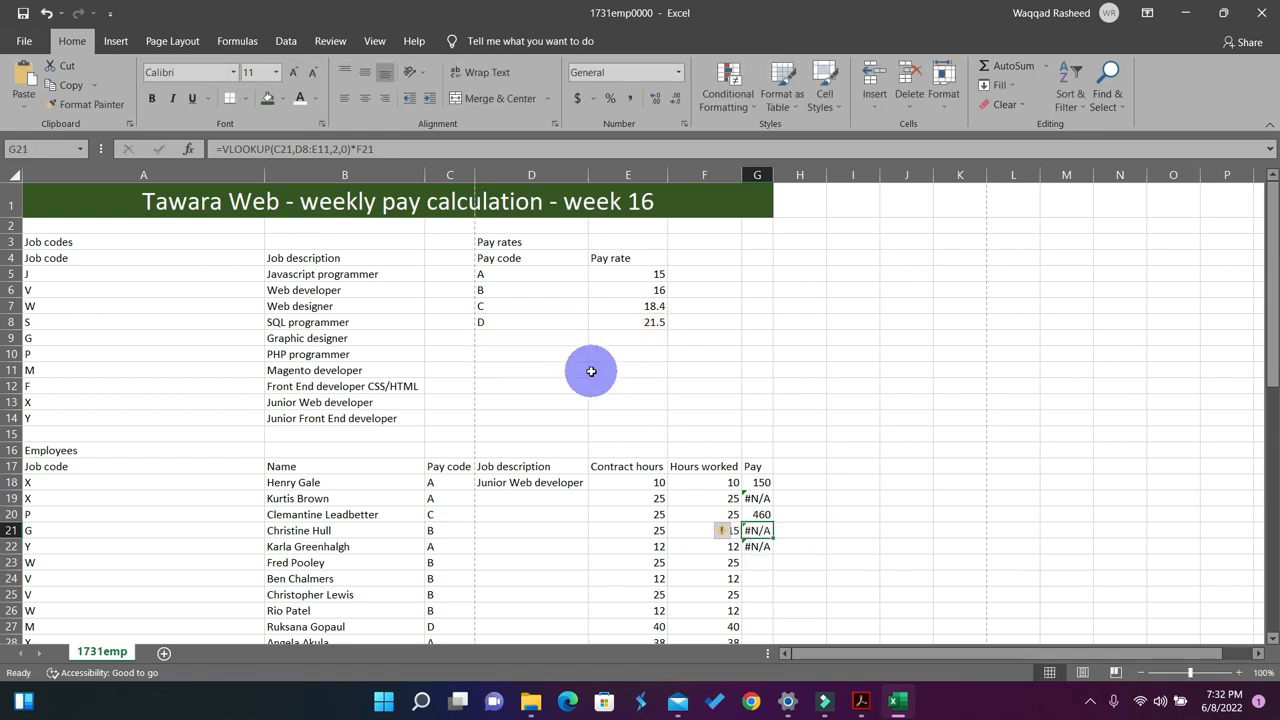
Make the table array in G18's pay formula absolute, giving =VLOOKUP(C18,$D$5:$E$8,2,0)*F18.
double_click(762, 482)
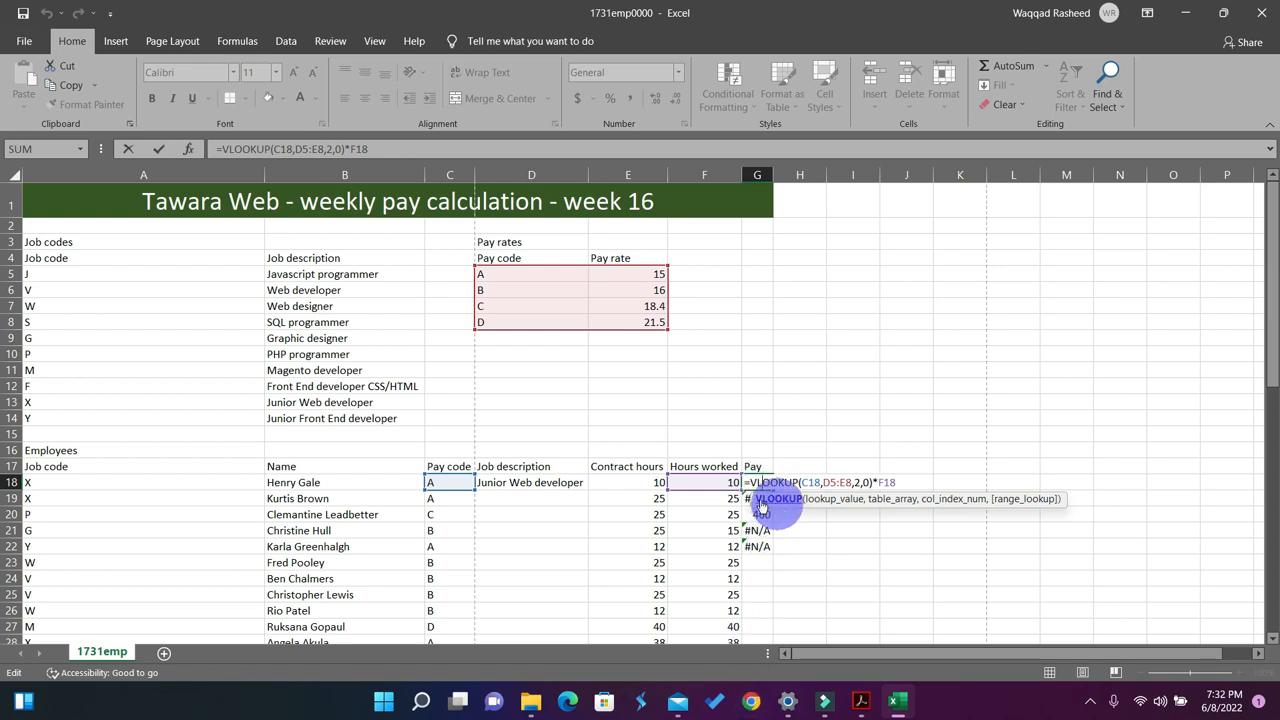
click(826, 482)
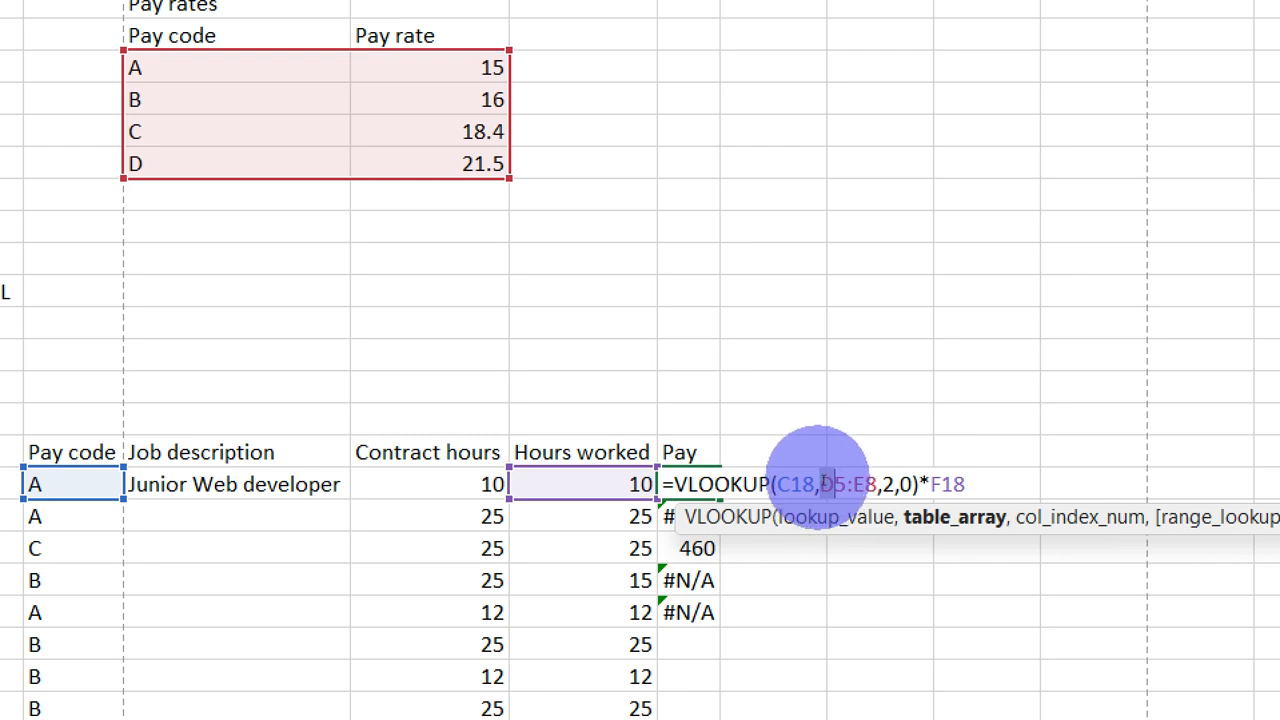
drag(819, 484, 852, 484)
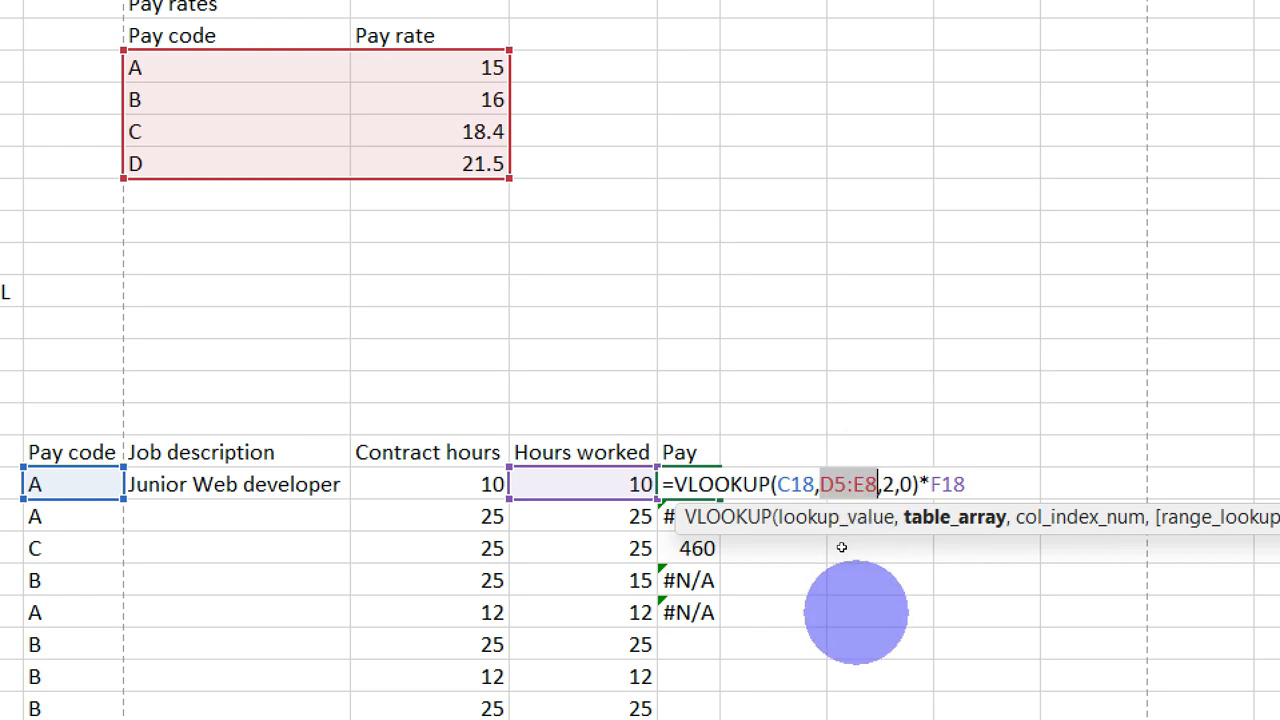
key(super+p)
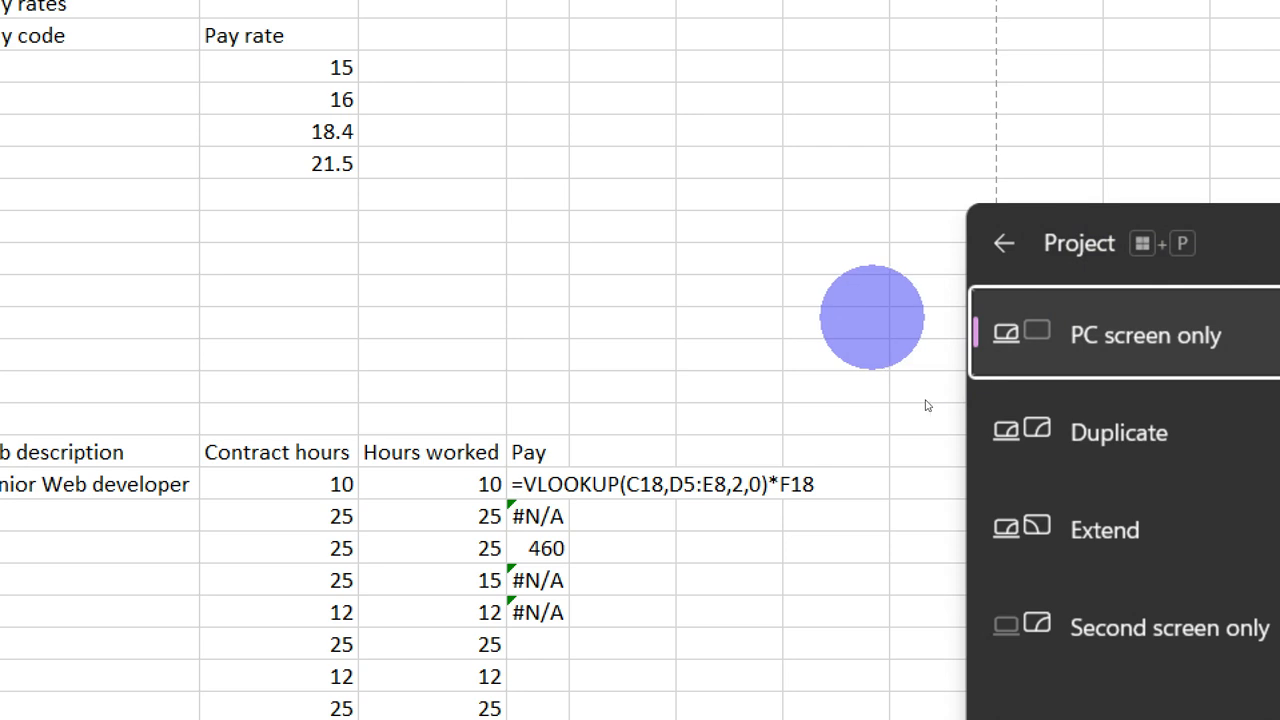
key(Escape)
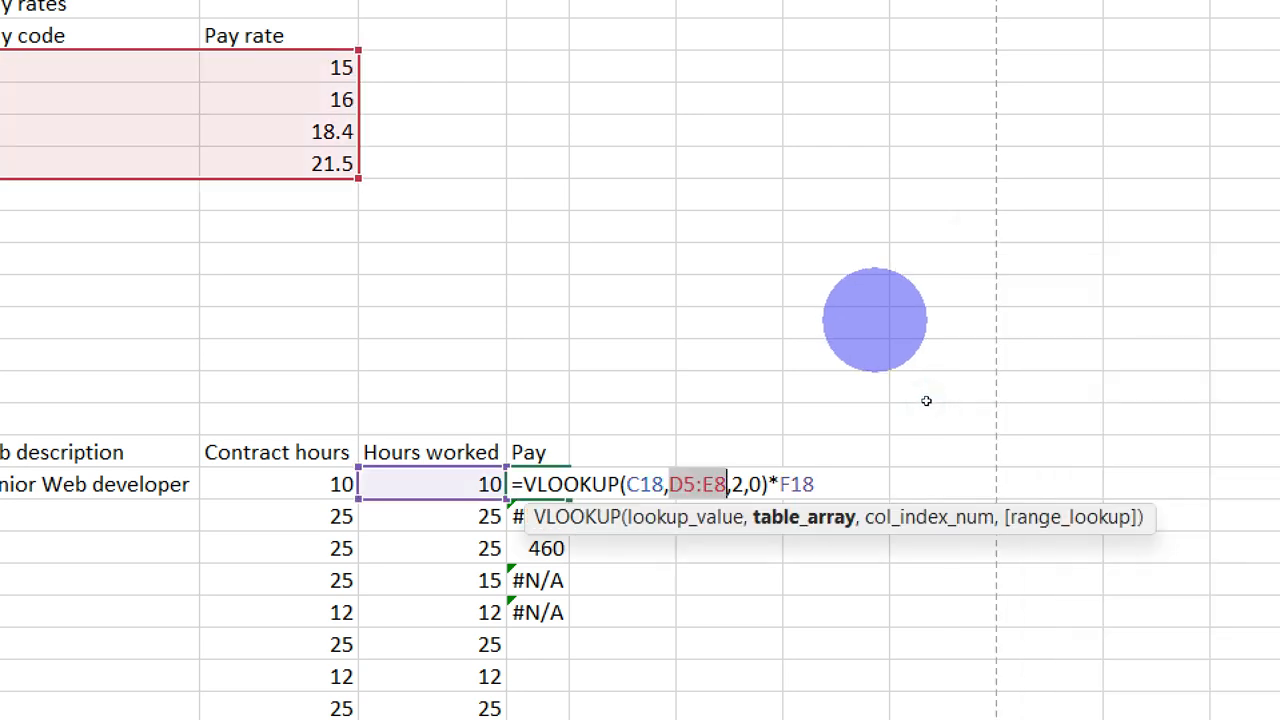
key(F4)
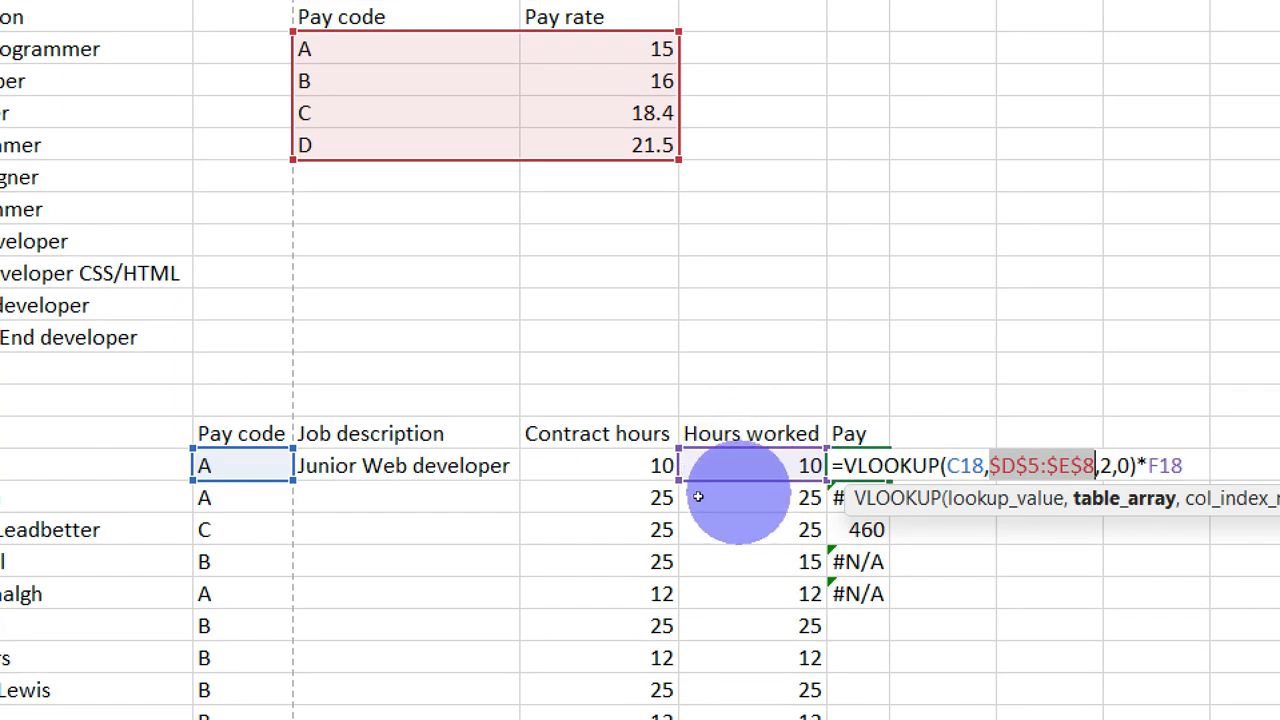
key(Return)
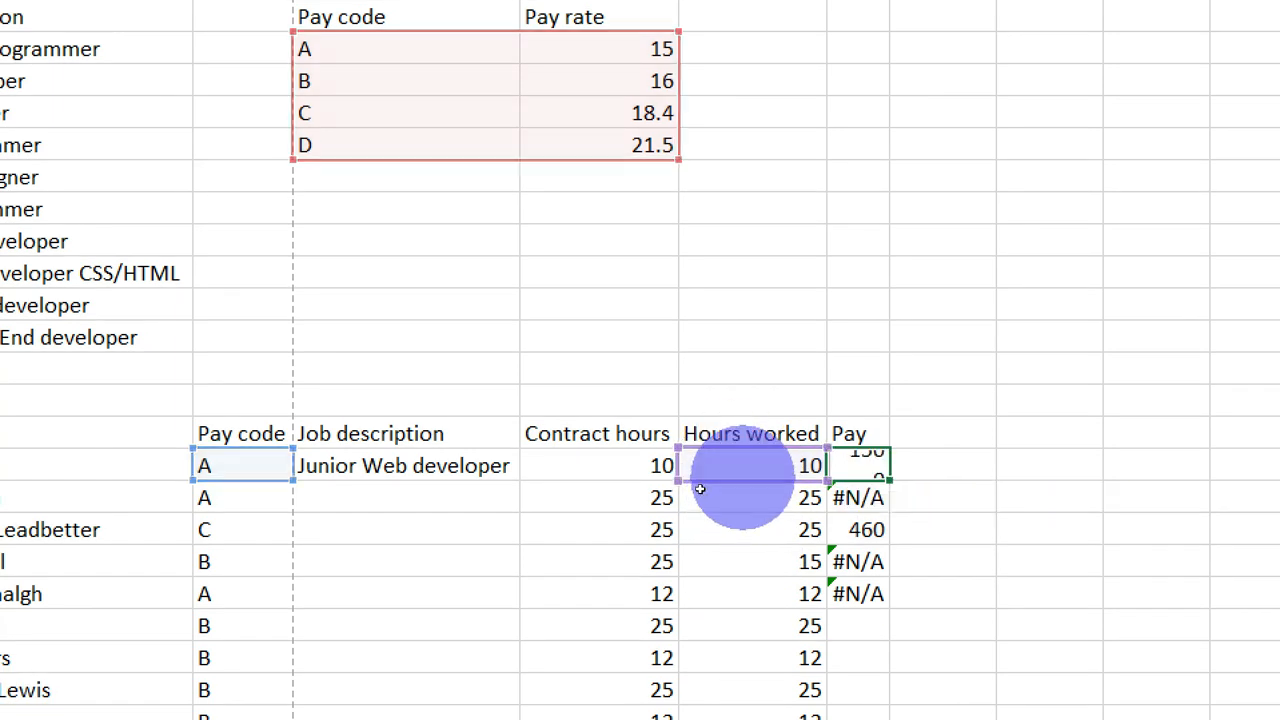
Fill the pay formula with the absolute range from G18 down to G22 and check the range used in G19.
click(864, 460)
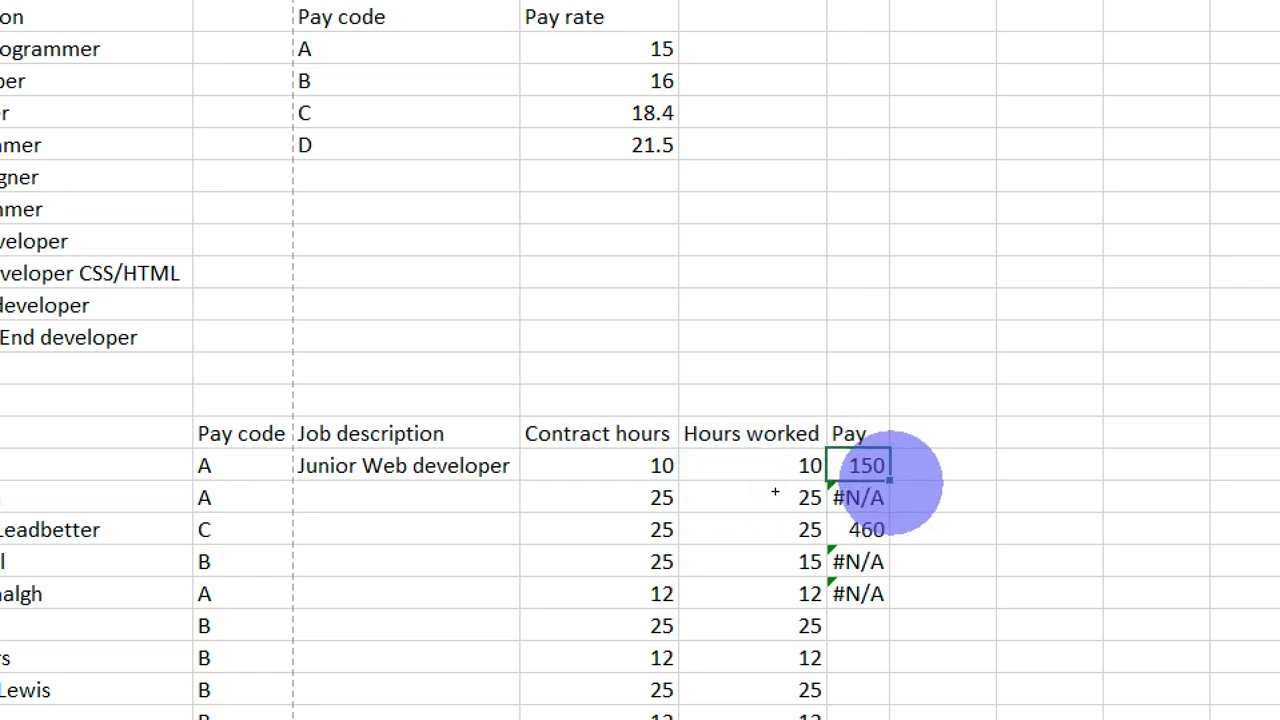
drag(889, 480, 884, 600)
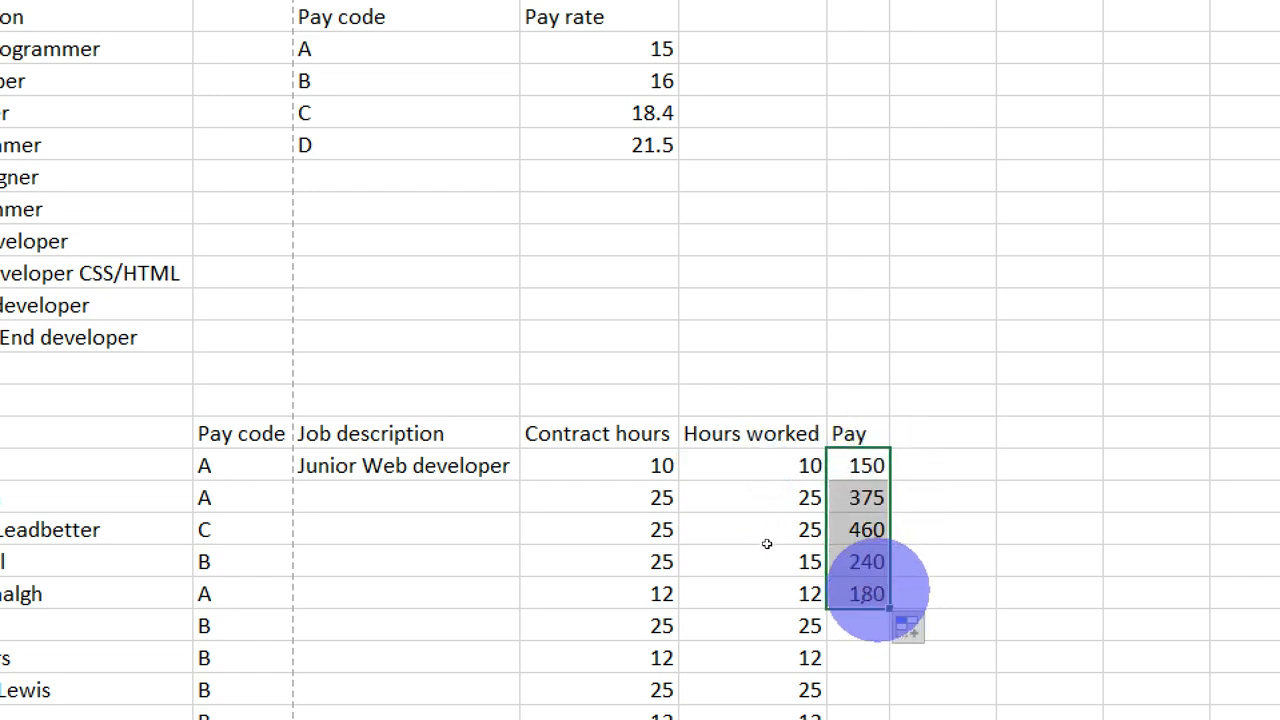
double_click(859, 498)
scroll(543, 89, up, 1)
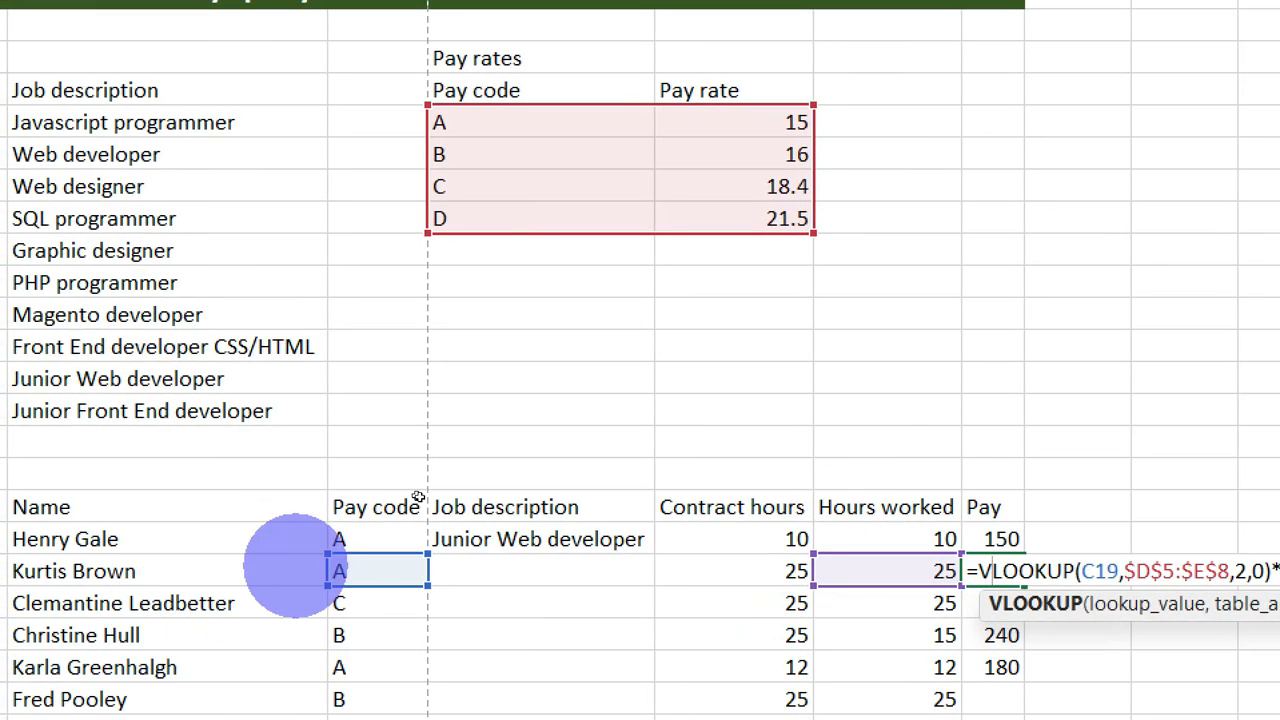
Inspect the replicated pay formulas in G19, G20 and G21, leaving each cell unedited.
key(Escape)
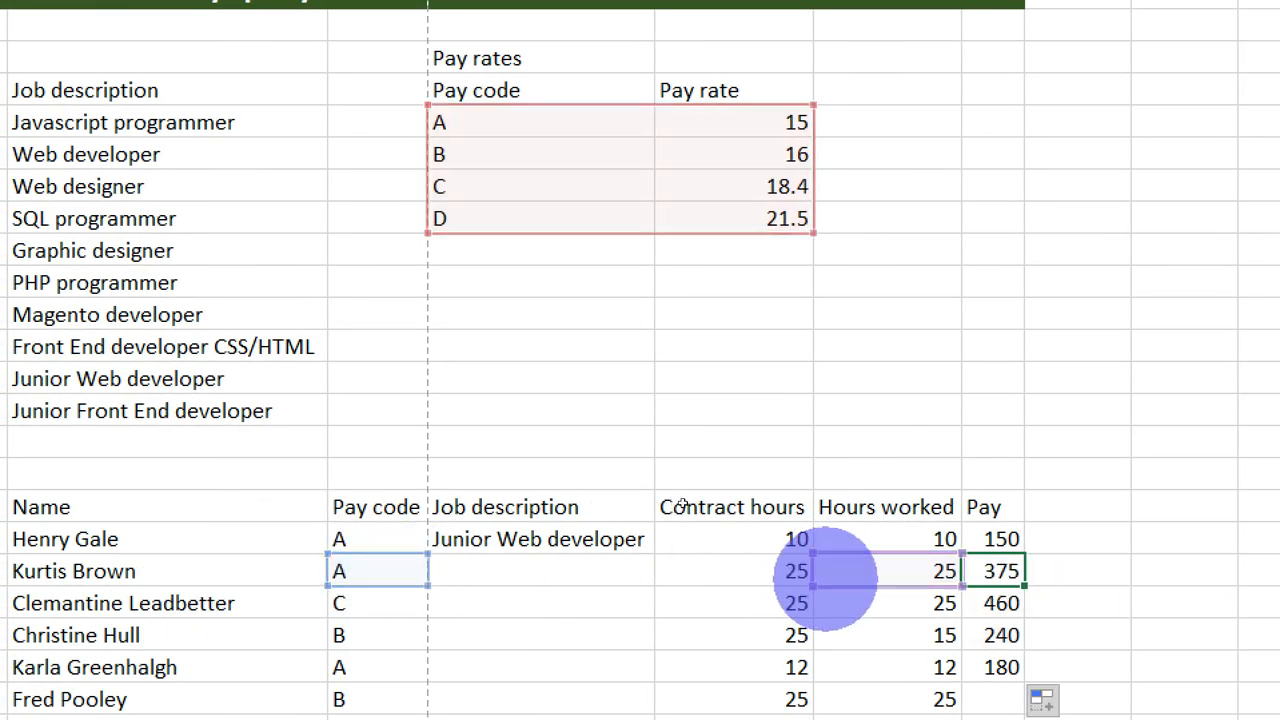
double_click(994, 595)
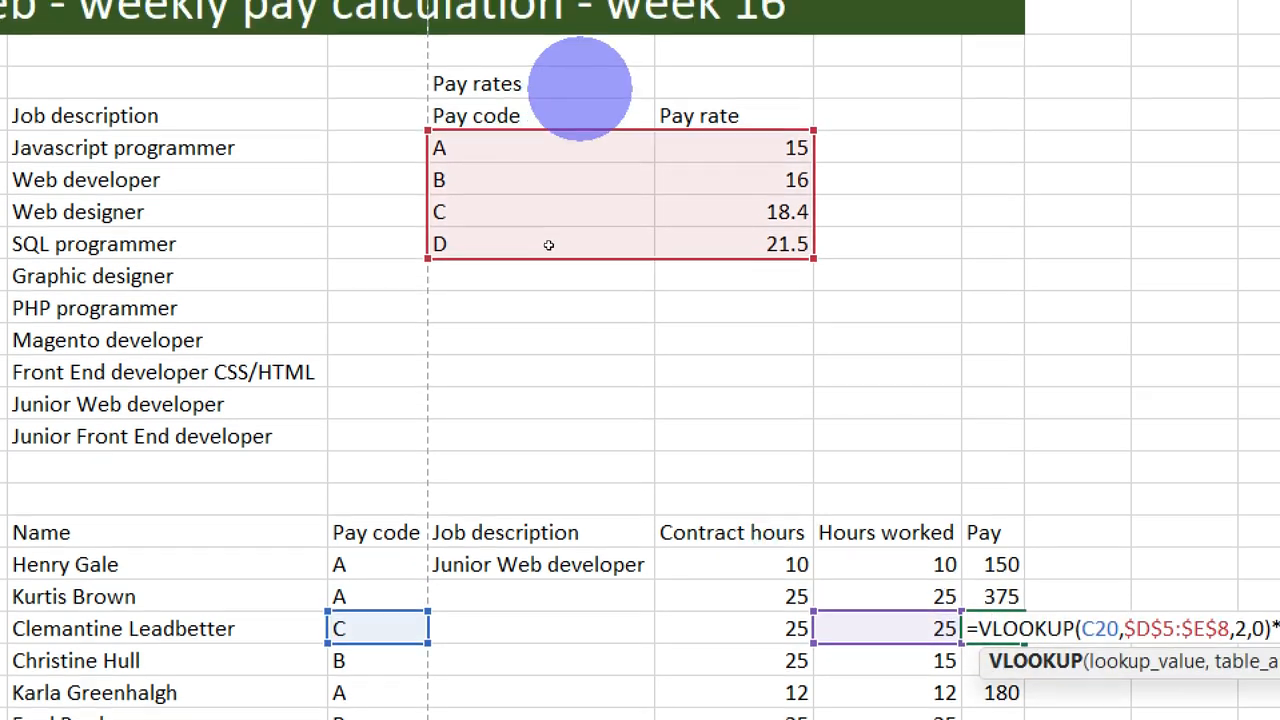
key(Escape)
double_click(994, 656)
key(Escape)
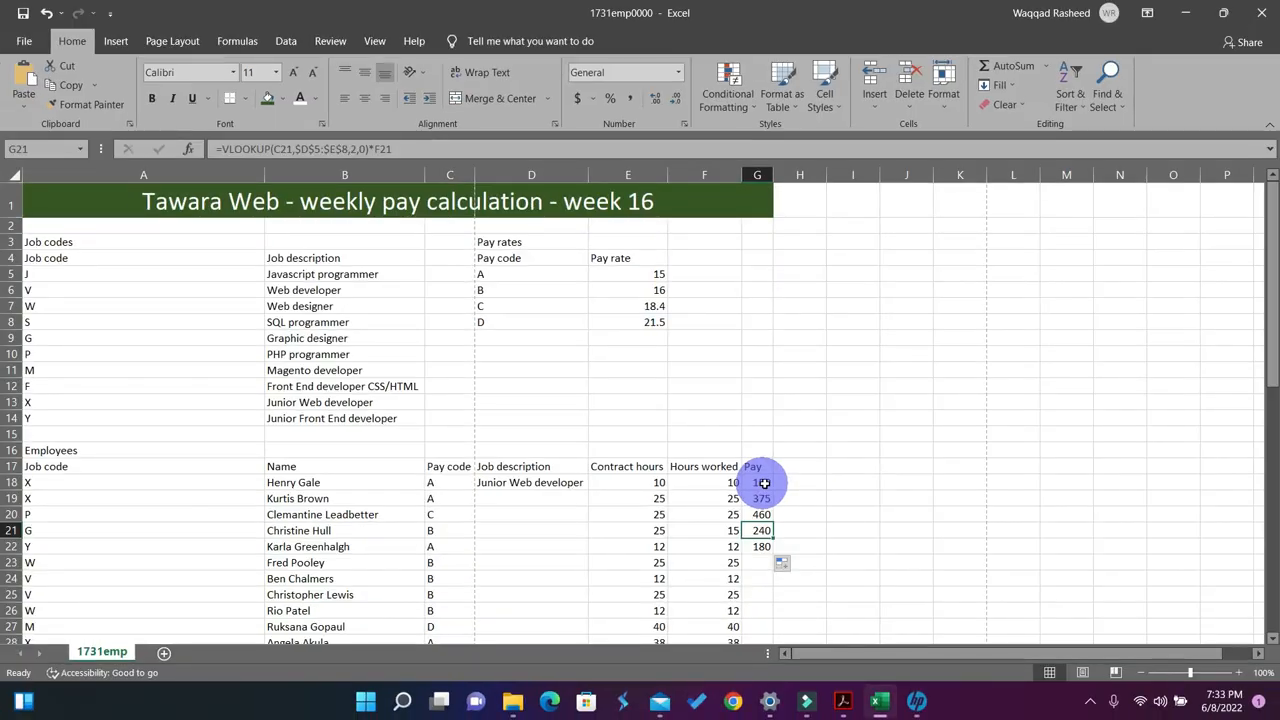
Switch to the exam paper in Acrobat Reader and highlight the task 14 instruction about the G18 pay formula.
click(843, 700)
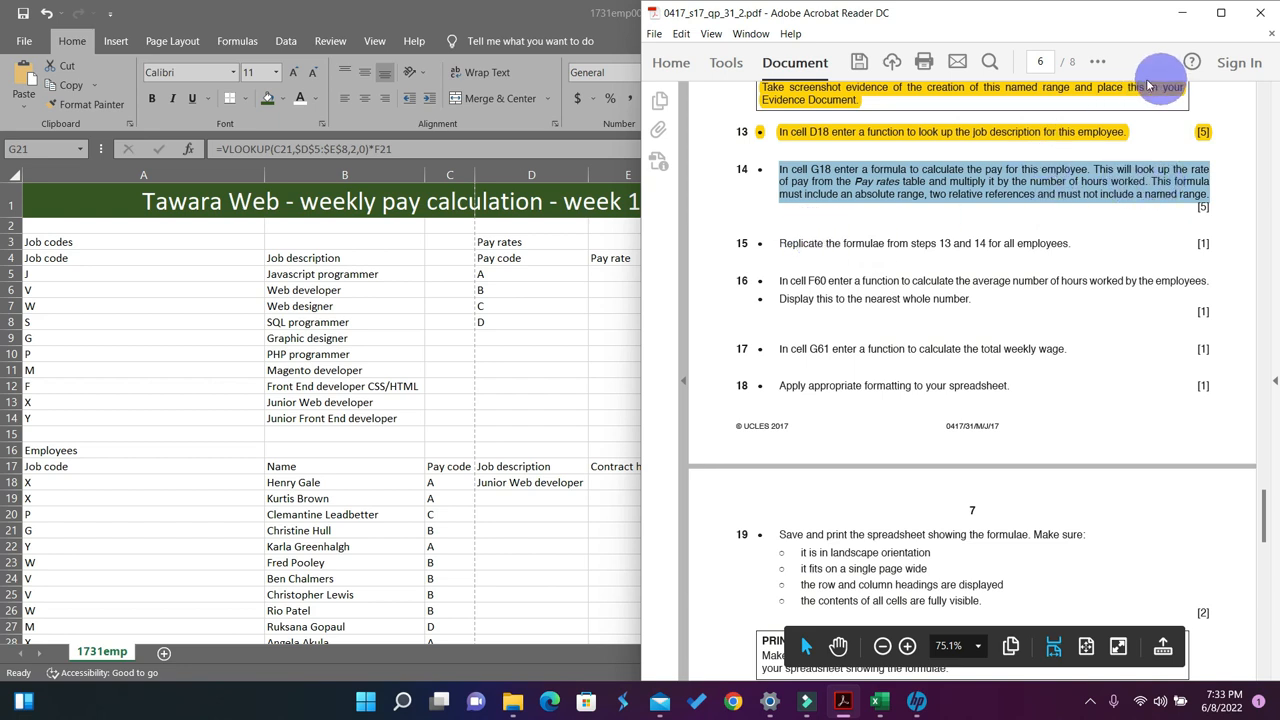
click(1097, 62)
click(1150, 107)
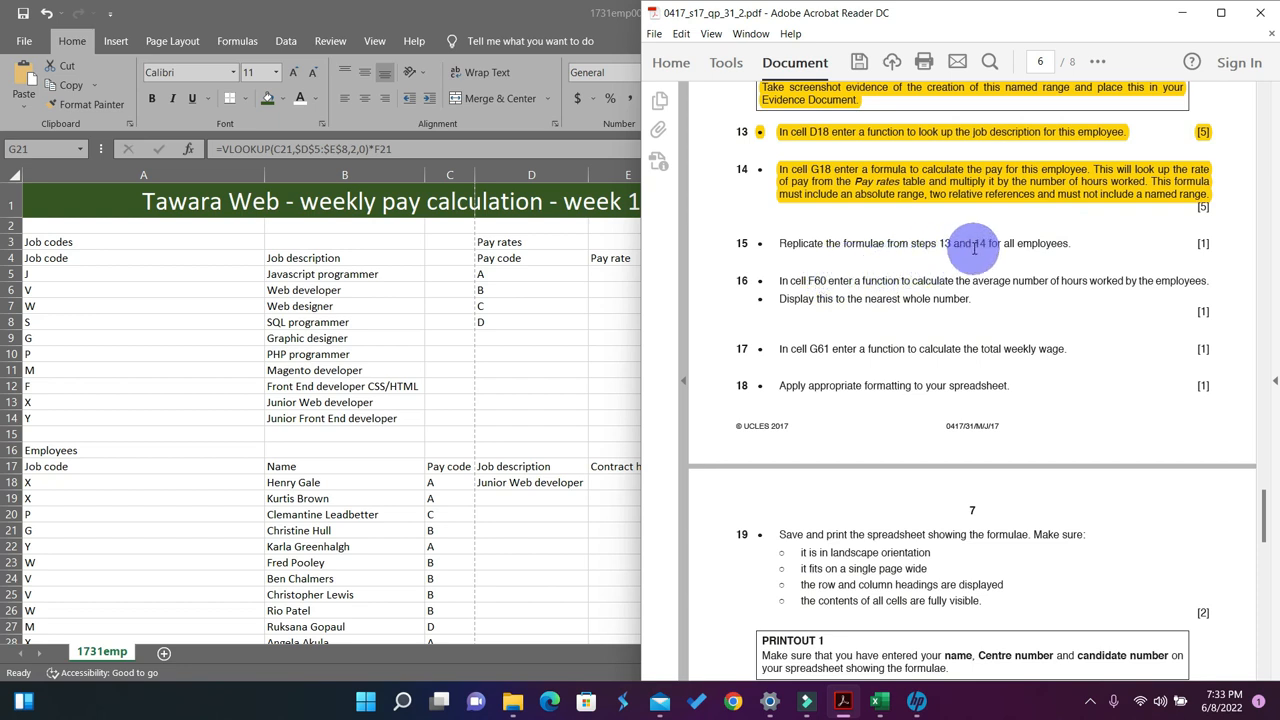
scroll(1044, 242, up, 1)
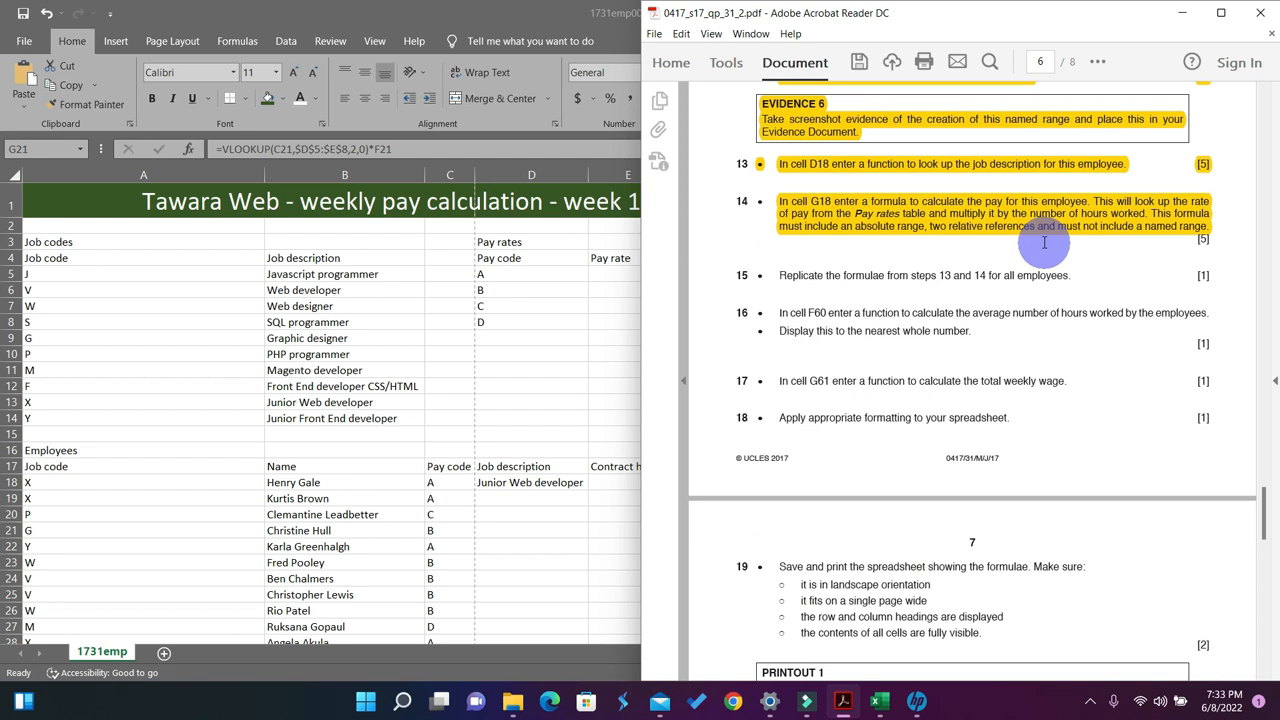
Return to the Excel workbook, fill the D18 job description lookup down to D58 and auto-fit column D.
click(1183, 13)
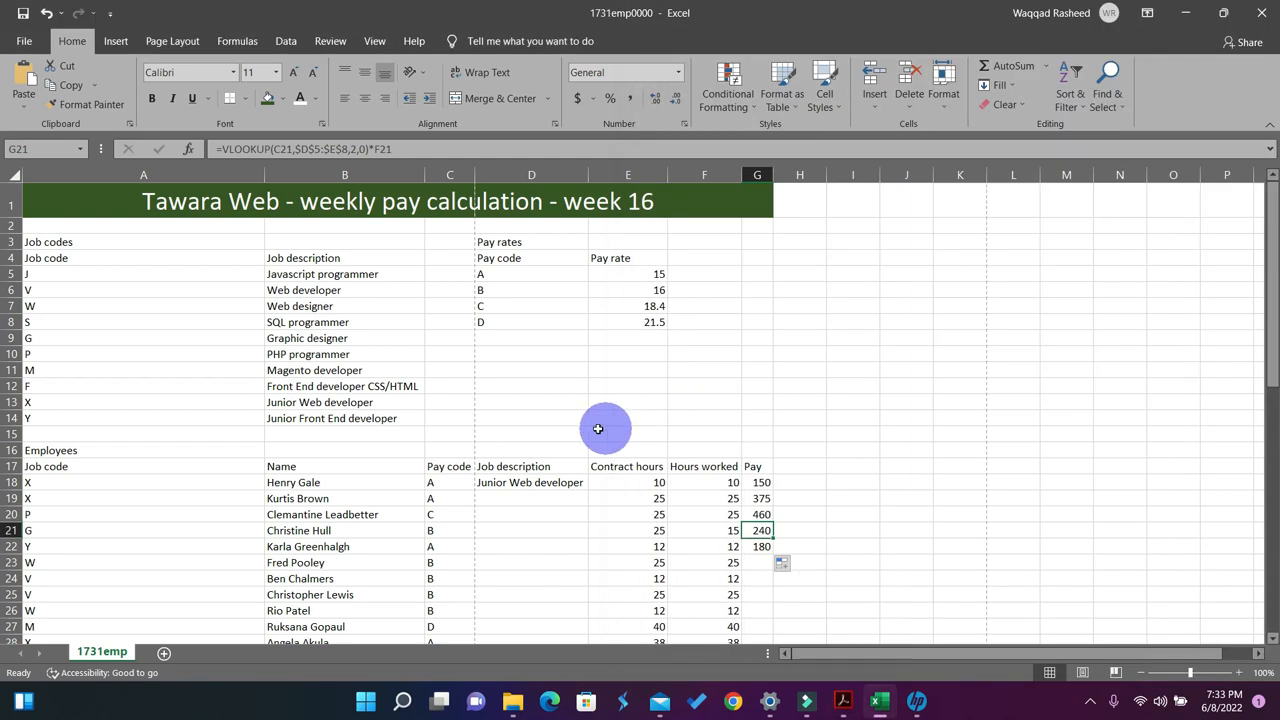
scroll(577, 429, down, 4)
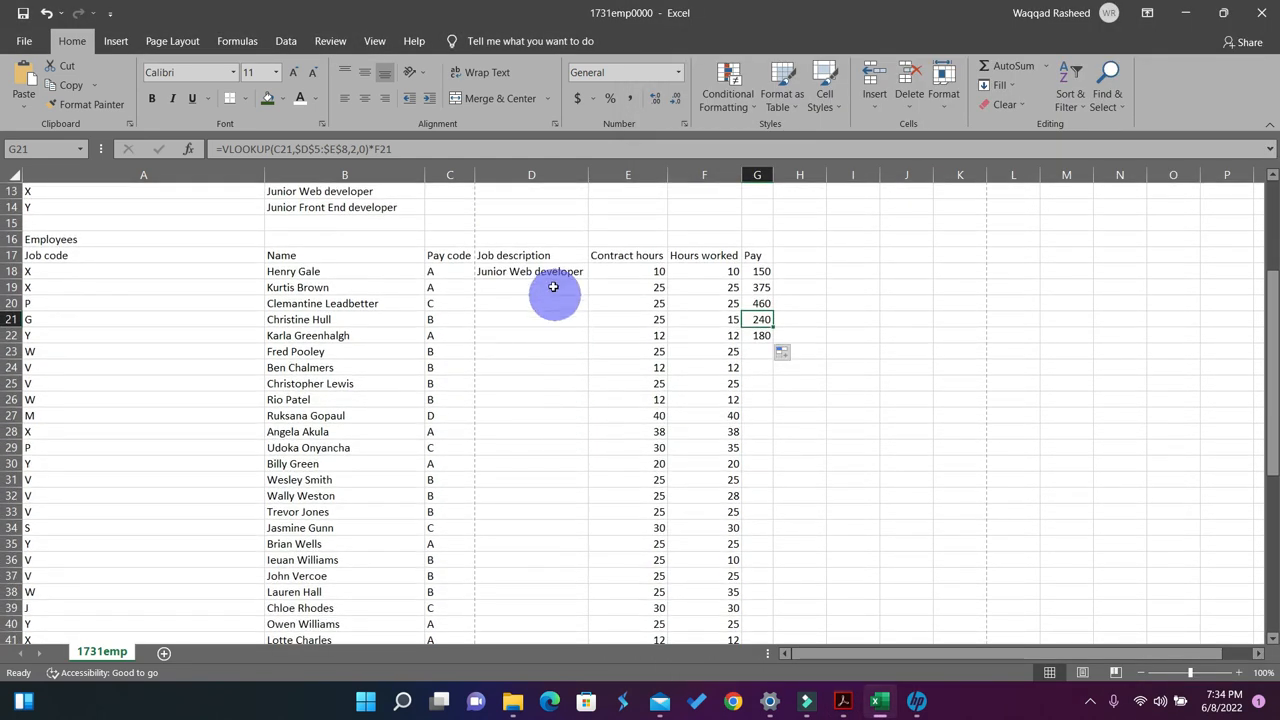
click(549, 274)
drag(587, 278, 578, 569)
scroll(586, 491, up, 10)
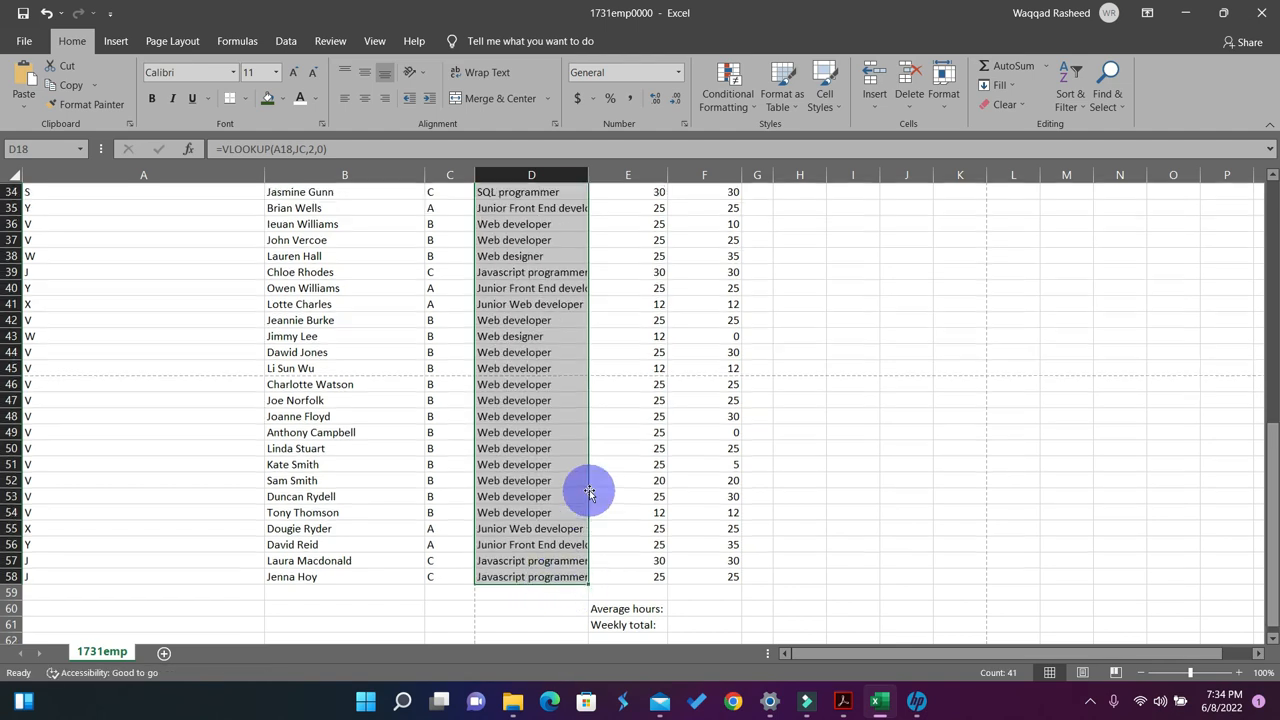
double_click(588, 178)
Fill the G18 pay formula down to G58 and narrow the Pay column slightly.
scroll(663, 463, down, 1)
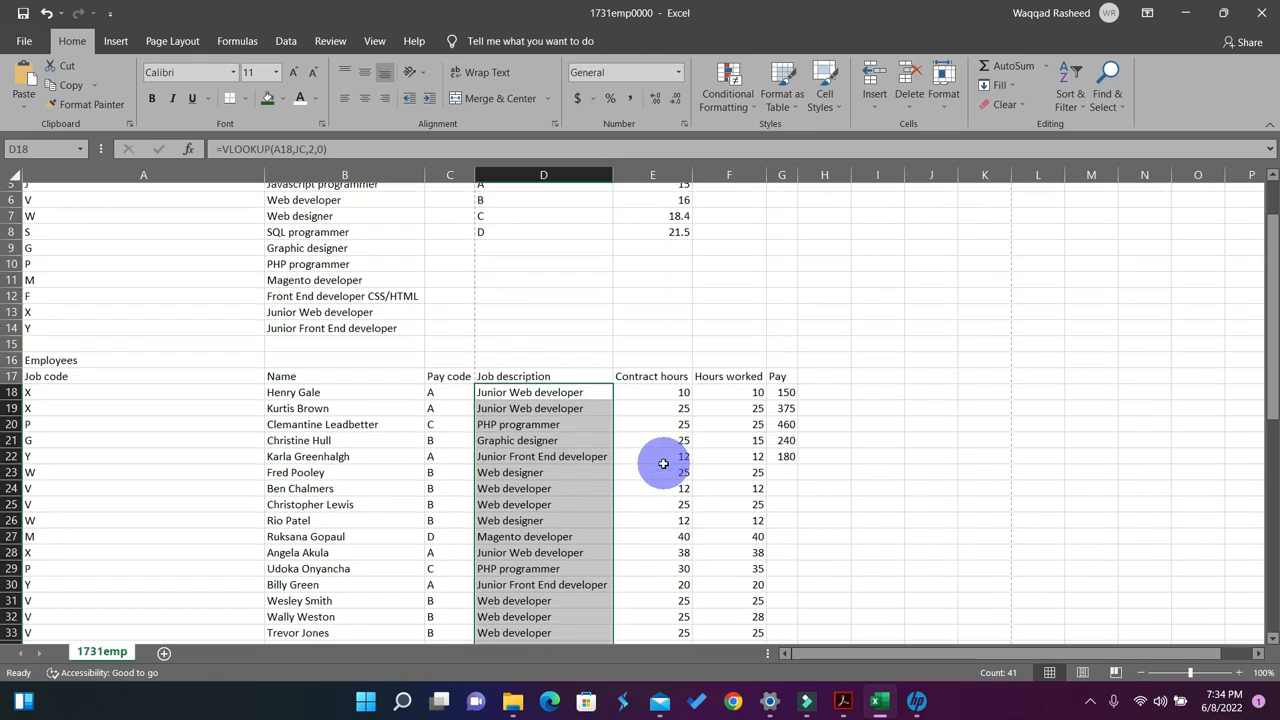
scroll(663, 463, down, 2)
click(780, 303)
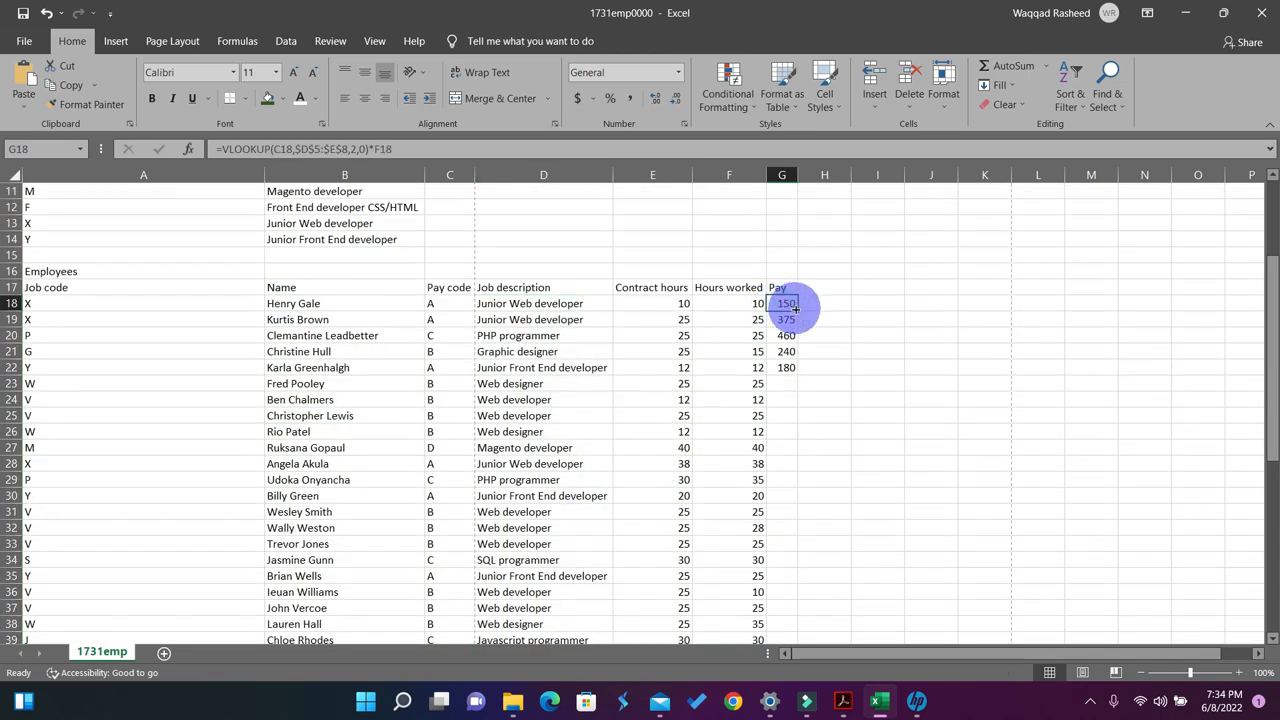
drag(796, 309, 798, 582)
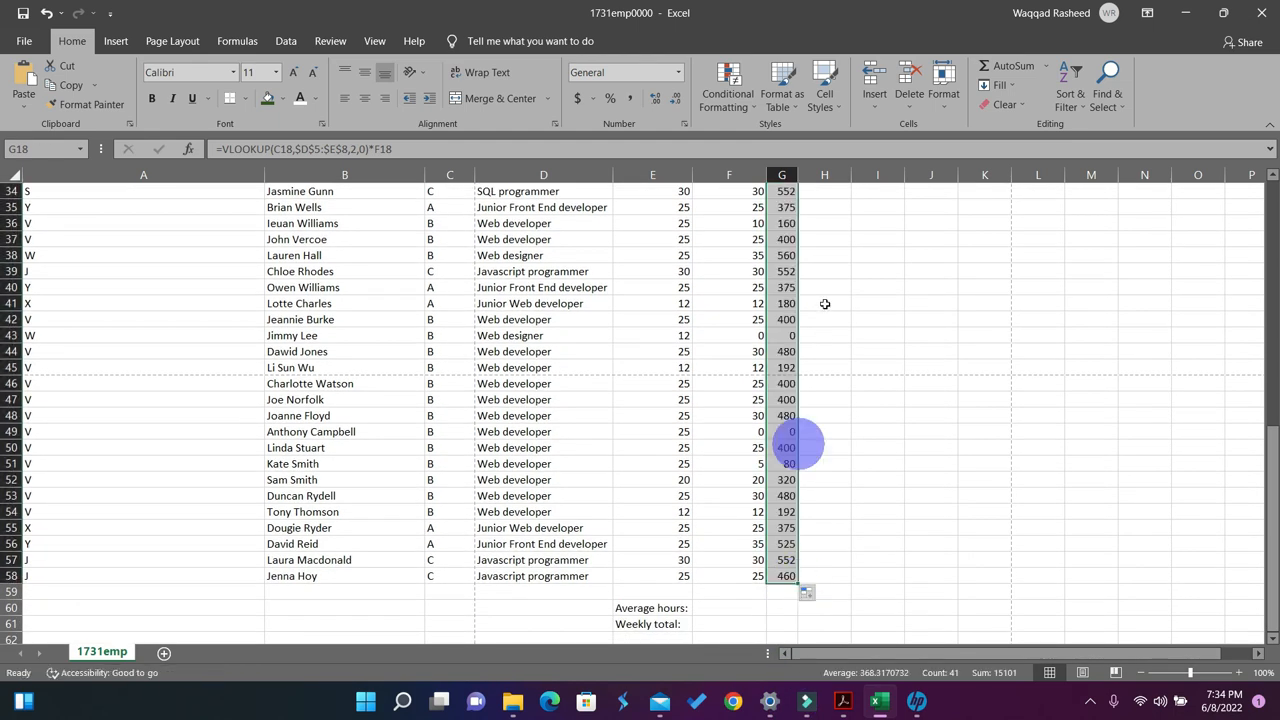
drag(799, 172, 791, 172)
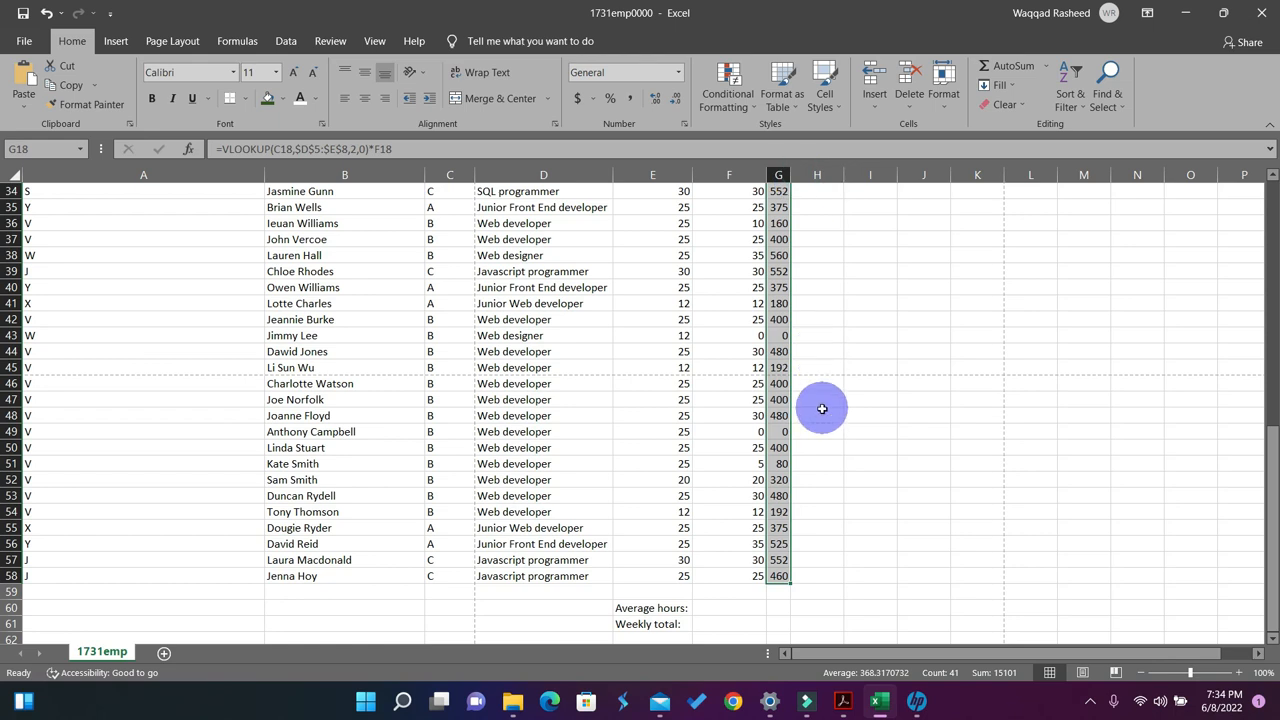
scroll(820, 406, up, 8)
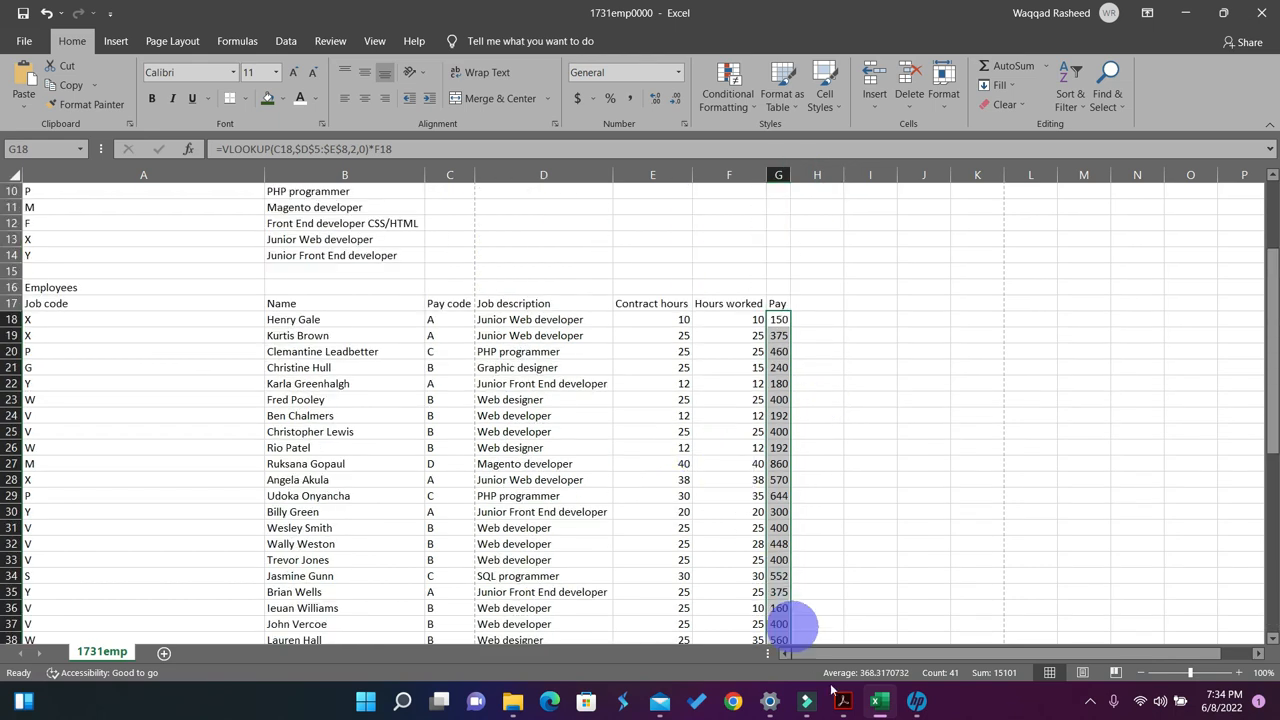
Switch to the exam paper in Acrobat Reader and highlight the task 15 instruction about replicating the formulae.
click(843, 702)
click(872, 400)
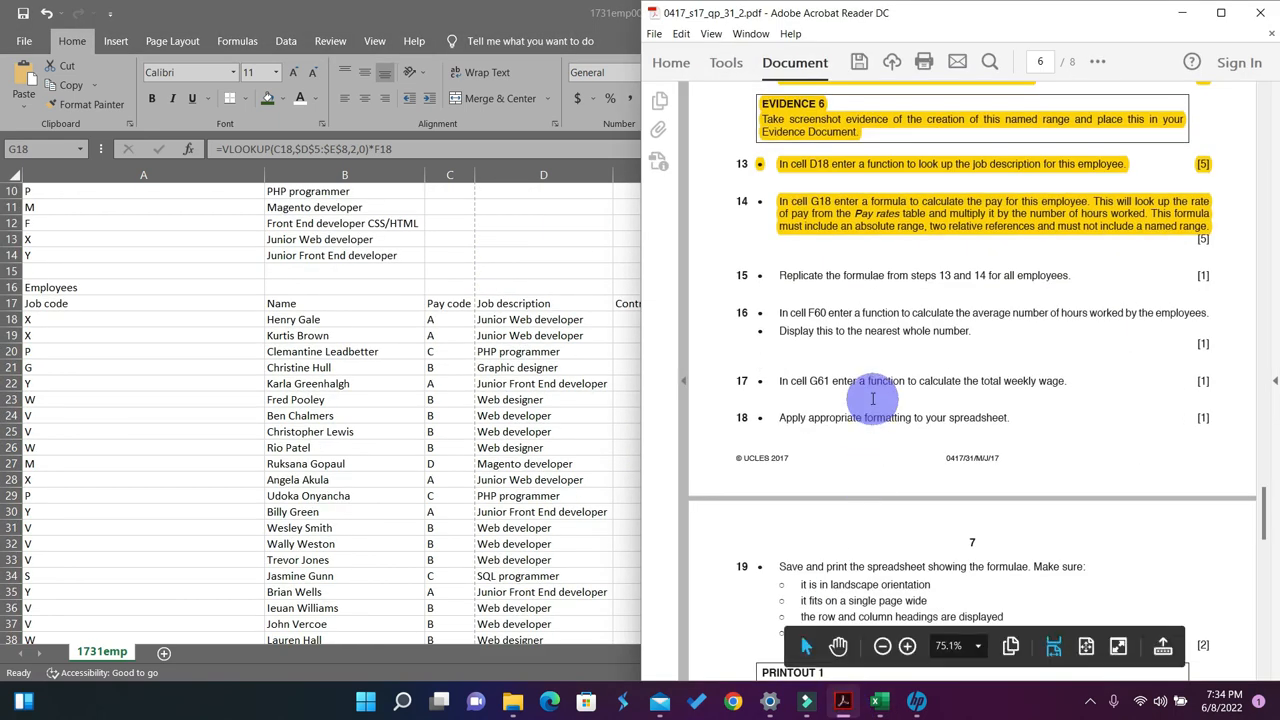
scroll(872, 398, up, 2)
scroll(872, 397, up, 5)
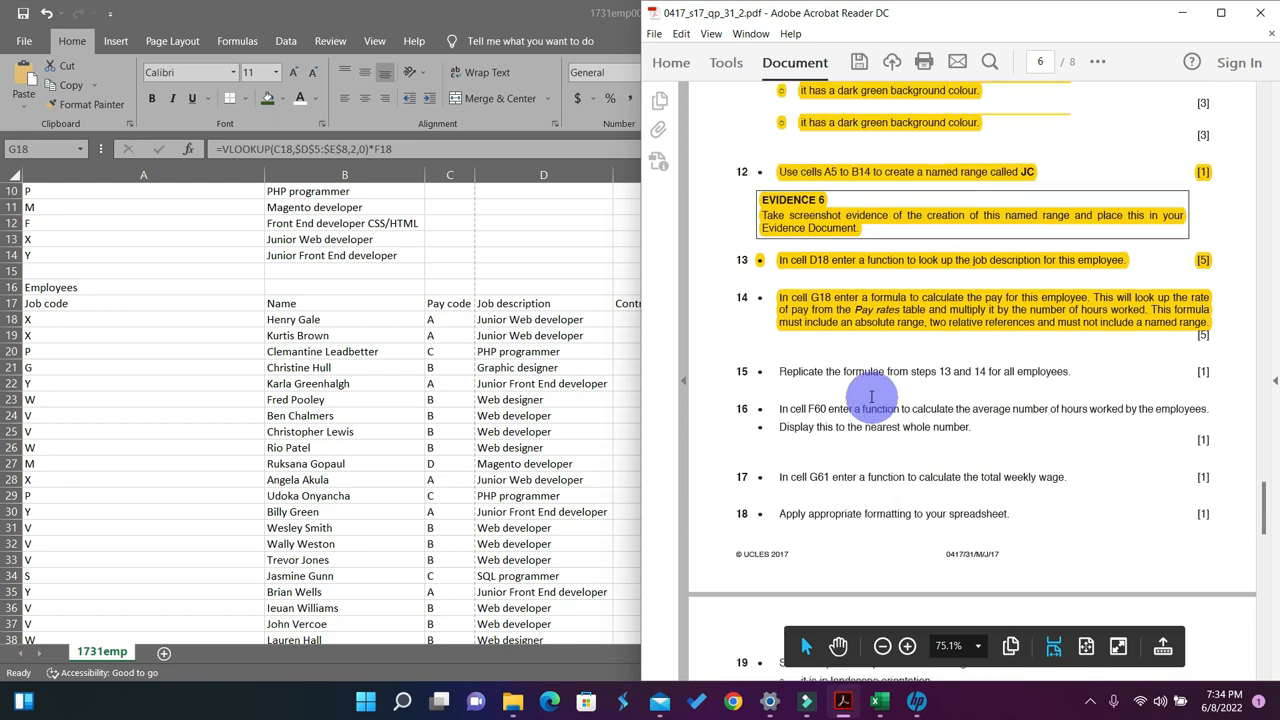
scroll(872, 397, down, 5)
drag(1071, 339, 777, 340)
click(1097, 62)
click(1148, 110)
scroll(915, 427, down, 2)
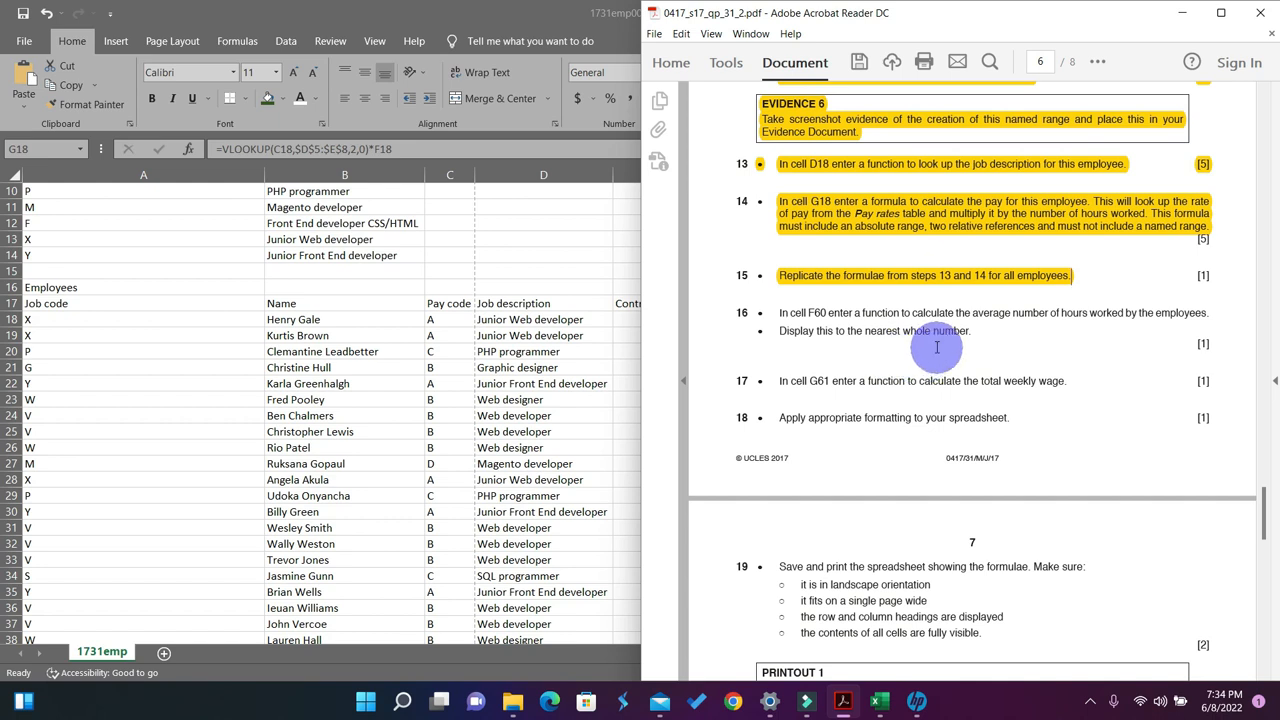
Return to the Excel workbook and enter =AVERAGE(F18:F58) in F60 for the average hours worked.
click(1180, 13)
scroll(720, 370, down, 10)
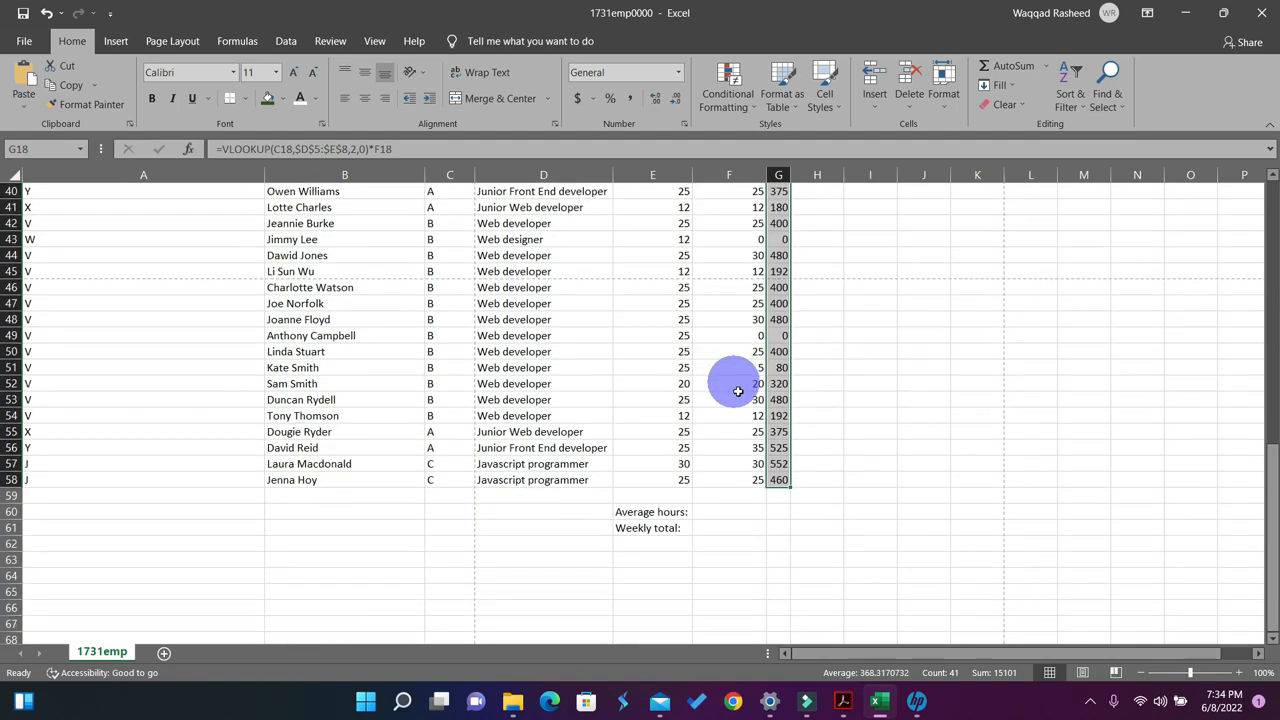
click(714, 511)
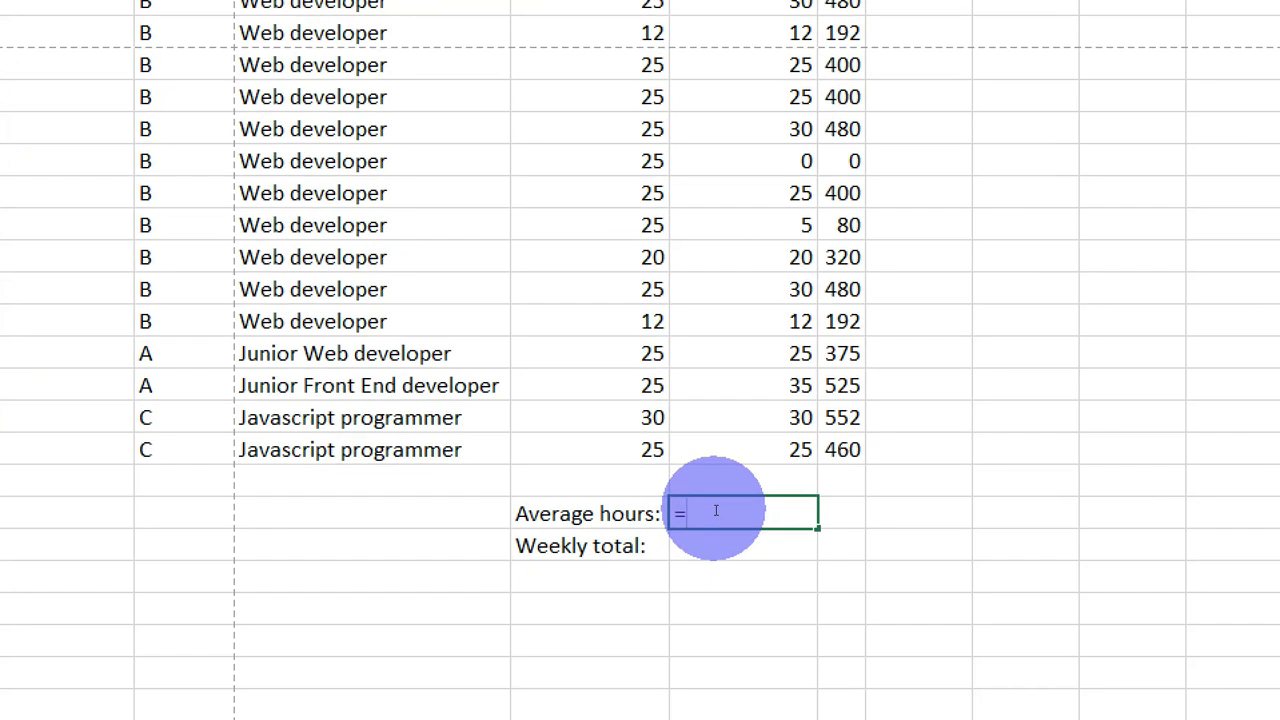
text(=ave)
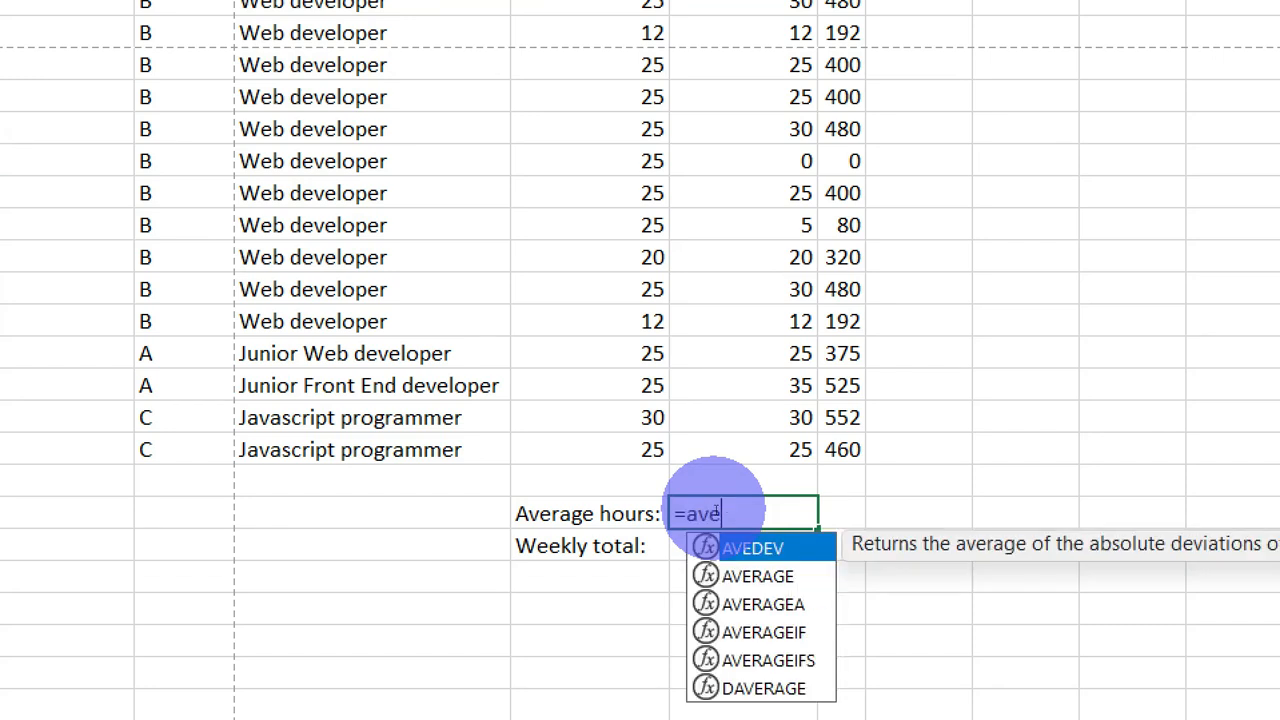
key(Down)
key(Tab)
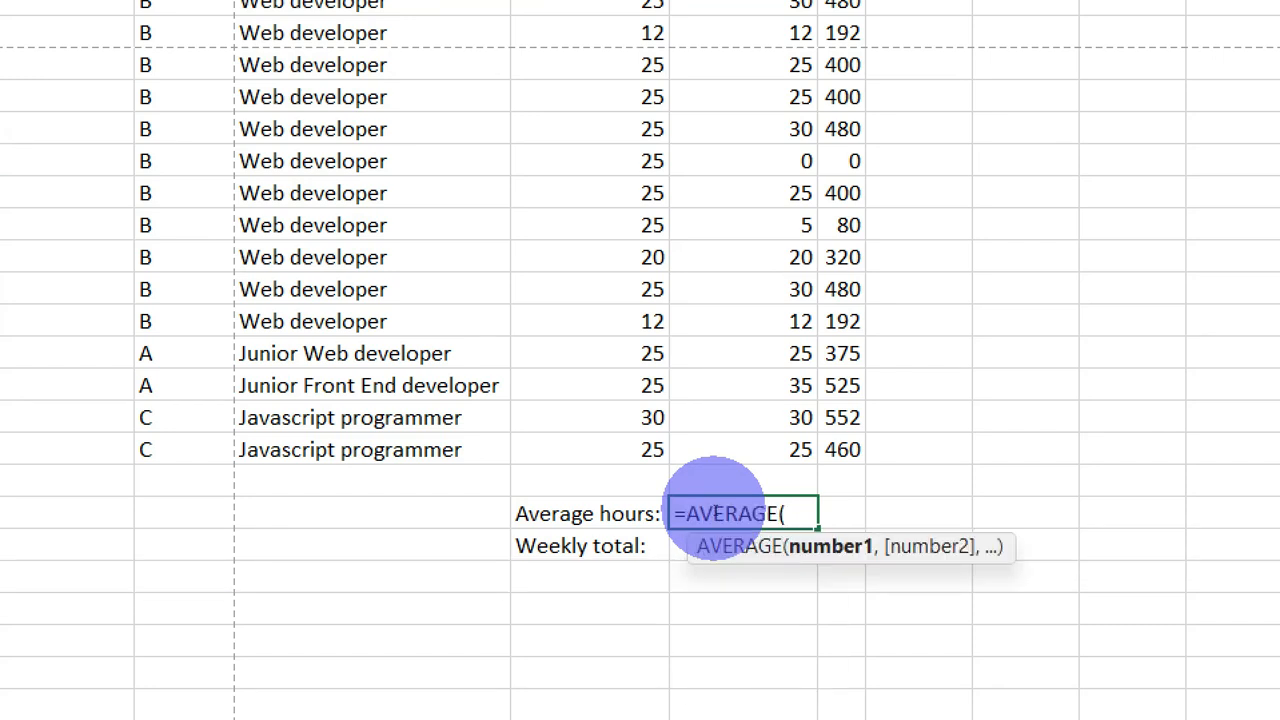
scroll(749, 389, up, 3)
scroll(749, 389, up, 7)
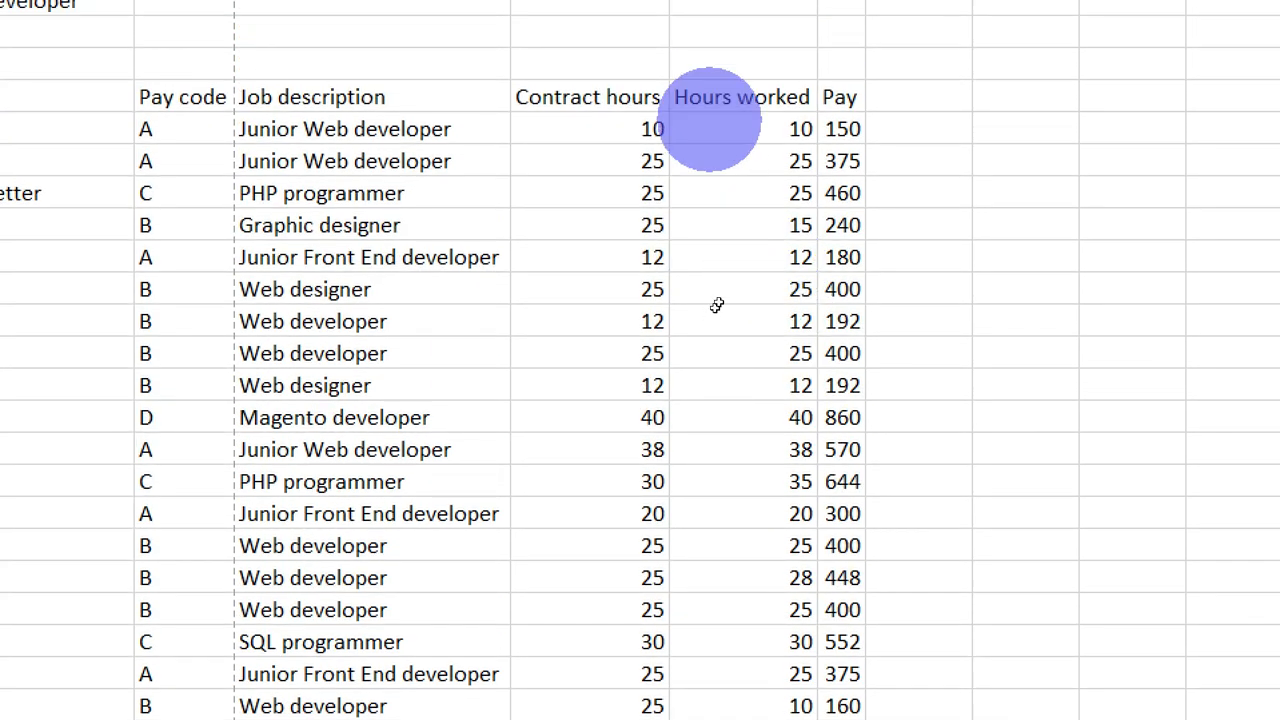
drag(735, 129, 748, 430)
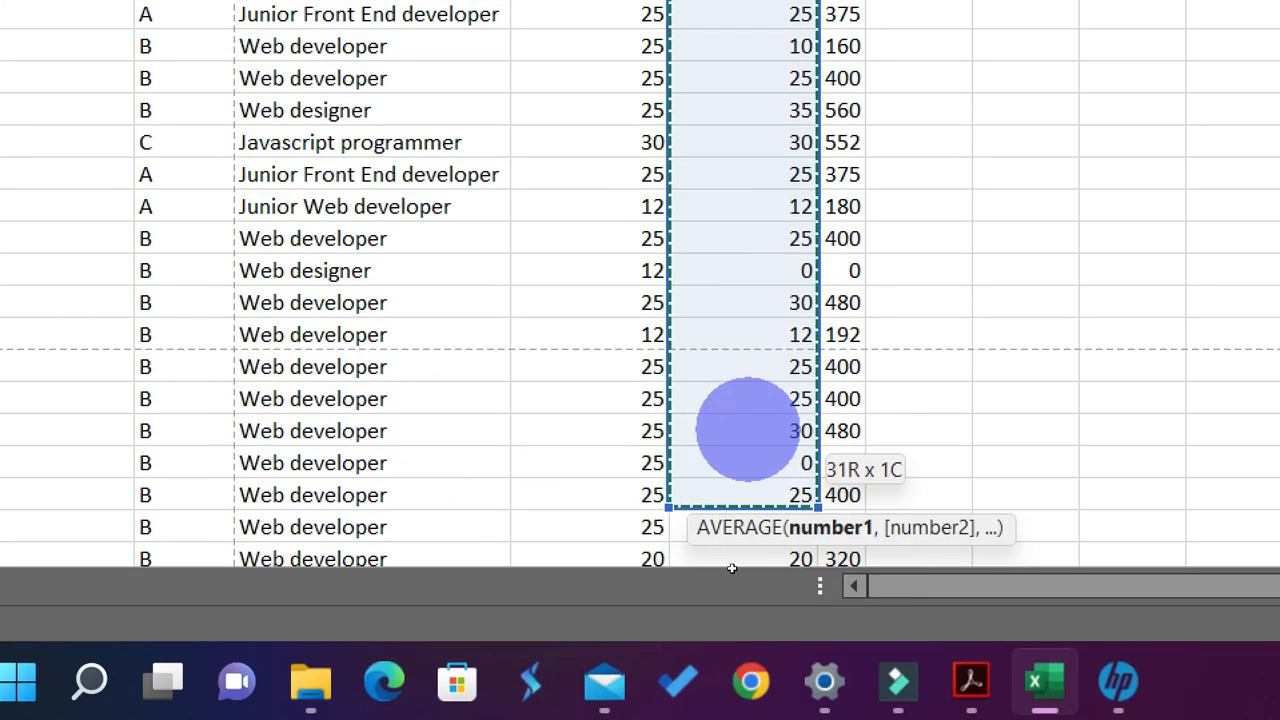
drag(732, 568, 735, 603)
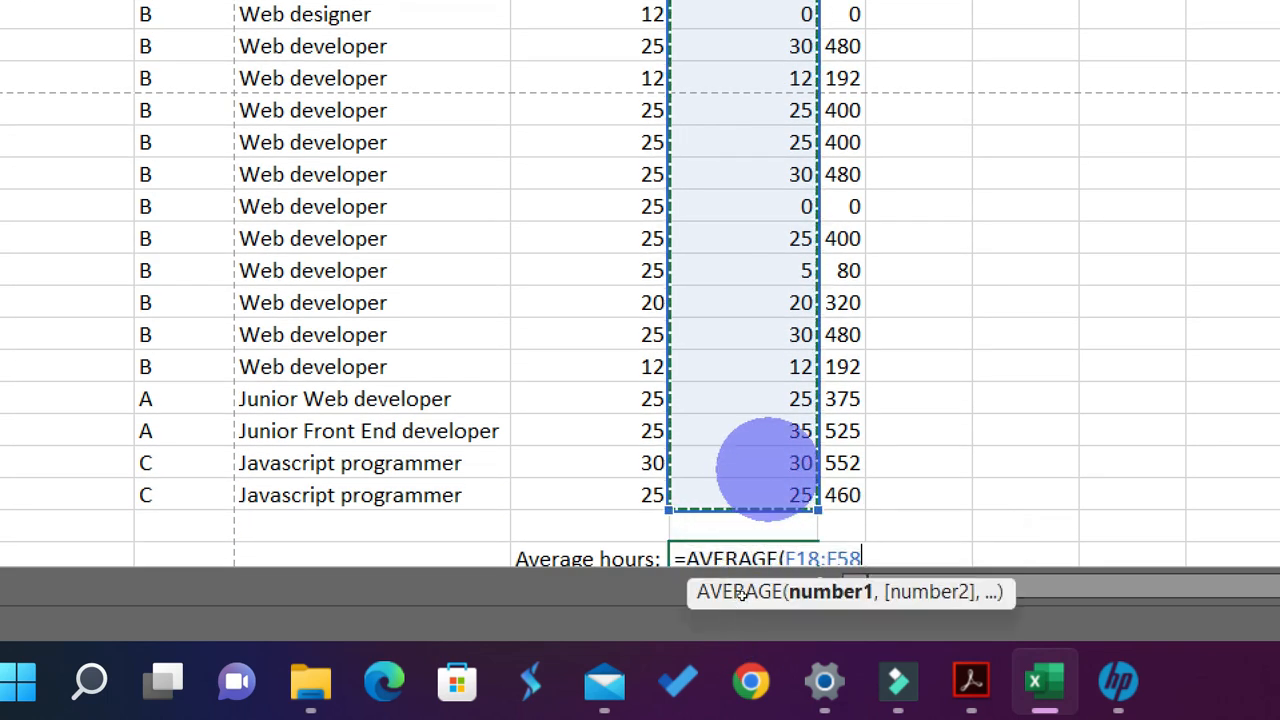
text())
key(Return)
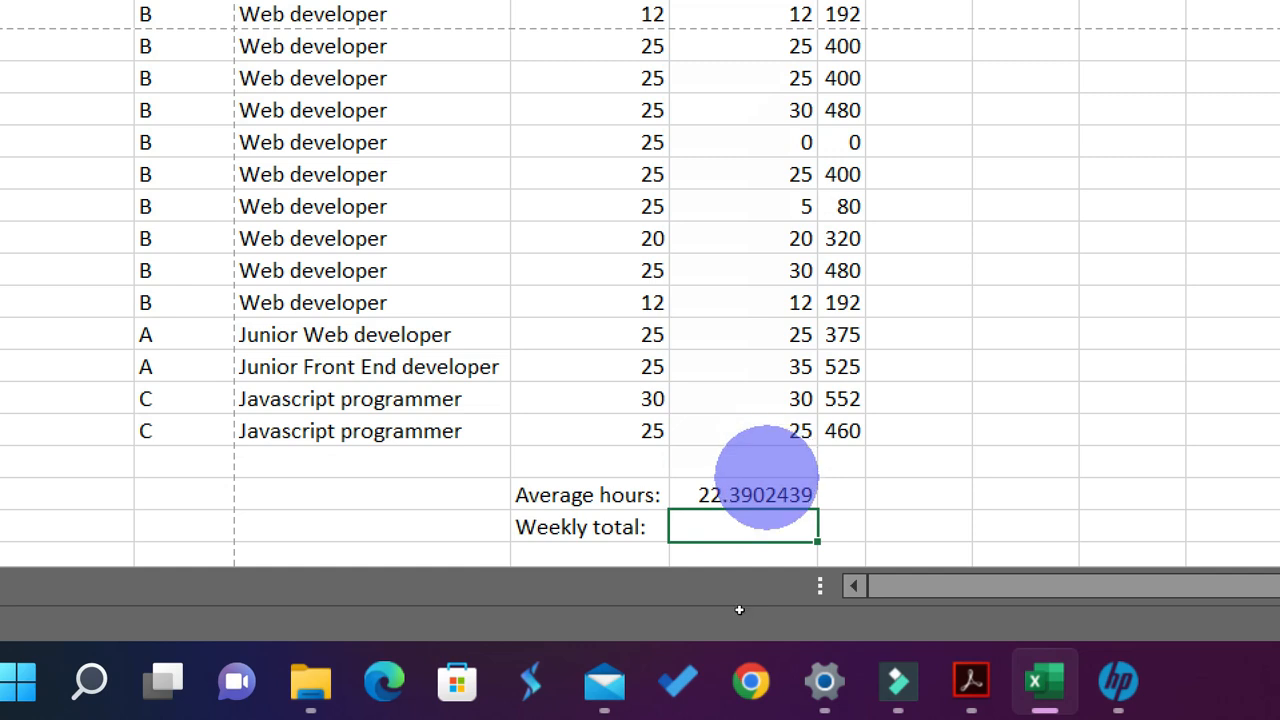
Wrap the F60 average in a ROUND function with 0 digits, giving =ROUND(AVERAGE(F18:F58),0).
key(Up)
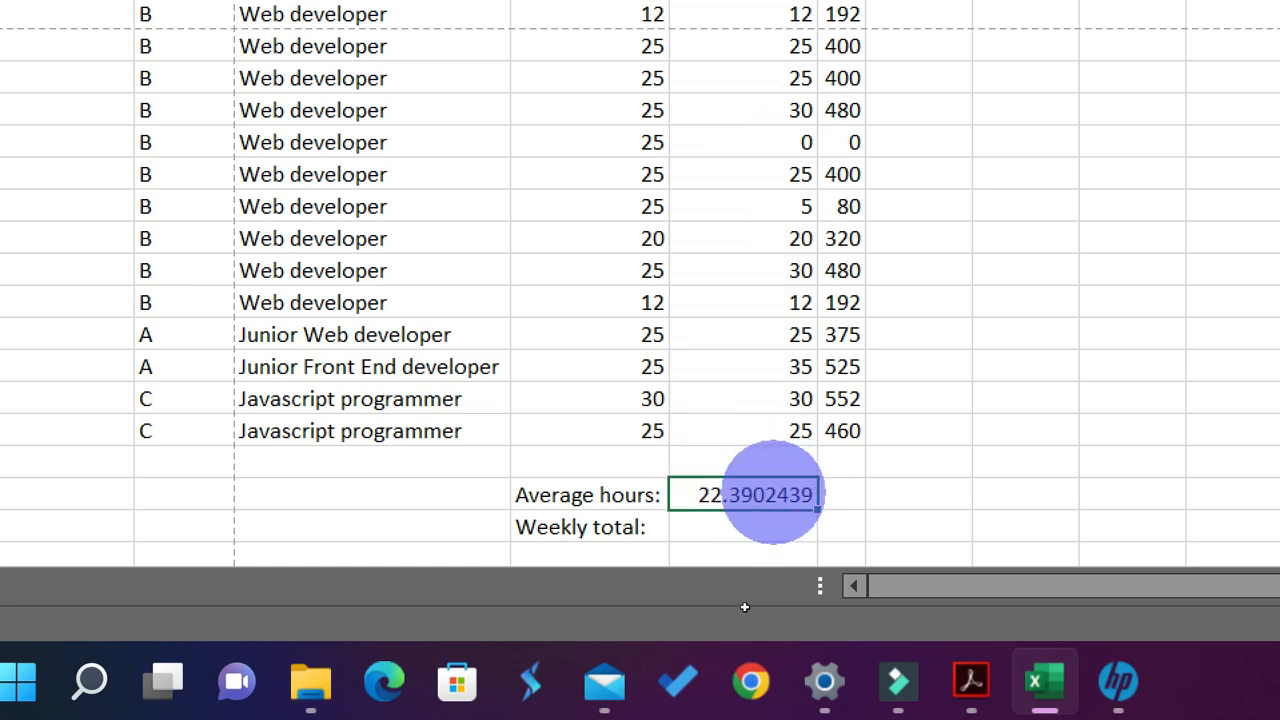
double_click(703, 495)
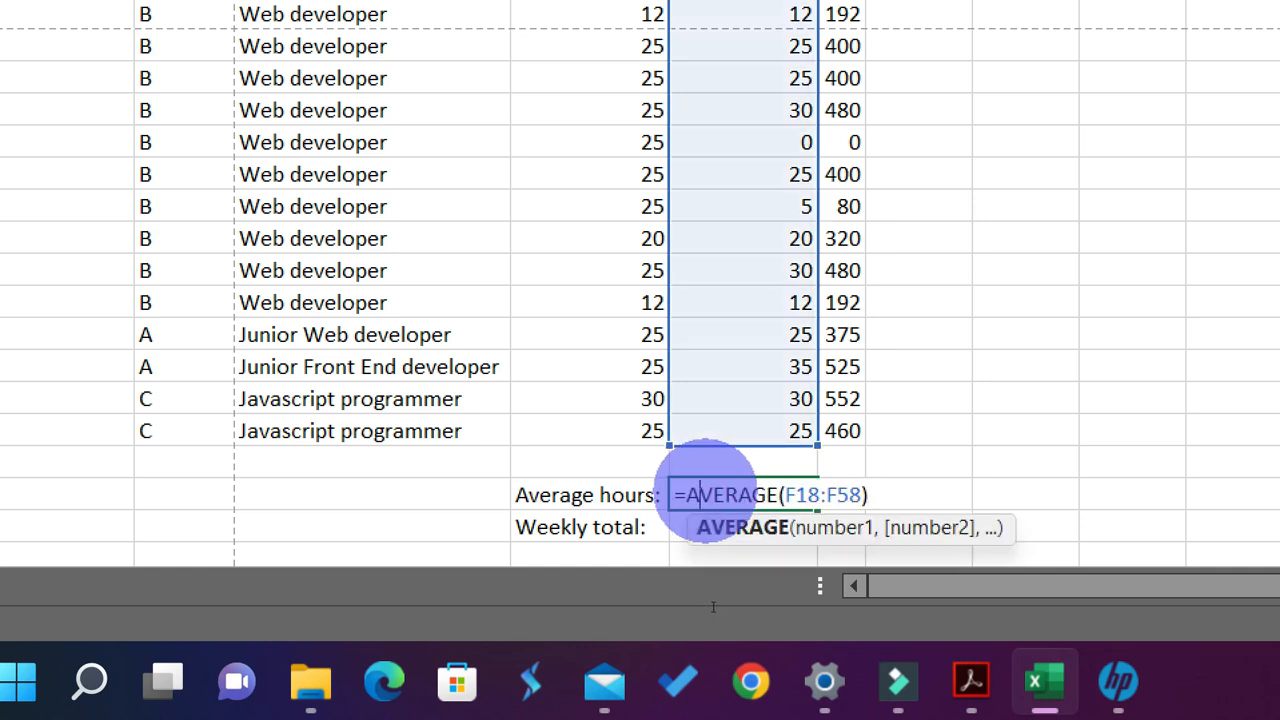
click(684, 490)
text(Roun)
key(Tab)
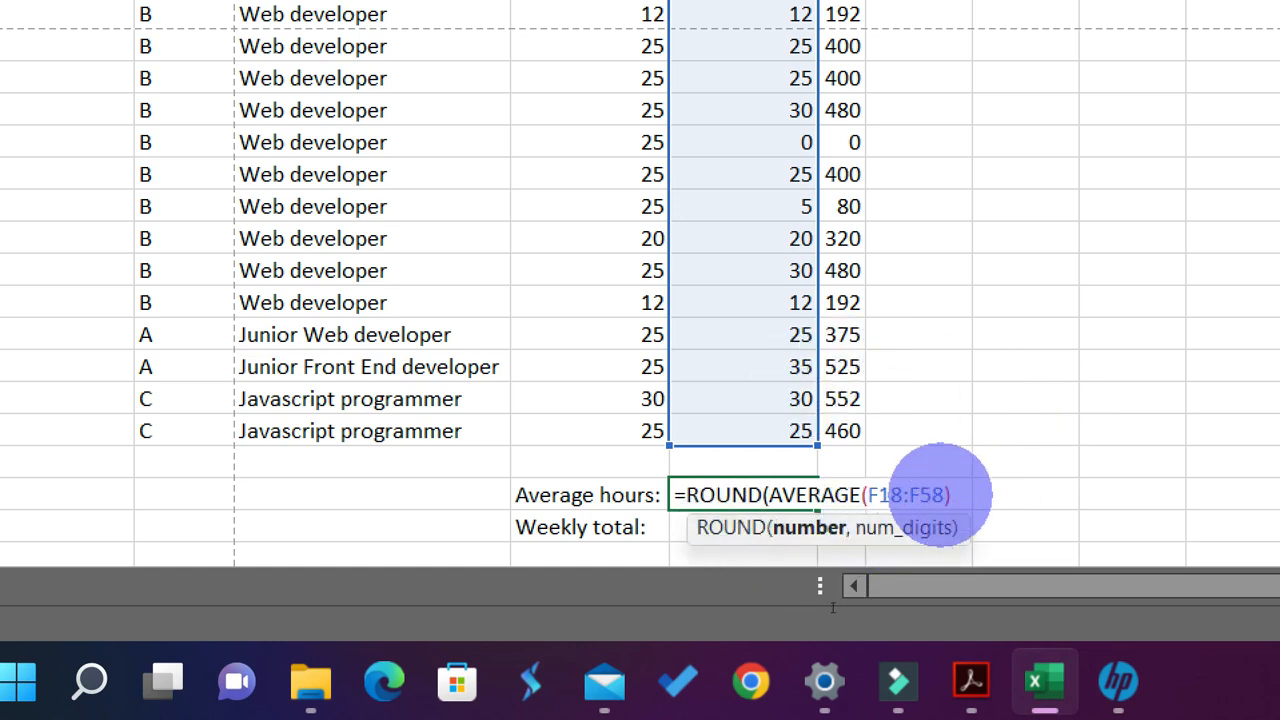
click(948, 494)
text(,)
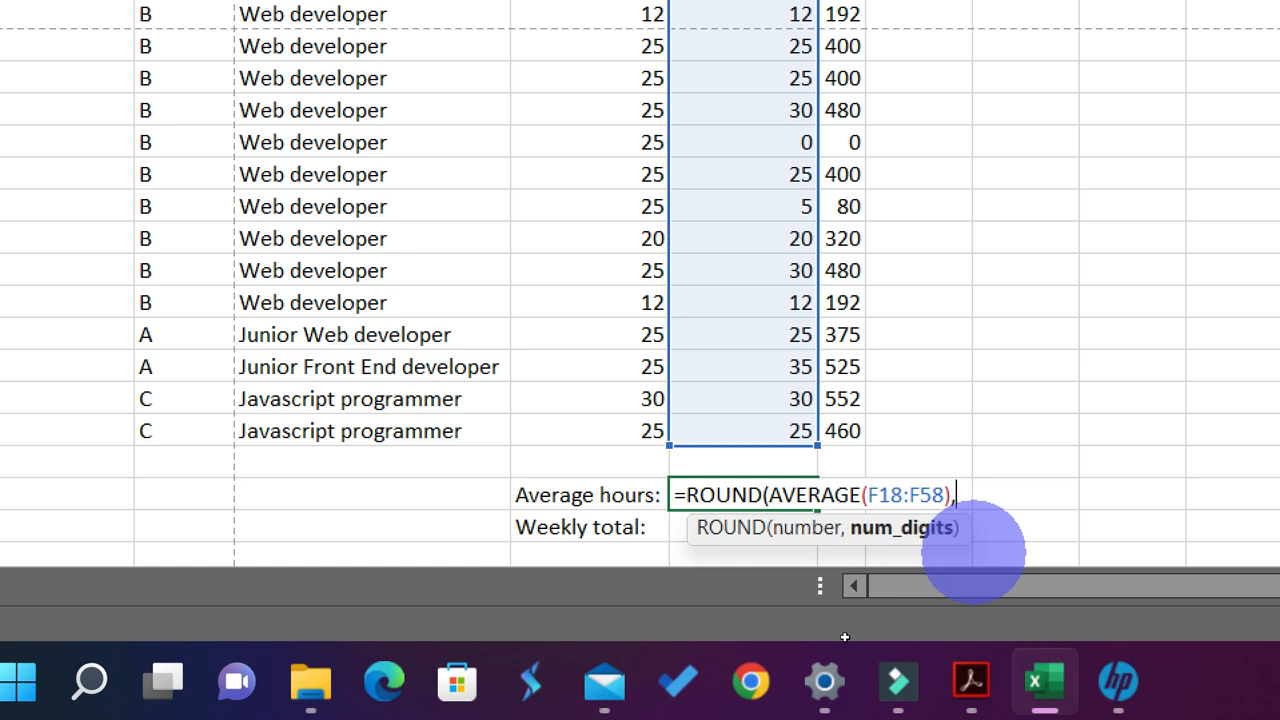
text(0))
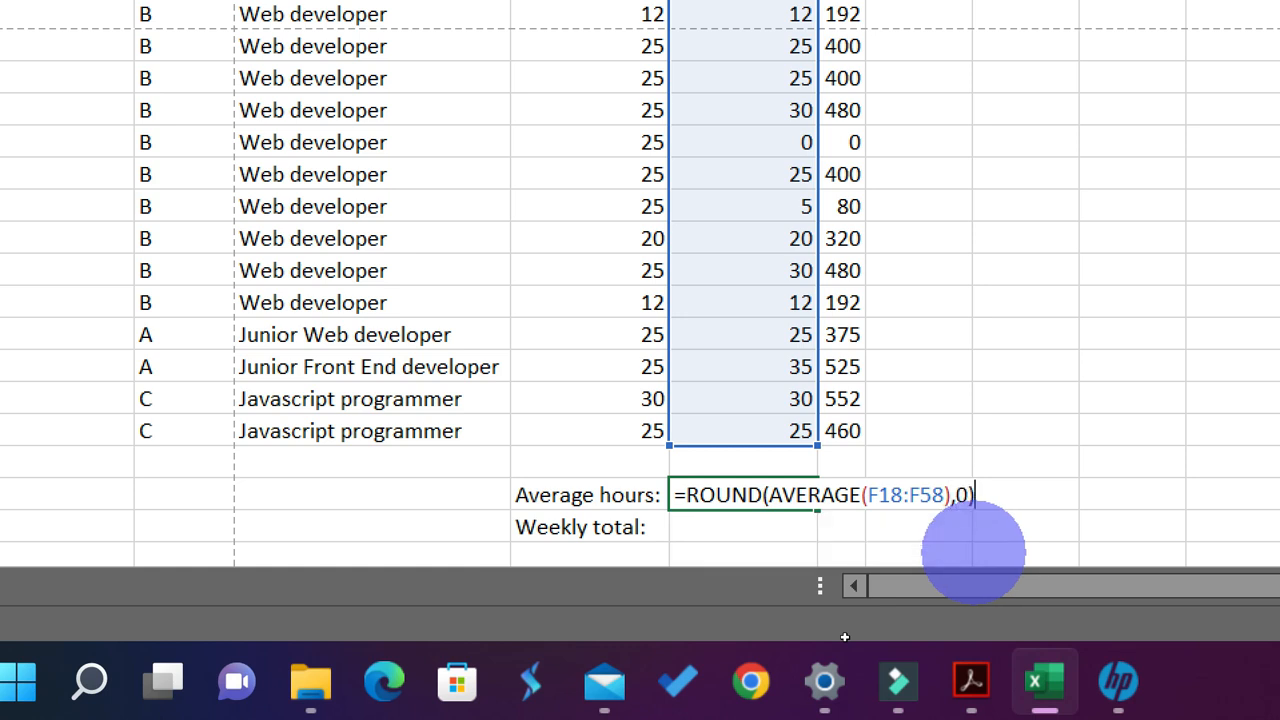
key(Return)
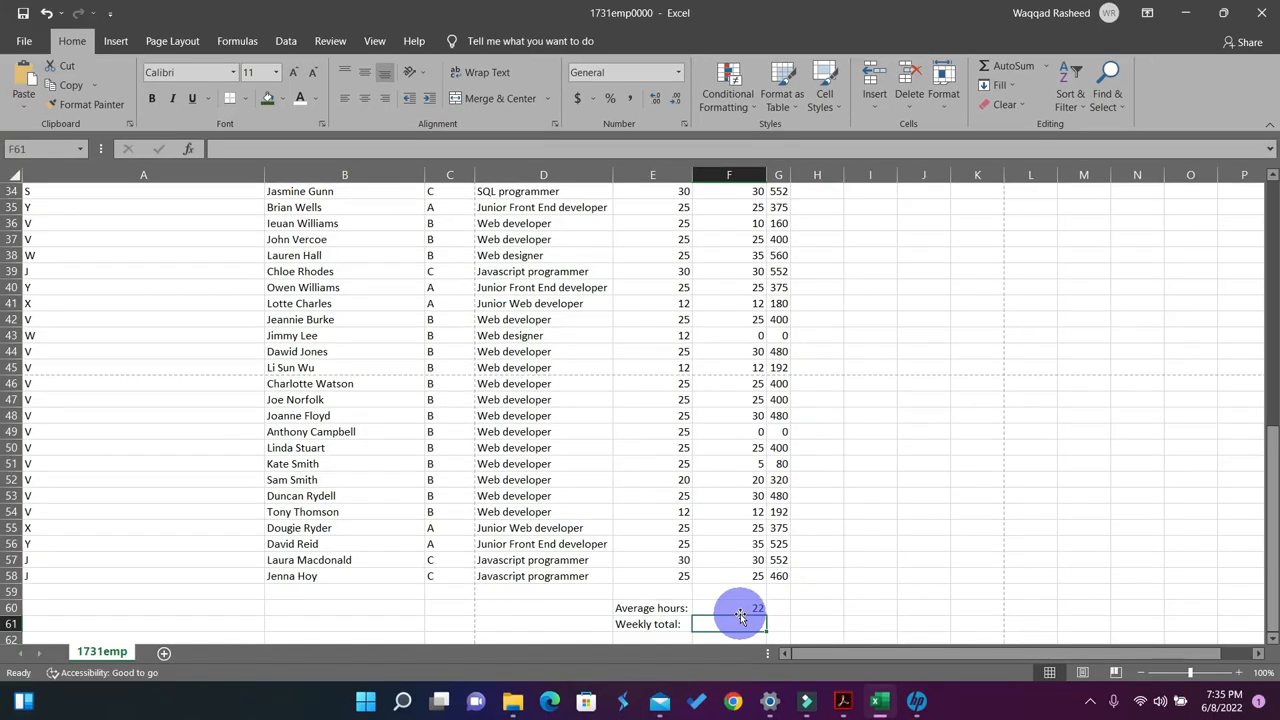
Switch to the exam paper in Acrobat Reader and highlight both task 16 instructions about the rounded average in F60.
click(842, 700)
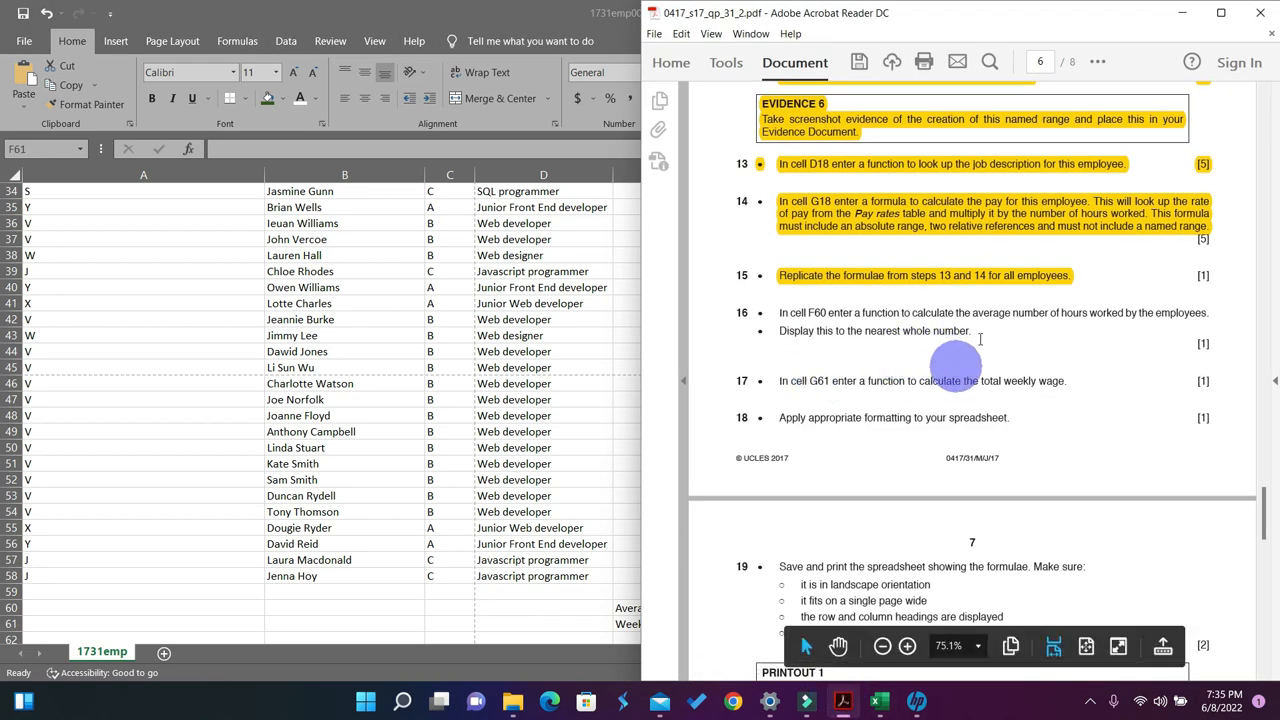
drag(970, 331, 765, 310)
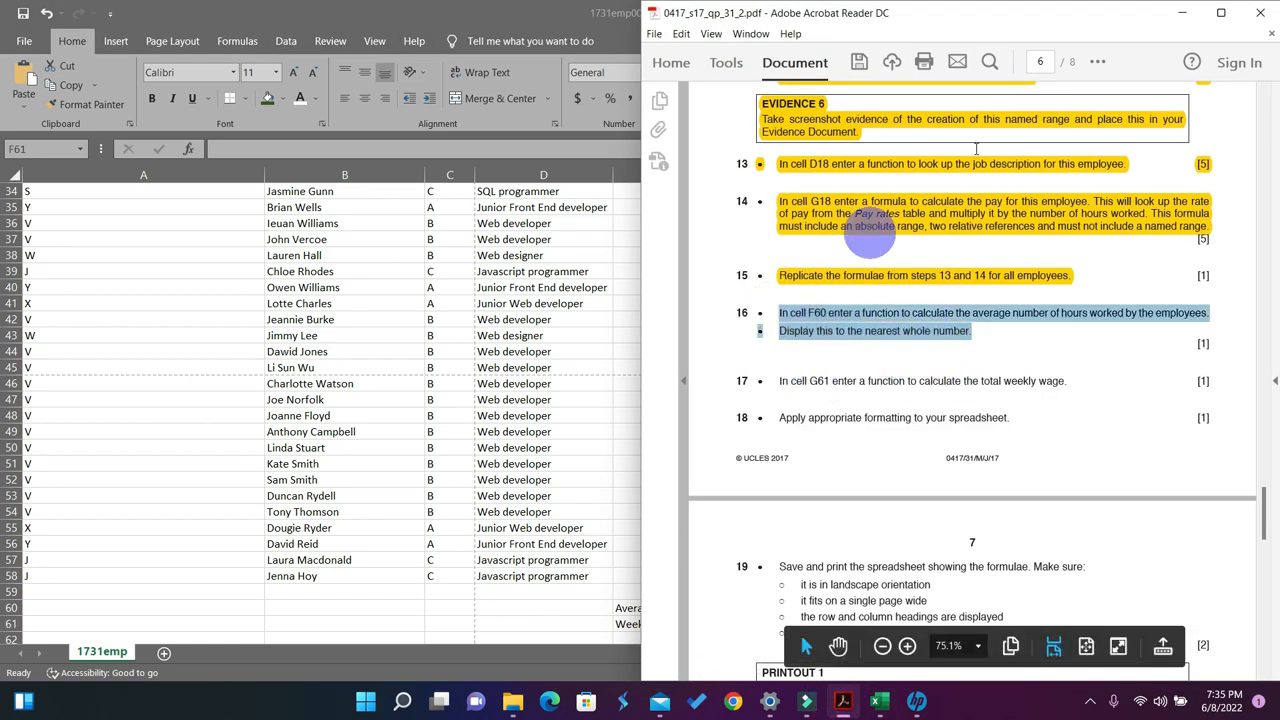
click(1090, 63)
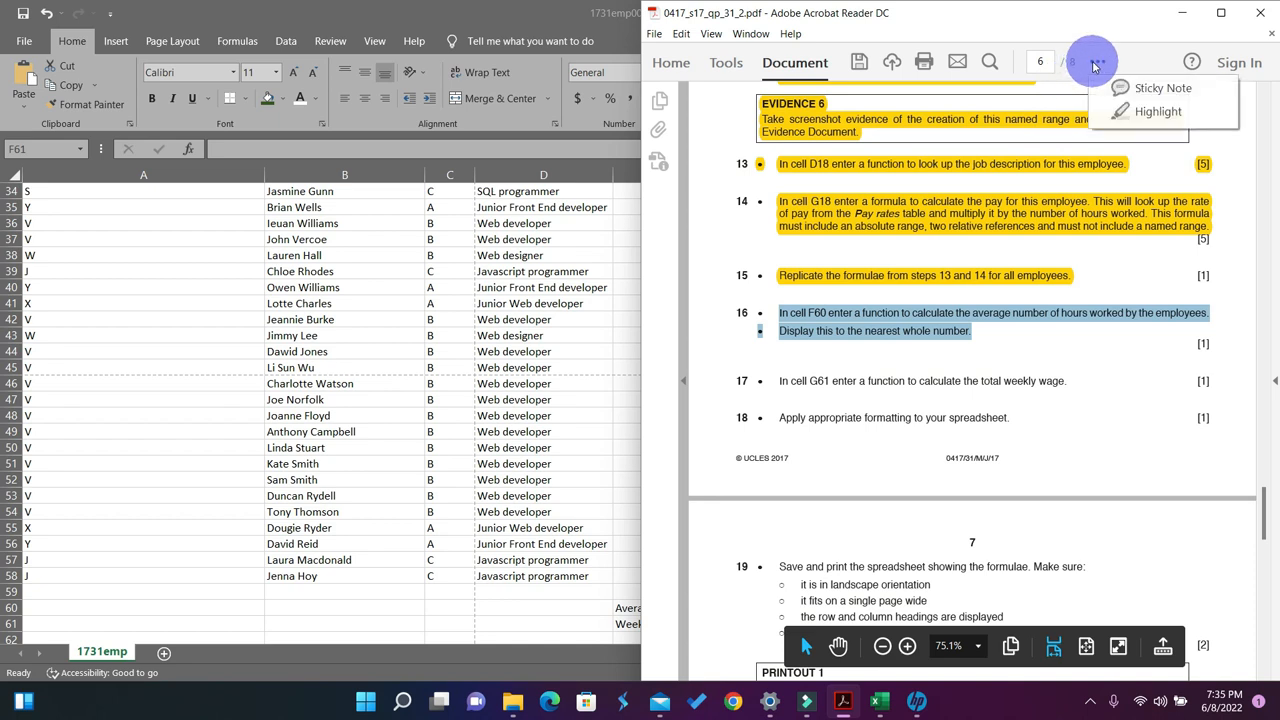
click(1150, 108)
click(972, 418)
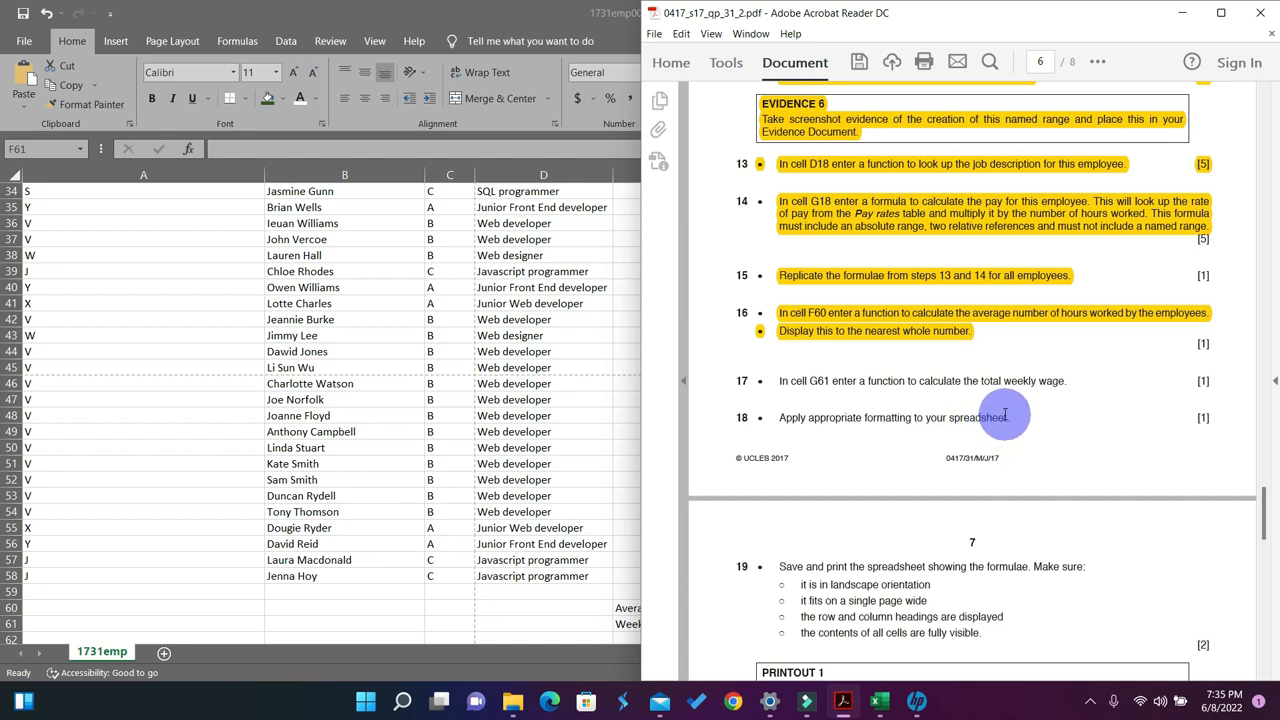
Return to the Excel workbook and enter =SUM(G18:G58) in F61 for the weekly total.
click(1182, 13)
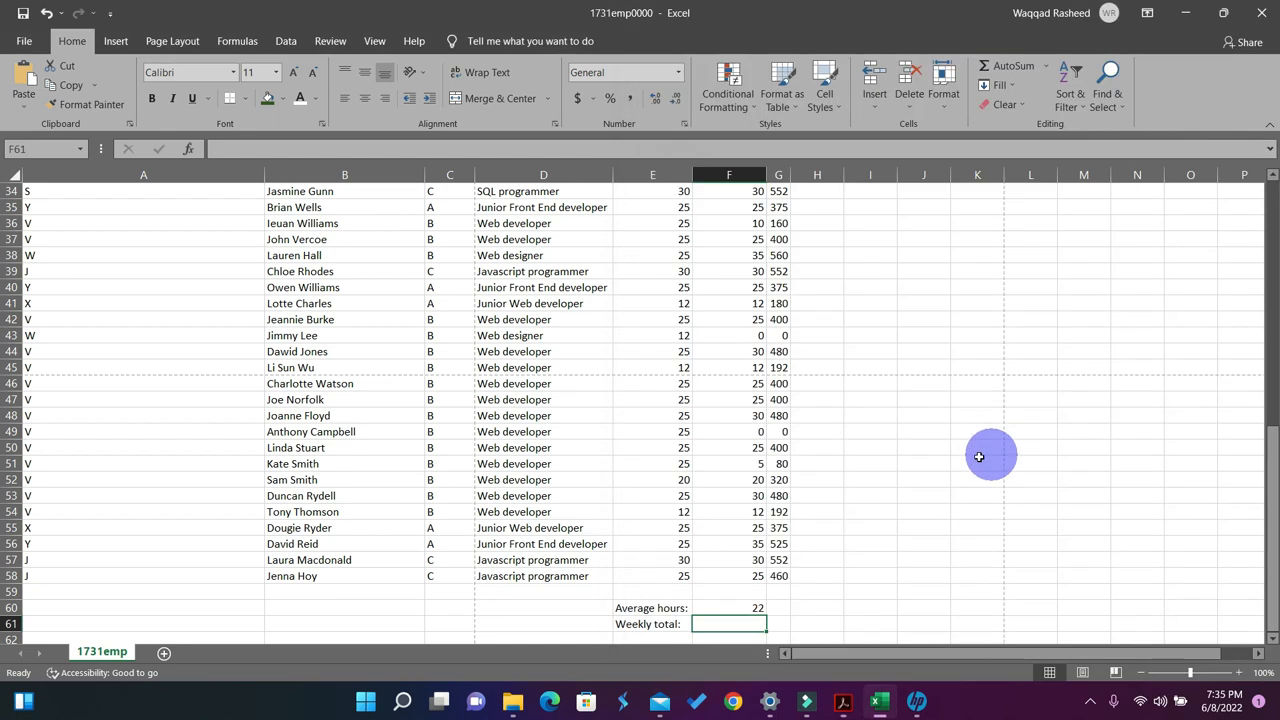
scroll(750, 585, down, 1)
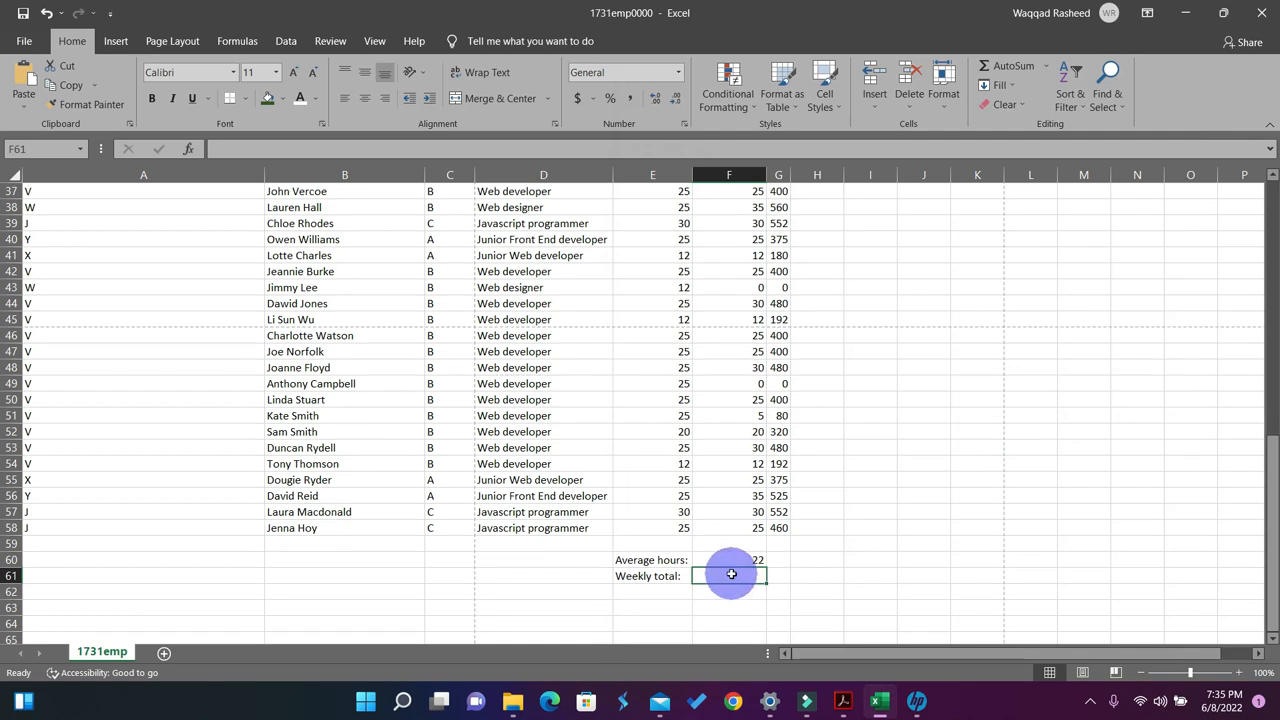
text(=sum)
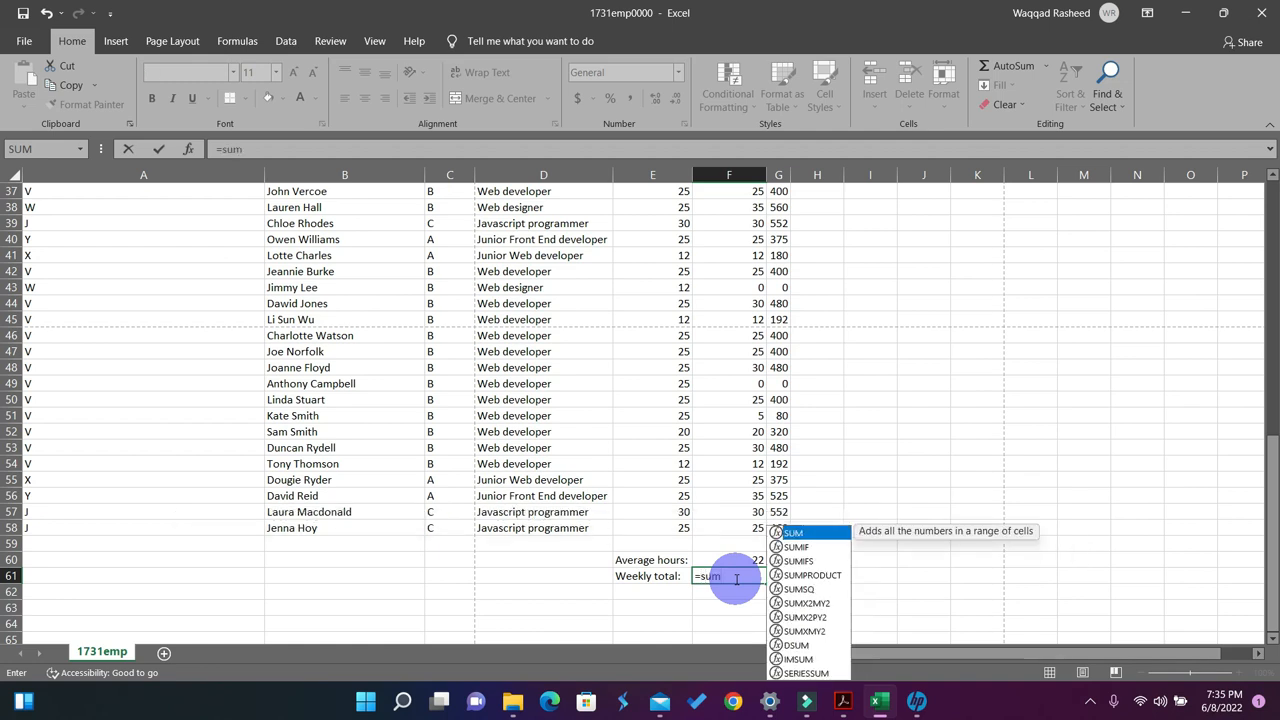
key(Tab)
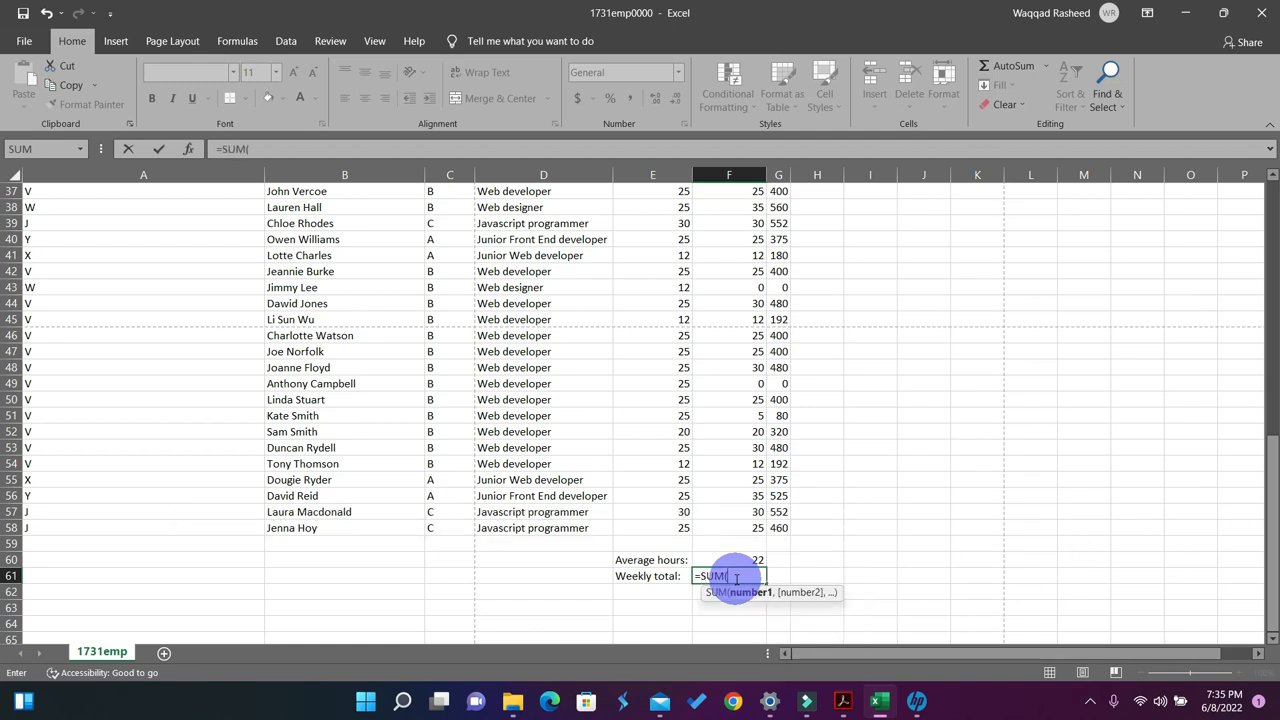
scroll(790, 410, up, 3)
scroll(790, 410, up, 5)
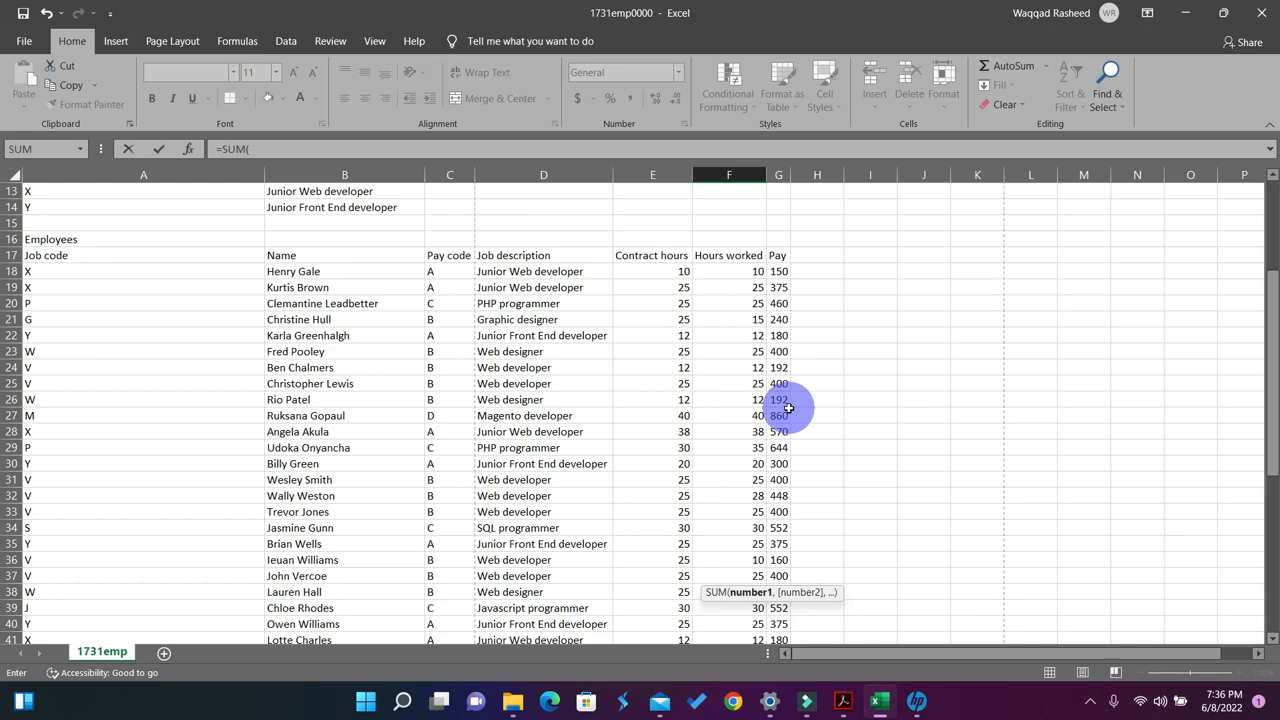
drag(778, 271, 788, 563)
text())
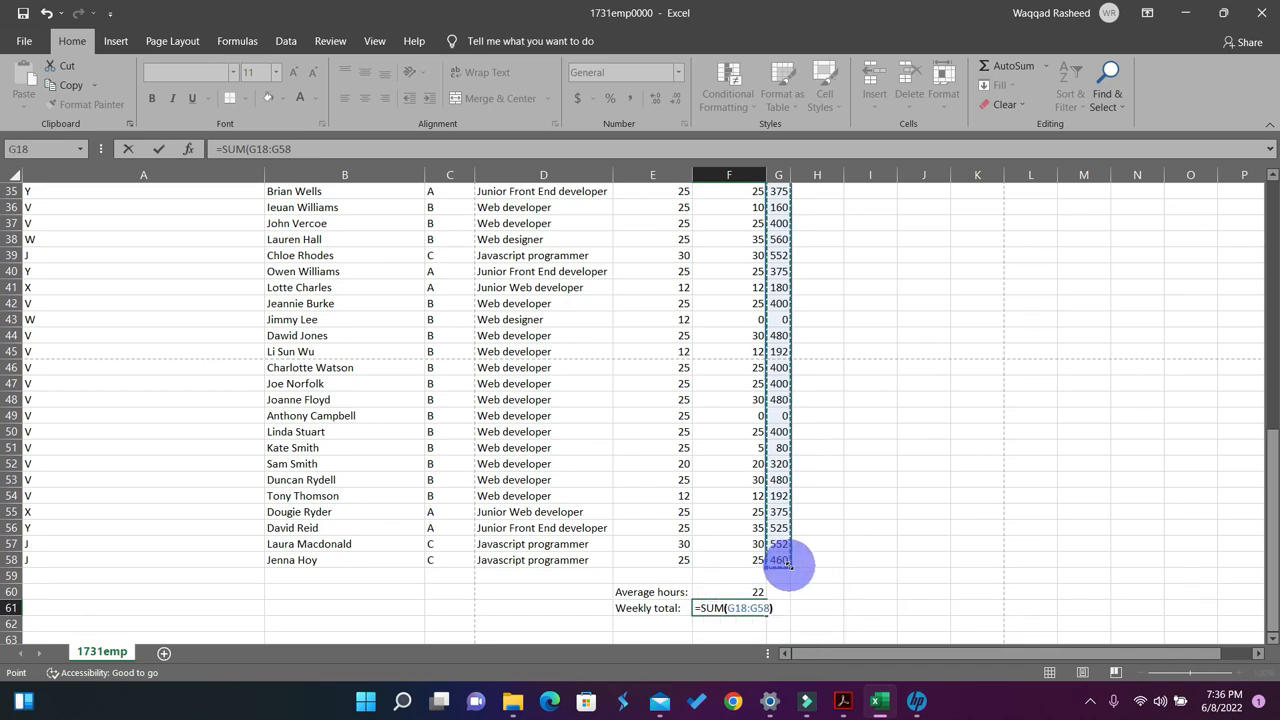
key(Return)
click(733, 605)
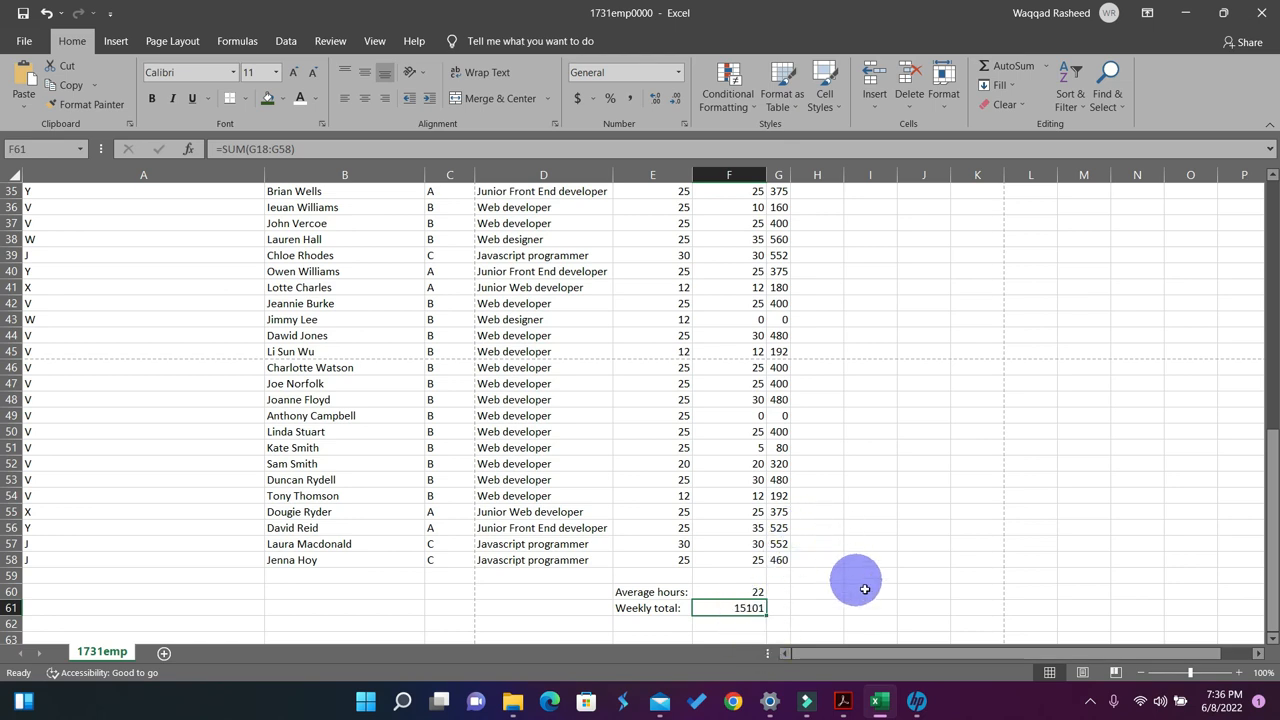
Switch to the exam paper in Acrobat Reader and highlight the task 17 instruction about the total weekly wage.
click(845, 705)
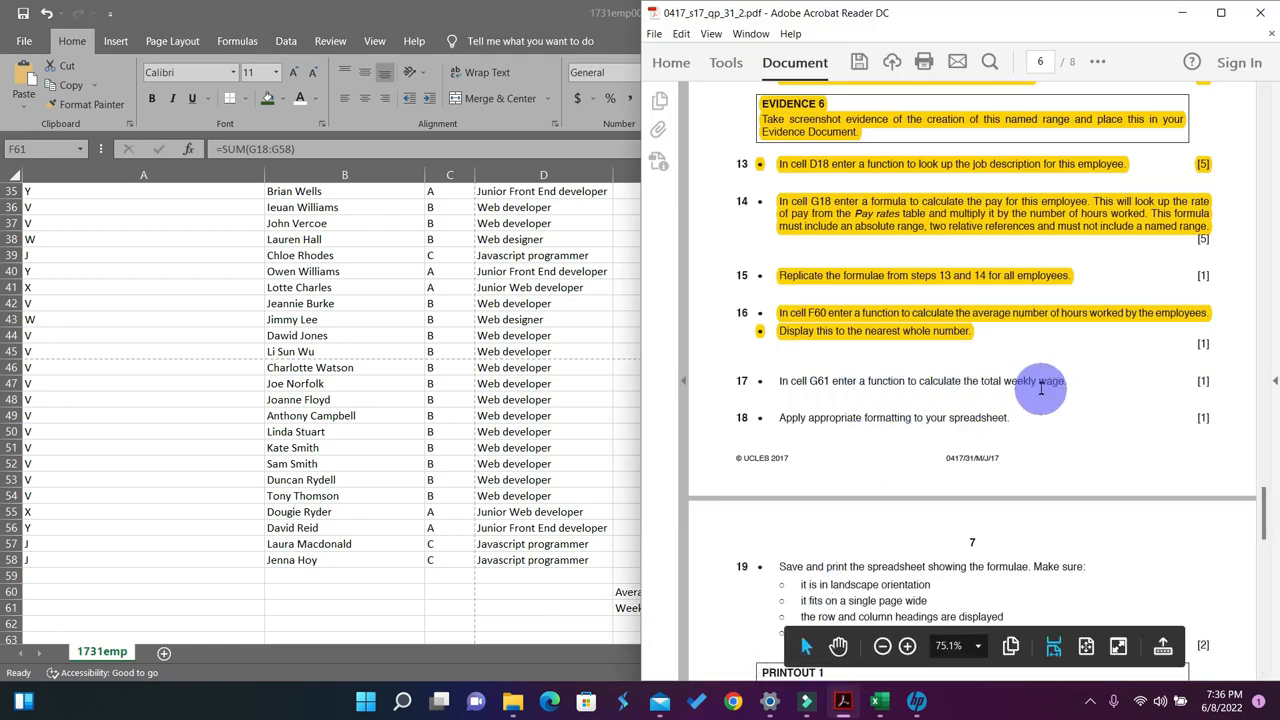
drag(1066, 380, 768, 380)
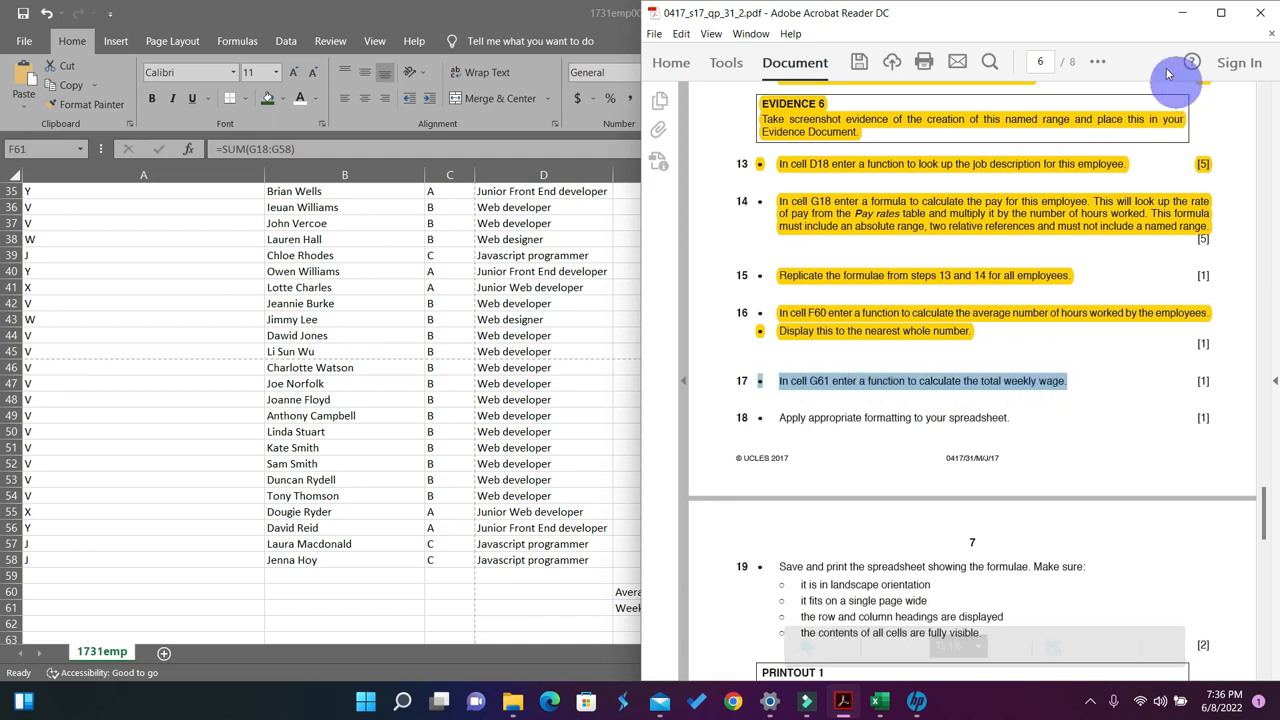
click(1097, 62)
click(1140, 111)
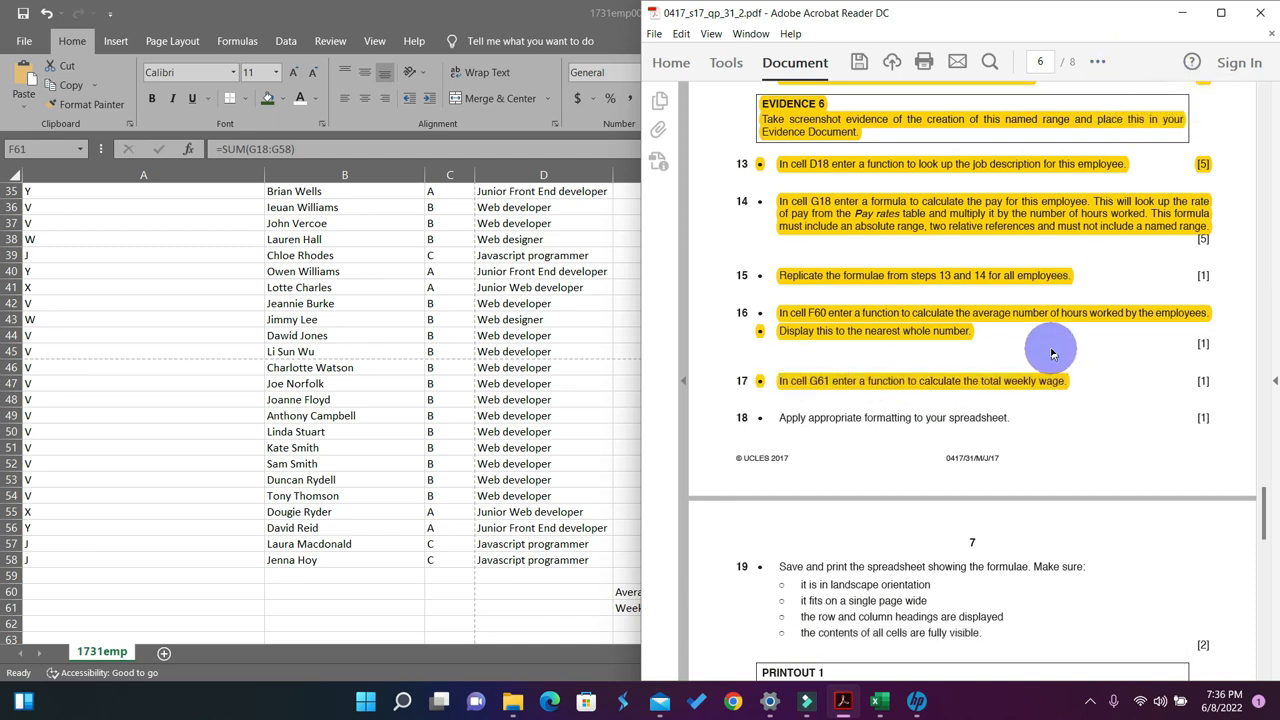
Check the exam paper's currency requirement, return to Excel and format the pay values in G18:G58 as Currency with $ and 2 decimal places.
scroll(1051, 350, down, 2)
scroll(1051, 353, down, 1)
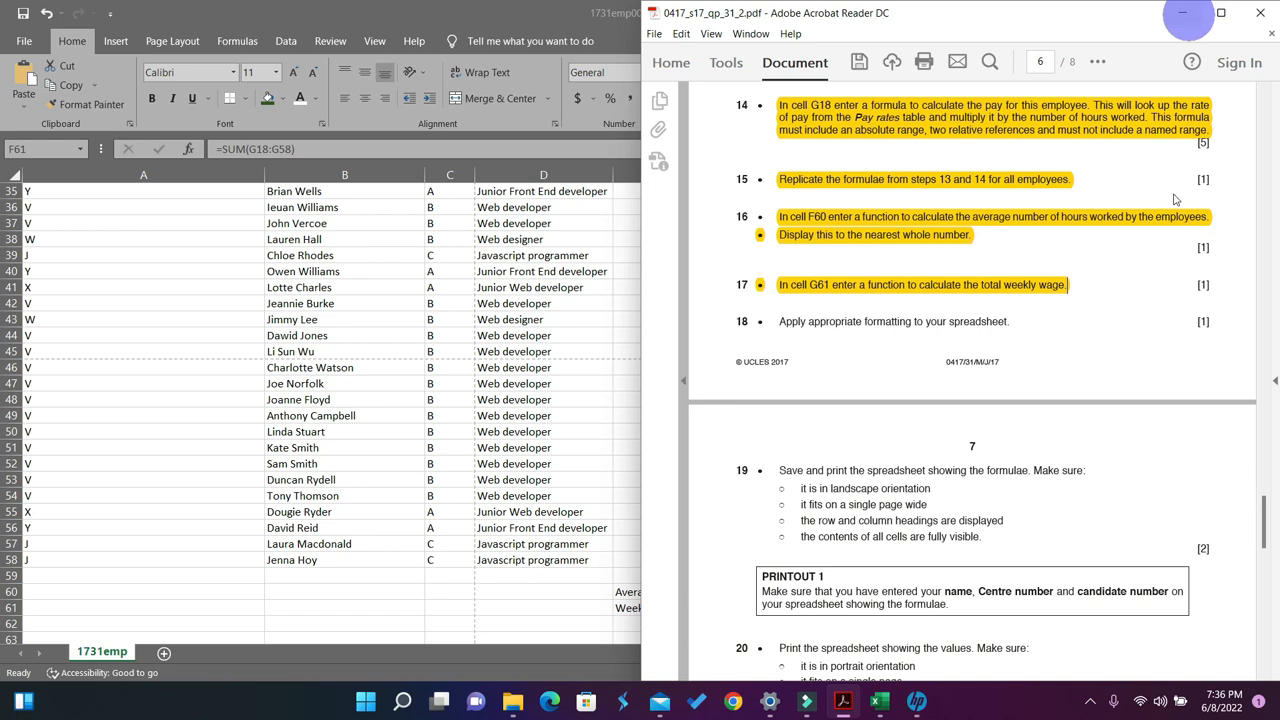
scroll(1133, 310, up, 5)
scroll(1133, 310, up, 4)
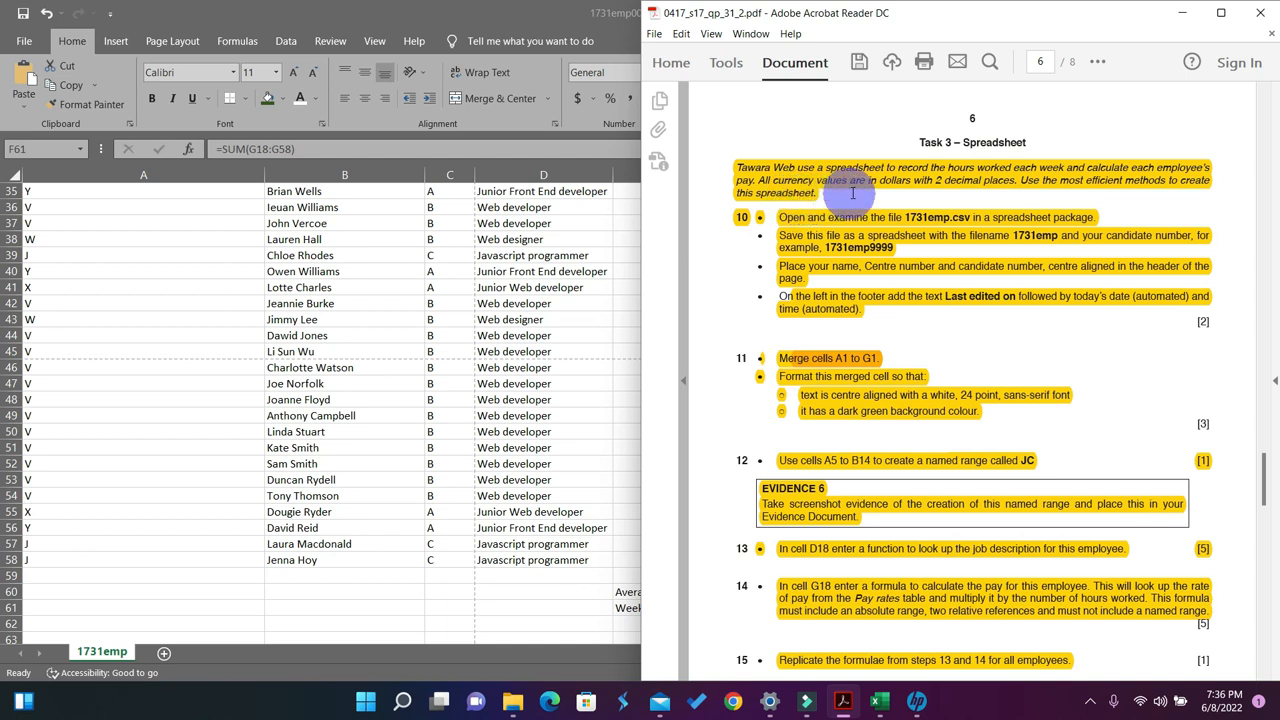
click(1183, 12)
scroll(772, 336, up, 6)
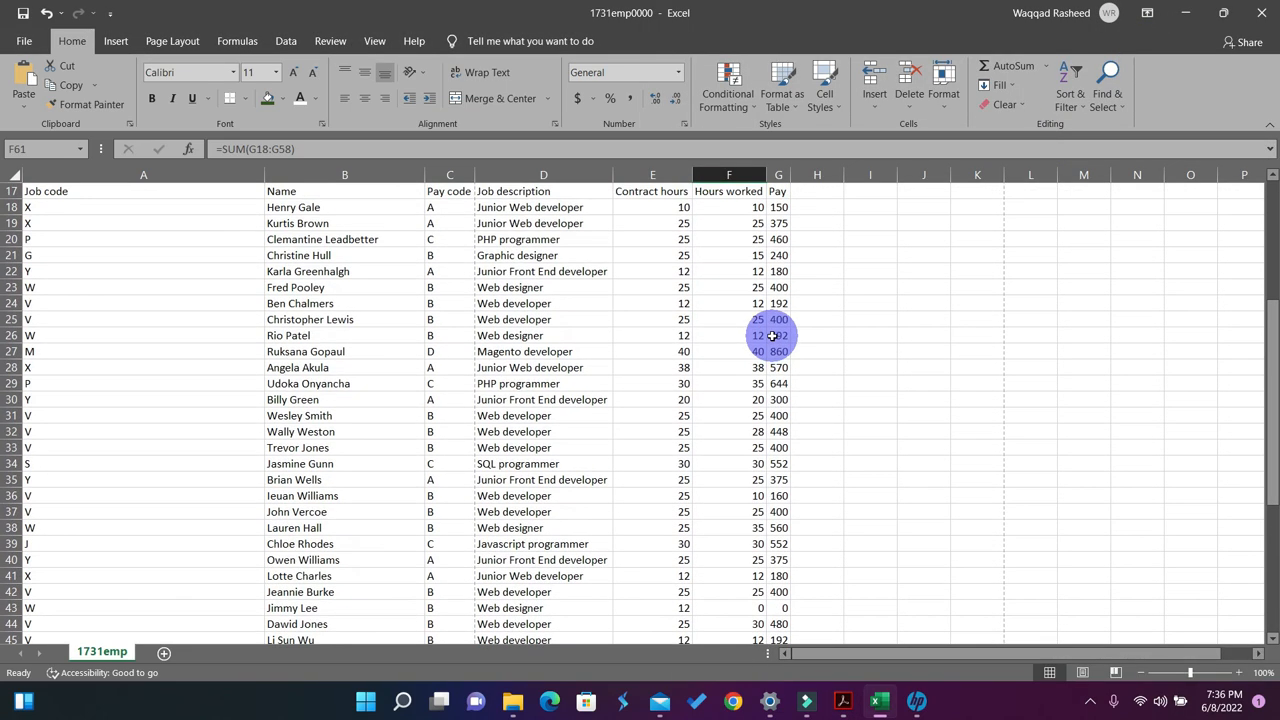
scroll(772, 336, up, 3)
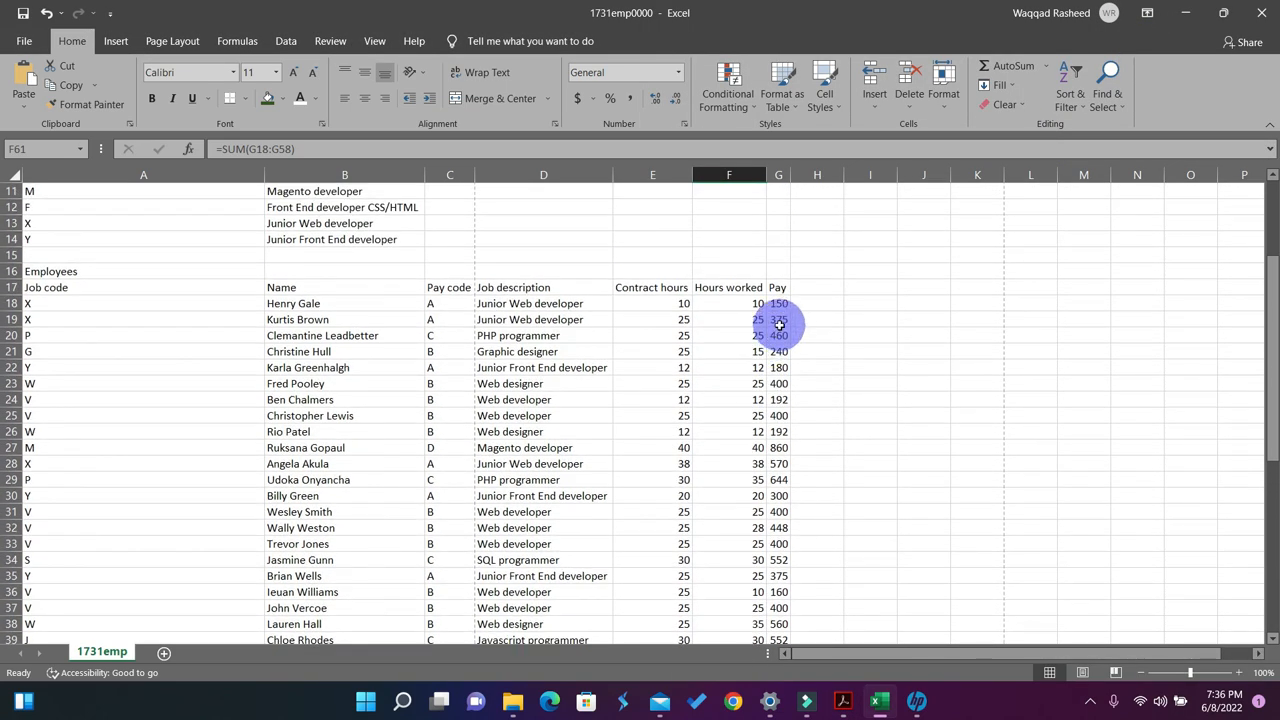
scroll(779, 325, up, 2)
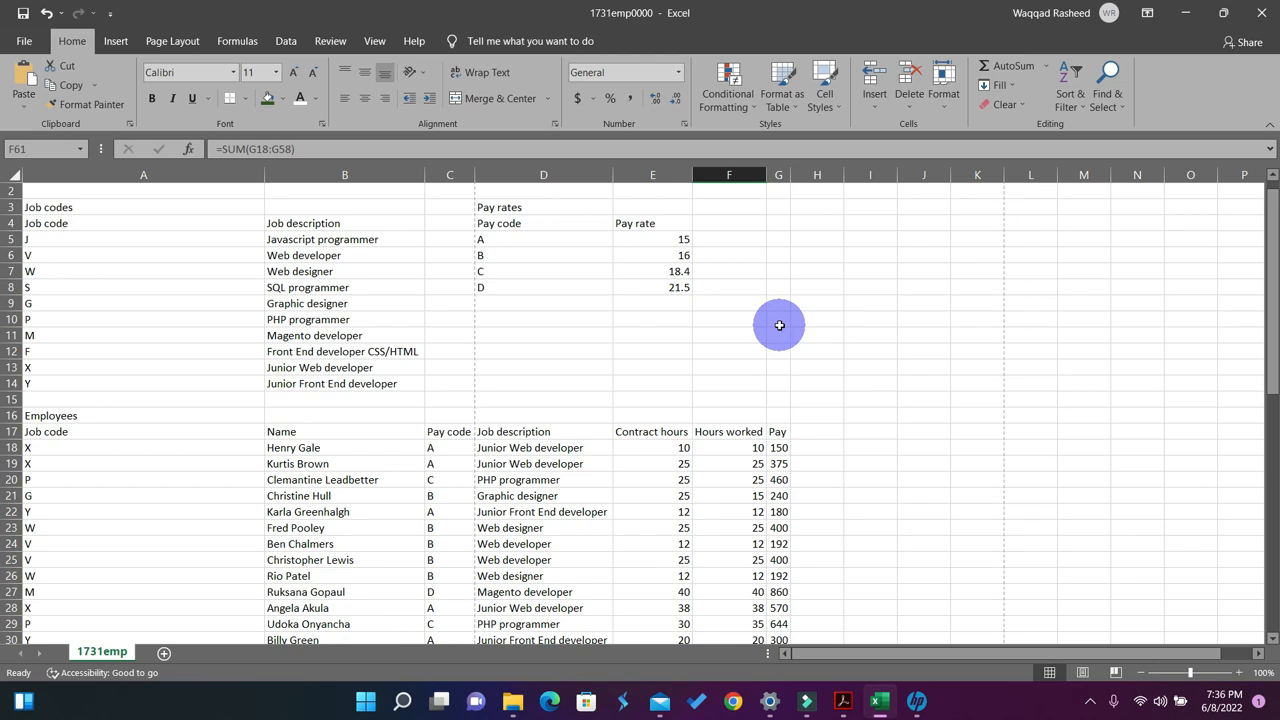
scroll(779, 325, down, 3)
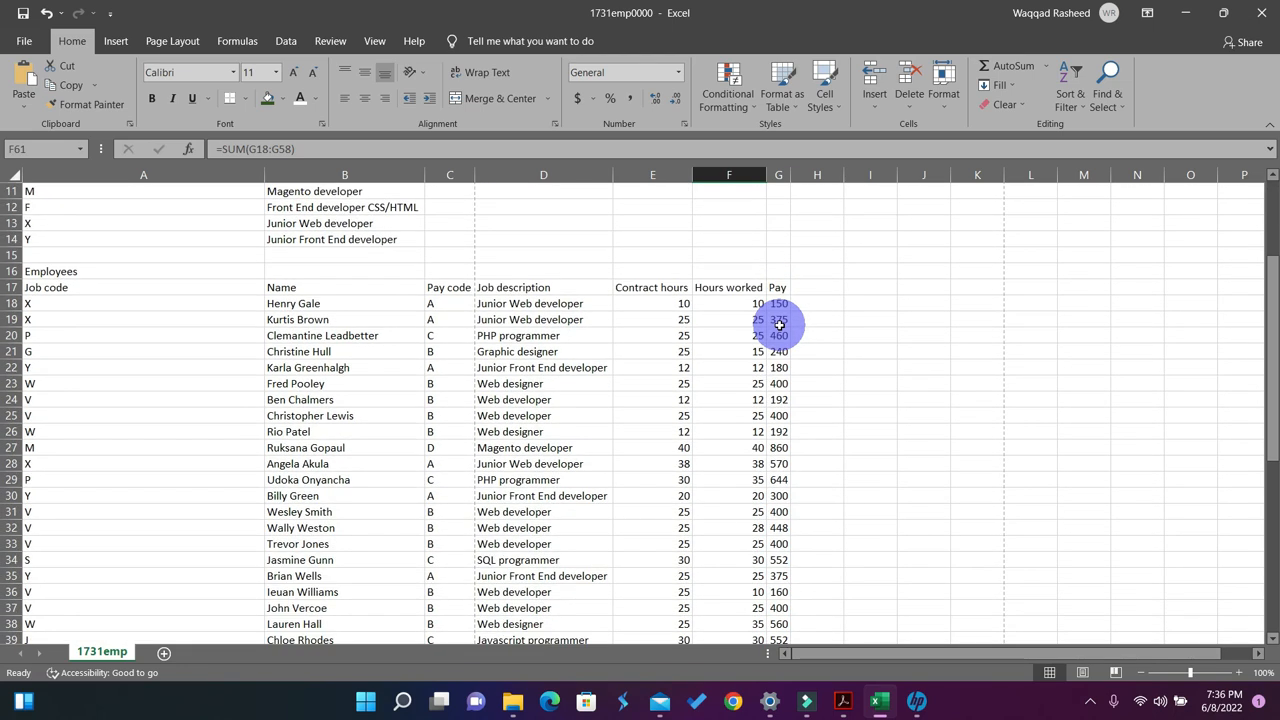
drag(778, 303, 781, 575)
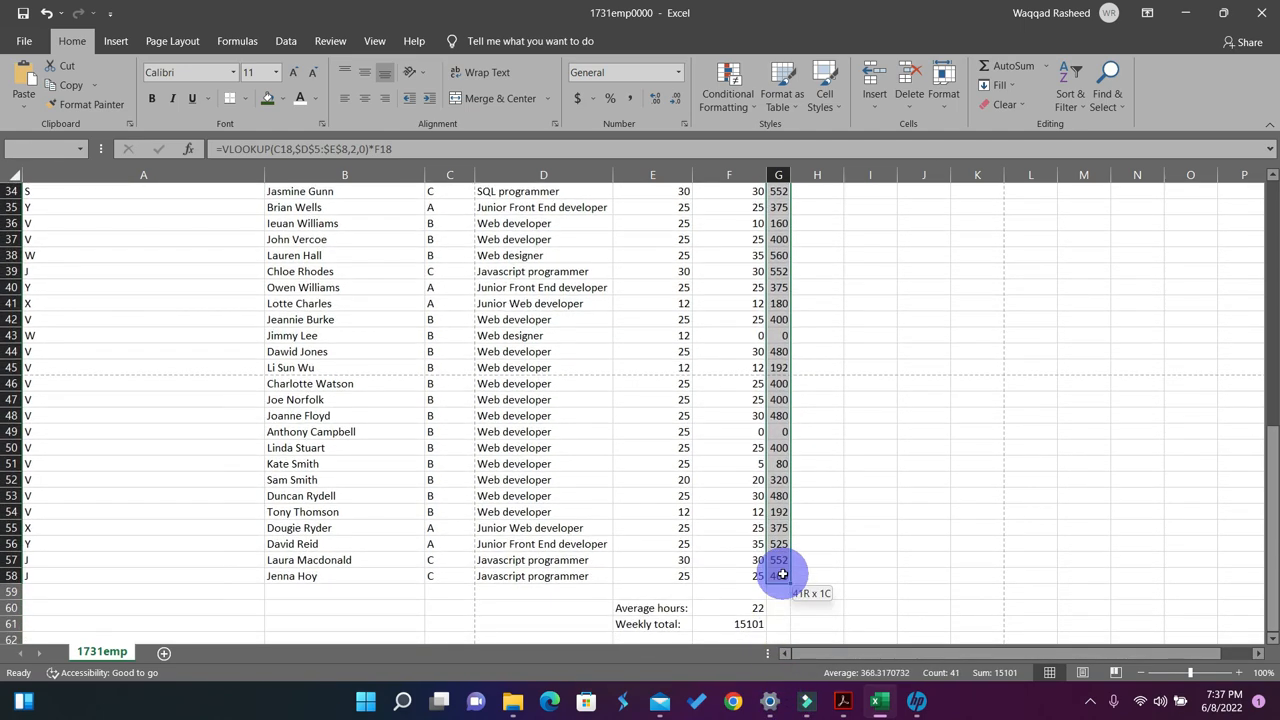
right_click(782, 540)
click(821, 463)
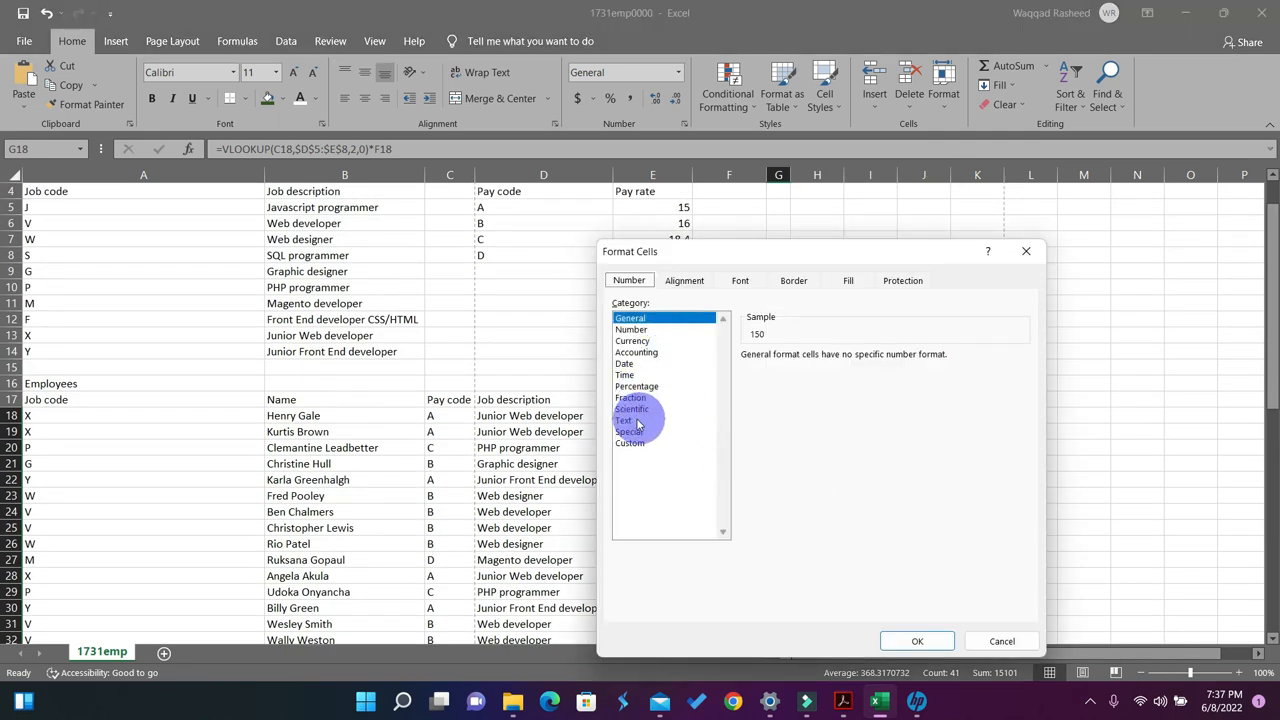
click(632, 341)
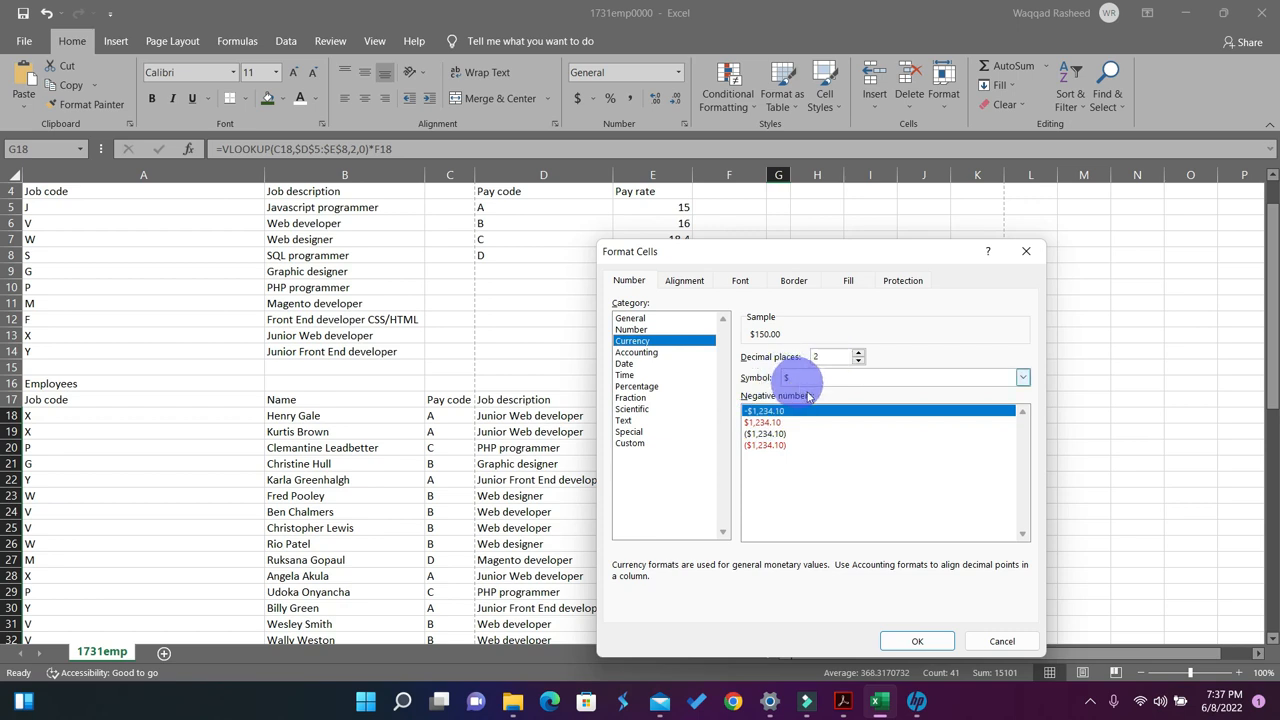
click(916, 642)
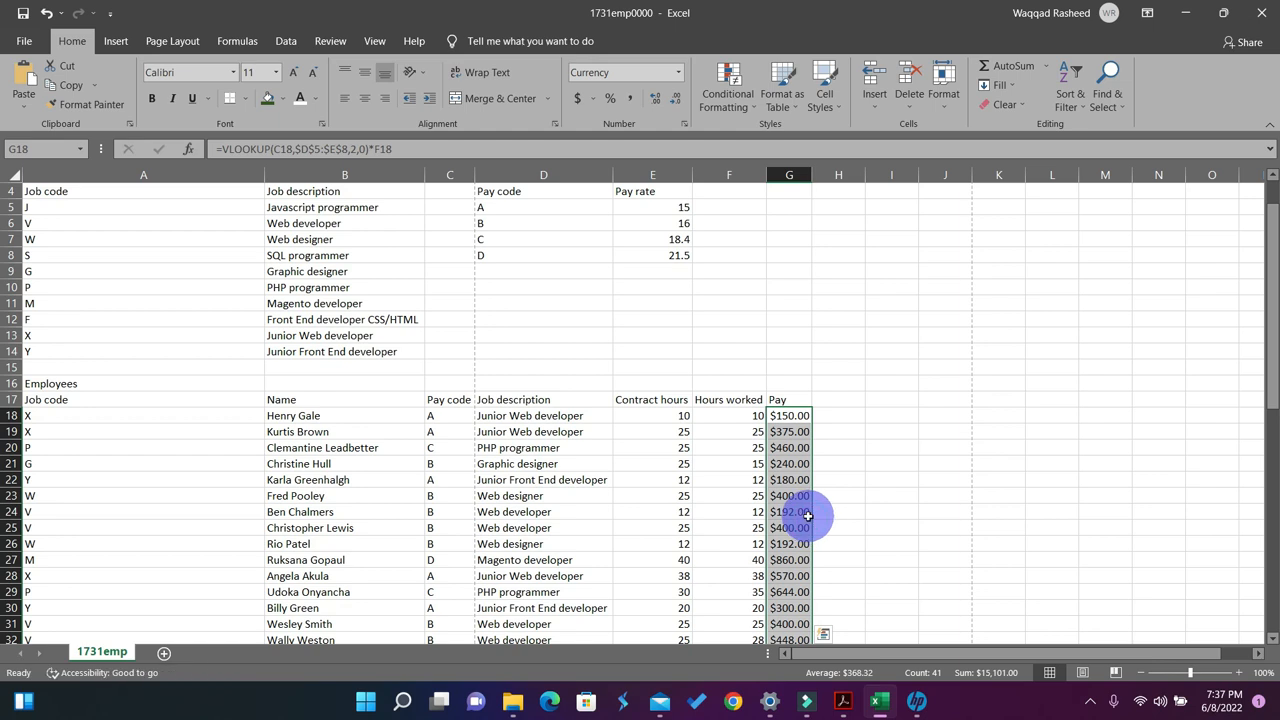
Copy the currency format from pay cell G18 onto the pay rates in E5:E8 with Format Painter.
scroll(808, 515, up, 1)
click(806, 482)
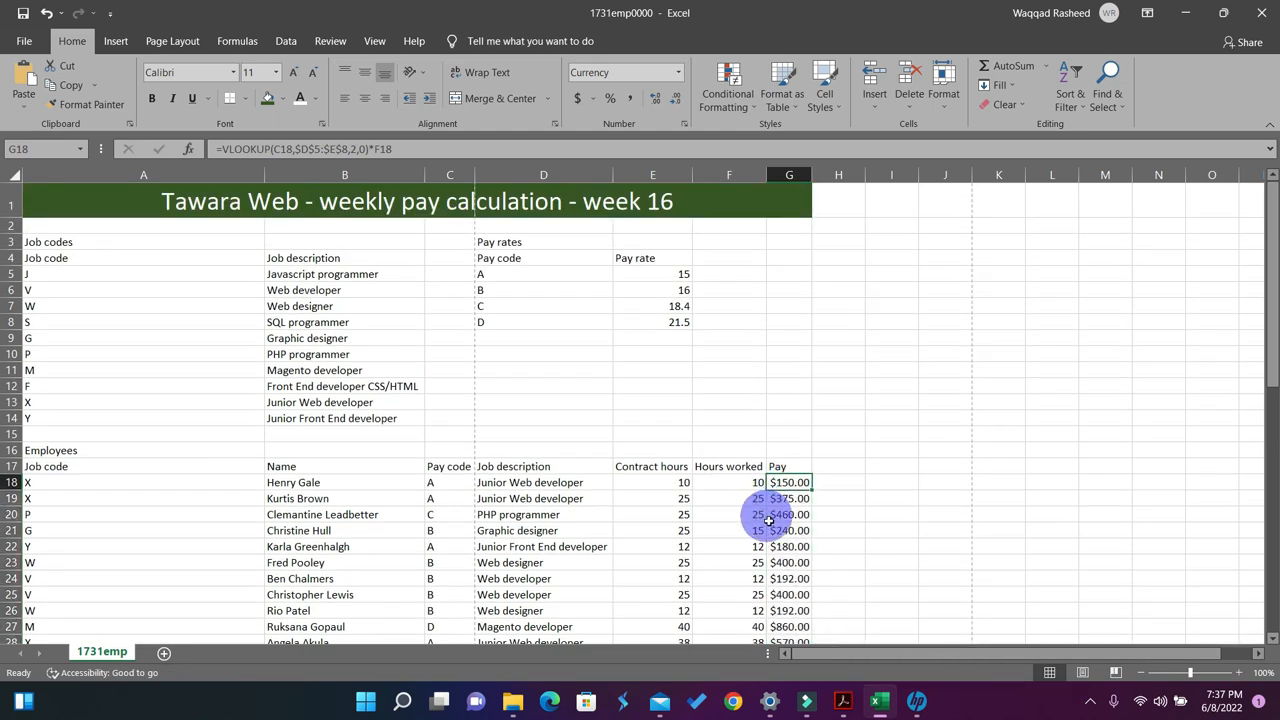
click(653, 273)
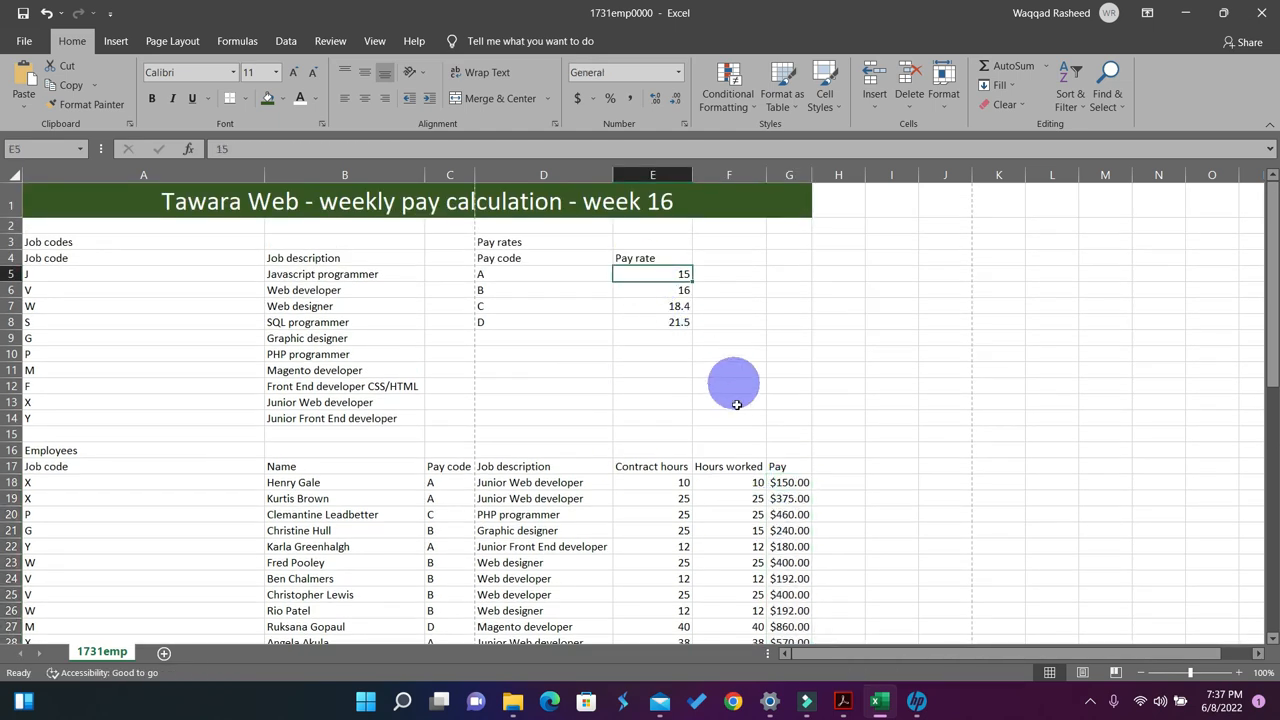
click(782, 483)
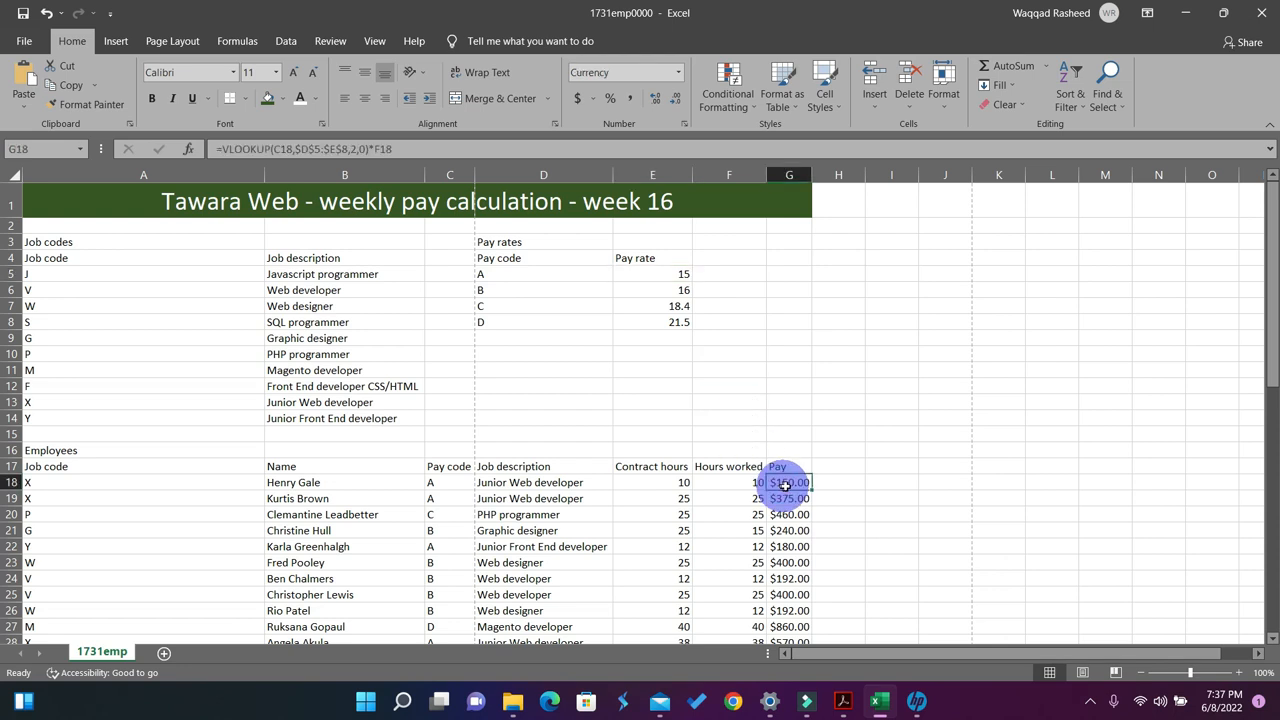
click(88, 110)
drag(634, 272, 640, 322)
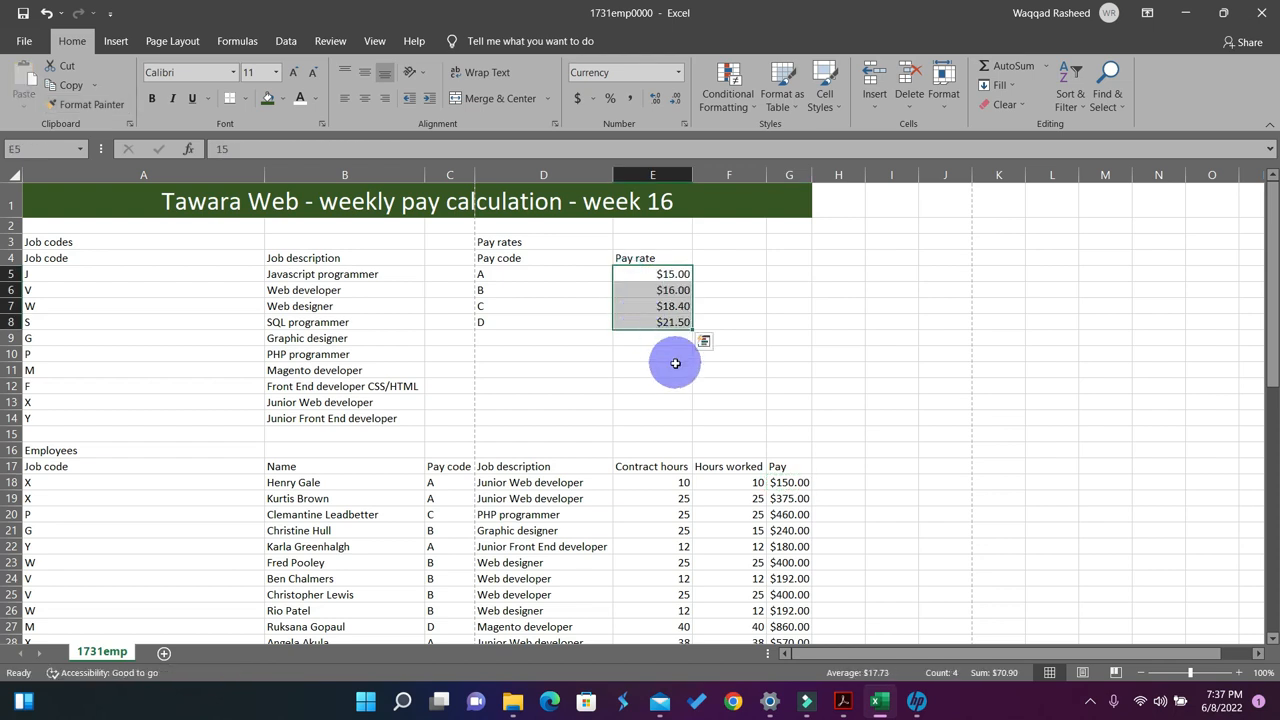
Copy the currency format from pay cell G58 onto the weekly total in F61 with Format Painter.
scroll(690, 390, down, 15)
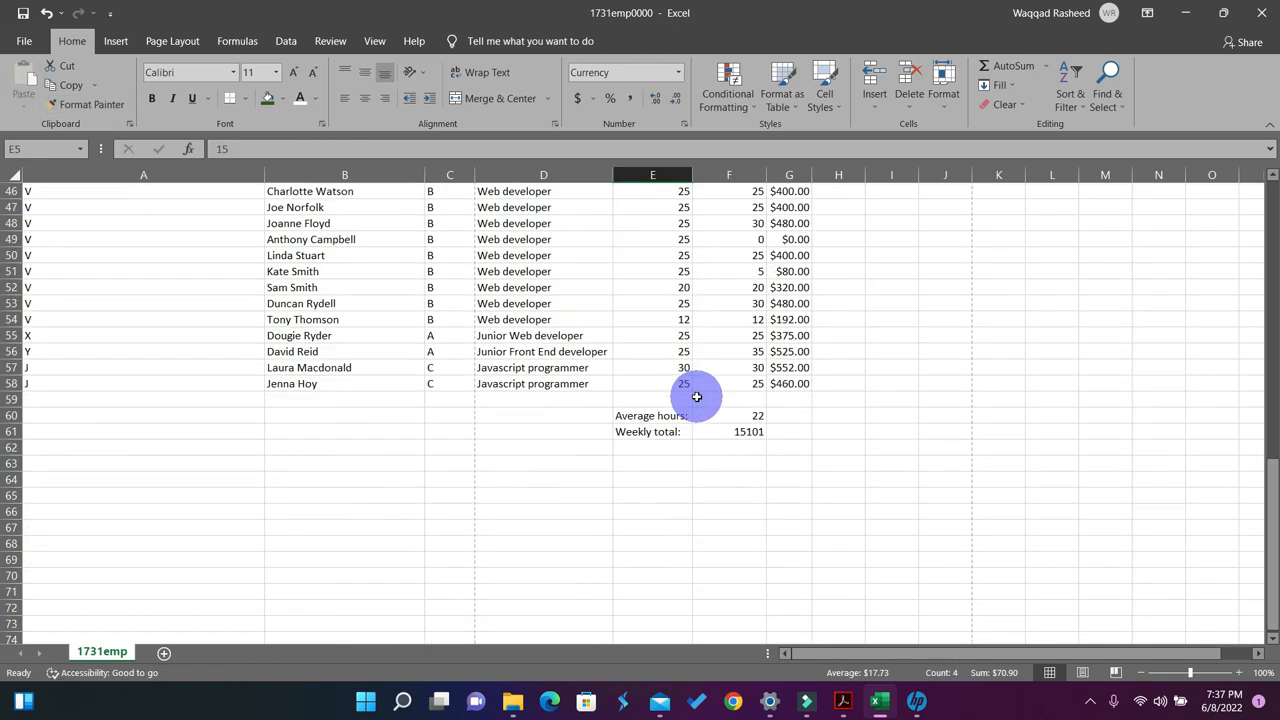
scroll(697, 397, down, 3)
scroll(697, 397, up, 1)
scroll(697, 397, up, 1)
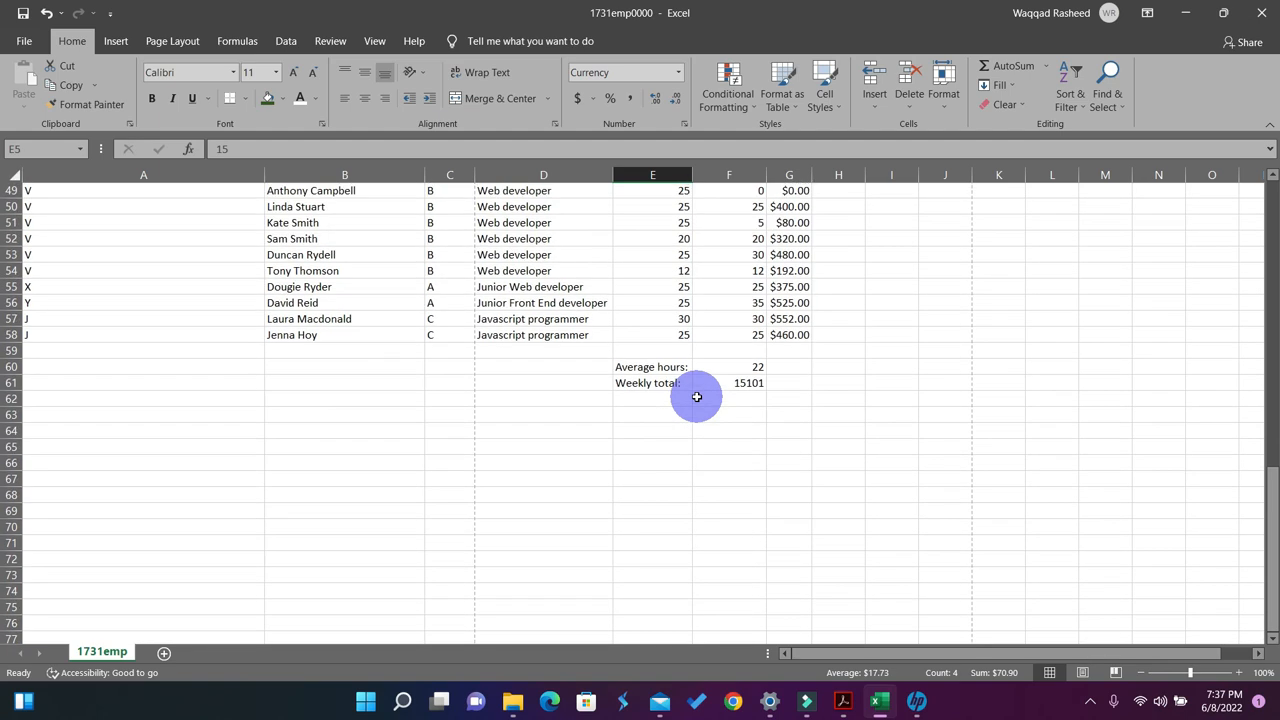
click(792, 334)
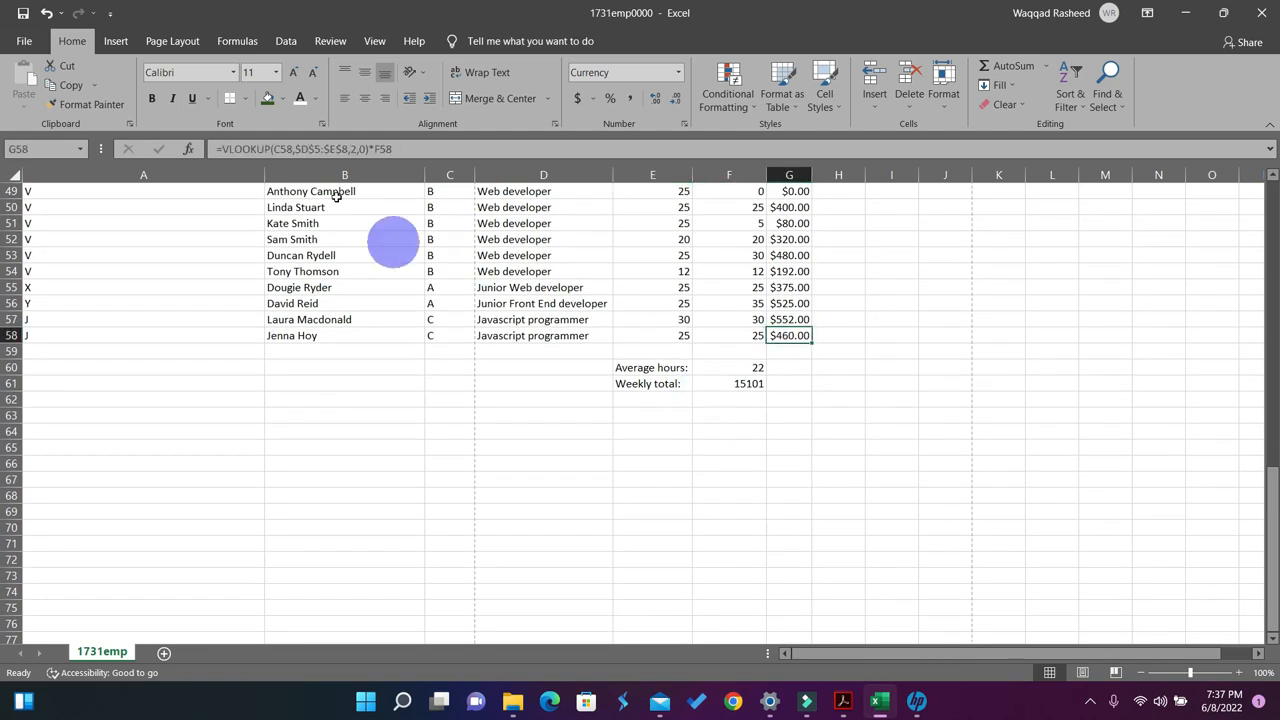
click(88, 104)
click(725, 381)
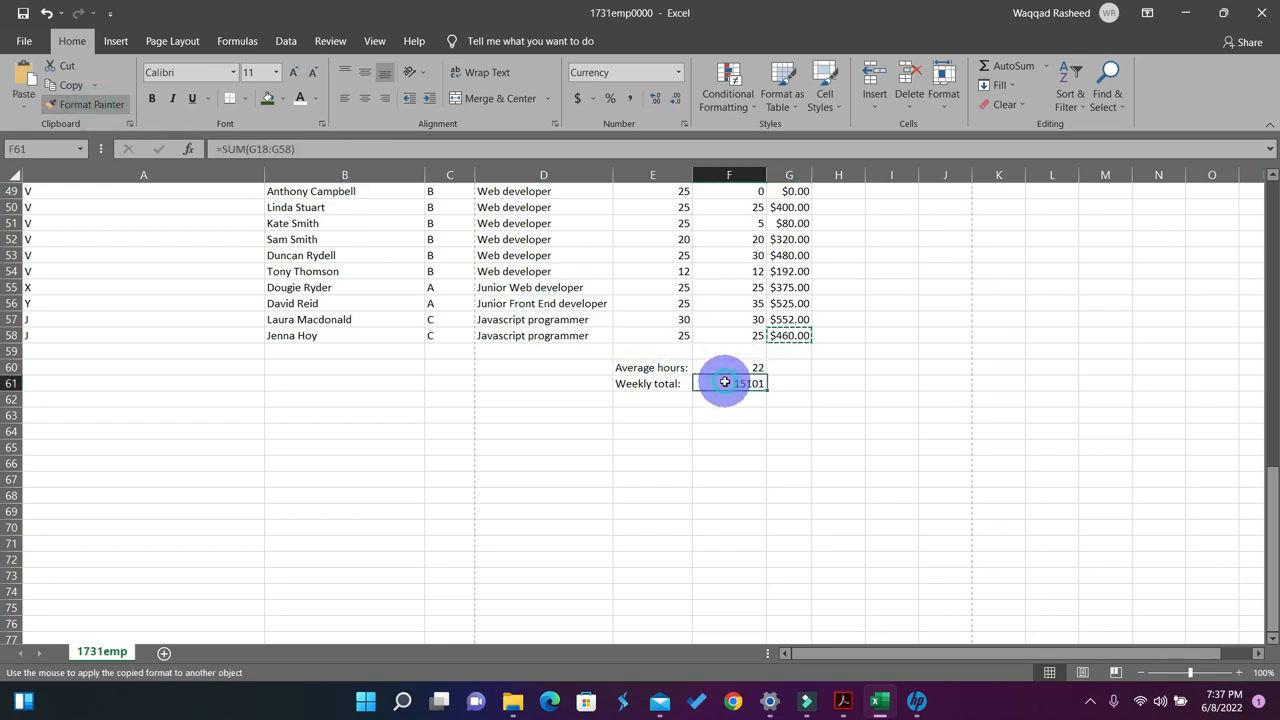
click(741, 432)
scroll(765, 408, up, 1)
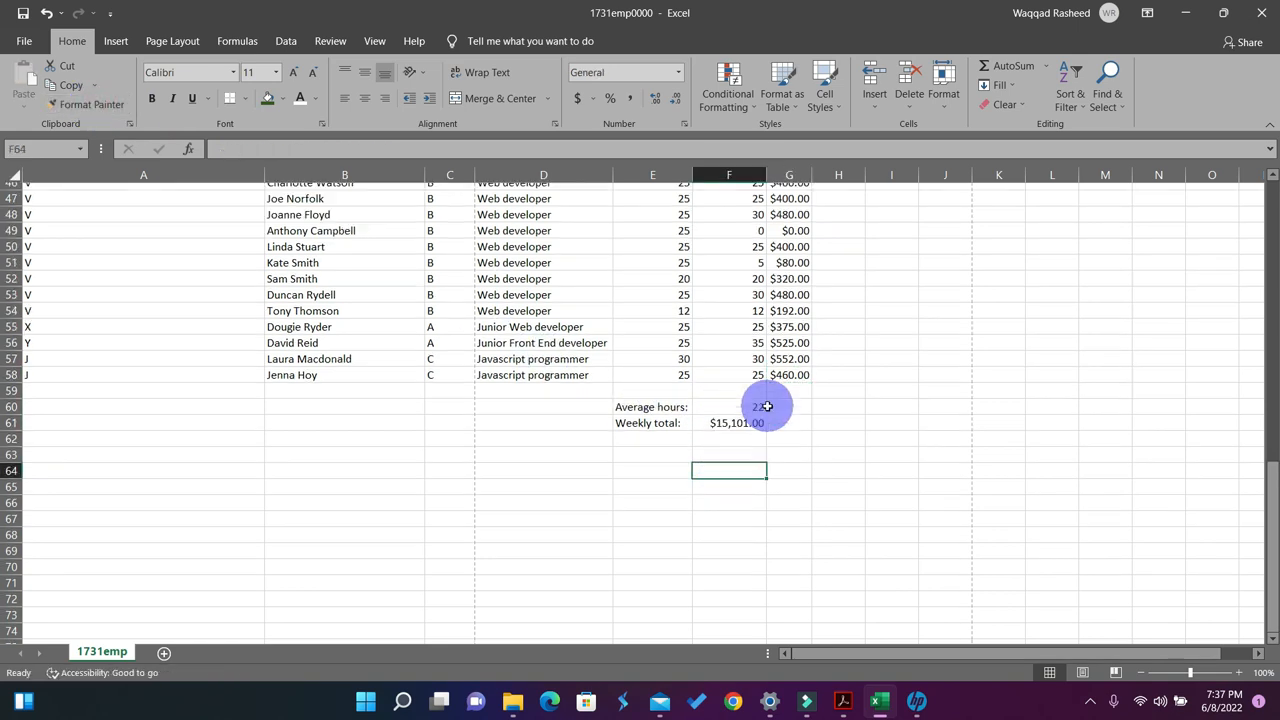
Review the sheet's currency formatting, switch to the exam paper in Acrobat Reader and highlight the task 18 instruction about appropriate formatting.
scroll(767, 420, up, 15)
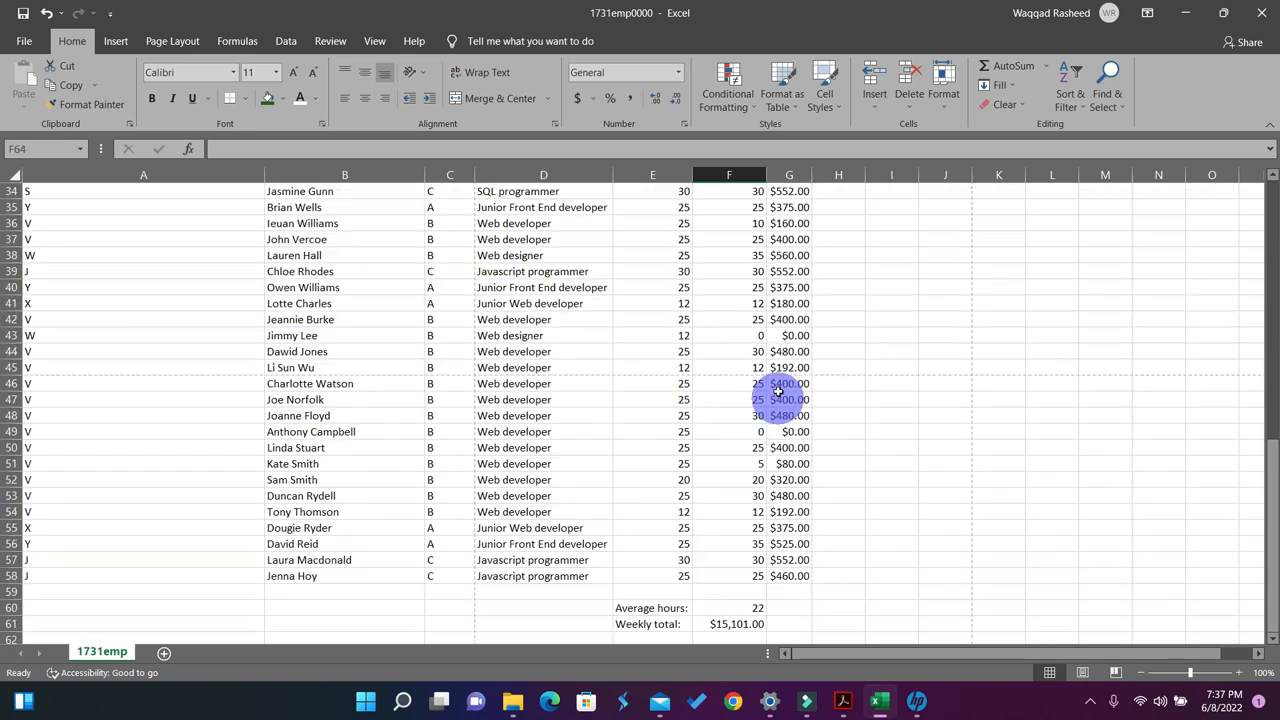
scroll(777, 371, down, 2)
scroll(775, 374, up, 2)
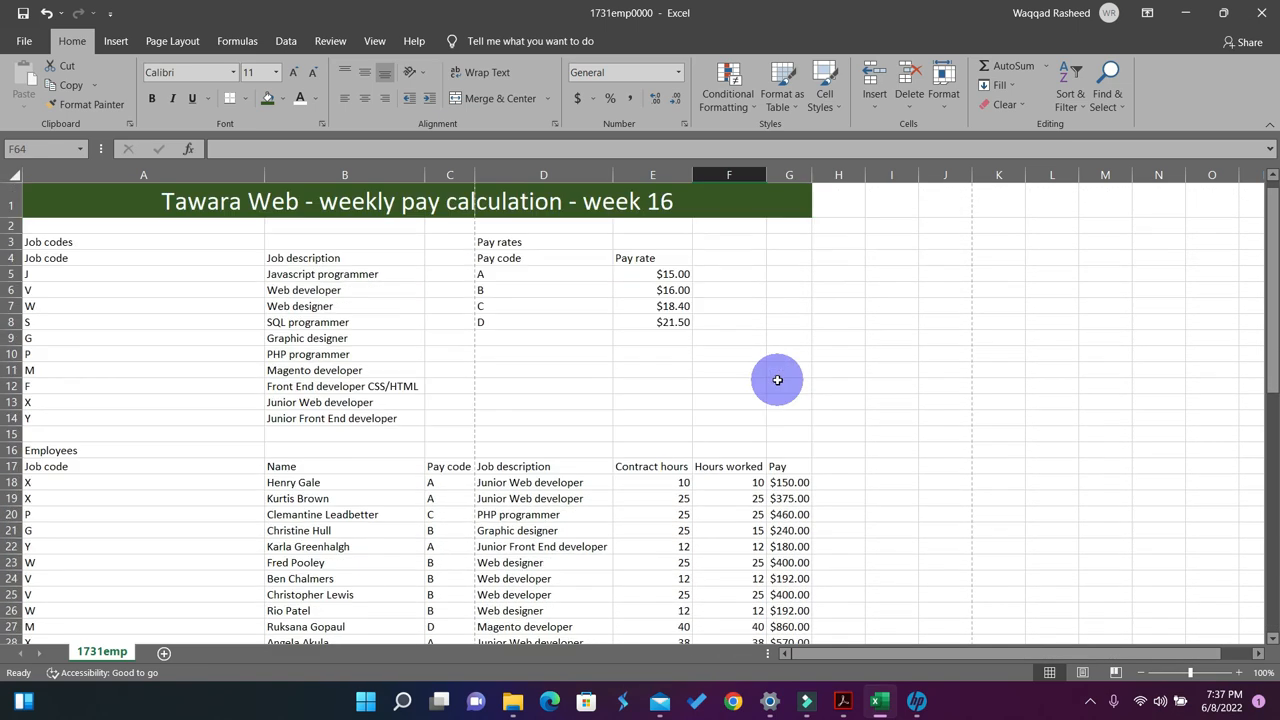
scroll(777, 380, down, 2)
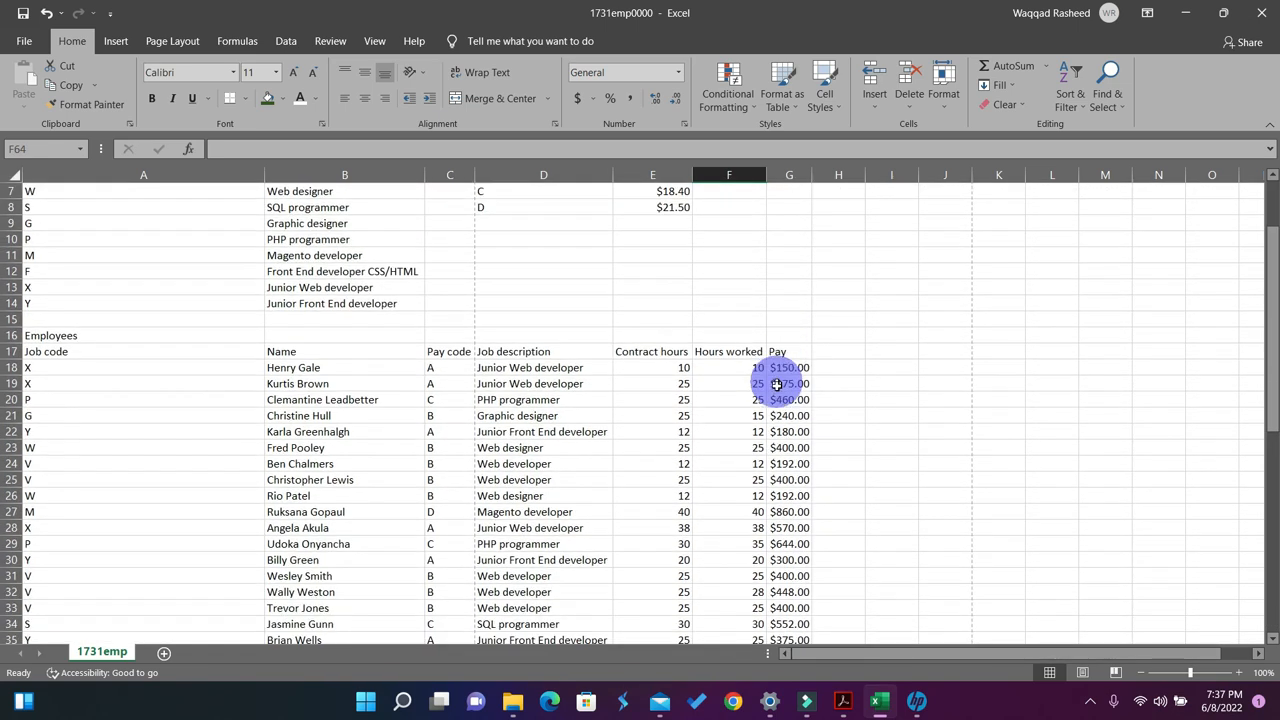
click(845, 699)
scroll(800, 632, down, 5)
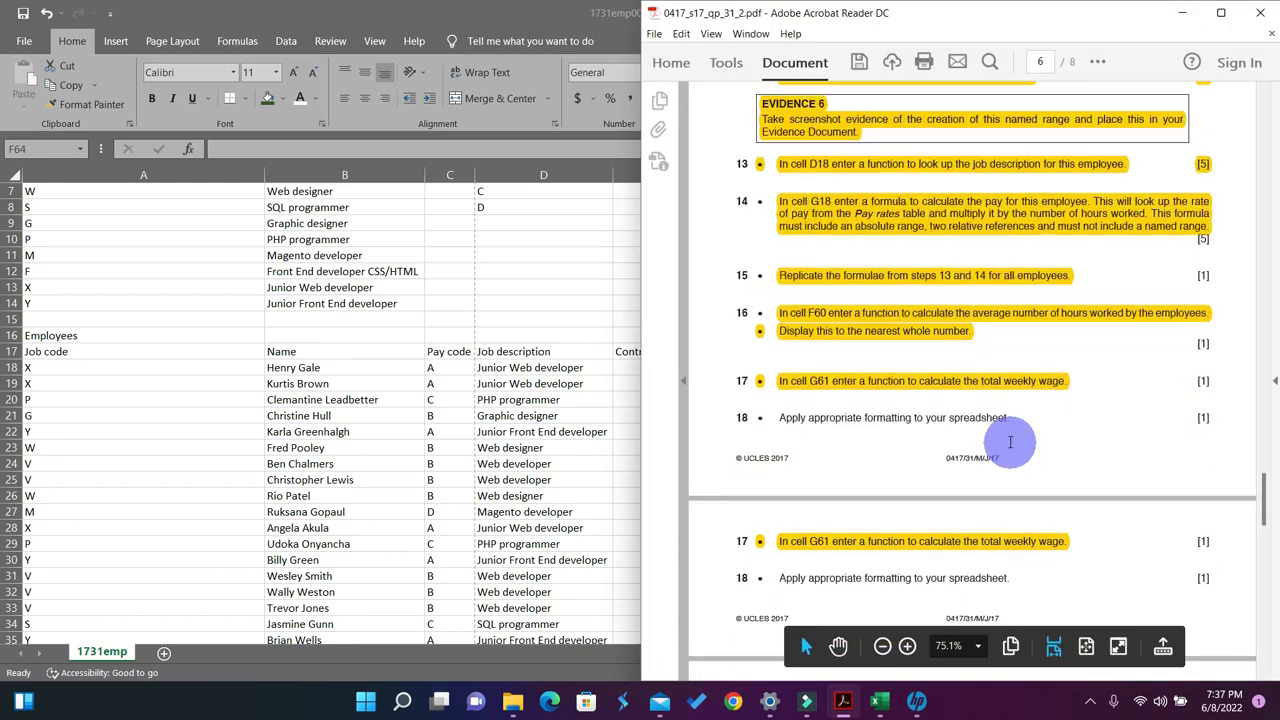
scroll(1010, 441, down, 1)
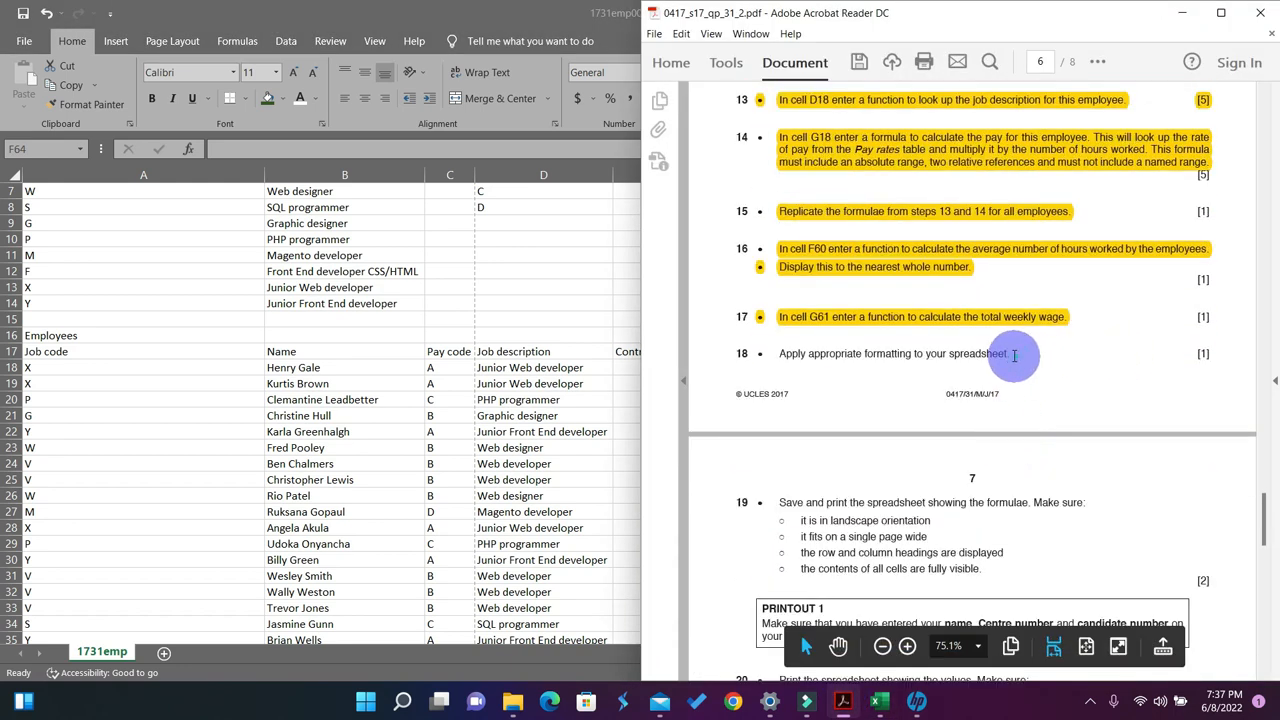
drag(1008, 354, 797, 353)
click(1097, 62)
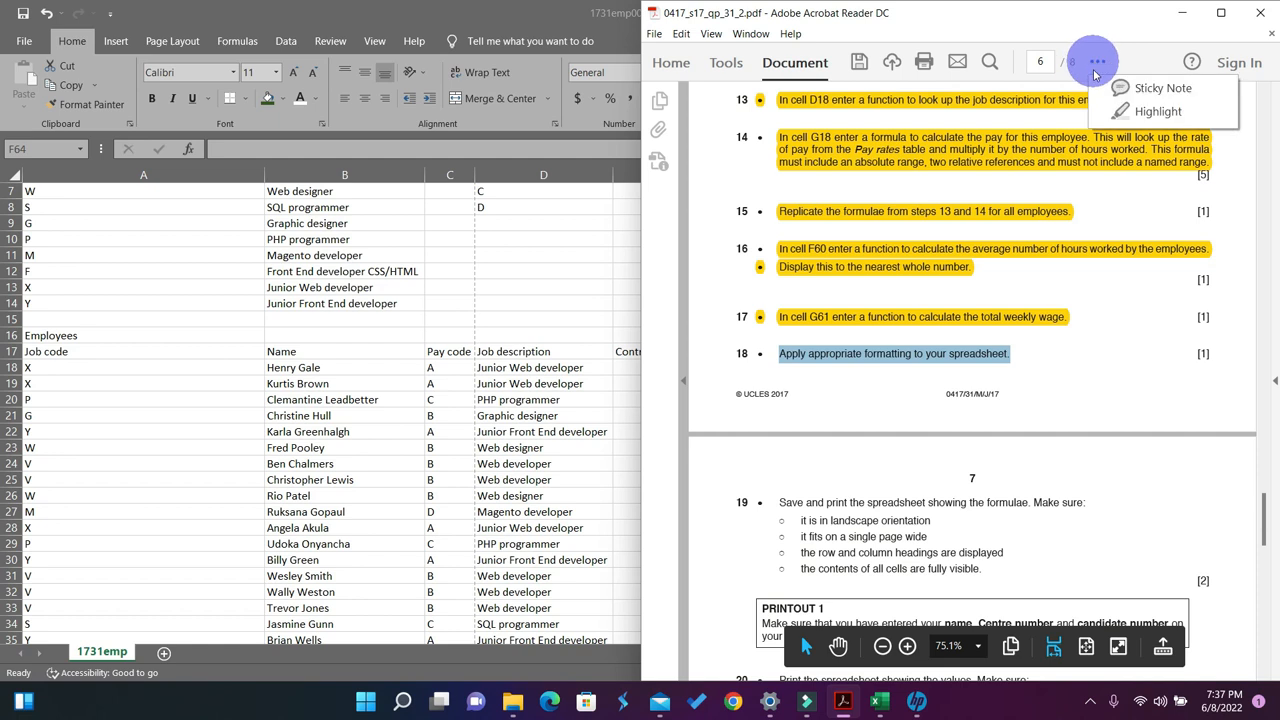
click(1124, 116)
Read task 19 in the exam paper, return to Excel and turn on Show Formulas for the pay sheet.
scroll(980, 343, down, 3)
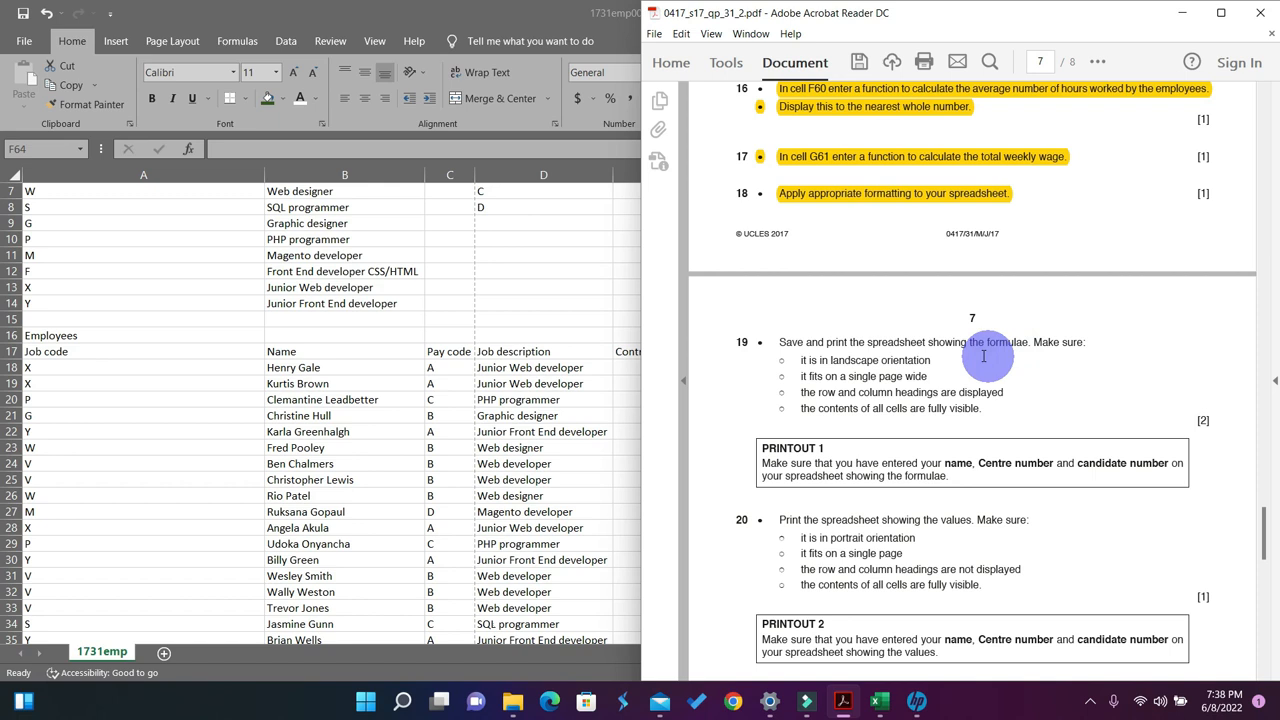
click(500, 339)
scroll(685, 357, up, 2)
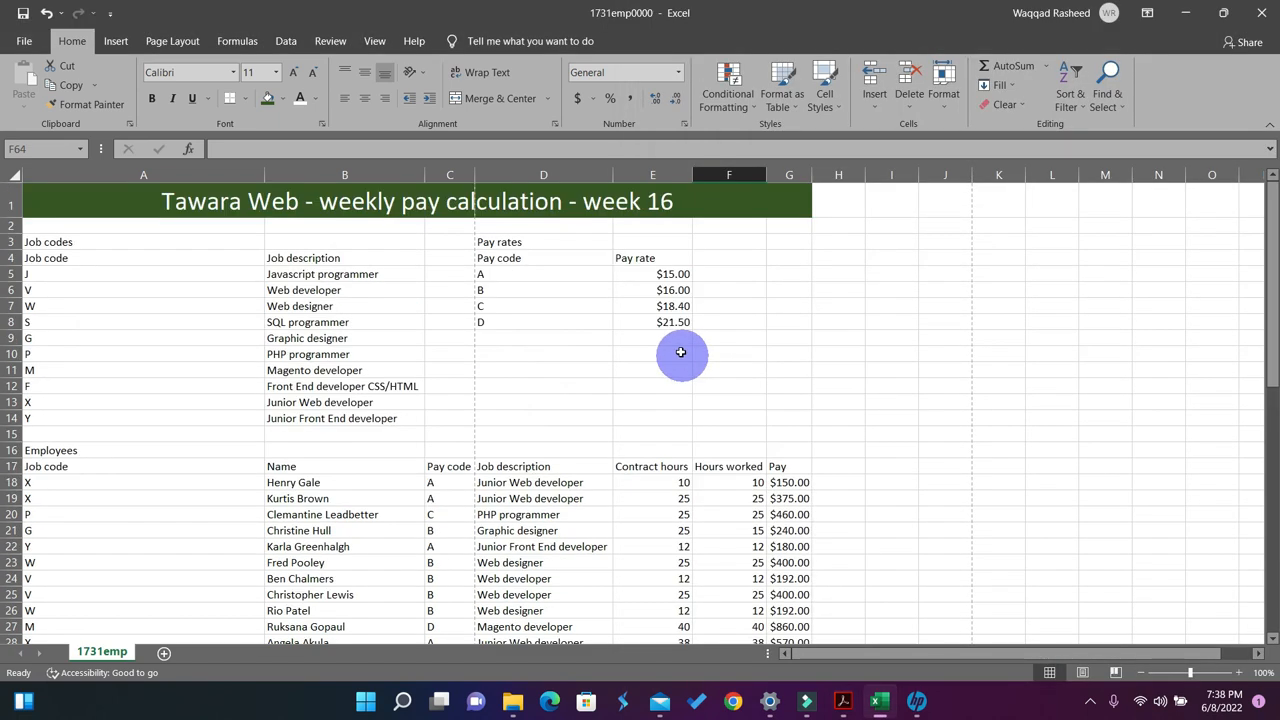
click(236, 41)
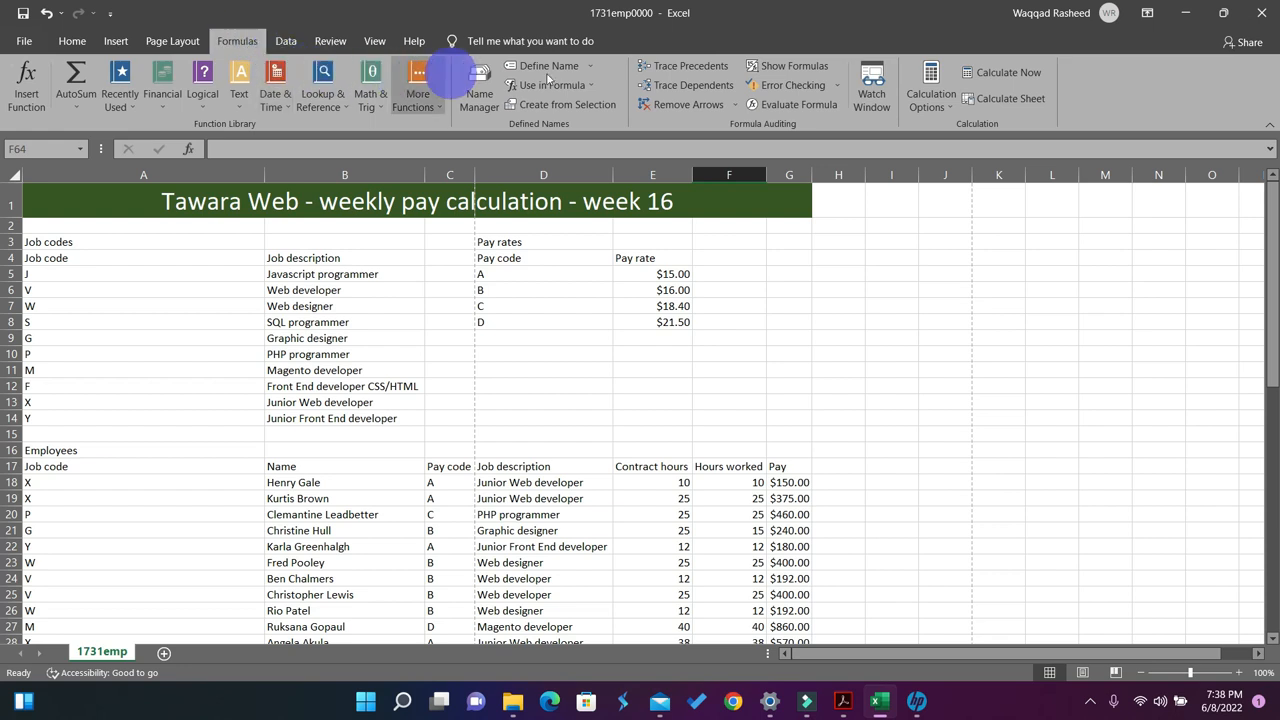
click(778, 70)
Look over the displayed formulas and autofit all column widths across the whole sheet so they show in full.
scroll(962, 303, down, 6)
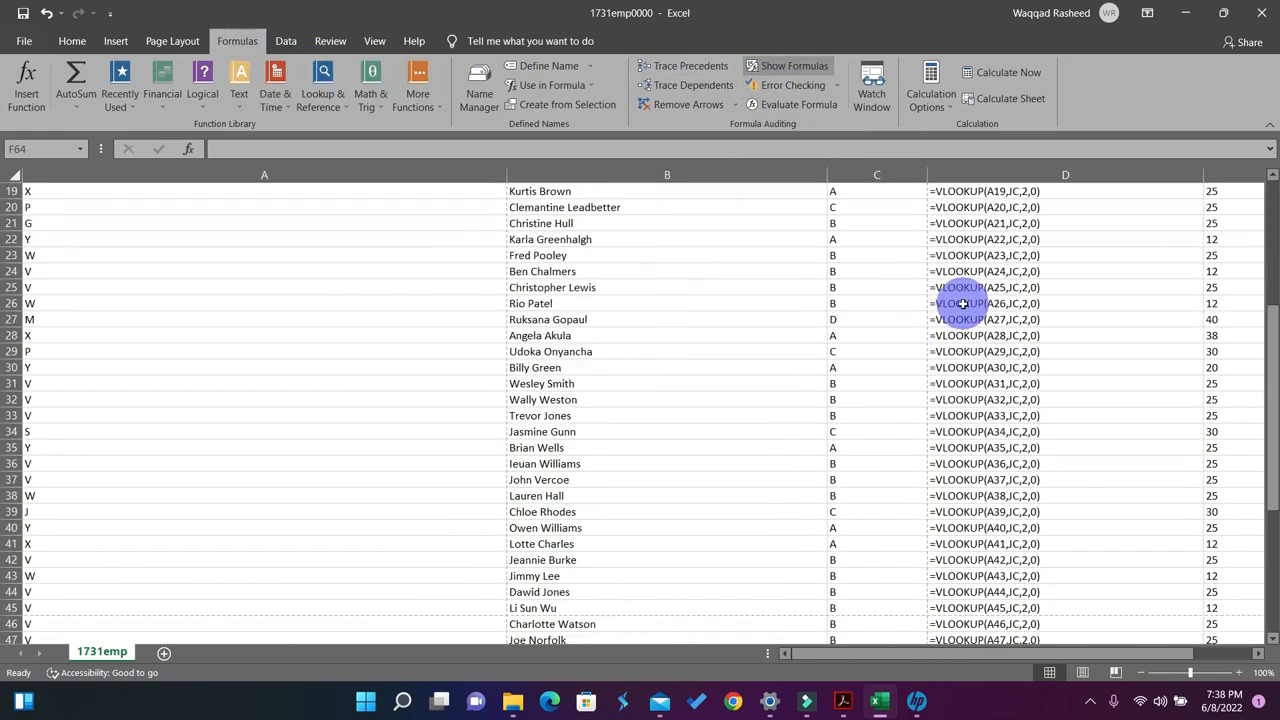
scroll(962, 303, down, 8)
scroll(957, 300, up, 3)
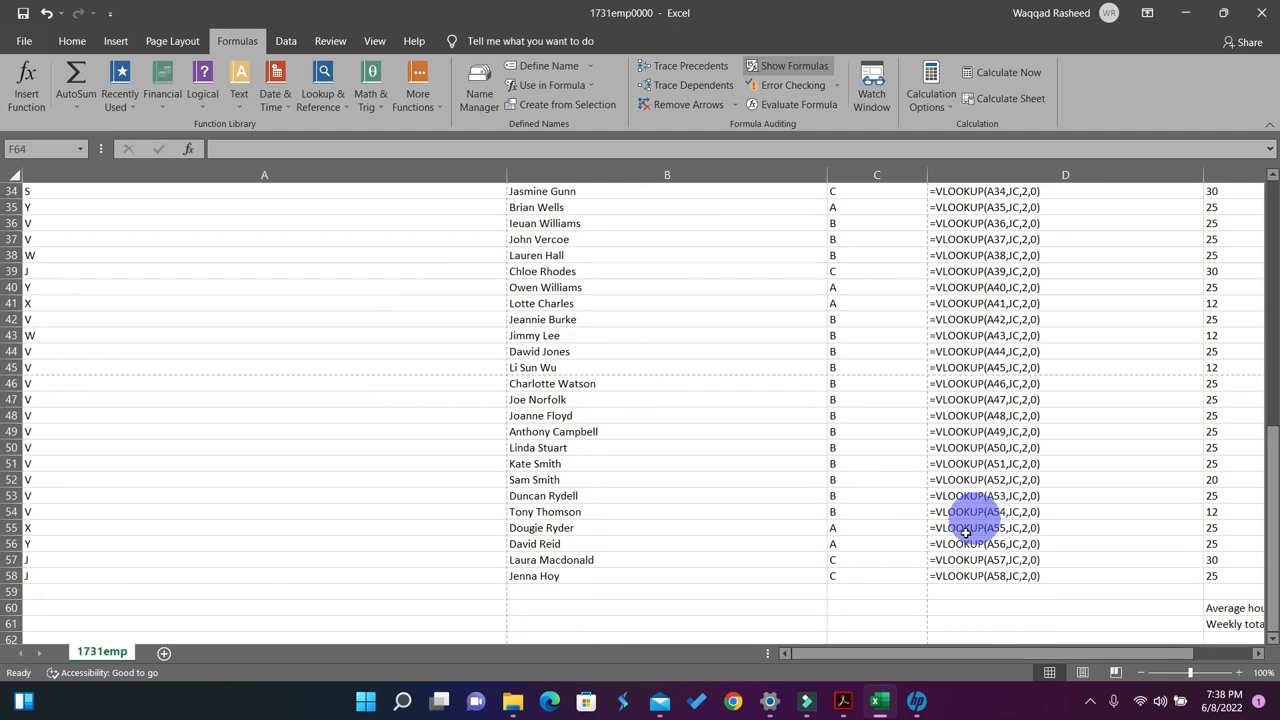
drag(991, 656, 1107, 652)
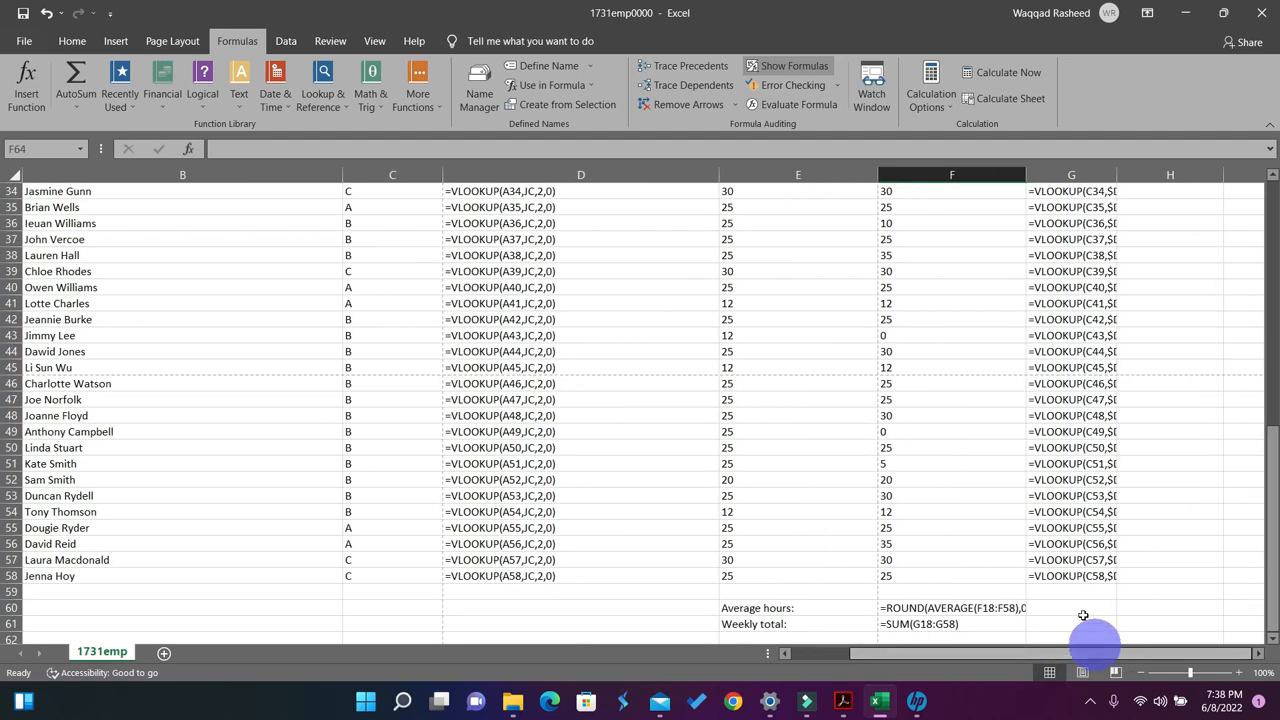
scroll(1178, 452, up, 11)
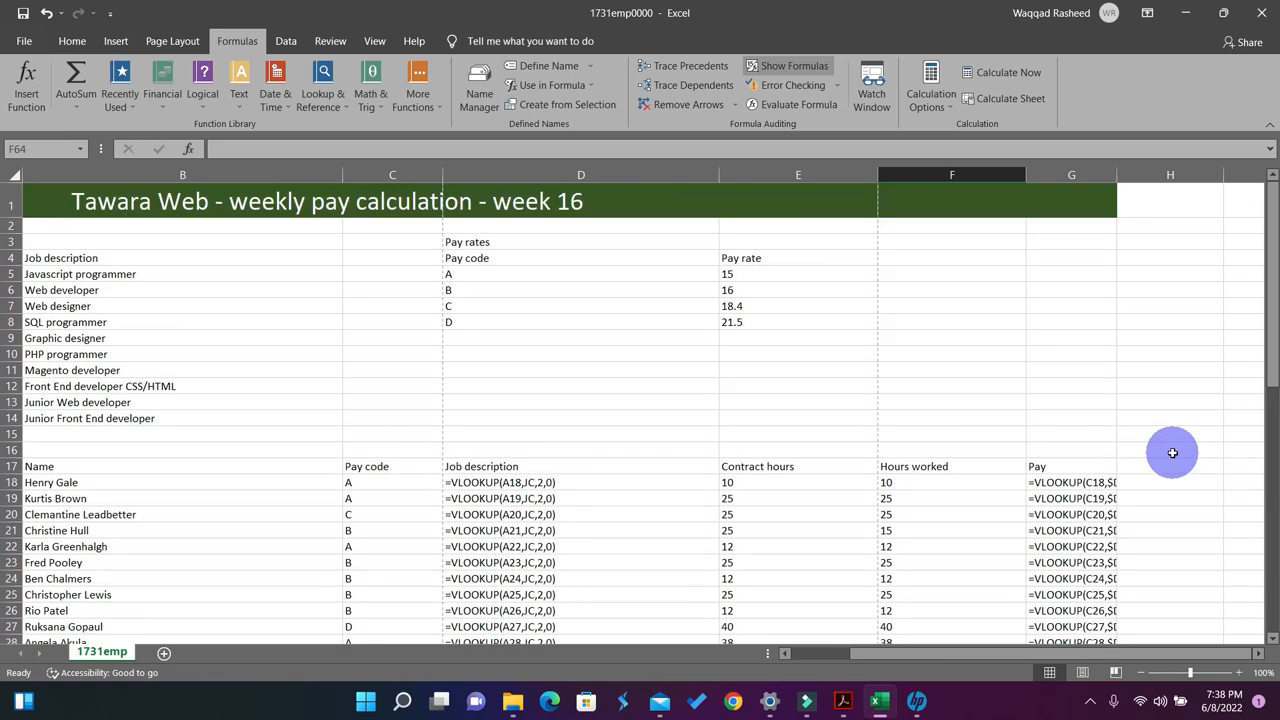
scroll(1172, 453, down, 2)
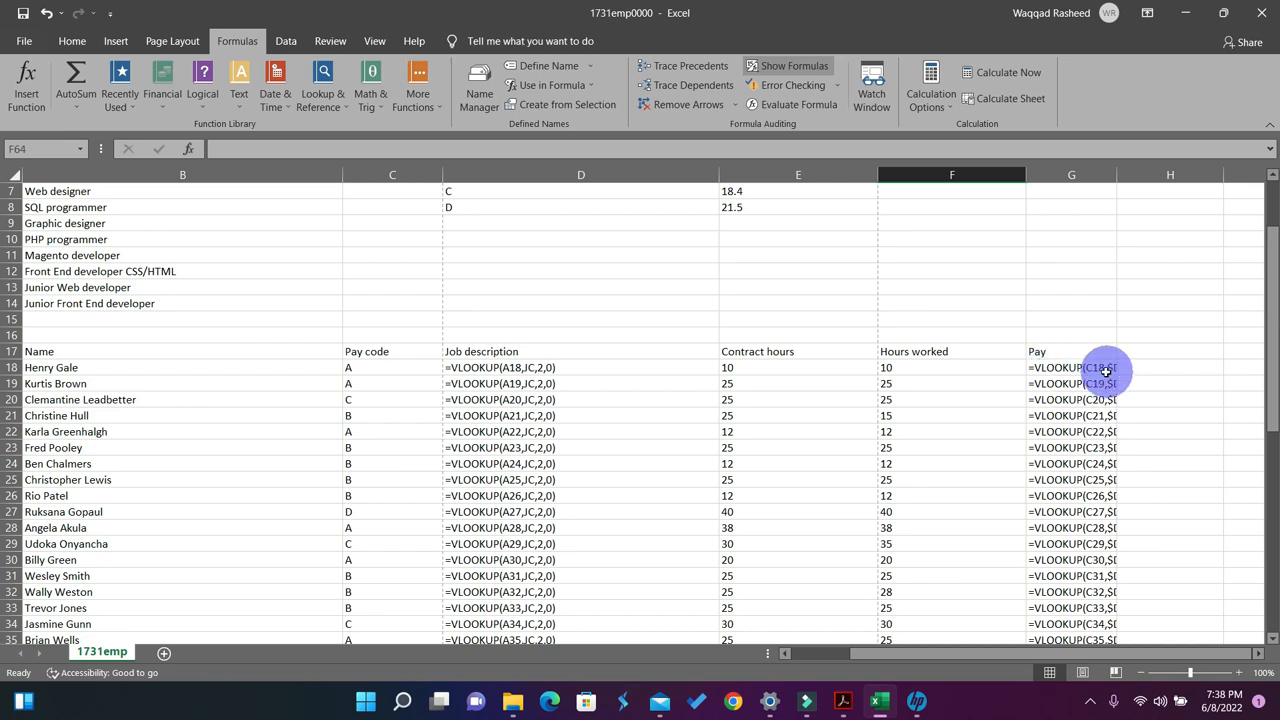
click(12, 177)
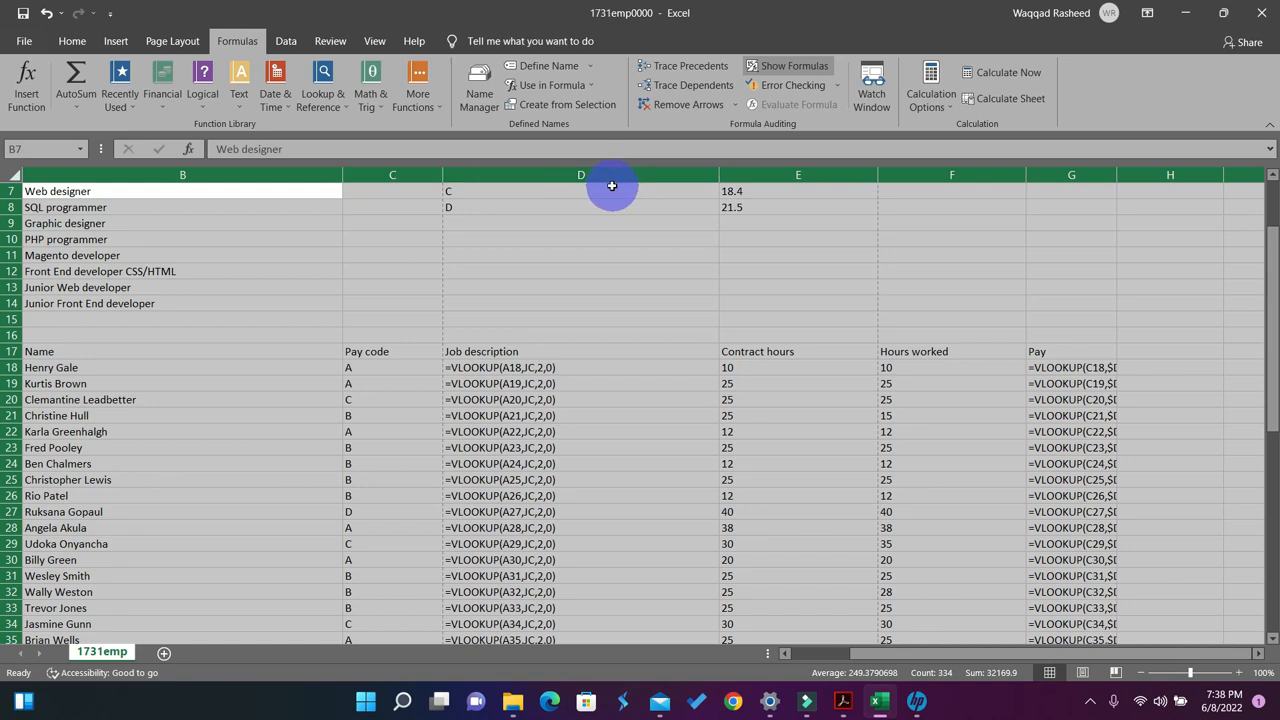
double_click(716, 170)
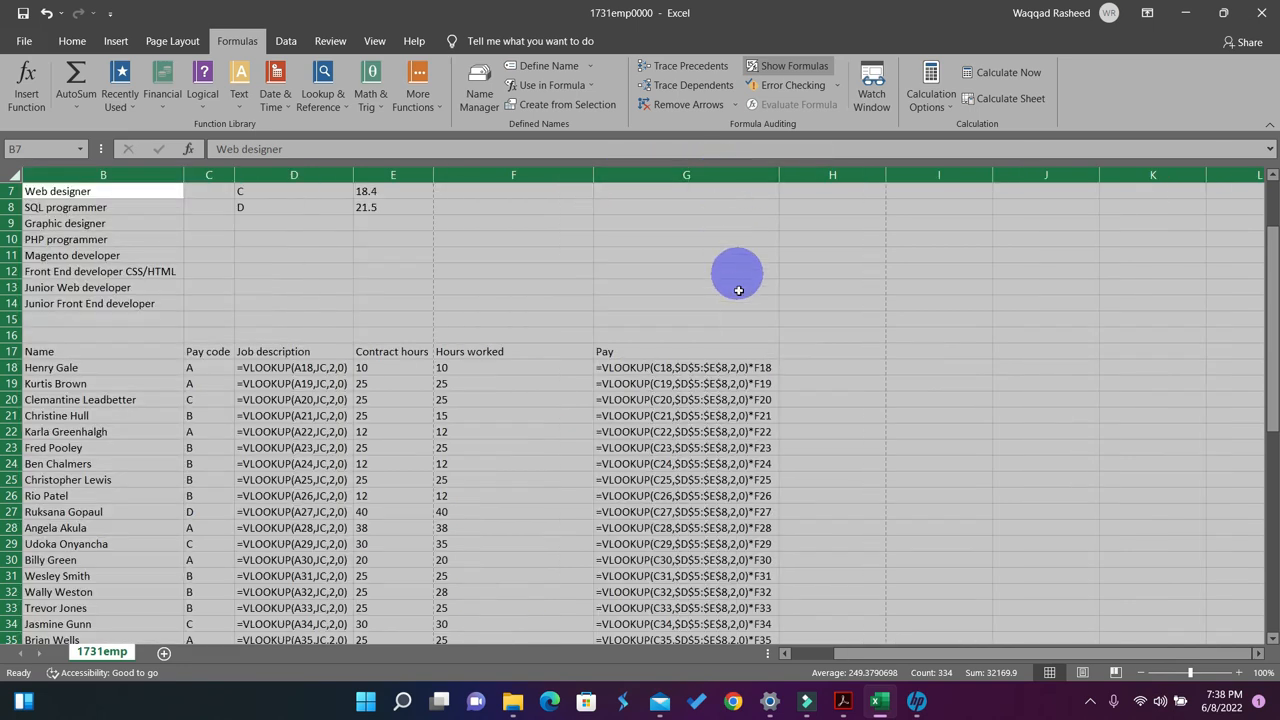
scroll(737, 317, up, 2)
drag(960, 653, 845, 651)
click(372, 370)
Check the formulas down to row 61 and set the sheet's page orientation to Landscape.
scroll(551, 374, down, 5)
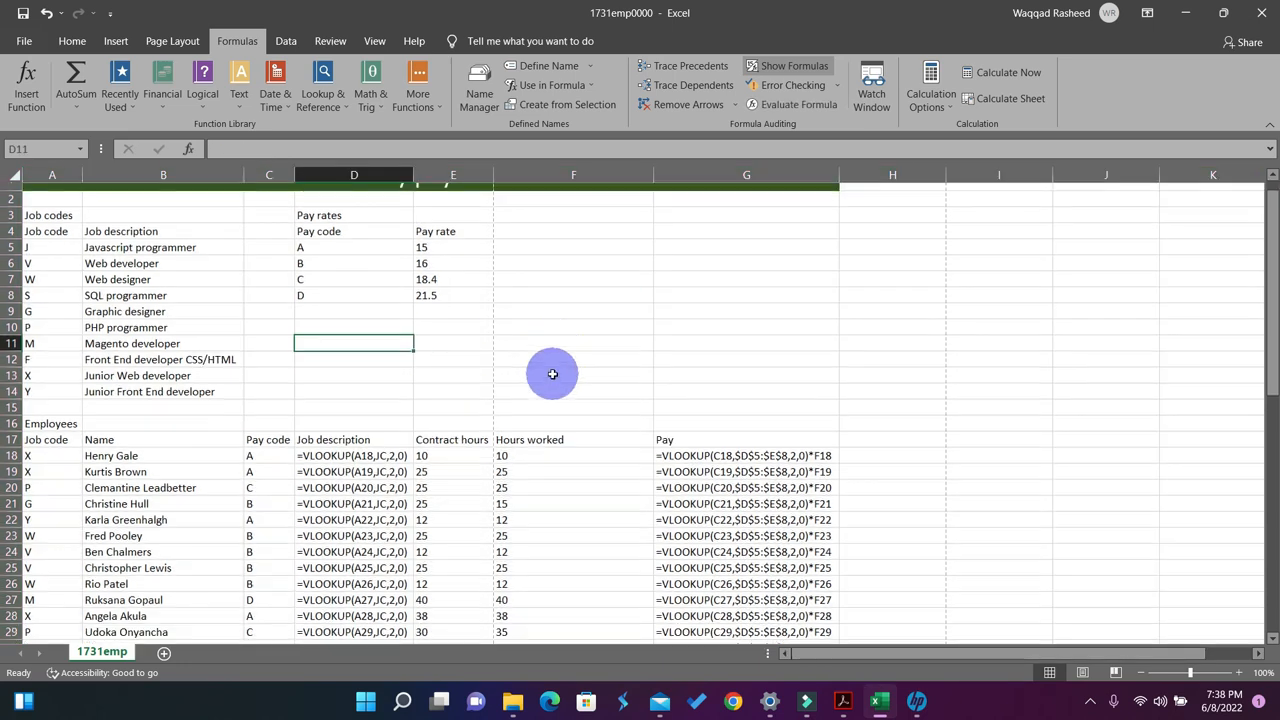
scroll(743, 385, down, 8)
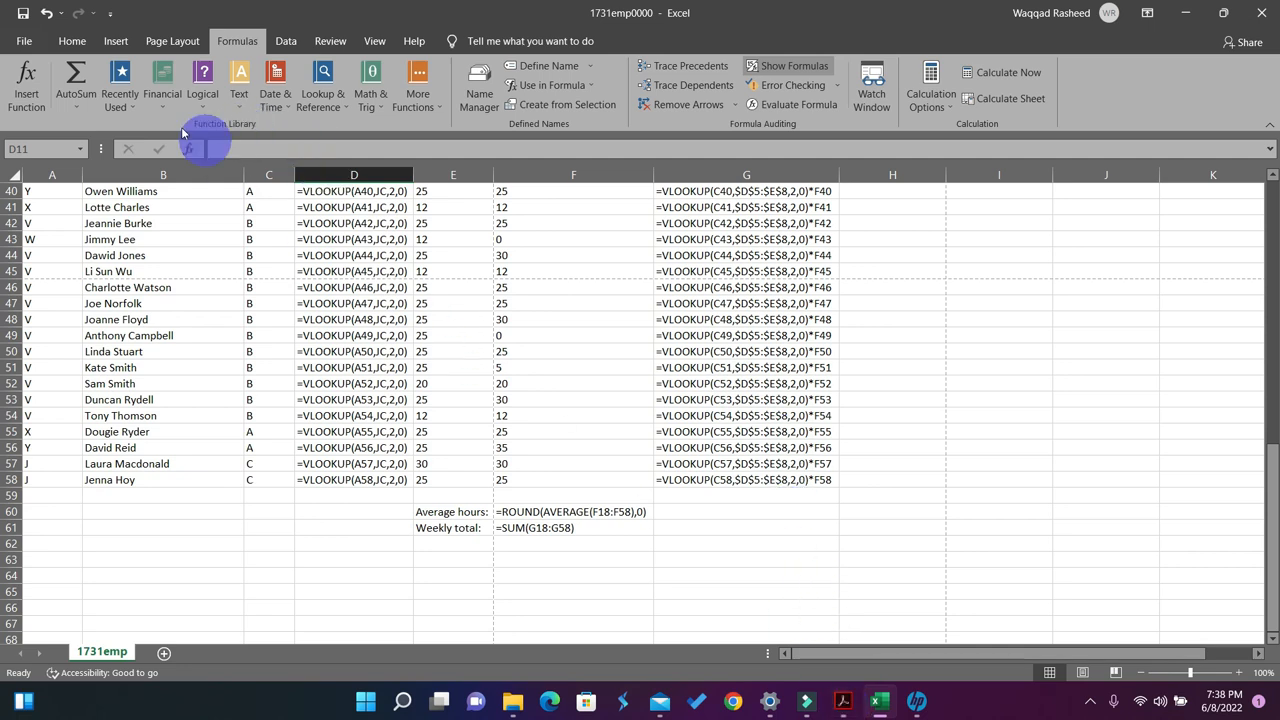
click(170, 42)
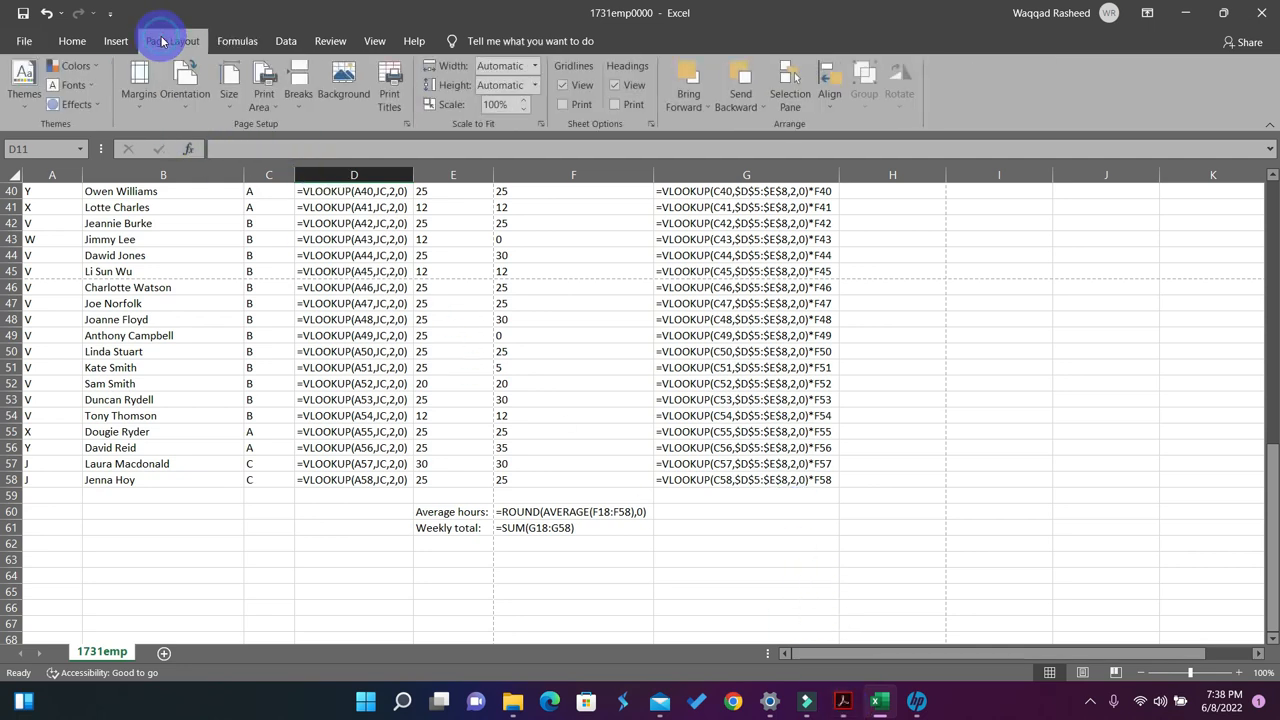
click(184, 105)
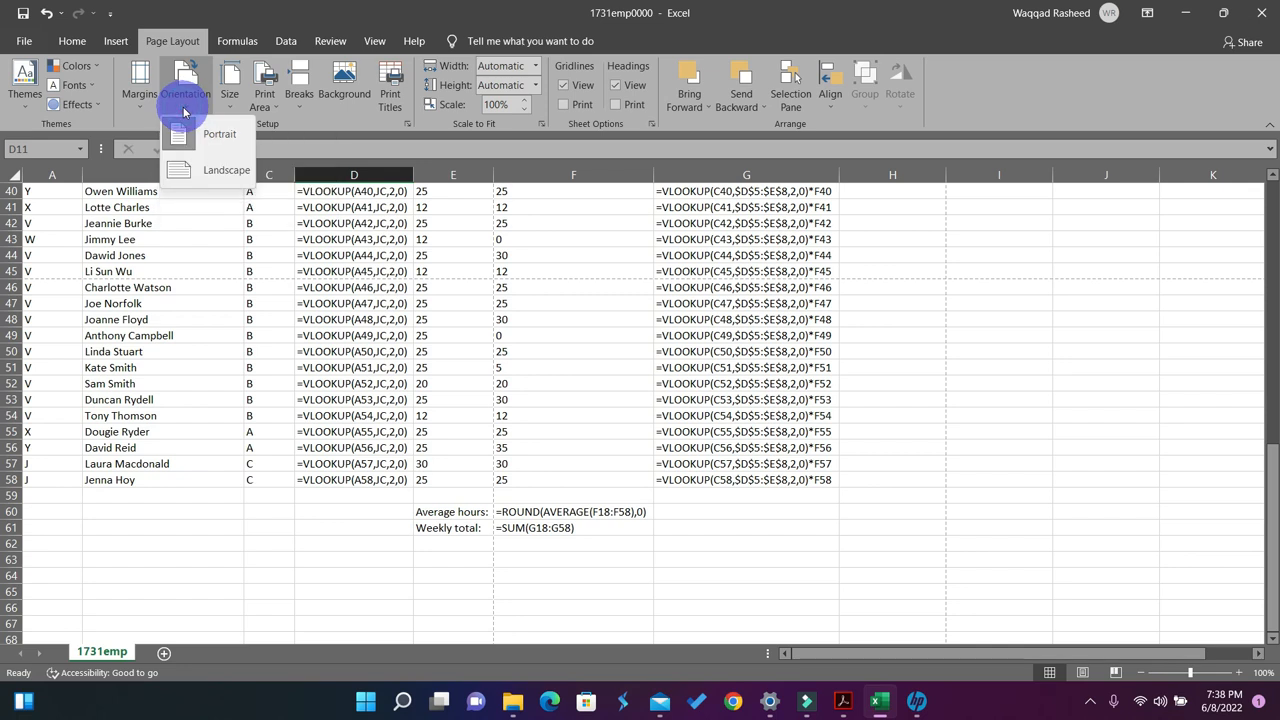
click(210, 167)
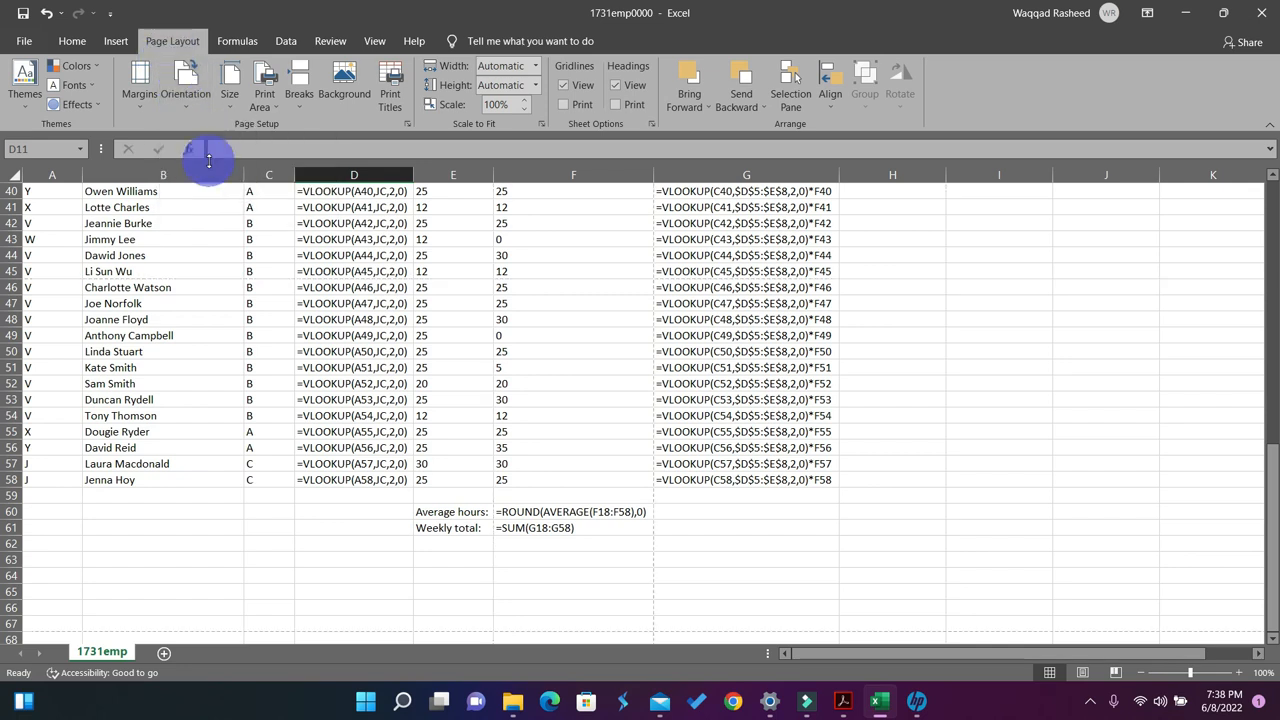
Switch to the exam paper in Acrobat Reader and highlight task 19's save and print instruction together with its landscape orientation point.
click(848, 700)
drag(935, 360, 778, 342)
click(1097, 62)
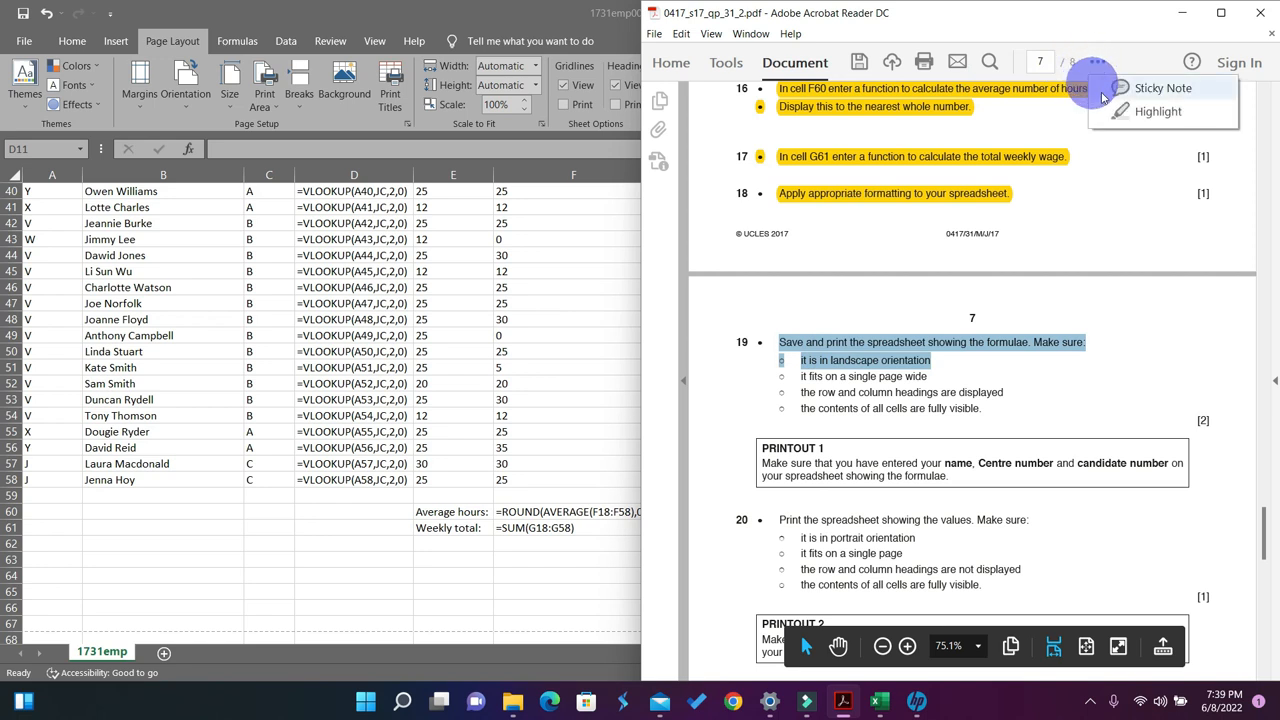
click(1150, 111)
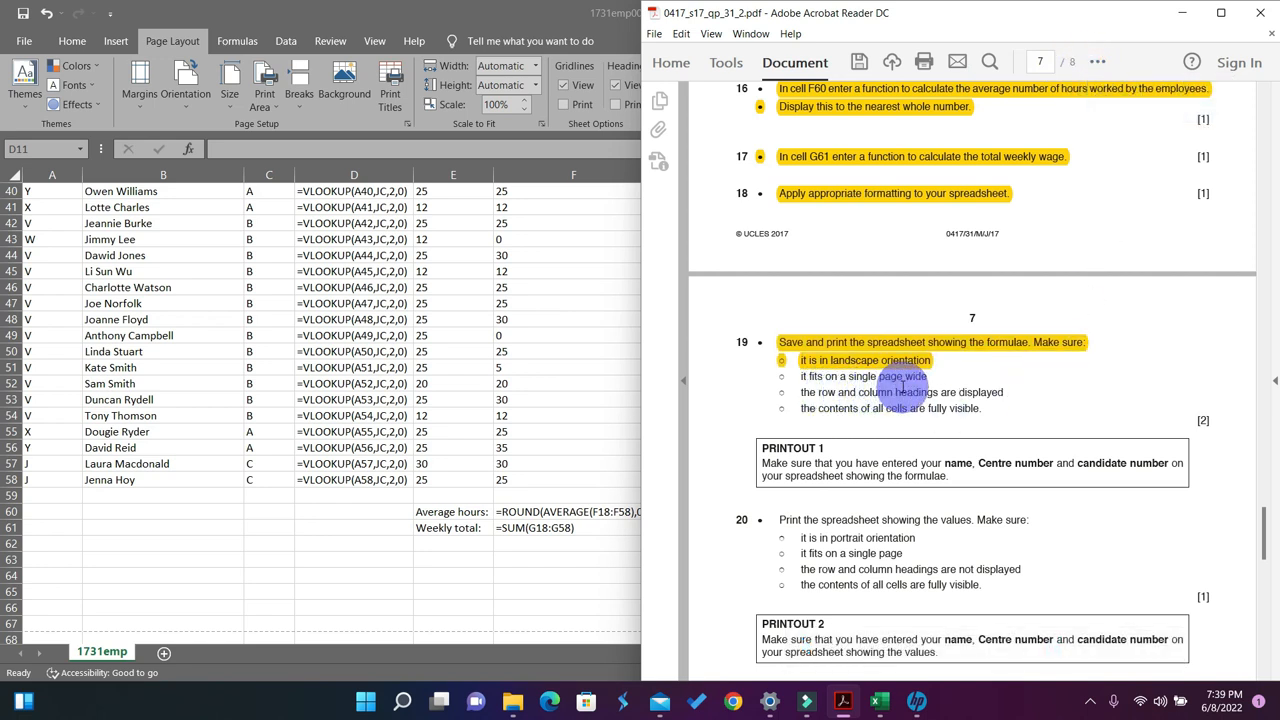
Return to Excel, review the print preview pages and set the print scaling to Fit All Columns on One Page.
click(530, 307)
key(ctrl+p)
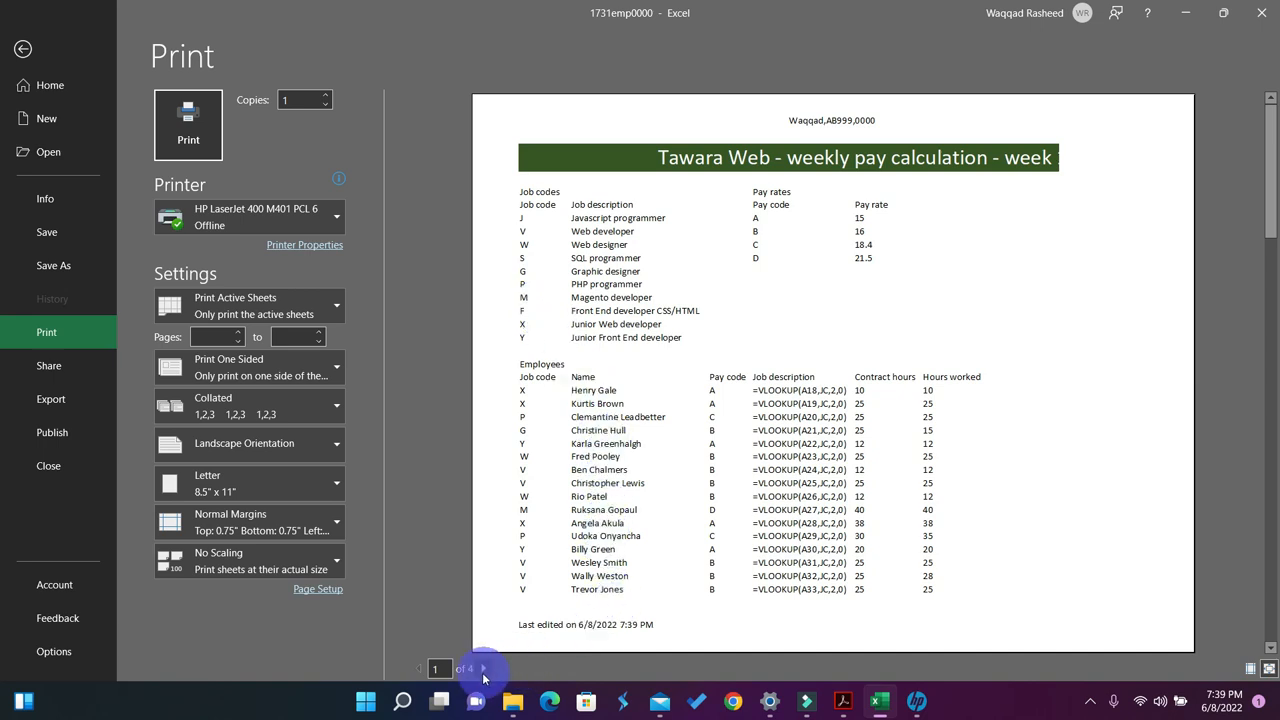
click(483, 669)
click(483, 669)
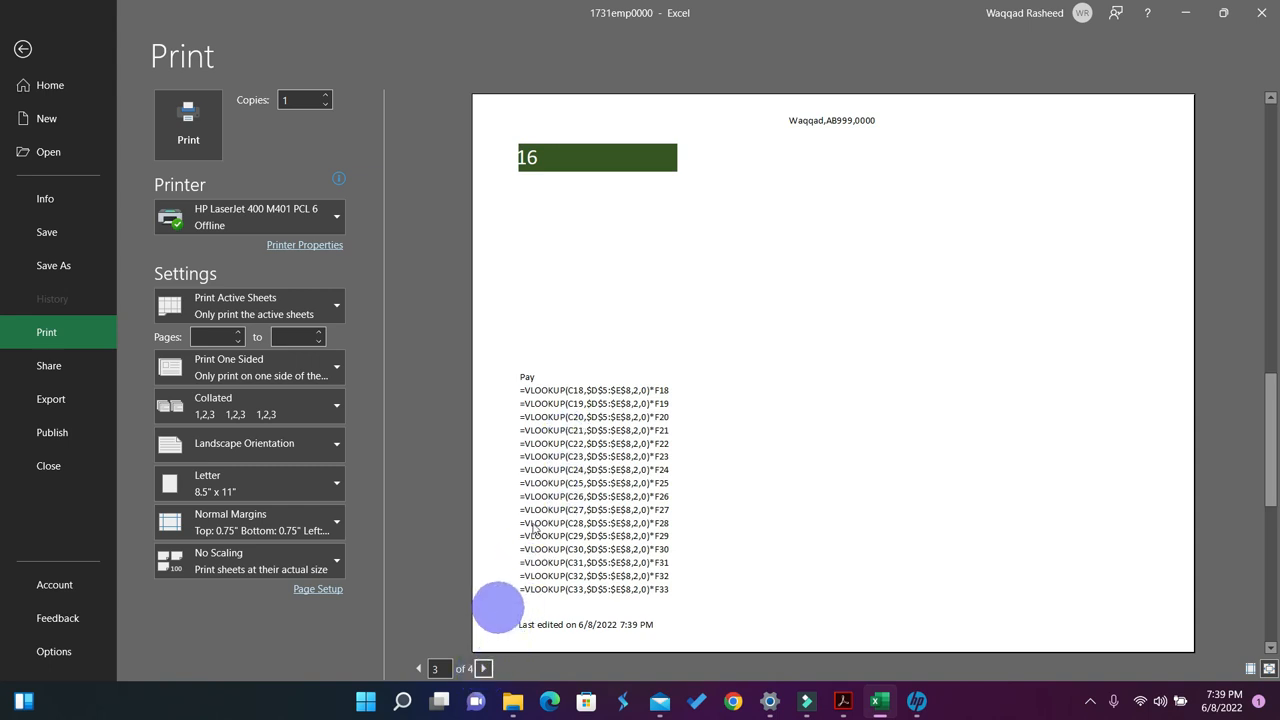
double_click(436, 668)
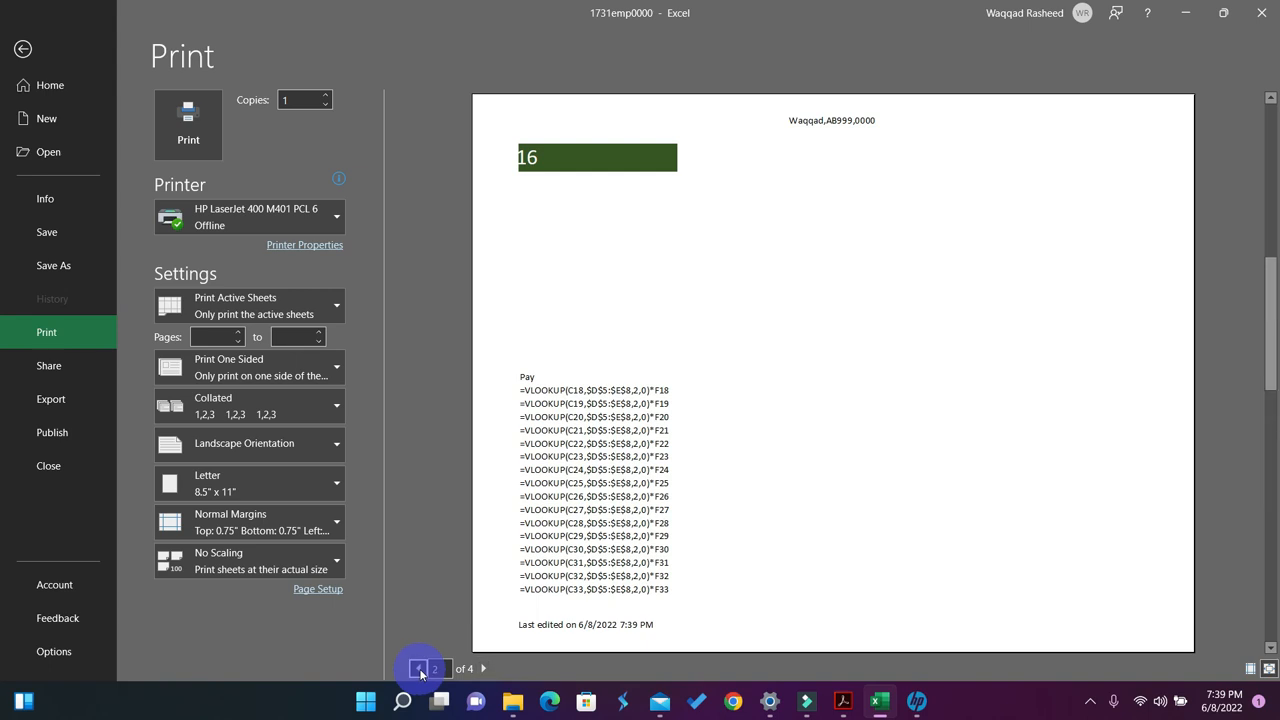
click(420, 669)
click(420, 669)
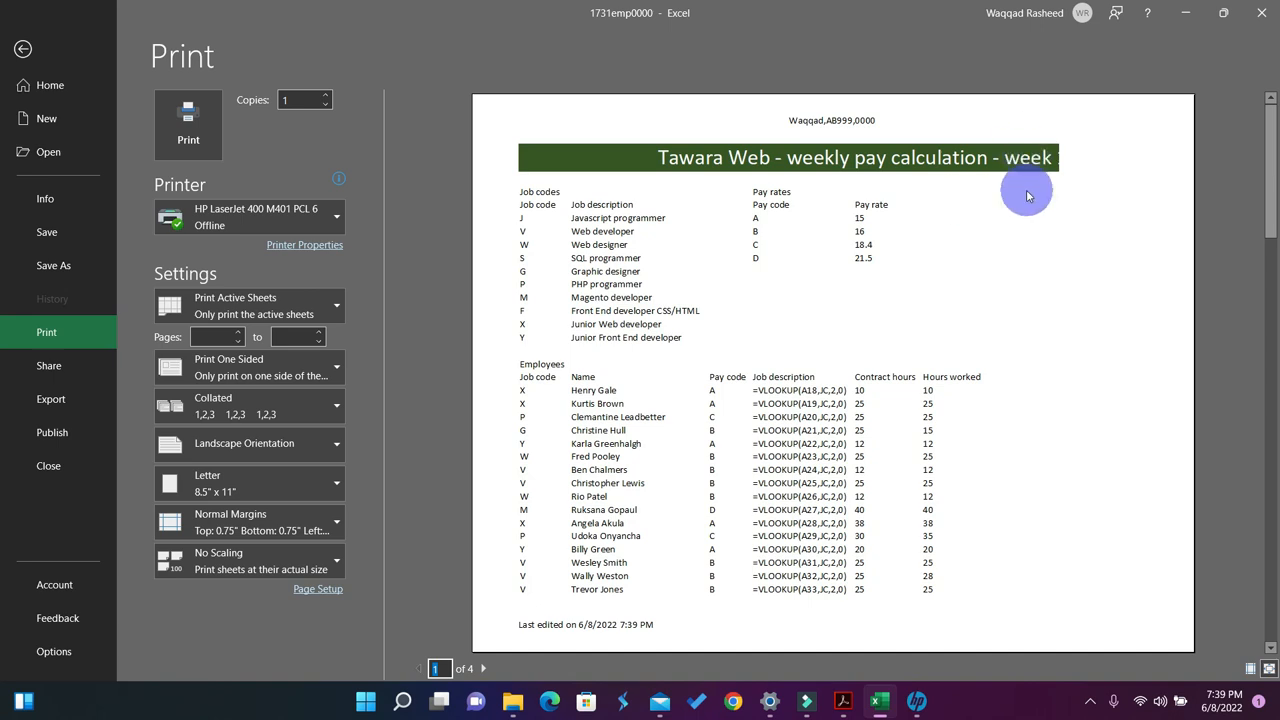
click(231, 571)
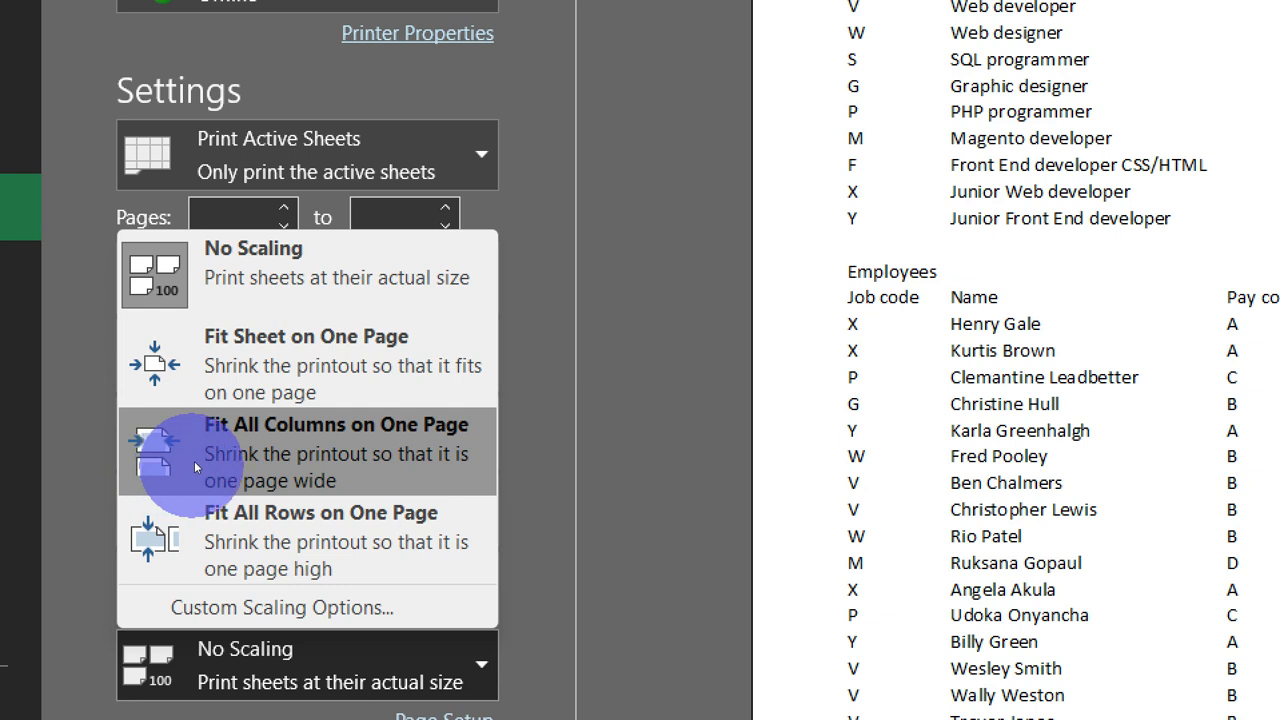
click(245, 451)
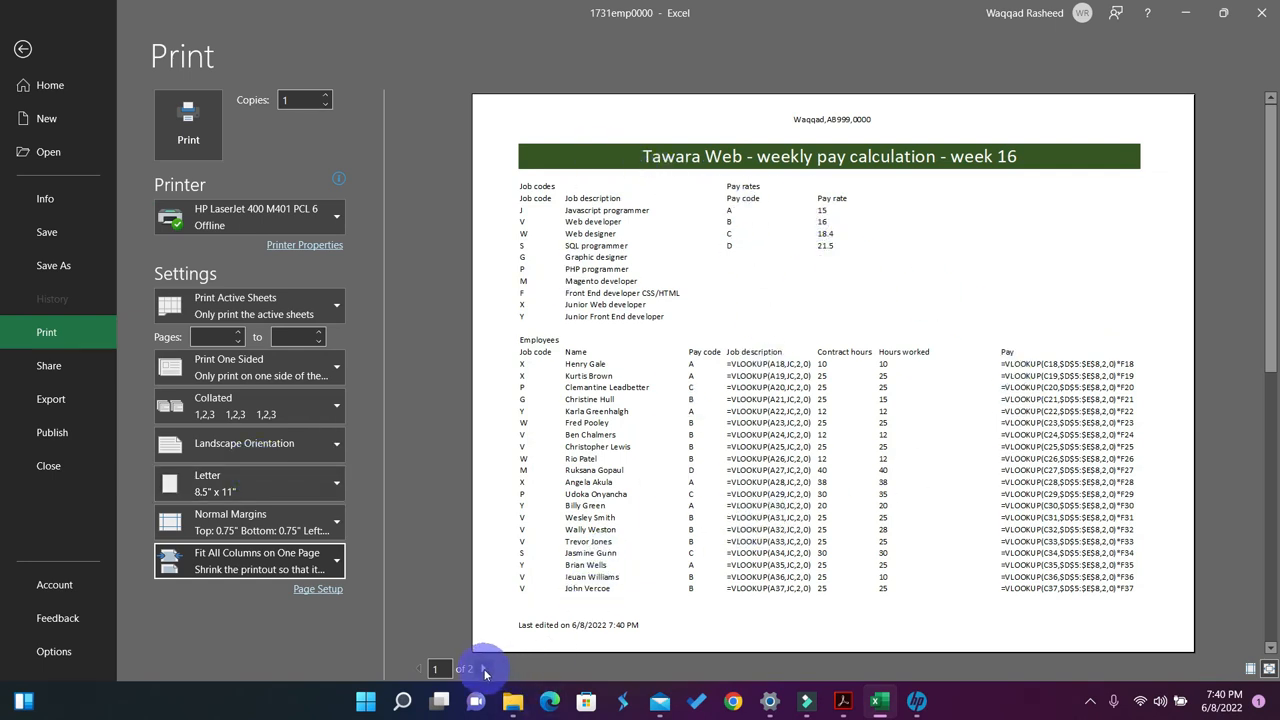
click(485, 669)
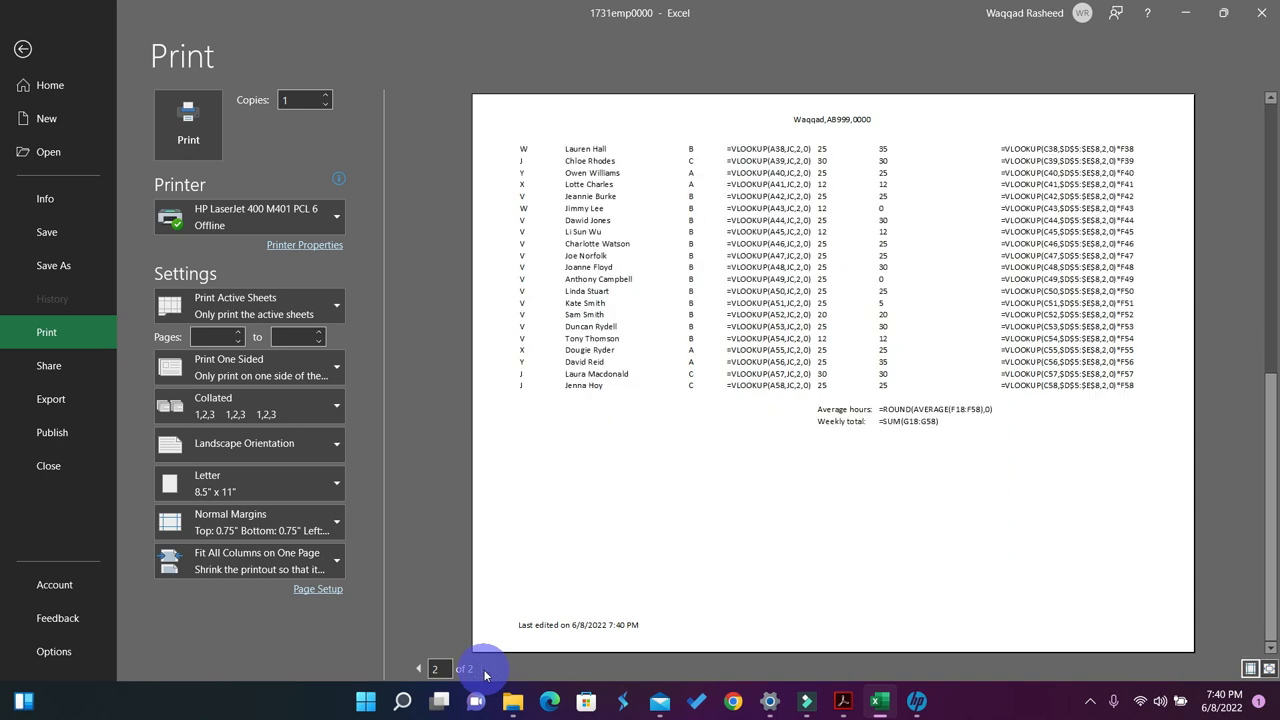
click(418, 669)
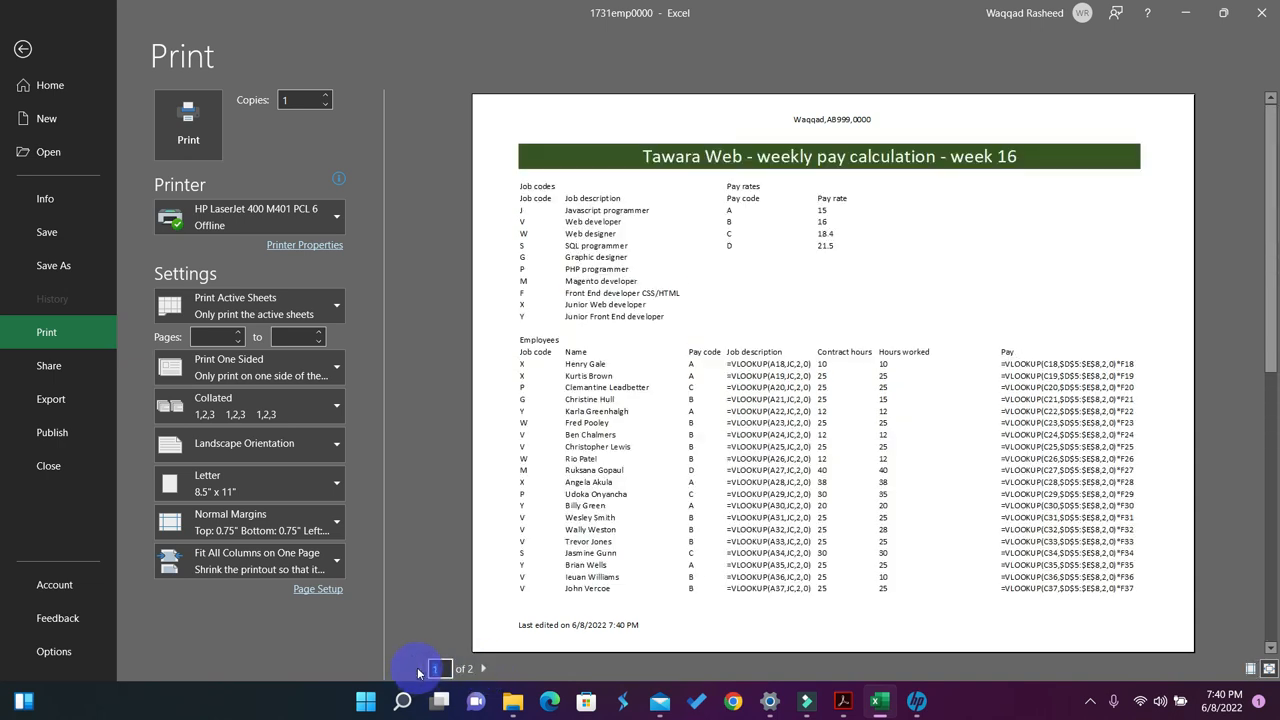
Switch to the exam paper in Acrobat Reader, highlight task 19's "it fits on a single page wide" point and minimise the paper.
click(843, 703)
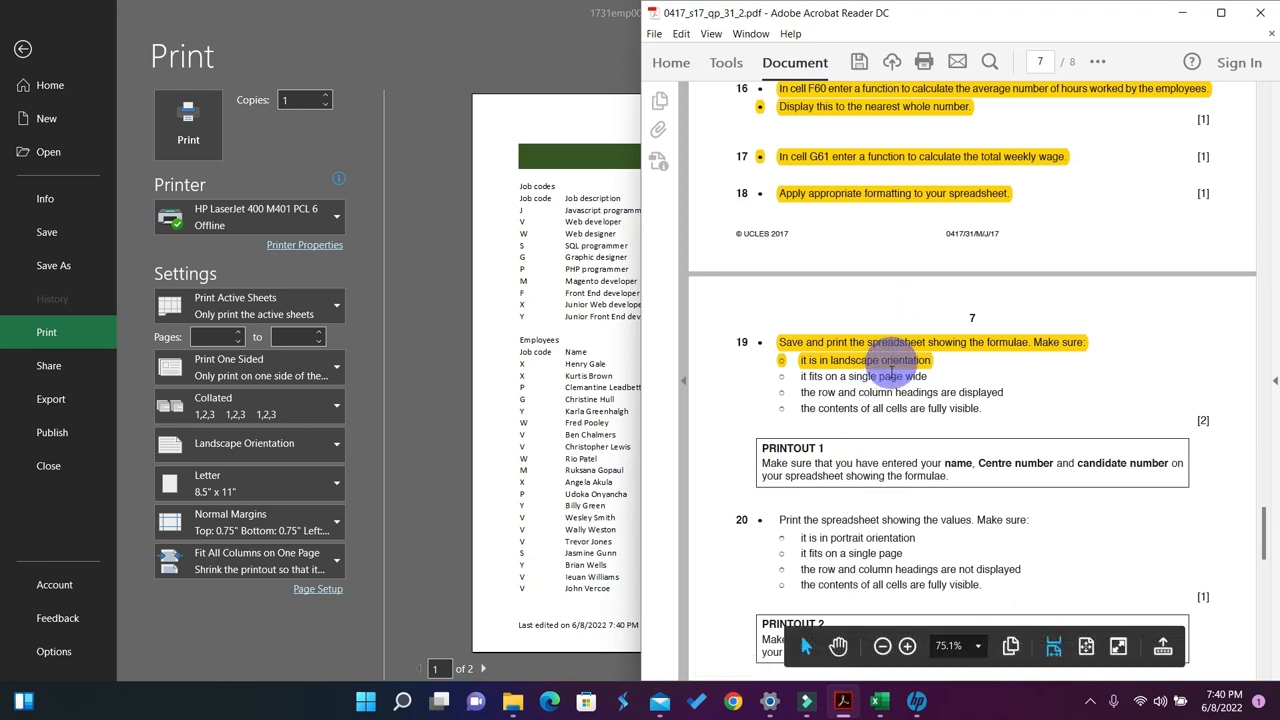
scroll(885, 350, down, 1)
drag(927, 344, 797, 342)
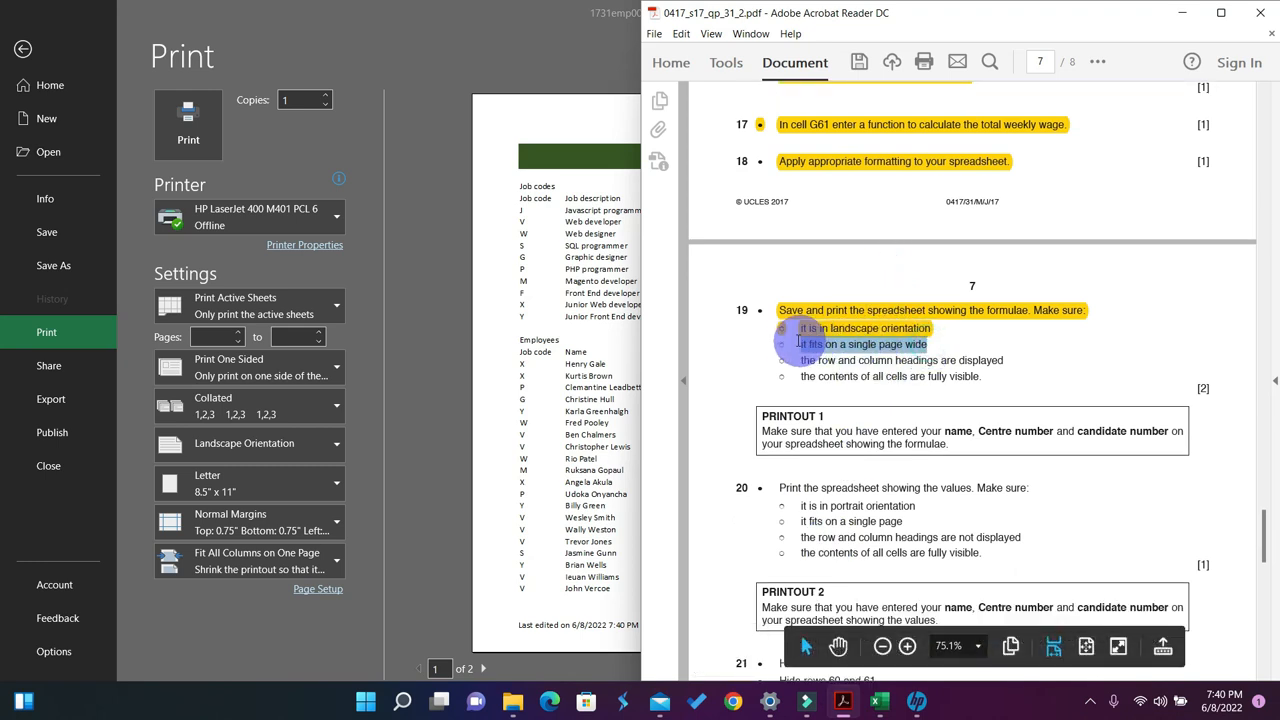
click(1098, 63)
click(1155, 111)
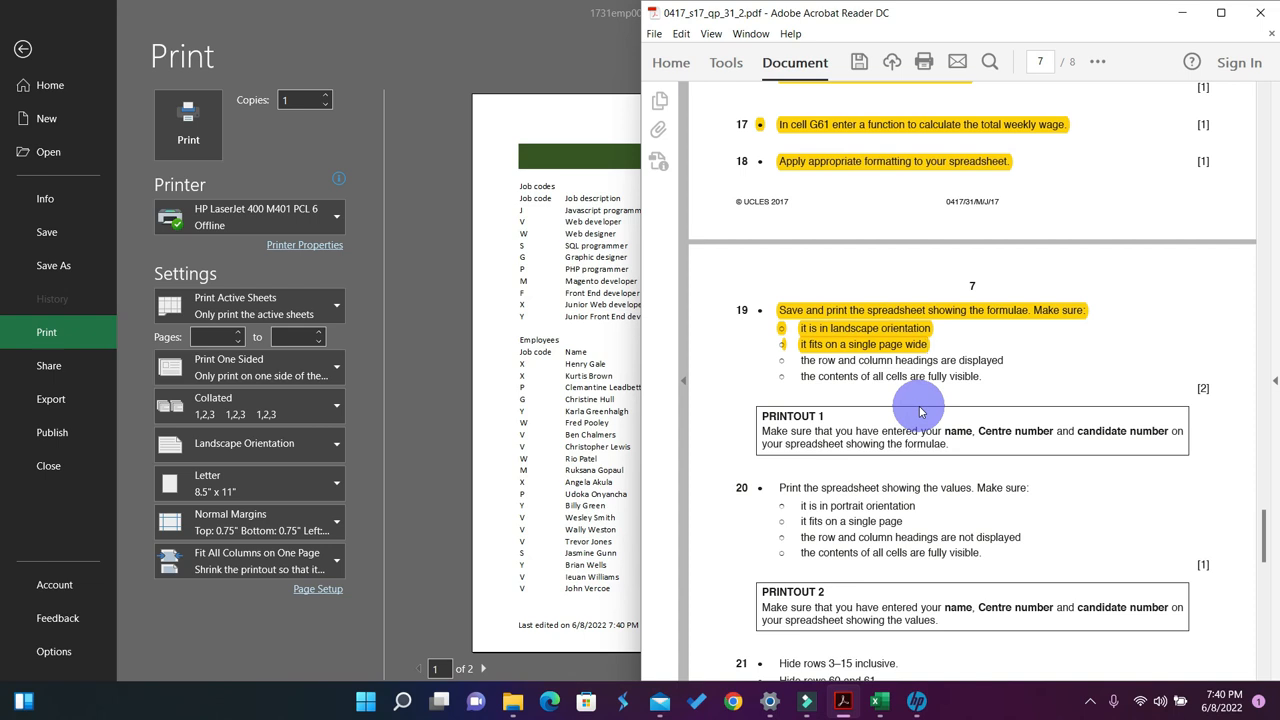
click(1183, 13)
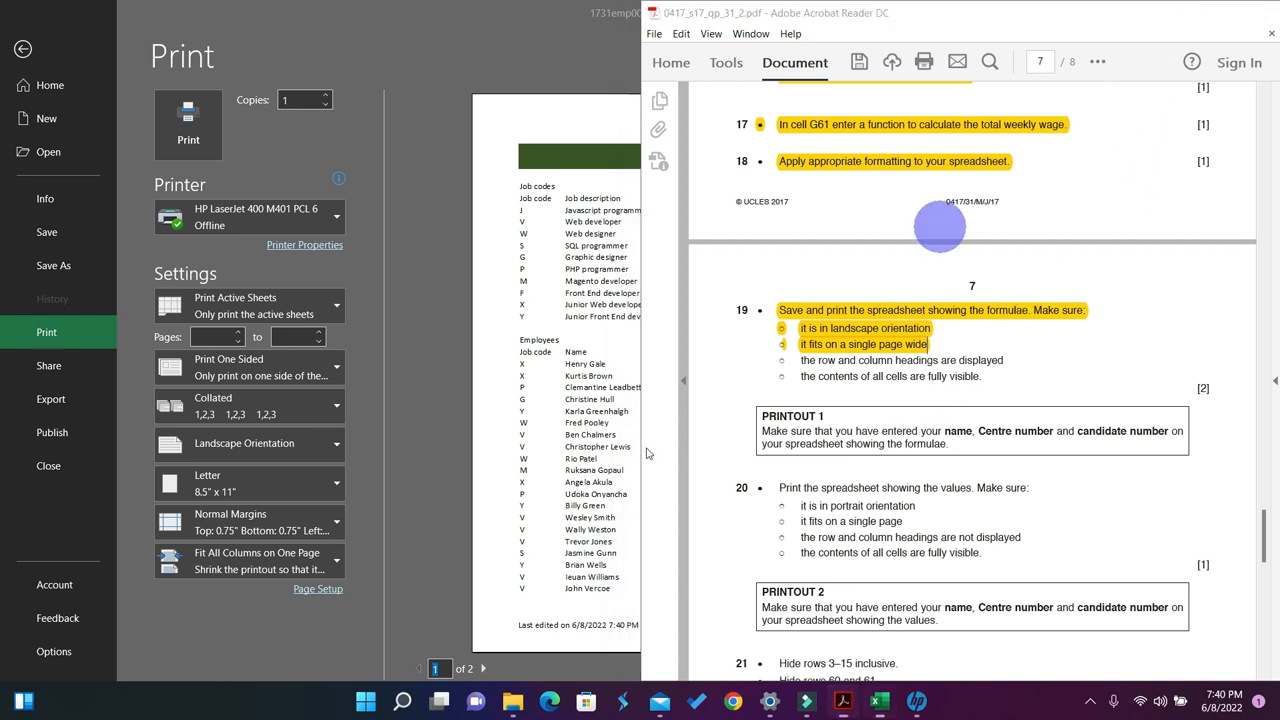
Return to Excel and turn on printing of row and column headings in the page setup.
click(336, 591)
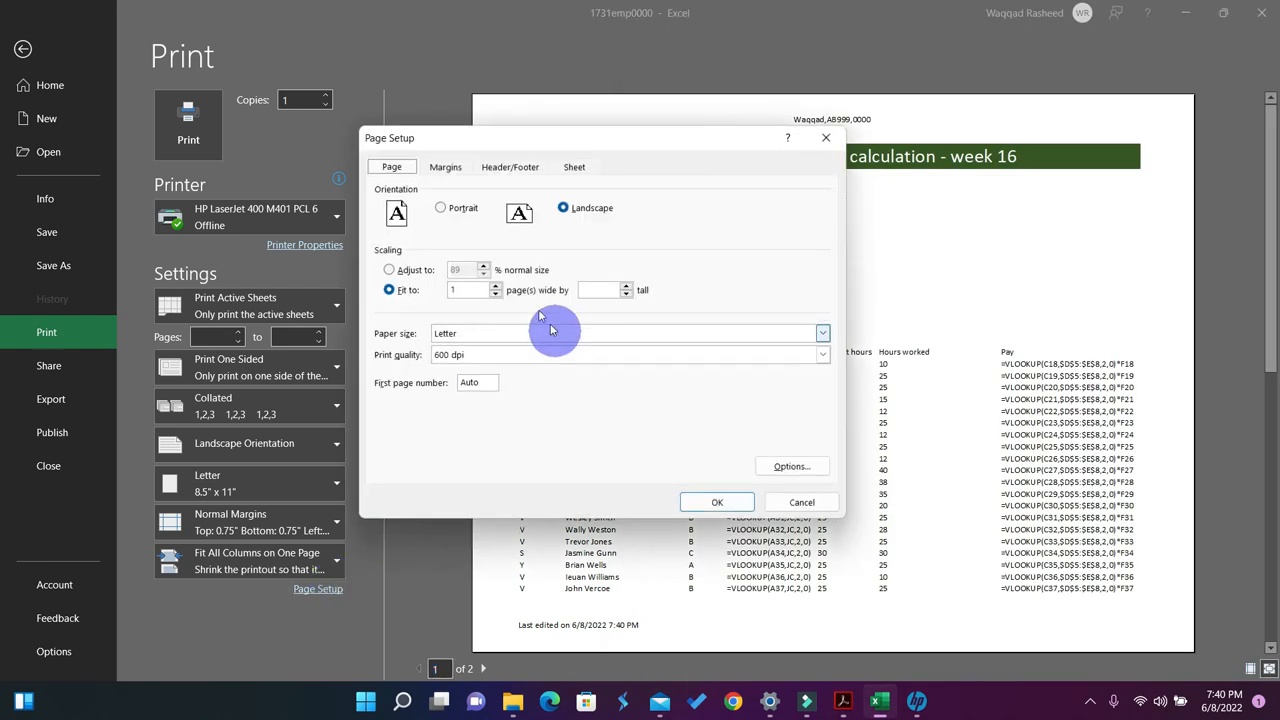
click(575, 170)
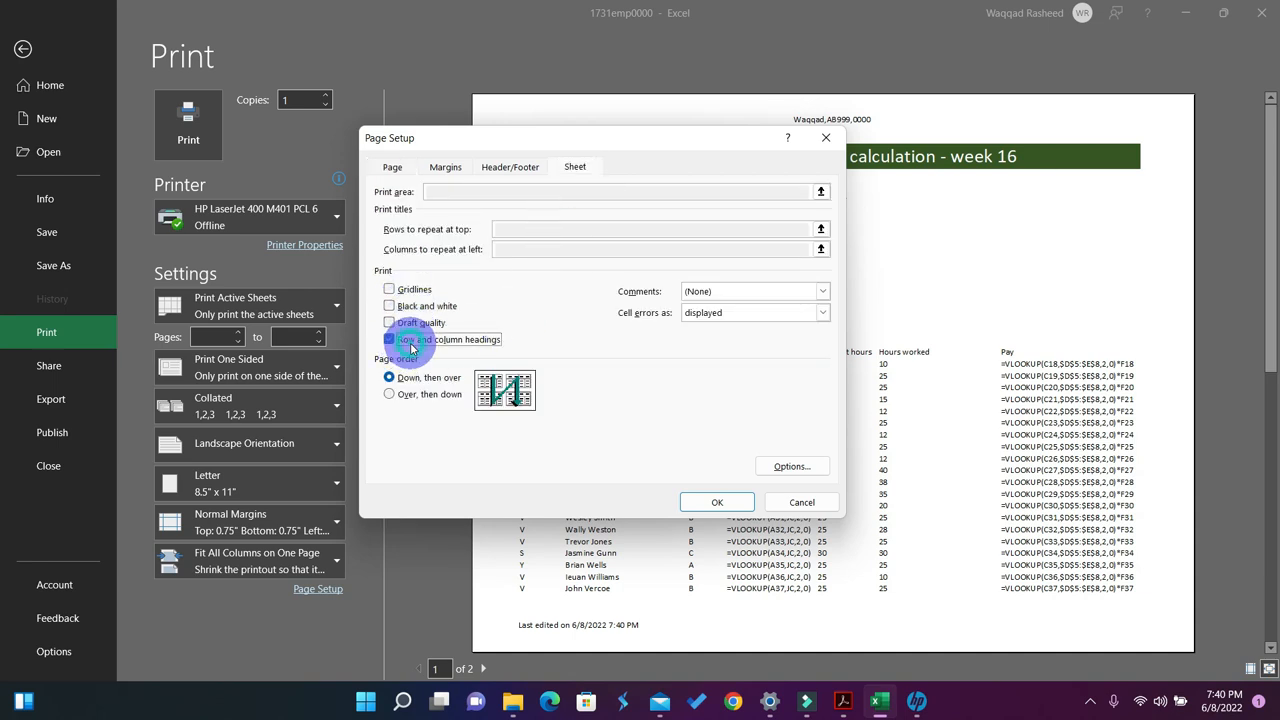
click(717, 502)
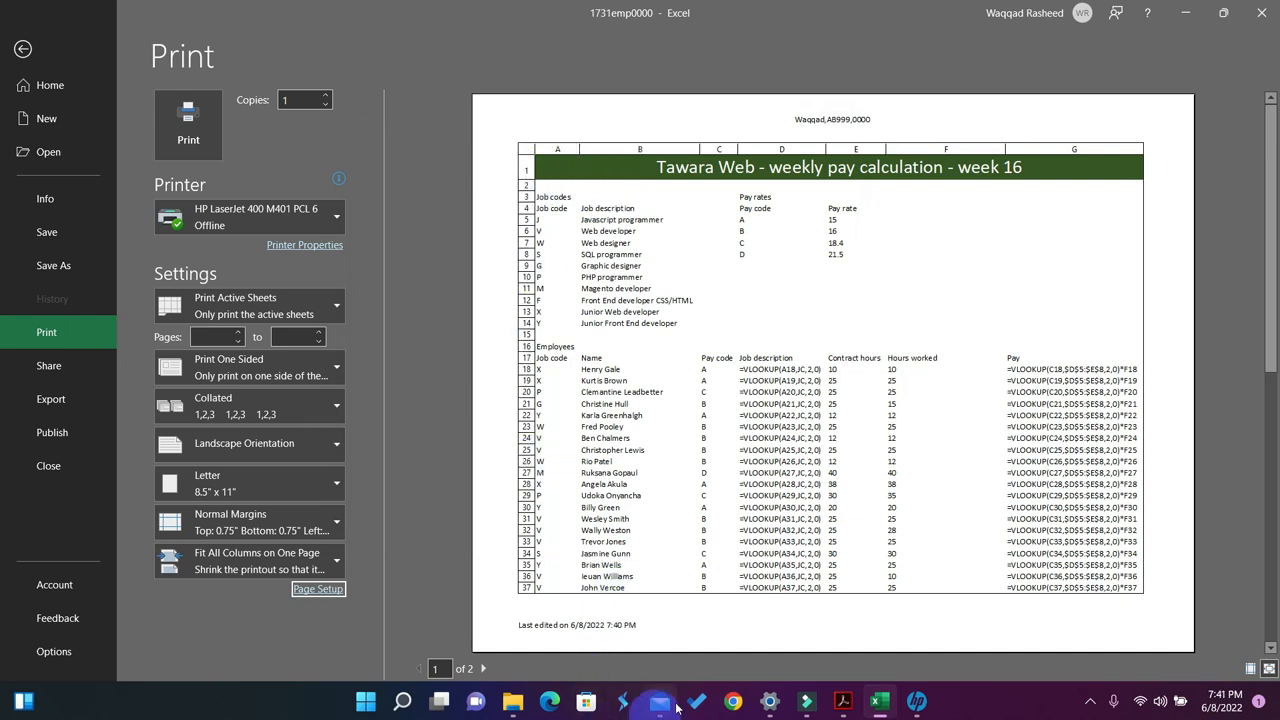
Switch to the exam paper in Acrobat Reader and highlight task 19's points on displayed row and column headings and fully visible cell contents.
click(843, 702)
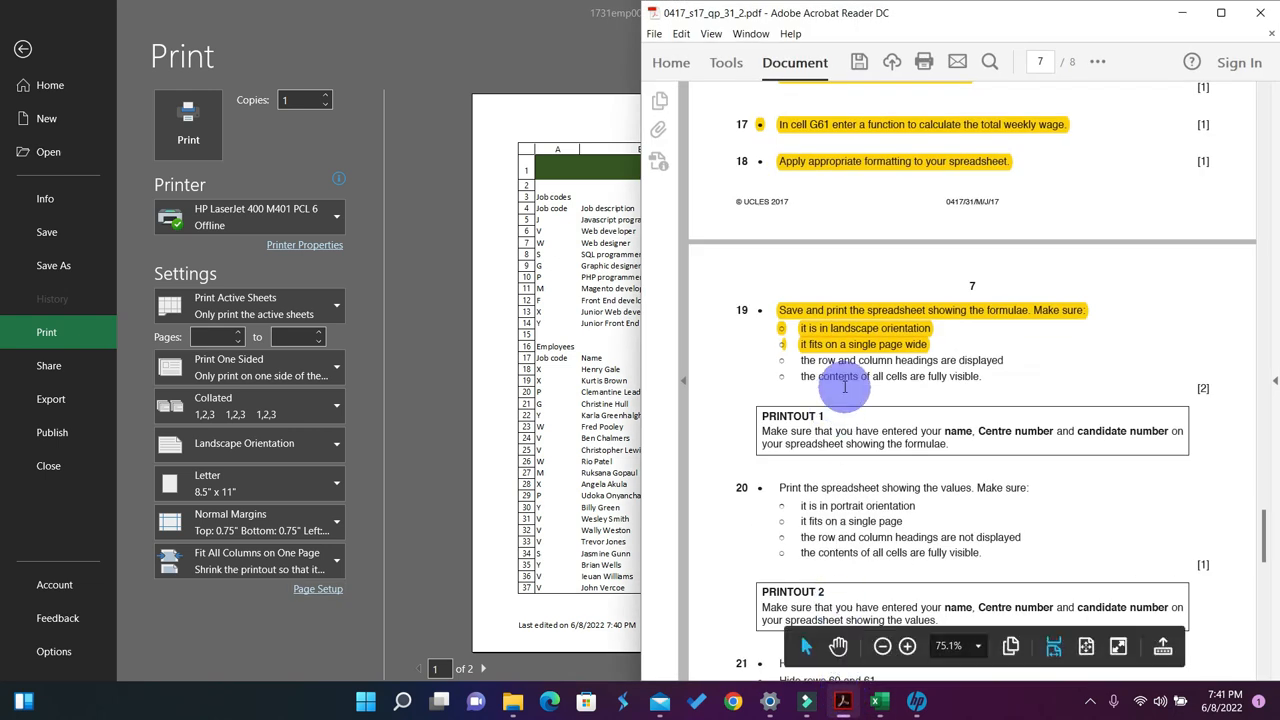
drag(981, 376, 808, 346)
click(1098, 62)
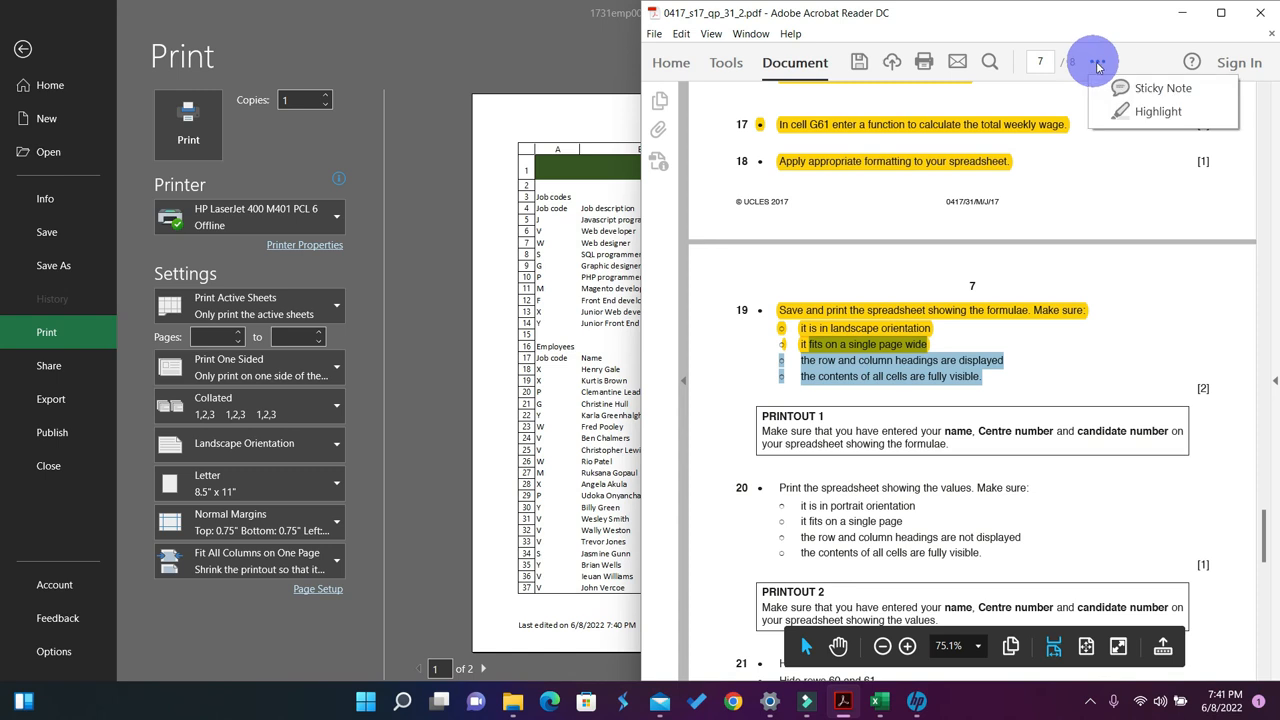
click(1140, 111)
Read task 20's print requirements in the exam paper, return to the Excel sheet and turn off Show Formulas.
scroll(963, 283, down, 2)
scroll(963, 283, down, 1)
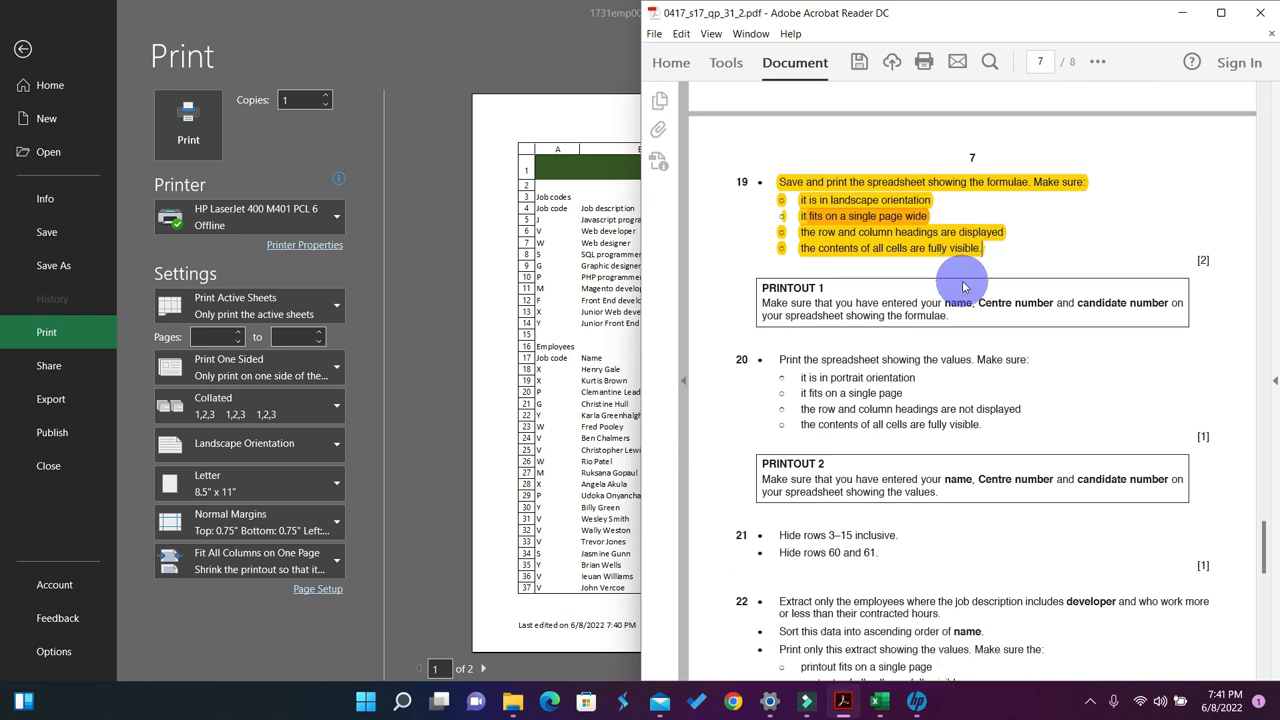
scroll(847, 320, down, 2)
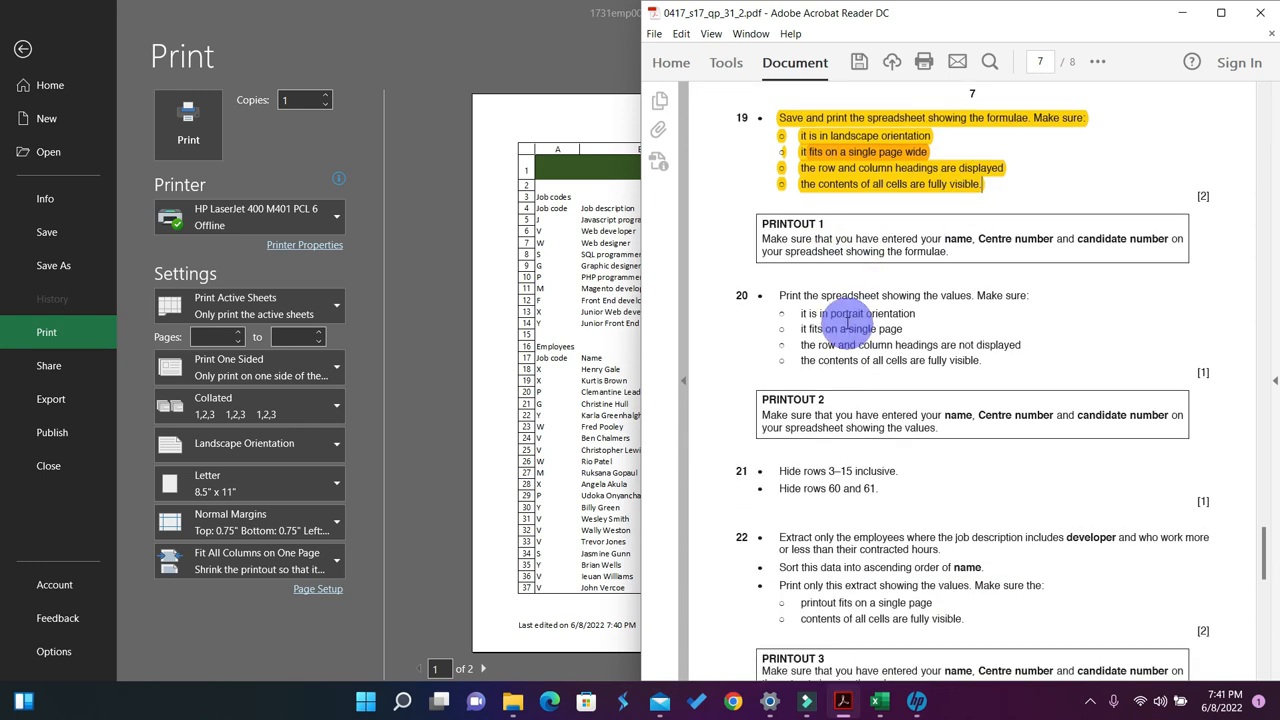
scroll(847, 320, down, 1)
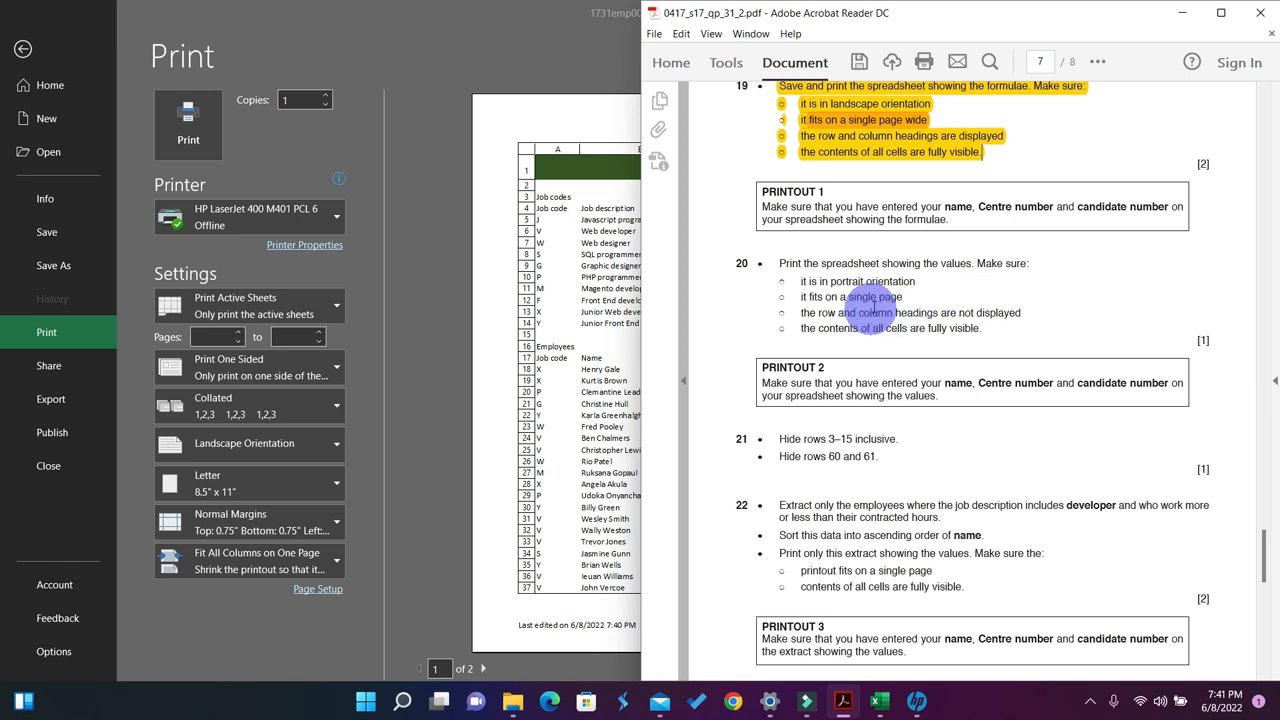
drag(906, 296, 817, 297)
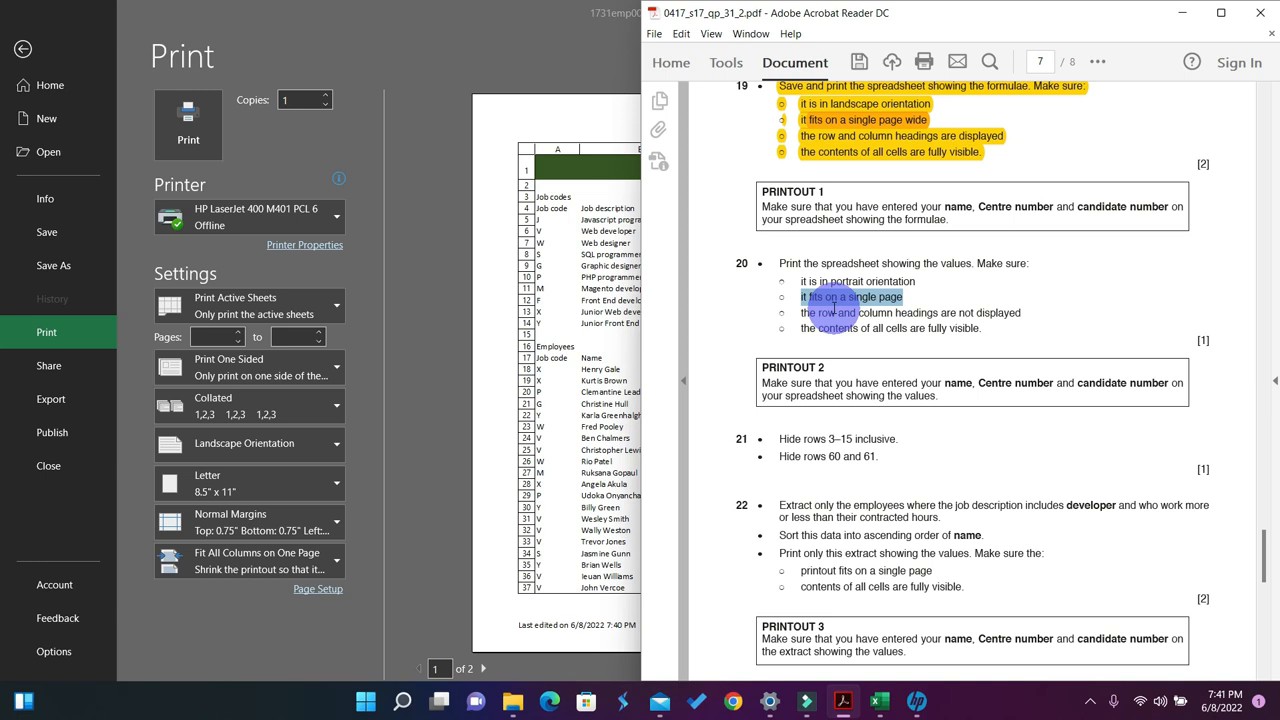
click(550, 292)
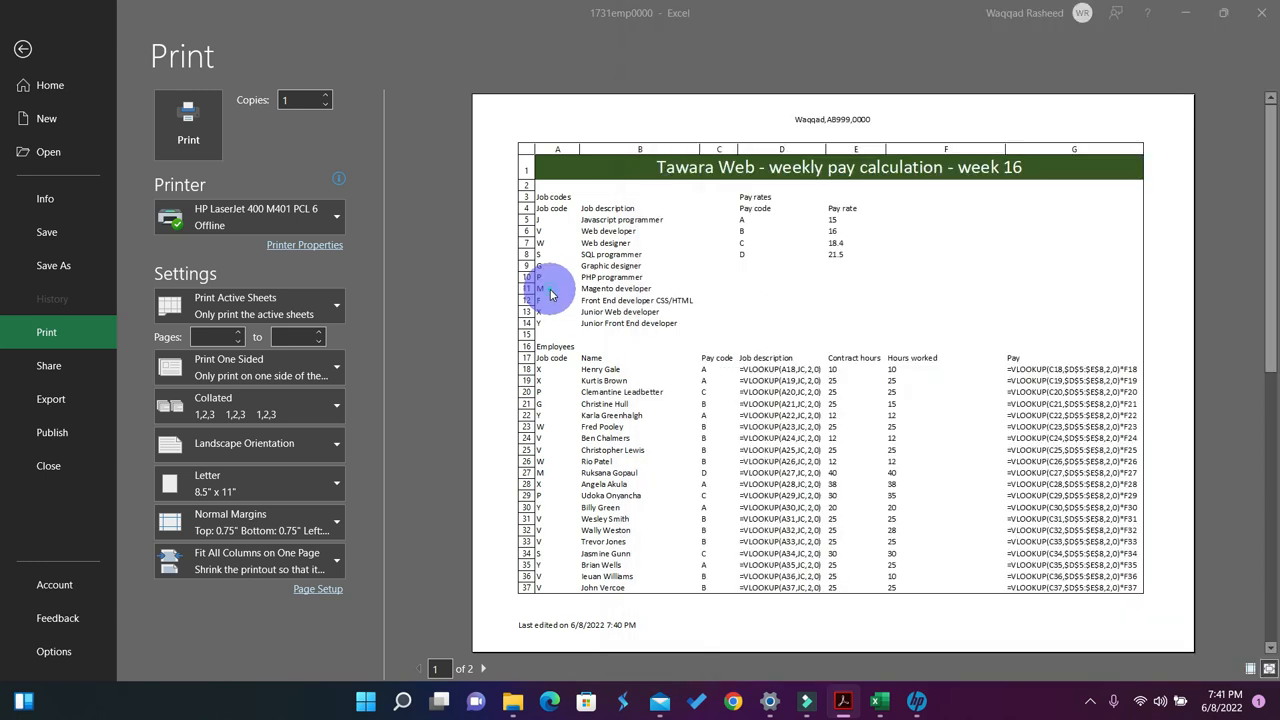
click(23, 48)
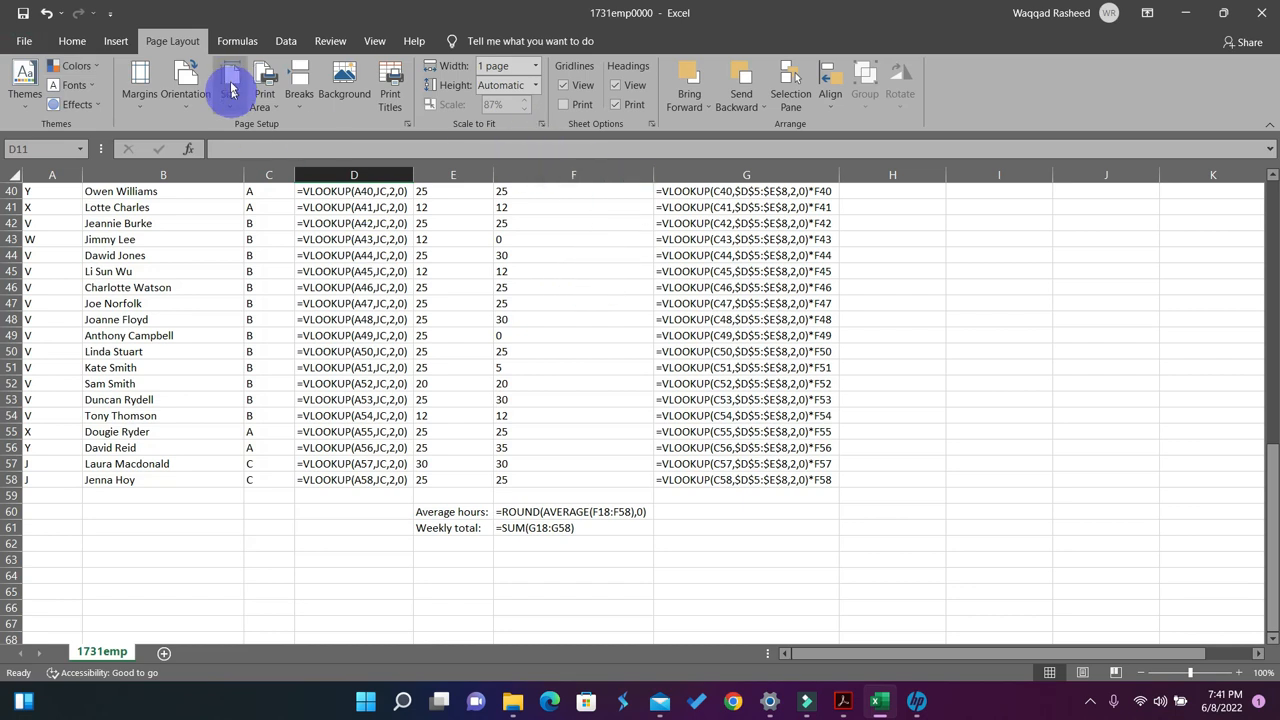
click(237, 43)
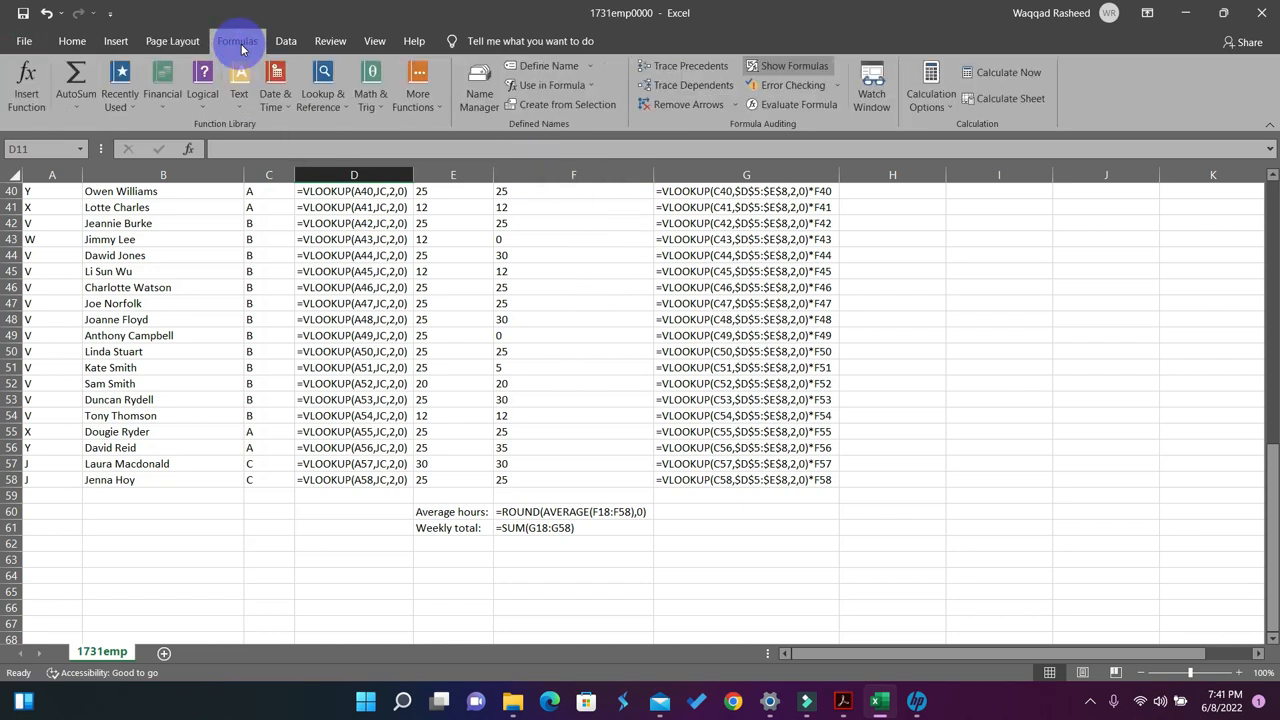
click(779, 70)
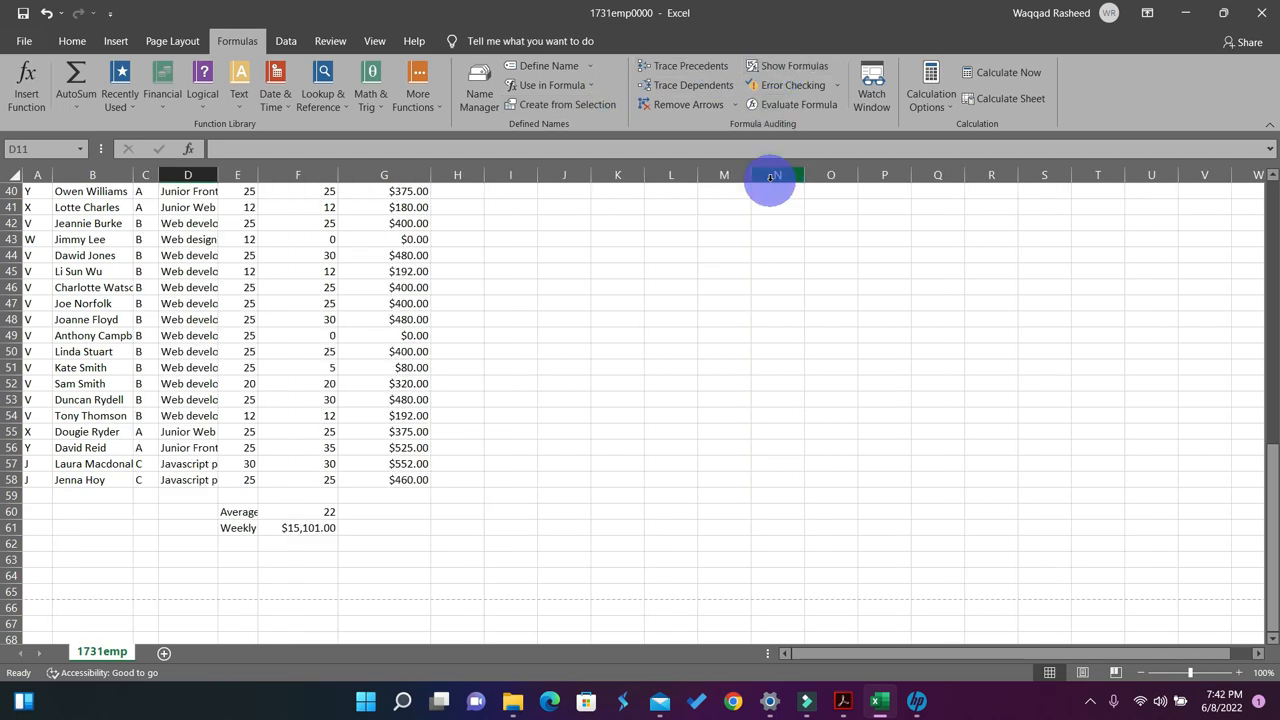
Select the whole sheet, AutoFit all column widths and check the values down the employee rows.
scroll(845, 440, up, 12)
scroll(830, 435, up, 1)
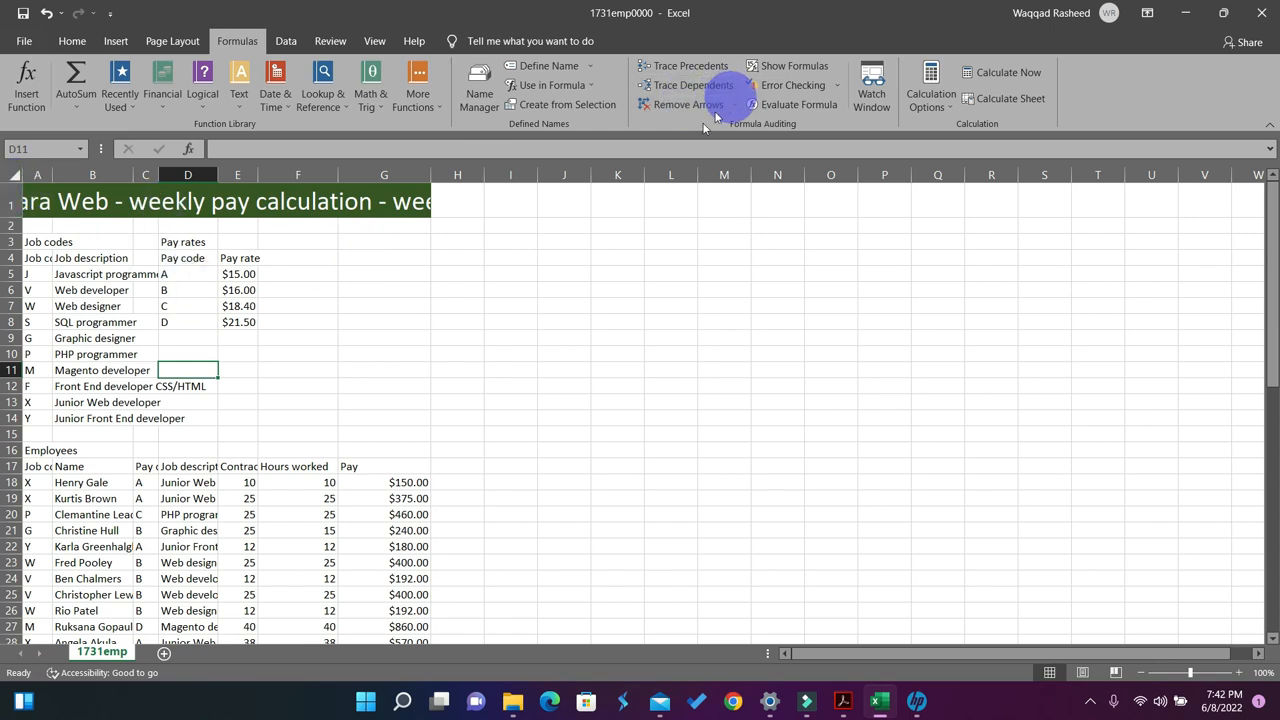
scroll(337, 543, down, 3)
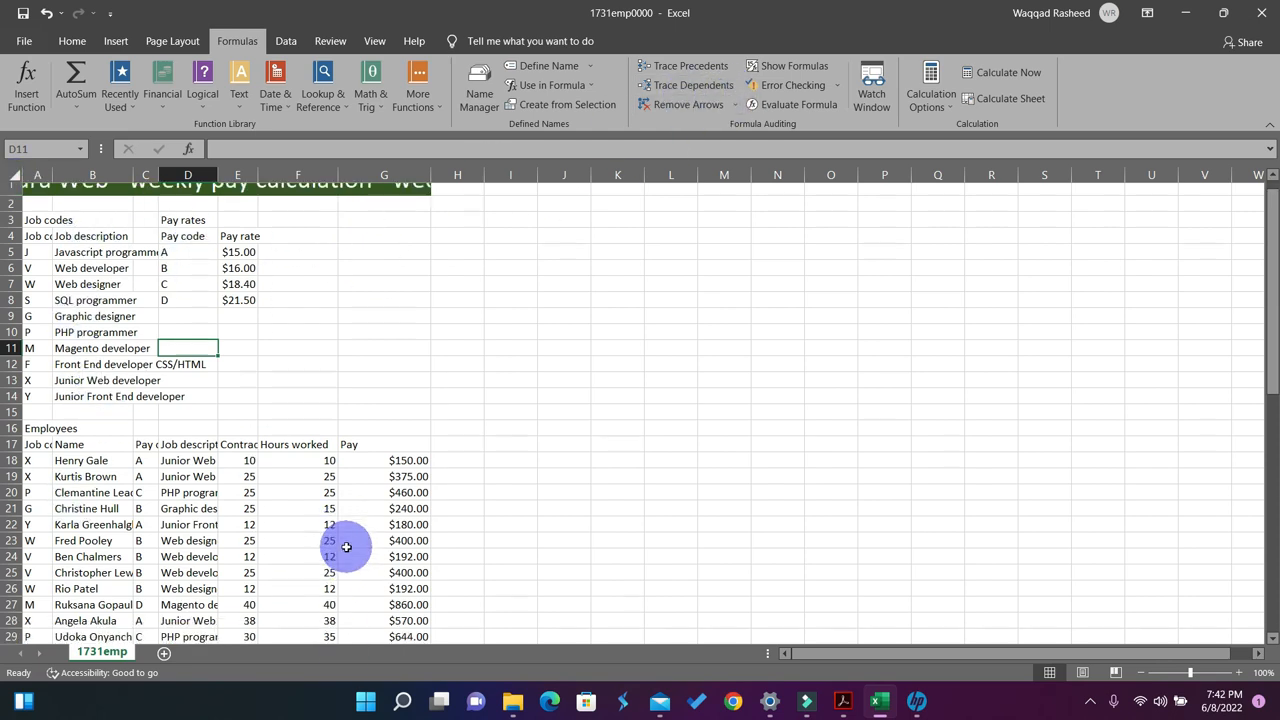
scroll(330, 540, up, 3)
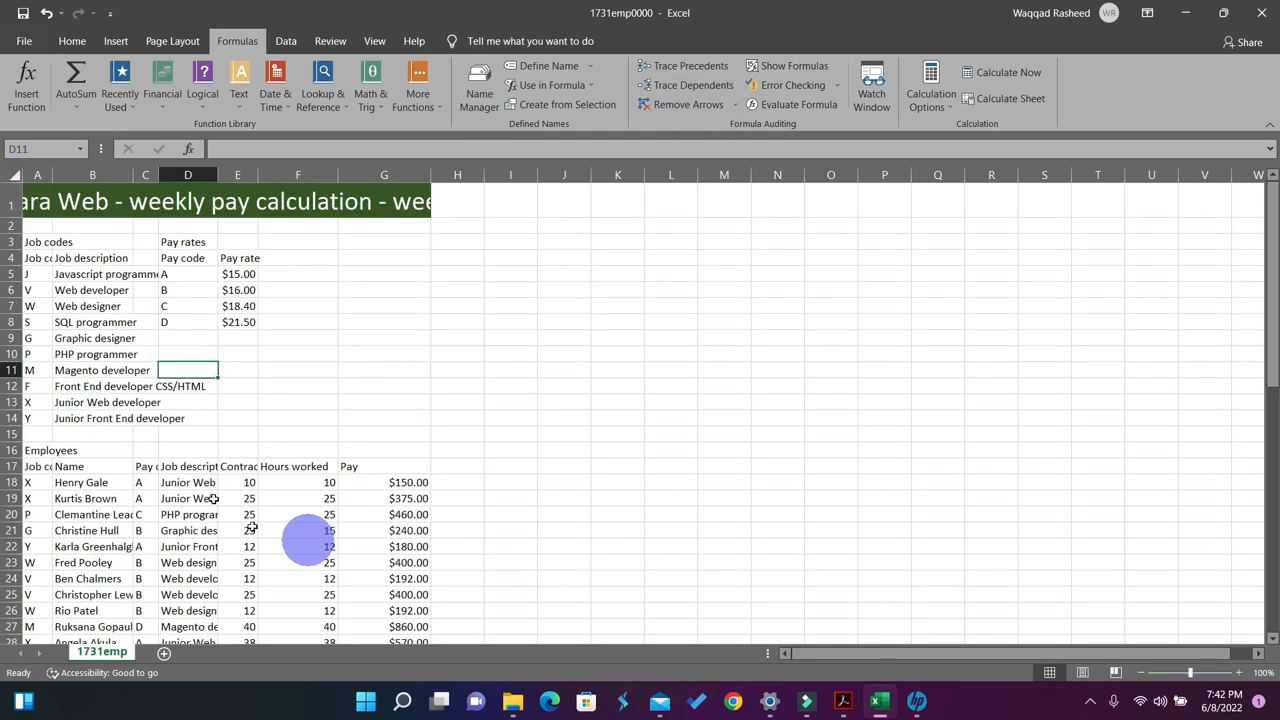
click(6, 173)
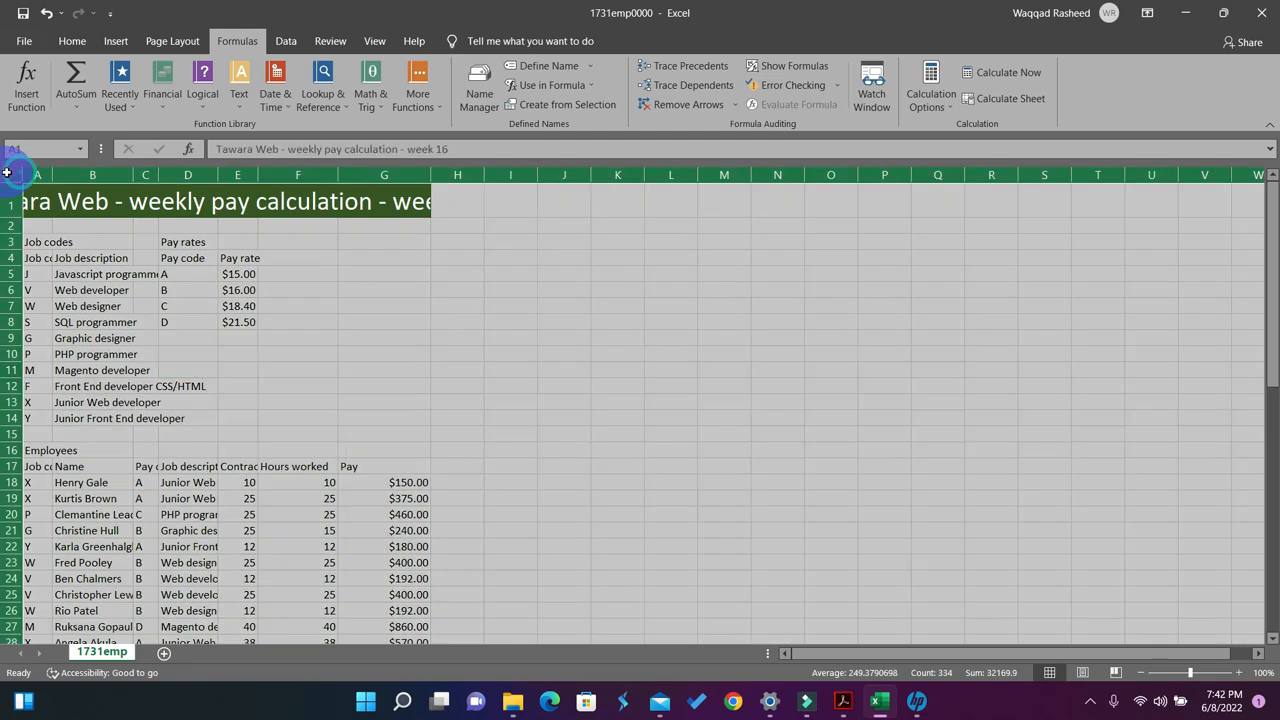
double_click(216, 174)
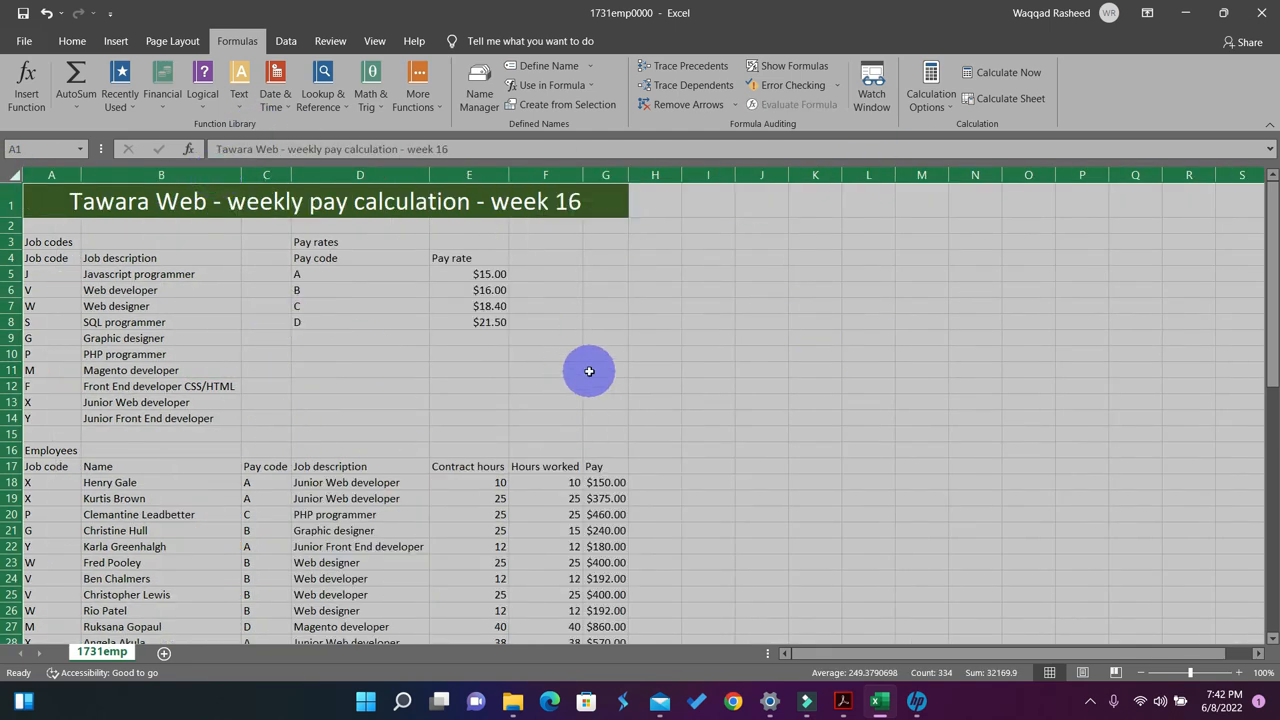
scroll(587, 370, down, 6)
scroll(588, 374, down, 5)
scroll(588, 374, up, 5)
Set the sheet's page orientation to Portrait.
click(188, 45)
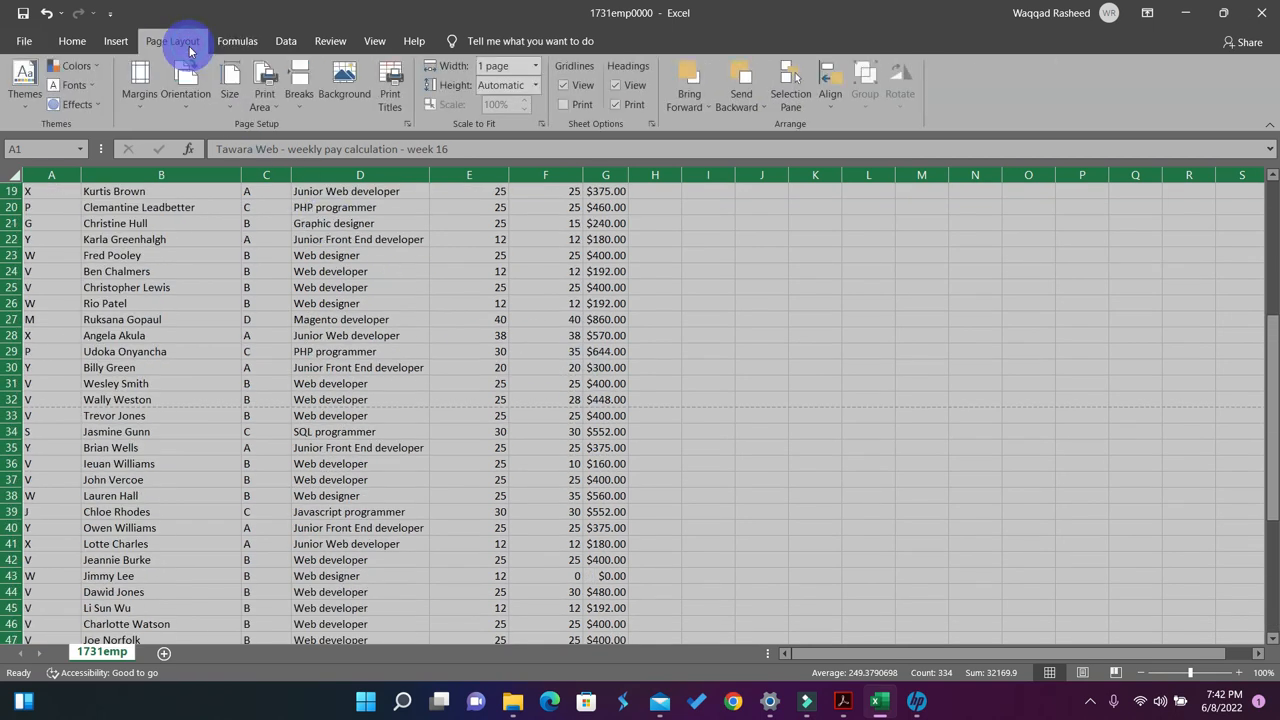
click(186, 90)
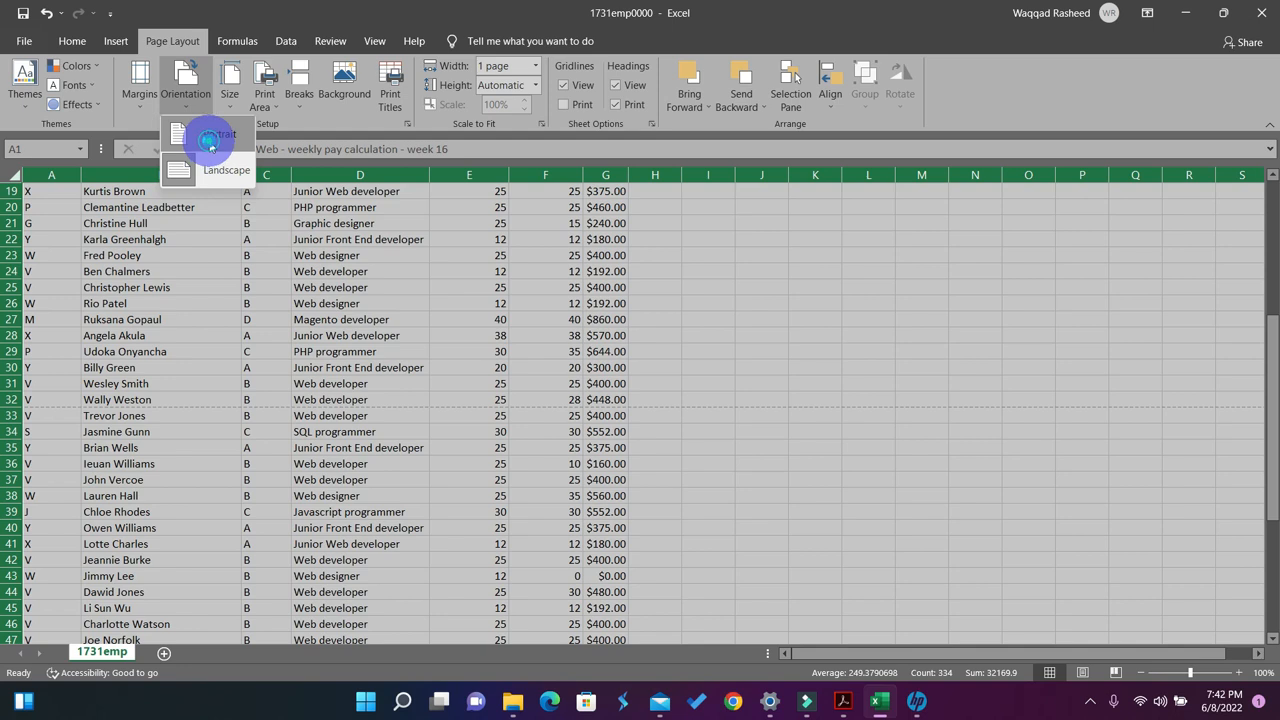
click(210, 140)
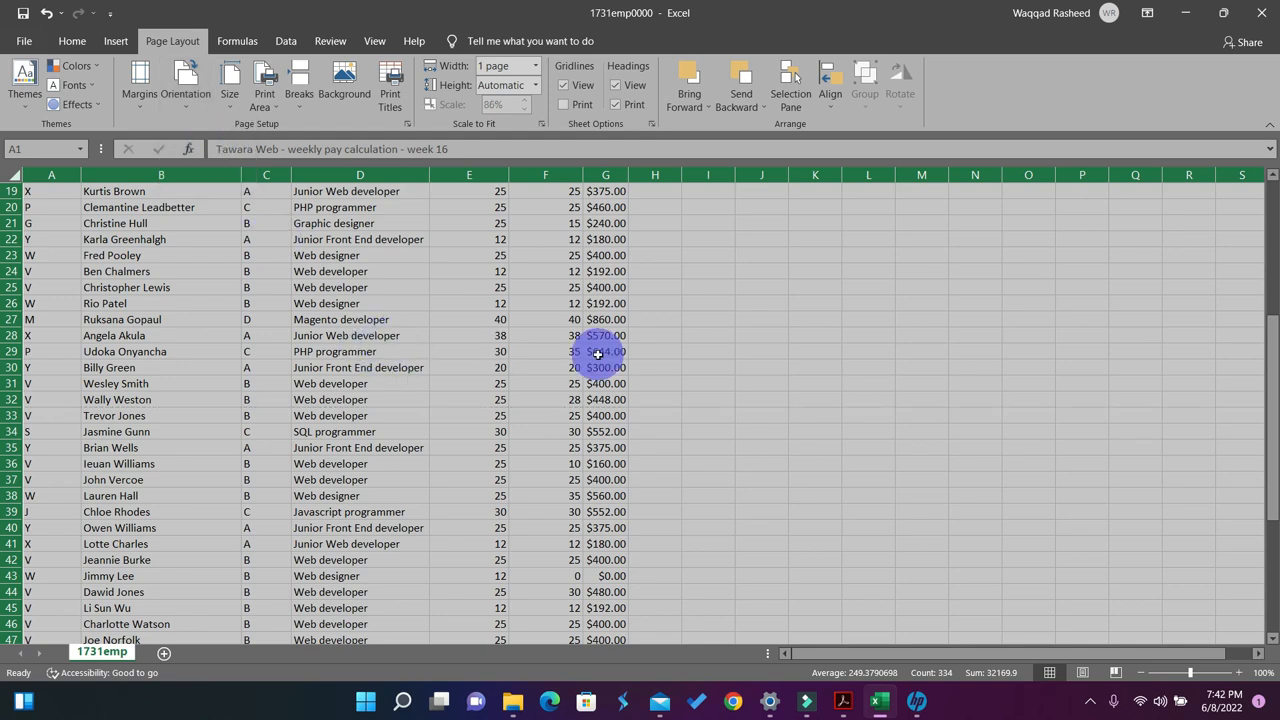
Review the print preview pages and set the print scaling to Fit Sheet on One Page.
scroll(597, 354, down, 2)
key(ctrl+p)
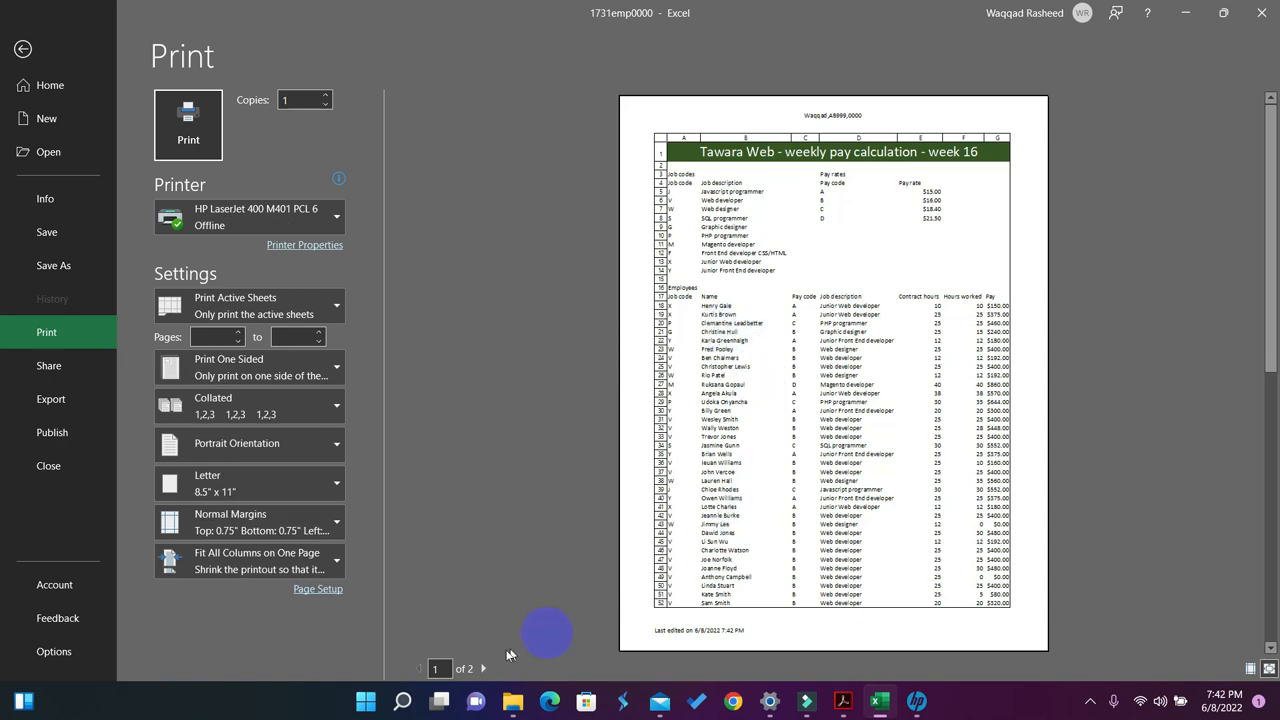
scroll(823, 310, down, 2)
scroll(823, 312, up, 2)
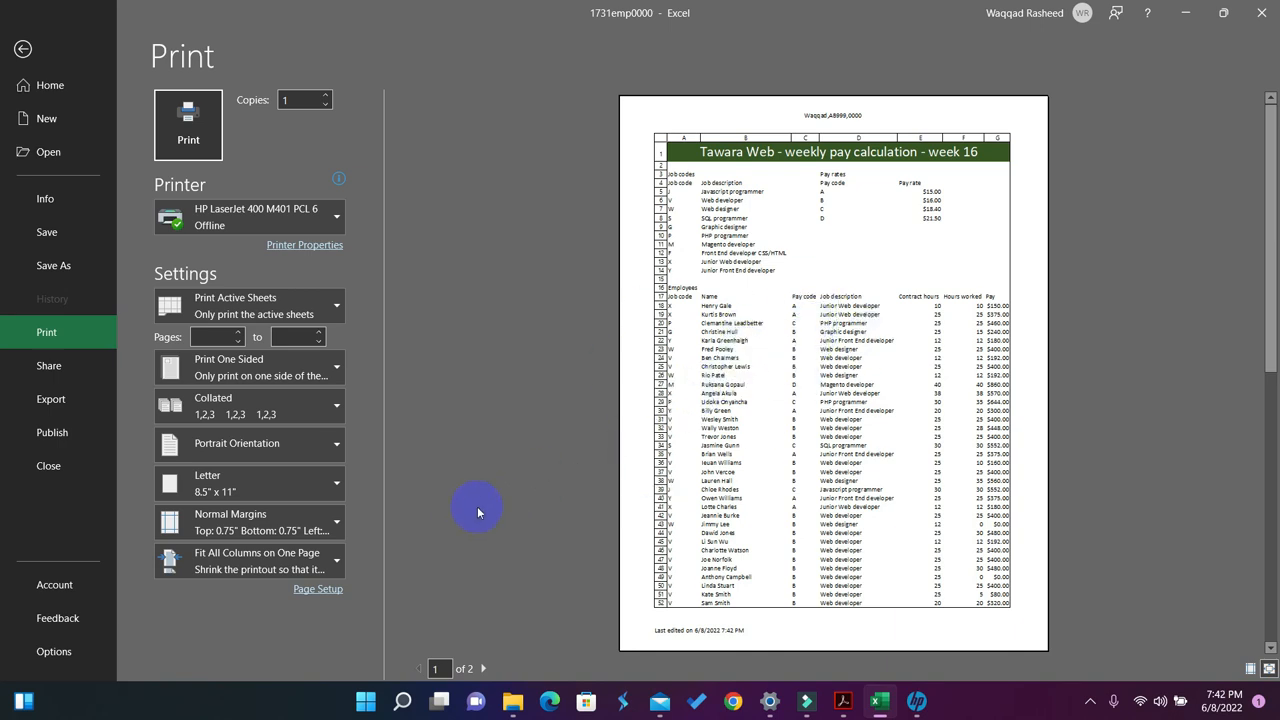
click(300, 563)
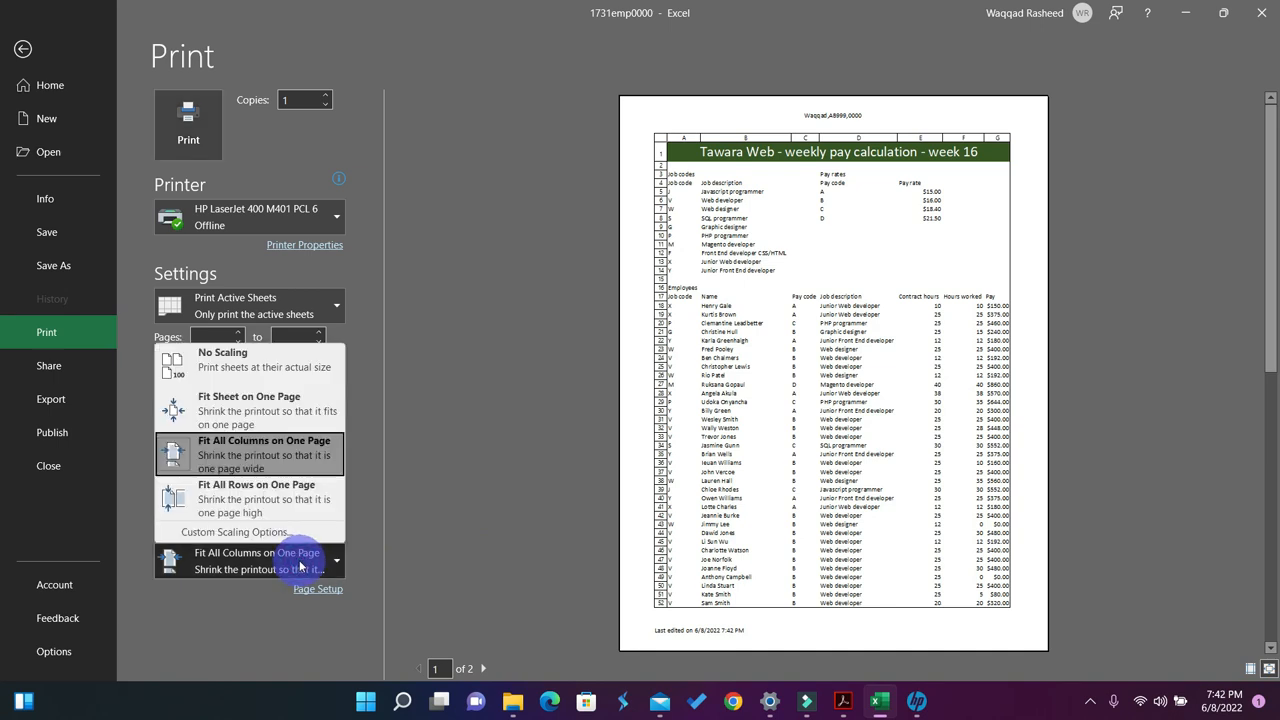
click(238, 412)
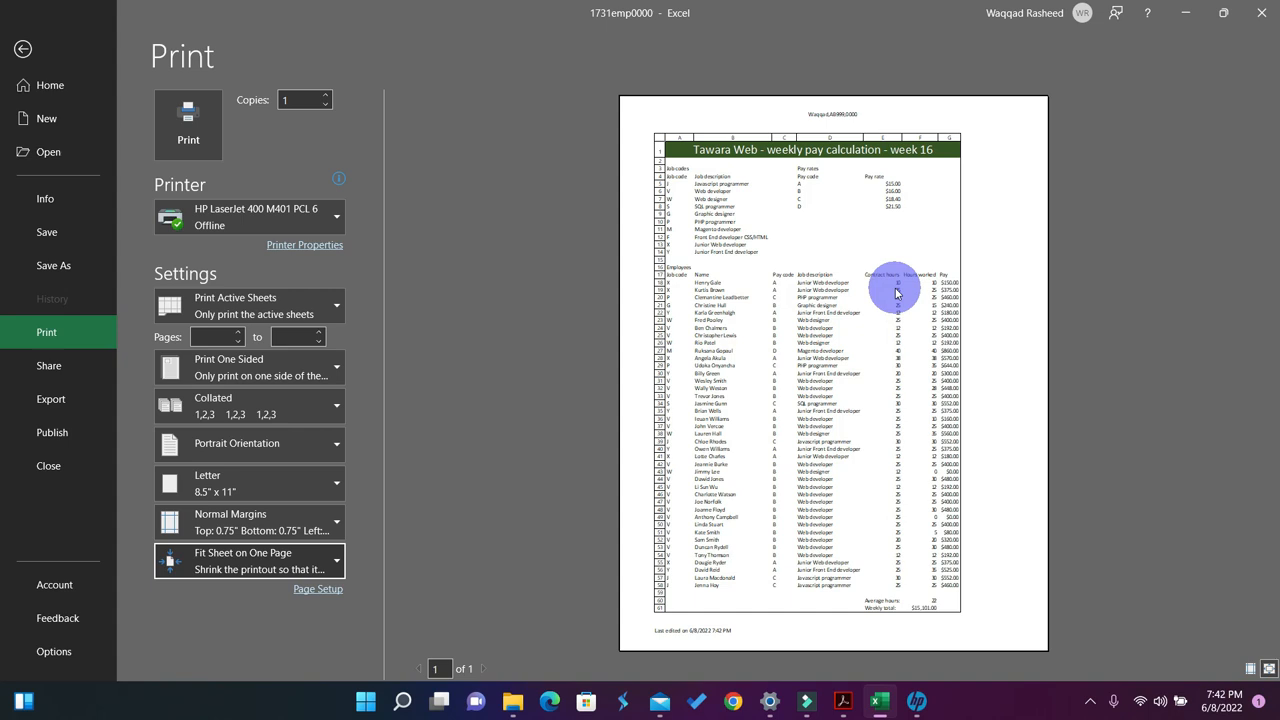
Check task 20 in the exam paper, return to Excel and turn off printing of row and column headings in the page setup.
click(842, 703)
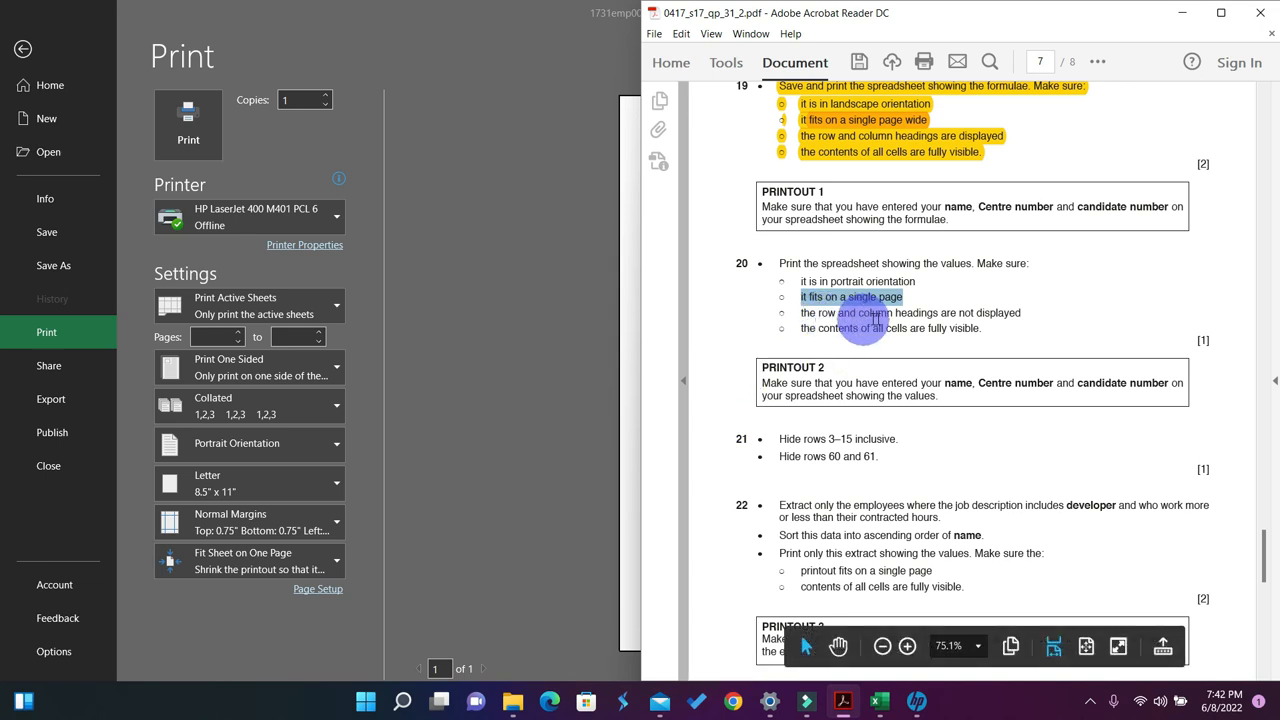
click(1182, 13)
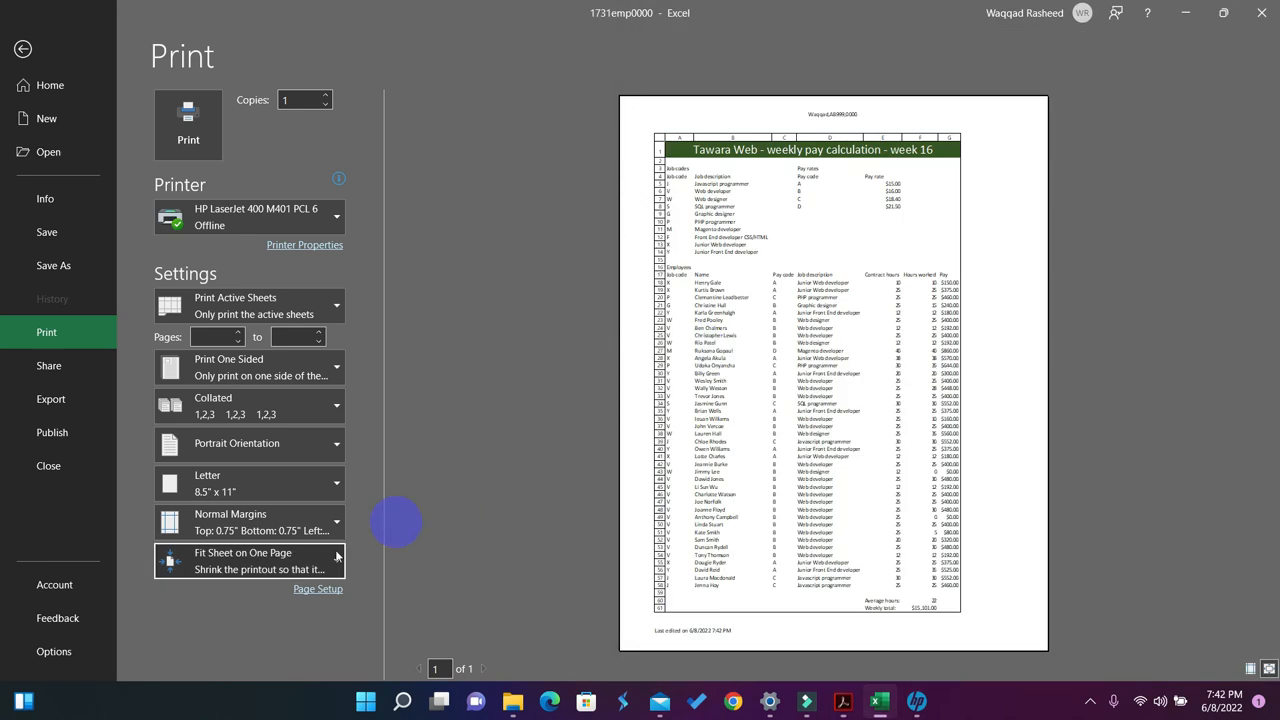
click(317, 589)
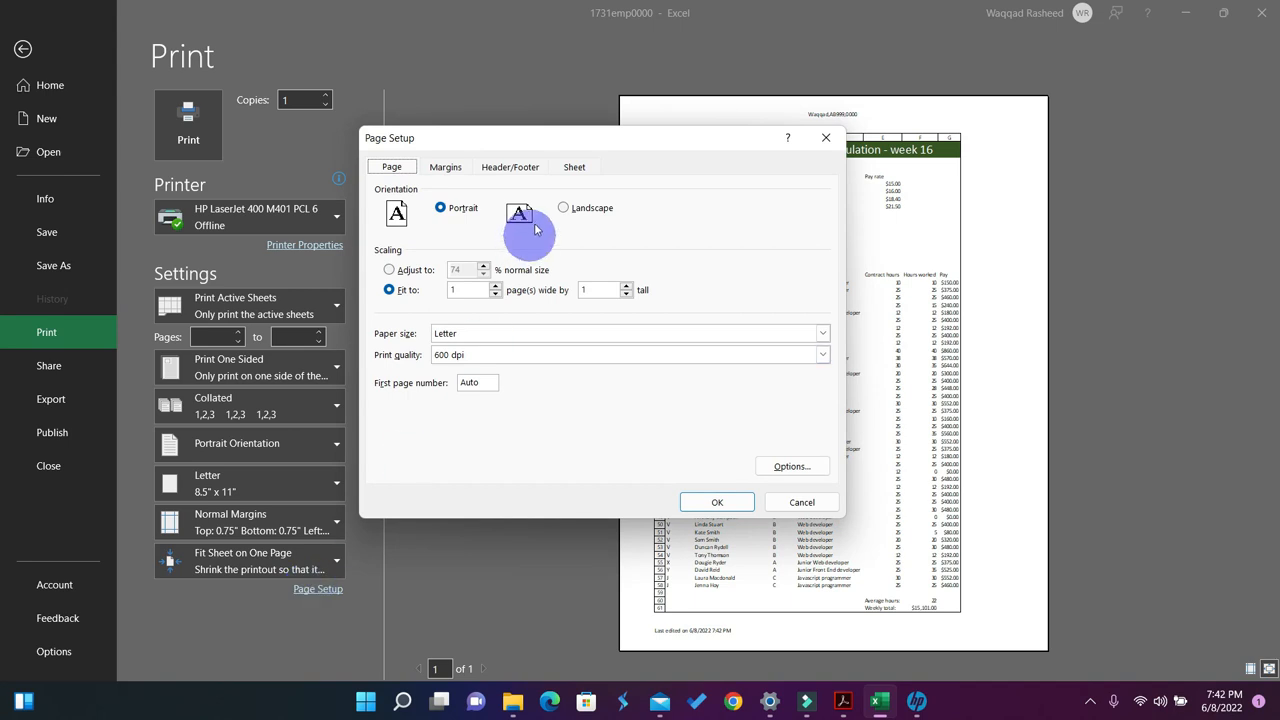
click(572, 168)
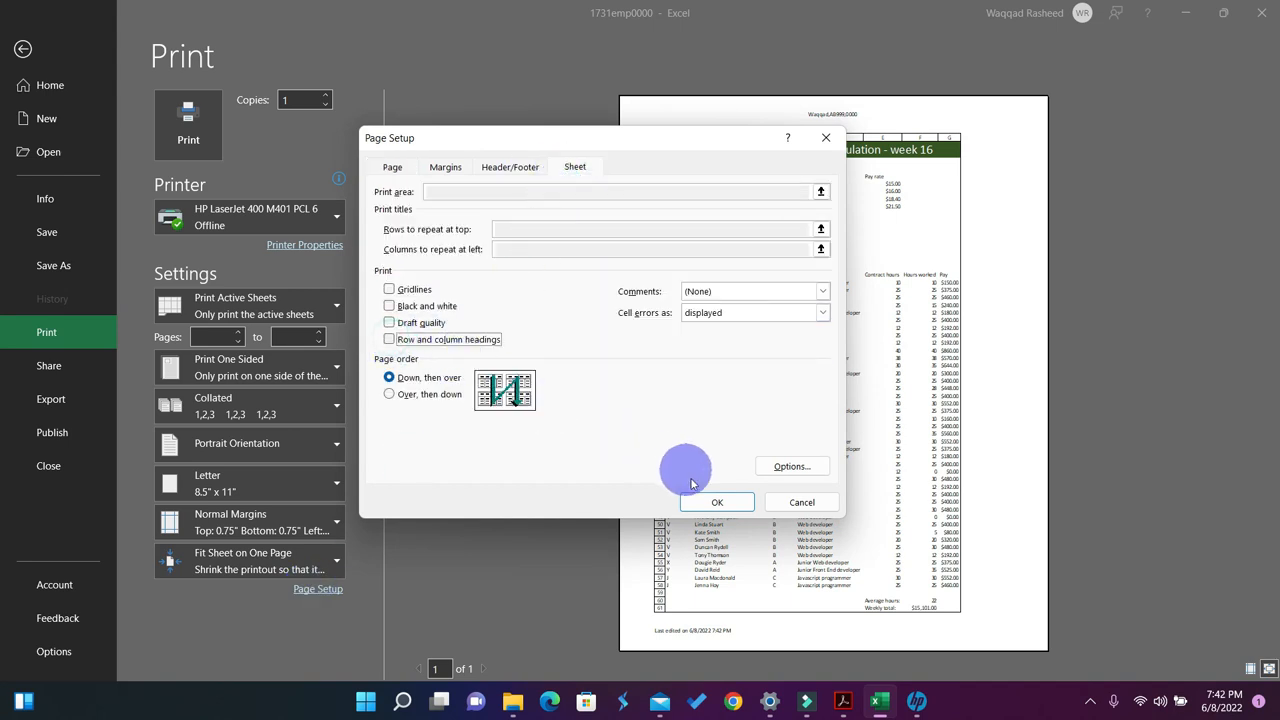
click(710, 502)
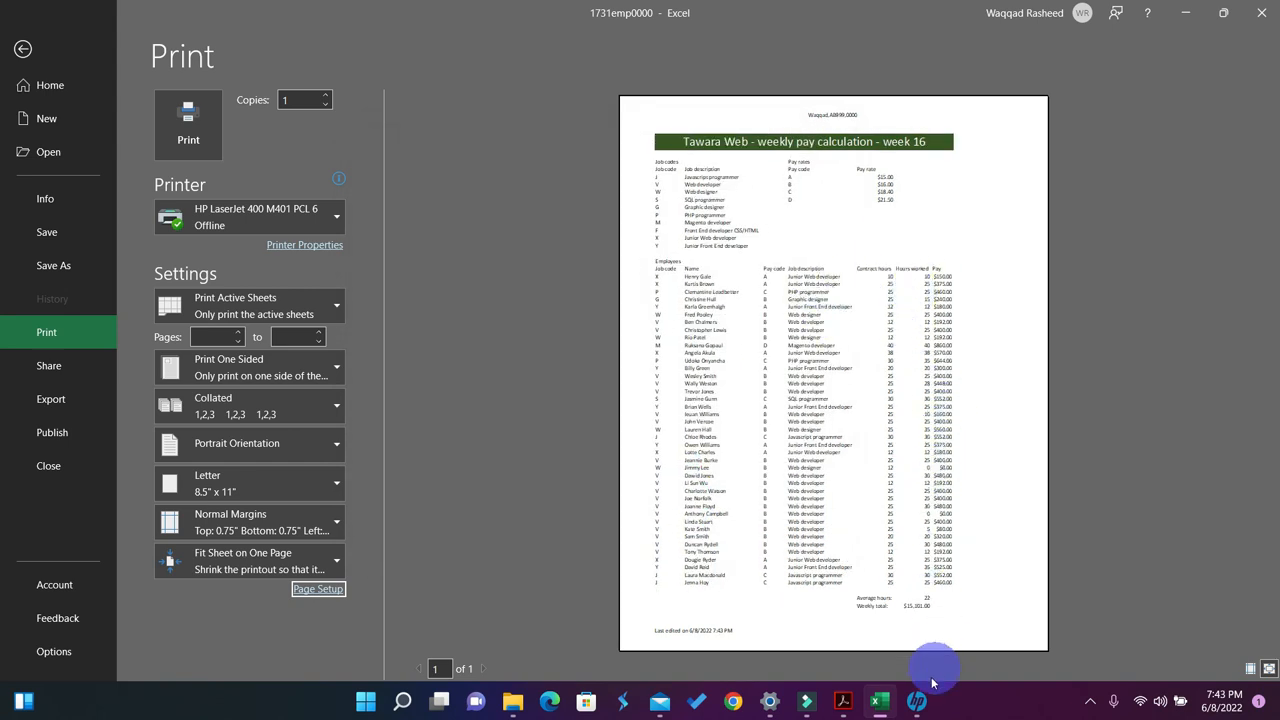
Switch to the exam paper in Acrobat Reader, highlight all of task 20 and read on to tasks 21 and 22.
click(843, 701)
scroll(850, 356, down, 1)
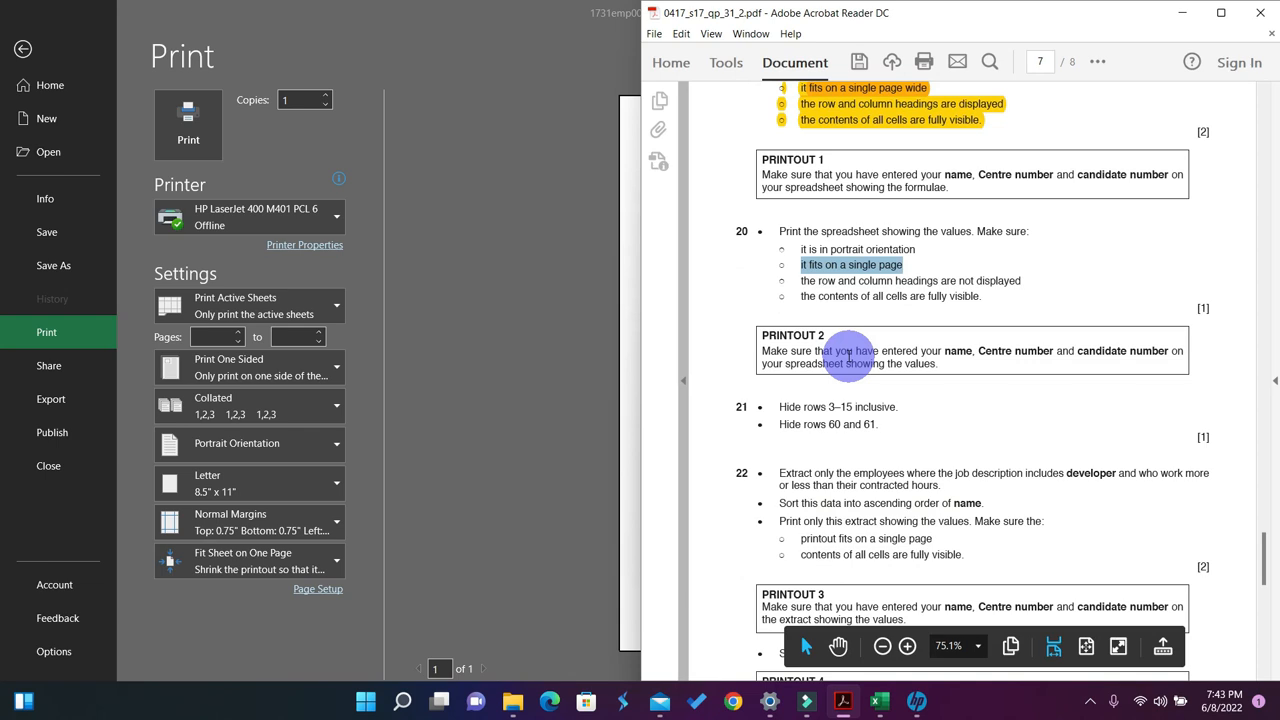
drag(981, 295, 737, 229)
click(1096, 62)
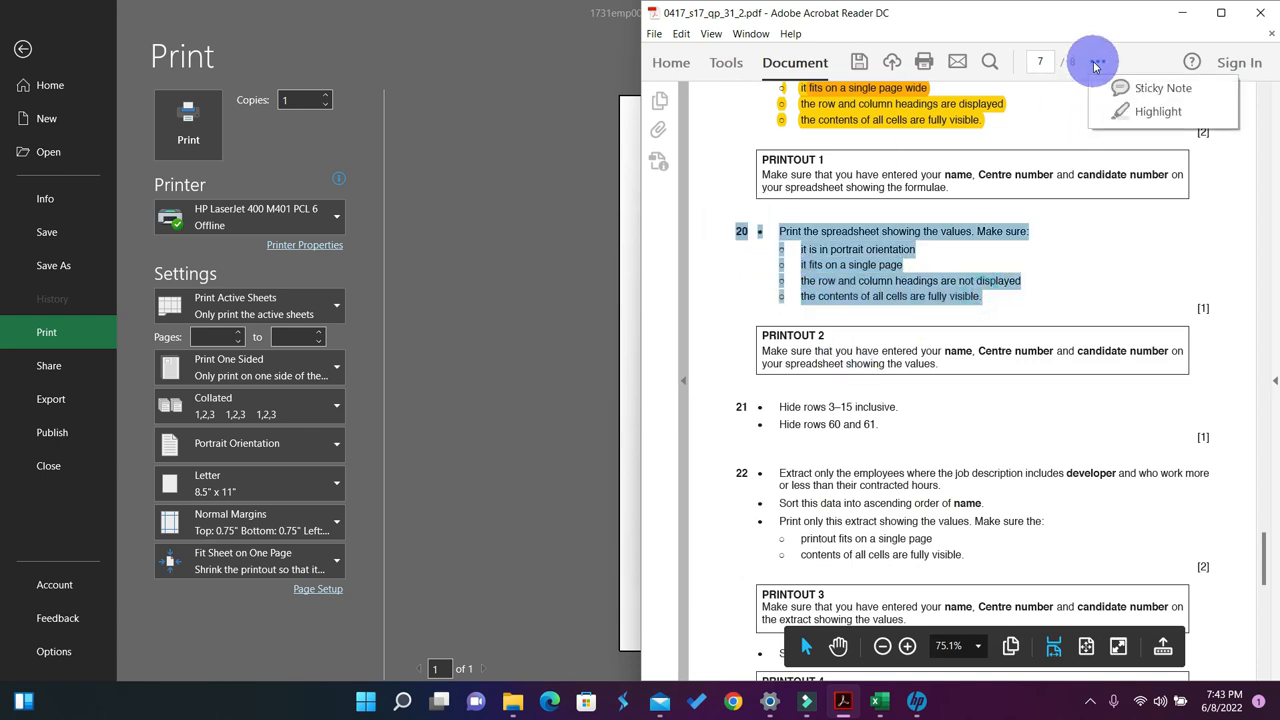
click(1149, 115)
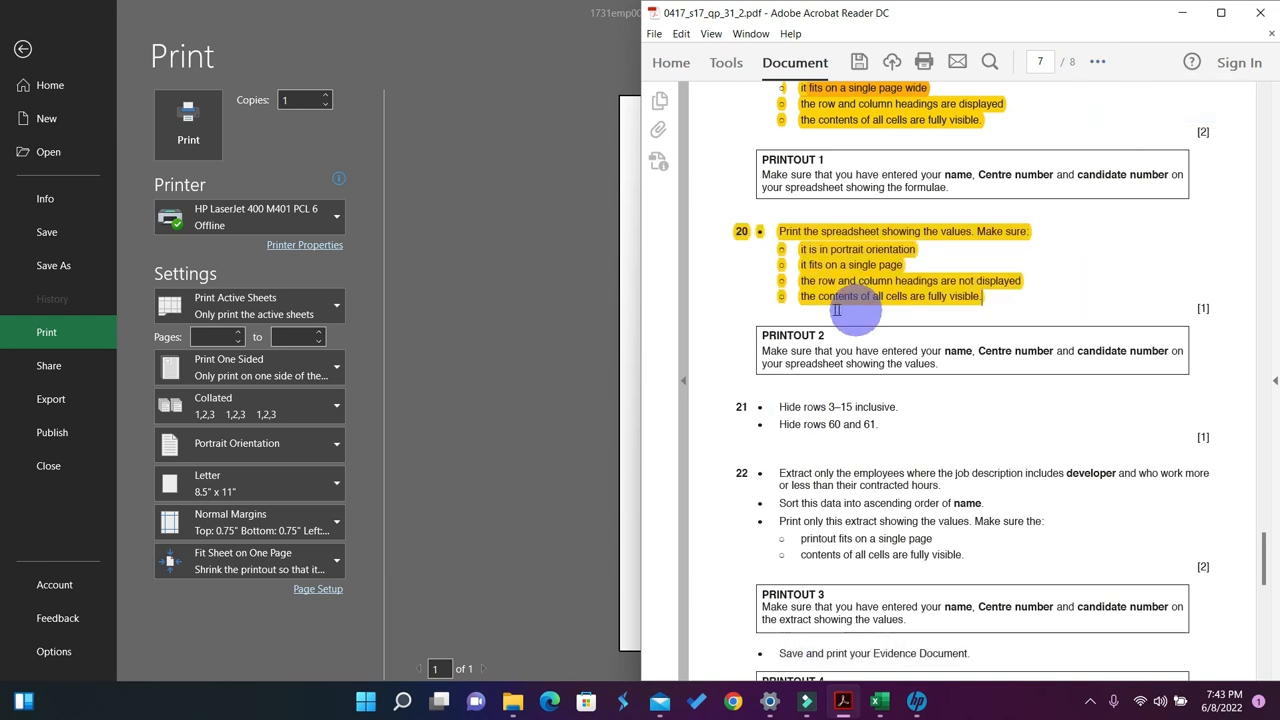
scroll(903, 331, down, 1)
scroll(858, 343, down, 1)
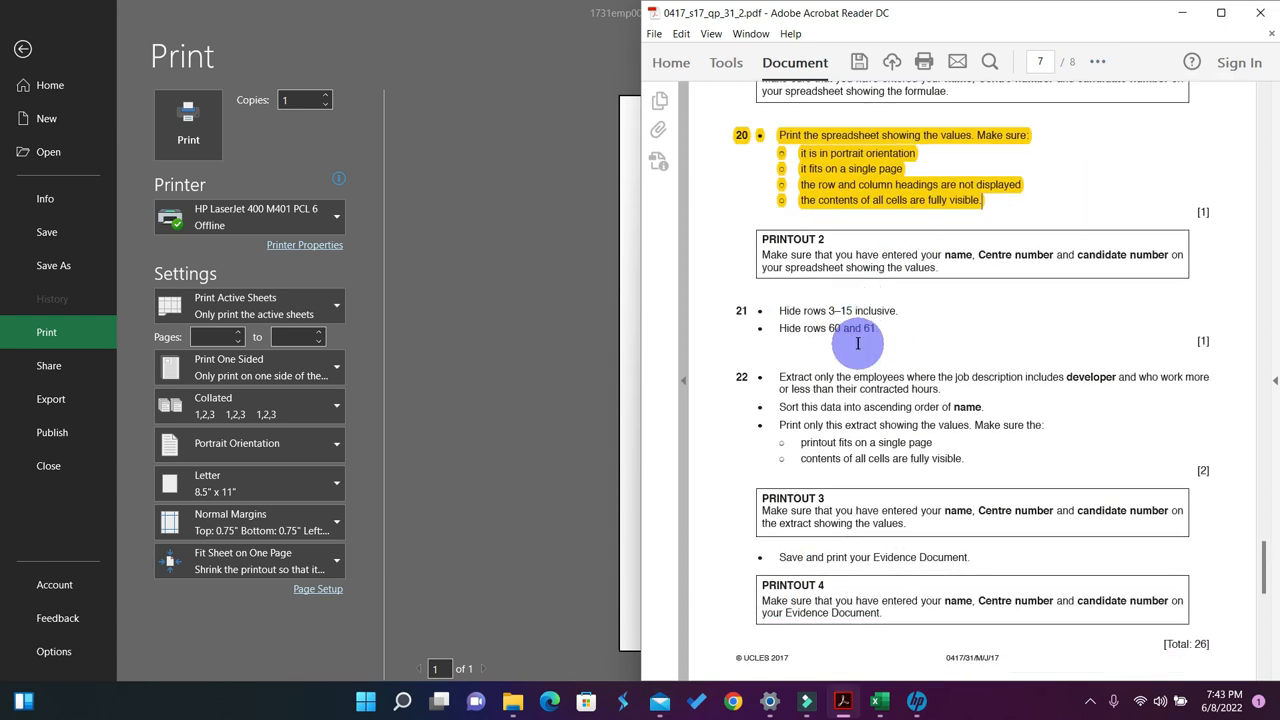
scroll(810, 338, down, 1)
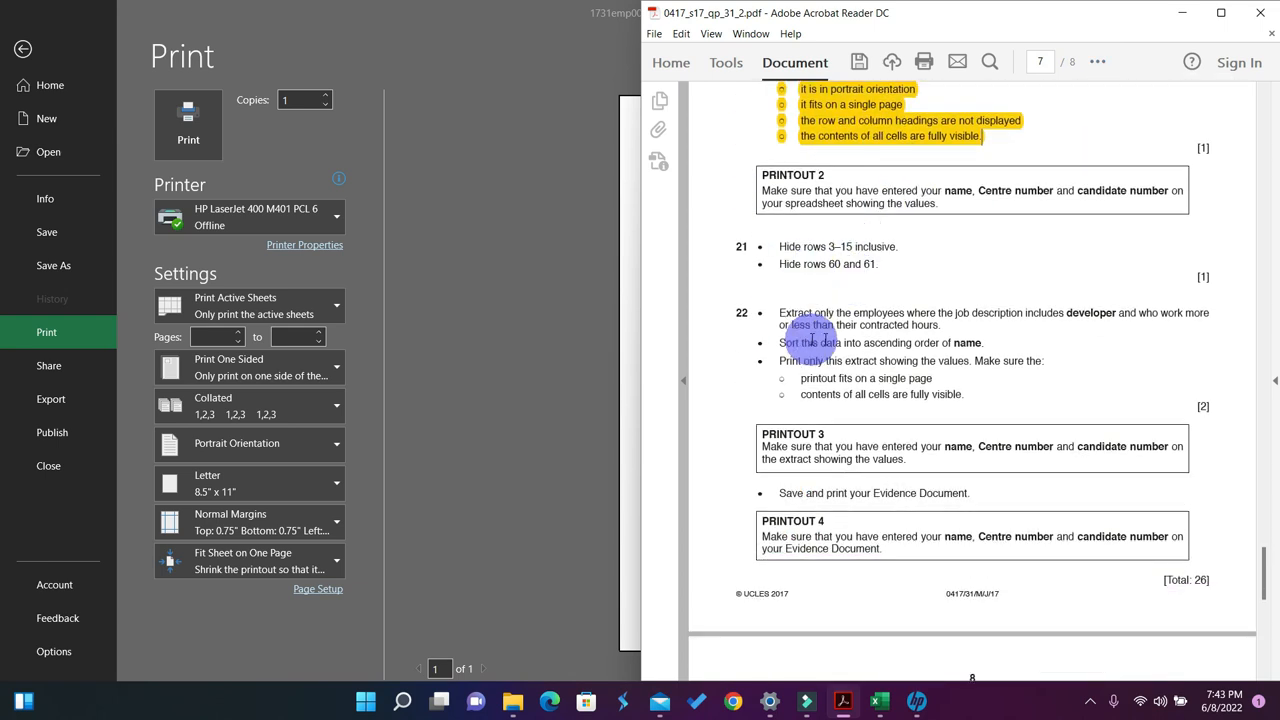
Leave the print preview, check task 21 in the exam paper and hide rows 3 to 15 of the sheet.
click(1182, 12)
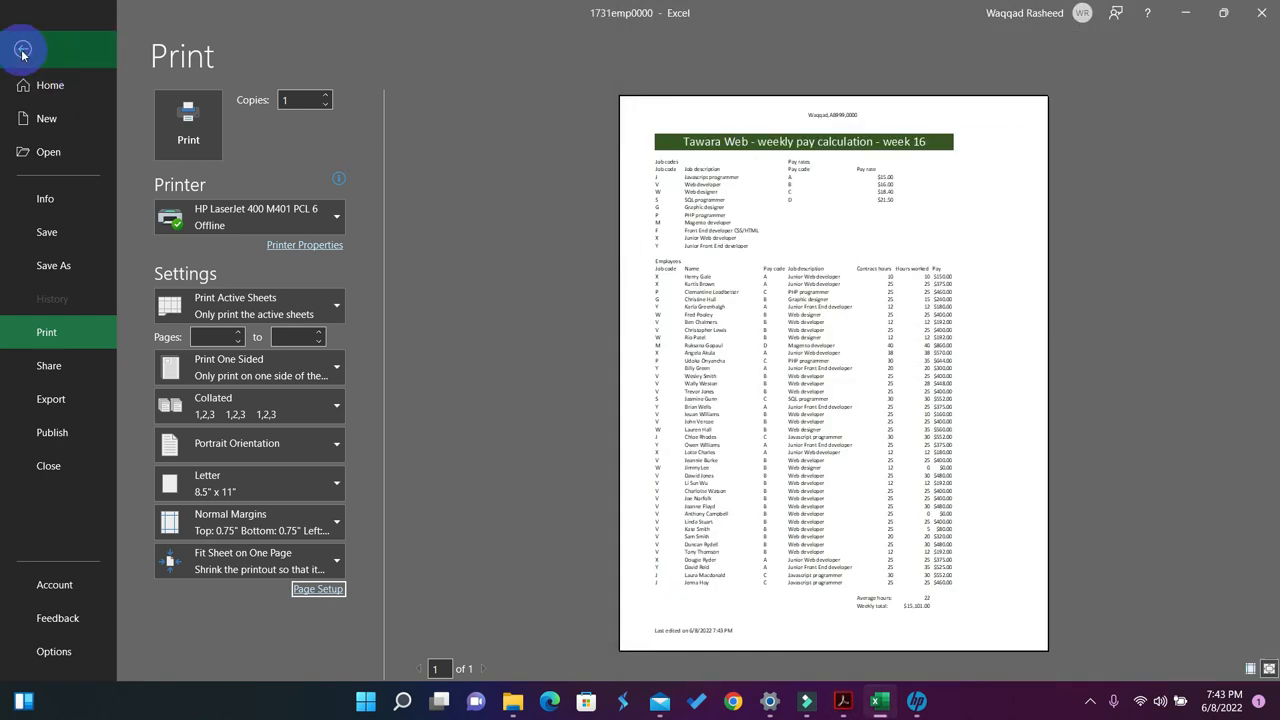
click(22, 54)
click(468, 303)
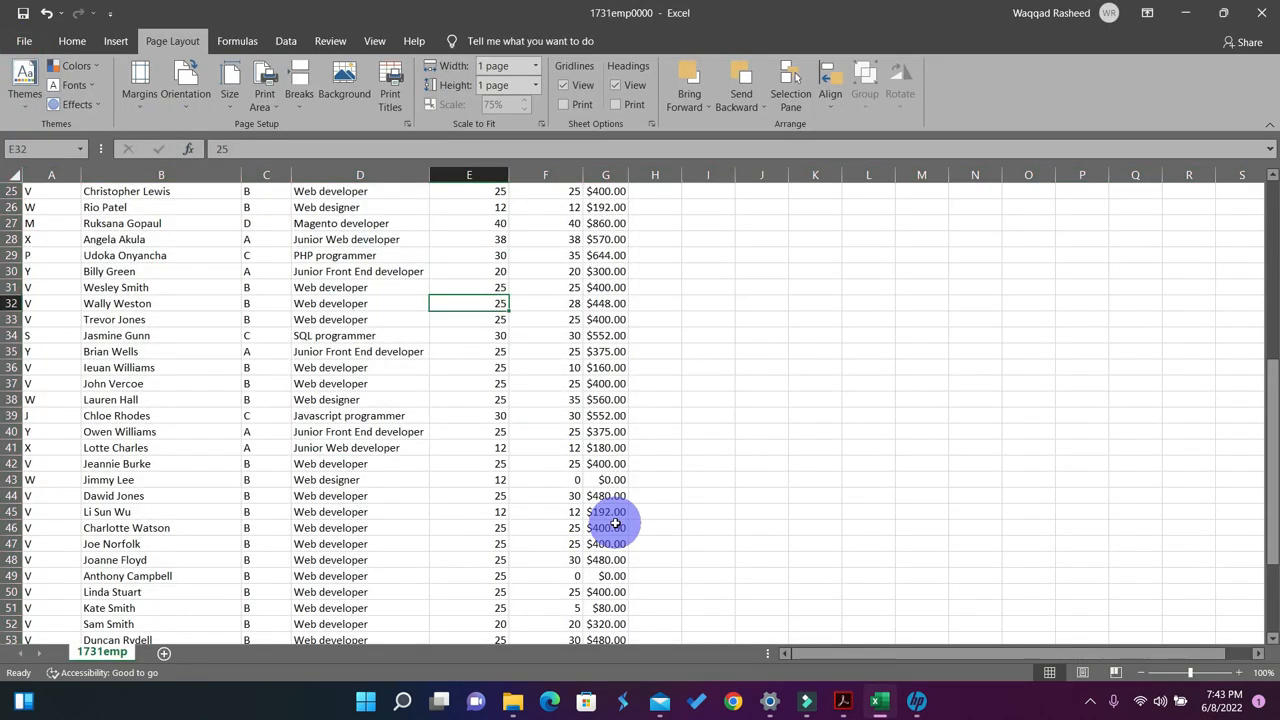
scroll(614, 523, up, 8)
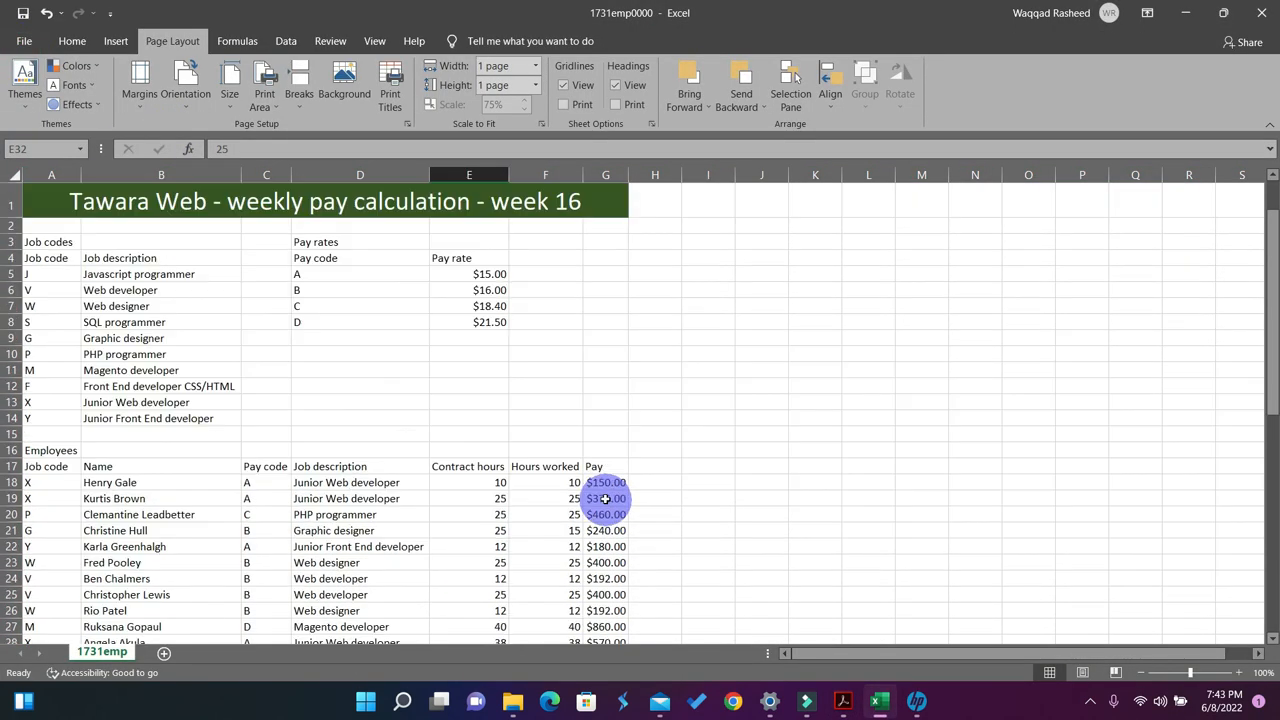
click(840, 703)
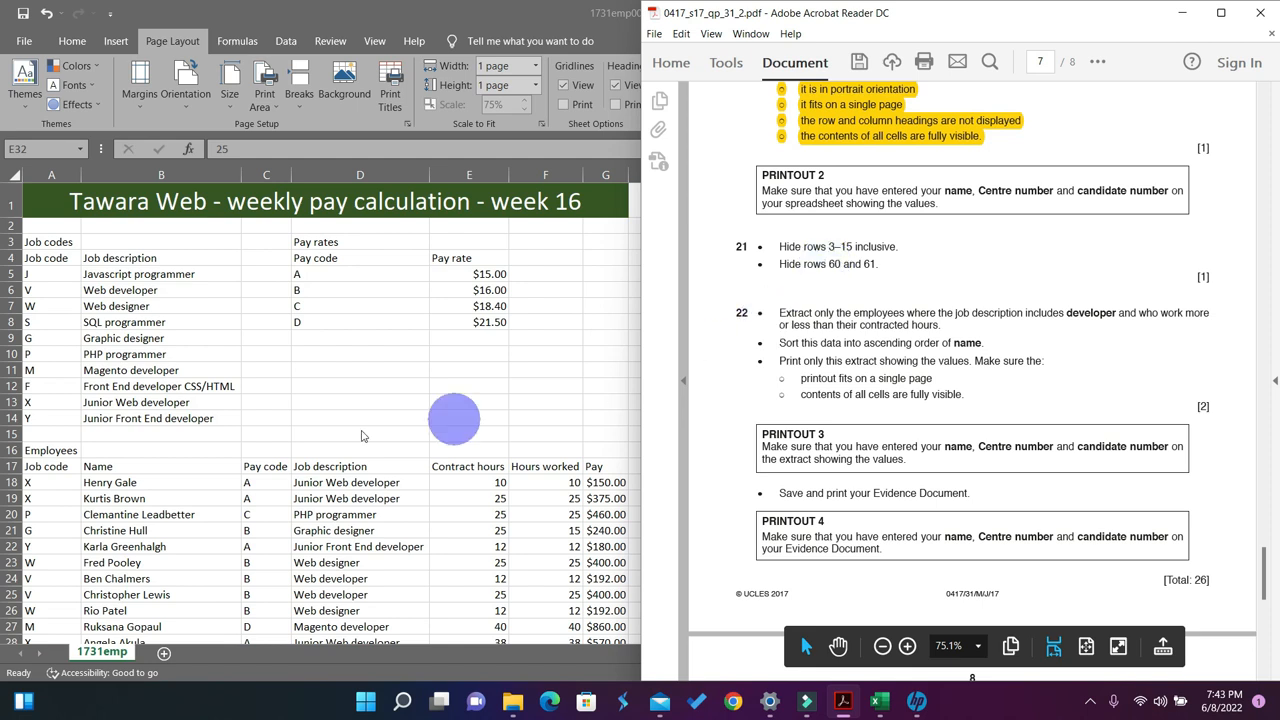
drag(10, 242, 5, 438)
right_click(10, 401)
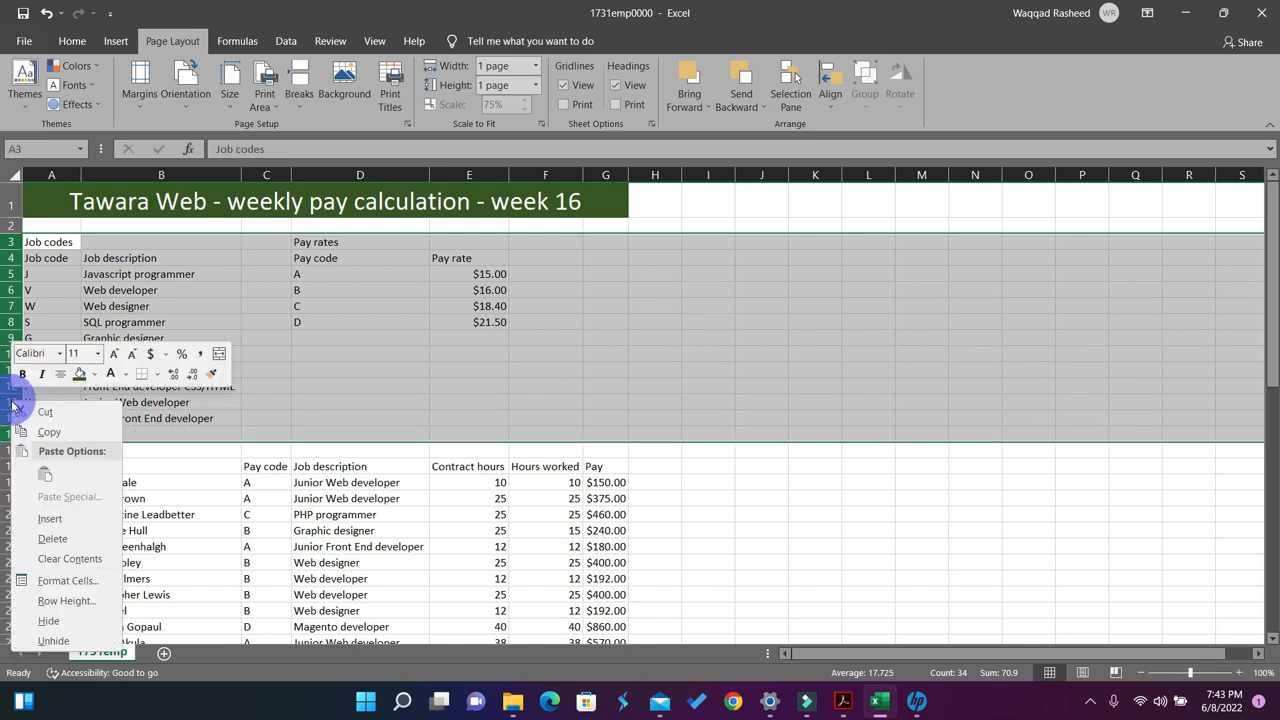
click(60, 620)
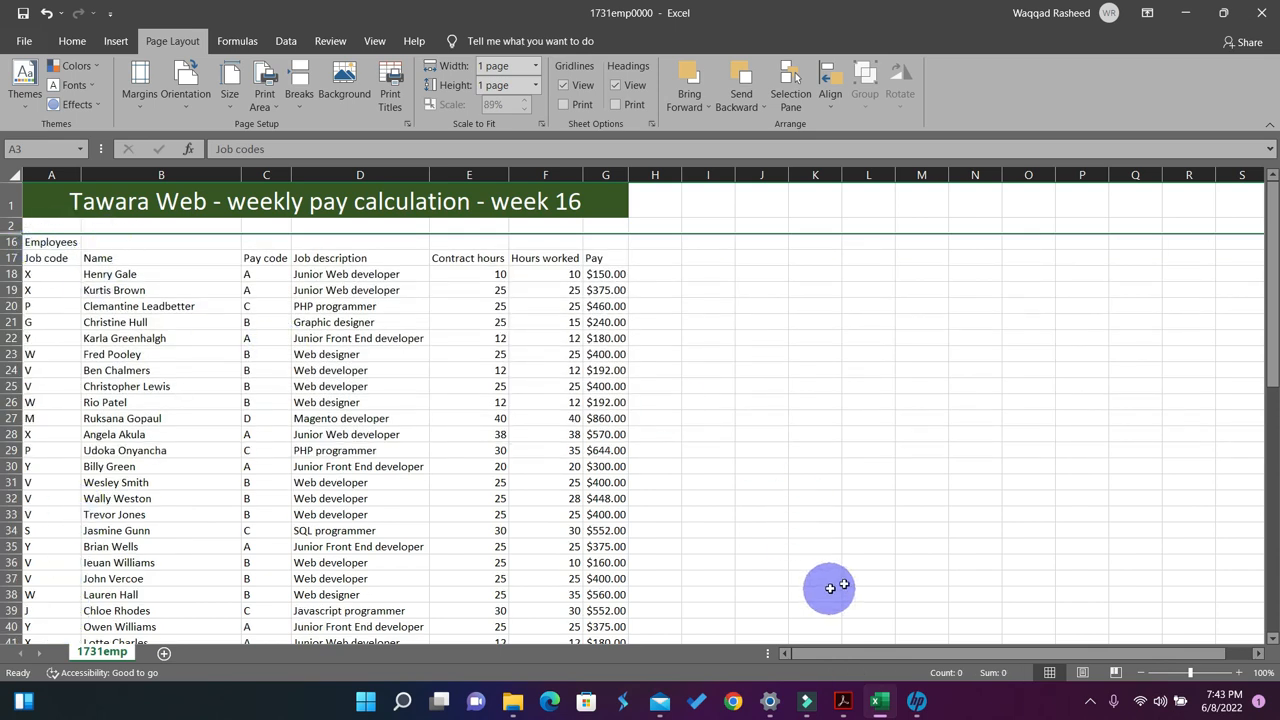
Recheck task 21 in the exam paper and hide rows 60 and 61 below the employee data.
click(845, 703)
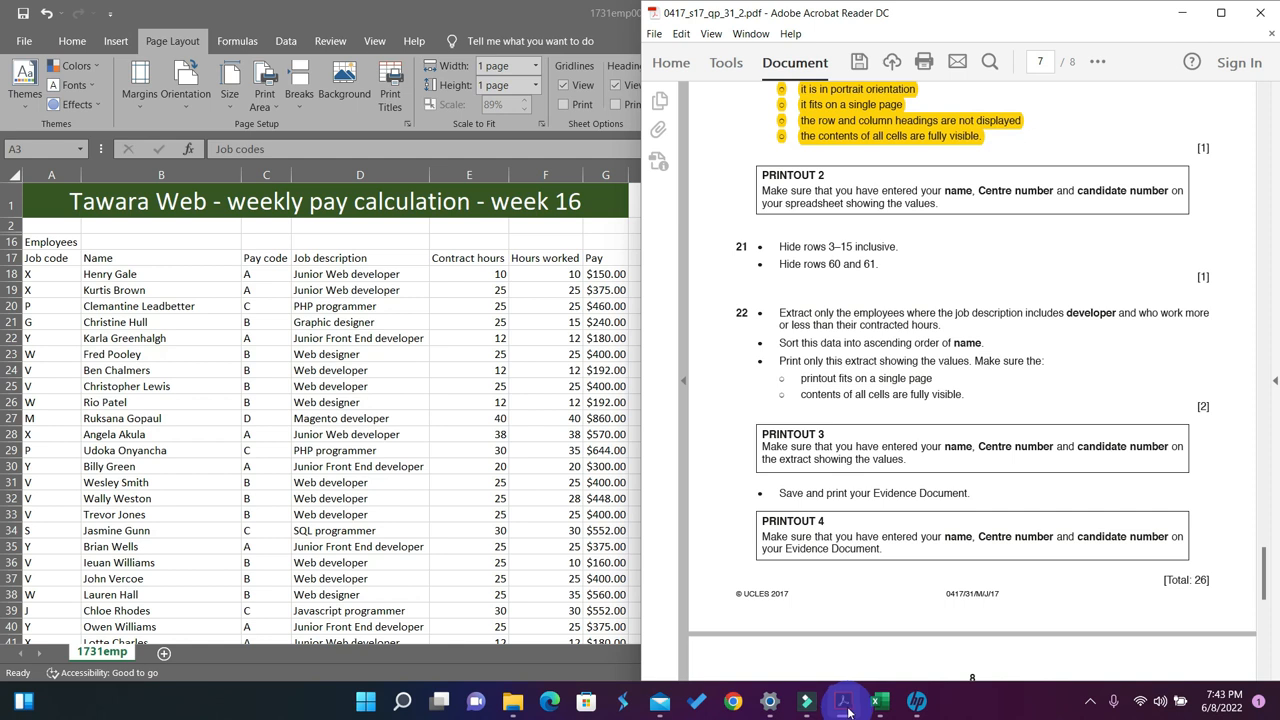
click(845, 705)
scroll(440, 512, down, 9)
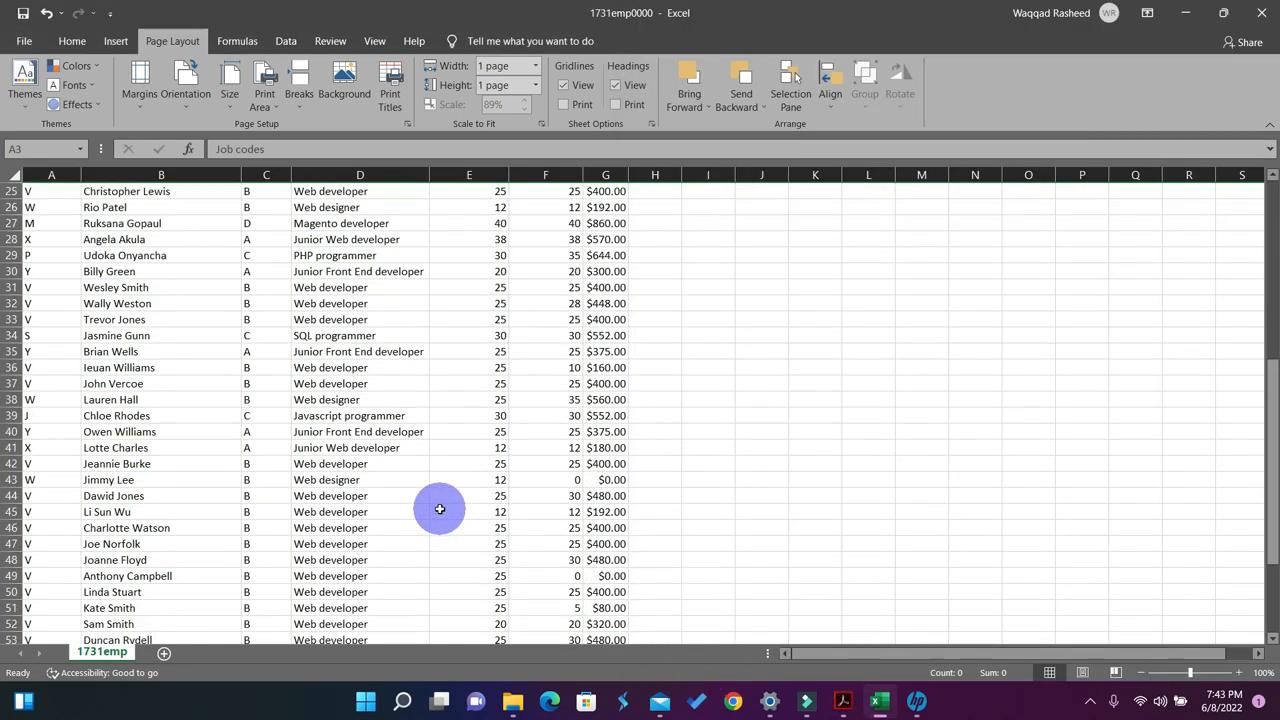
scroll(440, 509, down, 2)
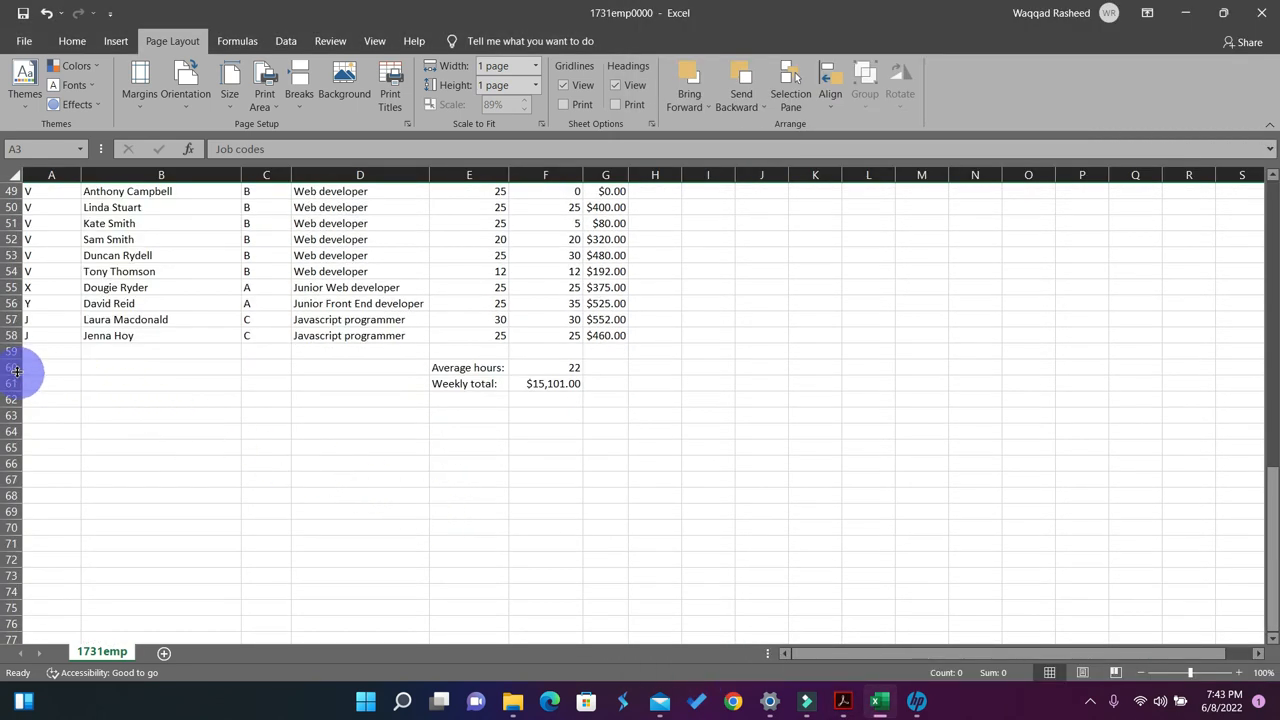
drag(10, 367, 10, 383)
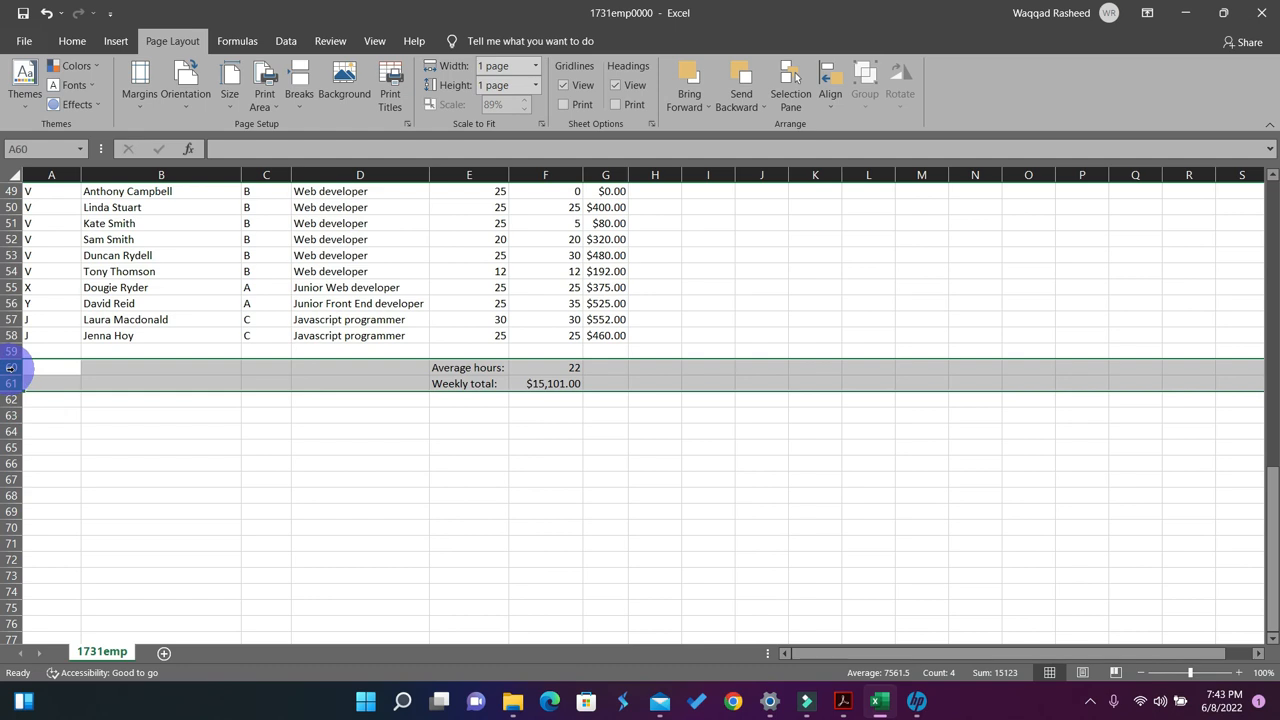
right_click(10, 368)
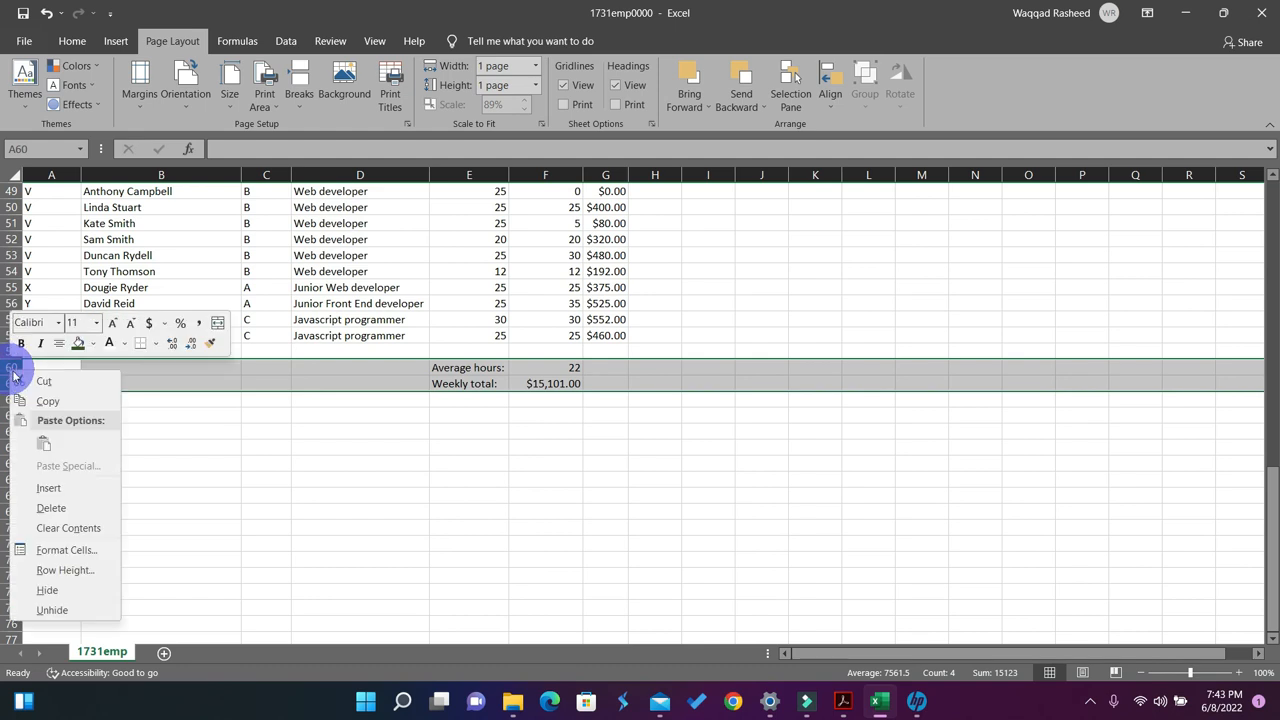
click(50, 590)
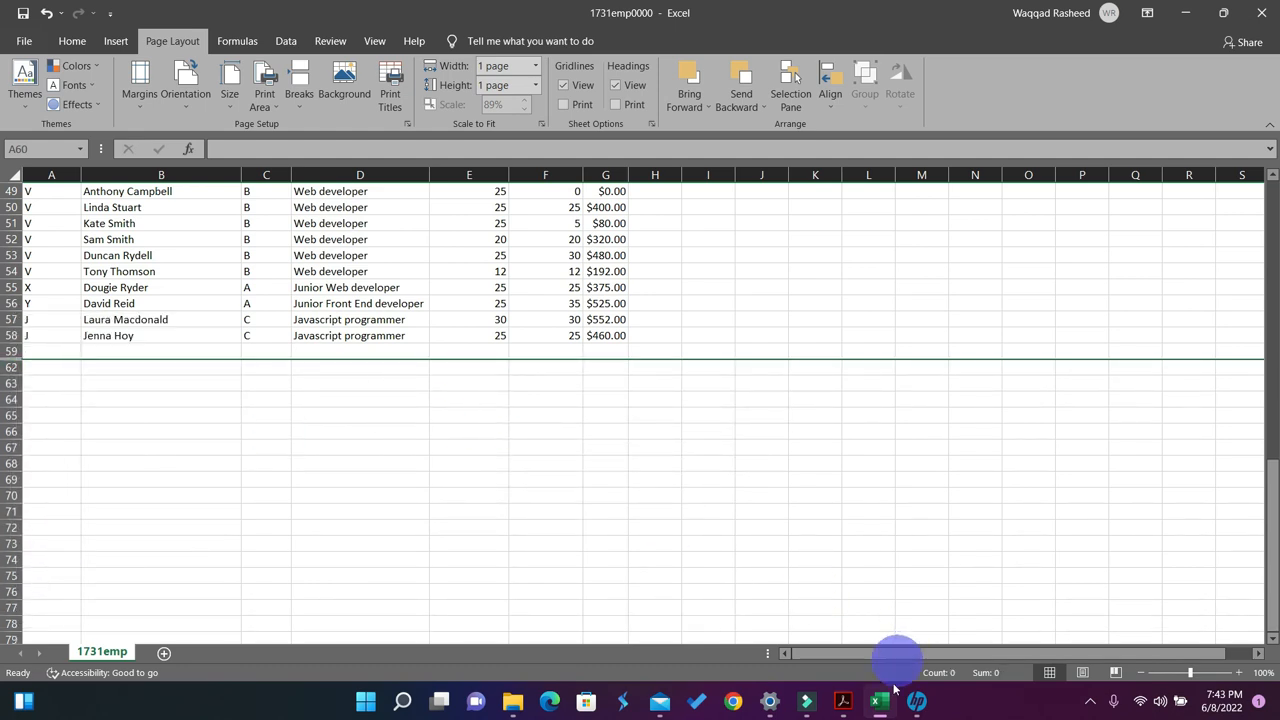
Switch to the exam paper in Acrobat Reader, highlight both bullets of task 21 and read task 22.
click(845, 702)
click(845, 704)
click(845, 704)
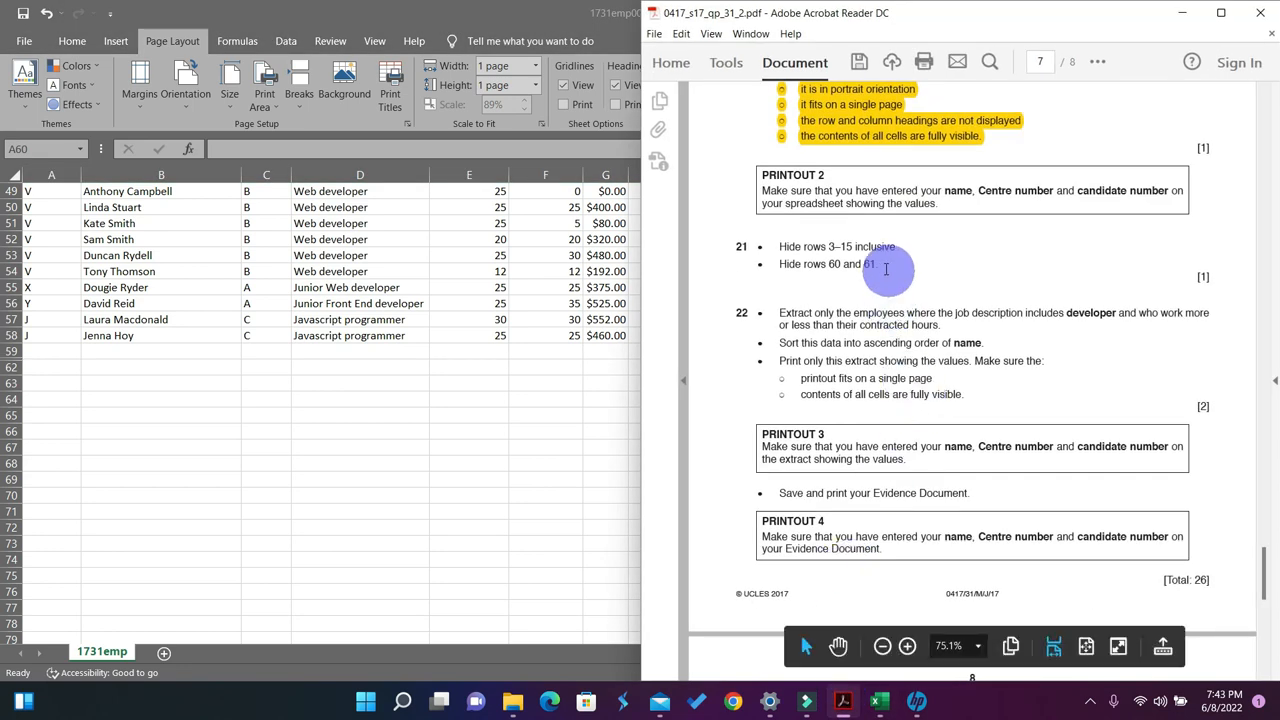
drag(886, 268, 737, 240)
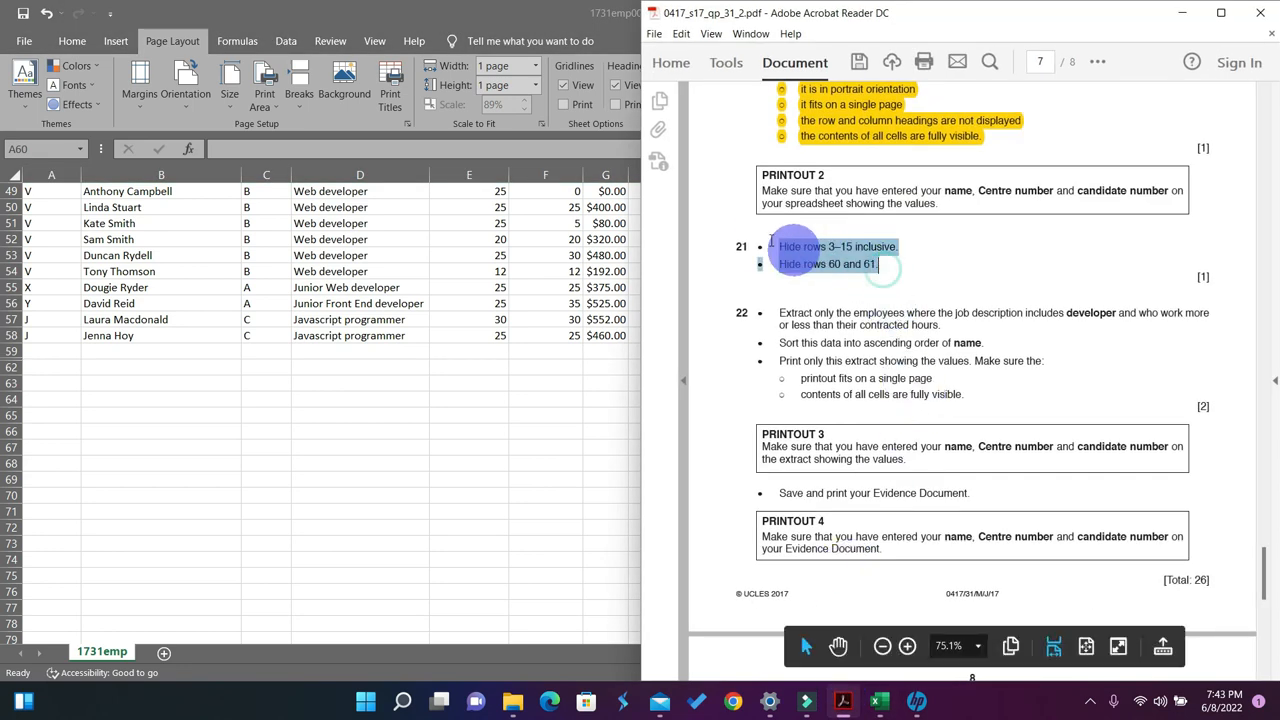
click(1097, 61)
click(1152, 108)
scroll(858, 366, down, 1)
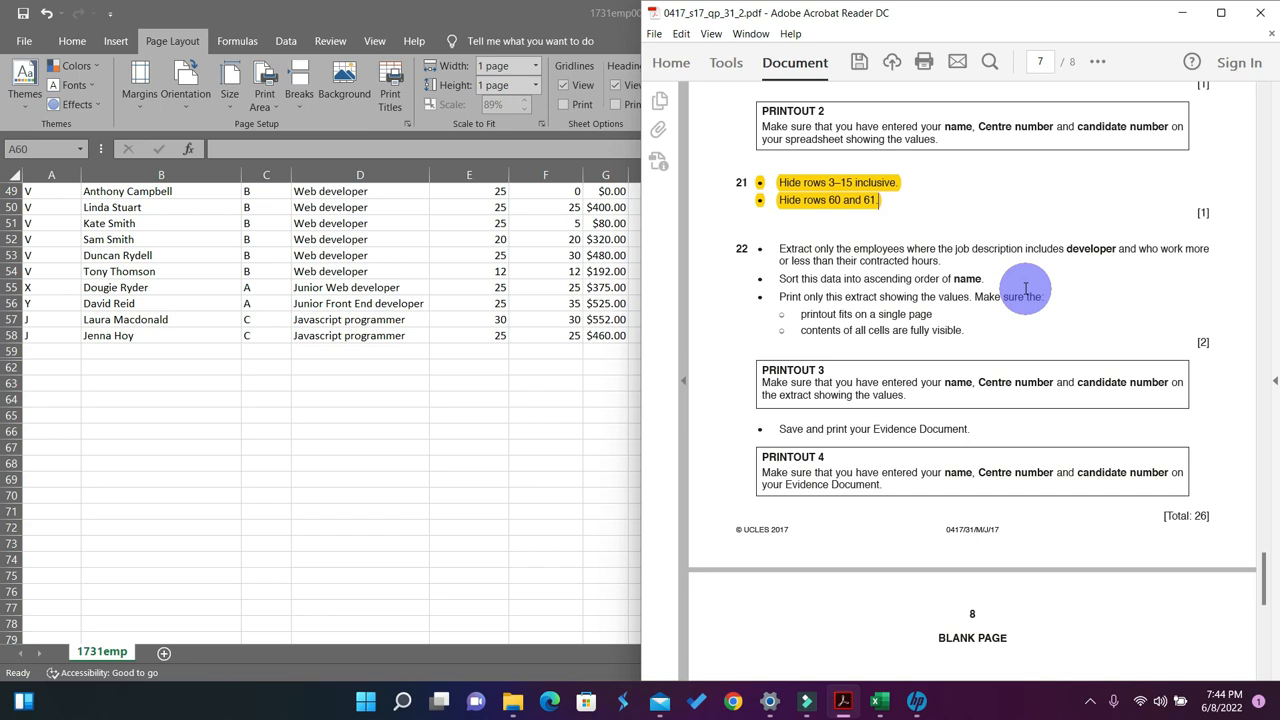
drag(1014, 287, 999, 292)
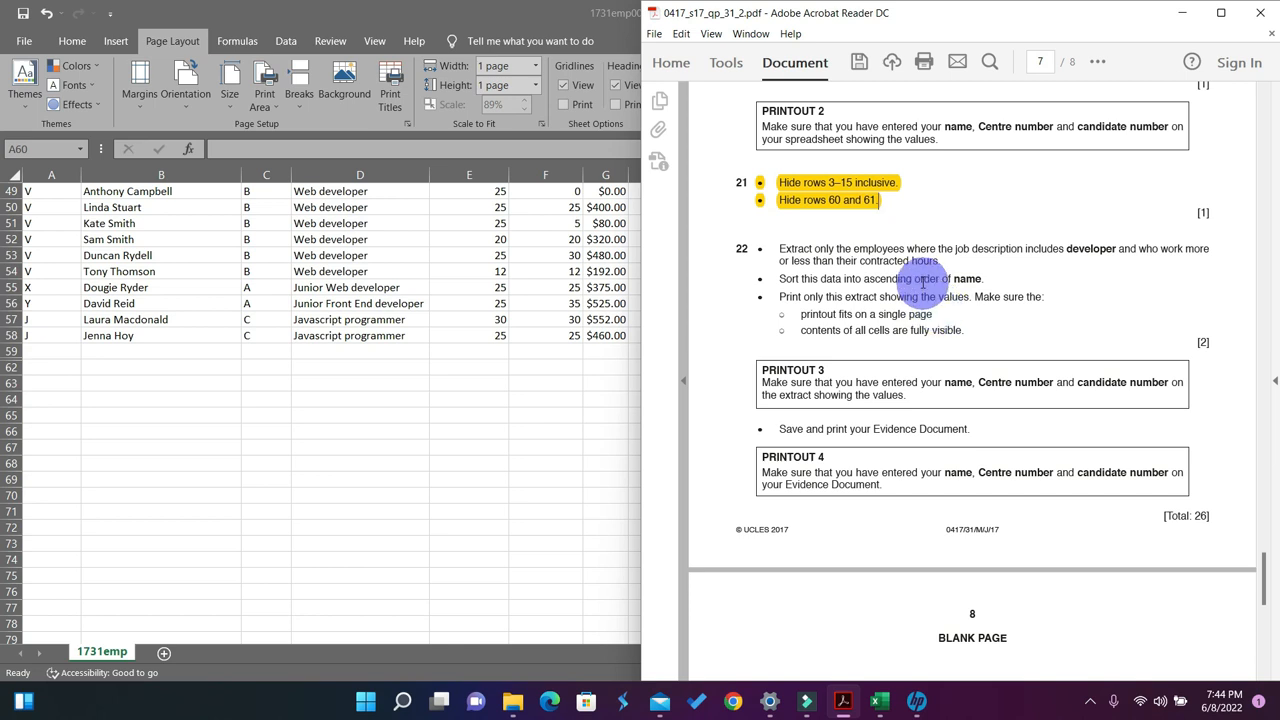
Return to Excel and examine which kinds of developer and other roles occur in the Job description column.
click(343, 250)
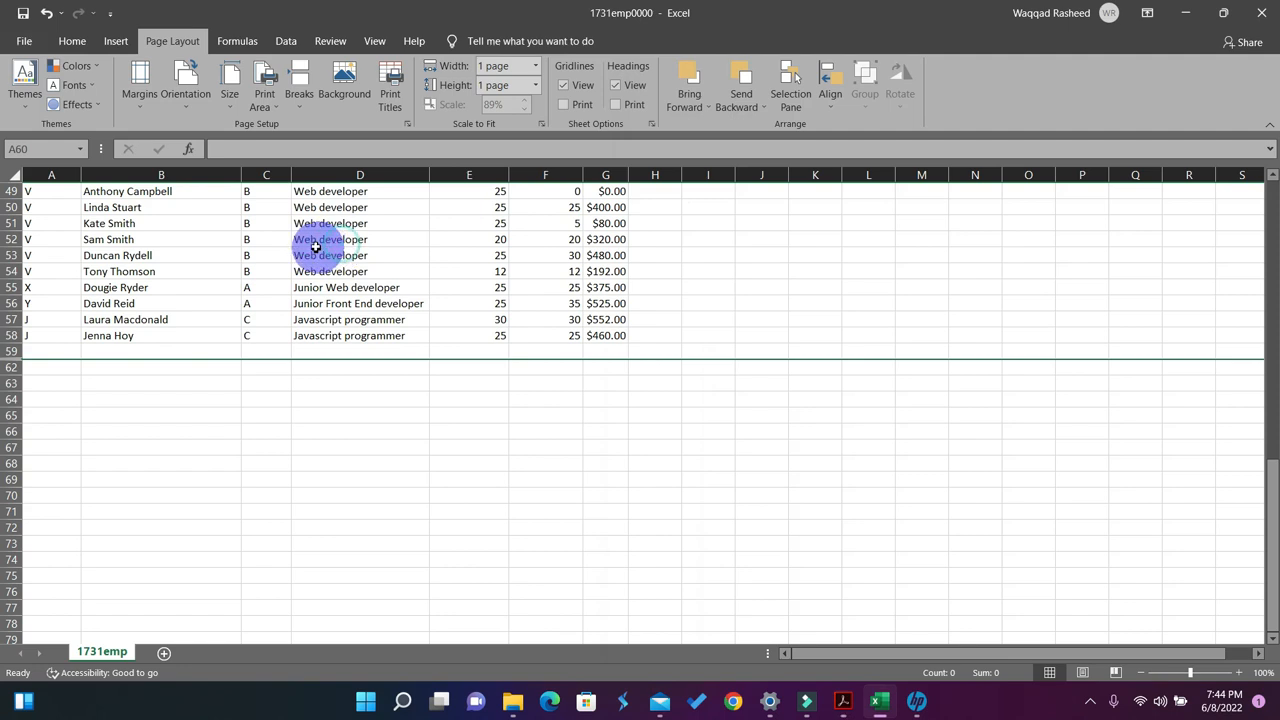
scroll(344, 271, up, 2)
click(344, 272)
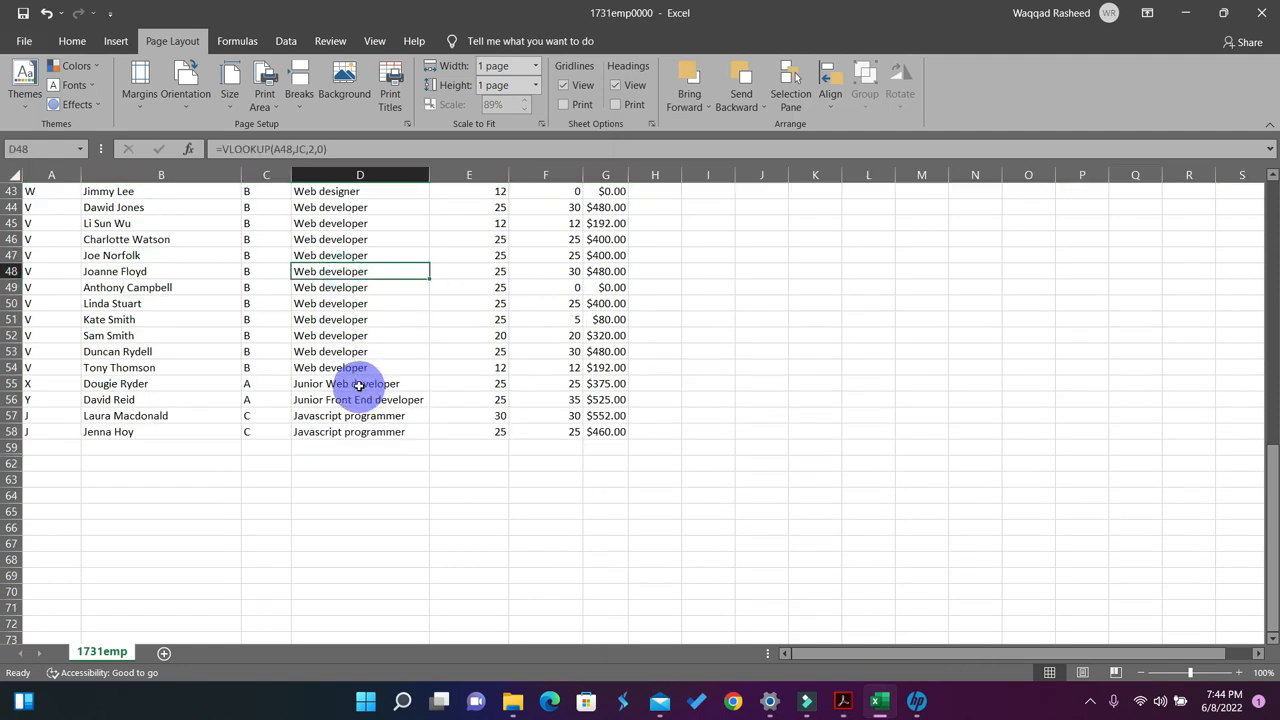
click(357, 388)
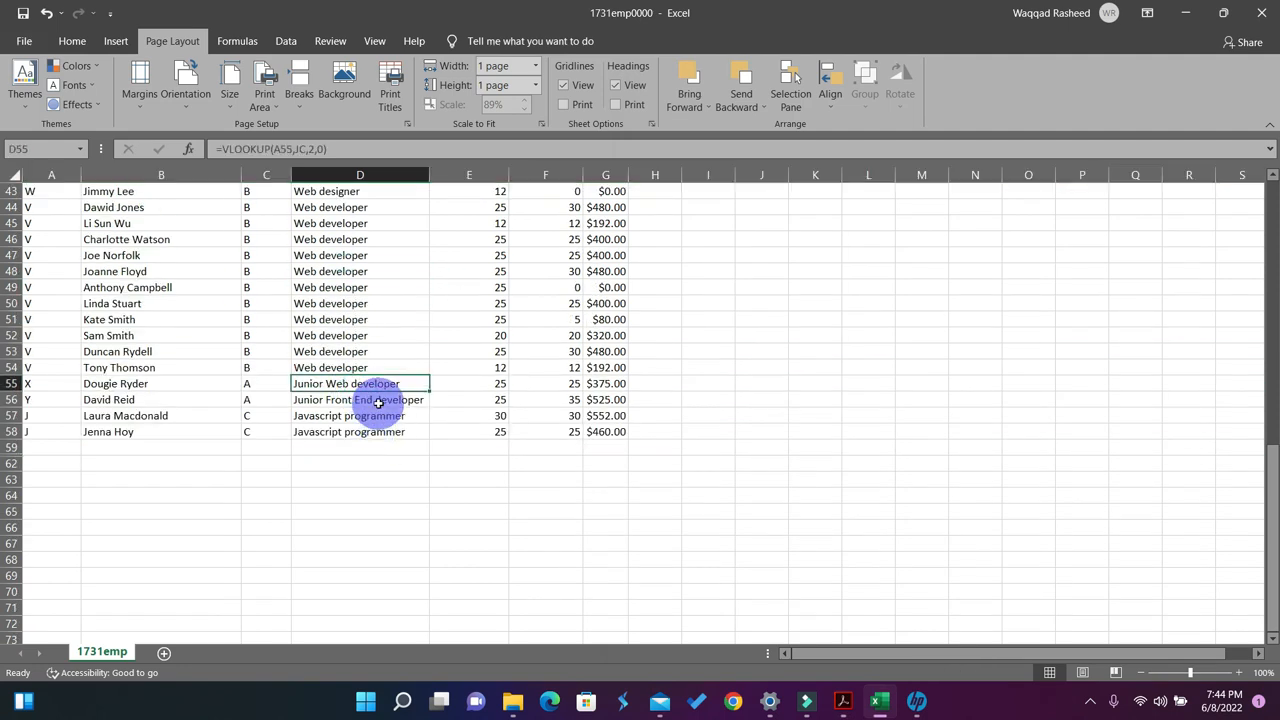
click(380, 400)
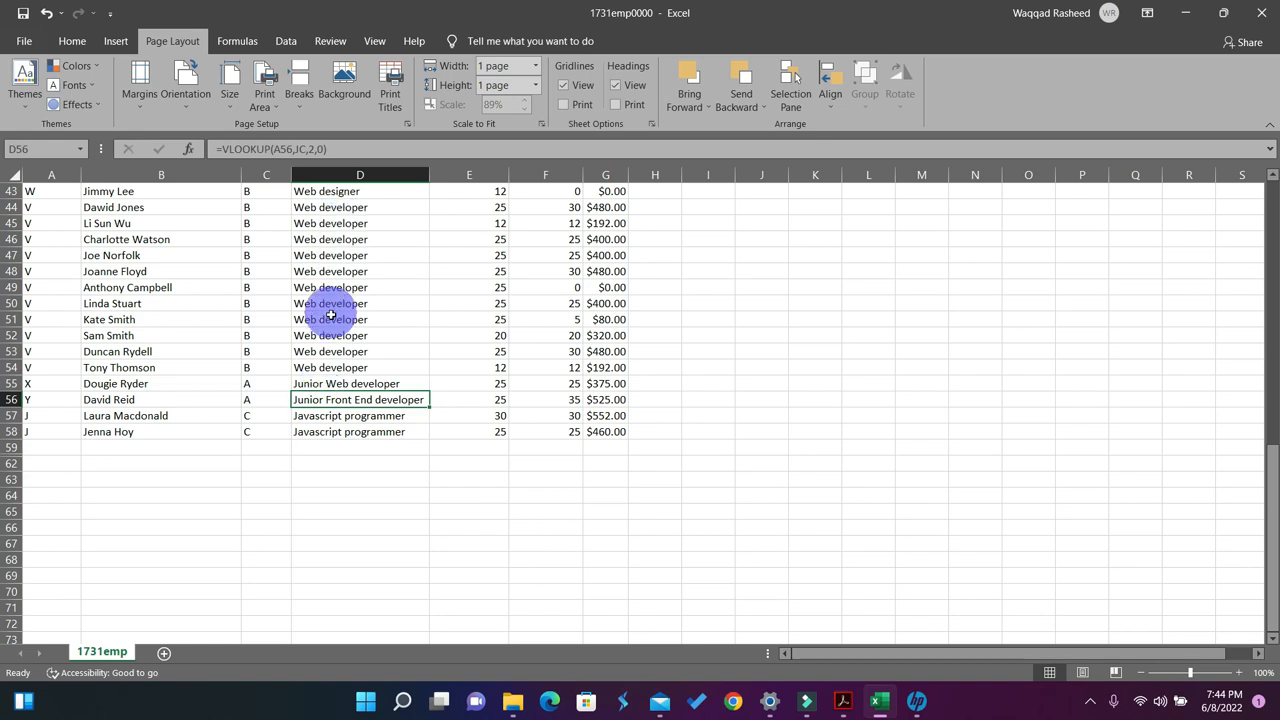
click(345, 415)
click(350, 431)
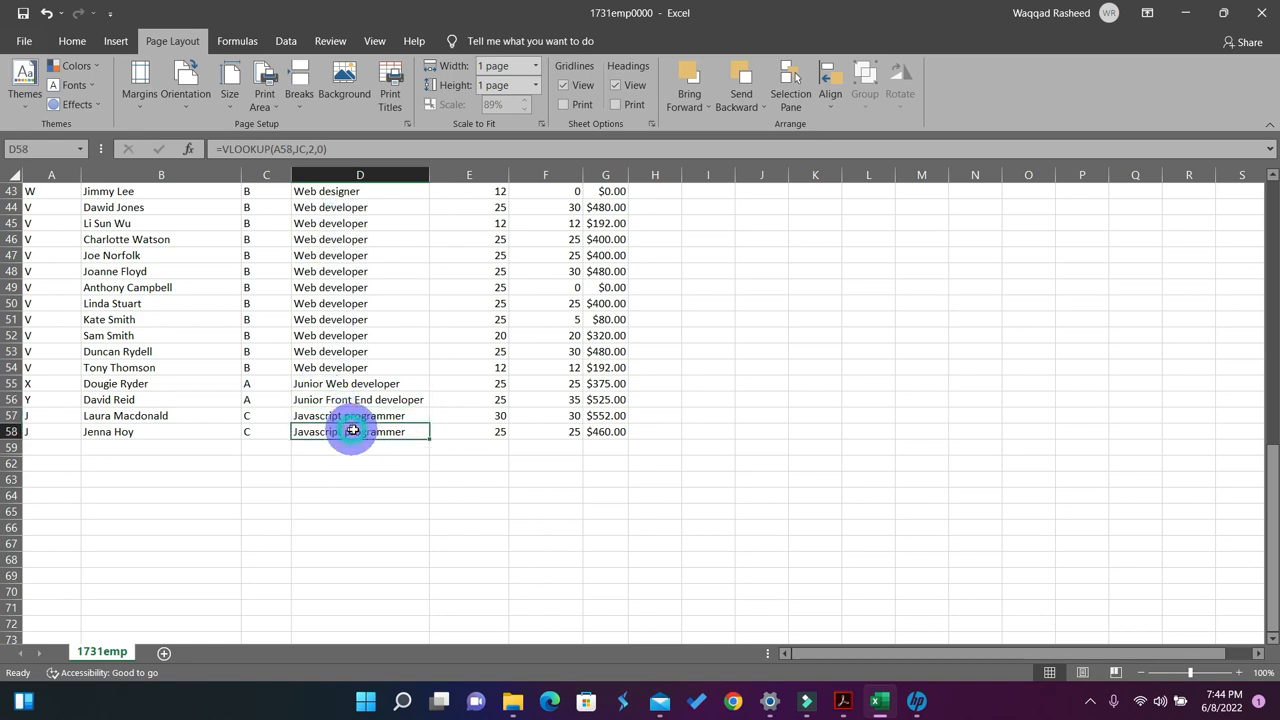
scroll(380, 420, up, 6)
scroll(409, 417, up, 4)
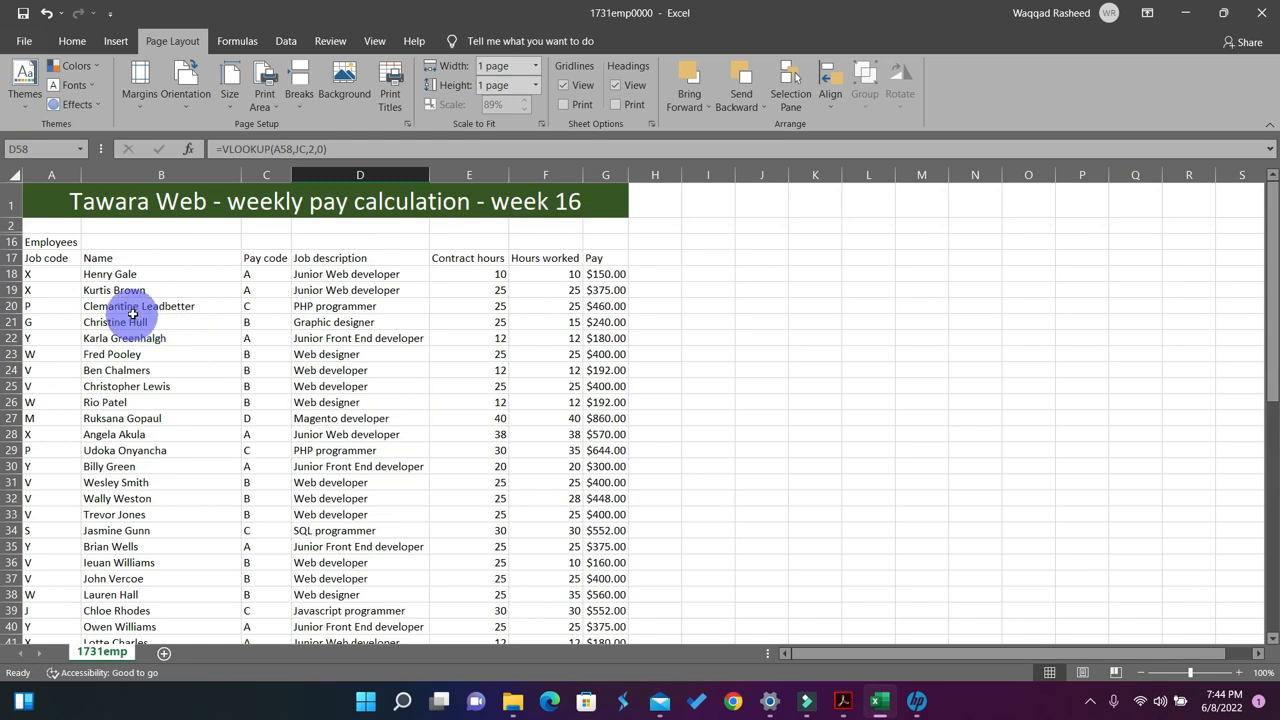
Turn on filtering for the employee table's header row.
click(75, 41)
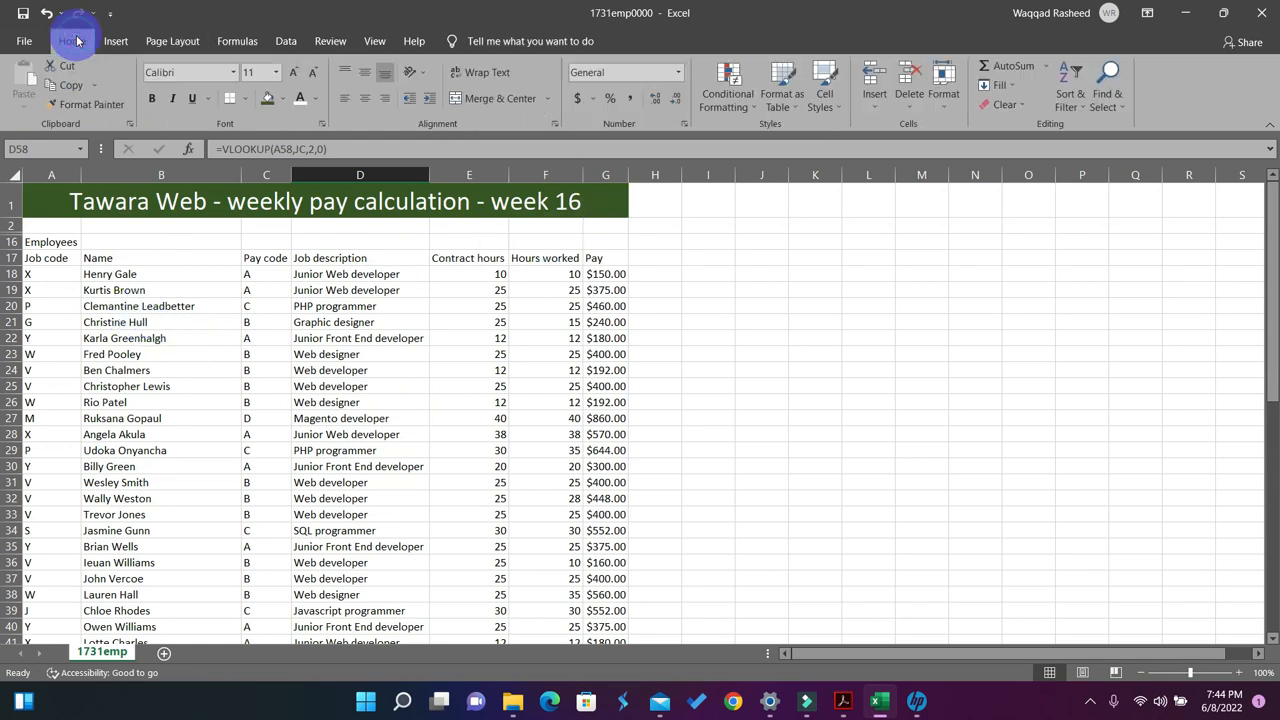
click(1080, 95)
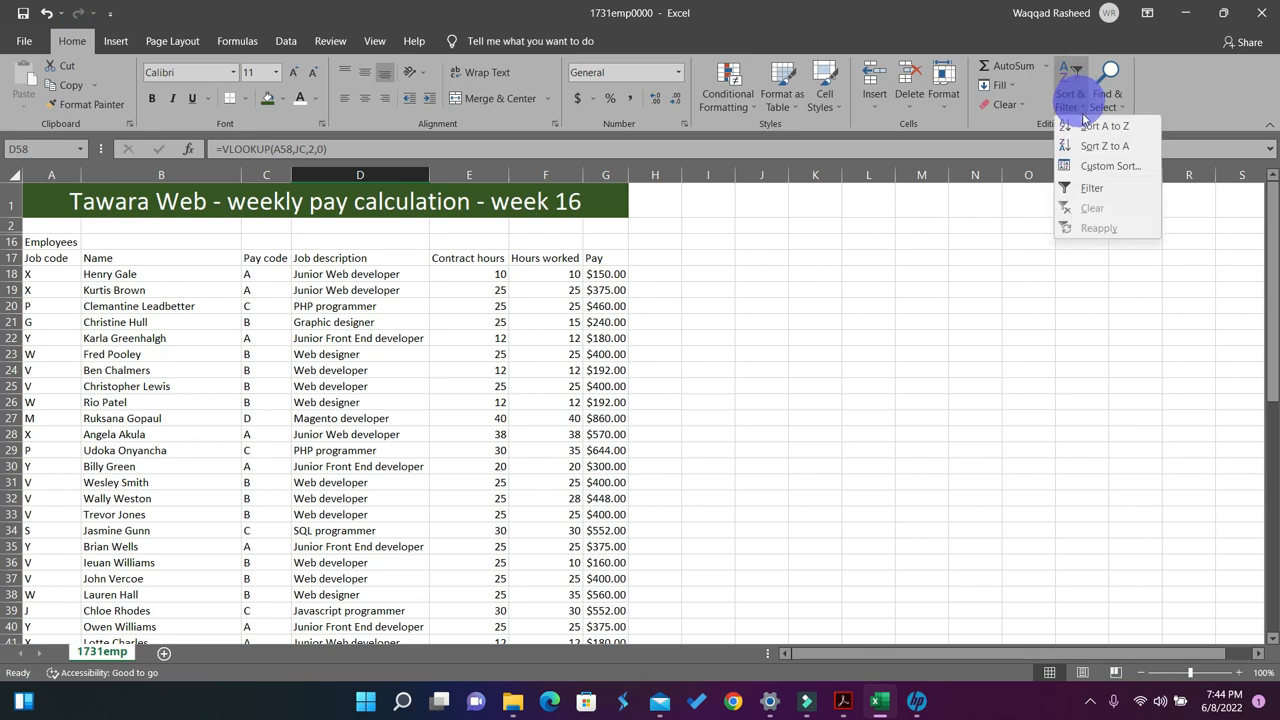
click(1092, 186)
scroll(638, 291, down, 1)
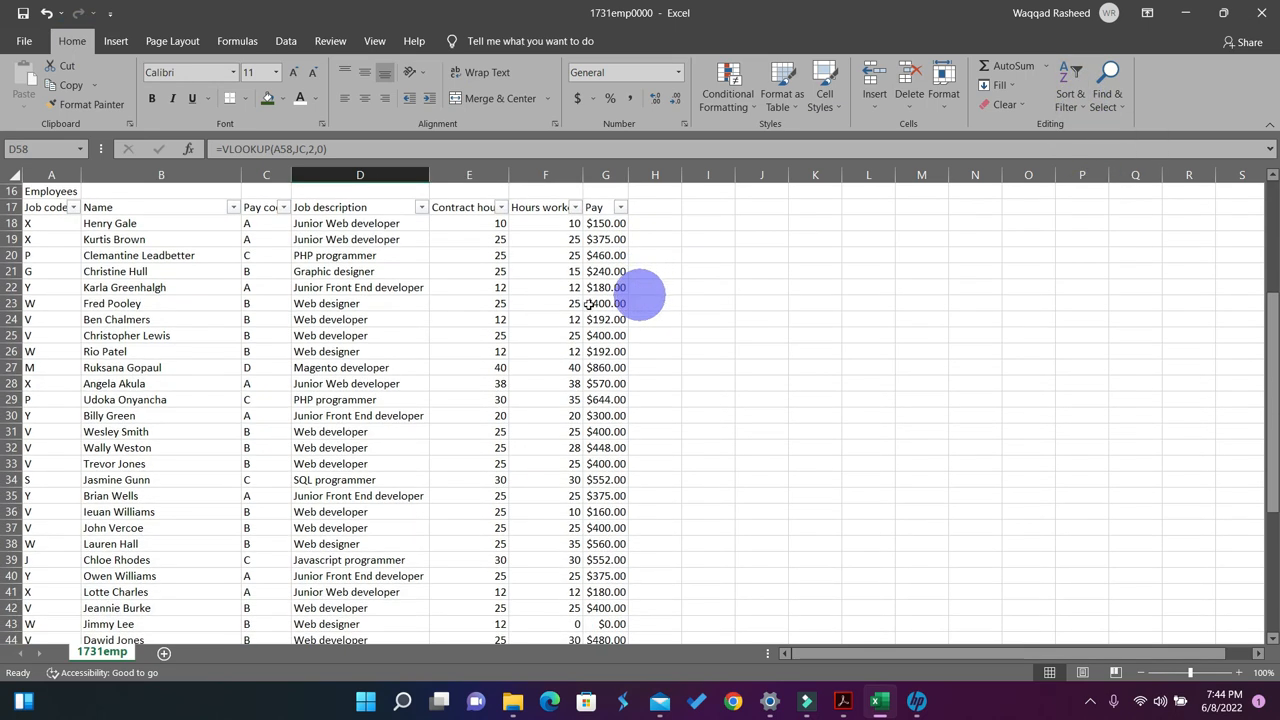
Filter the Job description column to entries that contain "developer", checking the wording of task 22 in the exam paper.
click(422, 208)
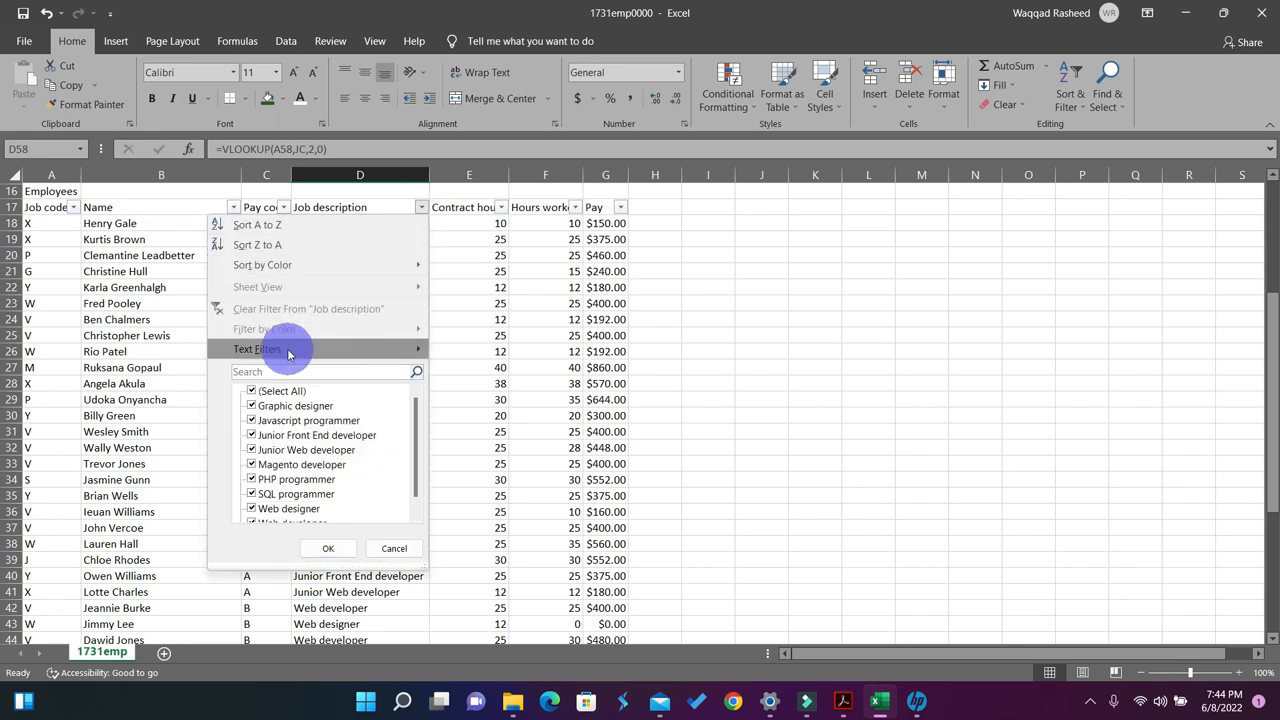
mouse_move(276, 352)
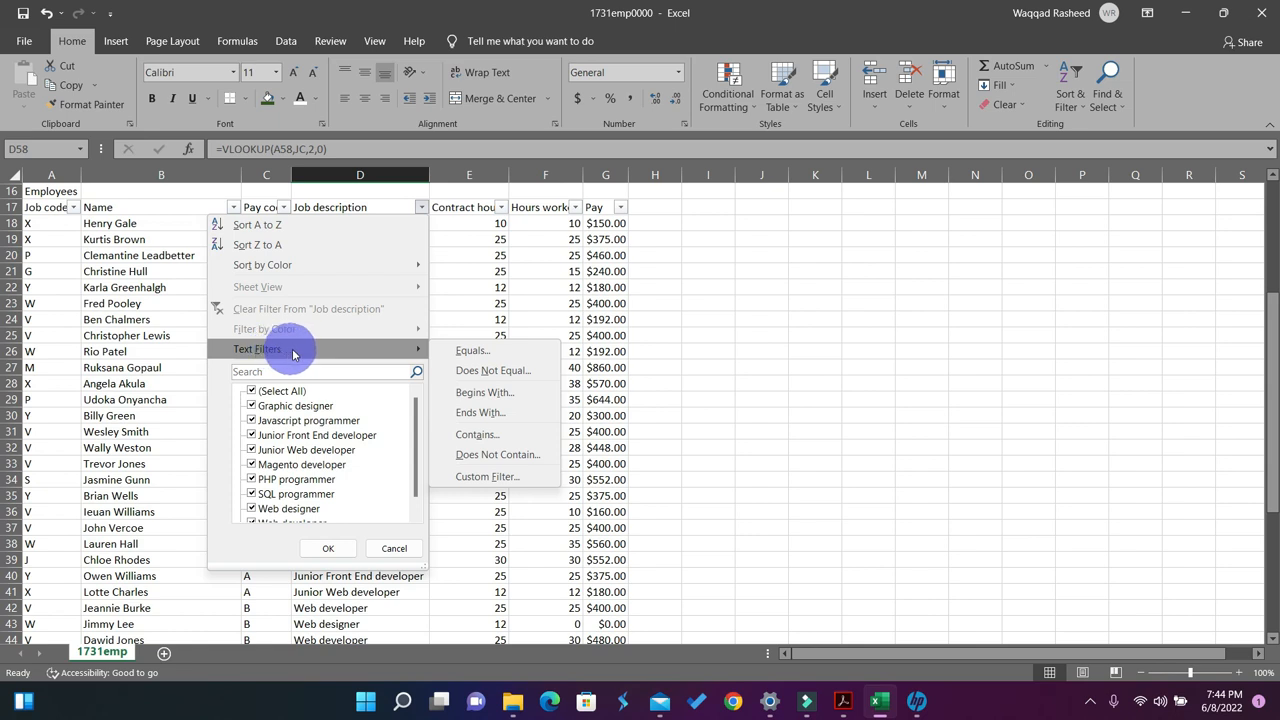
click(481, 439)
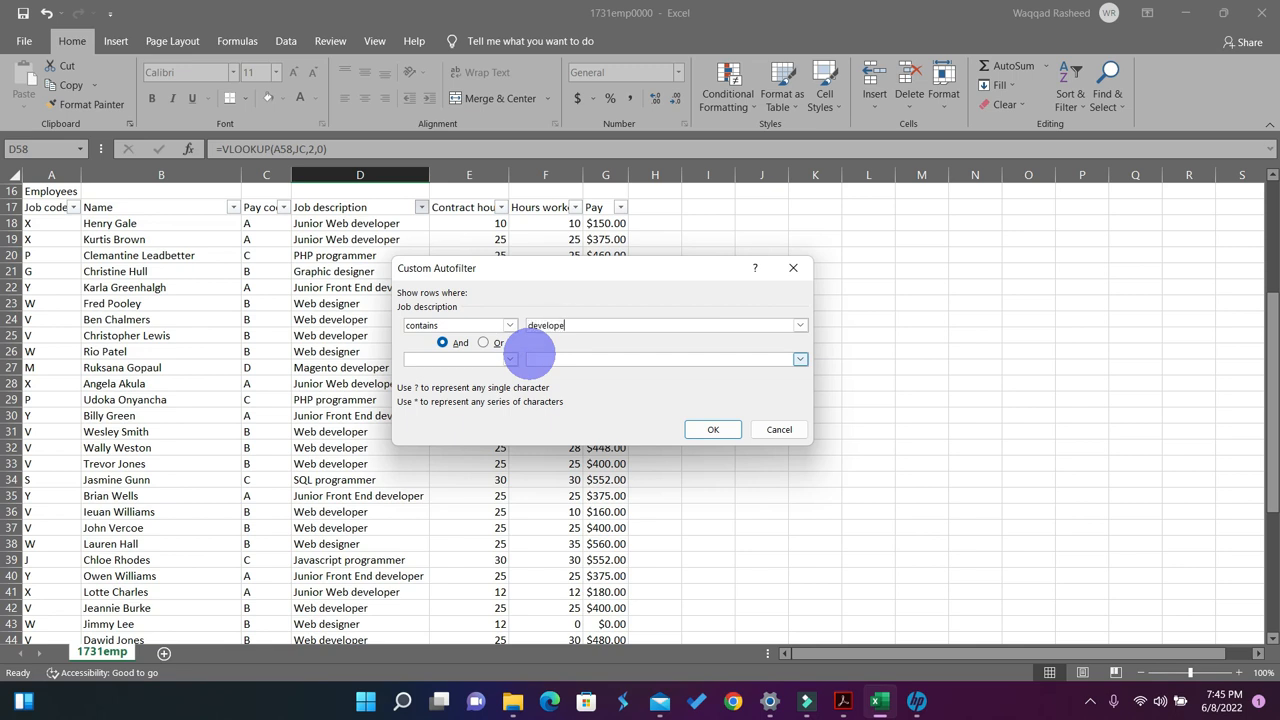
click(843, 702)
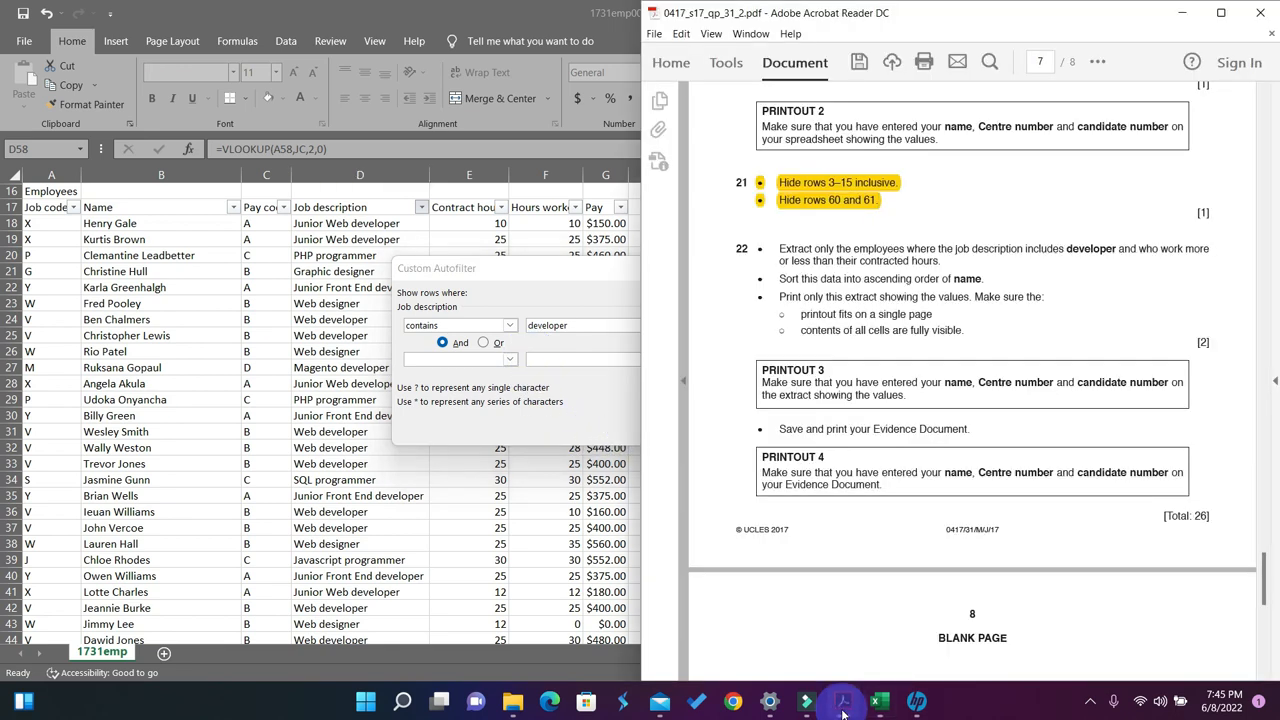
click(843, 705)
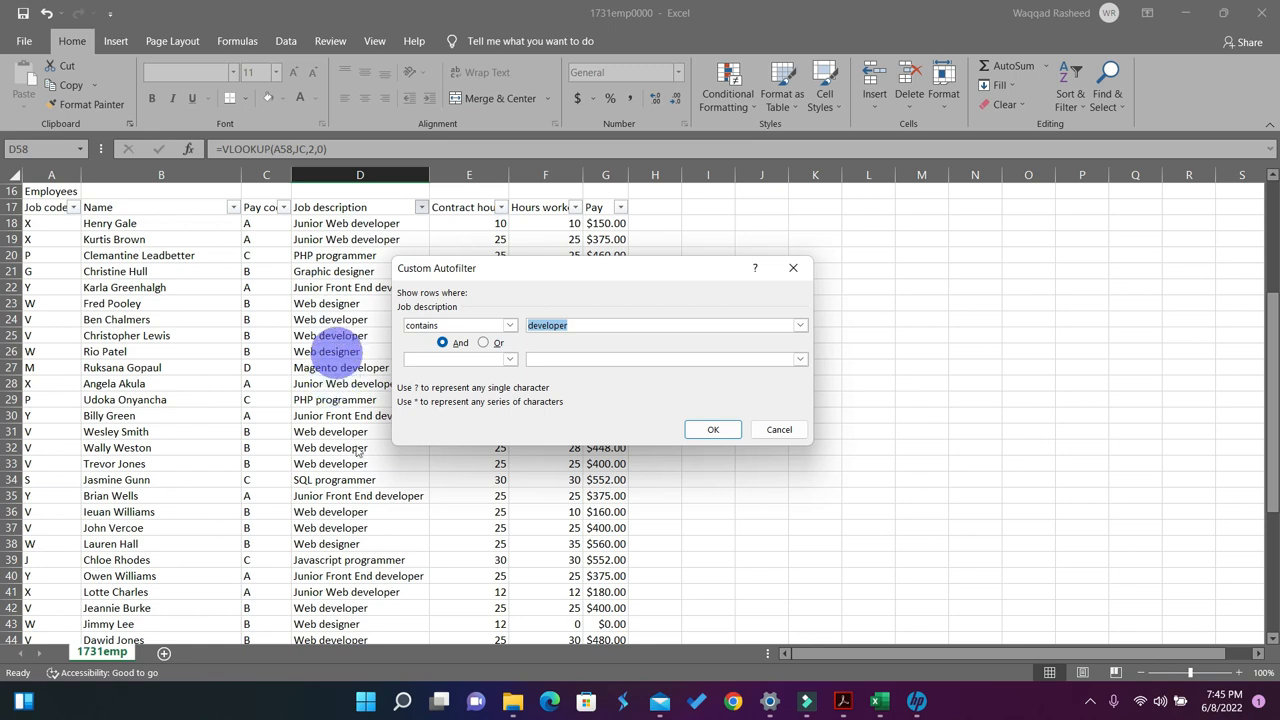
click(703, 429)
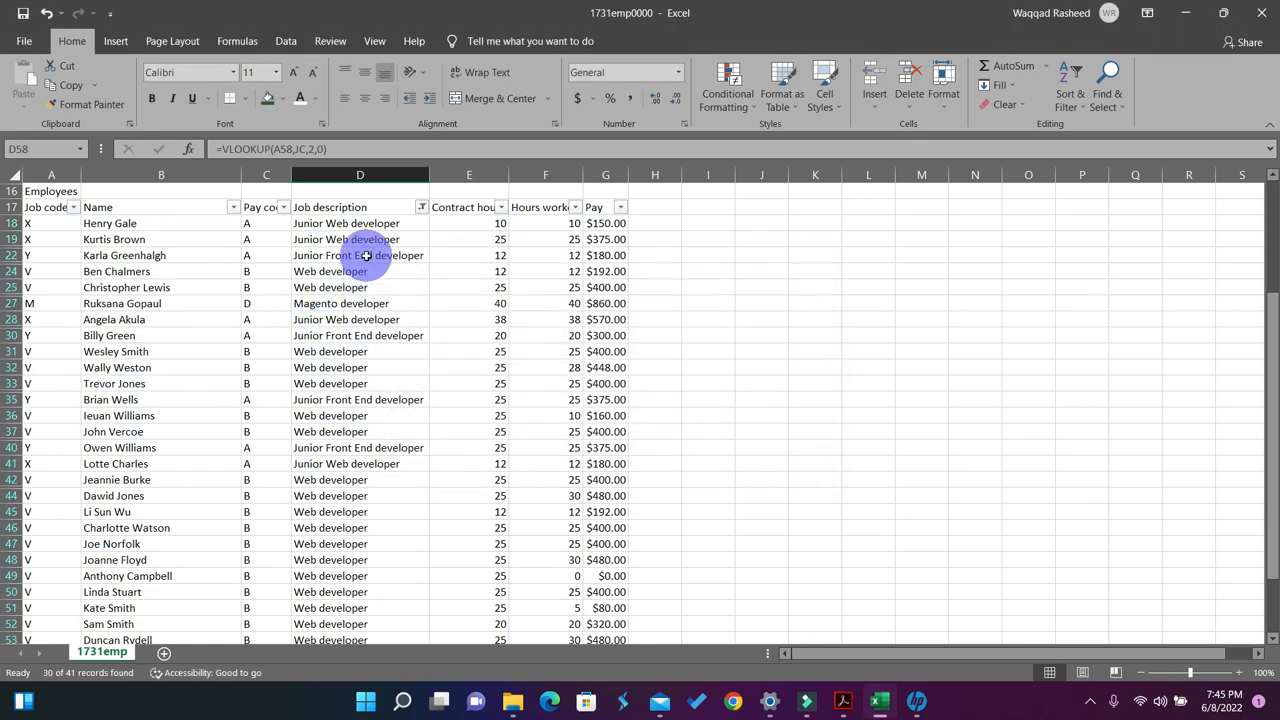
Review the filtered employee rows to check the job descriptions in column D.
scroll(365, 270, down, 4)
scroll(363, 280, up, 10)
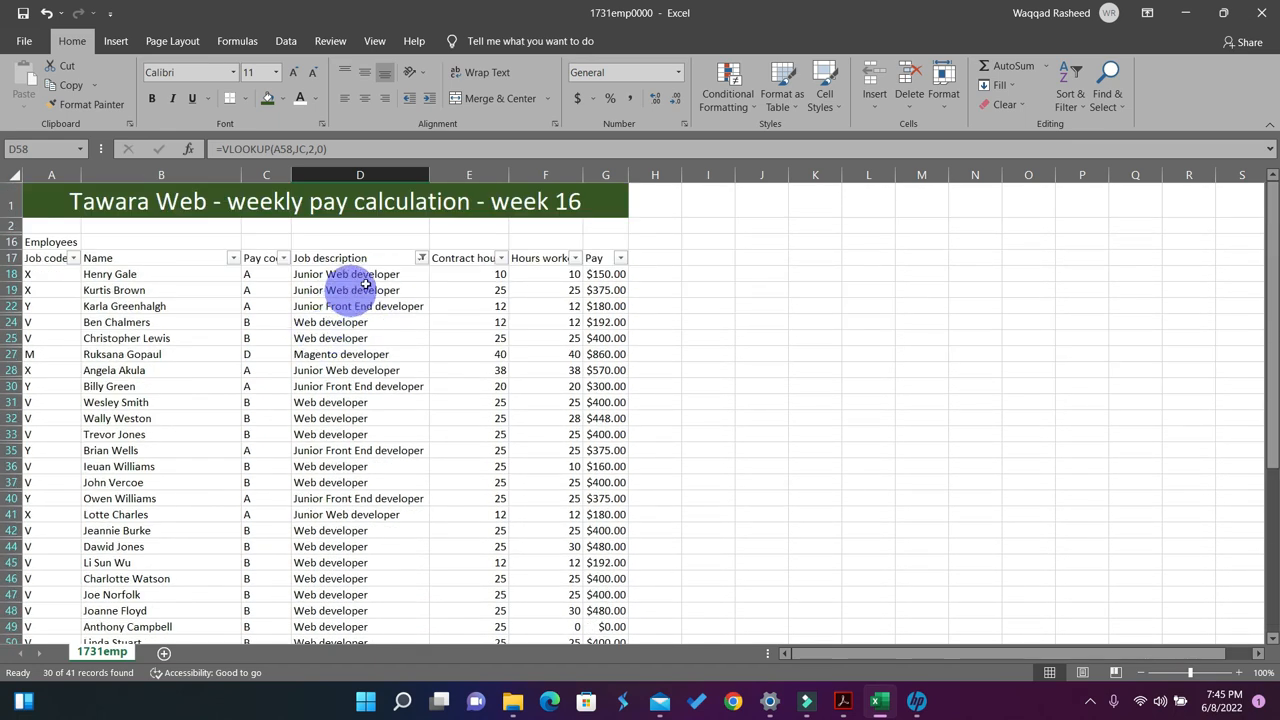
click(357, 274)
click(357, 288)
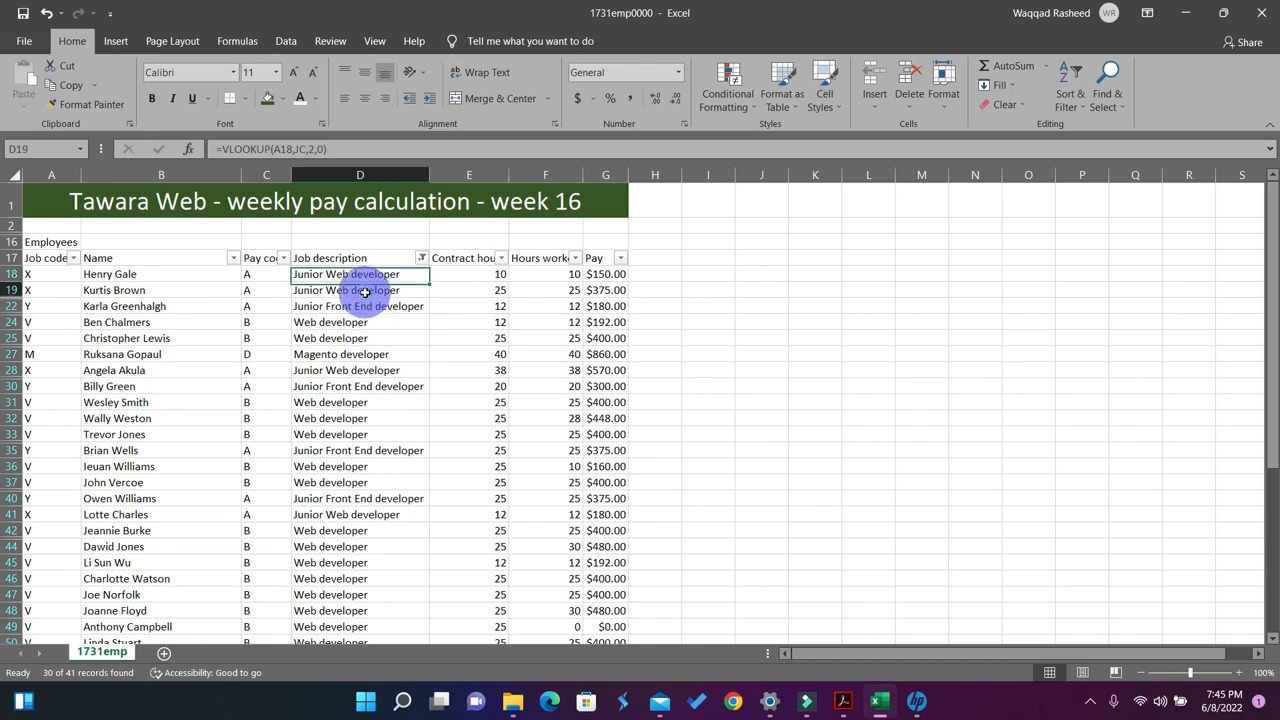
scroll(362, 332, down, 5)
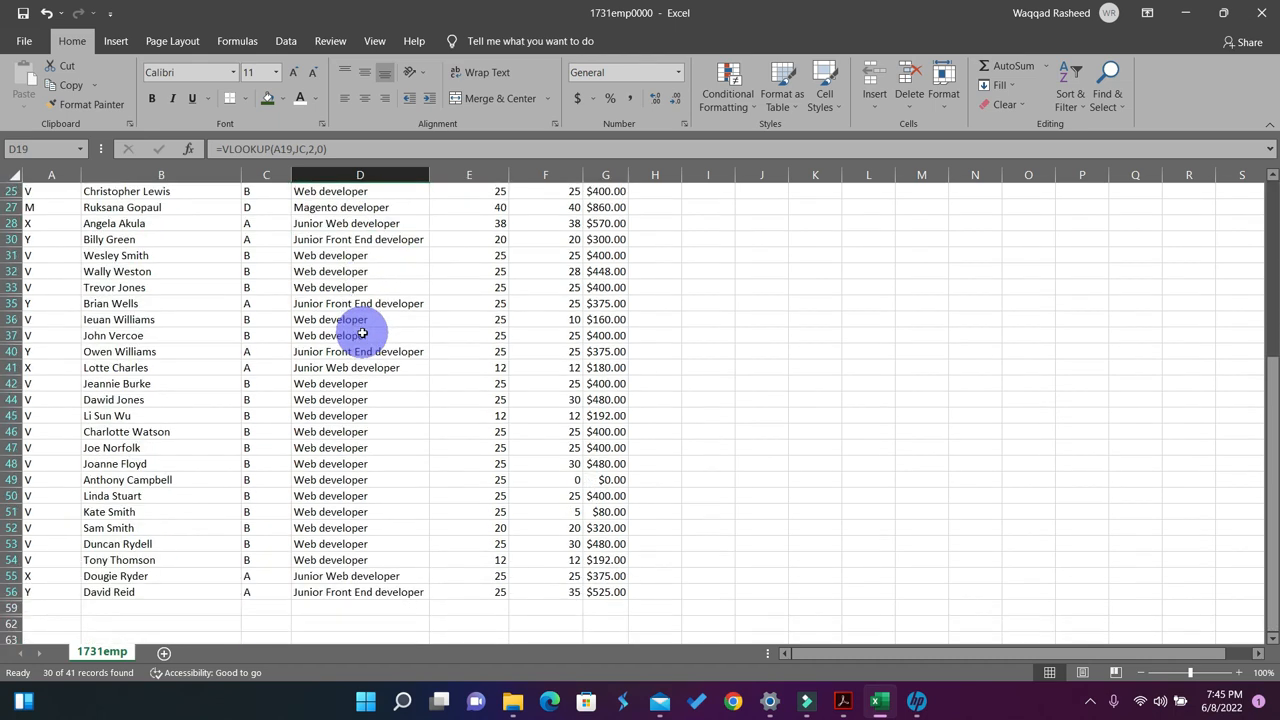
scroll(361, 332, up, 1)
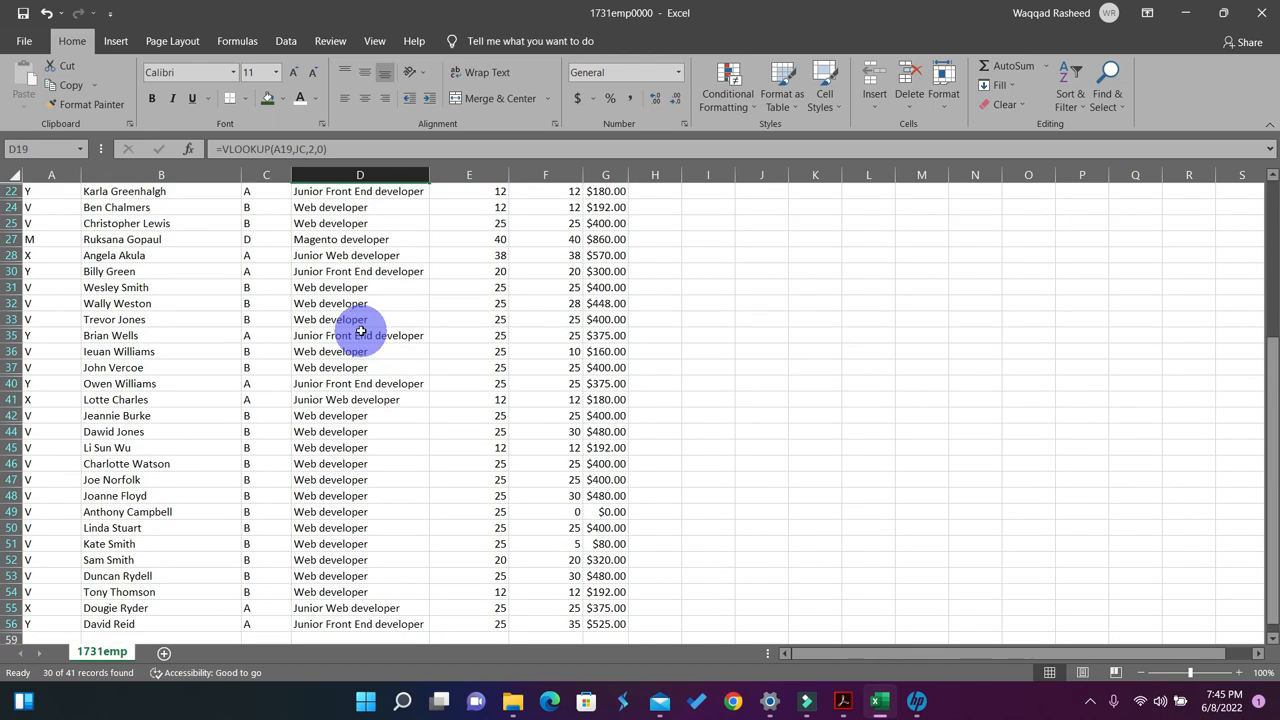
Review the filtered developer rows in the Job description column and reread task 22 in the exam paper.
scroll(357, 329, up, 2)
key(Down)
key(Down)
key(Down)
key(Down)
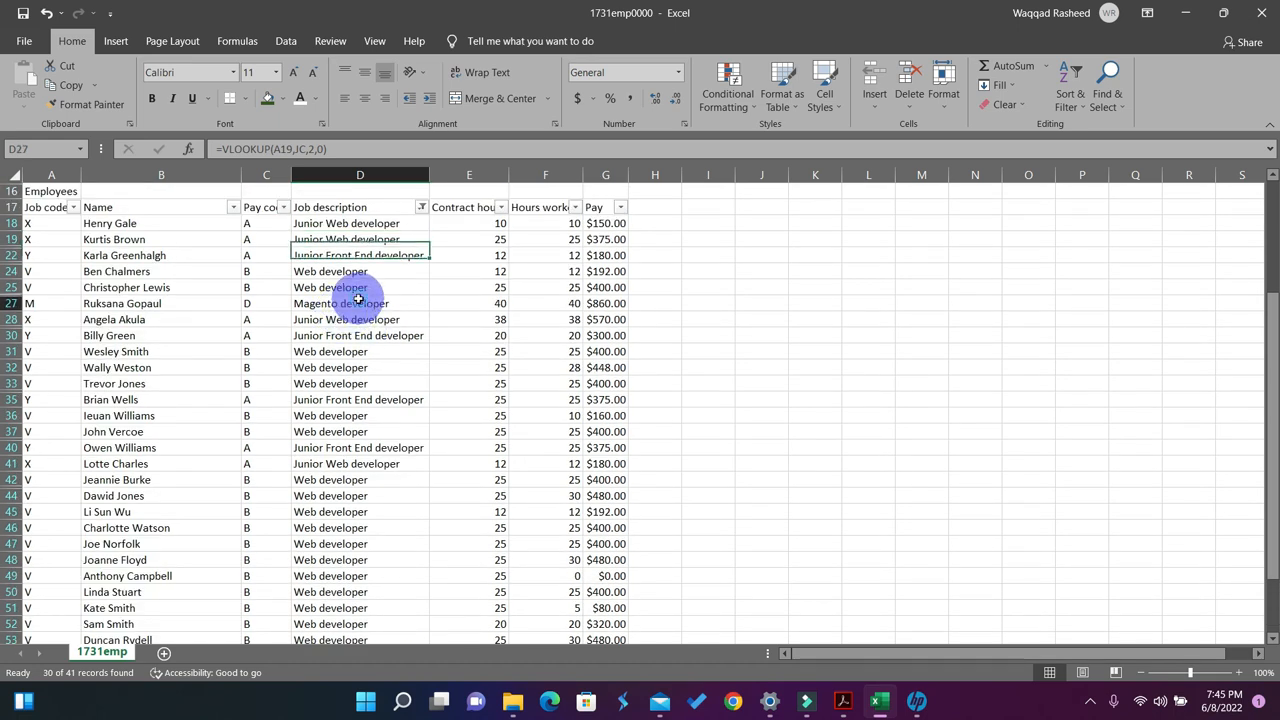
key(Up)
key(Up)
key(Up)
key(Up)
key(Up)
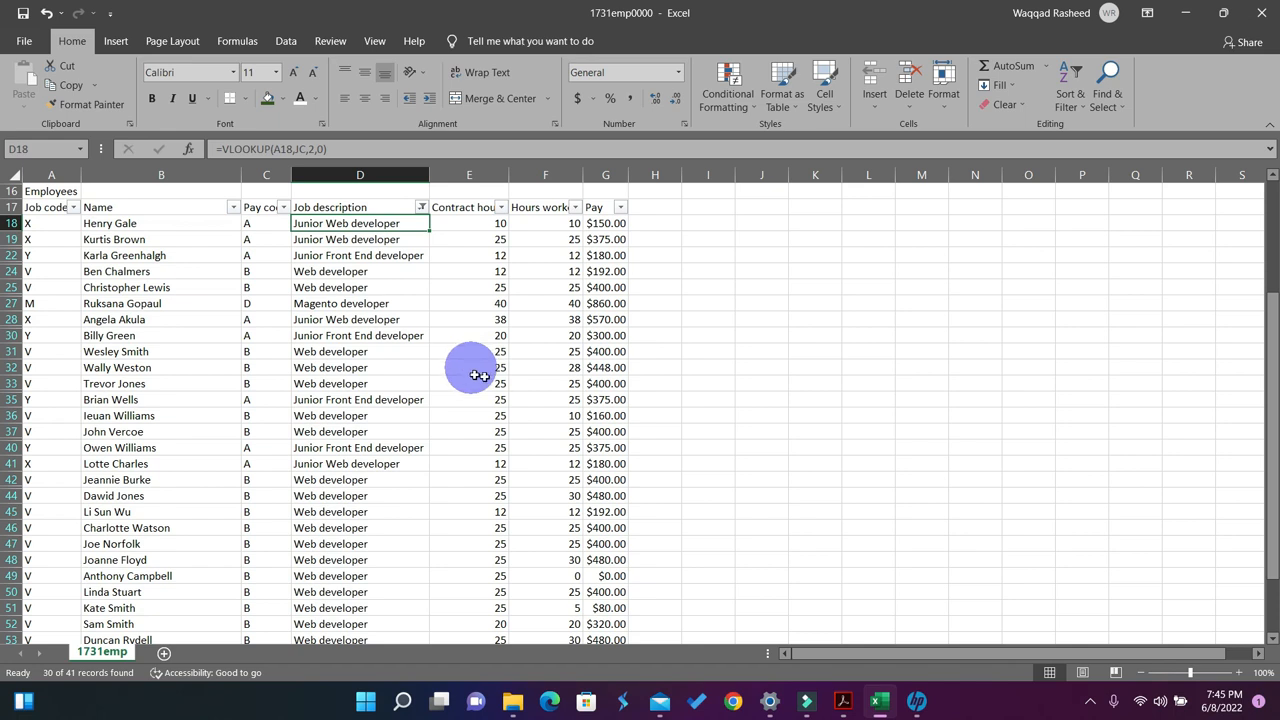
click(843, 700)
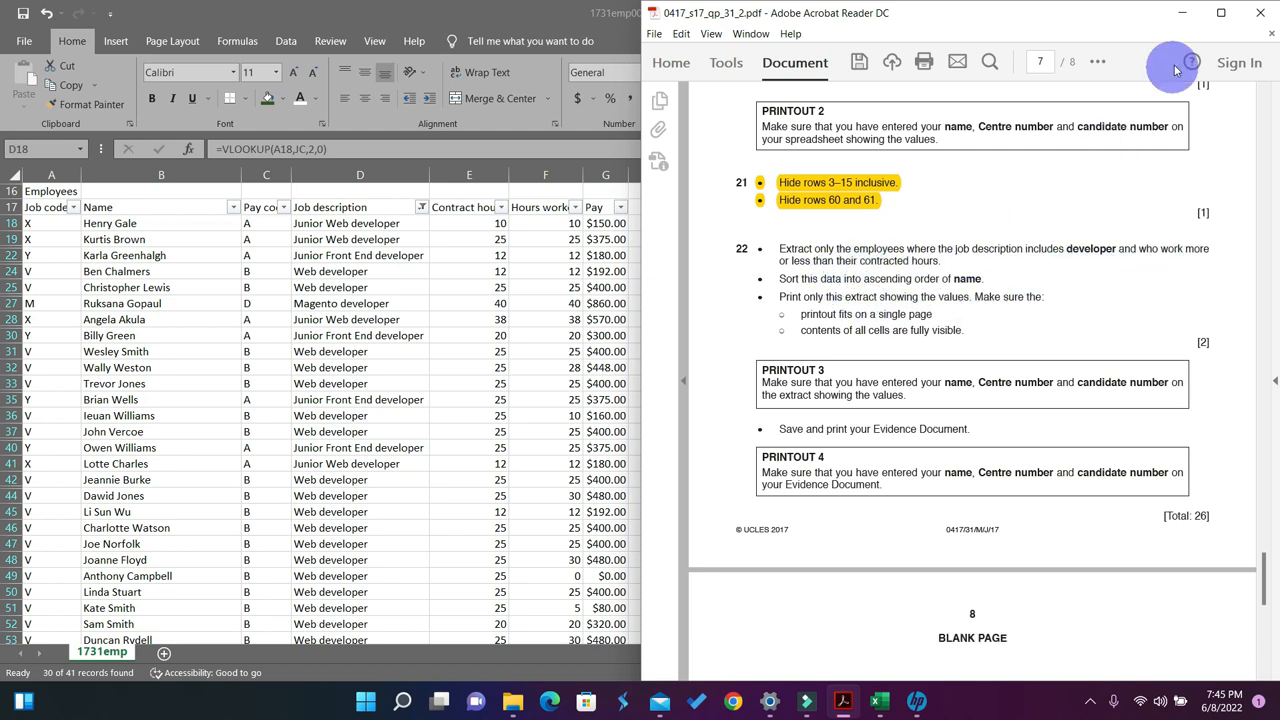
click(1180, 13)
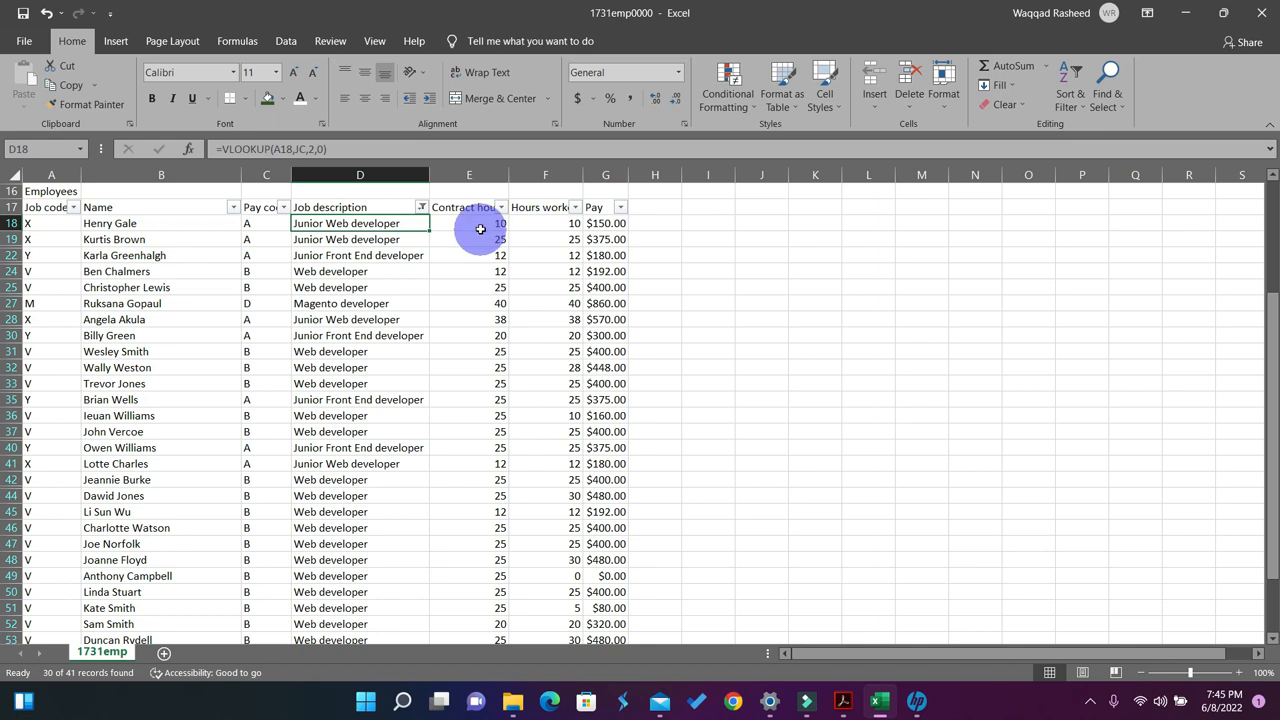
Compare Contract hours with Hours worked across the filtered developer rows to find where they differ.
click(479, 225)
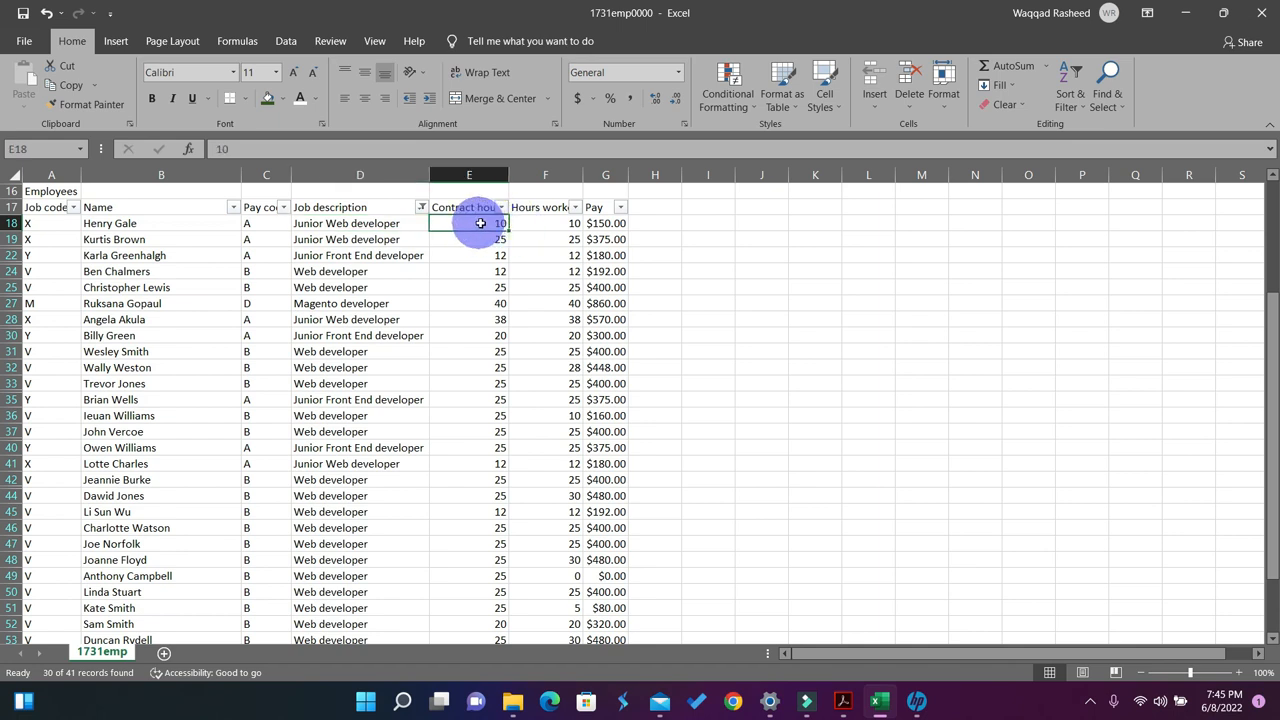
click(549, 223)
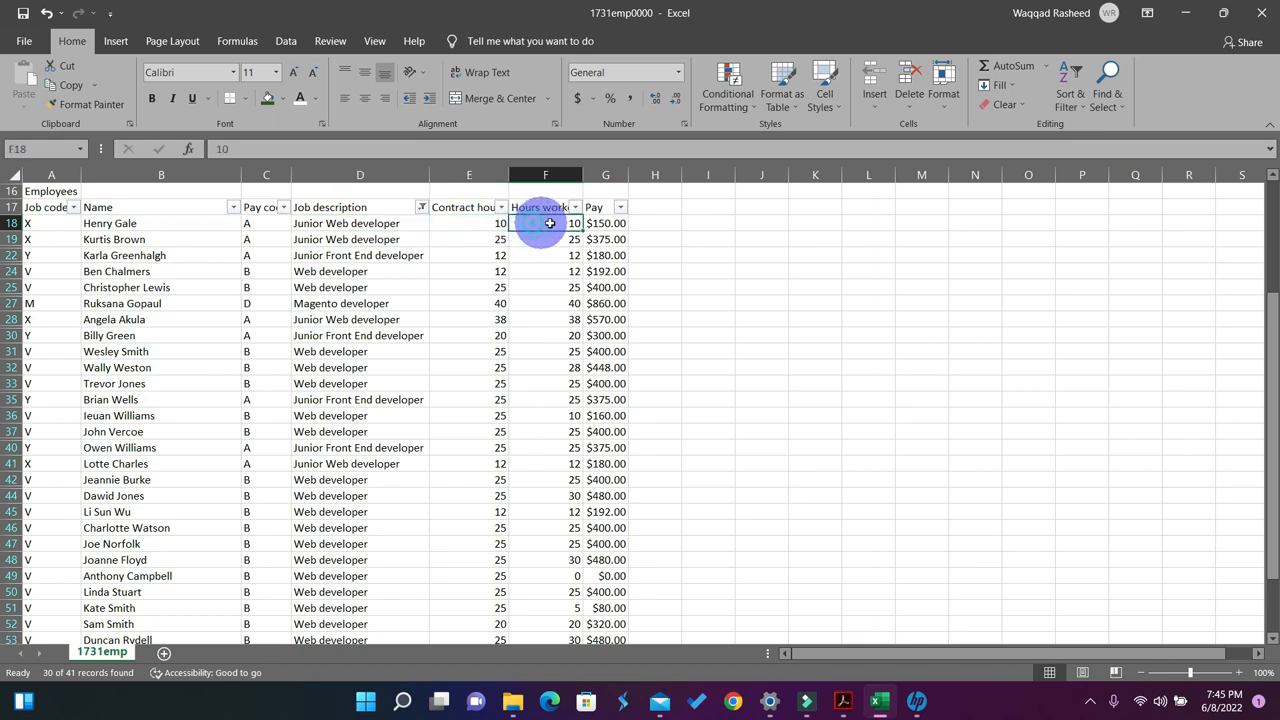
click(486, 223)
click(530, 223)
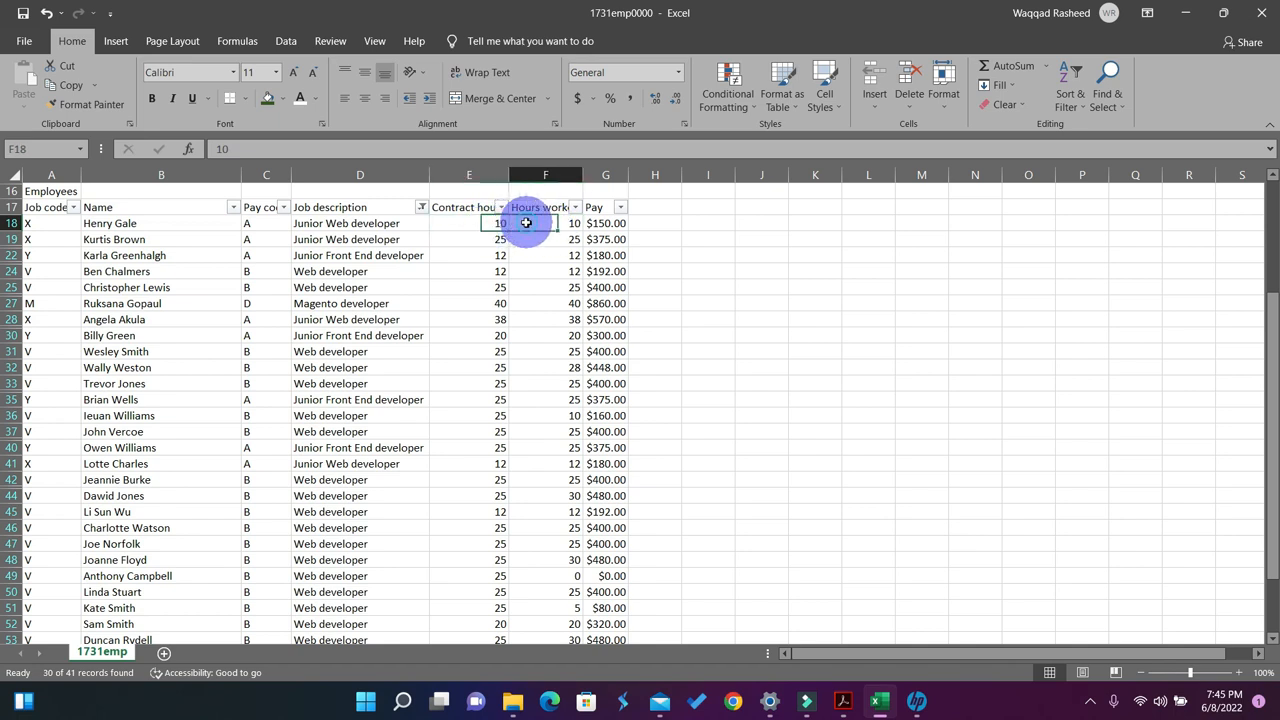
click(486, 223)
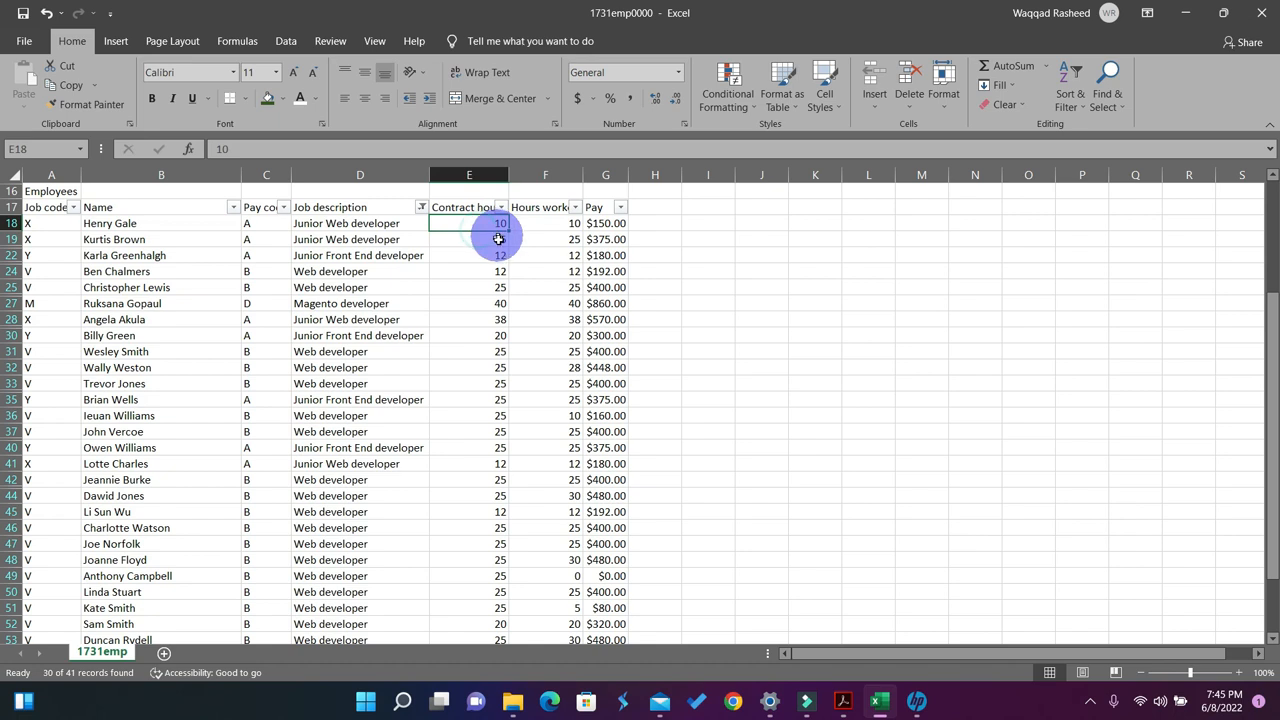
click(499, 241)
click(534, 237)
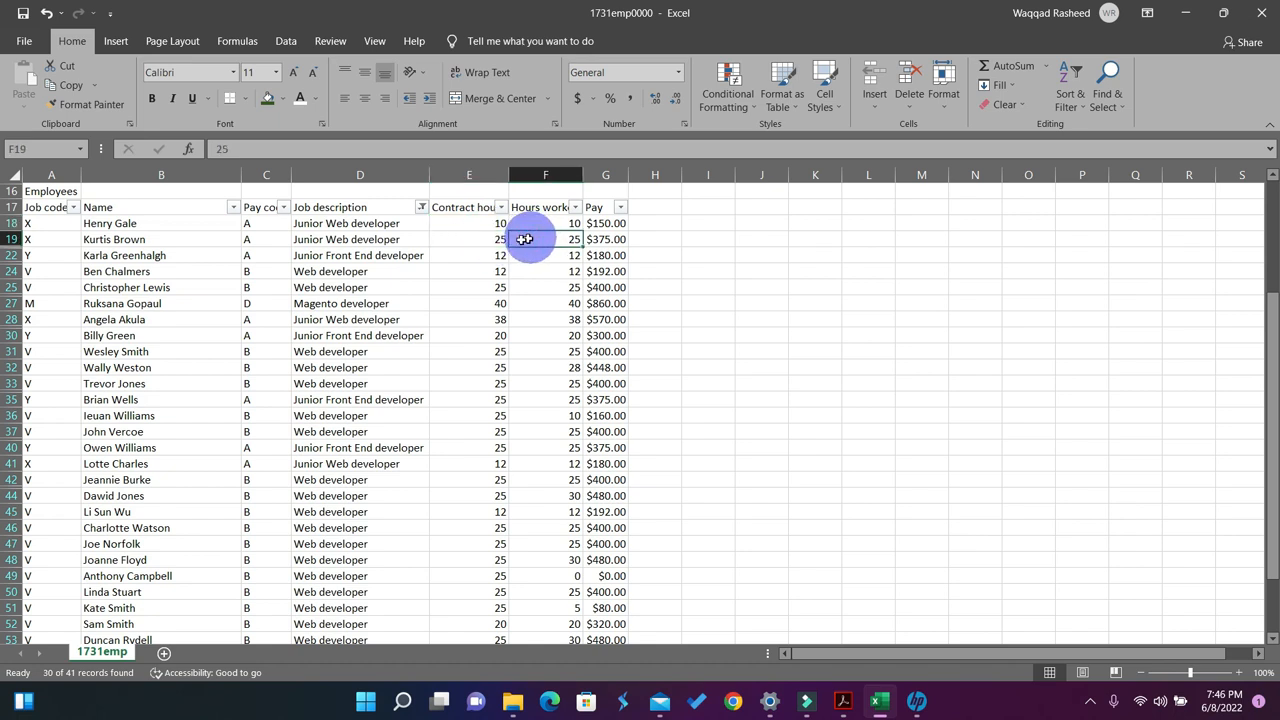
click(500, 240)
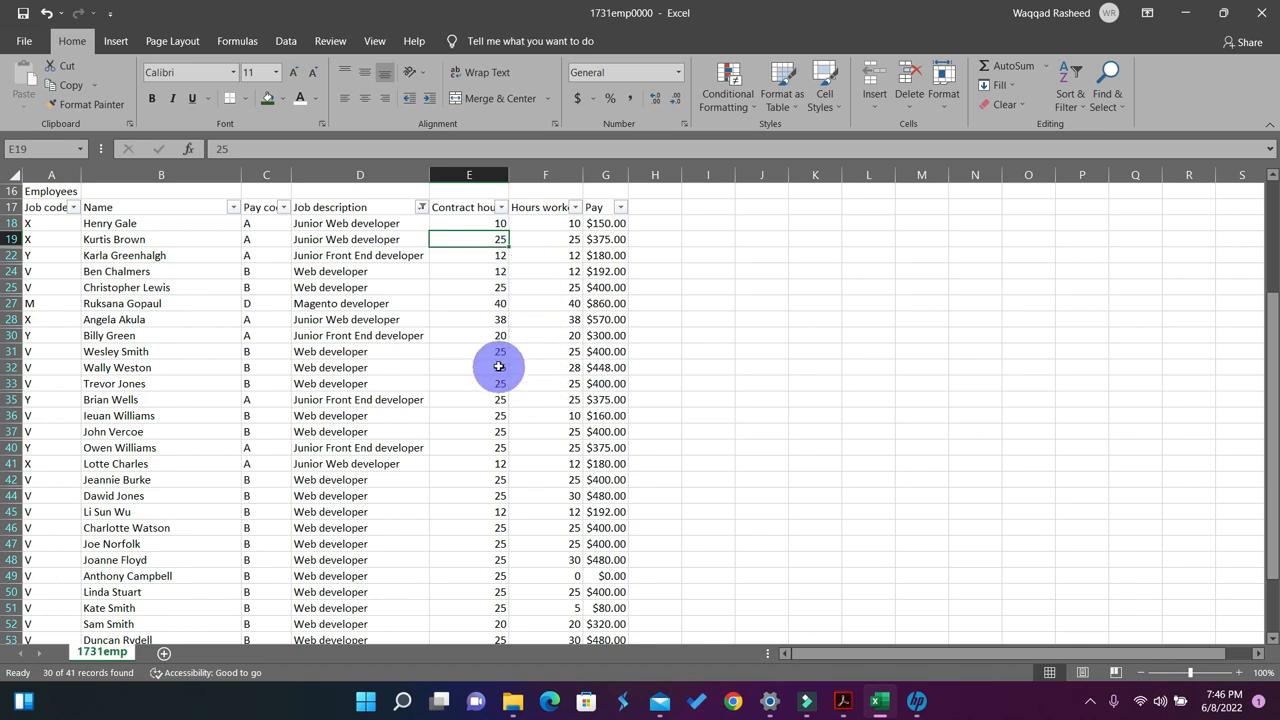
click(499, 367)
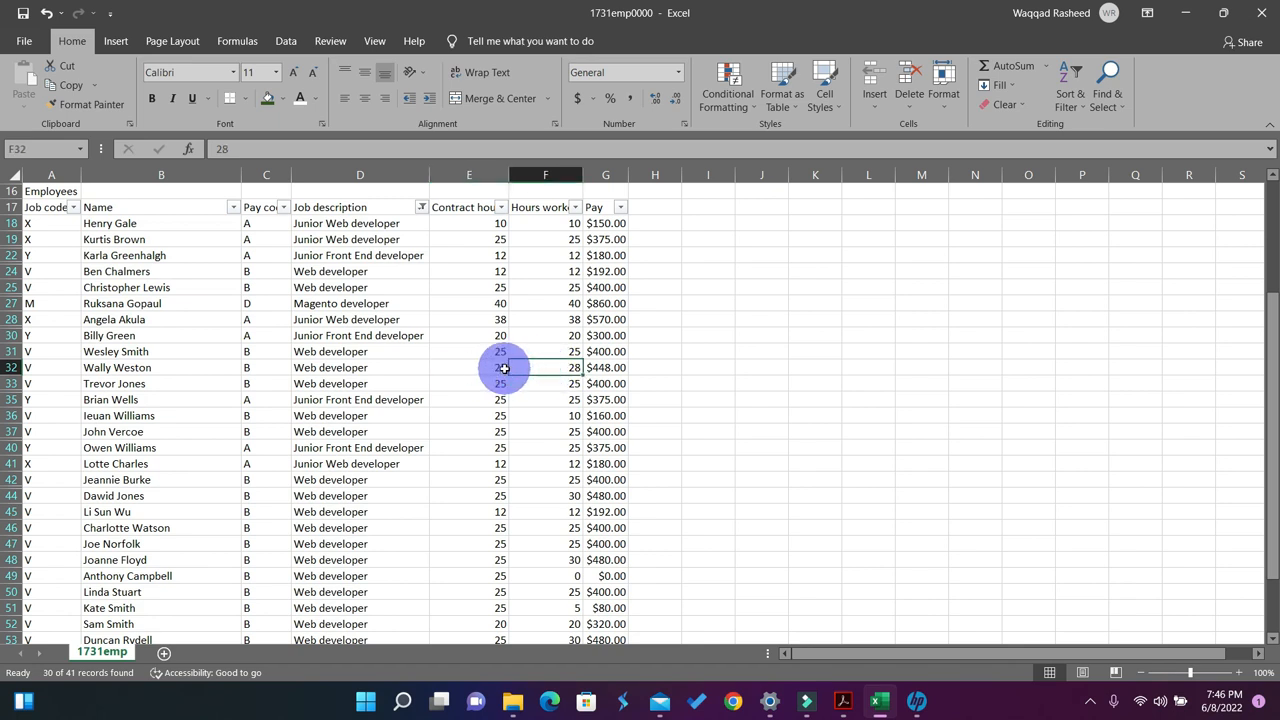
click(476, 255)
drag(472, 222, 522, 224)
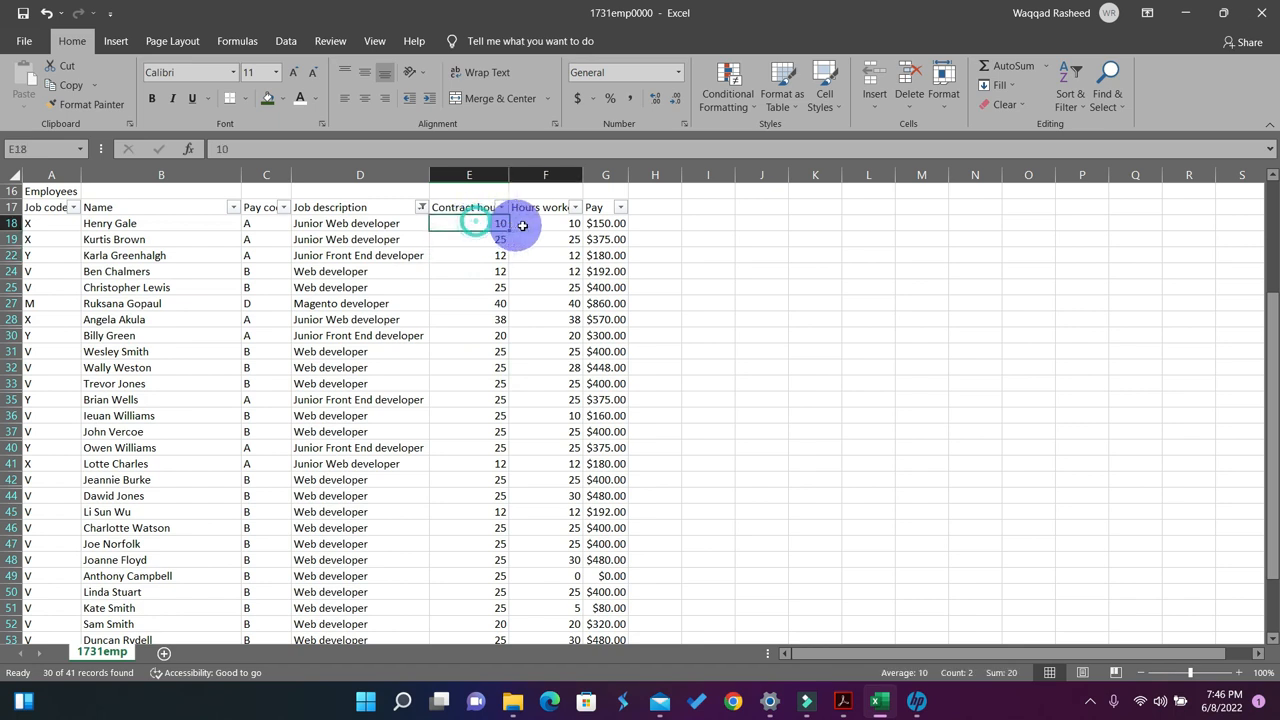
Filter the Contract hours column to exclude 10, 12 and 20.
click(501, 207)
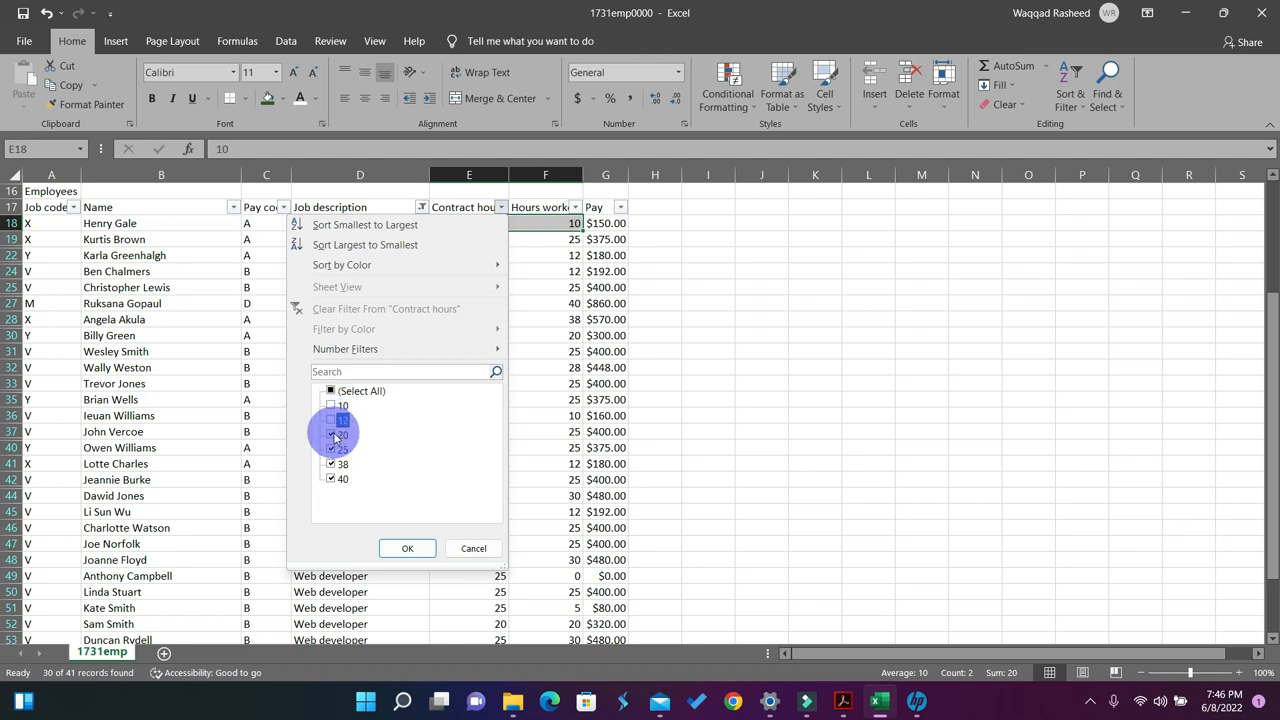
click(407, 548)
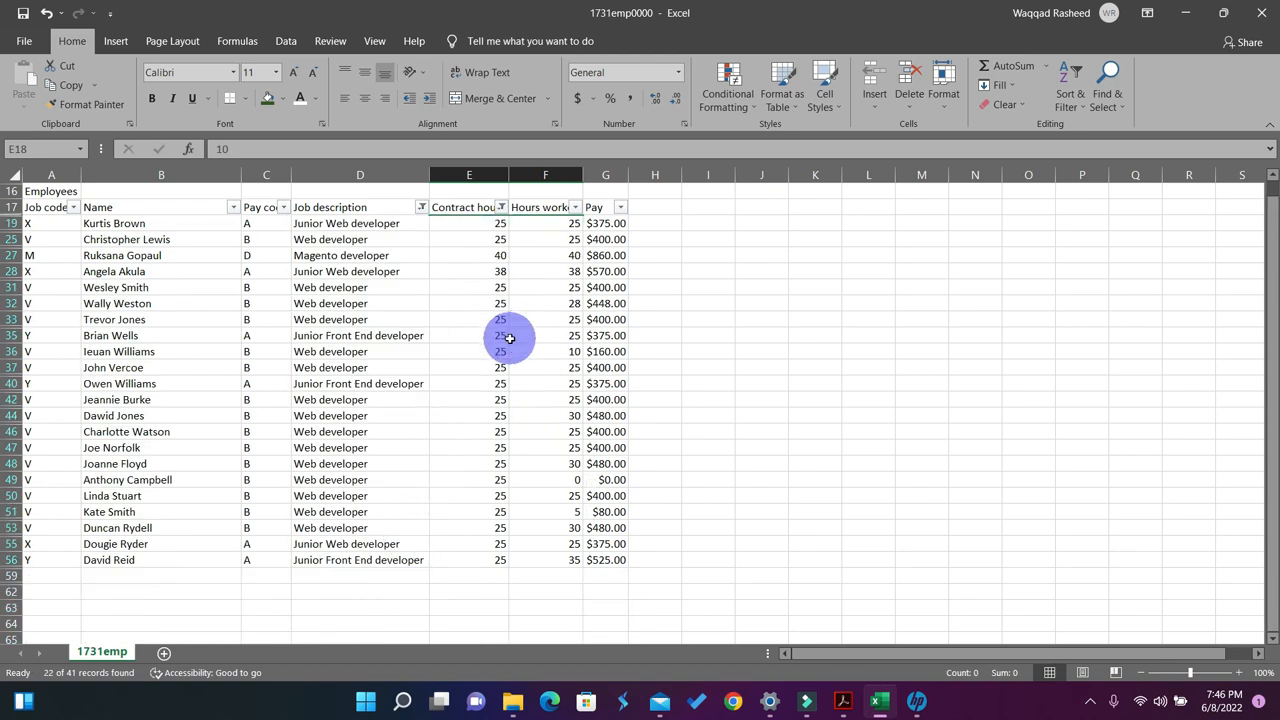
Exclude 25 from the Contract hours filter to check the 38 and 40 hour rows alone, and include 25 again.
click(500, 212)
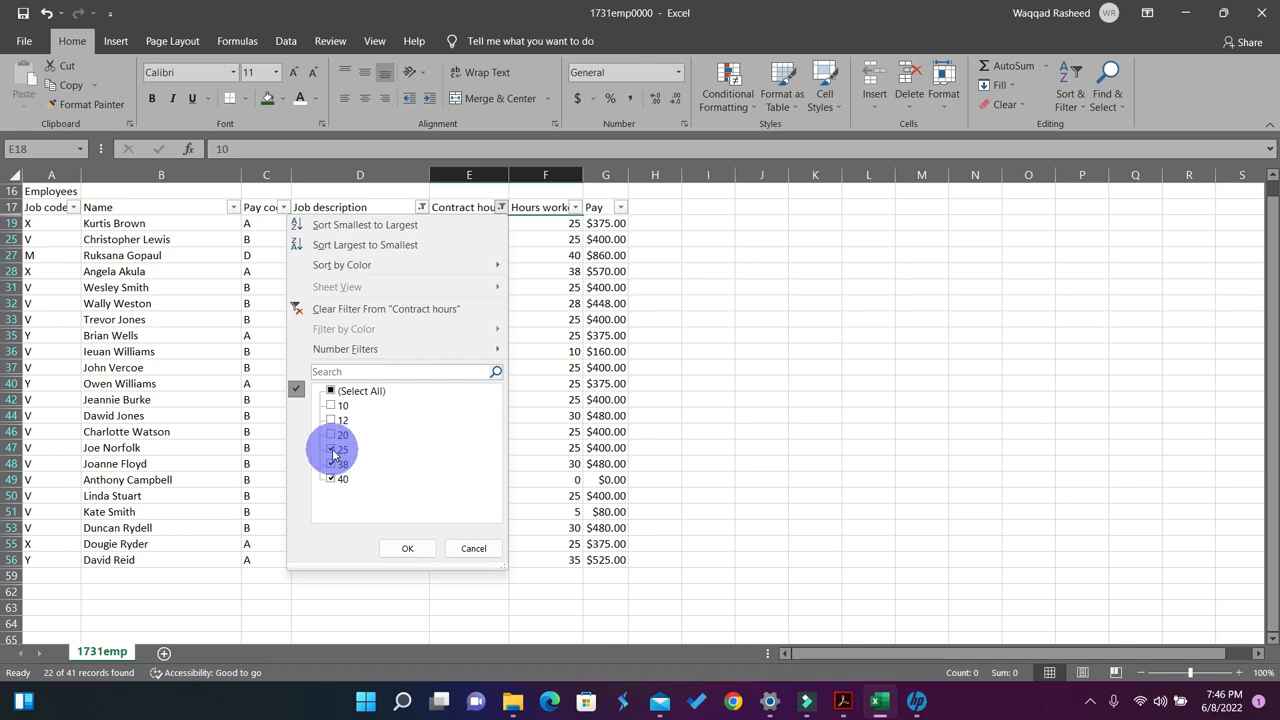
click(407, 548)
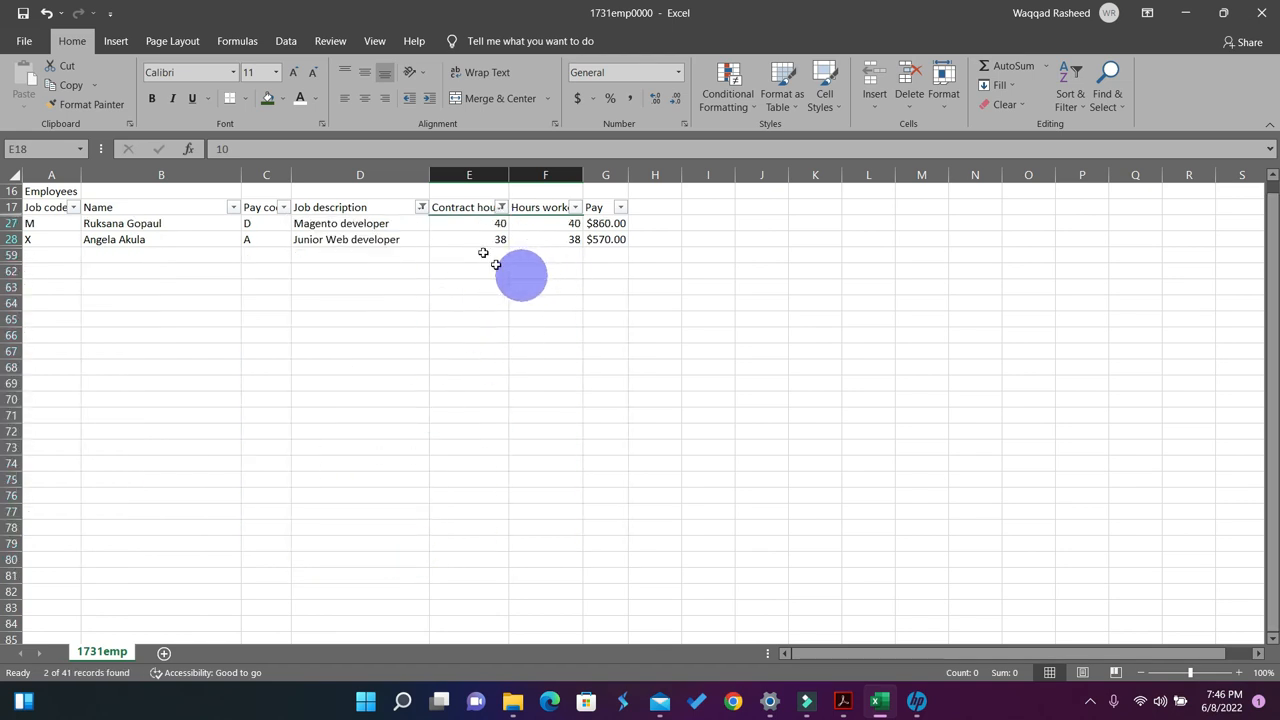
click(501, 207)
click(332, 449)
click(405, 545)
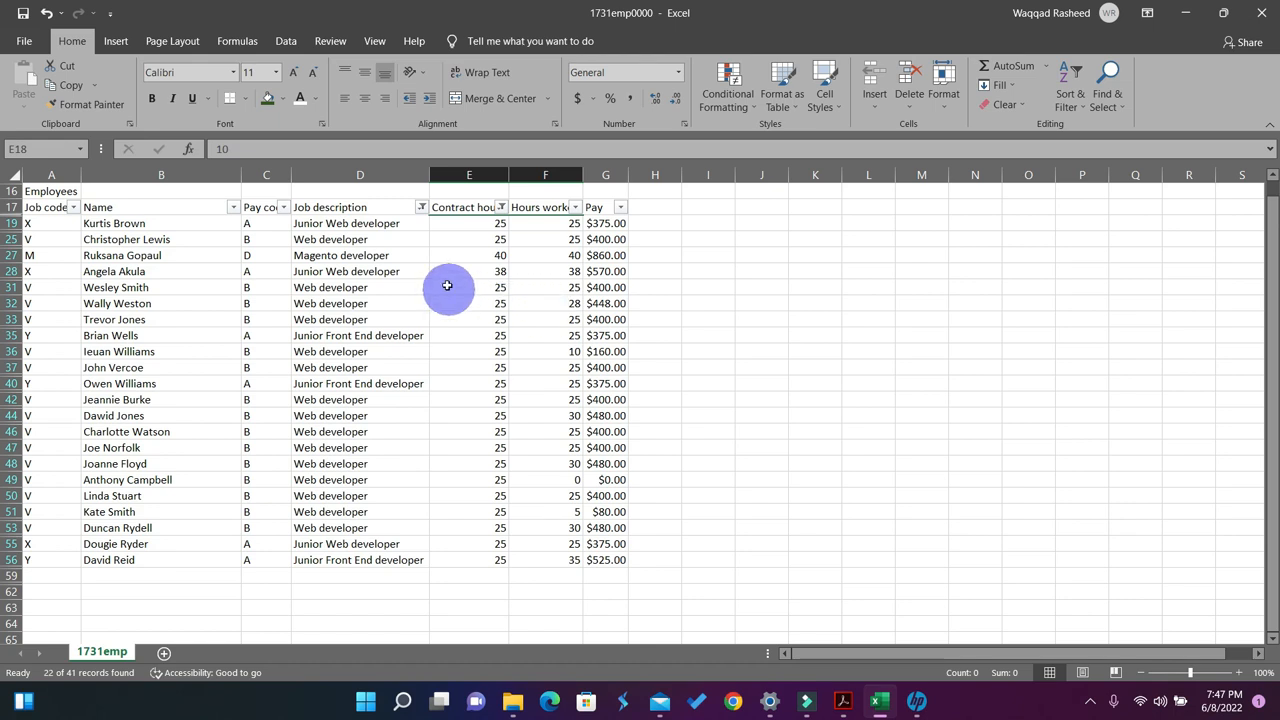
Filter the Hours worked column to exclude 25.
click(575, 208)
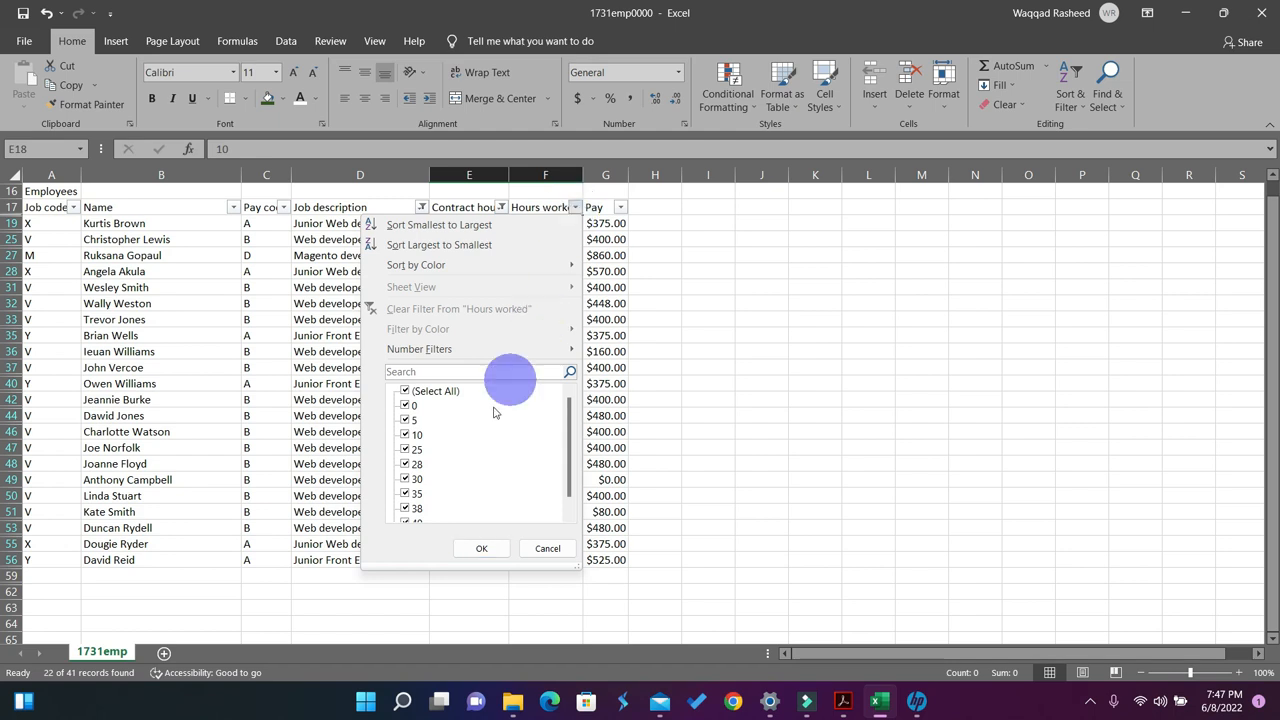
click(410, 452)
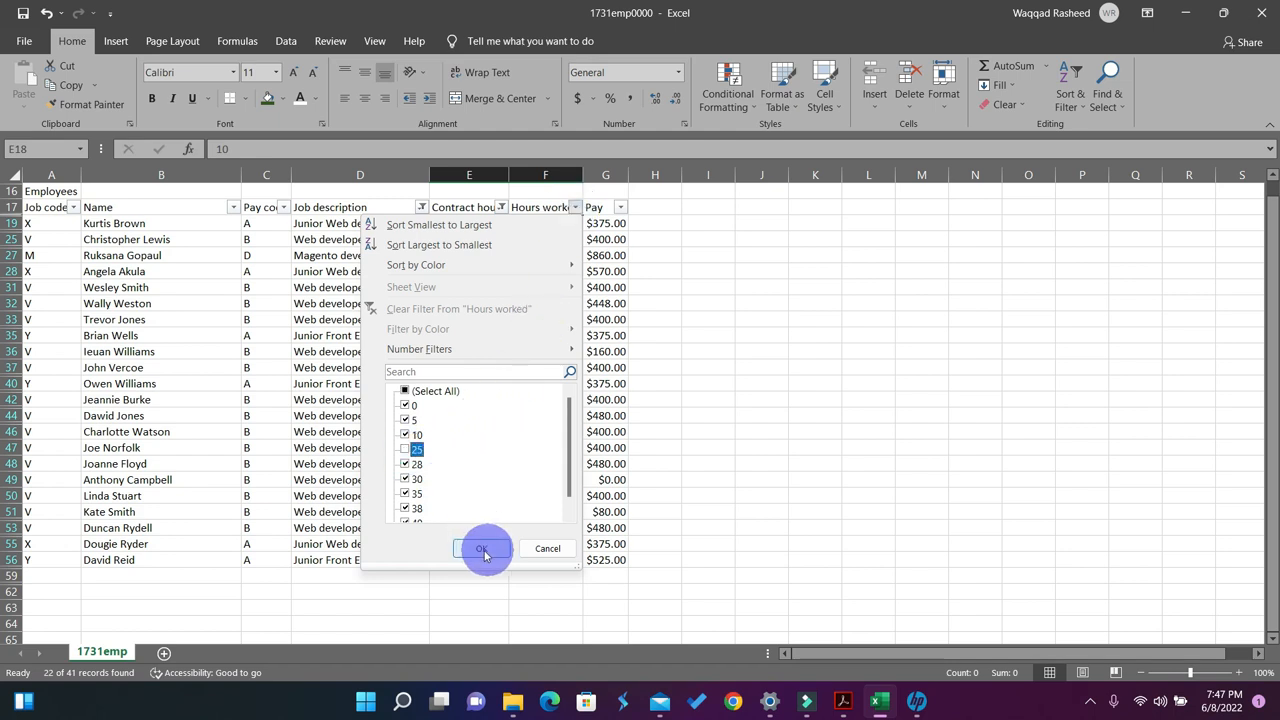
click(481, 548)
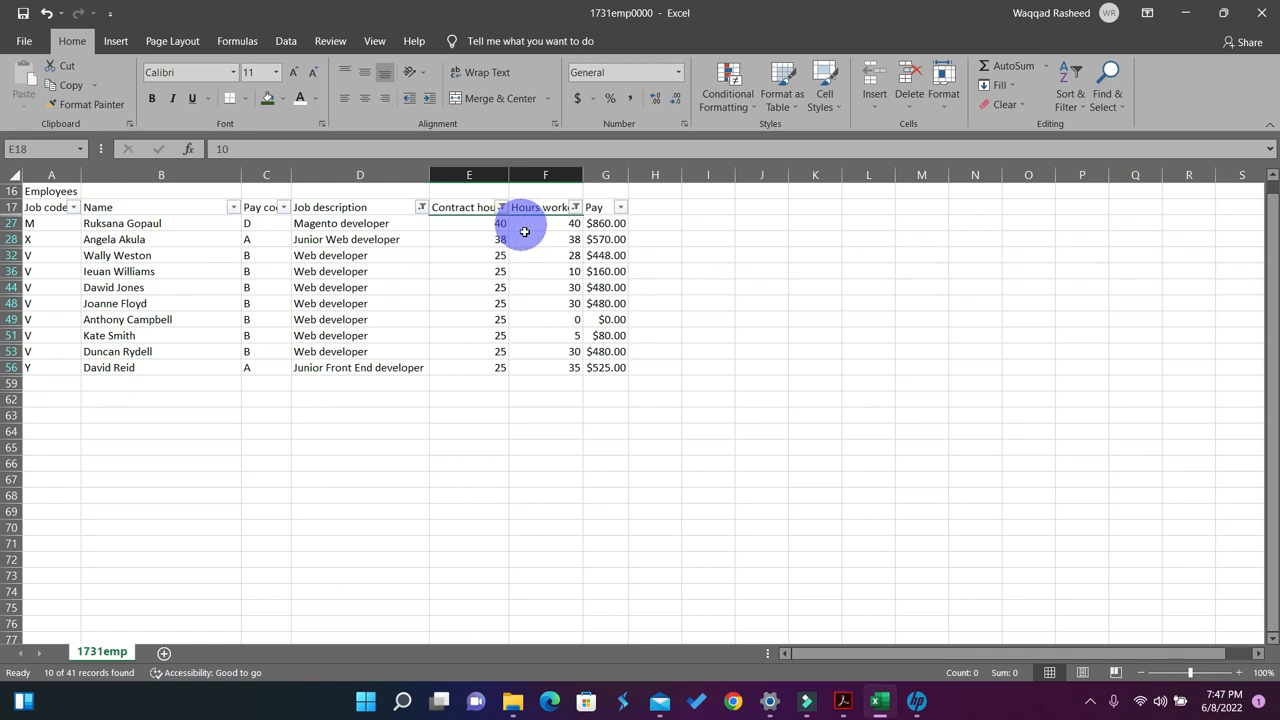
Exclude 38 and 40 from the Contract hours filter so that only 25 stays selected.
click(501, 207)
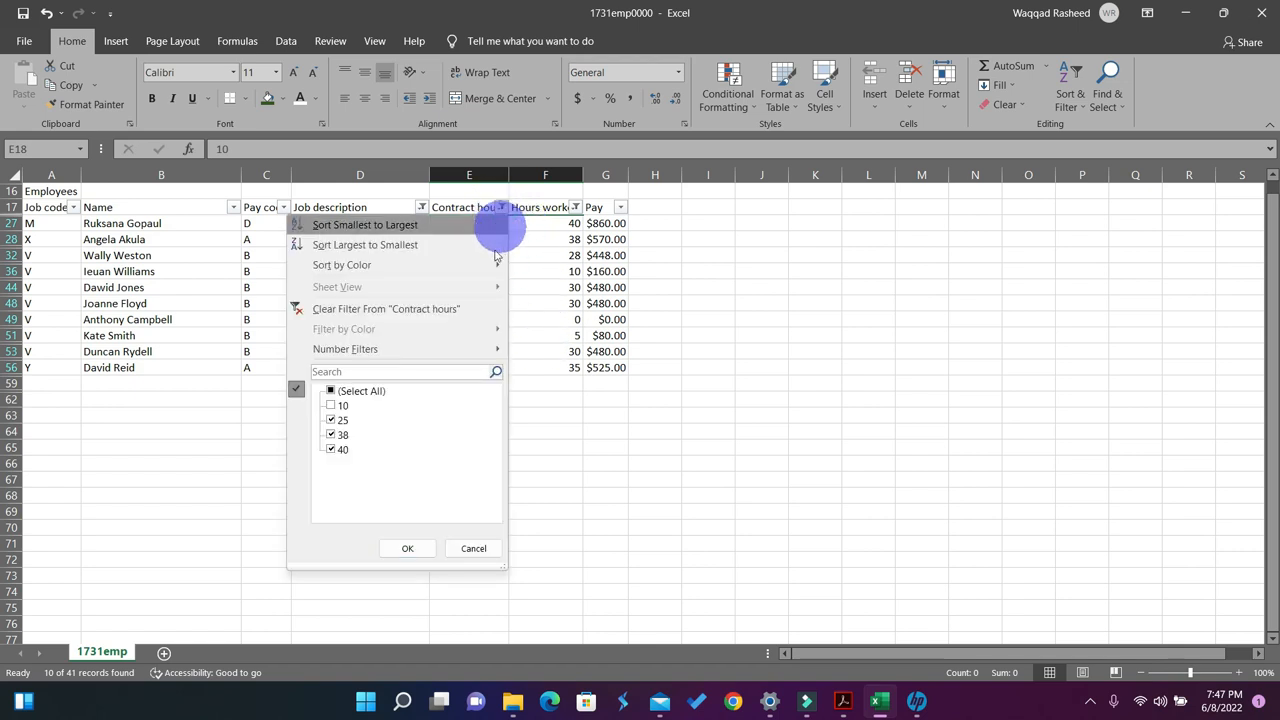
click(331, 437)
click(331, 449)
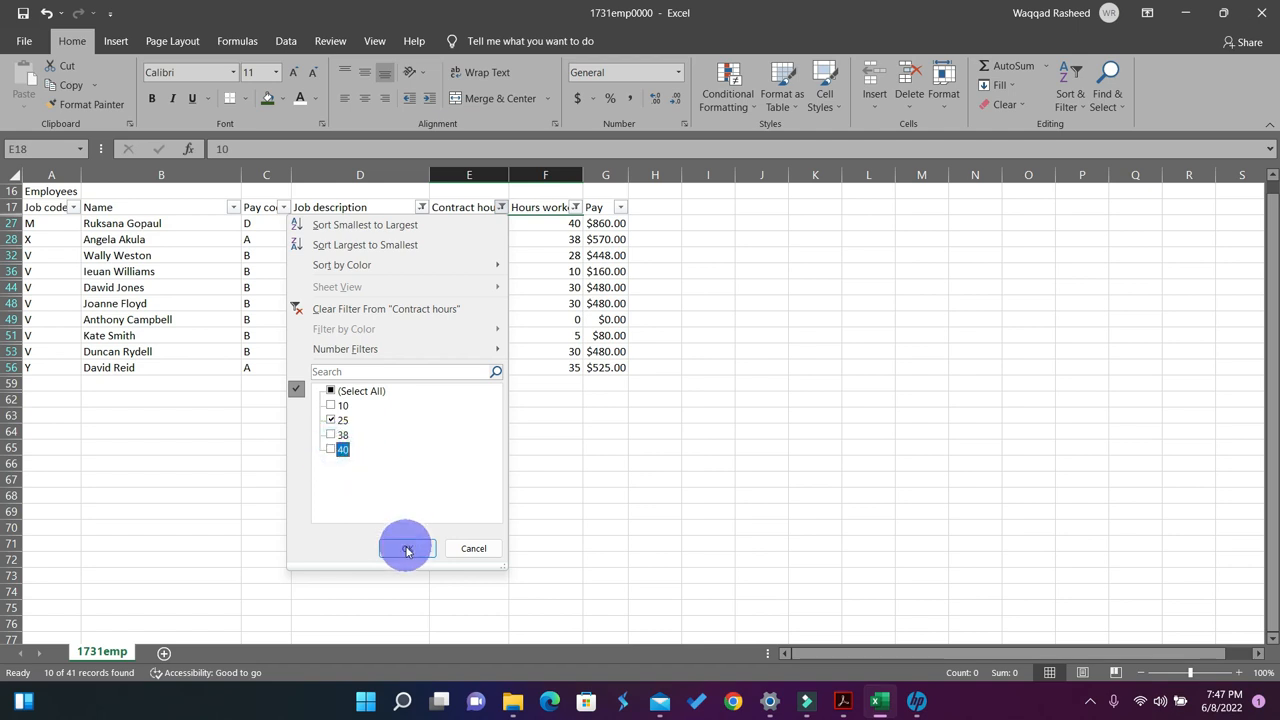
click(407, 548)
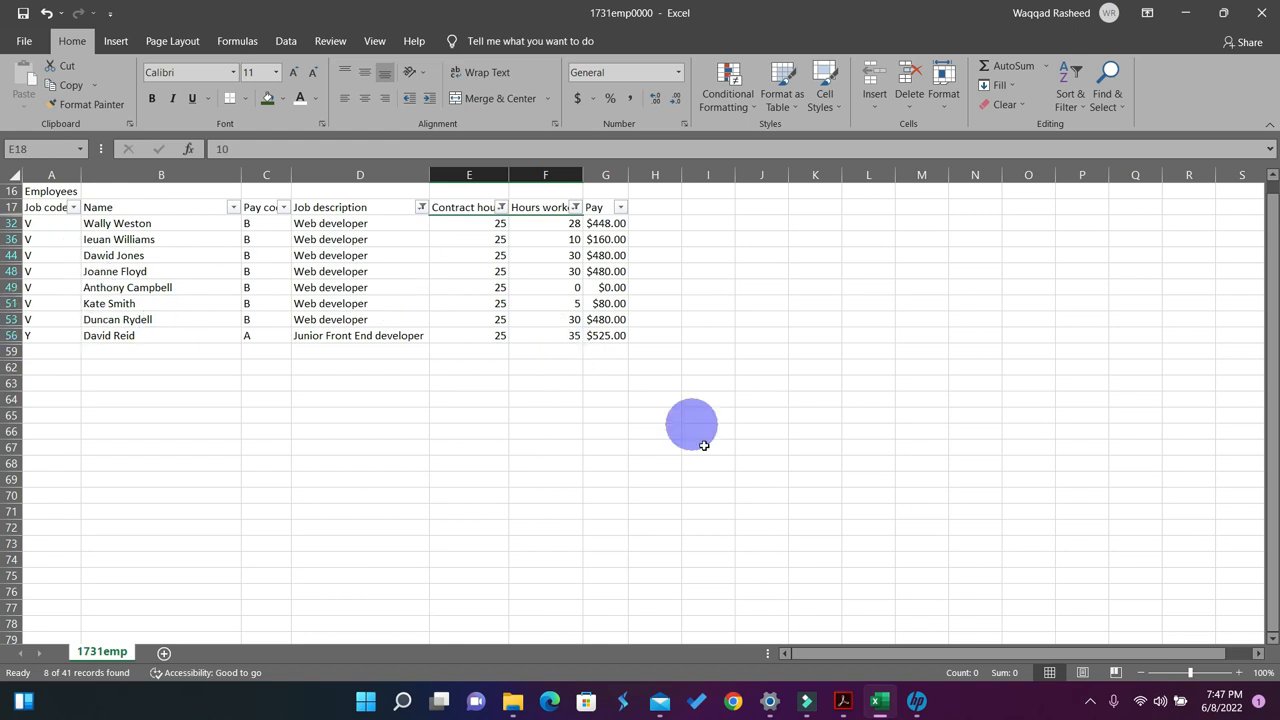
Sort the extracted rows by Name from A to Z, checking the sort order against task 22 in the exam paper.
click(840, 704)
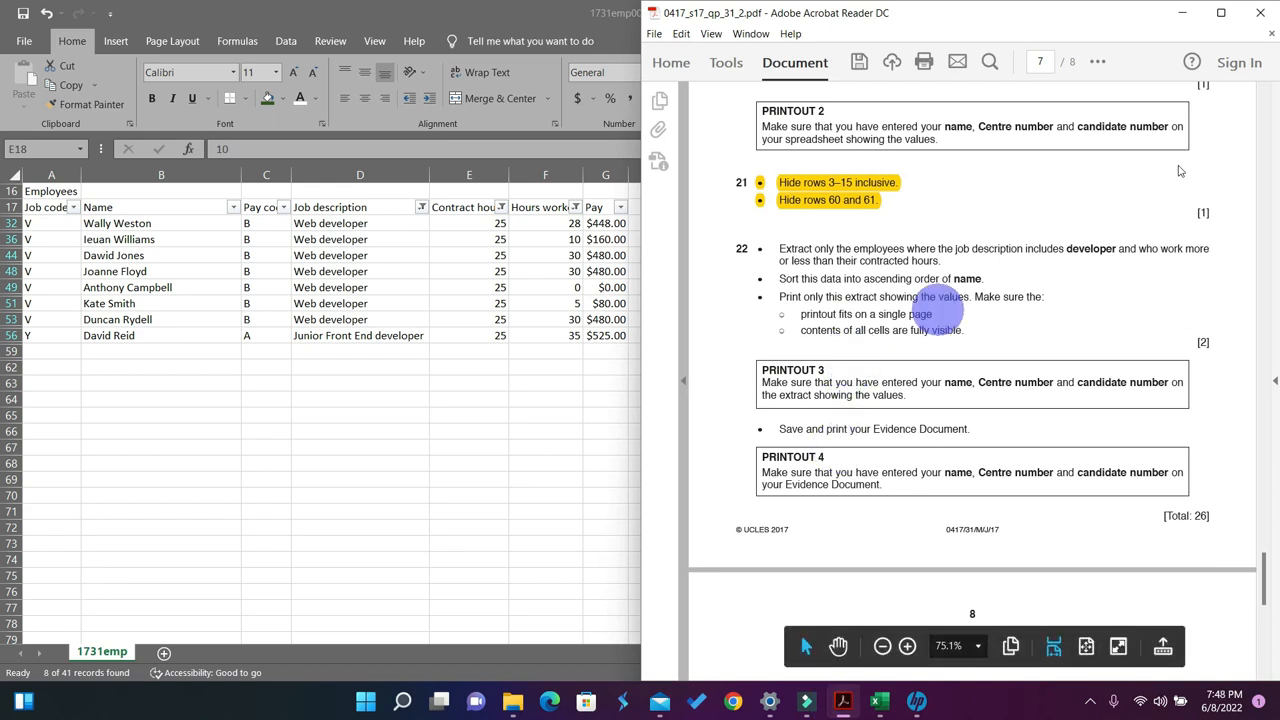
click(1182, 13)
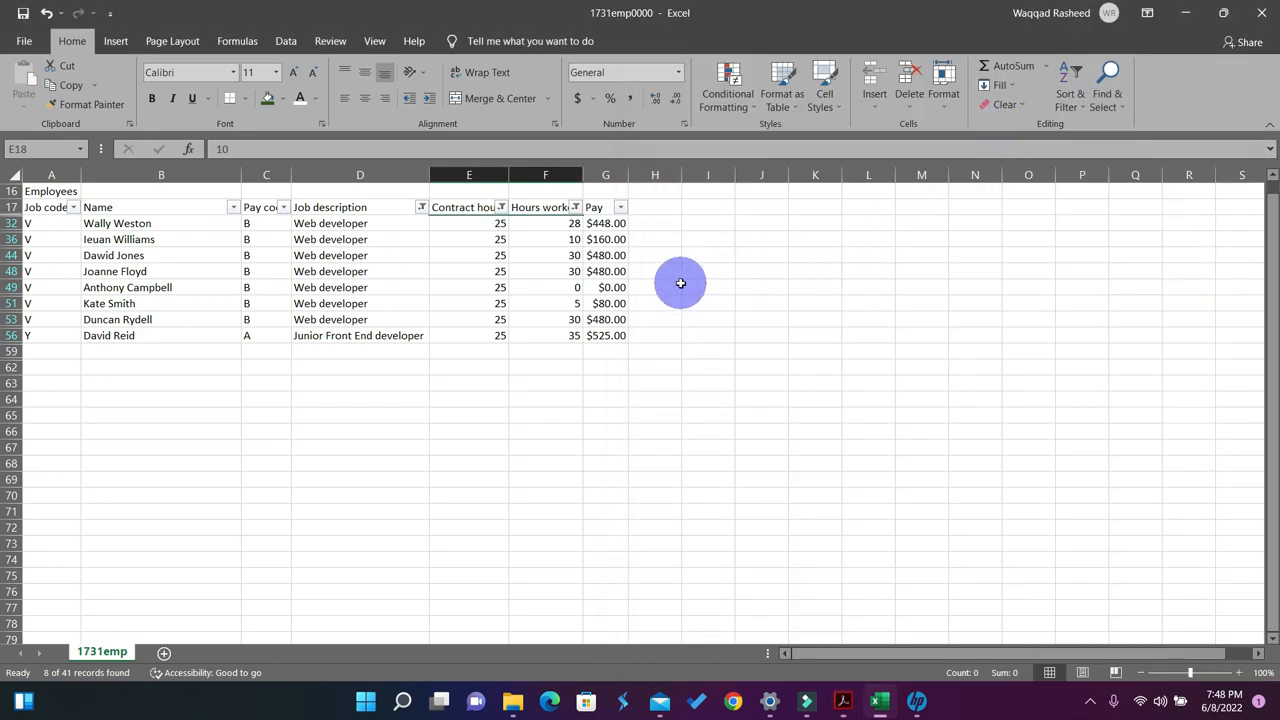
click(233, 208)
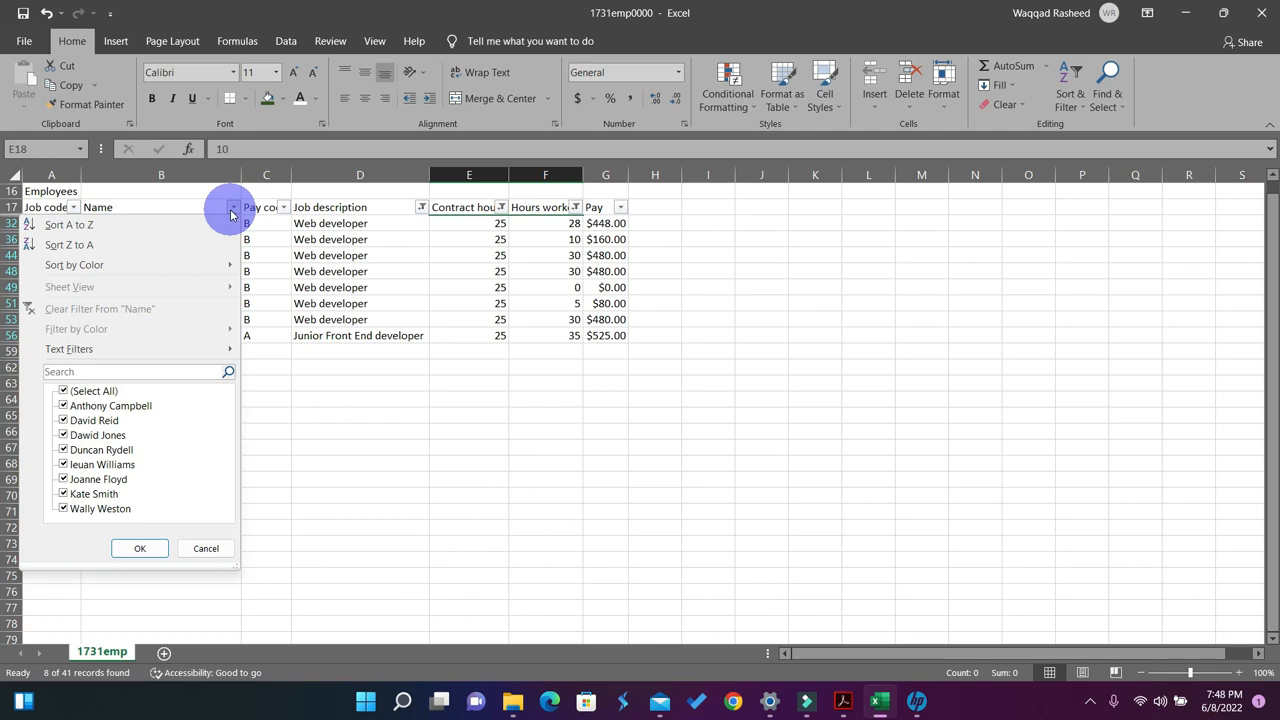
mouse_move(125, 268)
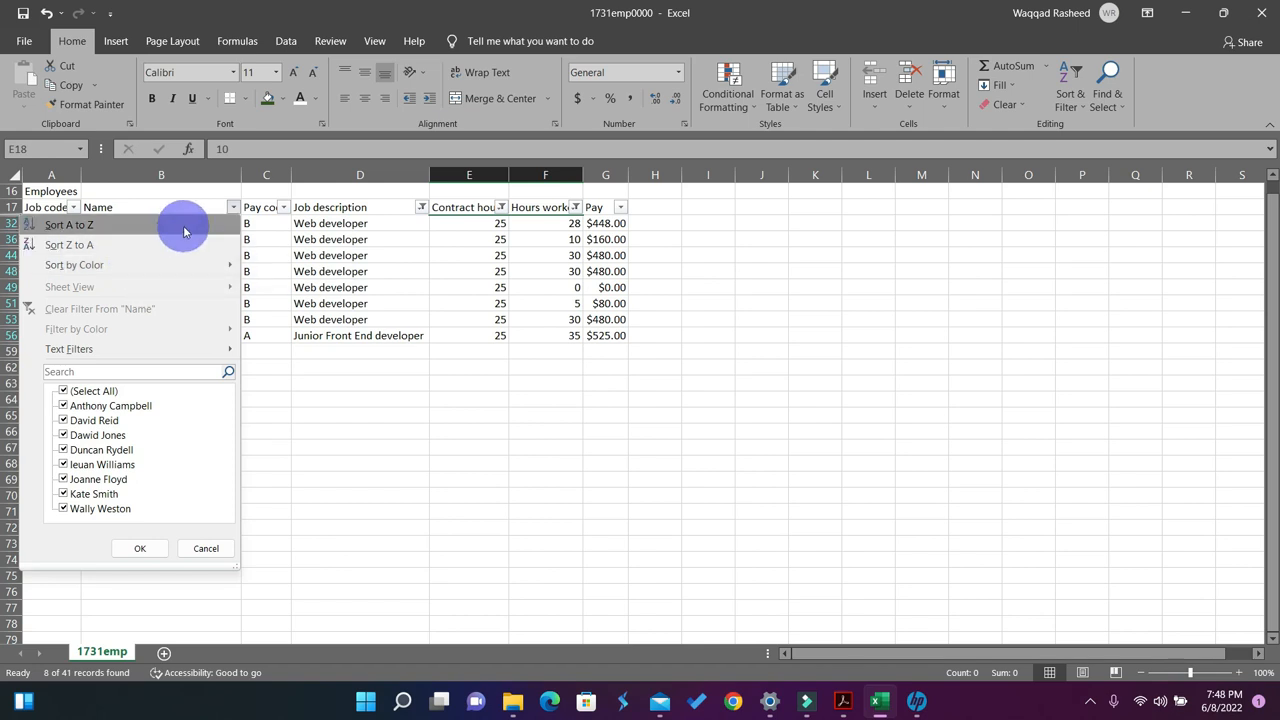
click(183, 225)
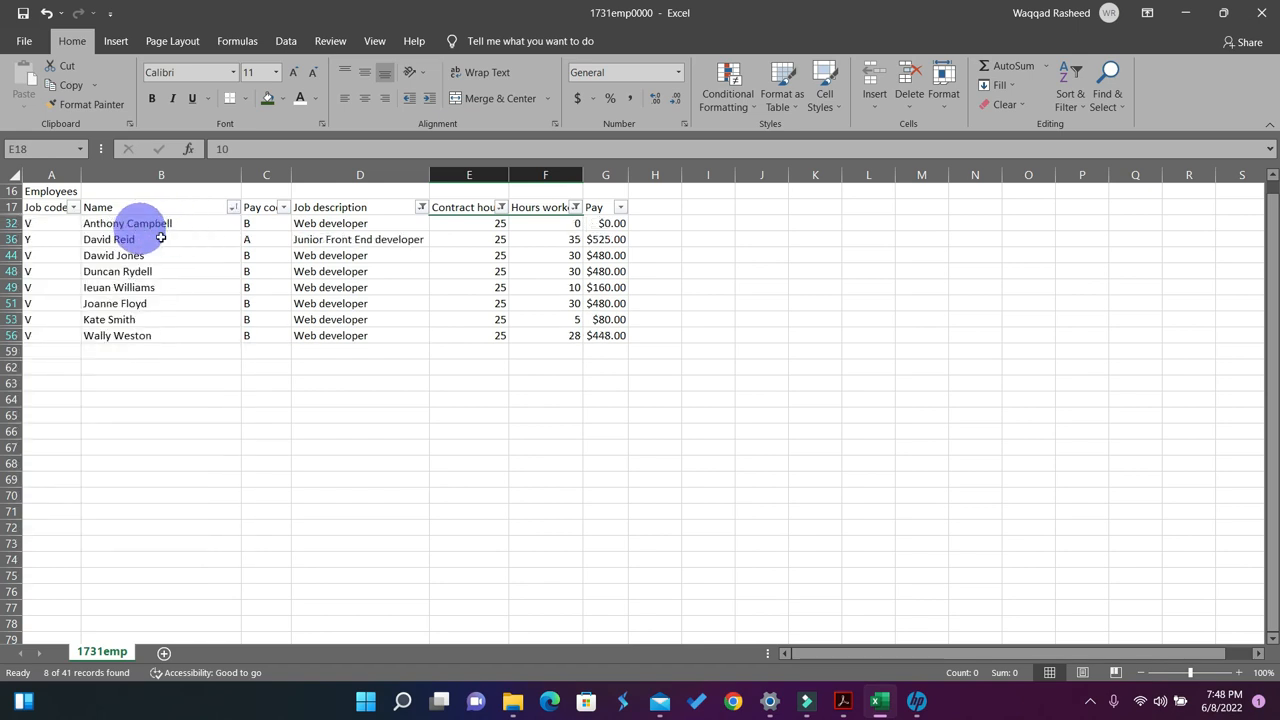
click(843, 700)
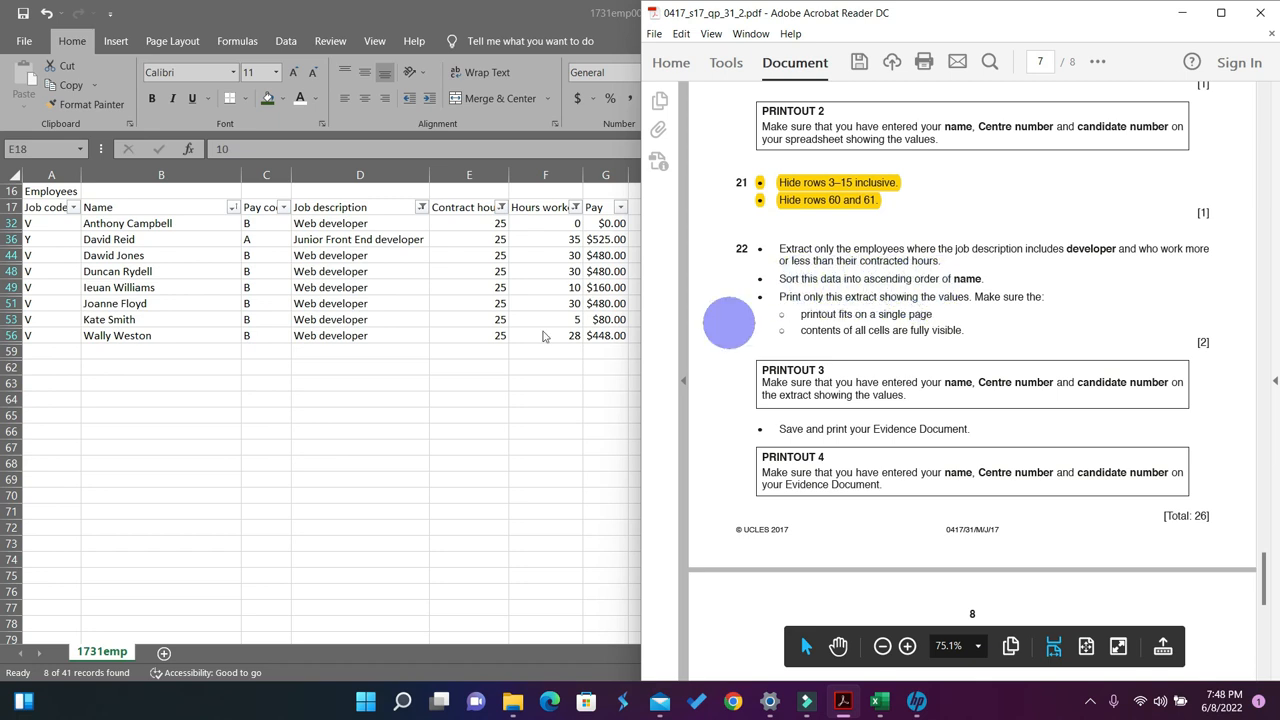
click(230, 212)
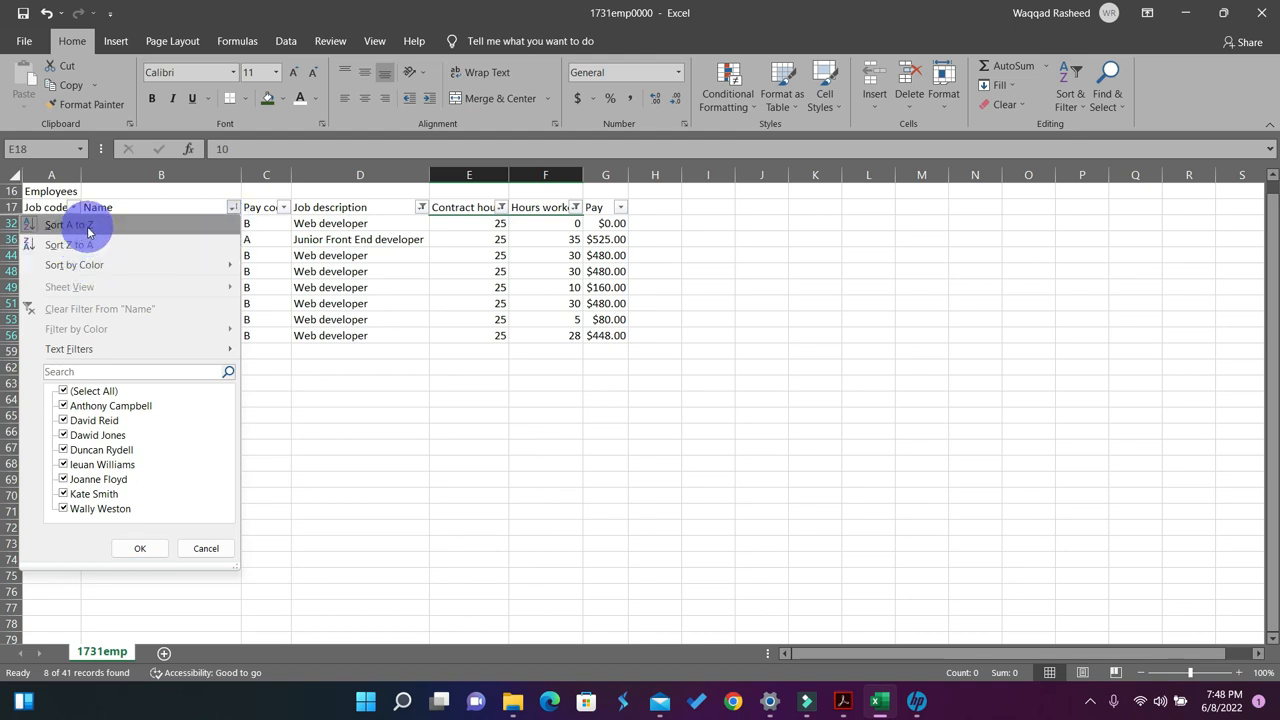
click(347, 382)
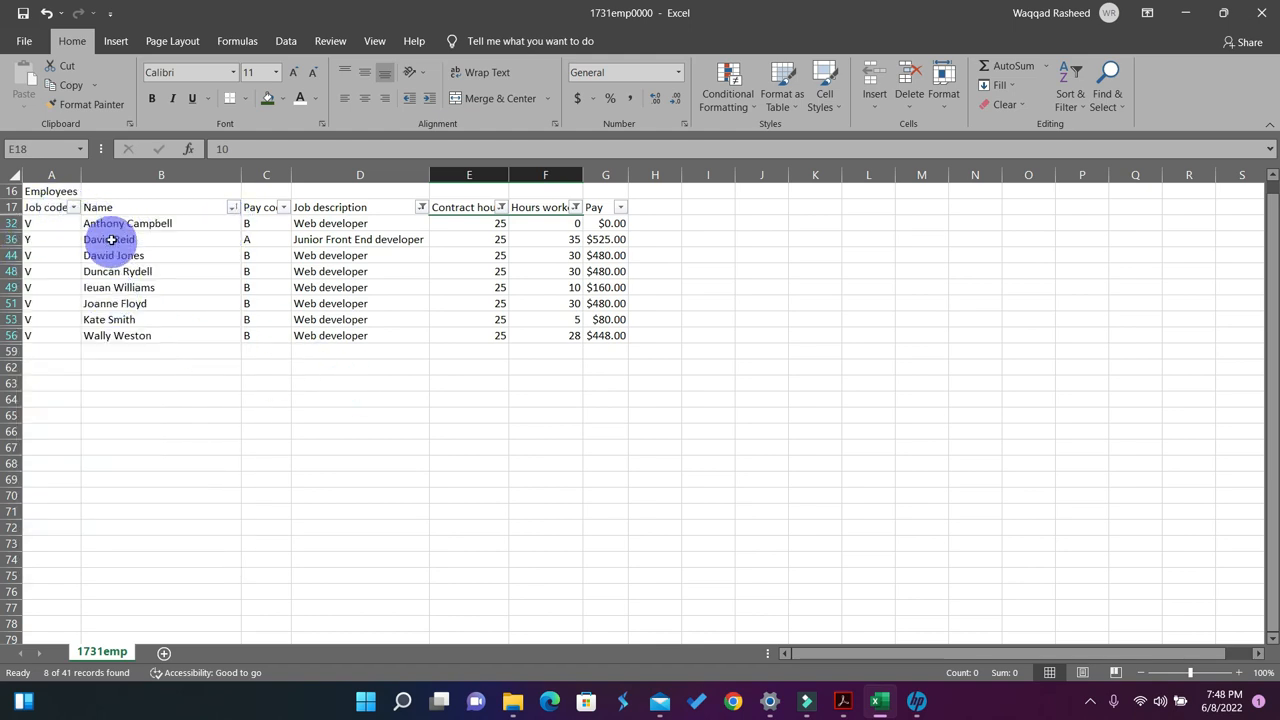
Preview the extract's printout and compare it with the exam paper's single-page and fully visible cell contents requirements.
click(848, 703)
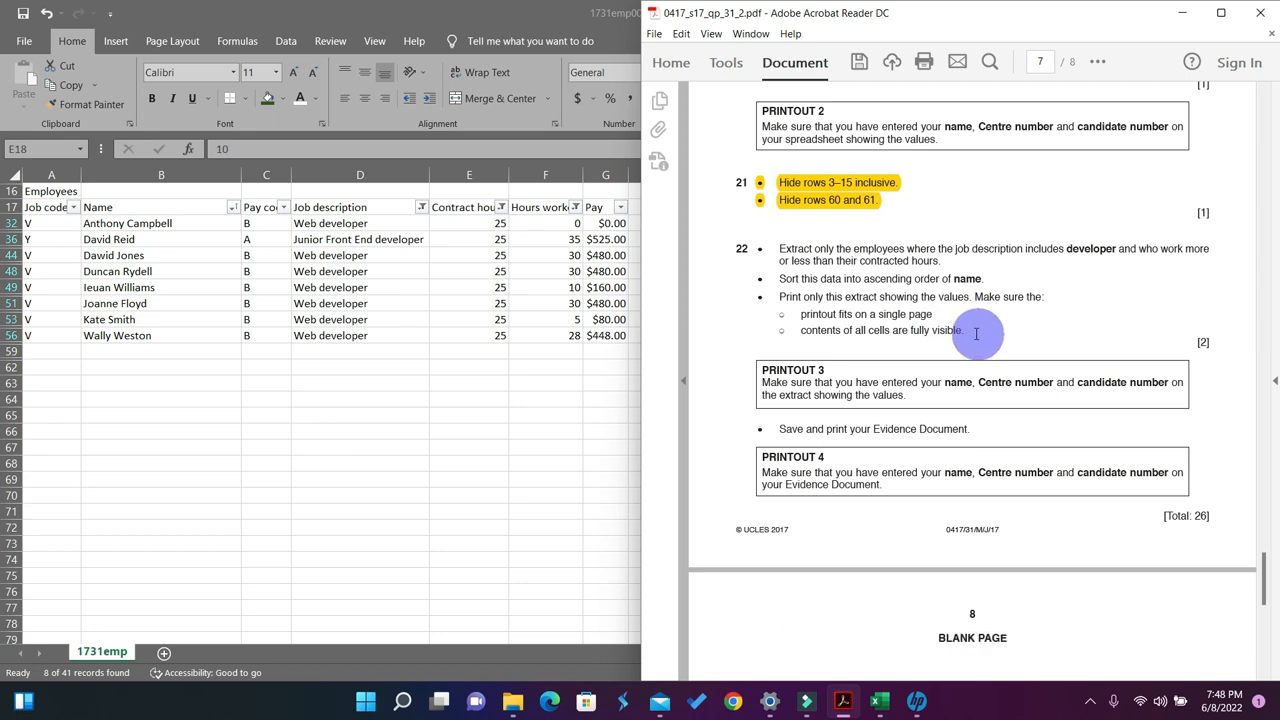
click(1182, 13)
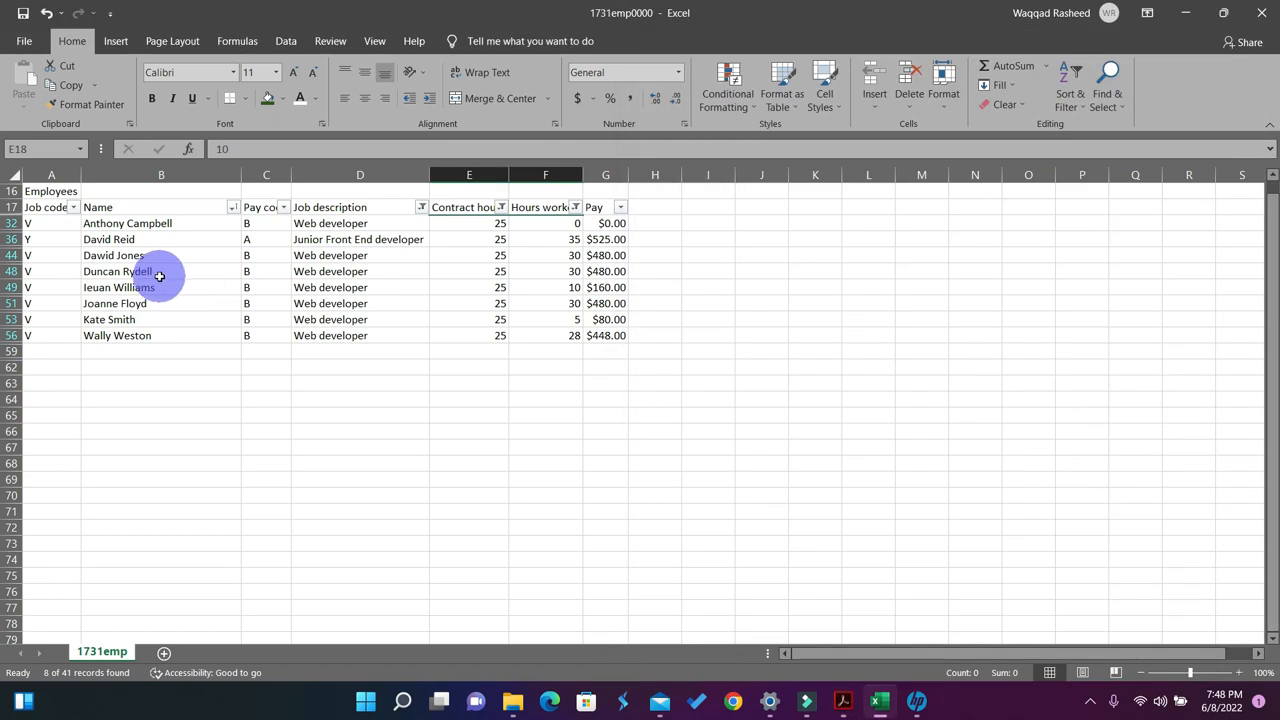
key(ctrl+p)
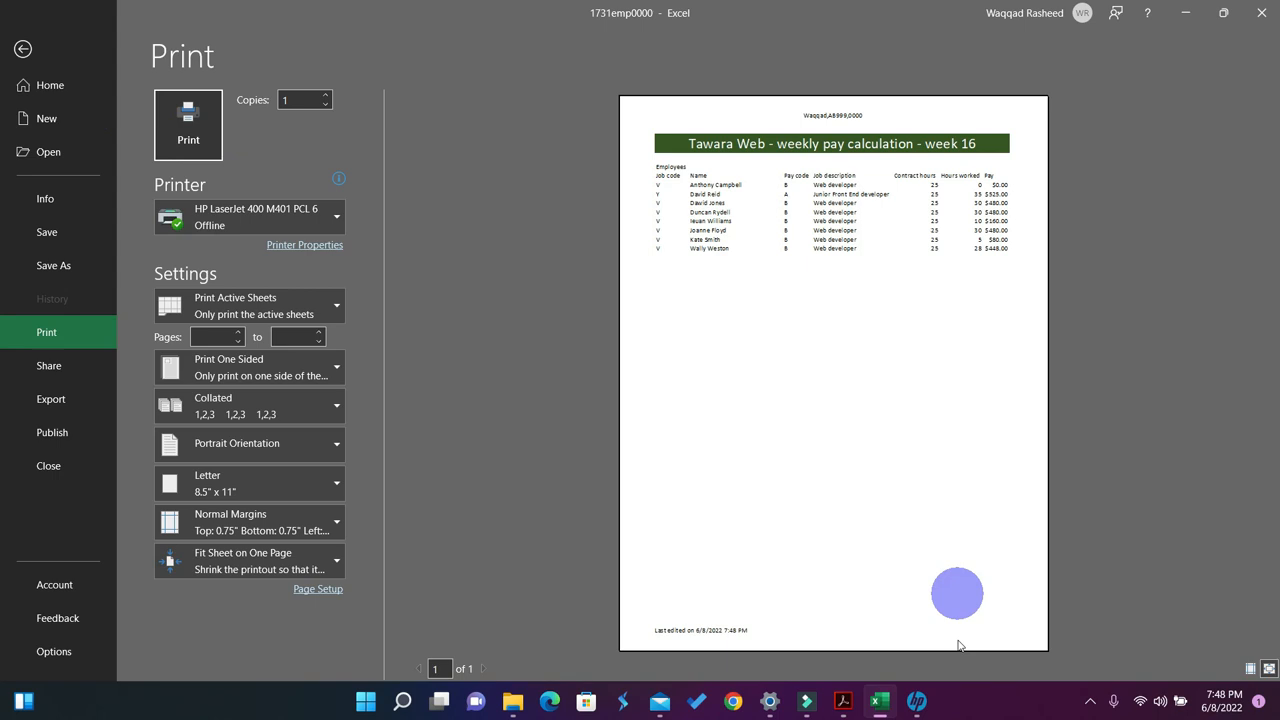
click(846, 703)
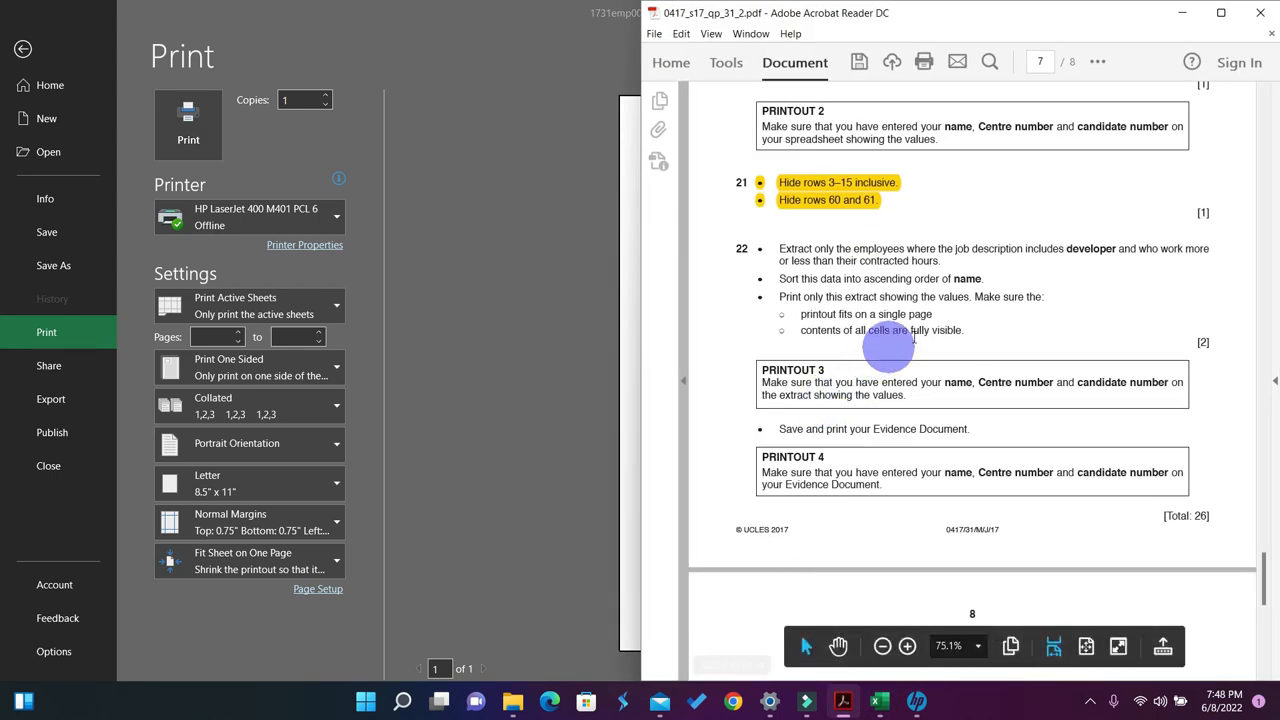
Highlight all of task 22 in the exam paper, from the extract instruction to the fully visible cell contents requirement.
drag(966, 334, 739, 250)
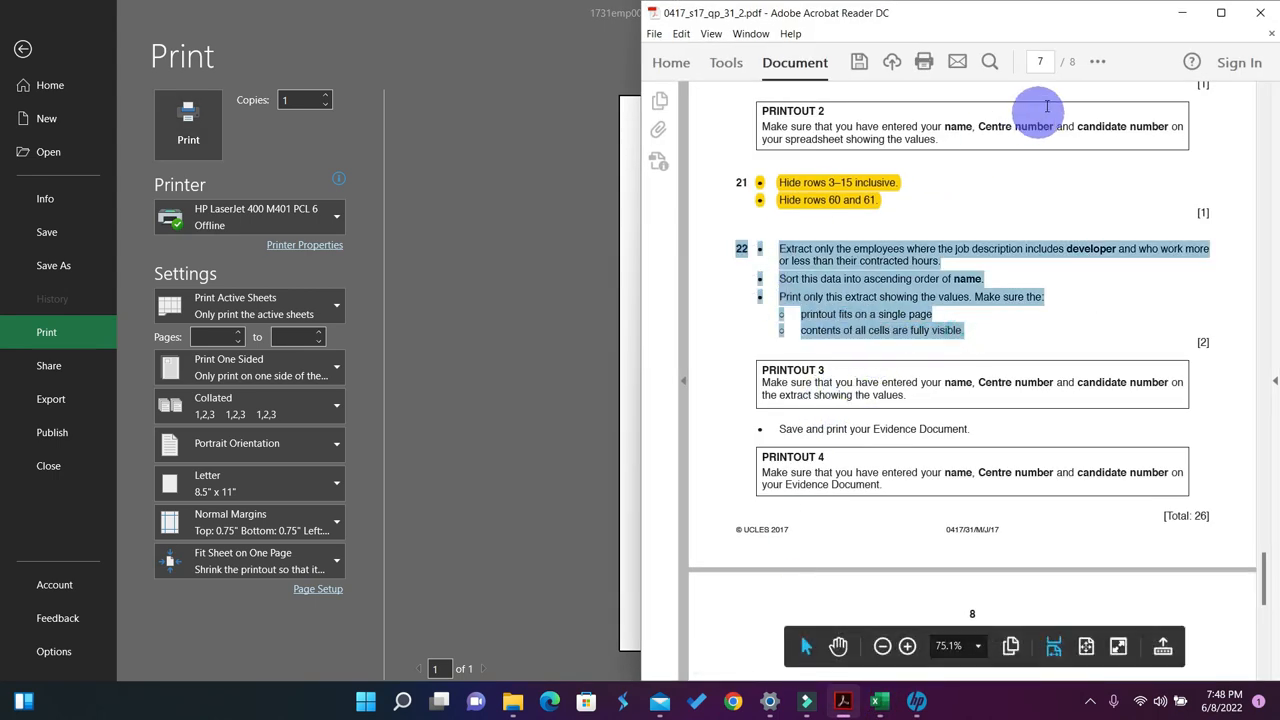
click(1100, 62)
click(1135, 111)
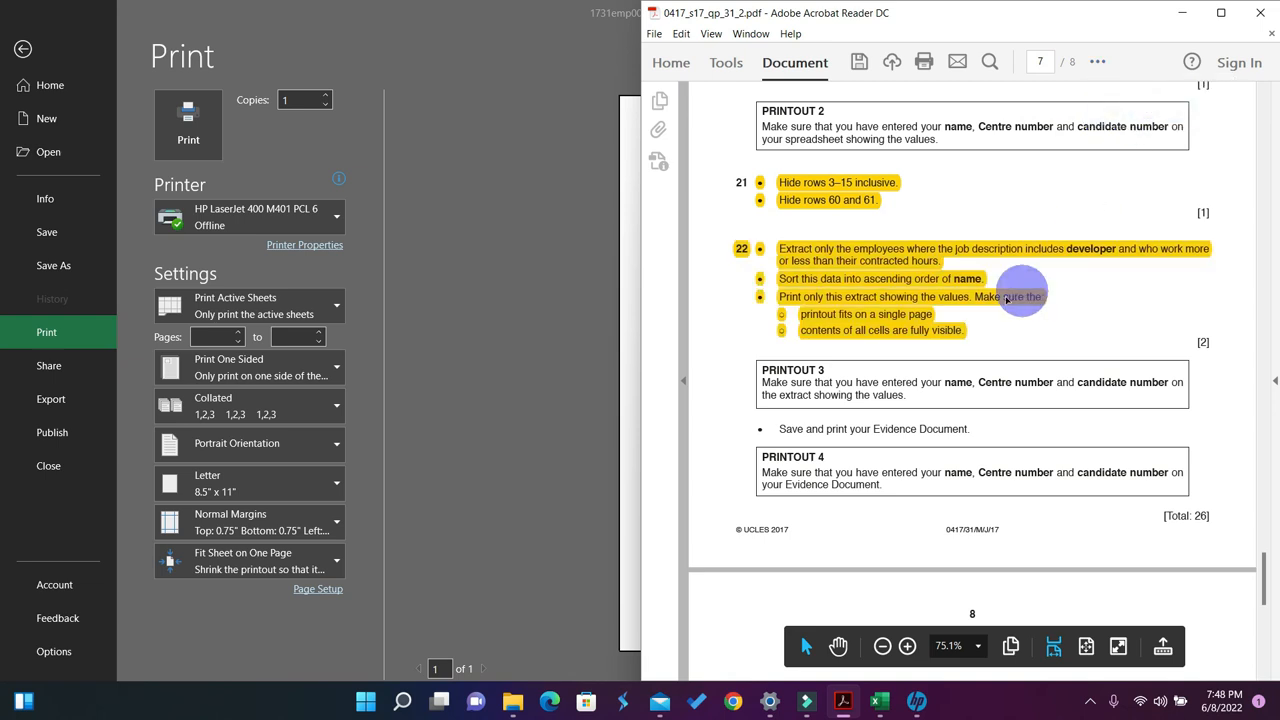
Review the exam paper's Printout 3, Printout 4 and Evidence Document instructions, and return from the print preview to the 1731emp worksheet in Excel.
scroll(998, 298, down, 3)
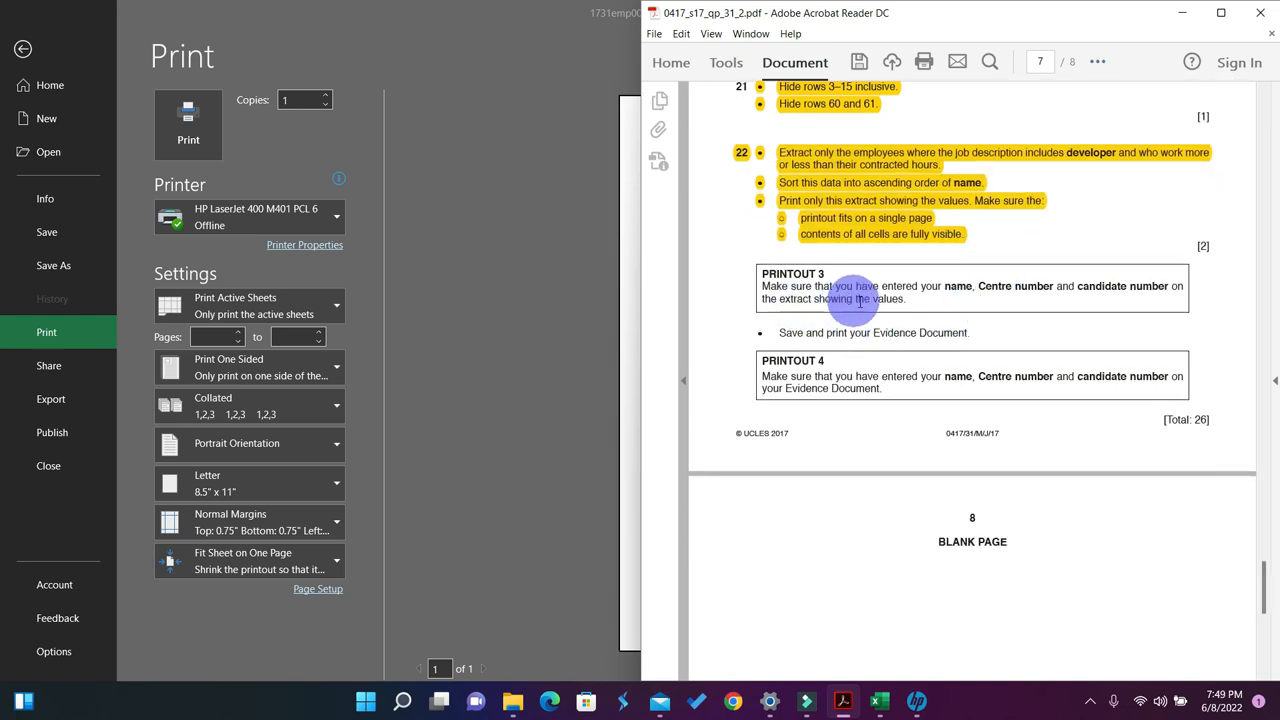
scroll(1050, 316, down, 1)
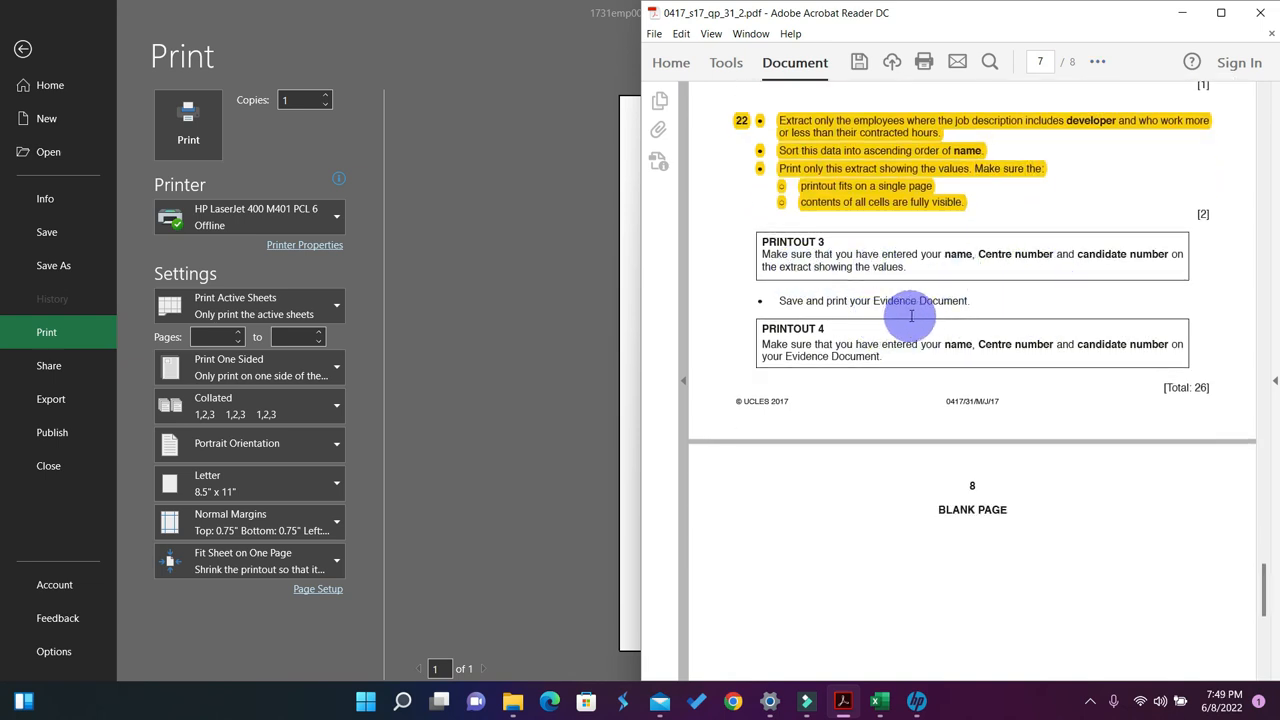
scroll(945, 346, down, 1)
scroll(895, 331, up, 2)
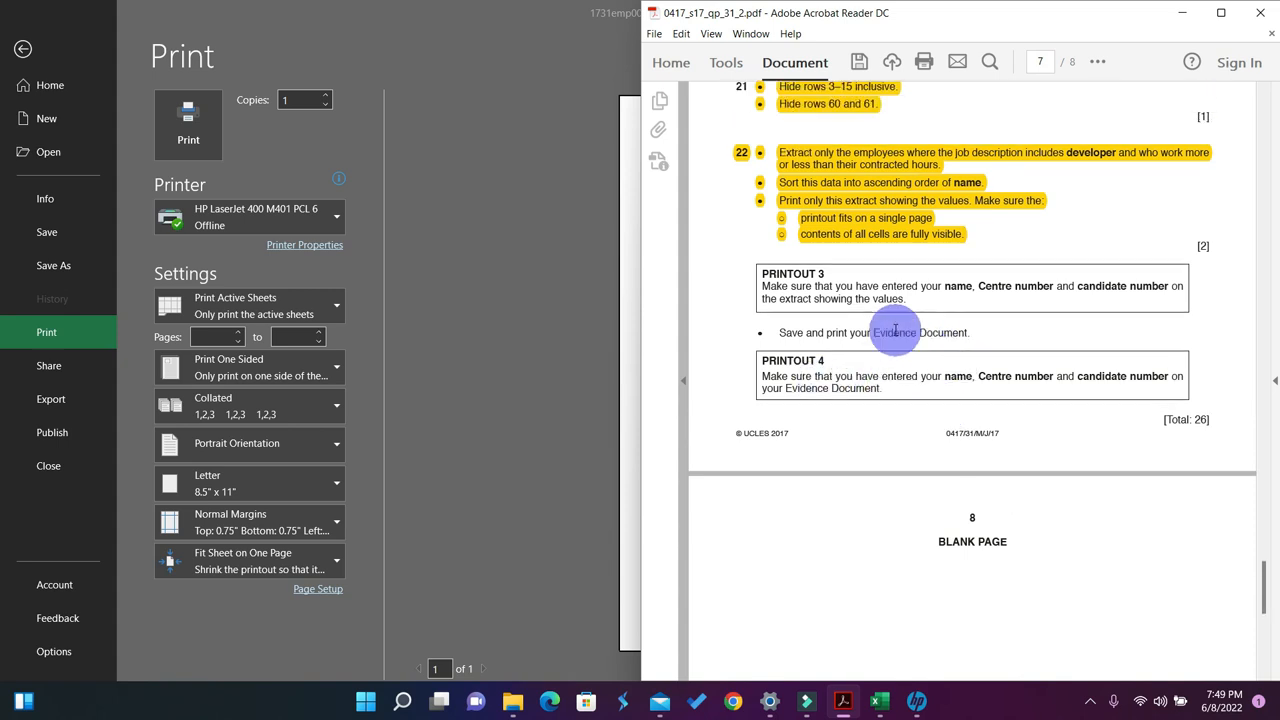
scroll(895, 331, up, 6)
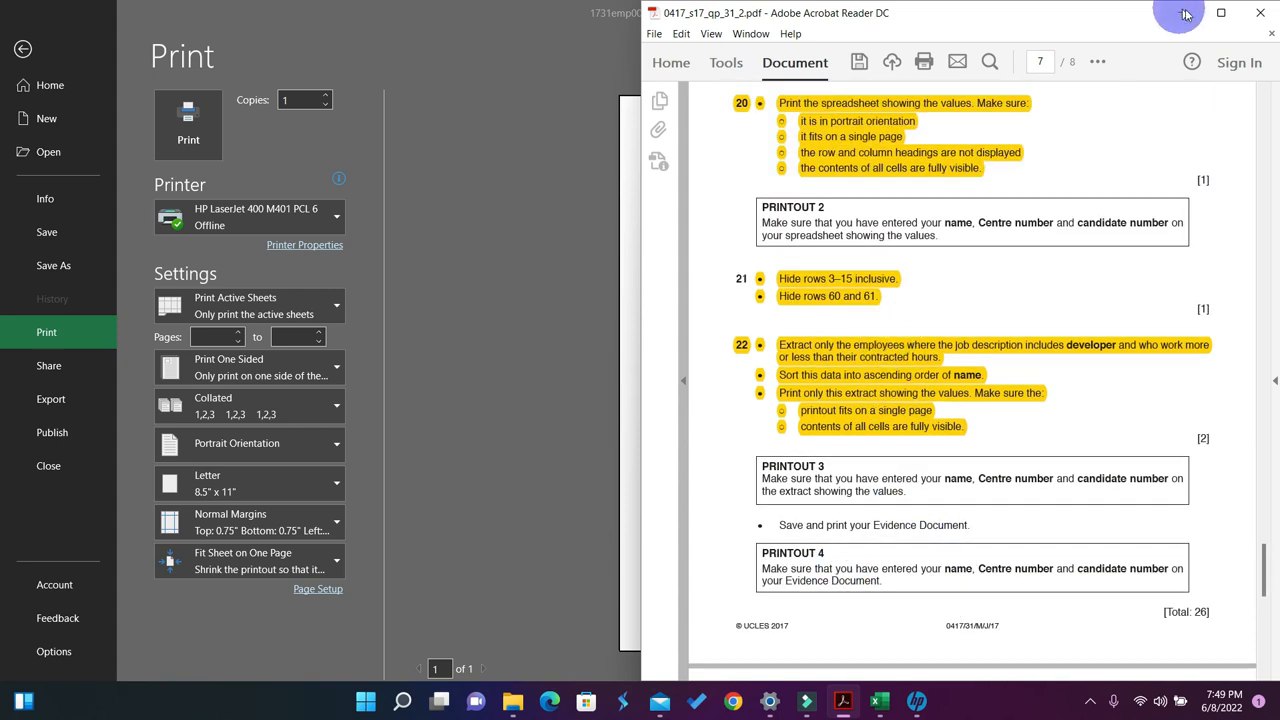
click(1184, 12)
click(23, 48)
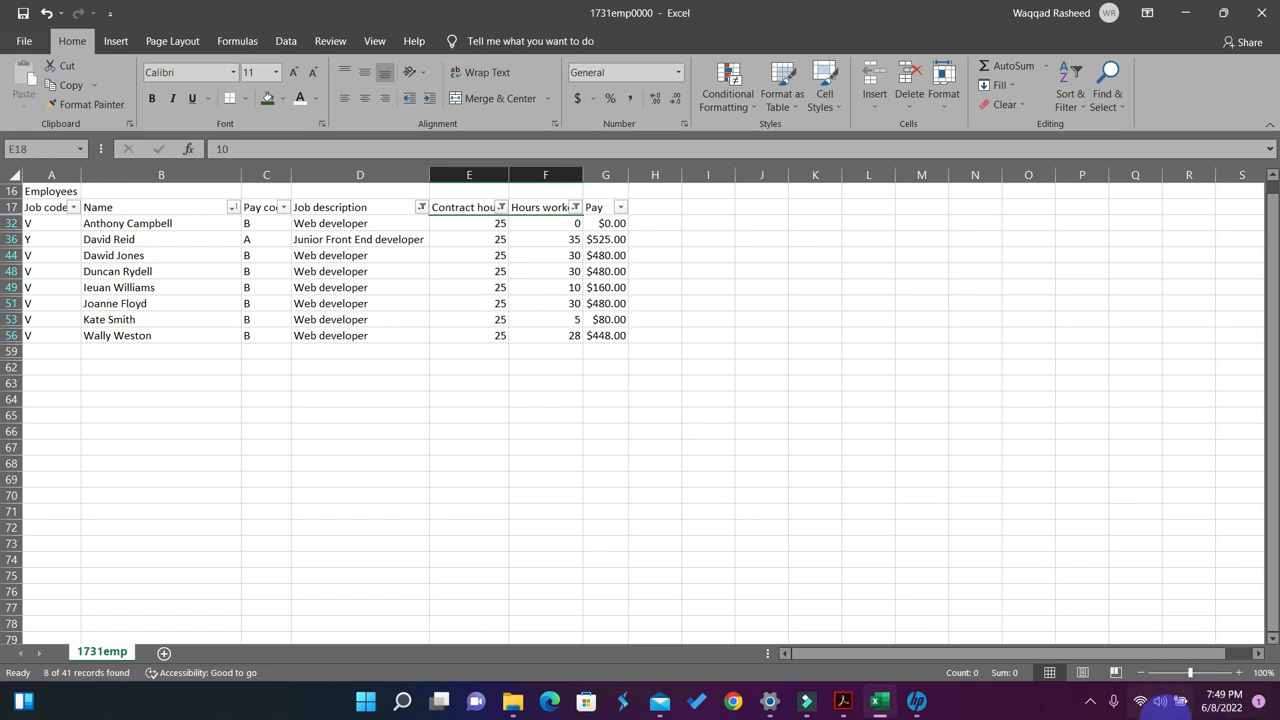
click(1091, 703)
click(1104, 622)
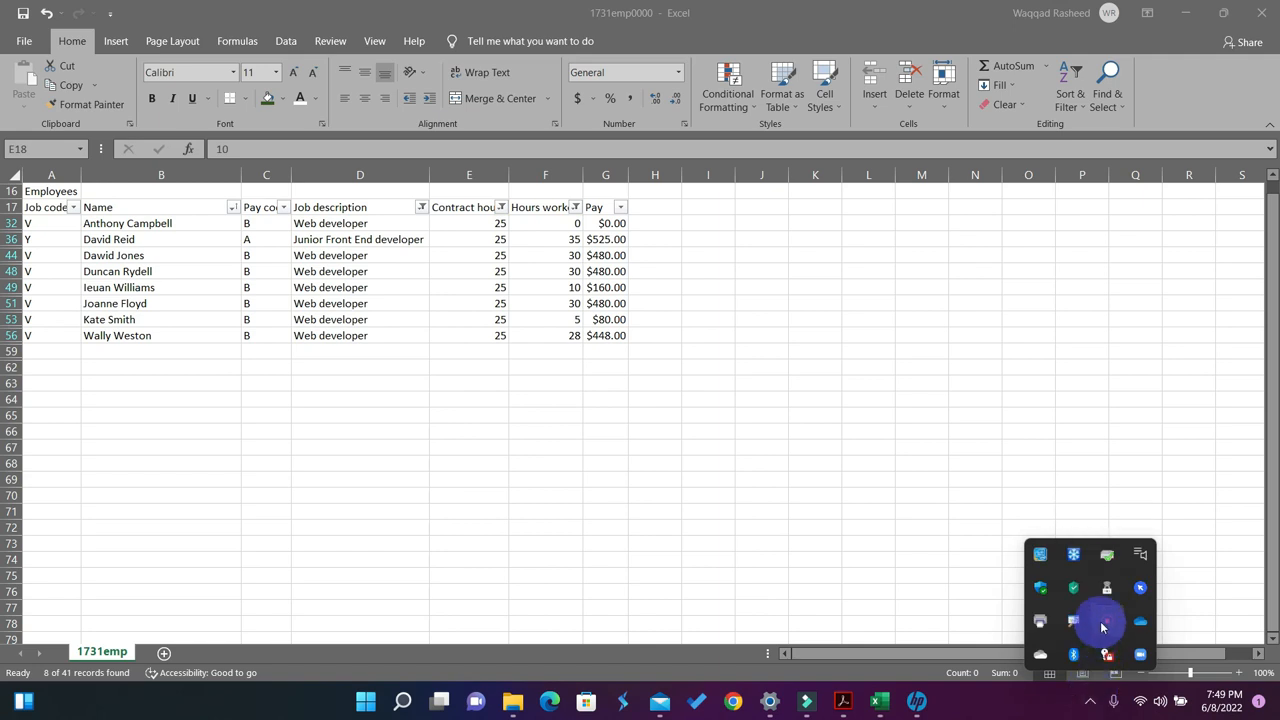